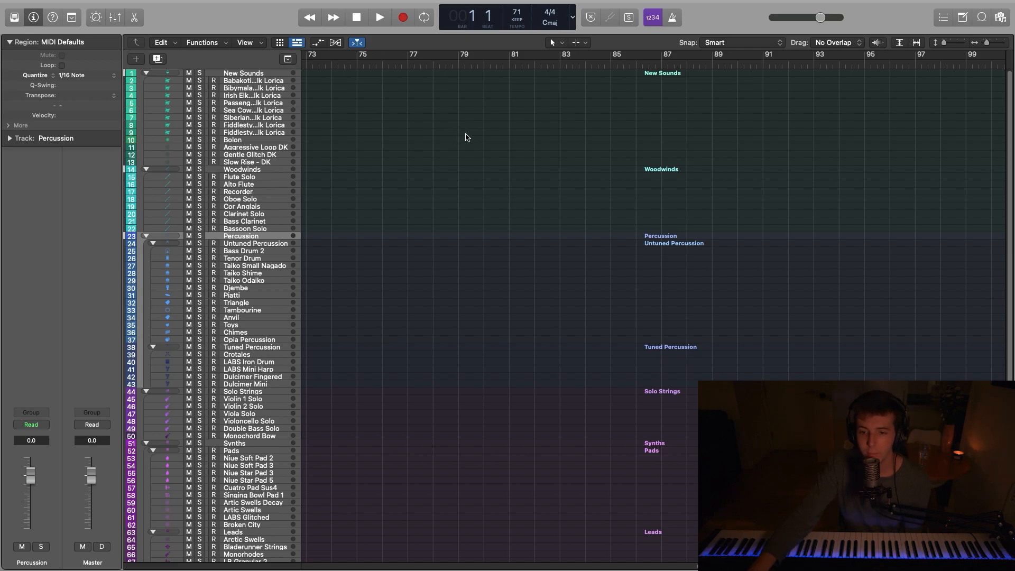
pyautogui.hscroll(-20, 460, 531)
pyautogui.hscroll(-10, 460, 530)
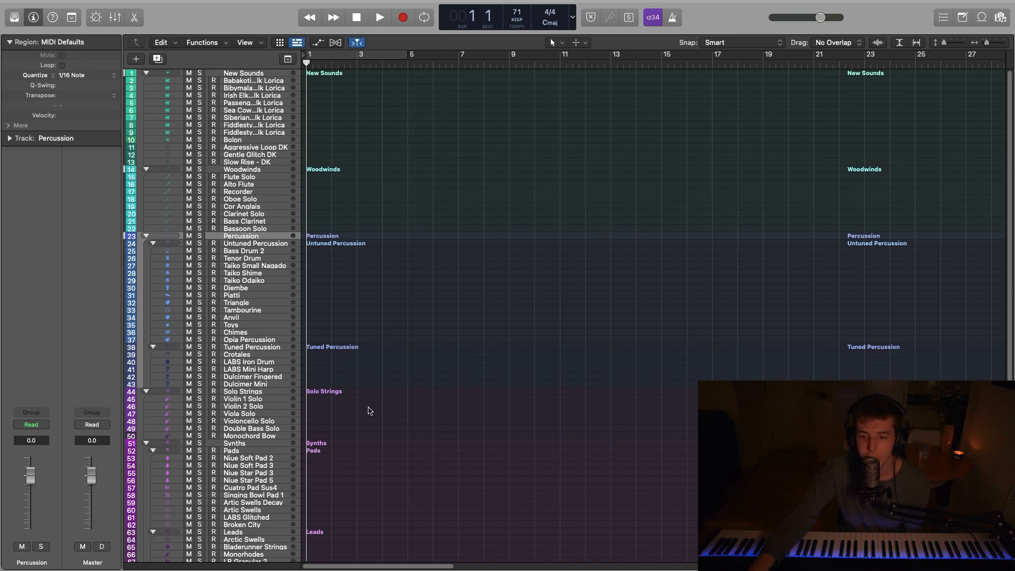
pyautogui.scroll(-5, 254, 516)
pyautogui.scroll(5, 253, 506)
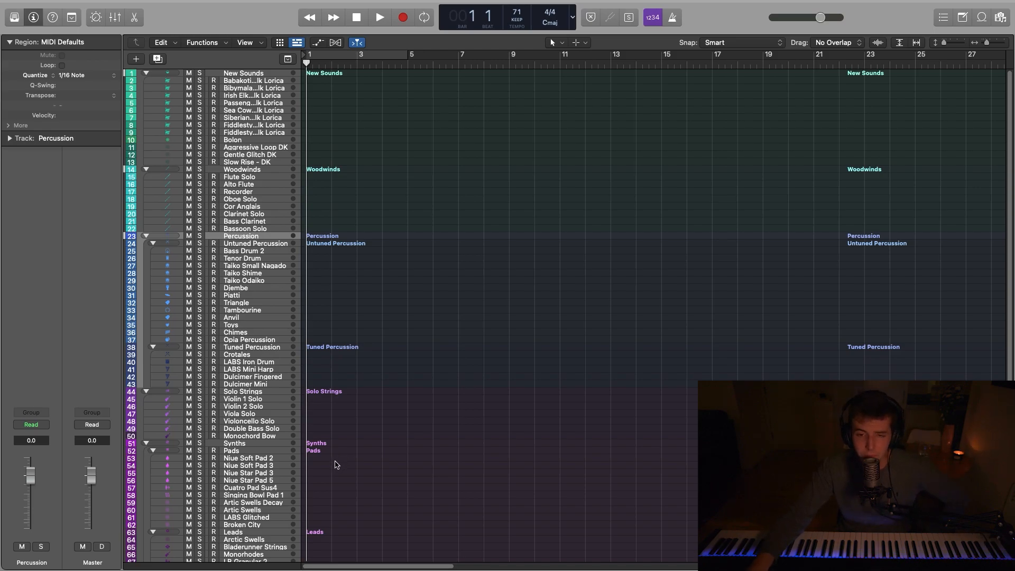
pyautogui.moveTo(314, 67)
pyautogui.mouseDown()
pyautogui.moveTo(360, 65)
pyautogui.moveTo(310, 64)
pyautogui.mouseUp()
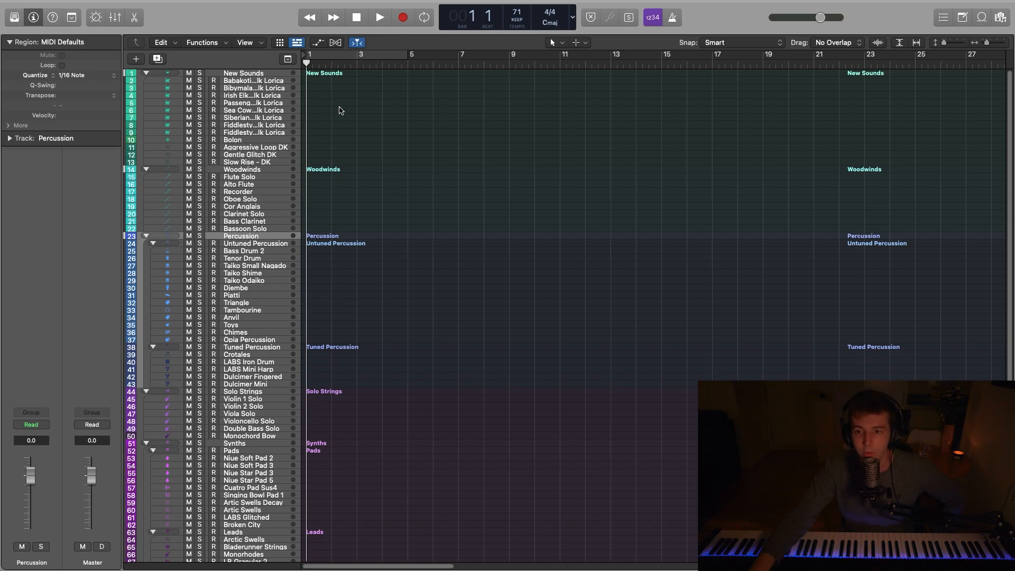
pyautogui.moveTo(307, 63)
pyautogui.mouseDown()
pyautogui.moveTo(349, 63)
pyautogui.moveTo(292, 67)
pyautogui.mouseUp()
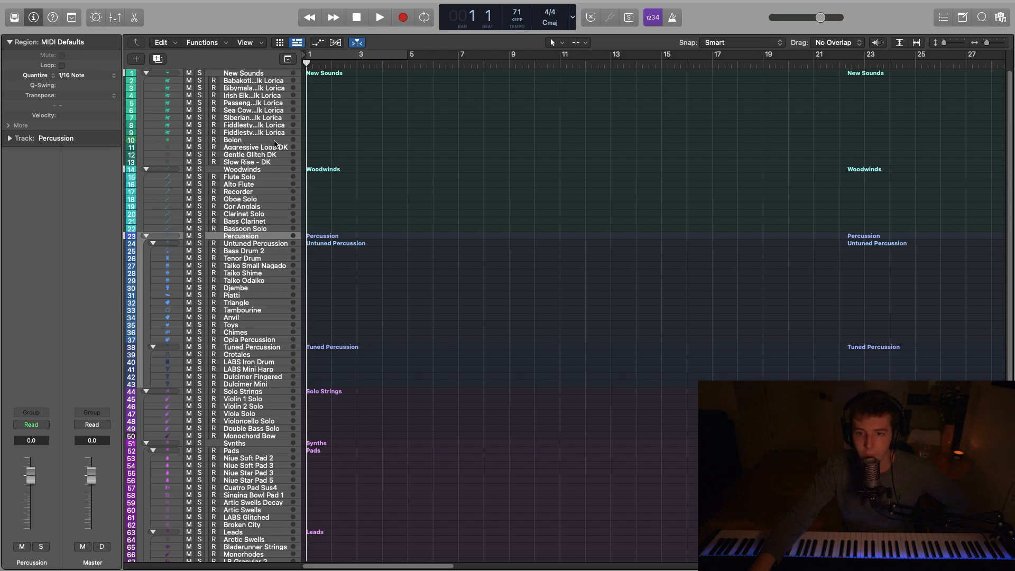
# Select the Irish Elk - Folk Lorica track and open its Kontakt instrument window, positioned so the layer knobs are accessible.
pyautogui.click(322, 133)
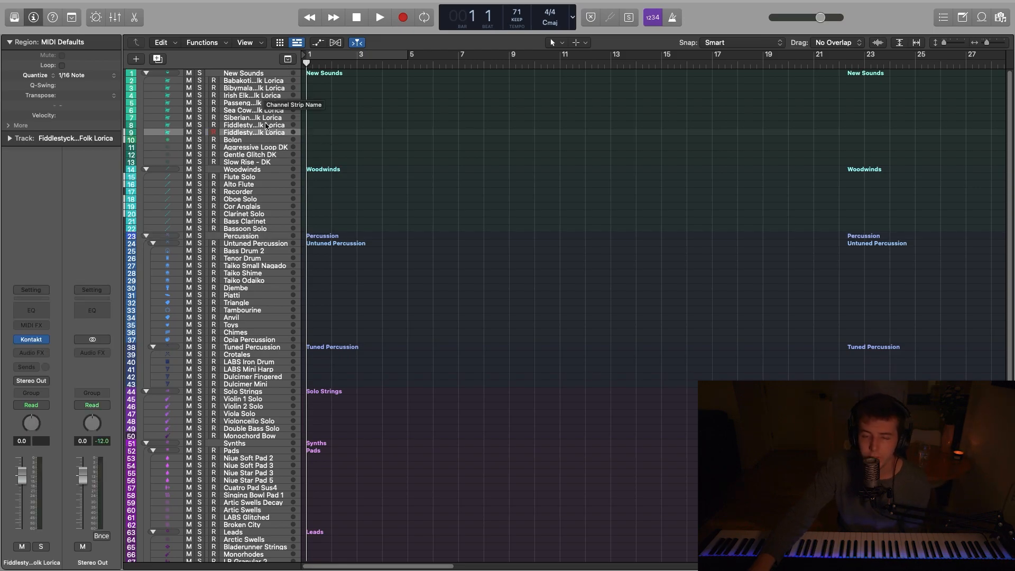
pyautogui.click(268, 96)
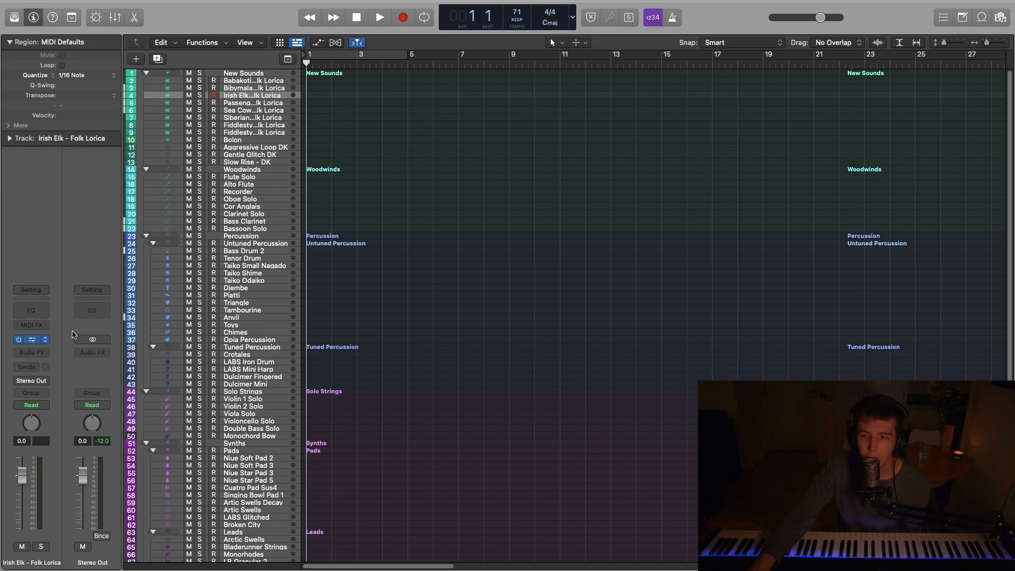
pyautogui.click(47, 340)
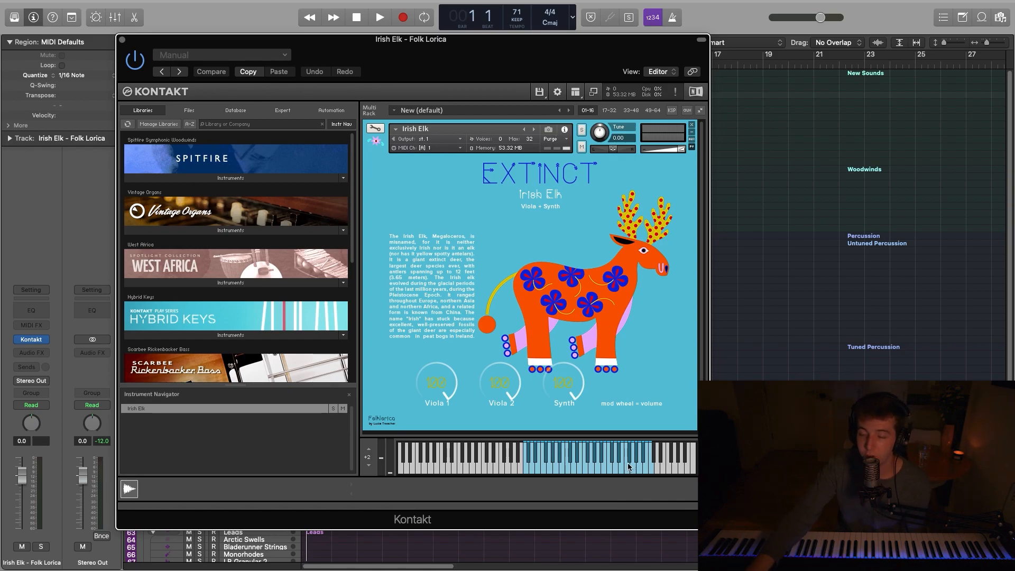
pyautogui.moveTo(474, 65); pyautogui.dragTo(483, 84)
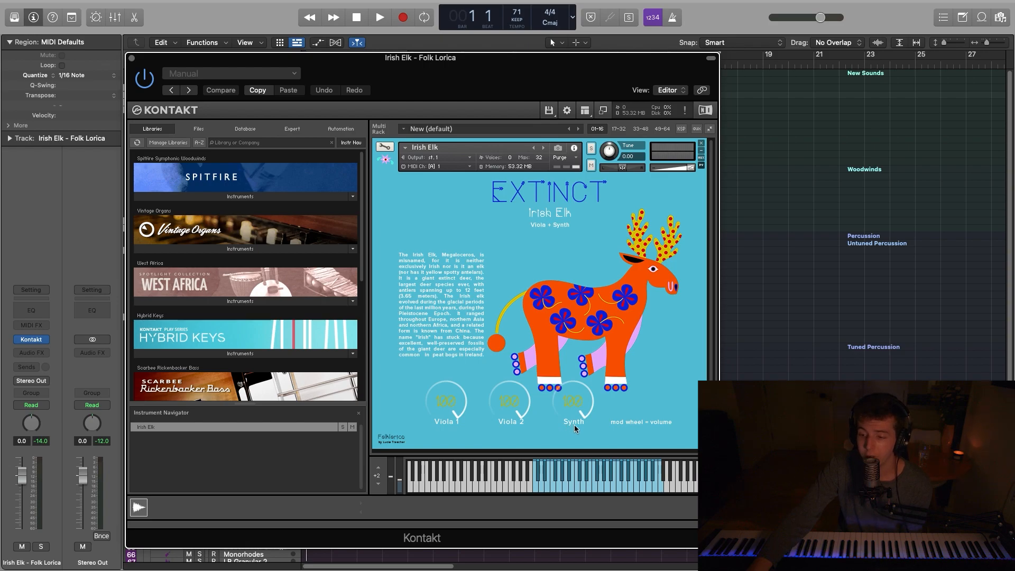
# Audition the Irish Elk violas separately: turn Synth and Viola 2 to 0, and swap to Viola 2 at maximum with Viola 1 at 0.
pyautogui.moveTo(507, 425); pyautogui.dragTo(509, 438)
pyautogui.moveTo(567, 418); pyautogui.dragTo(566, 562)
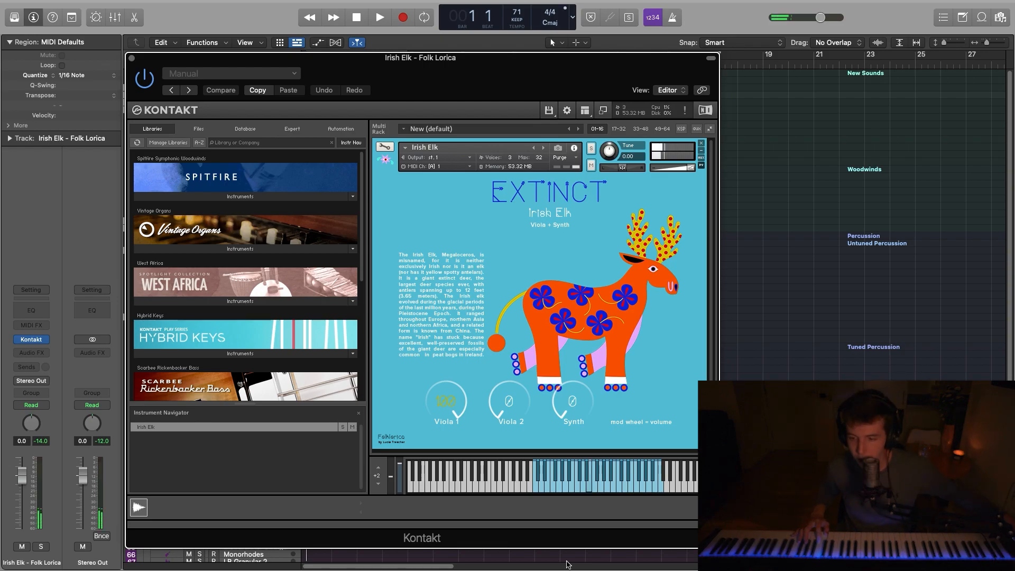
pyautogui.moveTo(446, 402); pyautogui.dragTo(454, 502)
pyautogui.moveTo(499, 412); pyautogui.dragTo(512, 289)
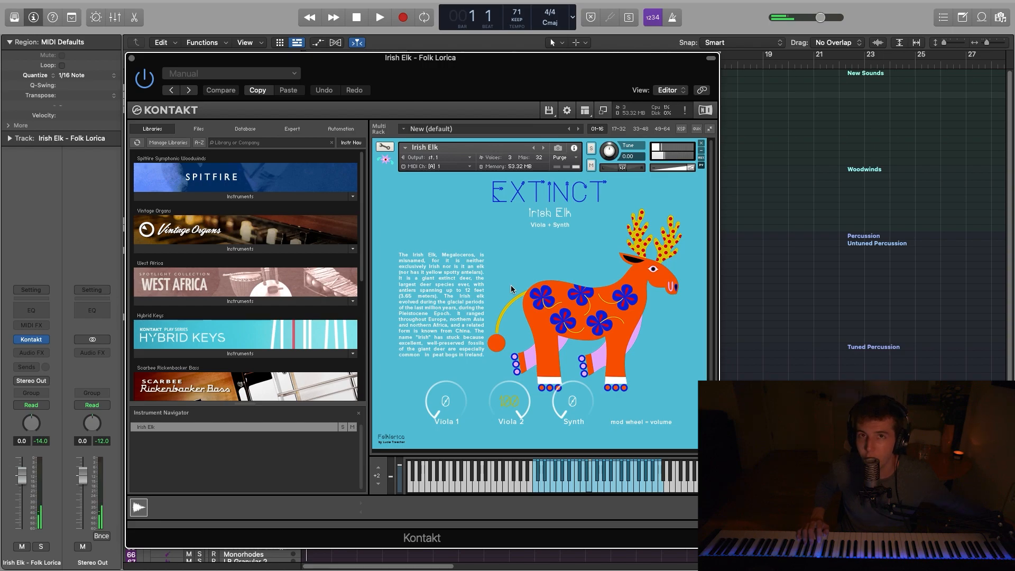
# Audition an Irish Elk blend with Viola 1 at maximum, Viola 2 at 30 and Synth at 30.
pyautogui.moveTo(448, 398); pyautogui.dragTo(455, 298)
pyautogui.moveTo(510, 390); pyautogui.dragTo(503, 453)
pyautogui.moveTo(511, 413); pyautogui.dragTo(564, 372)
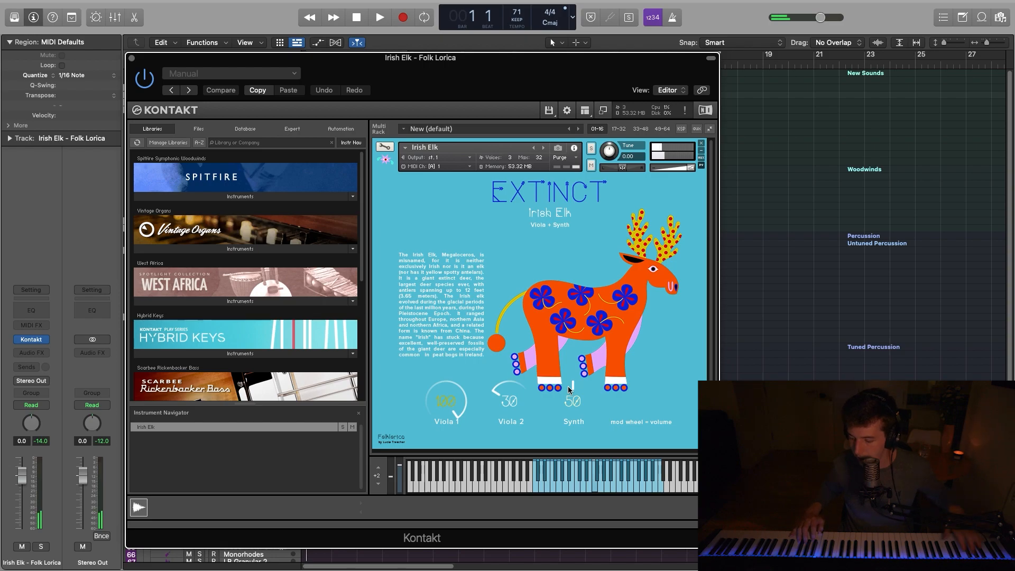
pyautogui.moveTo(569, 390)
pyautogui.mouseDown()
pyautogui.moveTo(560, 407)
pyautogui.moveTo(565, 396)
pyautogui.mouseUp()
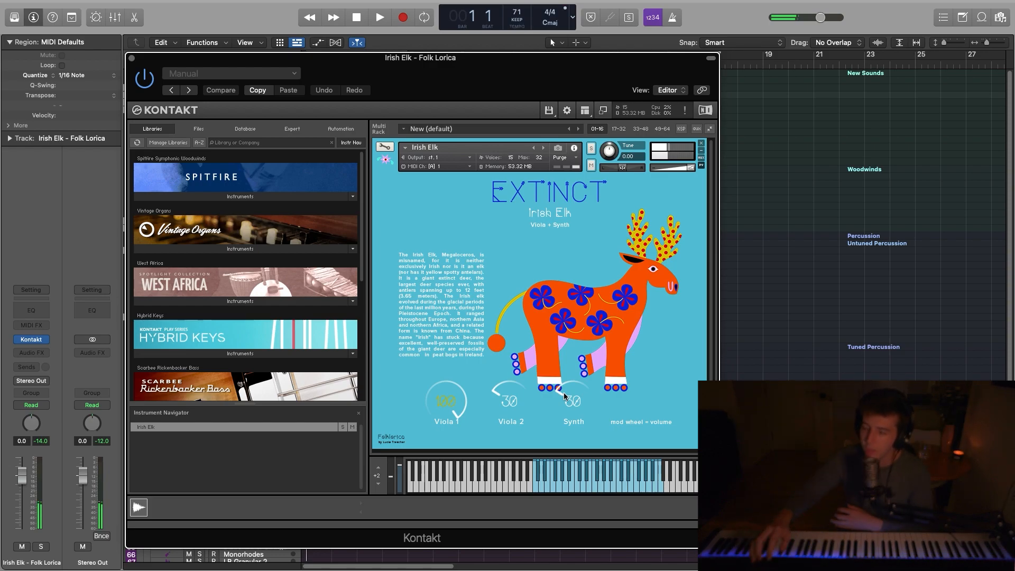
# Set Irish Elk's Viola 1, Viola 2 and Synth levels to 50 each and close the instrument window.
pyautogui.moveTo(451, 388); pyautogui.dragTo(473, 421)
pyautogui.moveTo(497, 387); pyautogui.dragTo(503, 372)
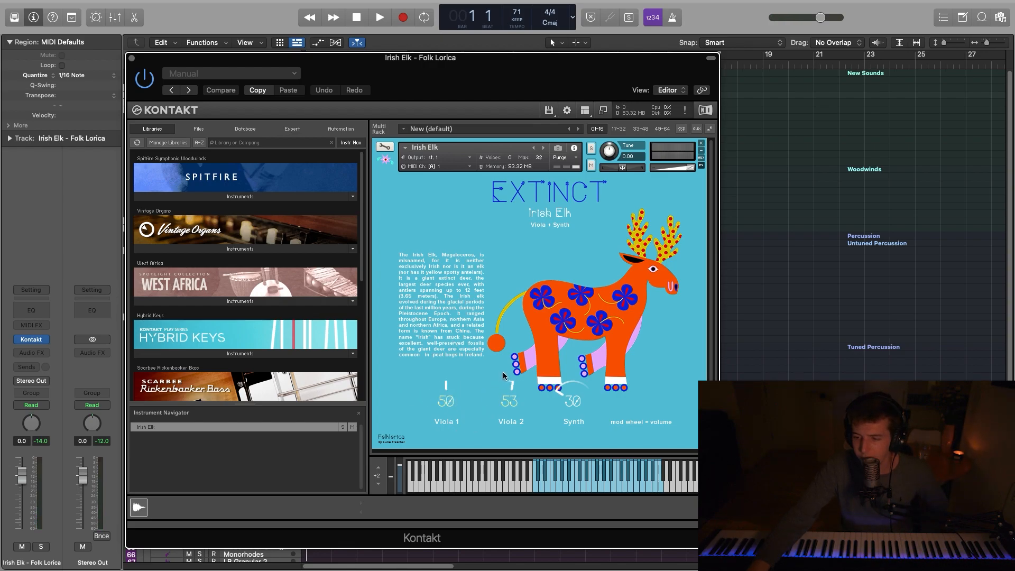
pyautogui.moveTo(564, 396); pyautogui.dragTo(507, 392)
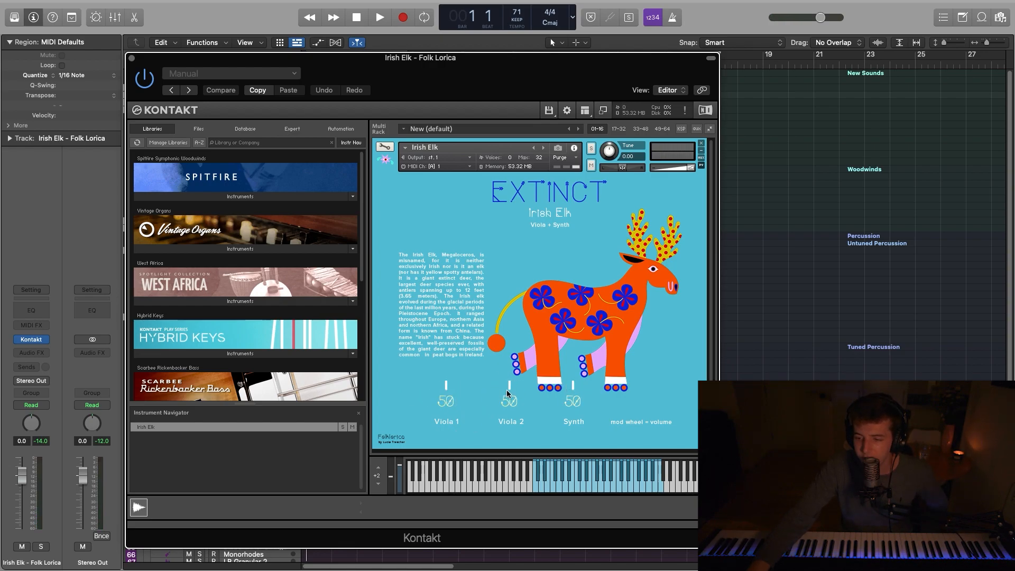
pyautogui.click(131, 58)
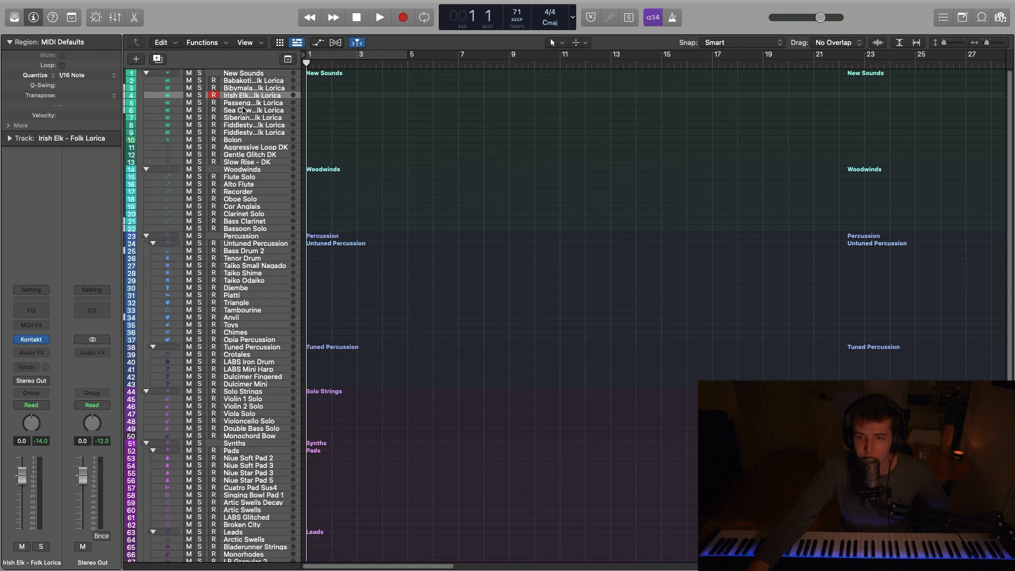
# Open the Passenger Pigeon - Folk Lorica track's Kontakt instrument, audition its sound and close the window.
pyautogui.click(244, 103)
pyautogui.click(31, 339)
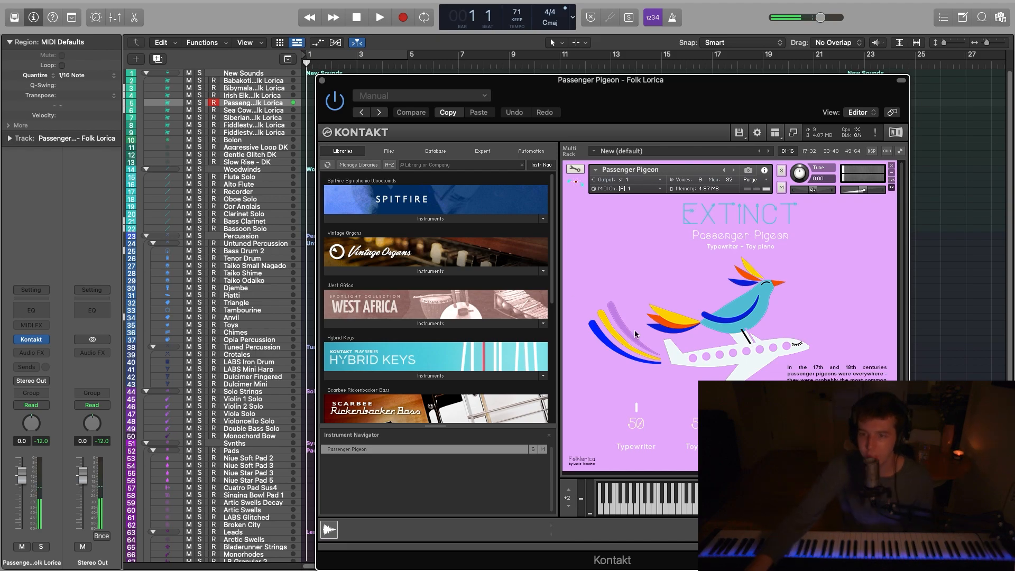
pyautogui.click(322, 81)
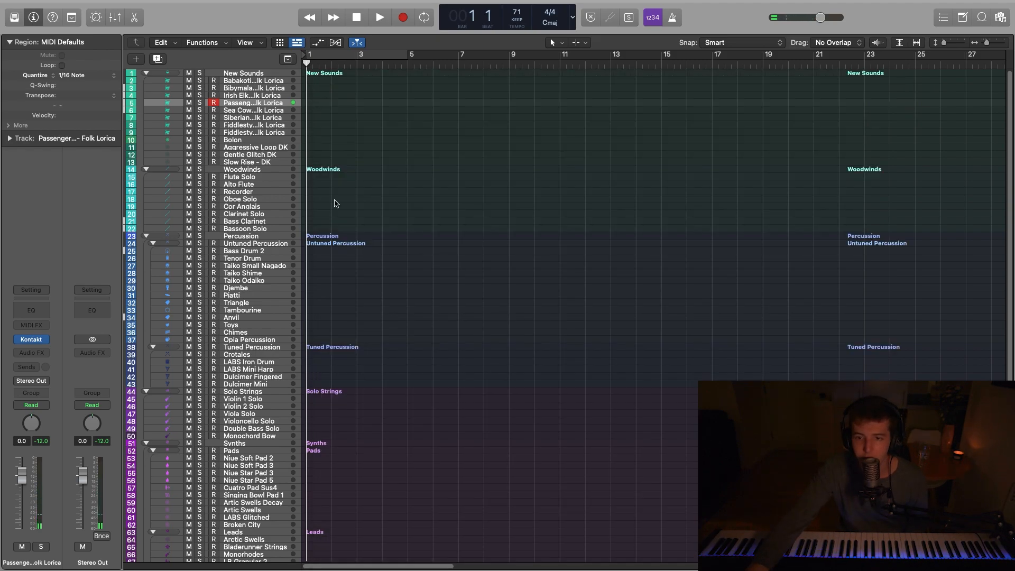
# Open the Bolon track's Kontakt instrument, examine and audition the West Africa patch, and close the window.
pyautogui.click(265, 142)
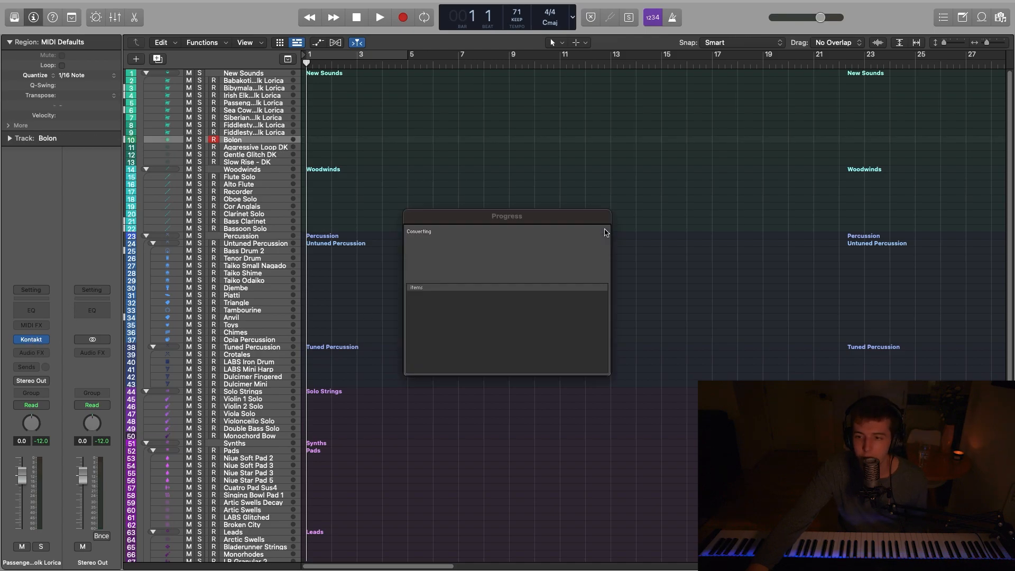
pyautogui.click(30, 343)
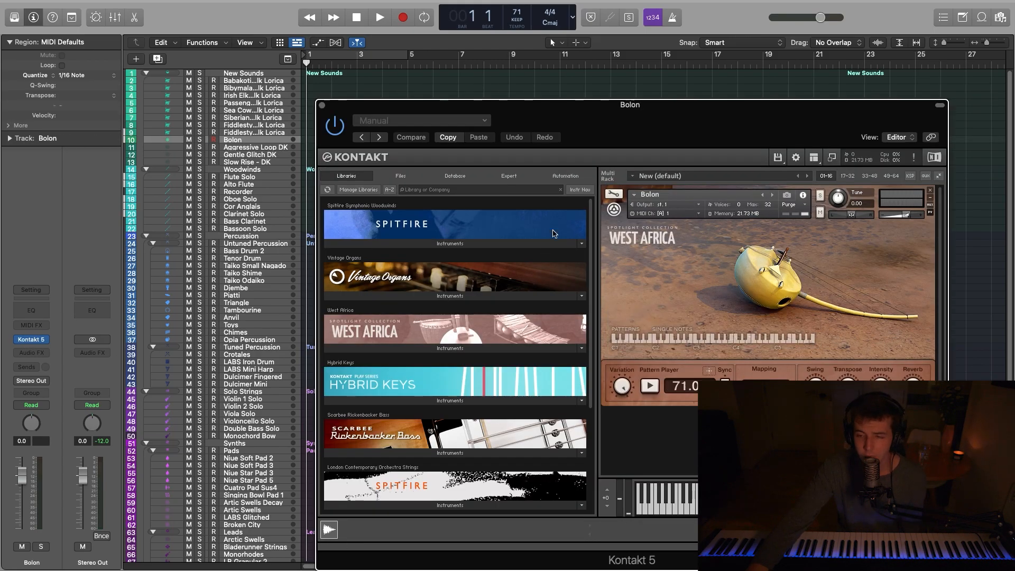
pyautogui.moveTo(658, 146); pyautogui.dragTo(528, 69)
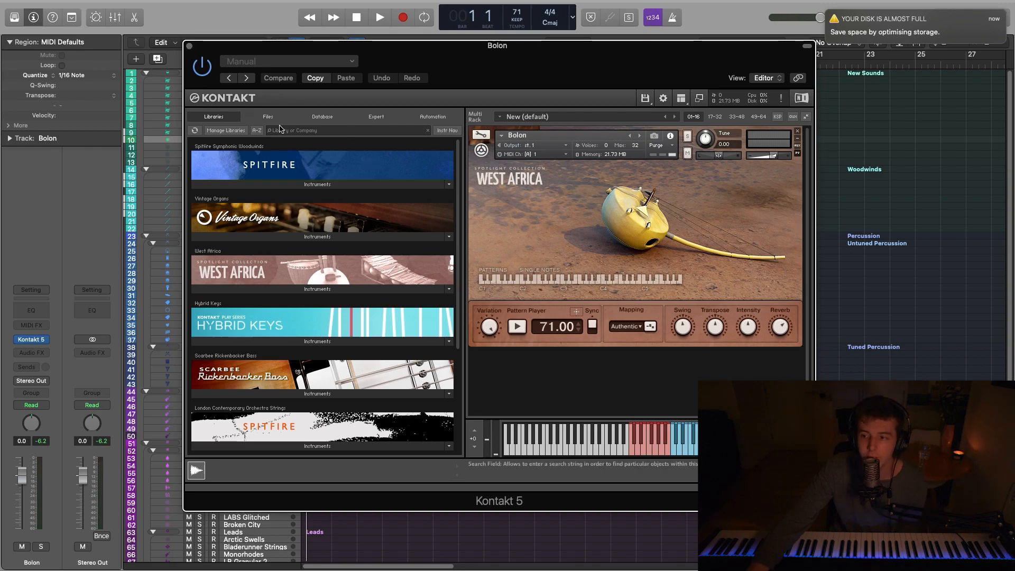
pyautogui.click(189, 47)
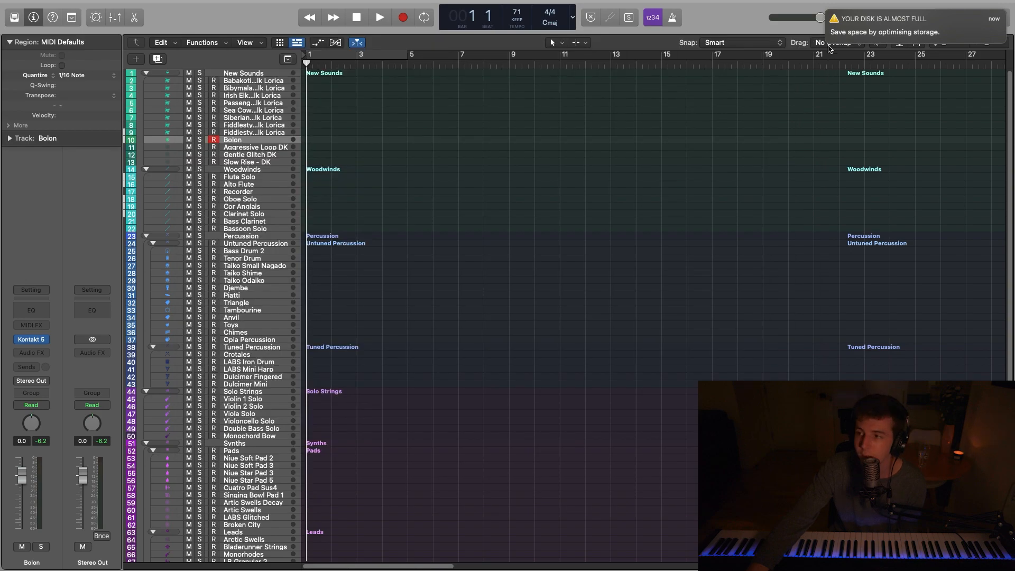
# Open the Aggressive Loop DK track's Kontakt instrument and link the plug-in window to the selected track.
pyautogui.press('Down')
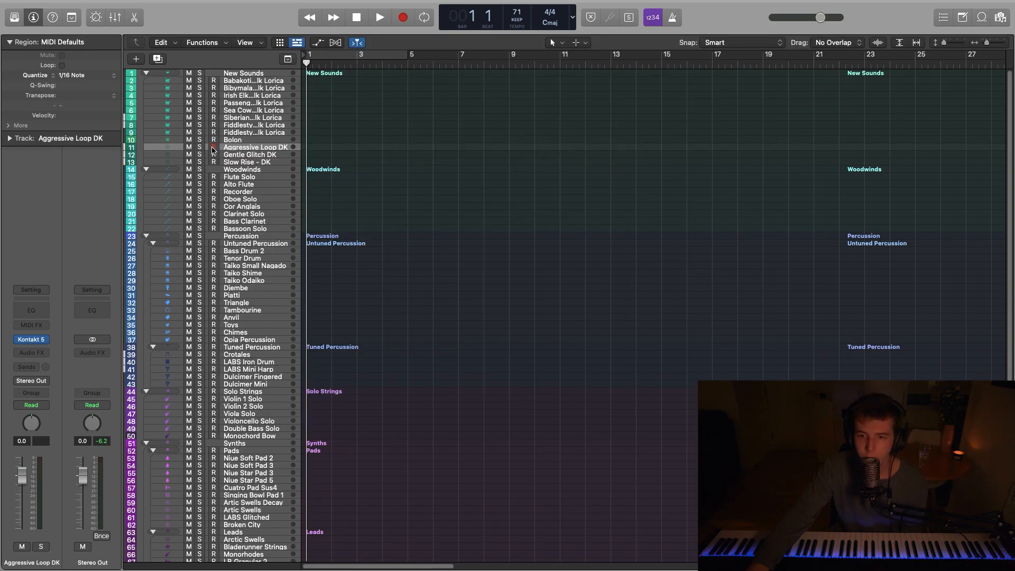
pyautogui.click(31, 339)
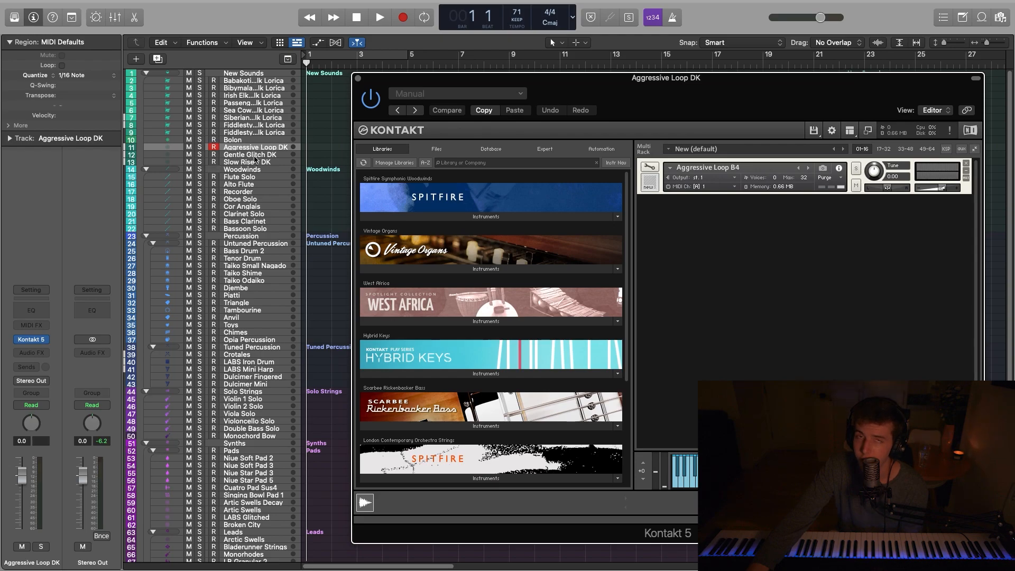
pyautogui.click(966, 111)
# View the Kontakt instruments of the Gentle Glitch DK and Slow Rise - DK tracks and close the plug-in window.
pyautogui.click(288, 158)
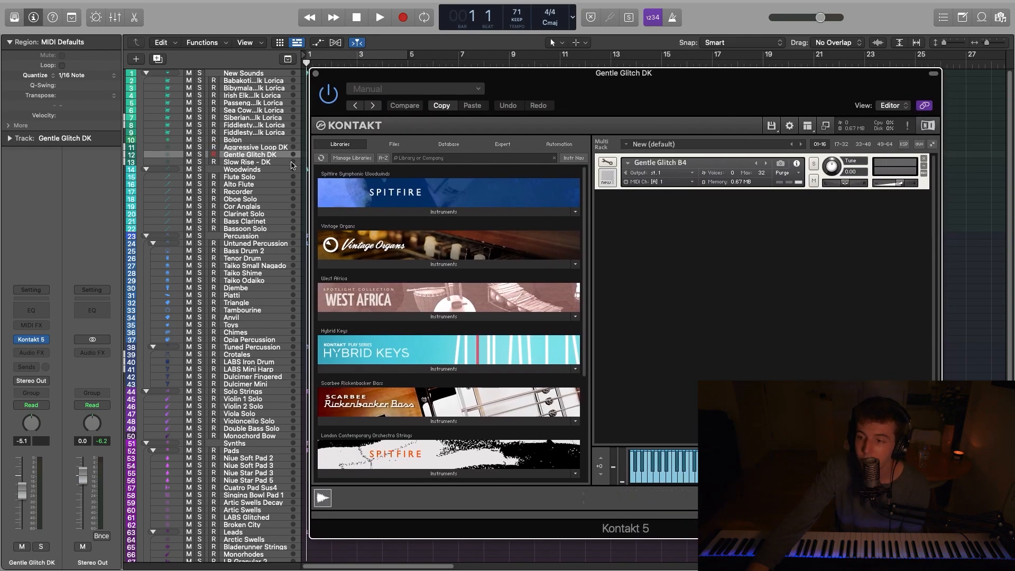
pyautogui.click(291, 164)
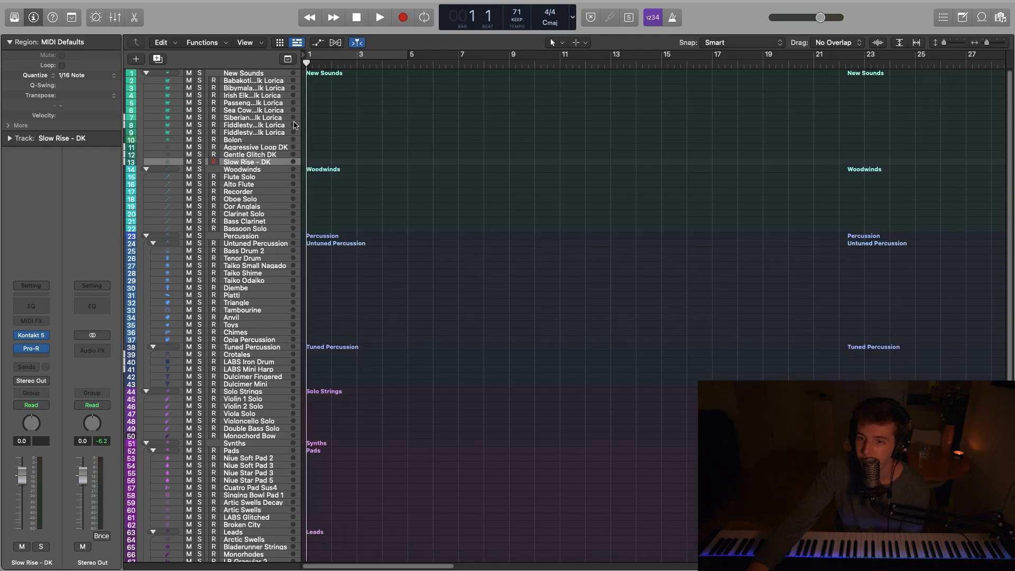
pyautogui.click(303, 77)
# Reopen the Aggressive Loop DK track's Kontakt instrument, audition the loop patch and close the window.
pyautogui.click(286, 149)
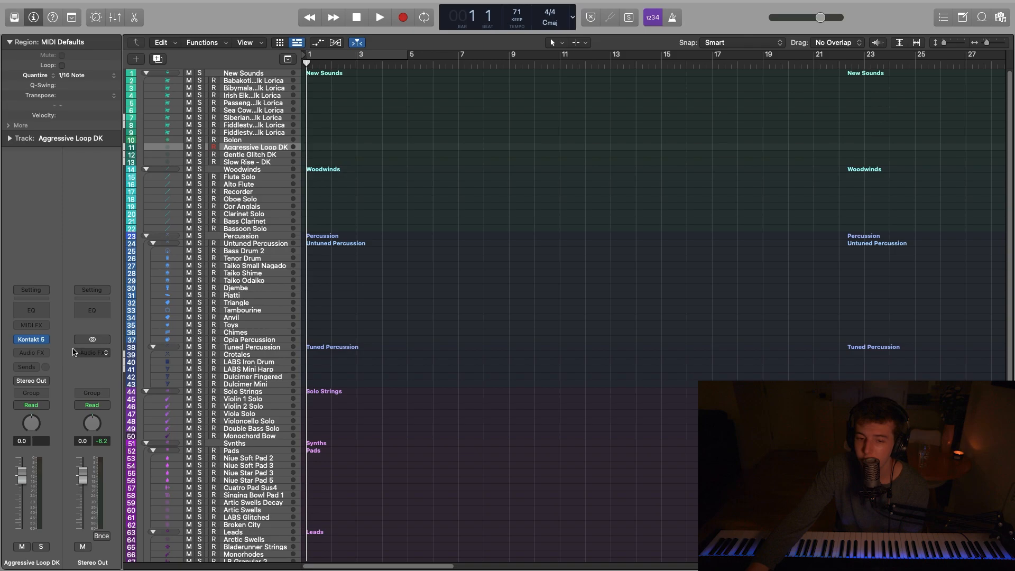
pyautogui.click(33, 339)
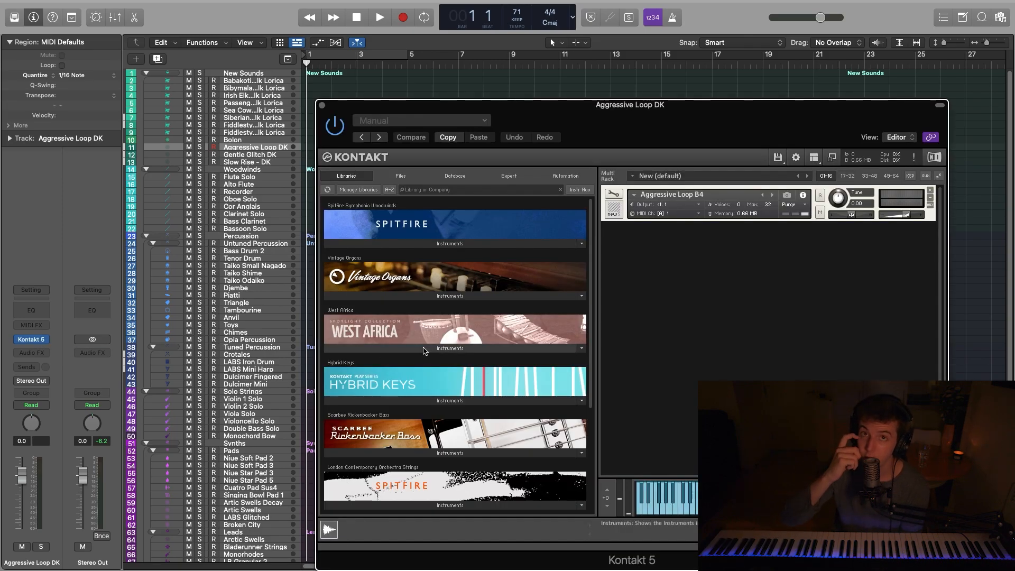
pyautogui.moveTo(744, 133); pyautogui.dragTo(734, 103)
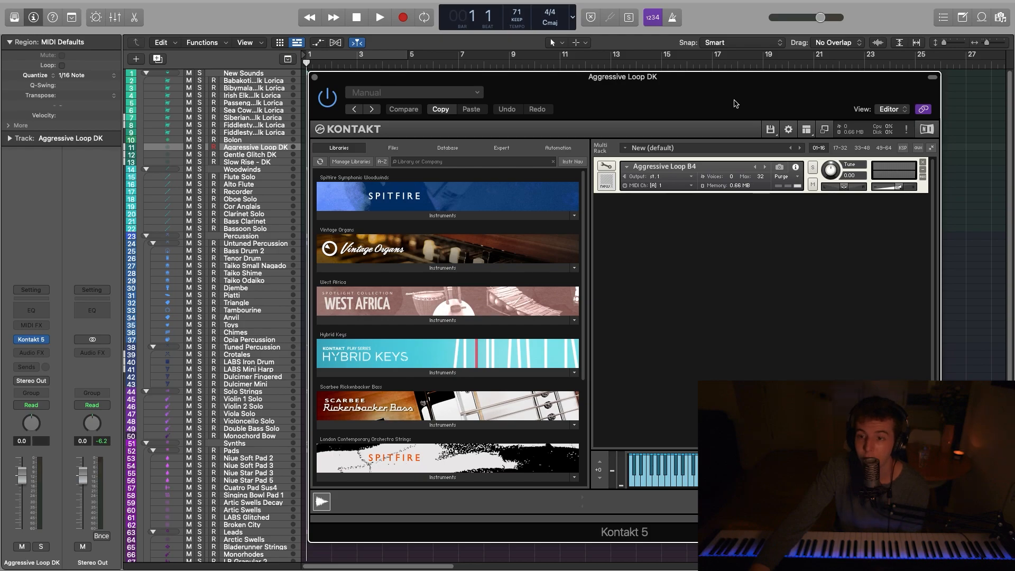
pyautogui.moveTo(662, 95); pyautogui.dragTo(663, 96)
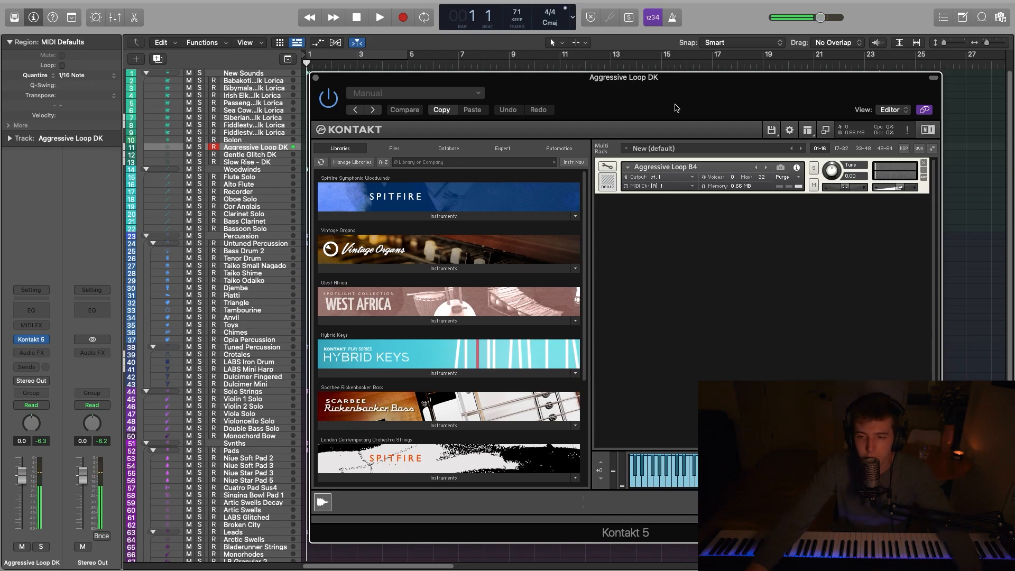
pyautogui.moveTo(680, 113)
pyautogui.mouseDown()
pyautogui.moveTo(657, 100)
pyautogui.moveTo(672, 102)
pyautogui.mouseUp()
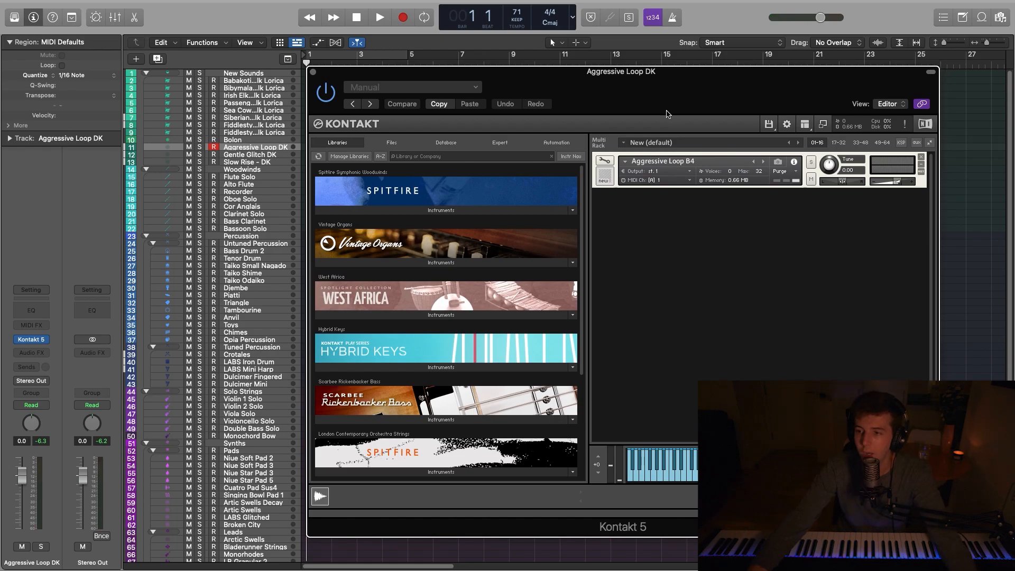
pyautogui.moveTo(663, 115); pyautogui.dragTo(658, 111)
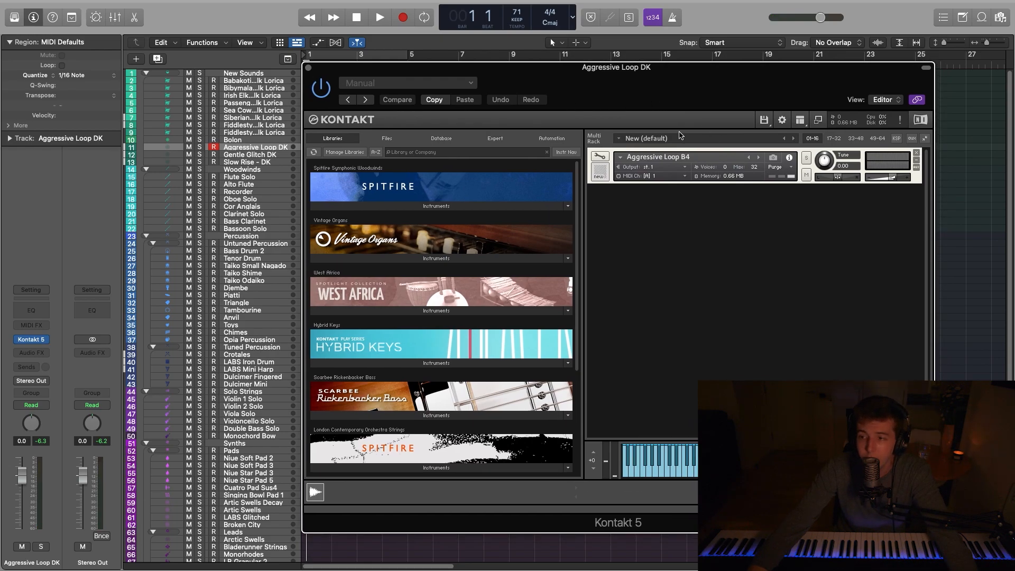
pyautogui.click(309, 65)
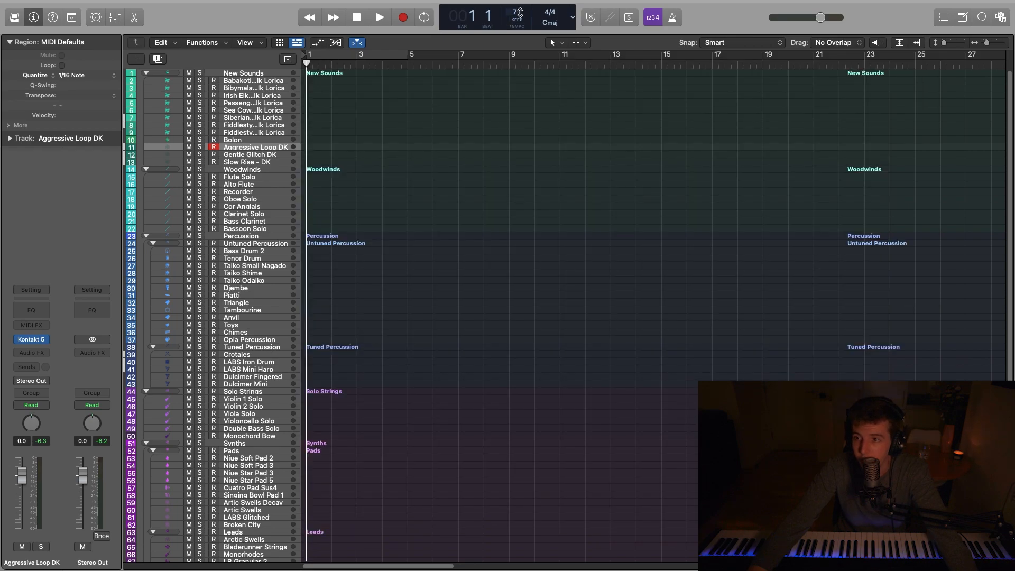
# Audition the aggressive loop at a project tempo of 159 BPM and bring the tempo down to 70 BPM.
pyautogui.moveTo(515, 0); pyautogui.dragTo(515, 0)
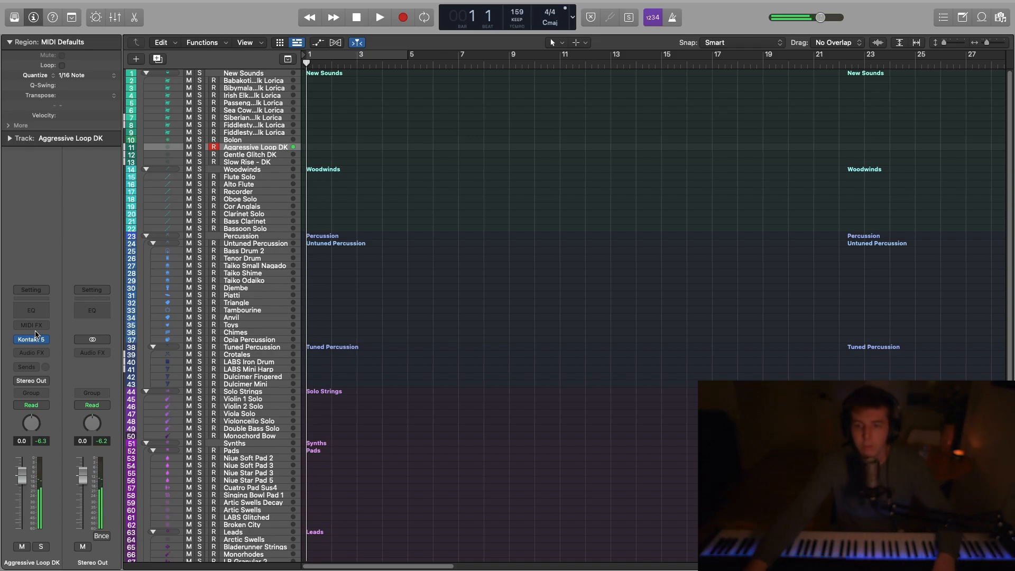
pyautogui.moveTo(519, 12); pyautogui.dragTo(519, 176)
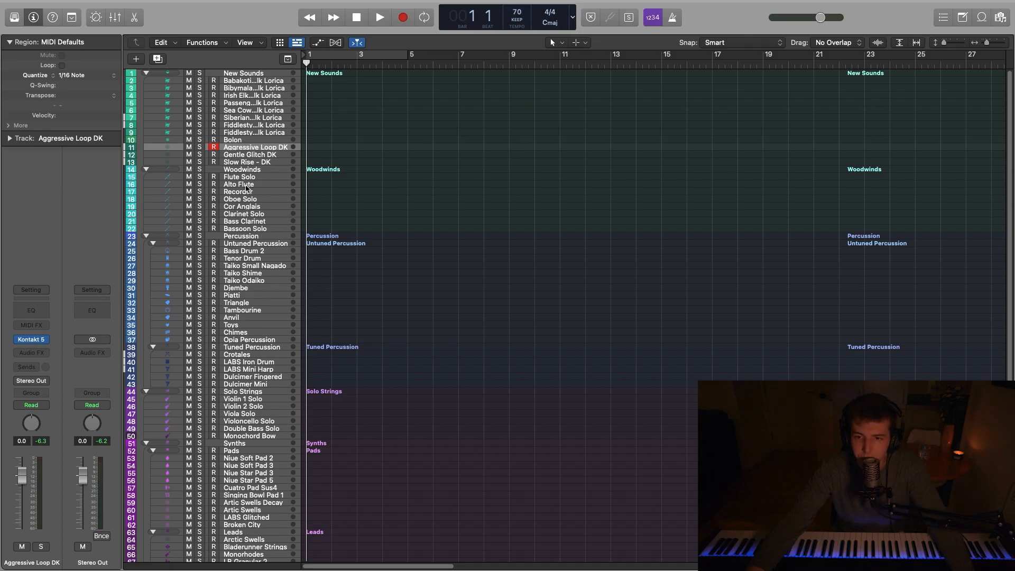
# Select the Gentle Glitch DK track and audition its sound.
pyautogui.click(244, 157)
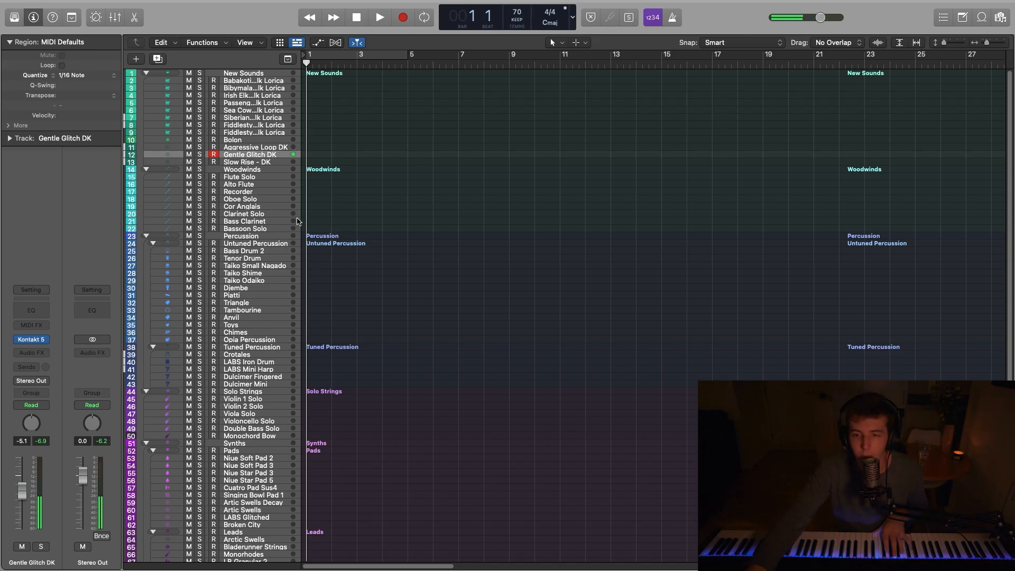
# Select and audition the Slow Rise - DK track, and view its Pro-R reverb past the evaluation notice.
pyautogui.click(260, 164)
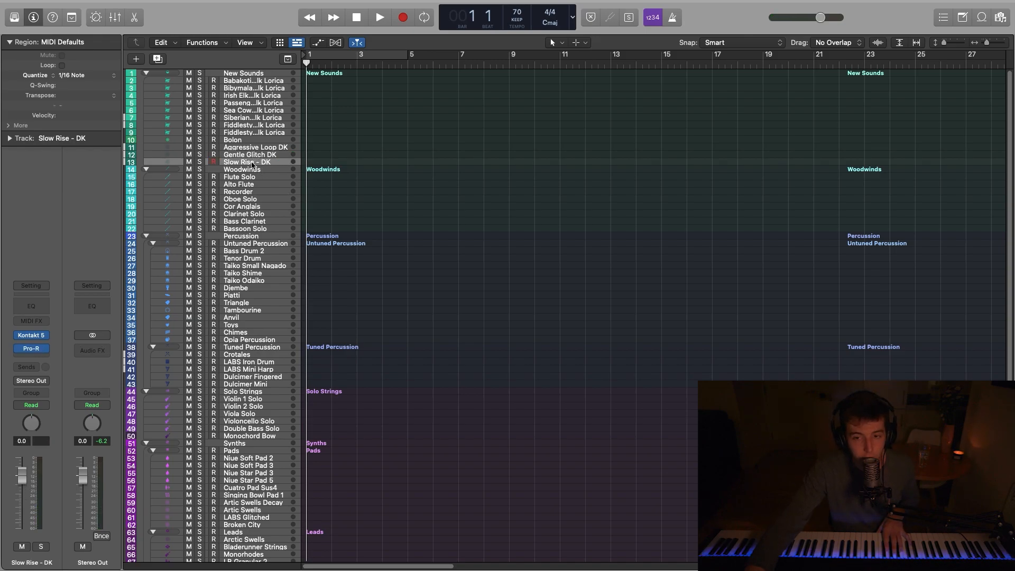
pyautogui.click(213, 161)
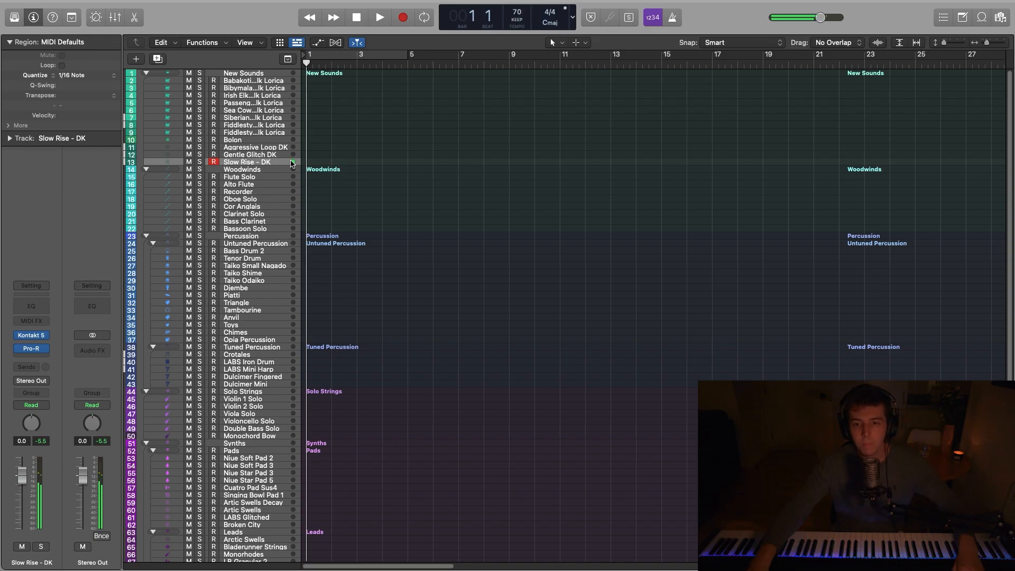
pyautogui.click(33, 350)
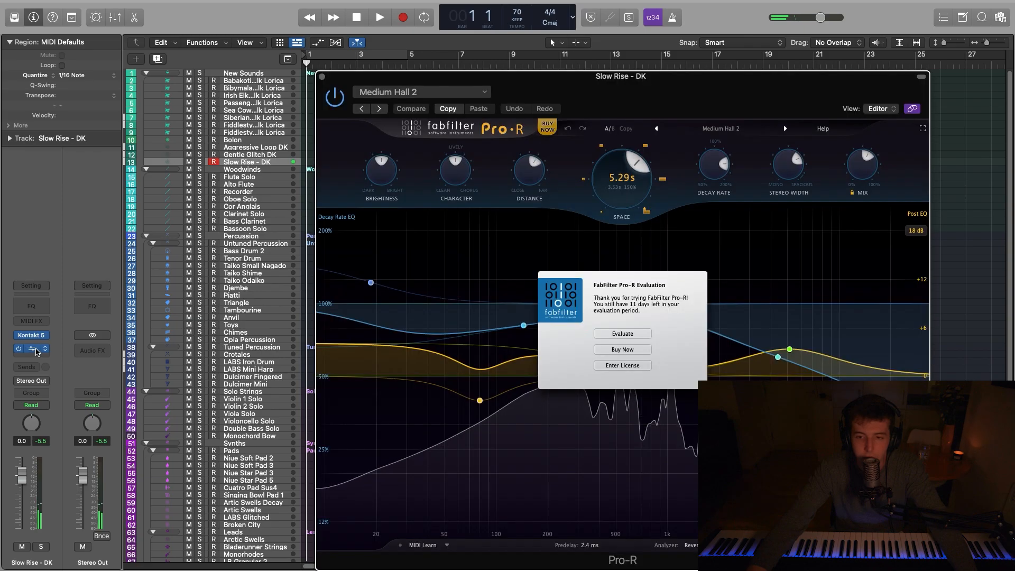
pyautogui.click(612, 336)
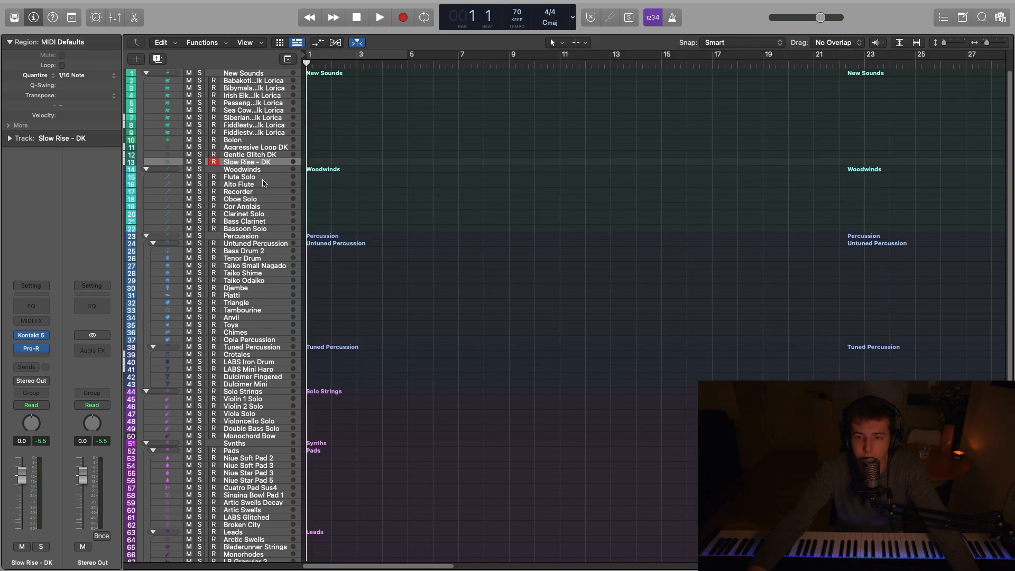
# Open the Djembe track's Kontakt instrument, raise its Reverb while auditioning the drum, and close the window.
pyautogui.scroll(-1, 269, 307)
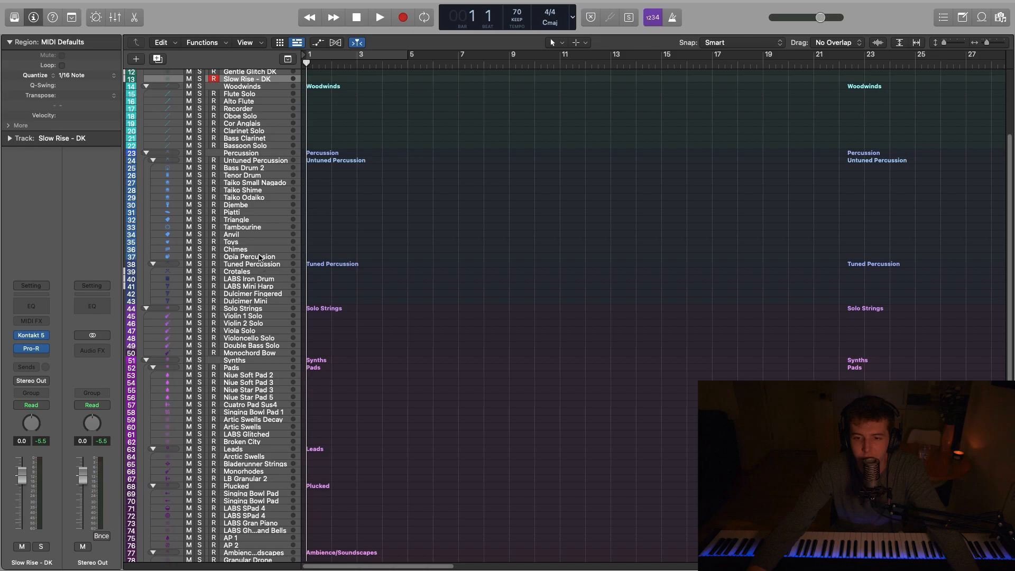
pyautogui.click(252, 206)
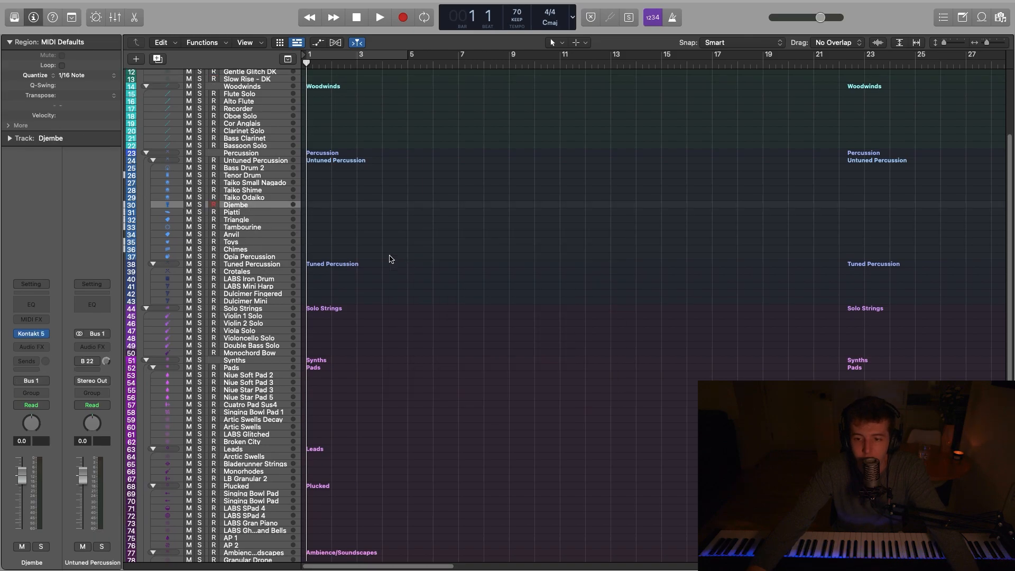
pyautogui.click(34, 340)
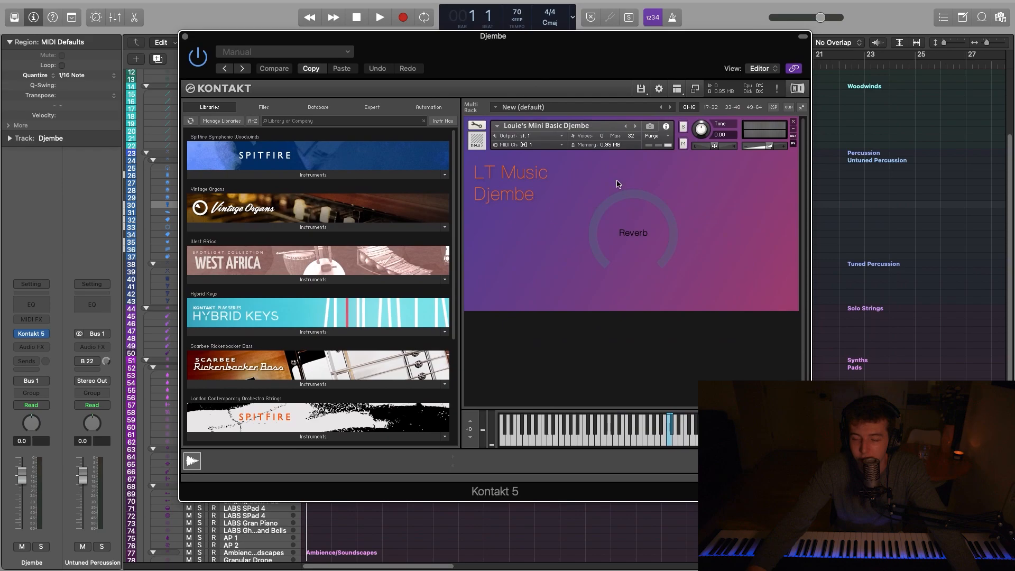
pyautogui.moveTo(534, 86); pyautogui.dragTo(605, 101)
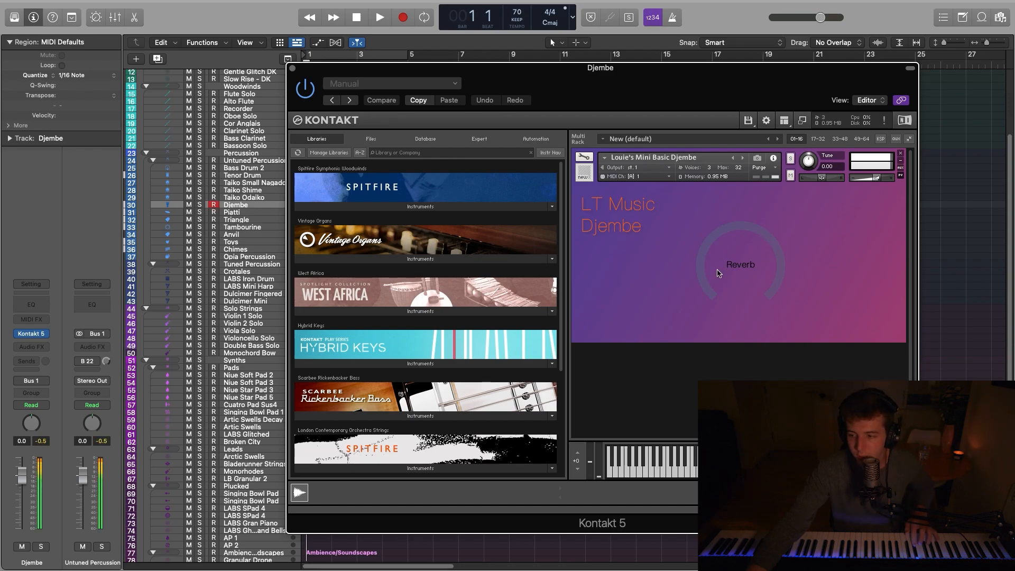
pyautogui.moveTo(712, 276); pyautogui.dragTo(711, 223)
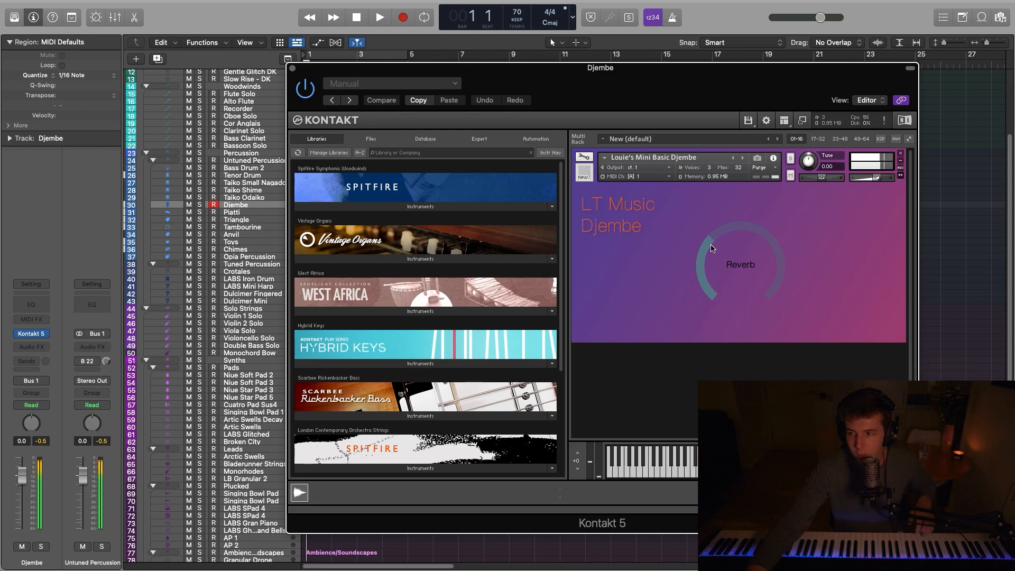
pyautogui.click(293, 70)
# Select the Irish Elk - Folk Lorica track and open its Kontakt instrument.
pyautogui.scroll(-3, 310, 442)
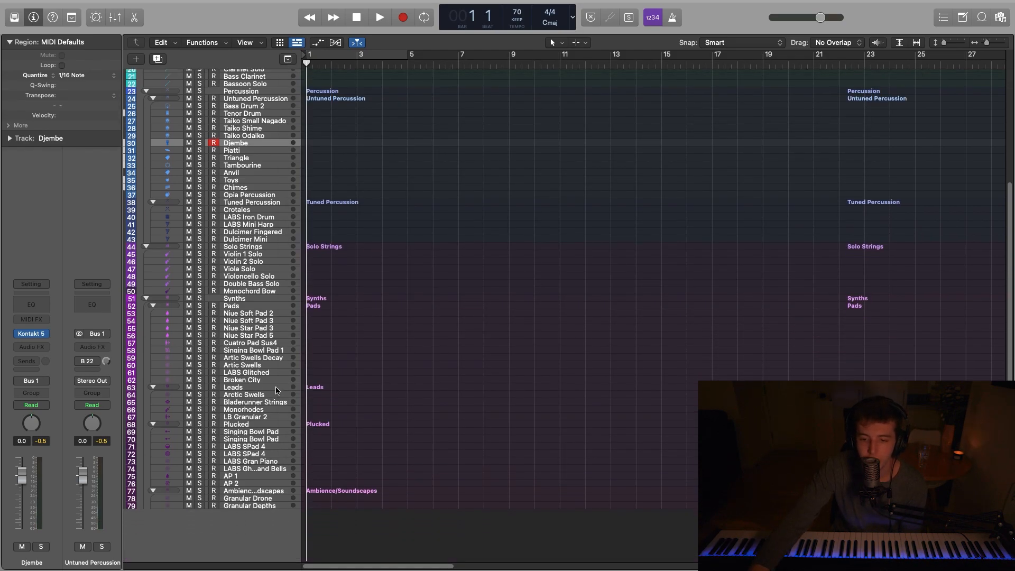
pyautogui.scroll(5, 280, 388)
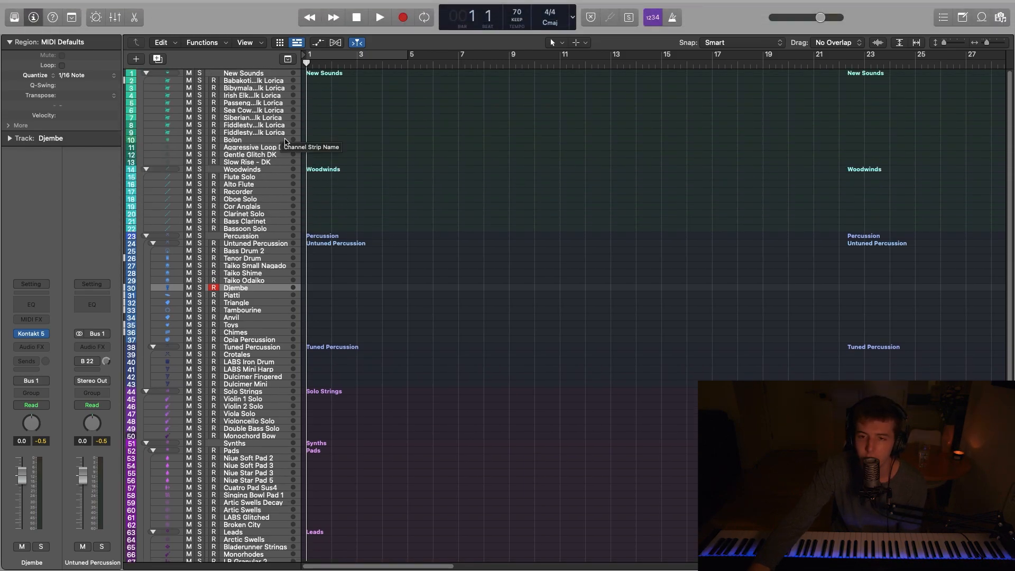
pyautogui.click(275, 96)
pyautogui.click(37, 342)
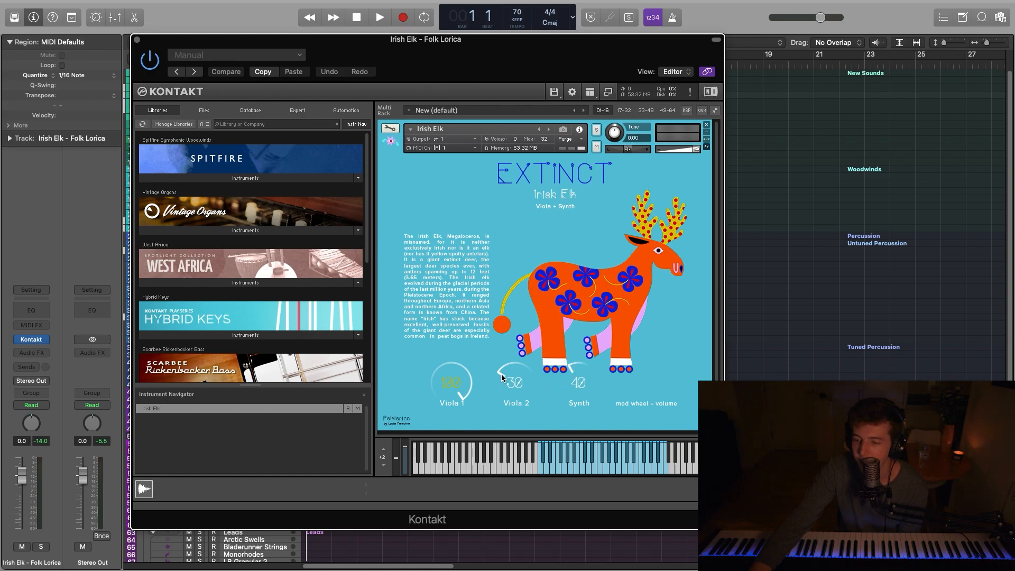
# Isolate the Irish Elk's synth layer by setting Viola 1 and Viola 2 to 0 and Synth to maximum.
pyautogui.moveTo(497, 382); pyautogui.dragTo(432, 385)
pyautogui.moveTo(508, 403); pyautogui.dragTo(542, 479)
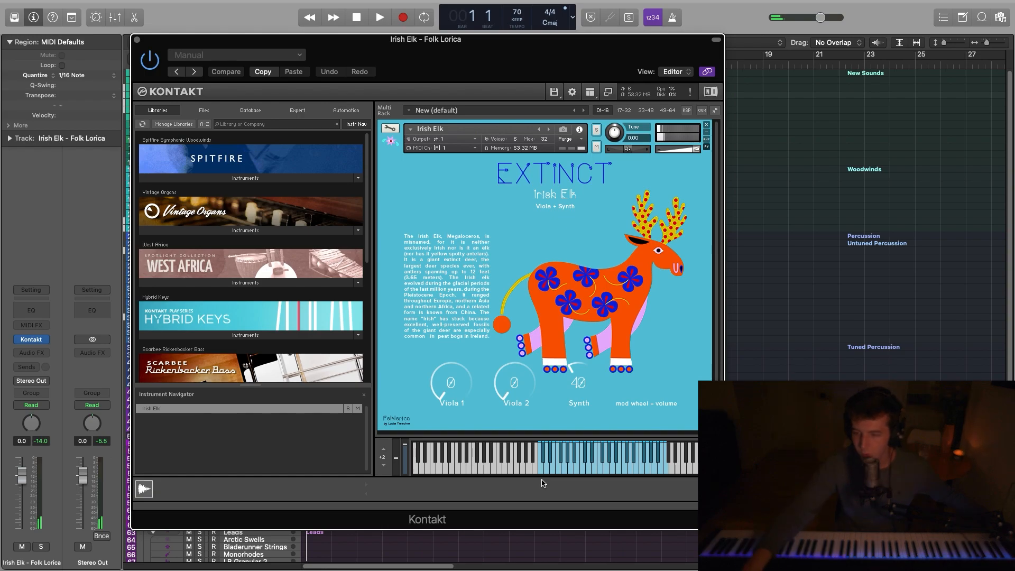
pyautogui.moveTo(564, 374); pyautogui.dragTo(604, 174)
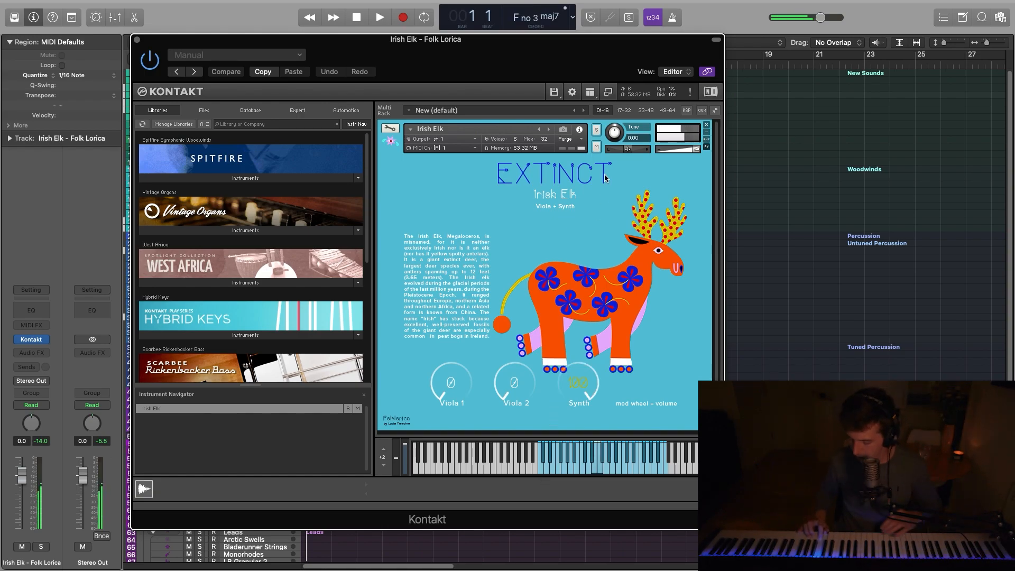
# Balance the Irish Elk layers with Viola 1 at maximum, Viola 2 at 40 and Synth at 50, and close the instrument.
pyautogui.moveTo(565, 388); pyautogui.dragTo(571, 438)
pyautogui.moveTo(520, 392); pyautogui.dragTo(523, 372)
pyautogui.moveTo(443, 384); pyautogui.dragTo(472, 133)
pyautogui.moveTo(583, 383); pyautogui.dragTo(580, 374)
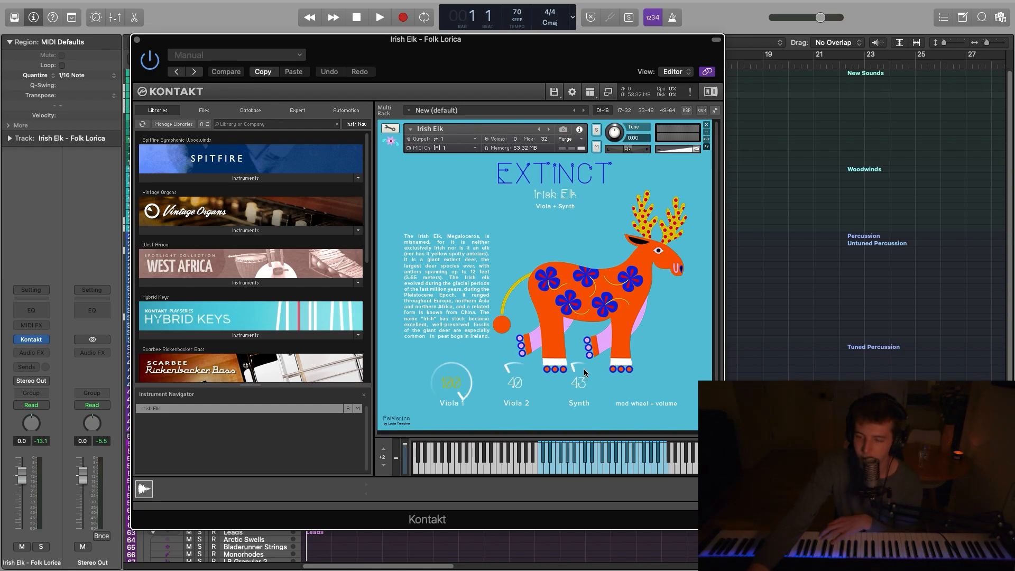
pyautogui.moveTo(585, 369); pyautogui.dragTo(580, 365)
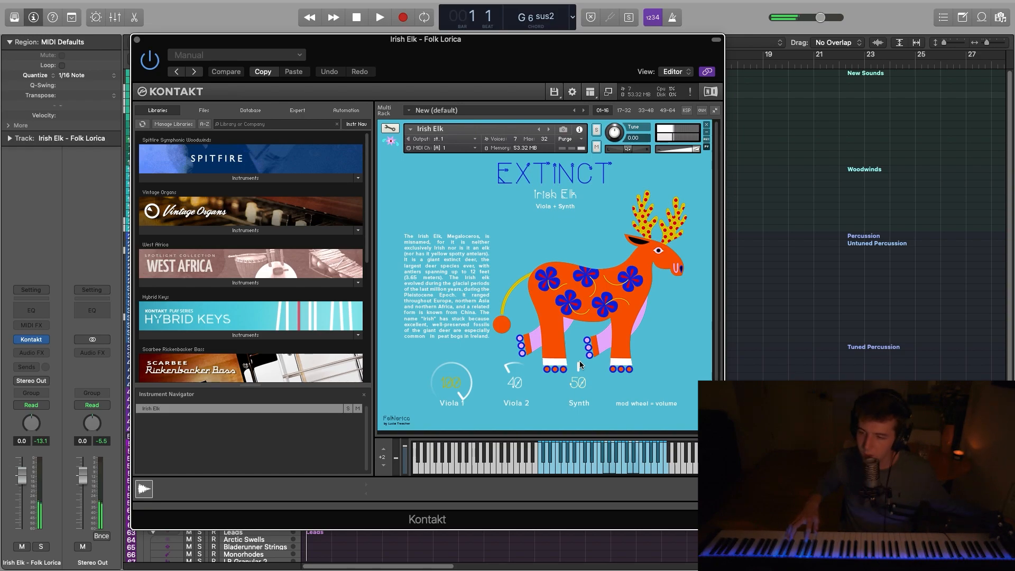
pyautogui.click(137, 39)
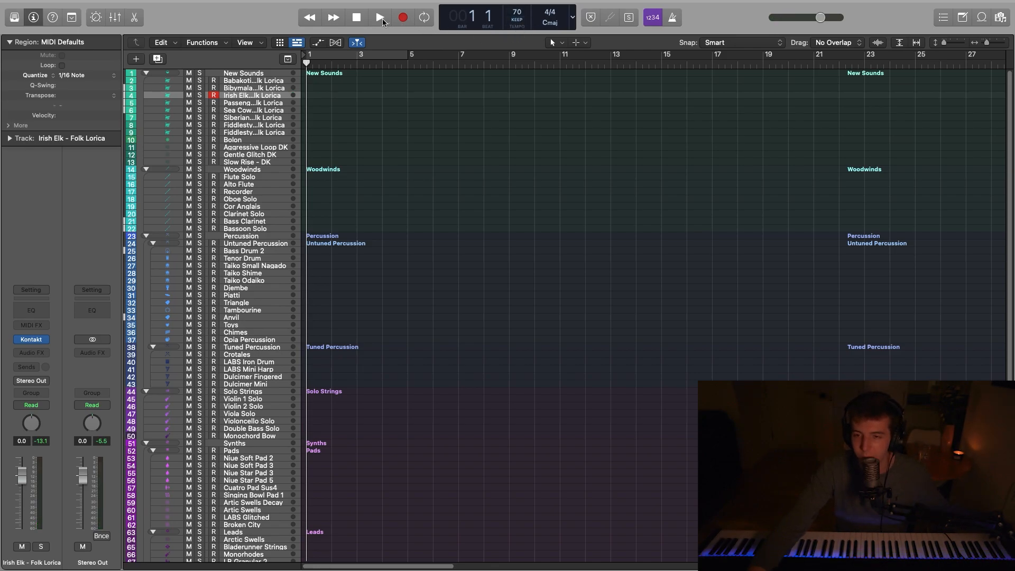
# Record a part about 12 bars long on the Irish Elk - Folk Lorica track from the project start.
pyautogui.click(404, 18)
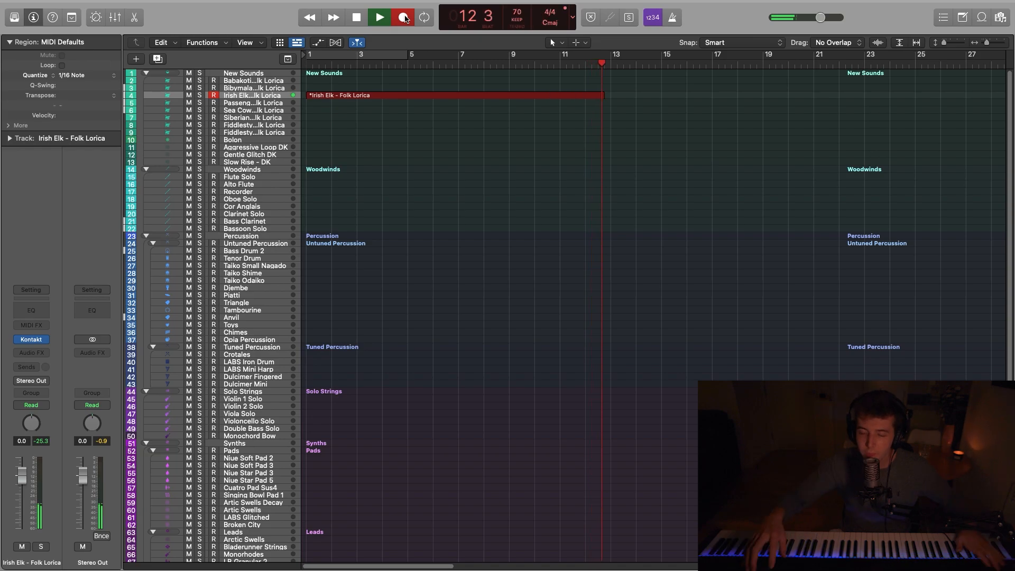
pyautogui.click(403, 18)
pyautogui.press('space')
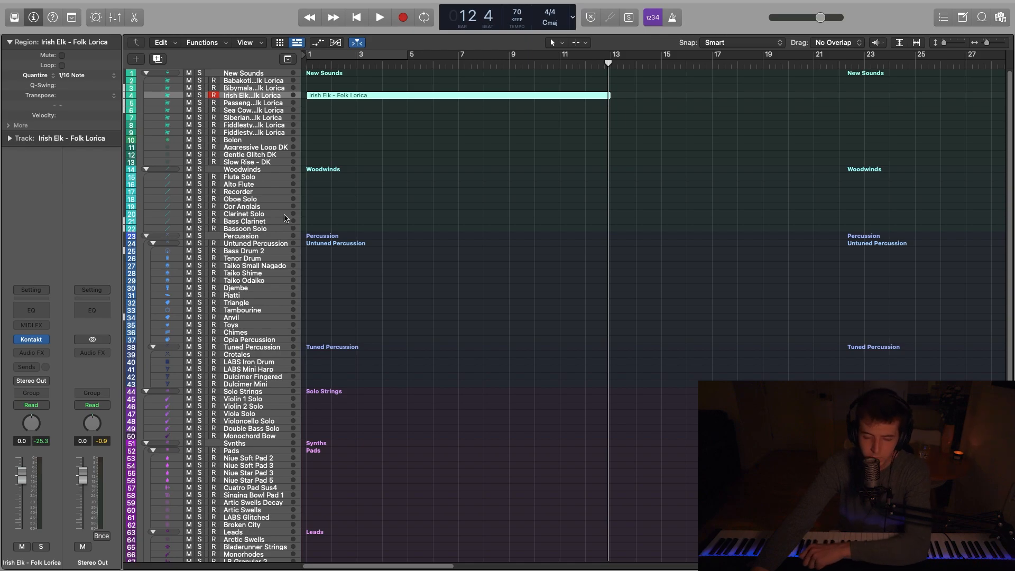
# Align the starts of the three later notes in the Irish Elk region to bars 4, 5 and 7, and close the Piano Roll.
pyautogui.doubleClick(564, 96)
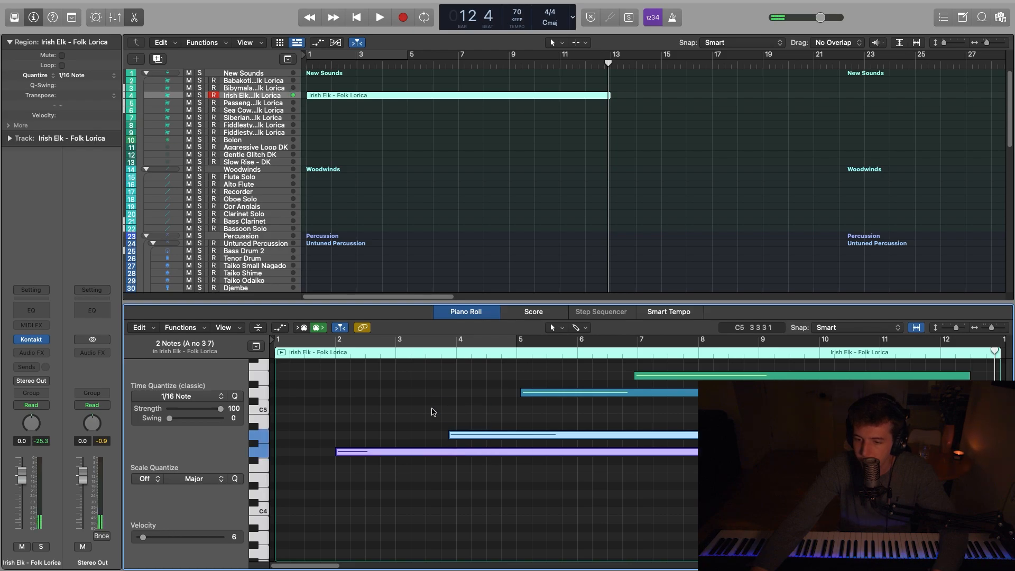
pyautogui.moveTo(450, 435); pyautogui.dragTo(458, 435)
pyautogui.moveTo(522, 393); pyautogui.dragTo(517, 392)
pyautogui.moveTo(638, 376); pyautogui.dragTo(642, 376)
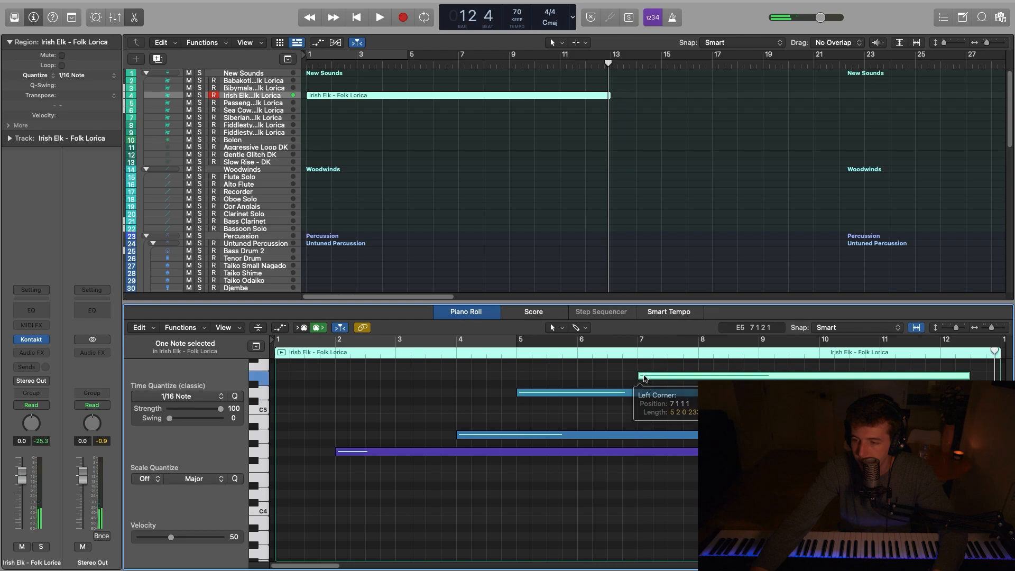
pyautogui.press('e')
# Deselect the Irish Elk region and return the playhead to the project start.
pyautogui.click(355, 76)
pyautogui.press('Return')
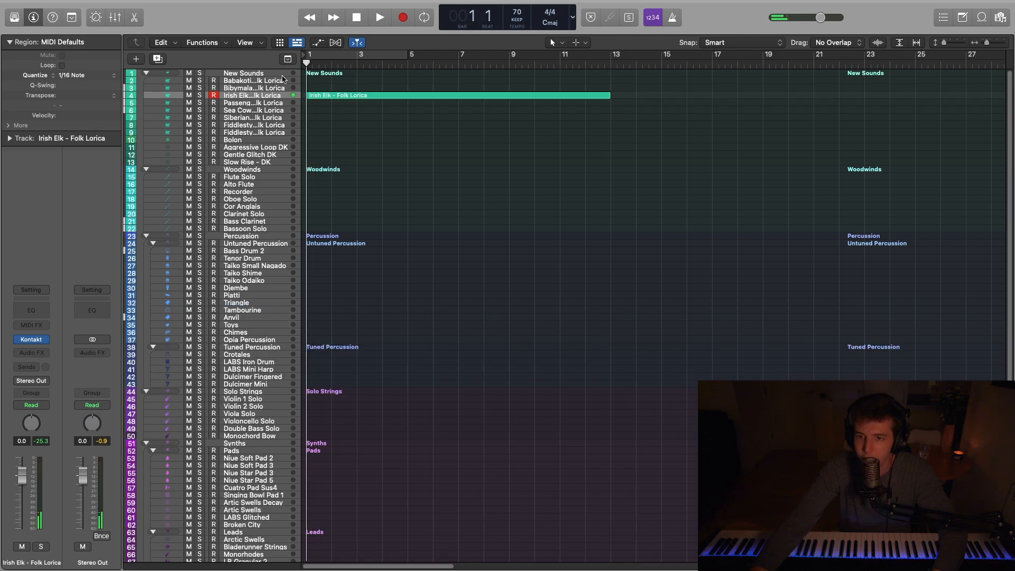
pyautogui.moveTo(472, 199); pyautogui.dragTo(376, 95)
pyautogui.click(404, 160)
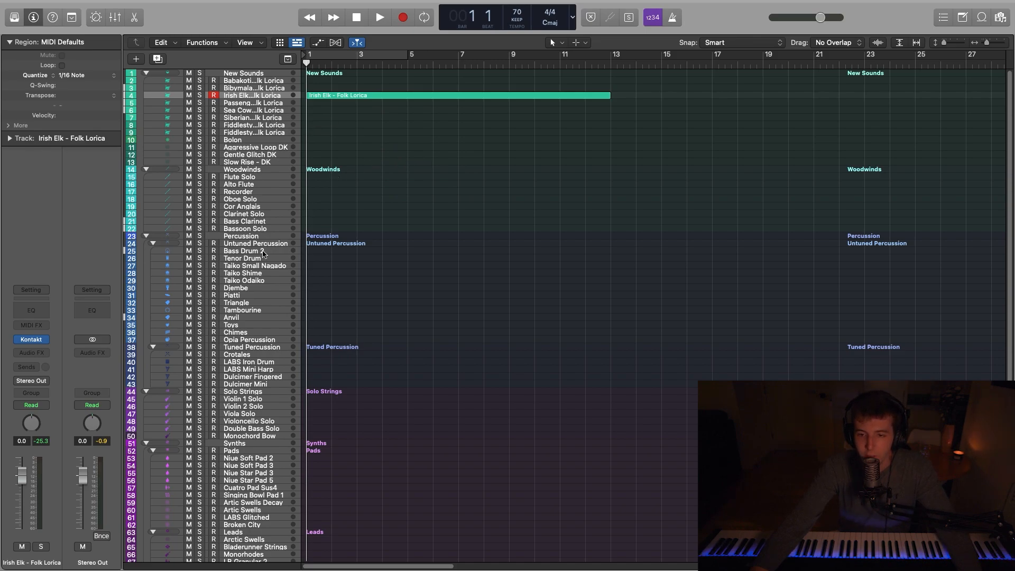
# Open the Bibymalagasy - Folk Lorica track's Kontakt instrument and move its window so the layer knobs are in view.
pyautogui.click(270, 86)
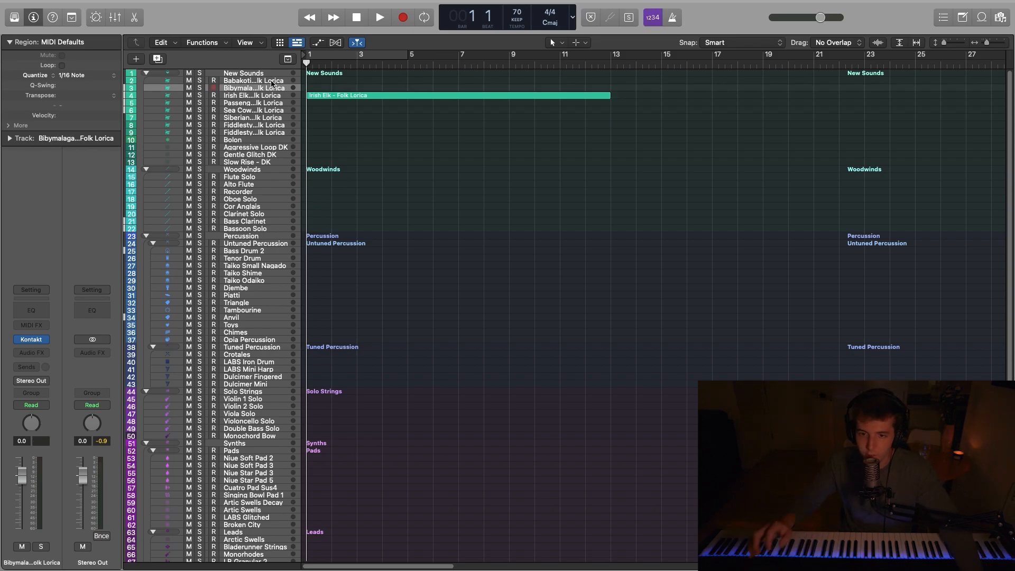
pyautogui.click(31, 338)
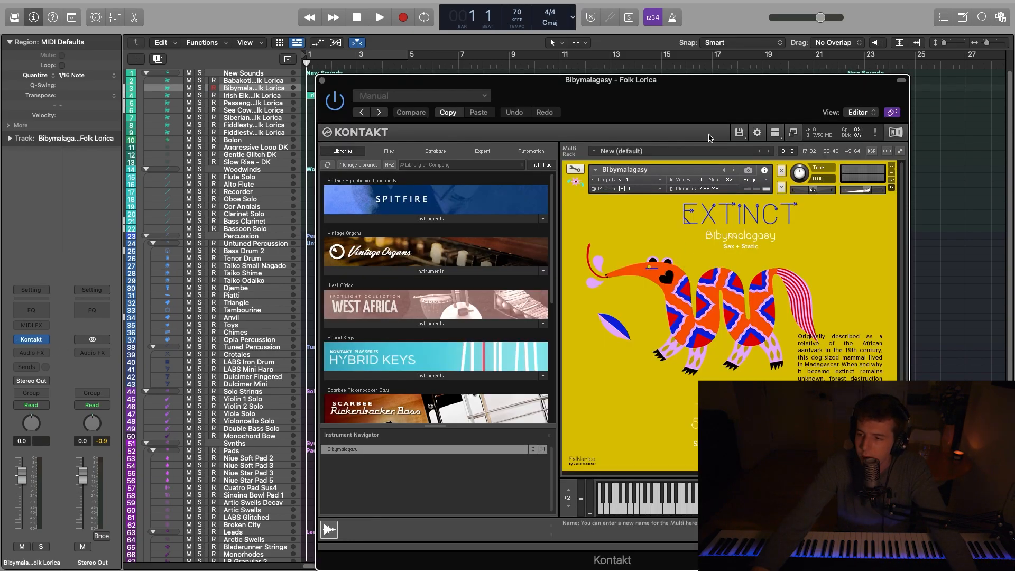
pyautogui.moveTo(711, 95); pyautogui.dragTo(624, 85)
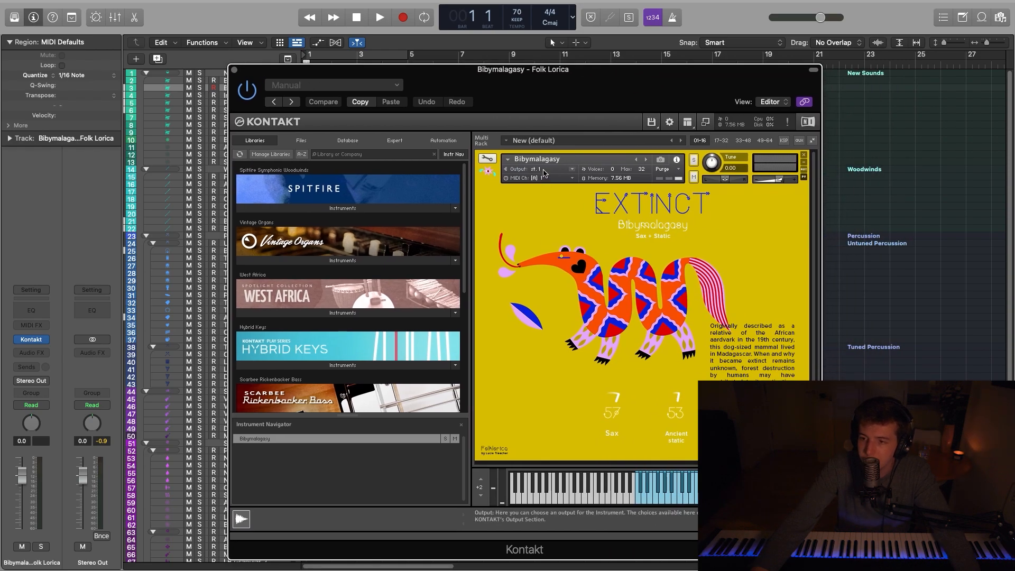
pyautogui.moveTo(625, 94); pyautogui.dragTo(607, 83)
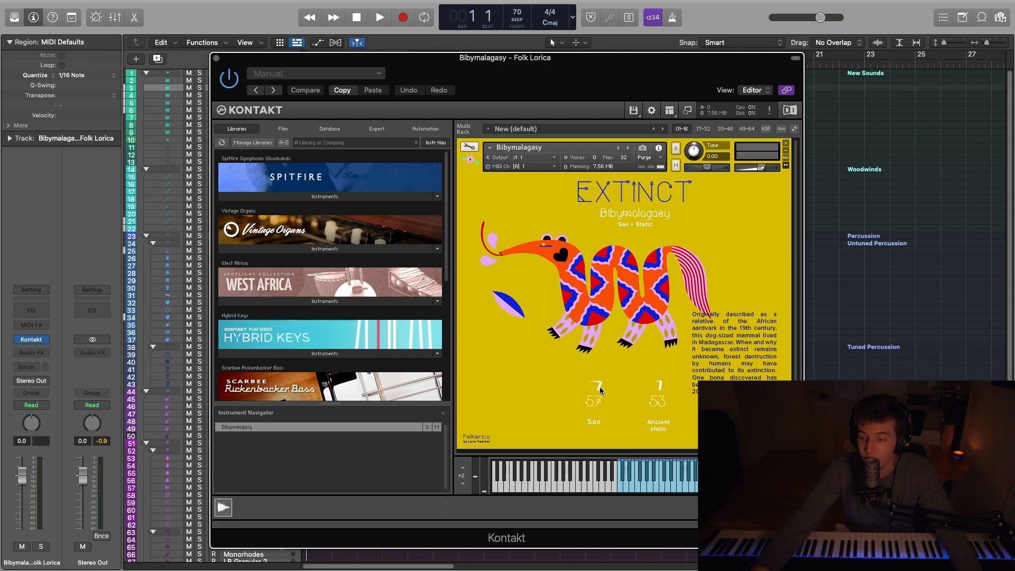
# Audition Bibymalagasy's Ancient static layer without the Sax, and settle on Sax at 60 and Ancient static at 50.
pyautogui.moveTo(593, 395); pyautogui.dragTo(599, 475)
pyautogui.moveTo(657, 400); pyautogui.dragTo(662, 378)
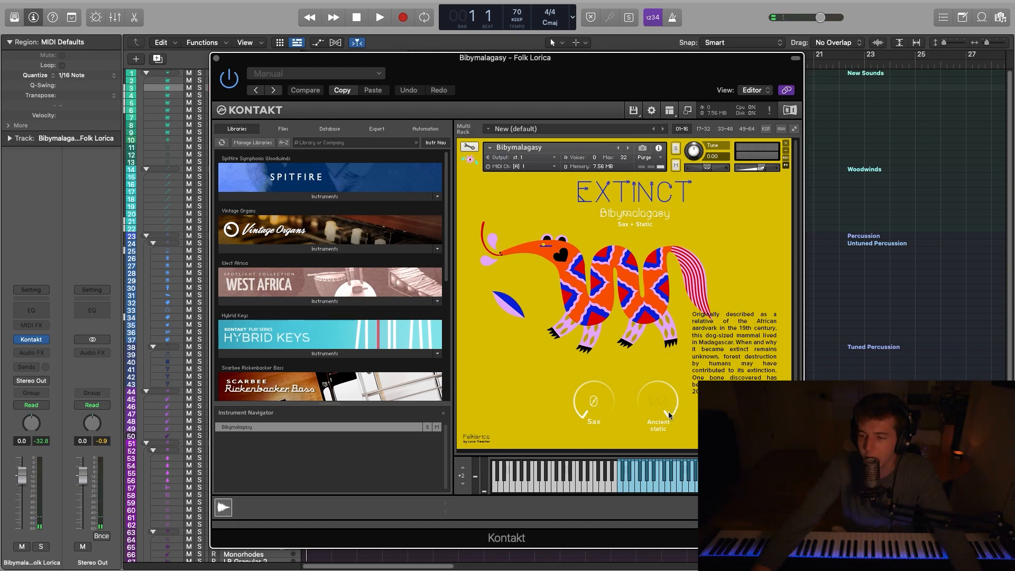
pyautogui.moveTo(599, 411); pyautogui.dragTo(598, 361)
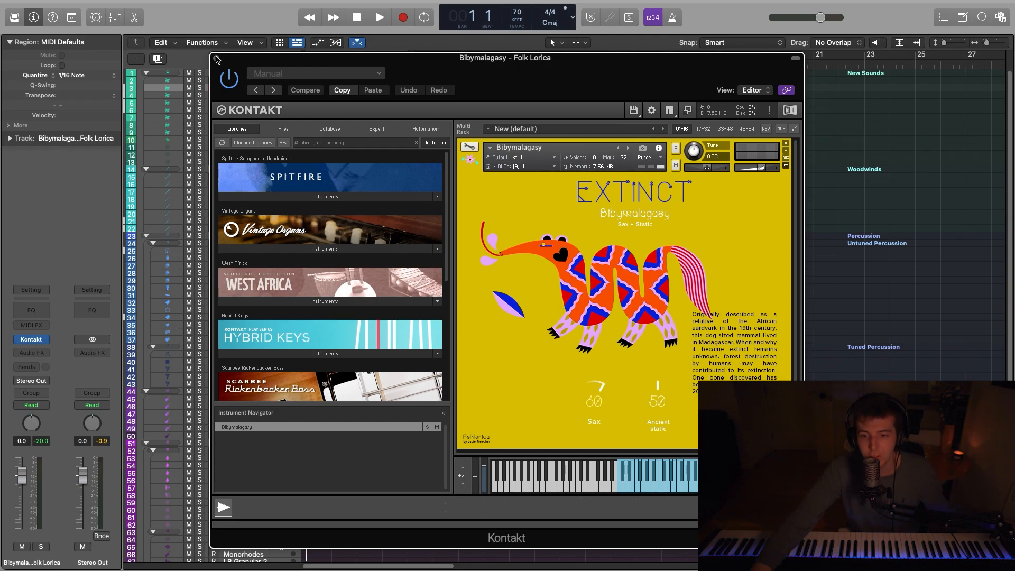
# Add a Pro-R reverb with the medium Rich Chamber preset to the Bibymalagasy track and lower its Mix.
pyautogui.click(44, 354)
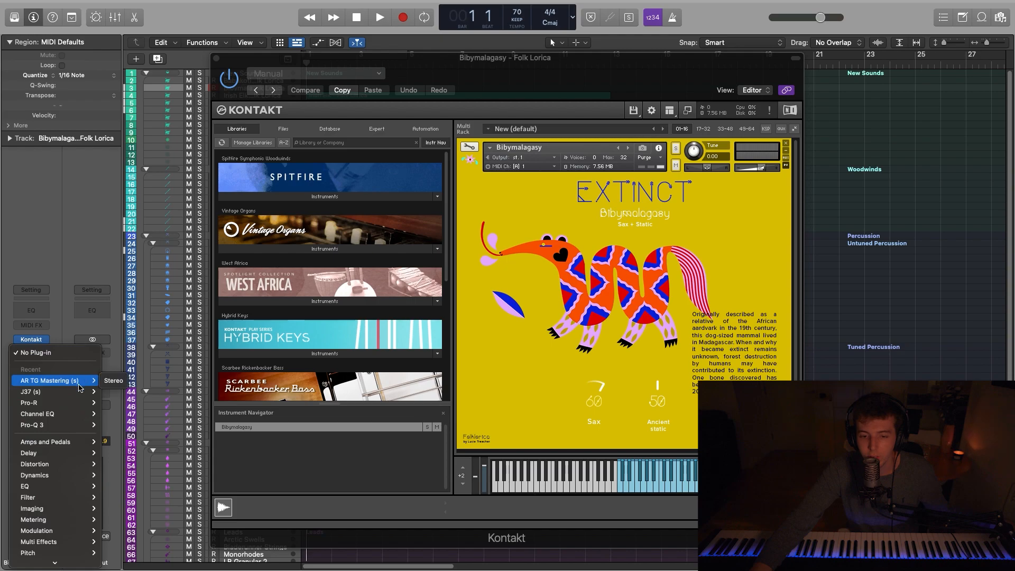
pyautogui.click(109, 405)
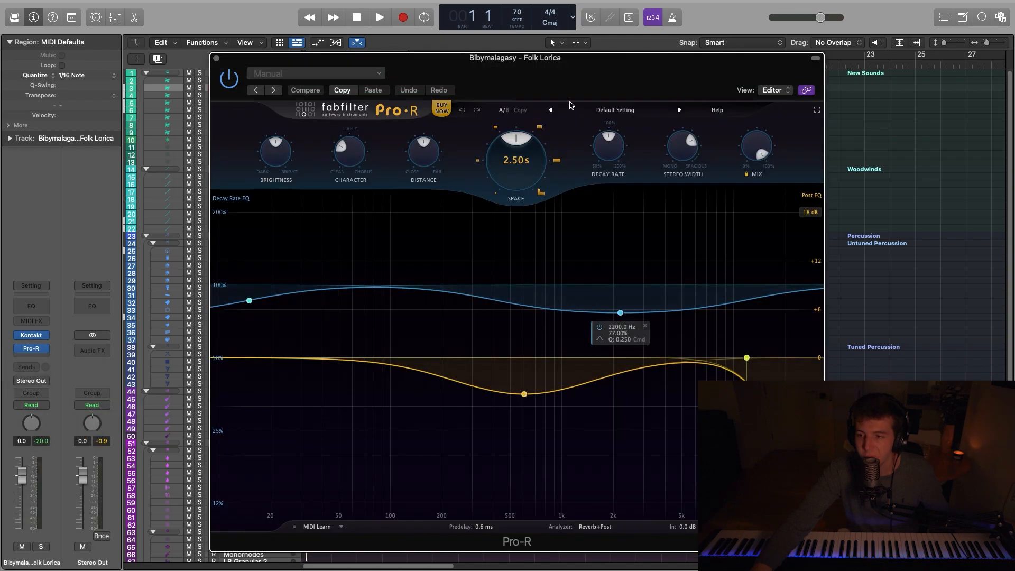
pyautogui.click(611, 69)
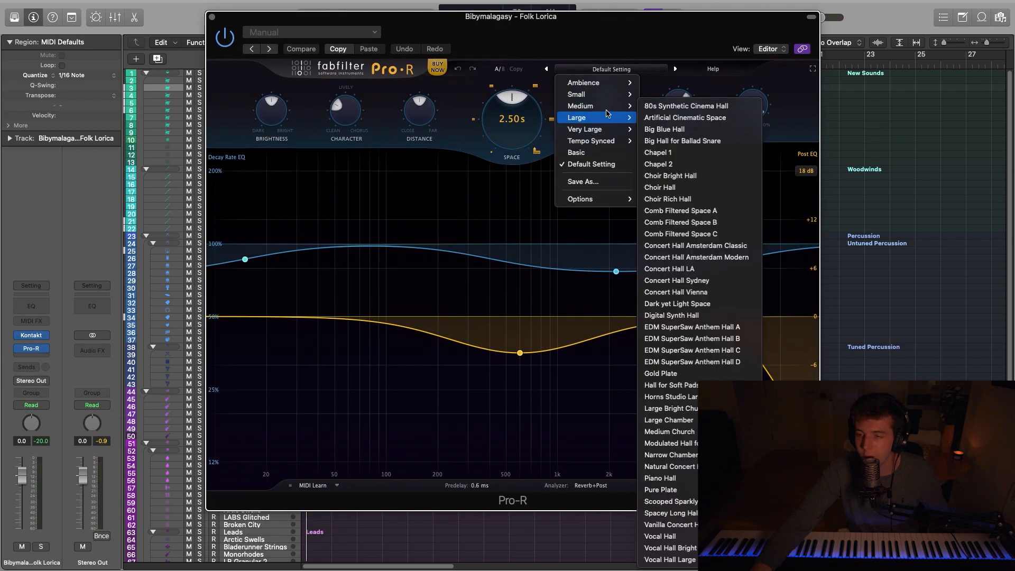
pyautogui.moveTo(608, 105)
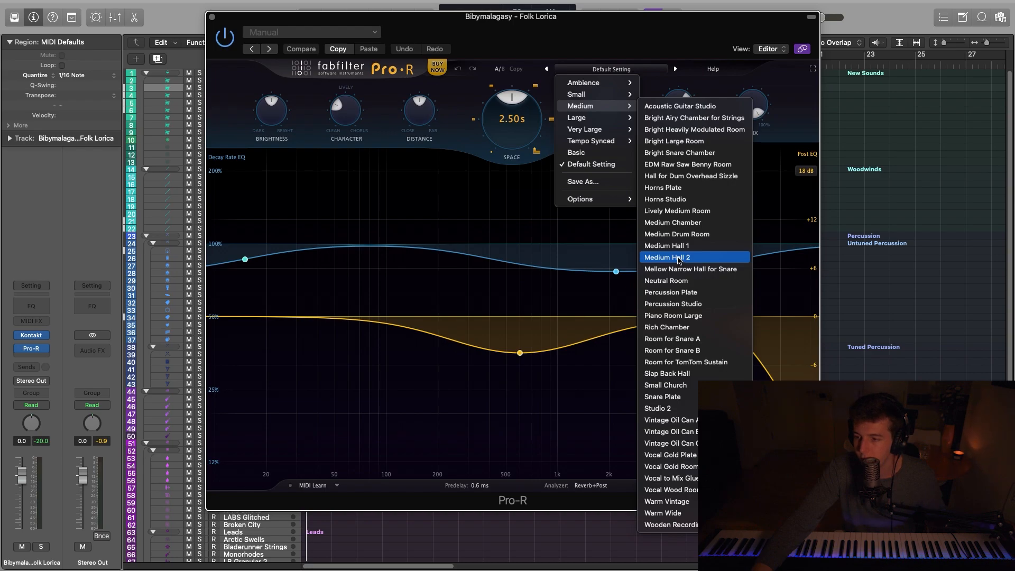
pyautogui.click(669, 327)
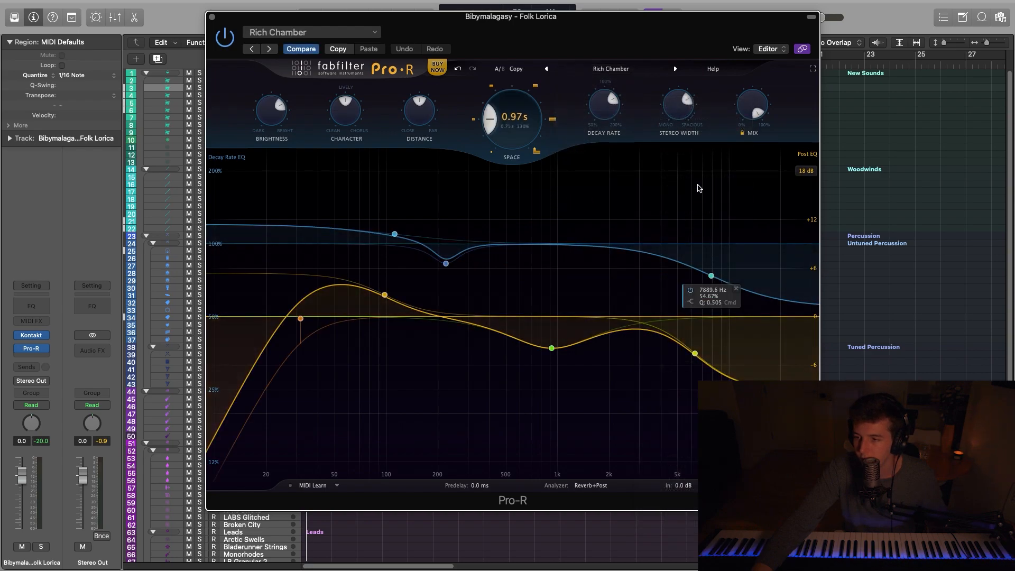
pyautogui.moveTo(747, 127); pyautogui.dragTo(747, 226)
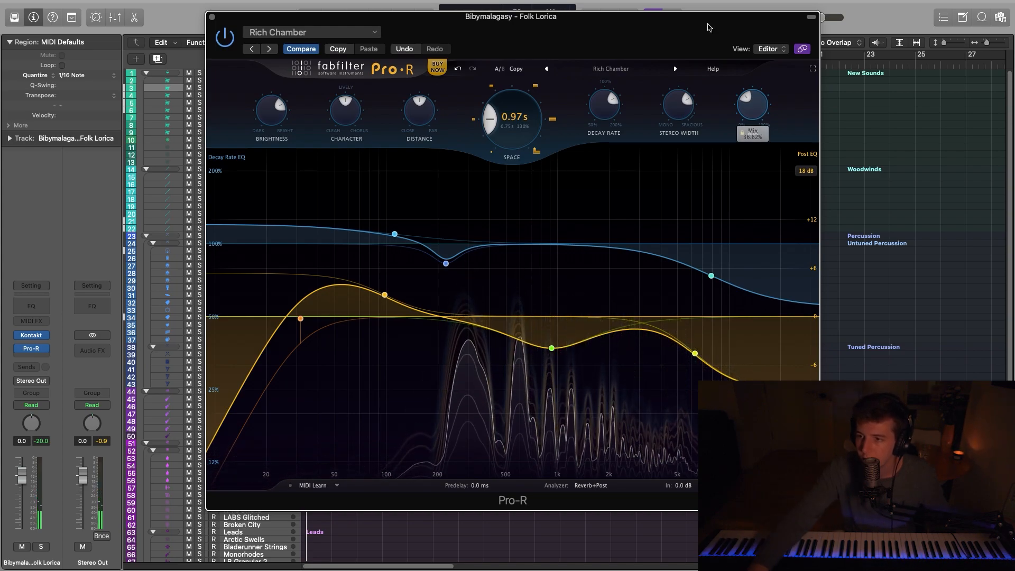
# Set the Pro-R reverb's Space to 2.00 s and Brightness to about 48% on the Bibymalagasy track, and close the plug-in.
pyautogui.moveTo(510, 120); pyautogui.dragTo(511, 52)
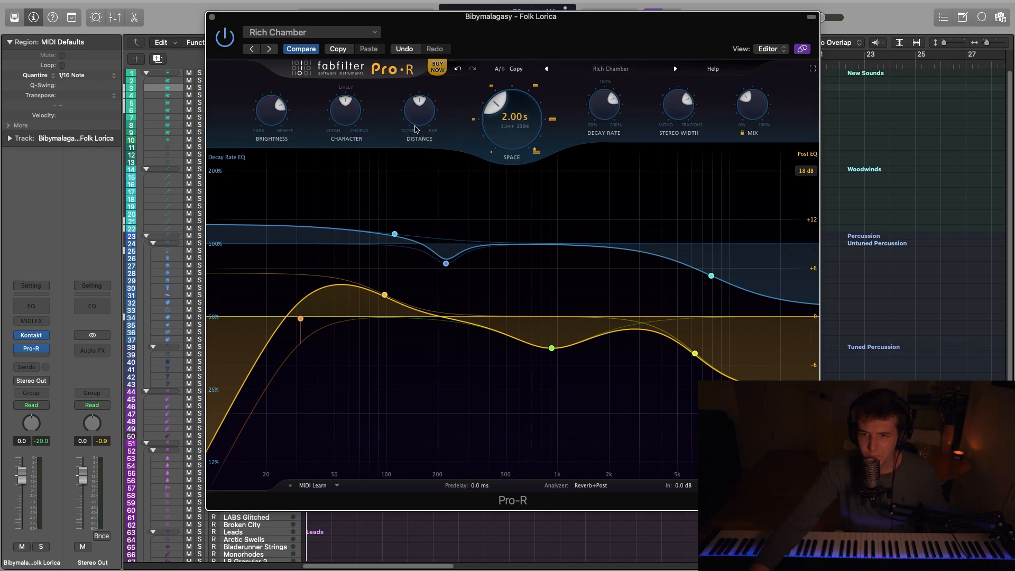
pyautogui.moveTo(347, 130)
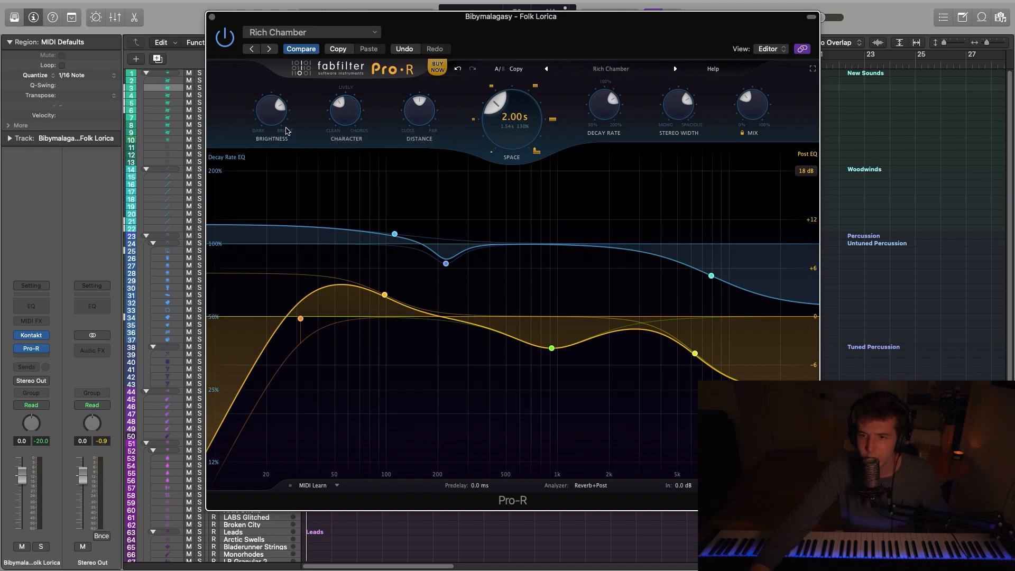
pyautogui.moveTo(277, 133)
pyautogui.moveTo(277, 153); pyautogui.dragTo(276, 182)
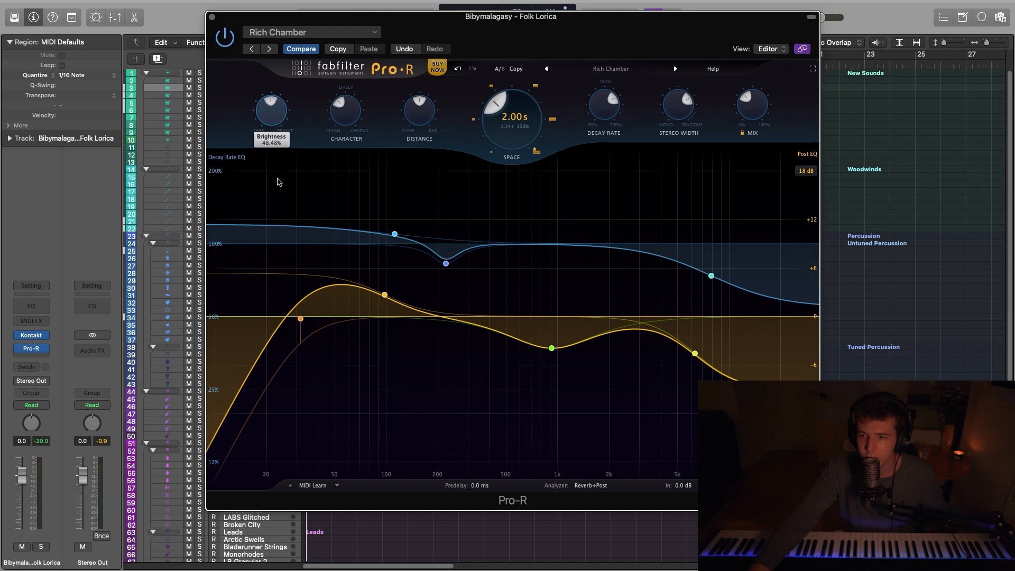
pyautogui.moveTo(758, 117)
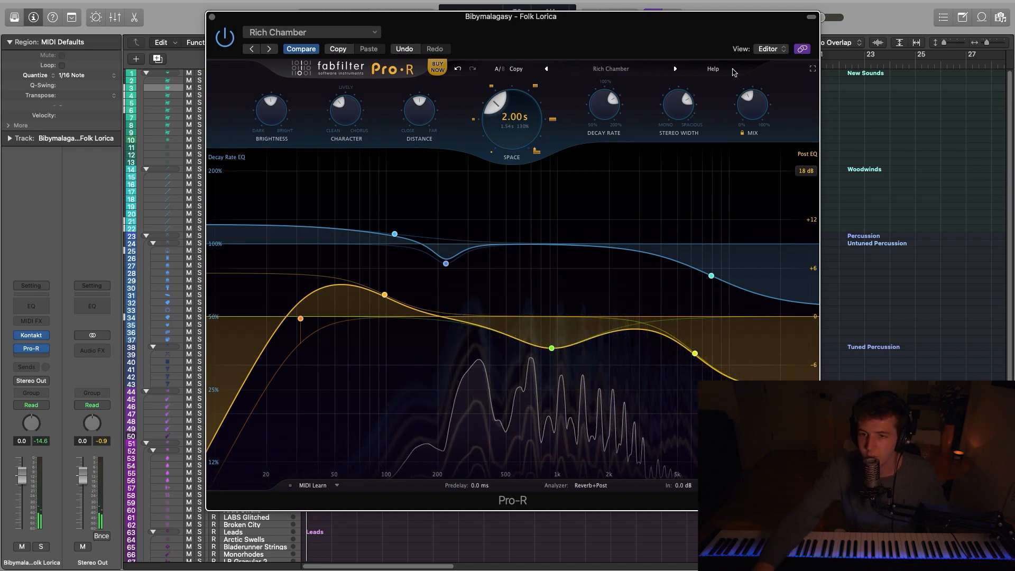
pyautogui.press('super+w')
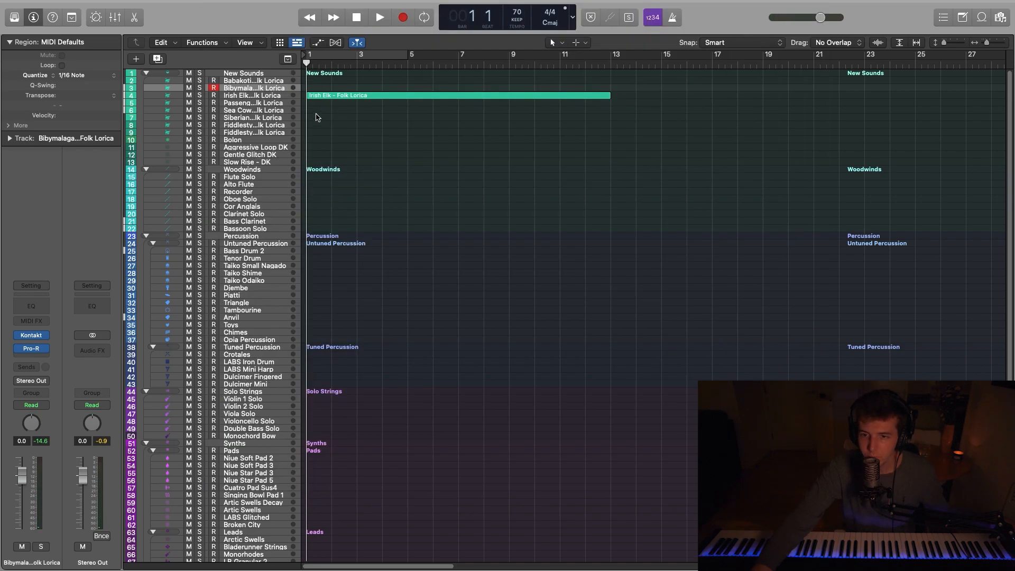
# Audition the Sea Cow - Folk Lorica instrument and record a part on its track from bar 1, stopping just past bar 13.
pyautogui.click(287, 110)
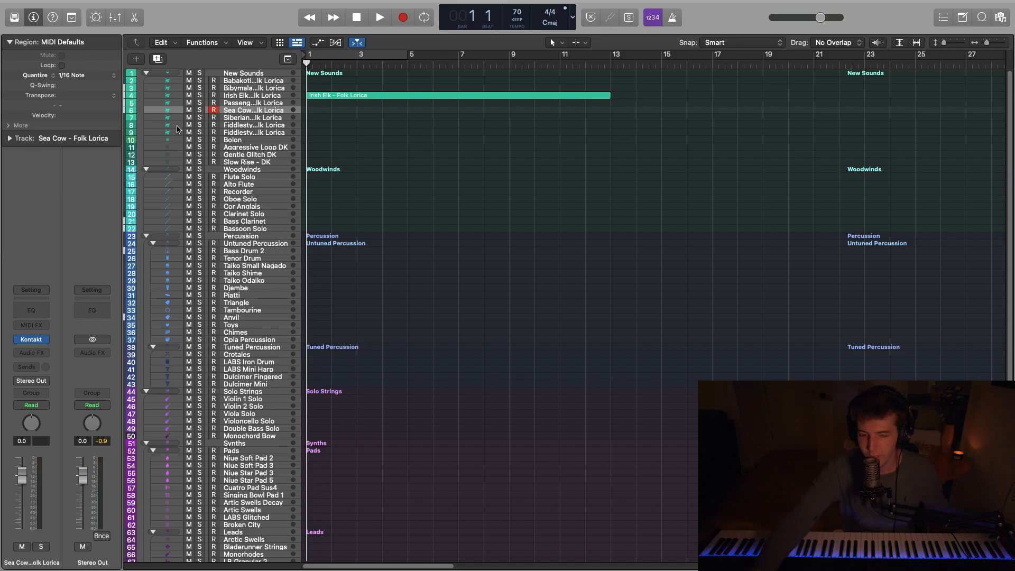
pyautogui.click(24, 341)
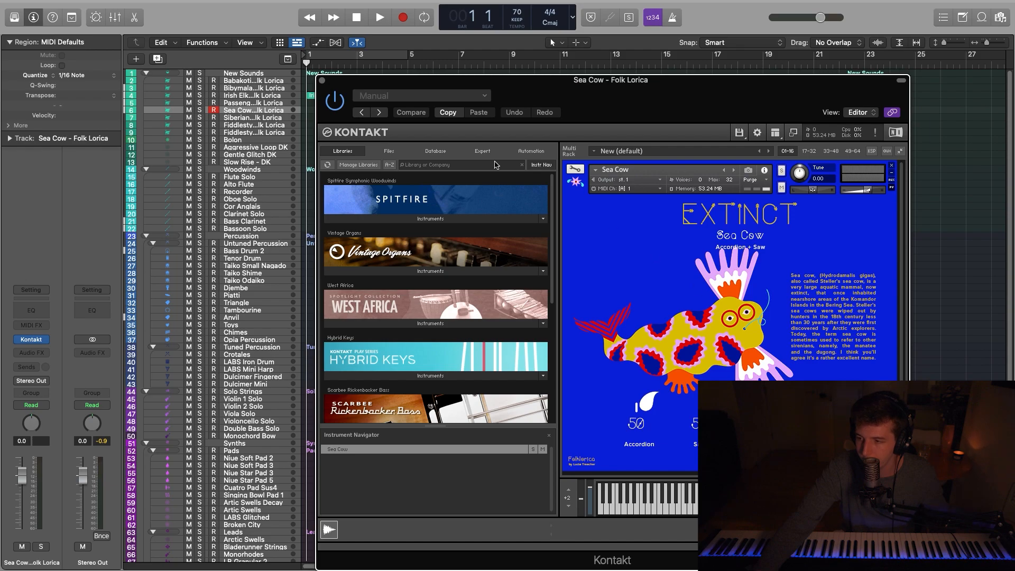
pyautogui.click(322, 80)
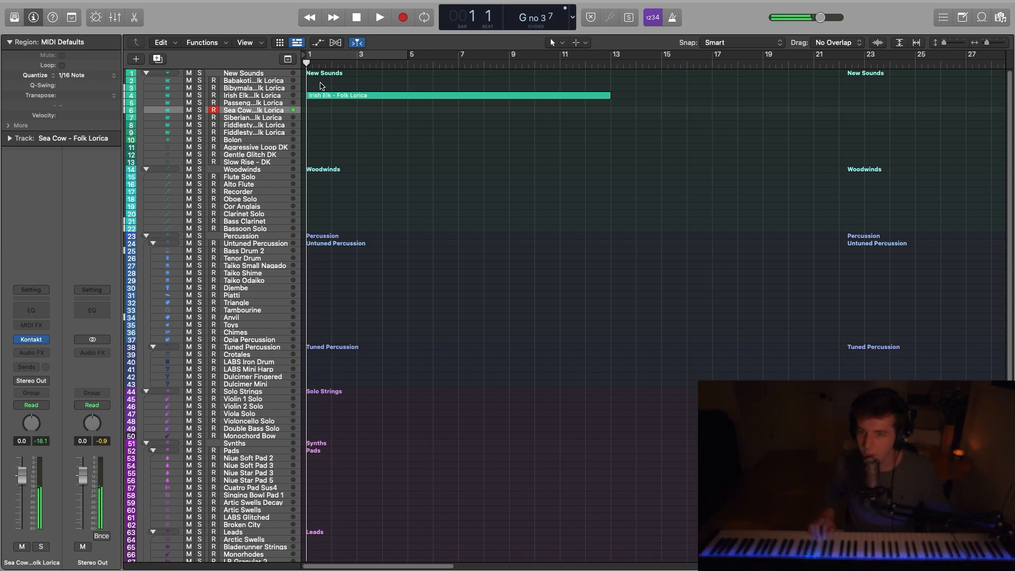
pyautogui.click(403, 18)
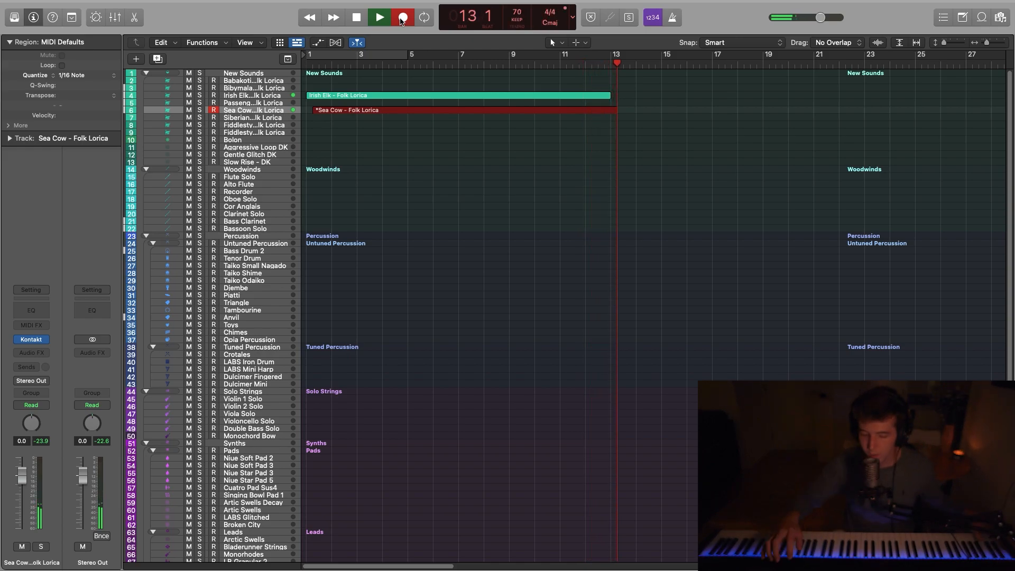
pyautogui.press('space')
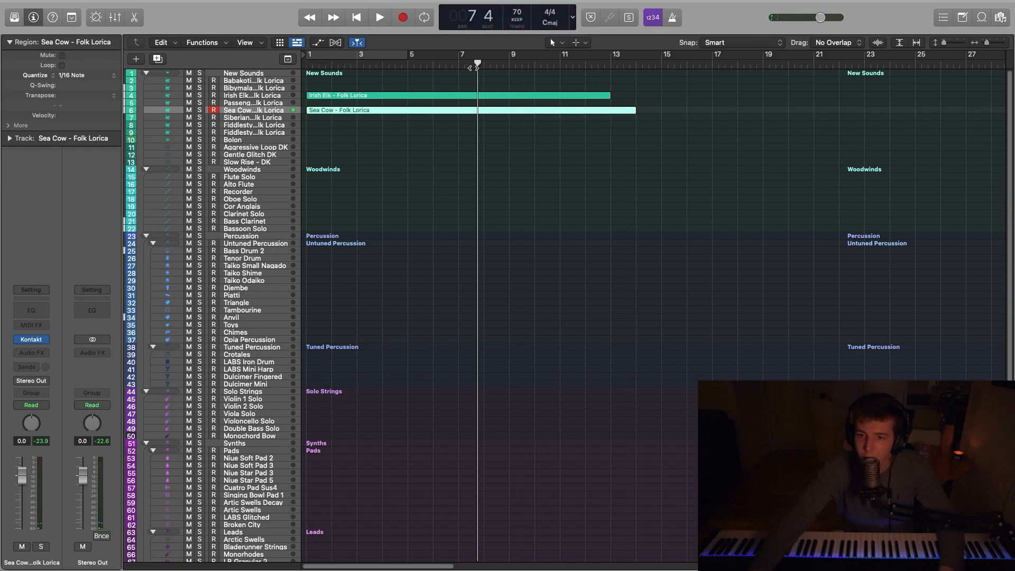
# Examine the recorded Sea Cow notes in the Piano Roll and close the editor.
pyautogui.doubleClick(358, 111)
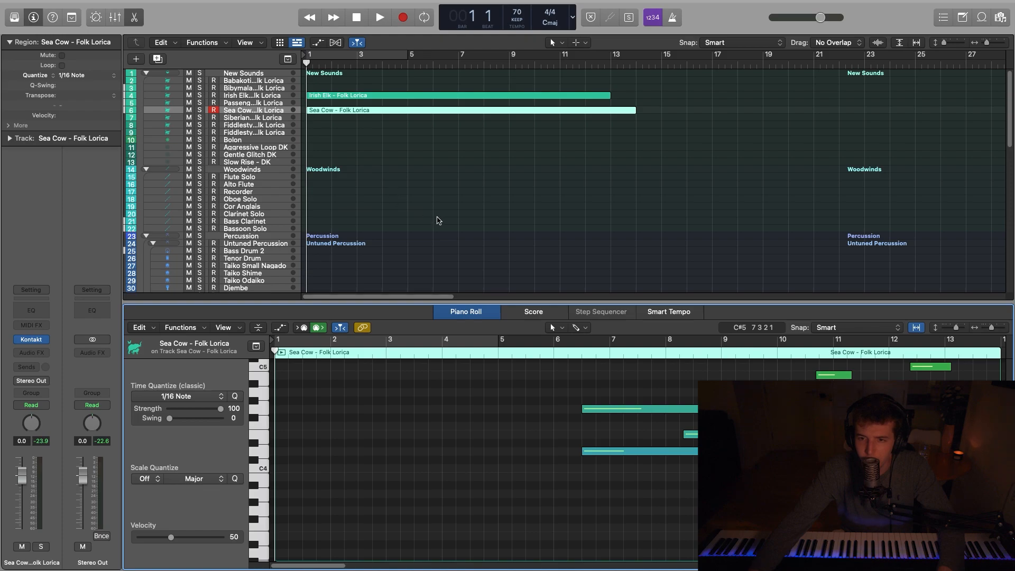
pyautogui.press('alt+super+e')
pyautogui.click(765, 350)
pyautogui.press('e')
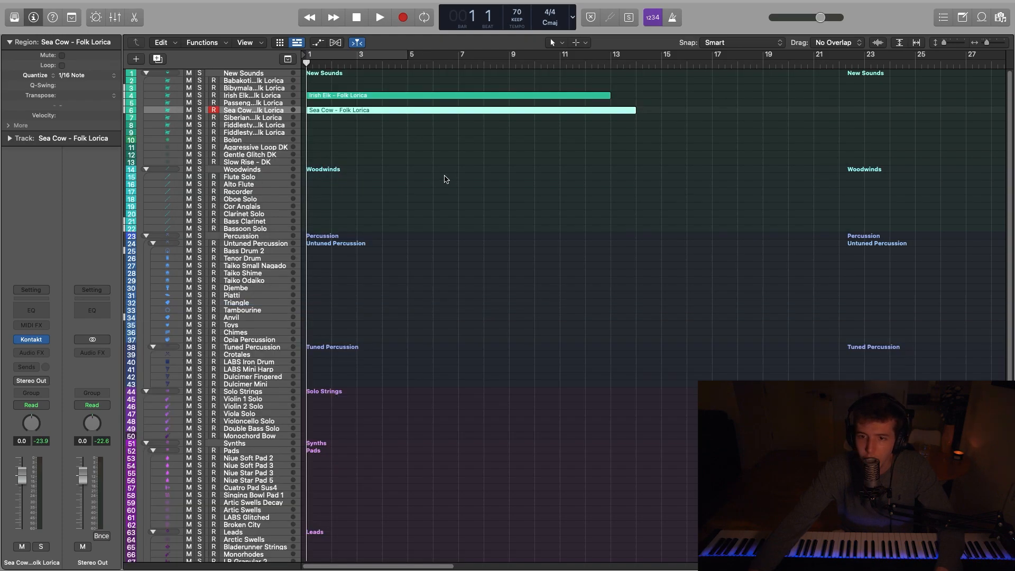
# Look at the Siberian Unicorn - Folk Lorica track's Kontakt instrument and close it.
pyautogui.click(273, 119)
pyautogui.click(31, 339)
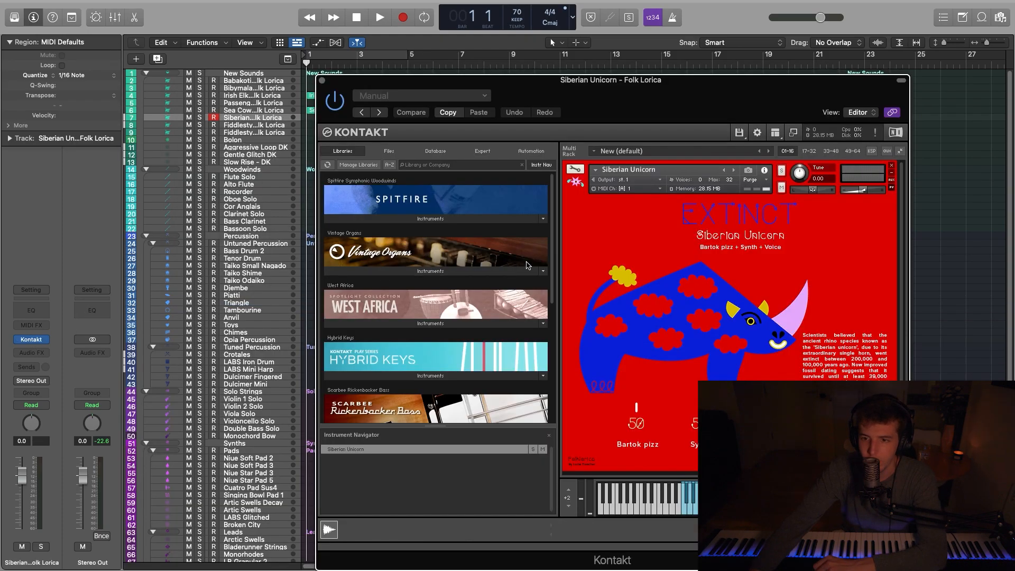
pyautogui.click(323, 81)
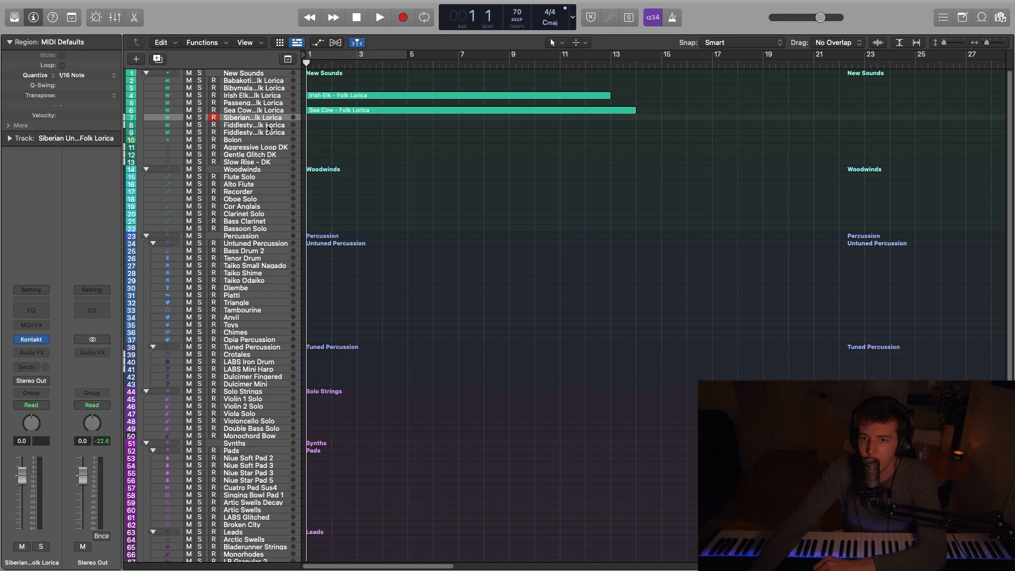
# Audition the Kontakt instrument on the first Fiddlestycks - Folk Lorica track, moving its window to show more of it, and close it.
pyautogui.press('Down')
pyautogui.click(32, 339)
pyautogui.moveTo(640, 83); pyautogui.dragTo(600, 72)
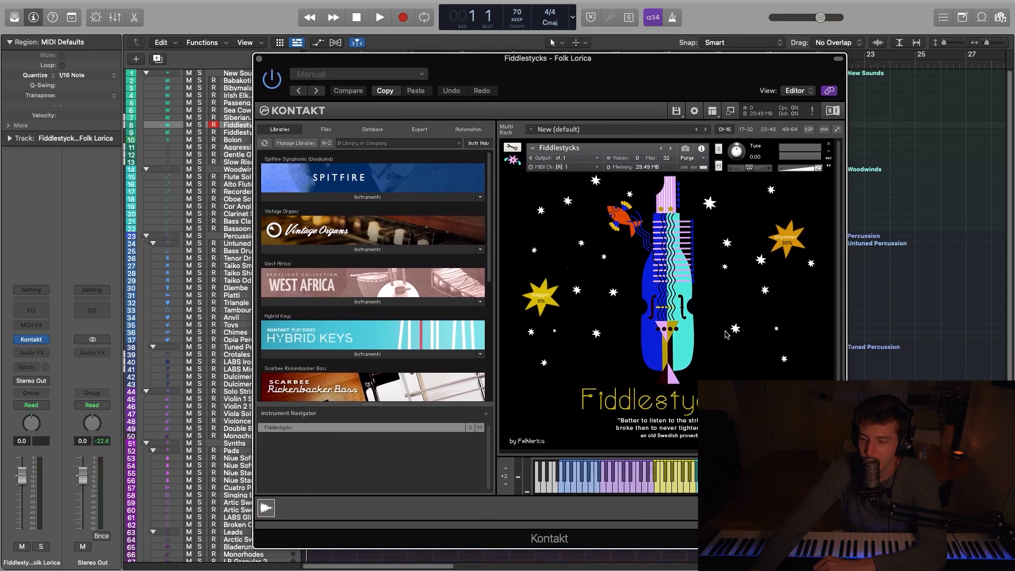
pyautogui.moveTo(846, 548)
pyautogui.mouseDown()
pyautogui.moveTo(854, 553)
pyautogui.moveTo(848, 545)
pyautogui.mouseUp()
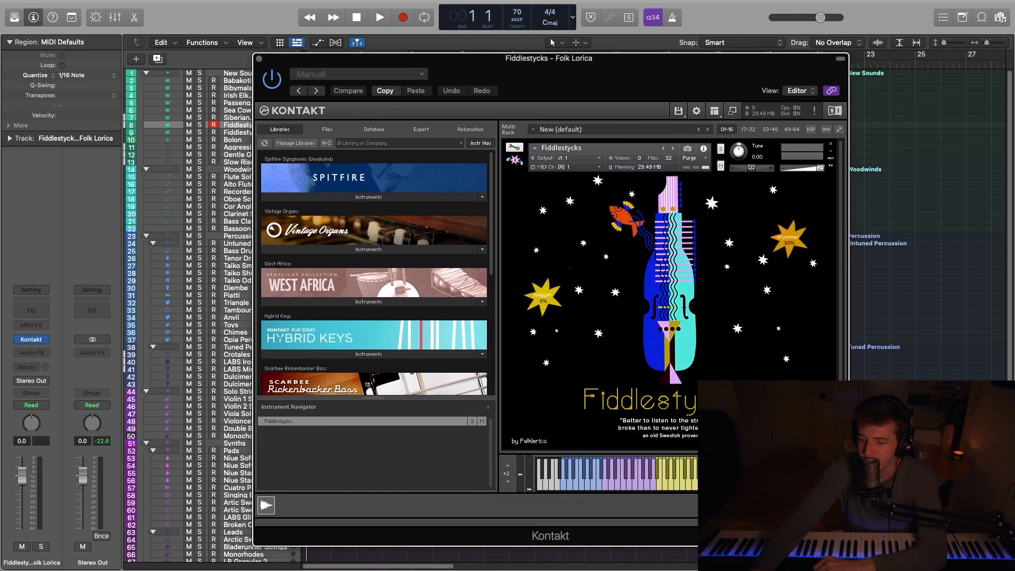
pyautogui.moveTo(705, 67); pyautogui.dragTo(662, 50)
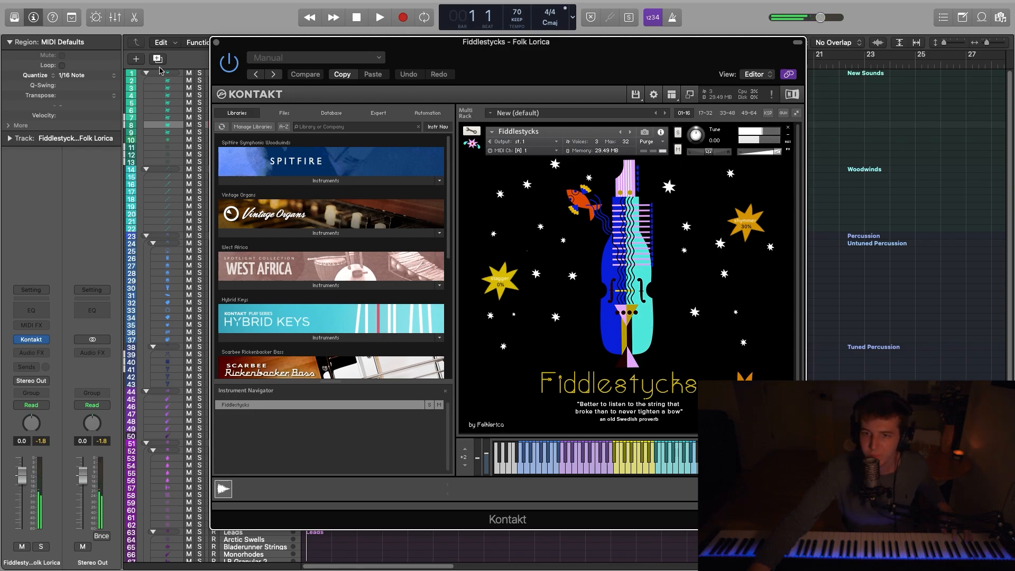
pyautogui.click(215, 43)
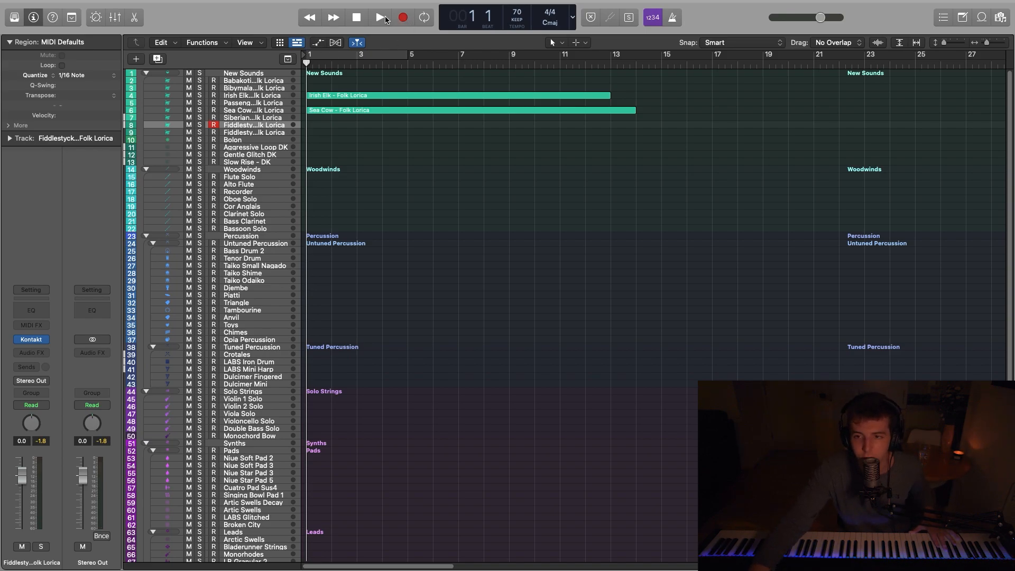
# Record a Fiddlestycks part on track 8 alongside the Irish Elk and Sea Cow regions, stopping at bar 20.
pyautogui.click(403, 18)
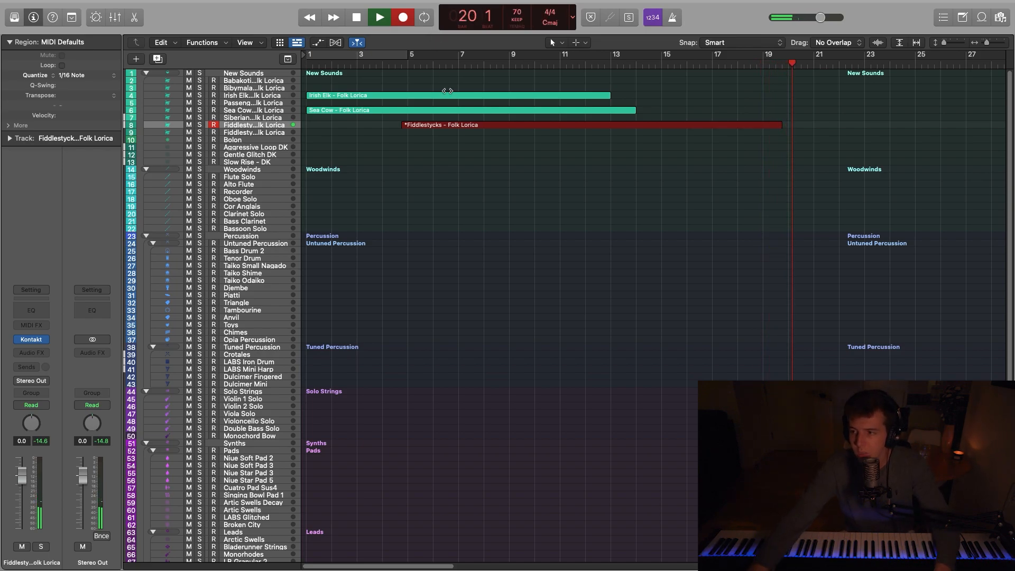
pyautogui.press('space')
pyautogui.click(449, 159)
# Examine the recorded Fiddlestycks notes in the Piano Roll, close the editor and deselect the region.
pyautogui.doubleClick(540, 125)
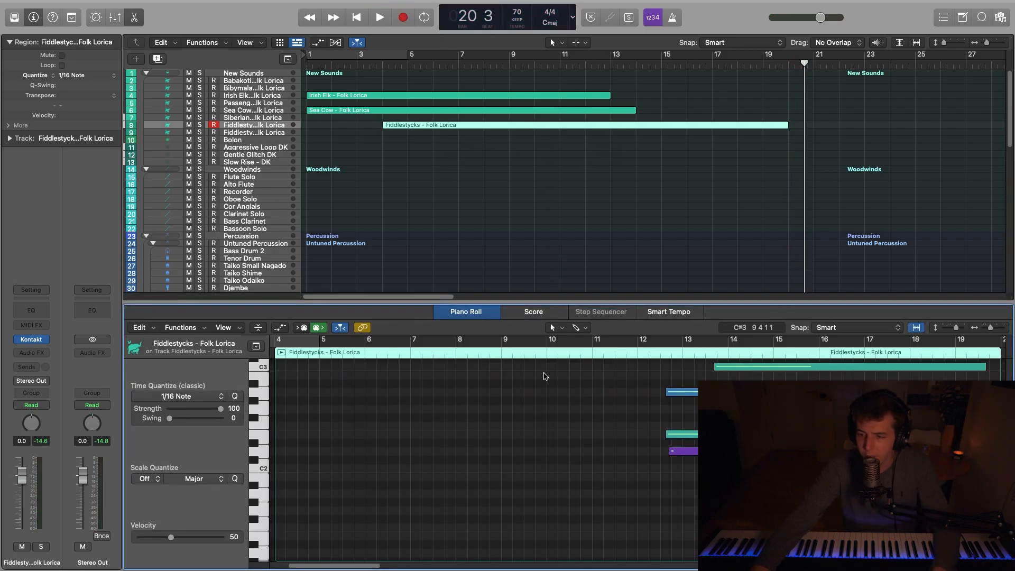
pyautogui.hscroll(6, 637, 421)
pyautogui.scroll(7, 637, 421)
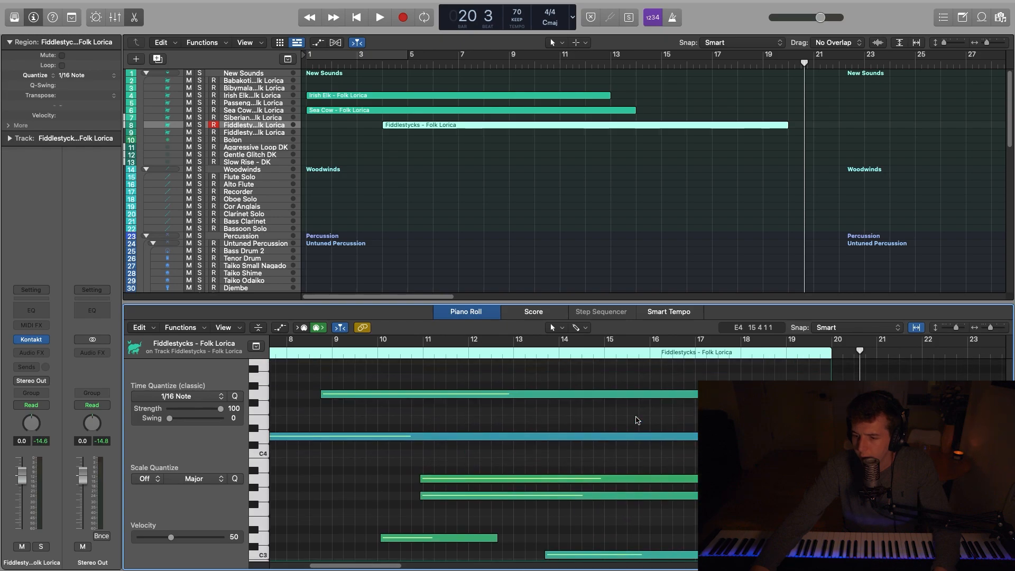
pyautogui.scroll(8, 637, 421)
pyautogui.press('e')
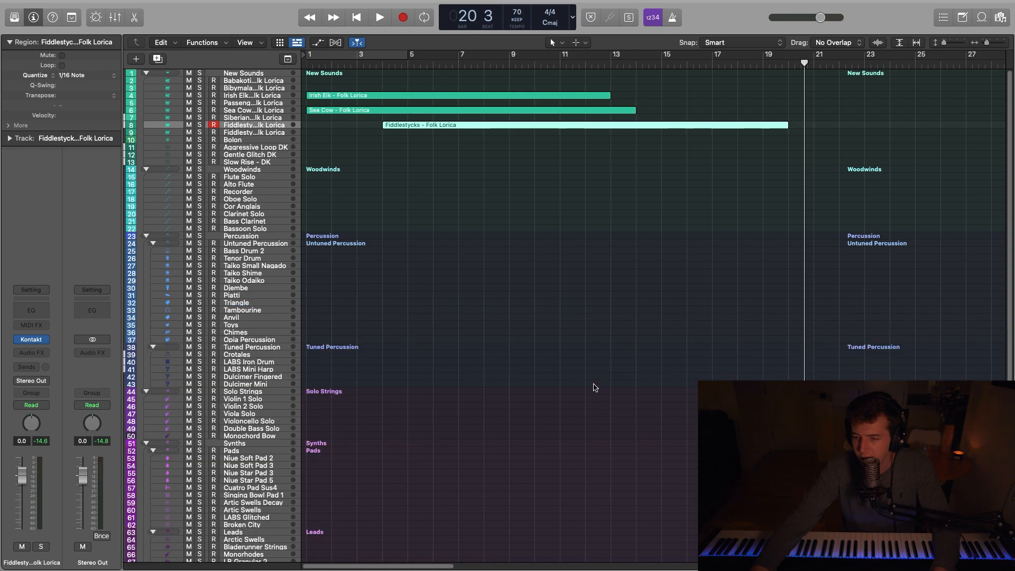
pyautogui.click(603, 398)
# Select the second Fiddlestycks track, audition it, and place the playhead in bar 9.
pyautogui.click(263, 133)
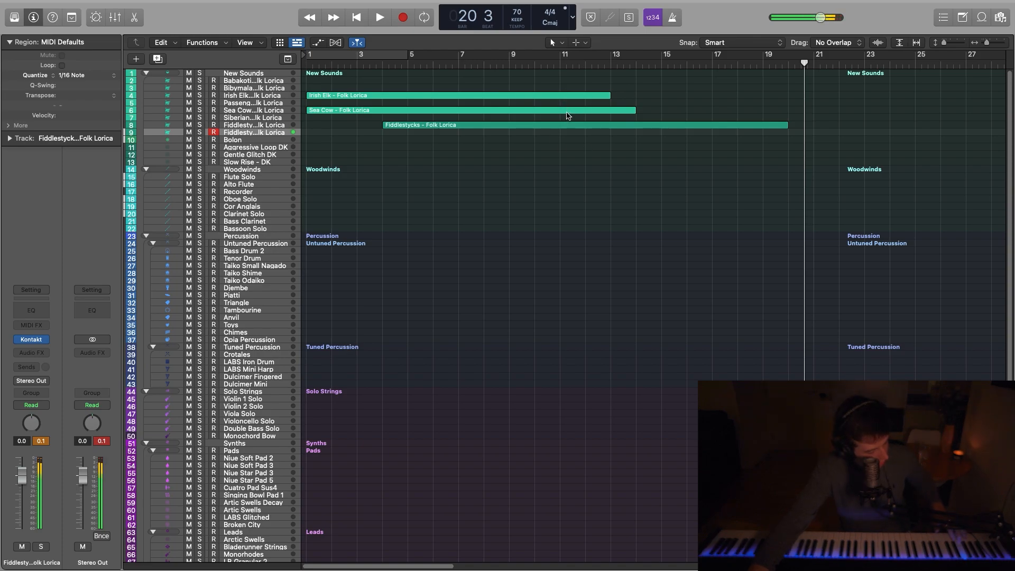
pyautogui.click(528, 64)
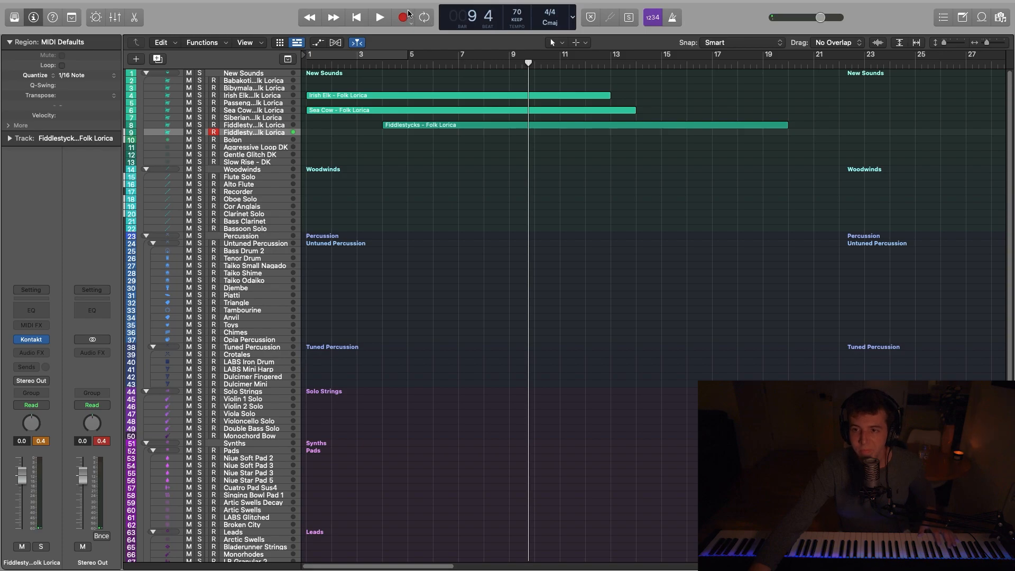
pyautogui.click(377, 23)
pyautogui.click(403, 20)
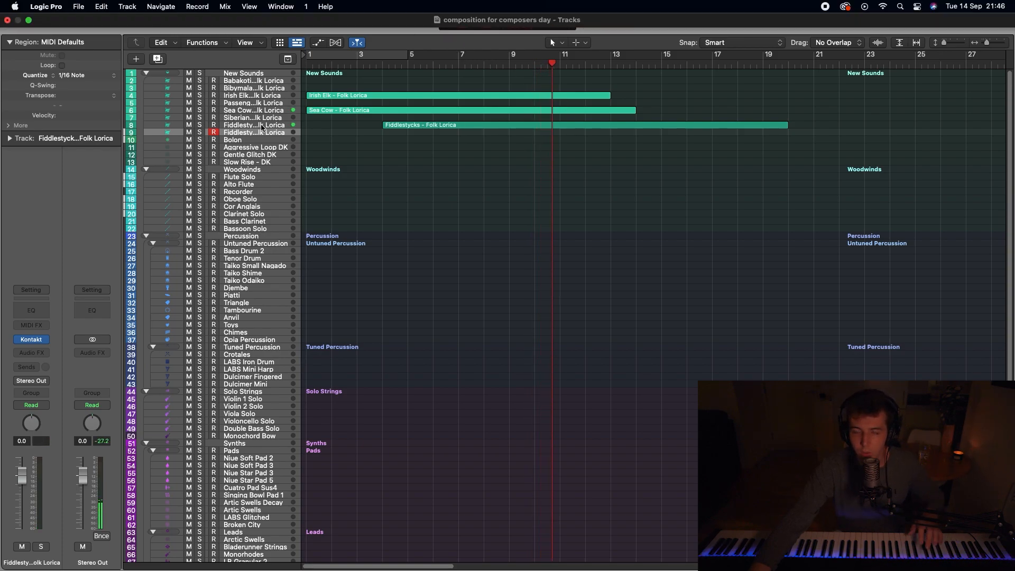
pyautogui.press('space')
# Review the Chase options in the project's MIDI settings and close the settings window.
pyautogui.moveTo(152, 2)
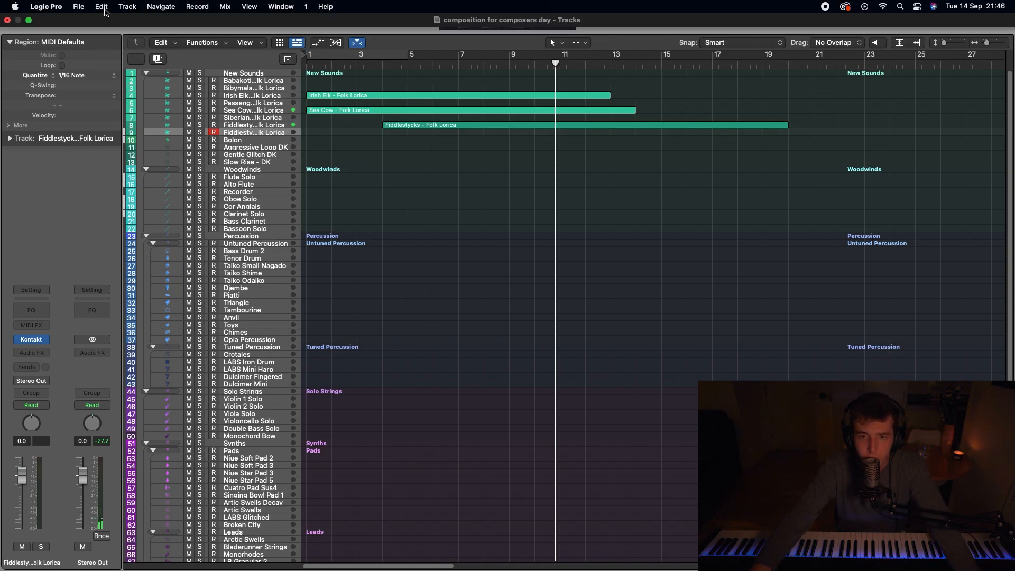
pyautogui.click(101, 6)
pyautogui.moveTo(78, 6)
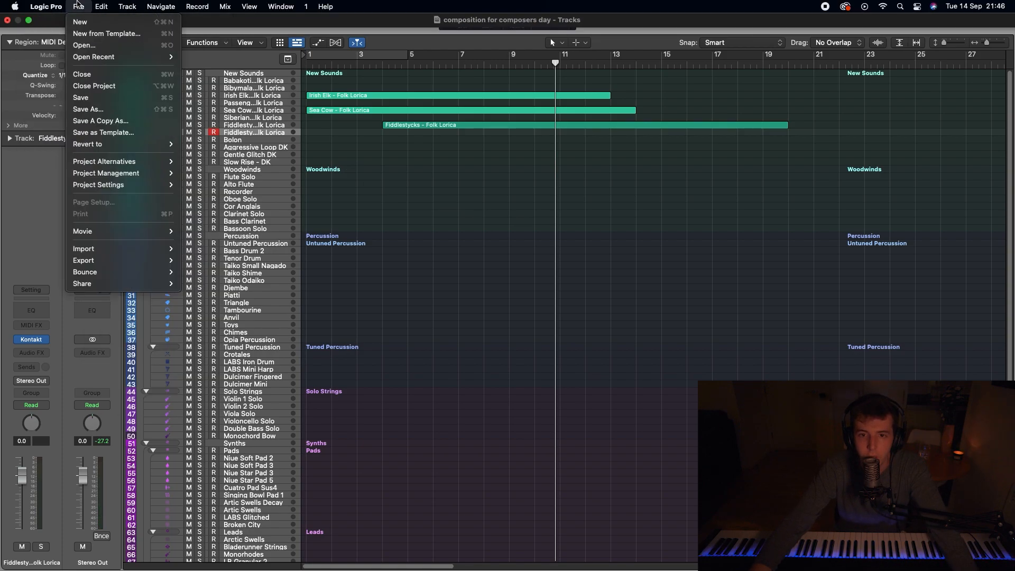
pyautogui.moveTo(106, 185)
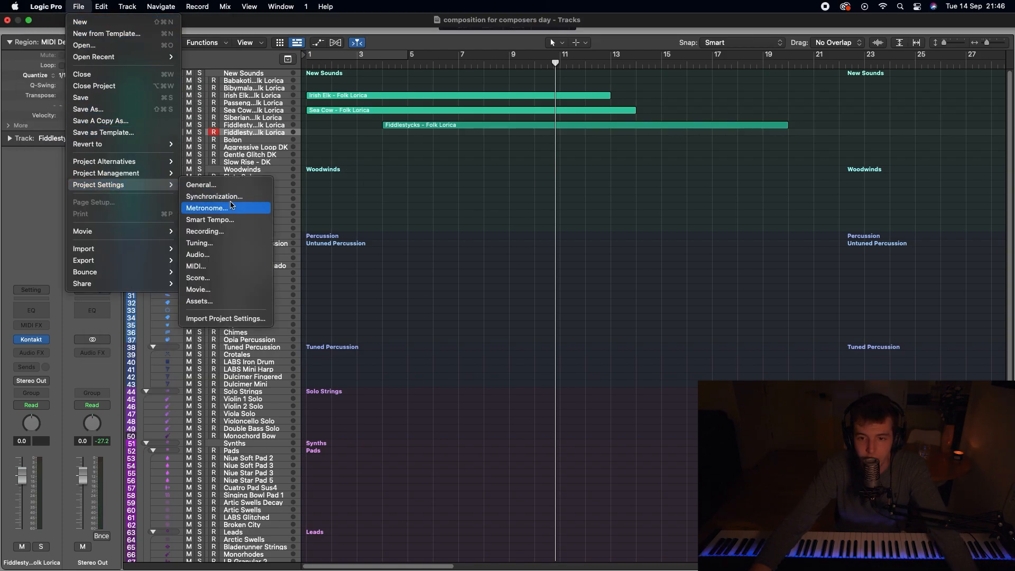
pyautogui.click(215, 271)
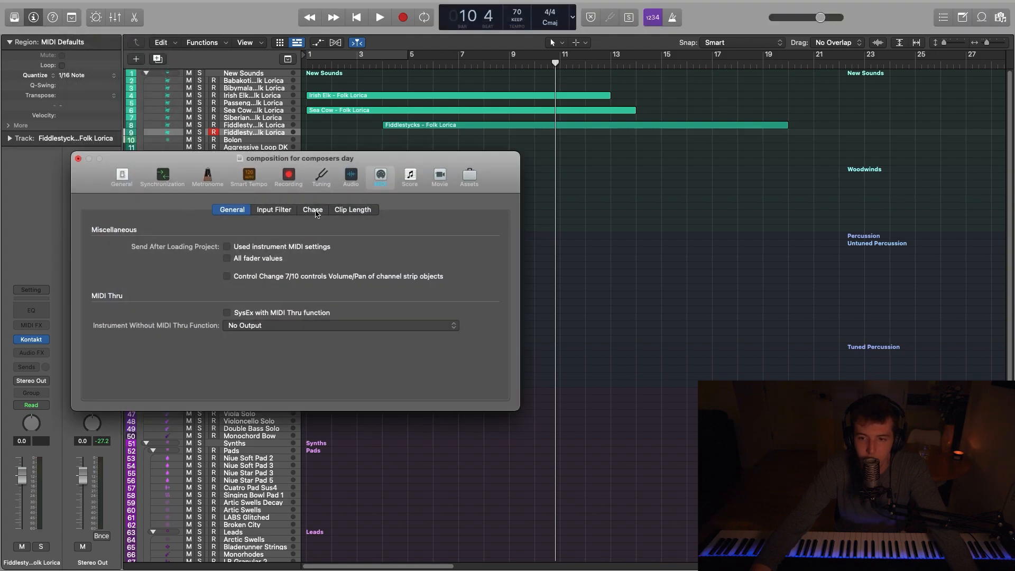
pyautogui.click(316, 211)
pyautogui.click(78, 160)
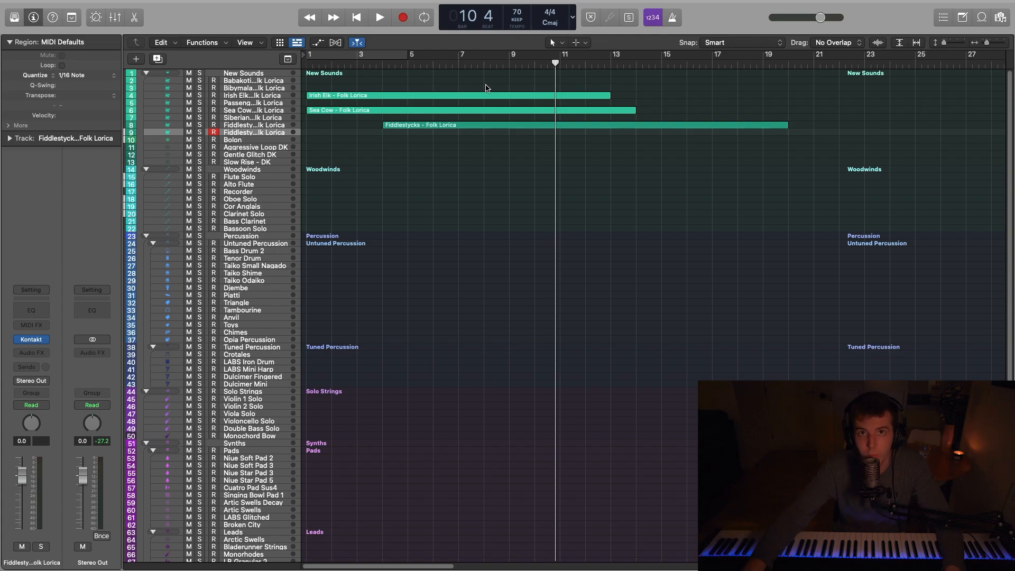
# Play from bar 10 and punch in a recording on the second Fiddlestycks track, stopping in bar 22.
pyautogui.press('space')
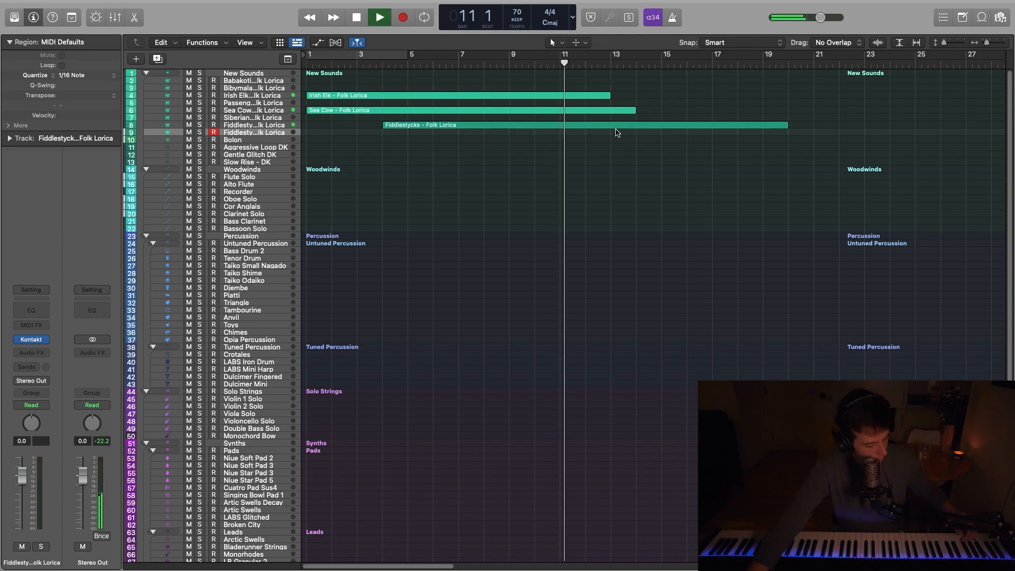
pyautogui.press('r')
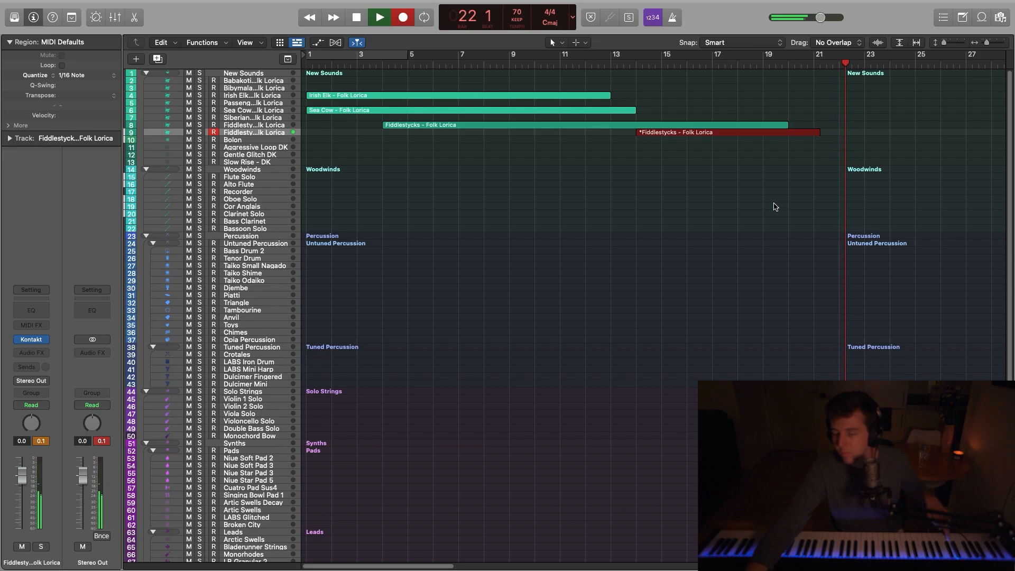
pyautogui.press('space')
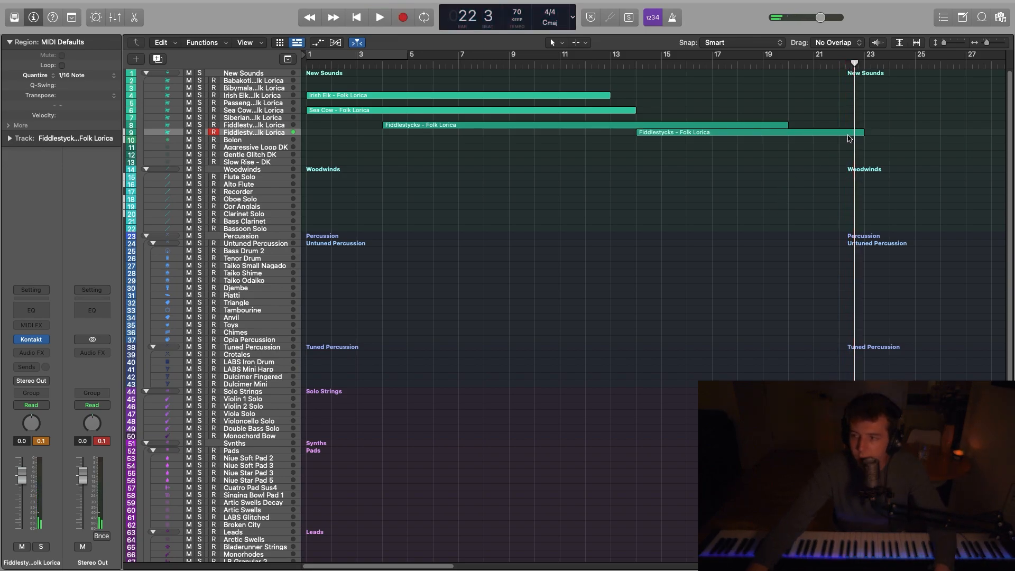
# Lengthen the last C1 note of the second Fiddlestycks recording to about bar 23 and play back the ending from bar 21.
pyautogui.press('e')
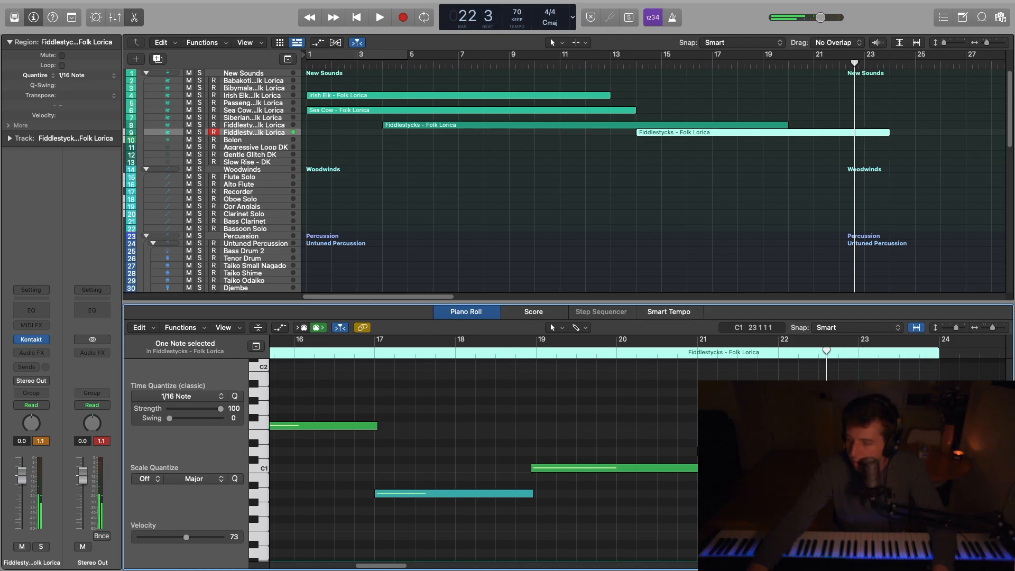
pyautogui.press('e')
pyautogui.click(690, 220)
pyautogui.moveTo(855, 65); pyautogui.dragTo(816, 68)
pyautogui.press('space')
pyautogui.press('space')
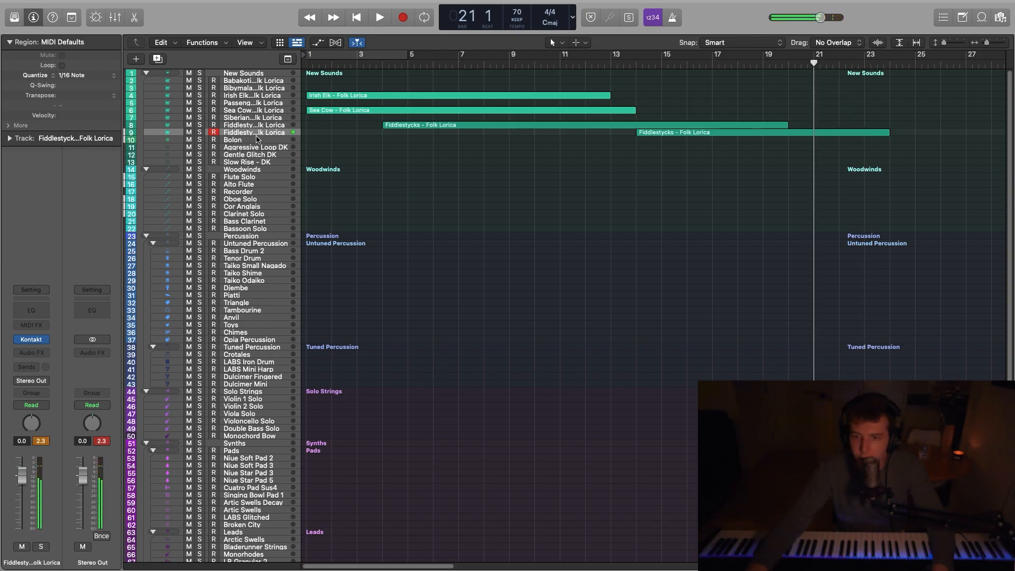
# Select the Bolon track, open its Kontakt instrument, audition it, and set the key mapping to Authentic.
pyautogui.click(258, 140)
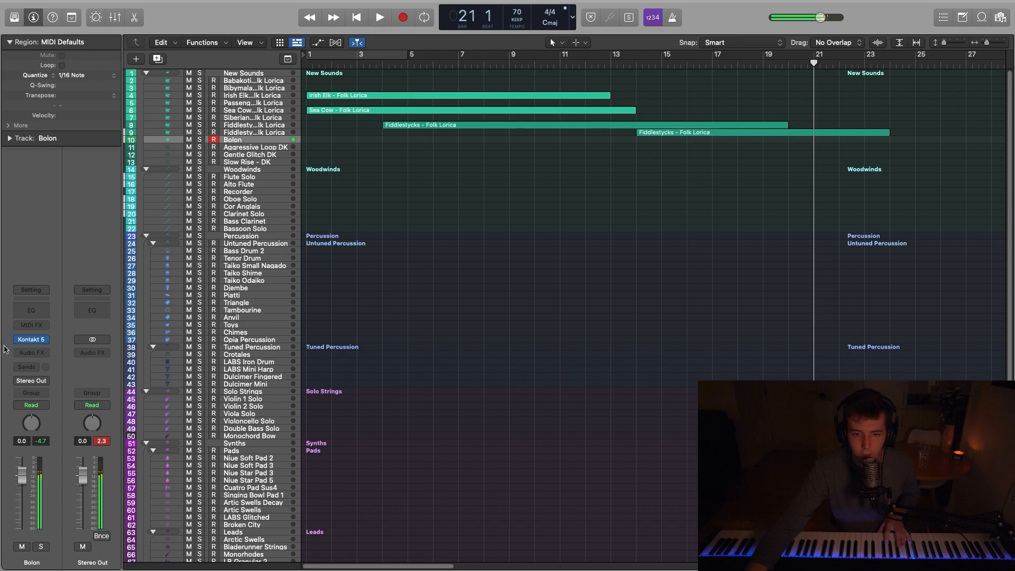
pyautogui.click(32, 340)
pyautogui.click(625, 326)
pyautogui.click(638, 346)
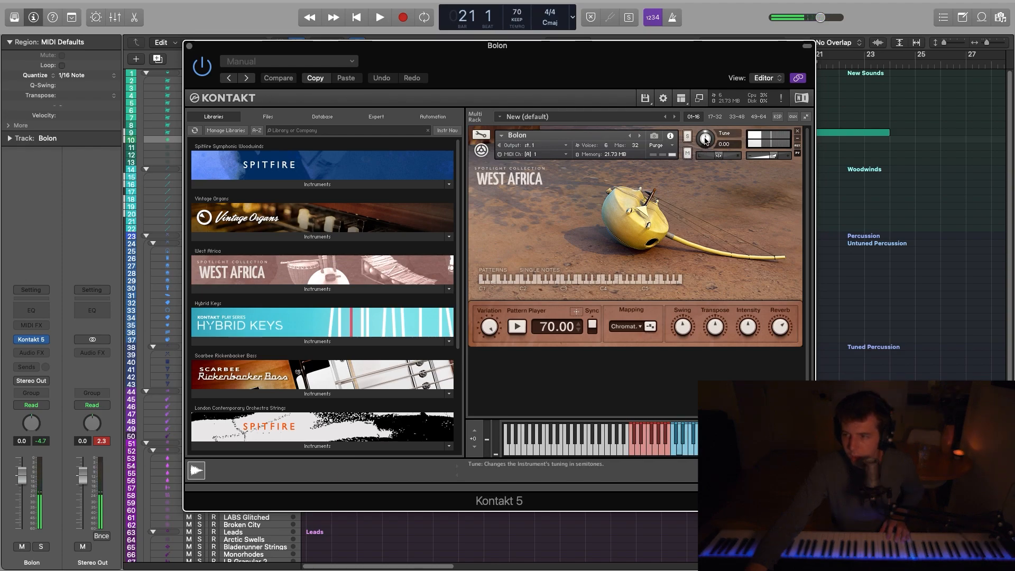
pyautogui.click(738, 146)
pyautogui.click(625, 327)
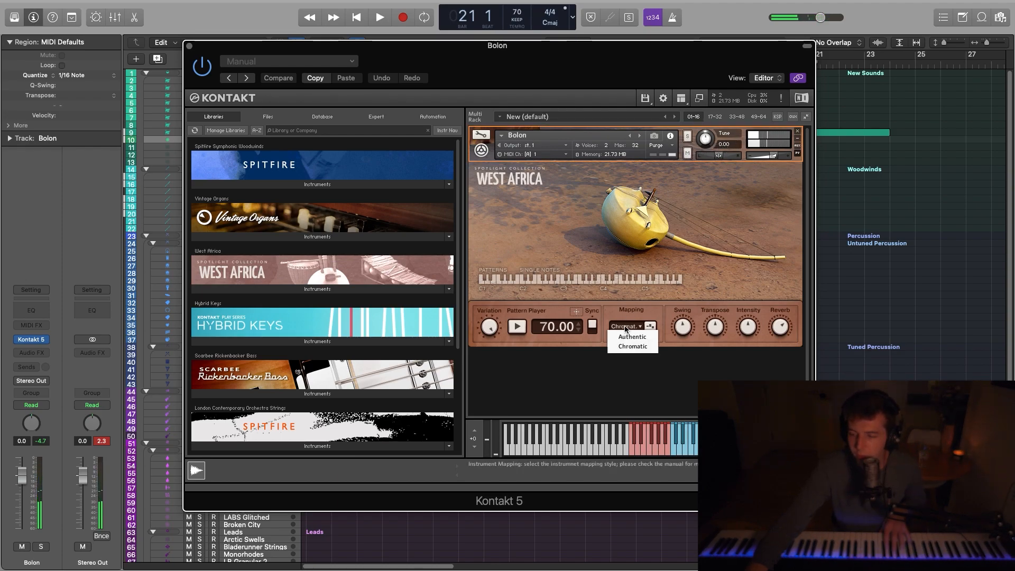
pyautogui.click(638, 338)
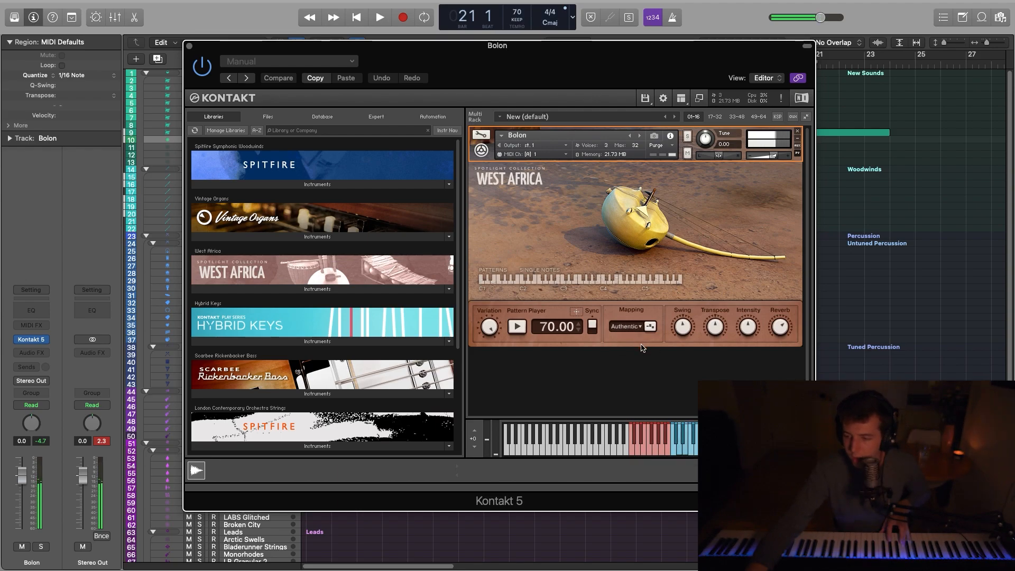
# Compare the Bolon's Chromatic and Authentic mappings, leave it on Authentic with tuning at -0.30, and close the instrument window.
pyautogui.click(627, 326)
pyautogui.click(636, 339)
pyautogui.click(627, 326)
pyautogui.click(634, 347)
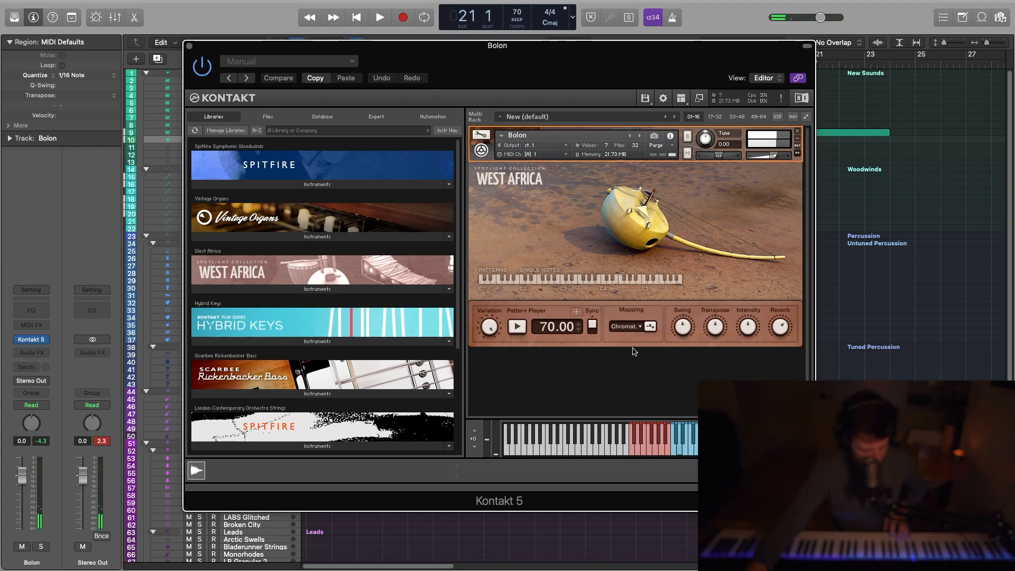
pyautogui.click(630, 326)
pyautogui.click(636, 346)
pyautogui.click(629, 327)
pyautogui.click(633, 339)
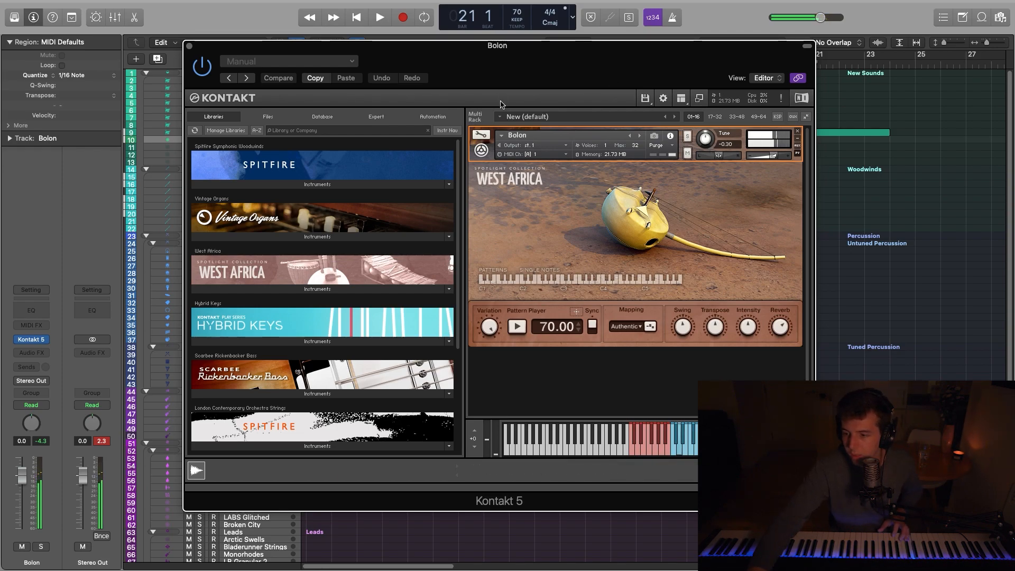
pyautogui.press('super+w')
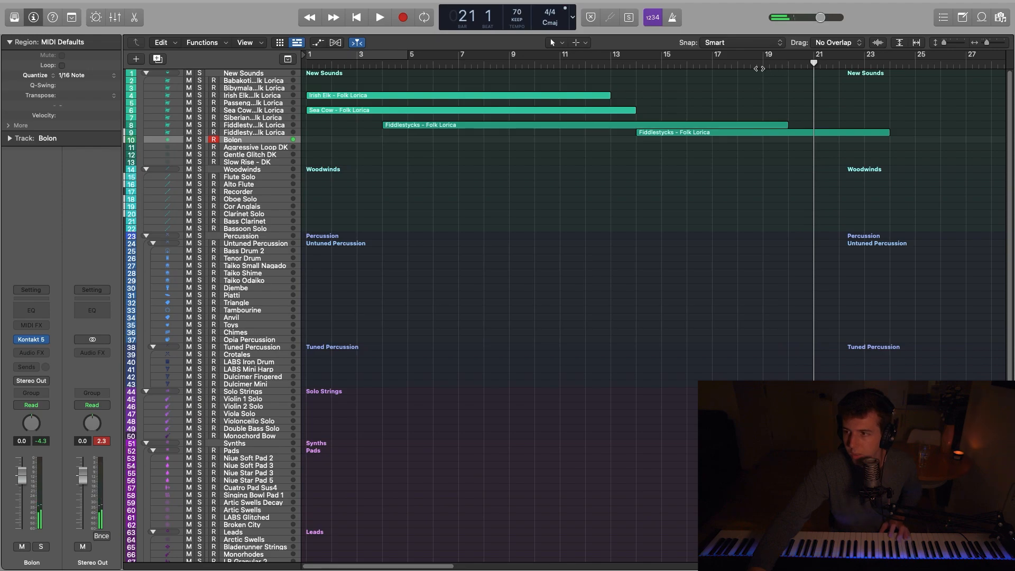
# Play from bar 19 and punch in a recording on the Bolon track at bar 21, stopping at bar 23.
pyautogui.click(753, 64)
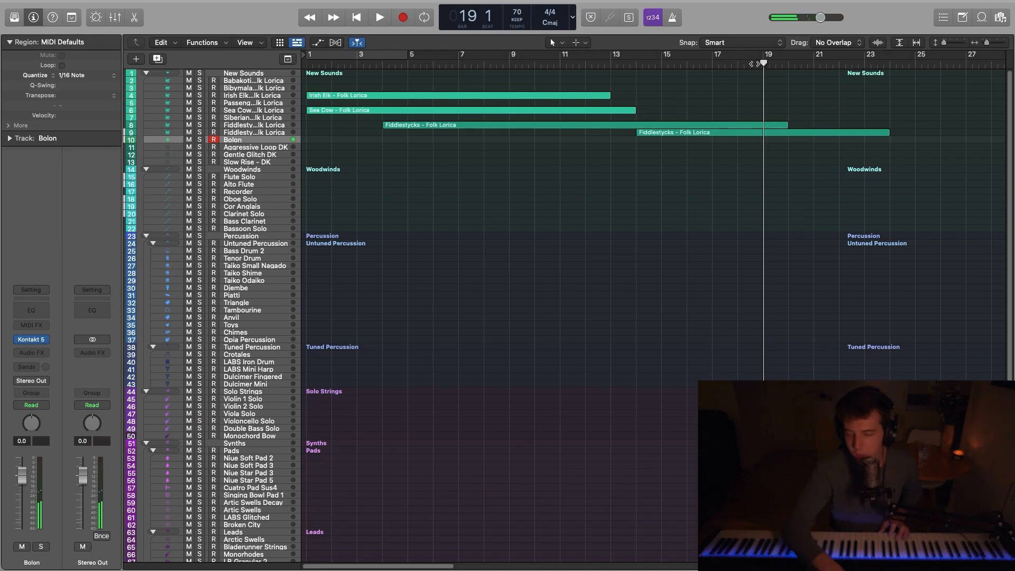
pyautogui.press('space')
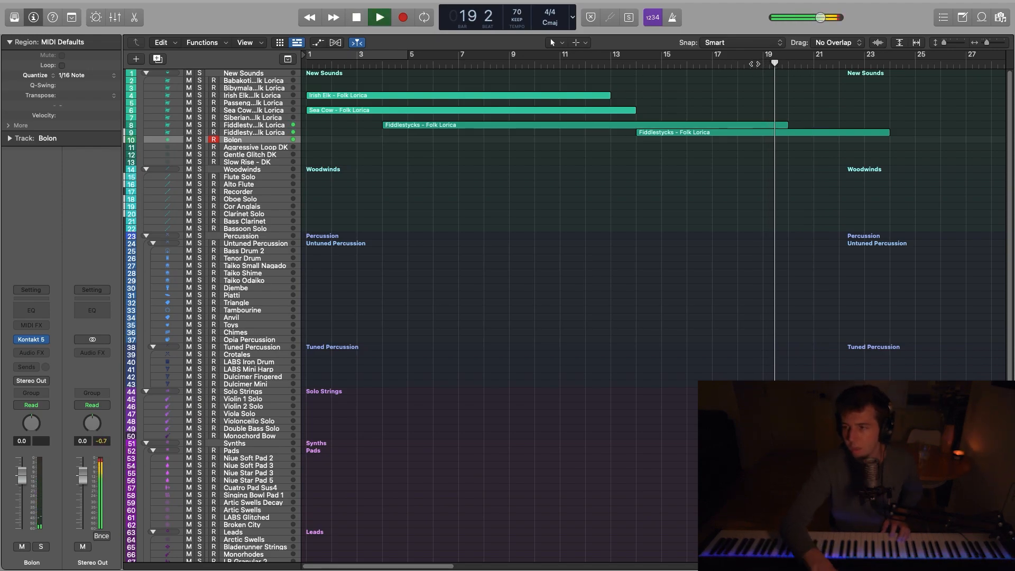
pyautogui.click(814, 64)
pyautogui.press('r')
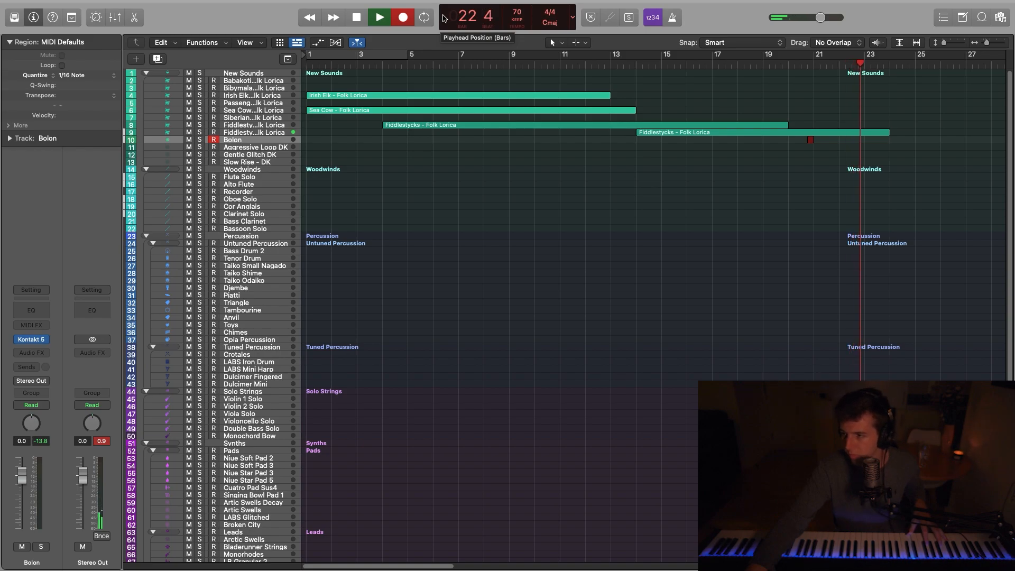
pyautogui.press('space')
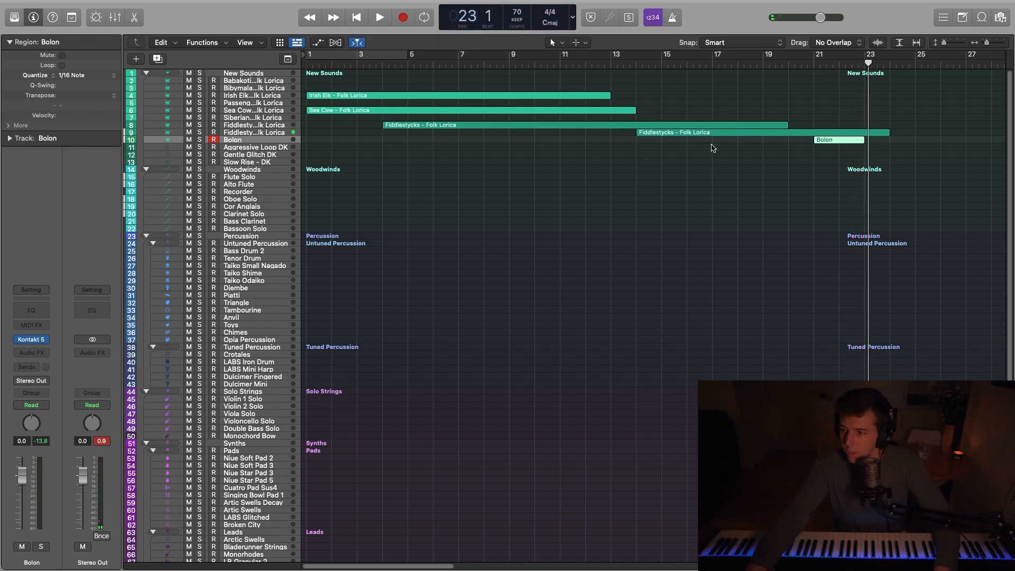
# Check the Bolon recording in the Piano Roll, close the editor, and deselect the region.
pyautogui.doubleClick(836, 141)
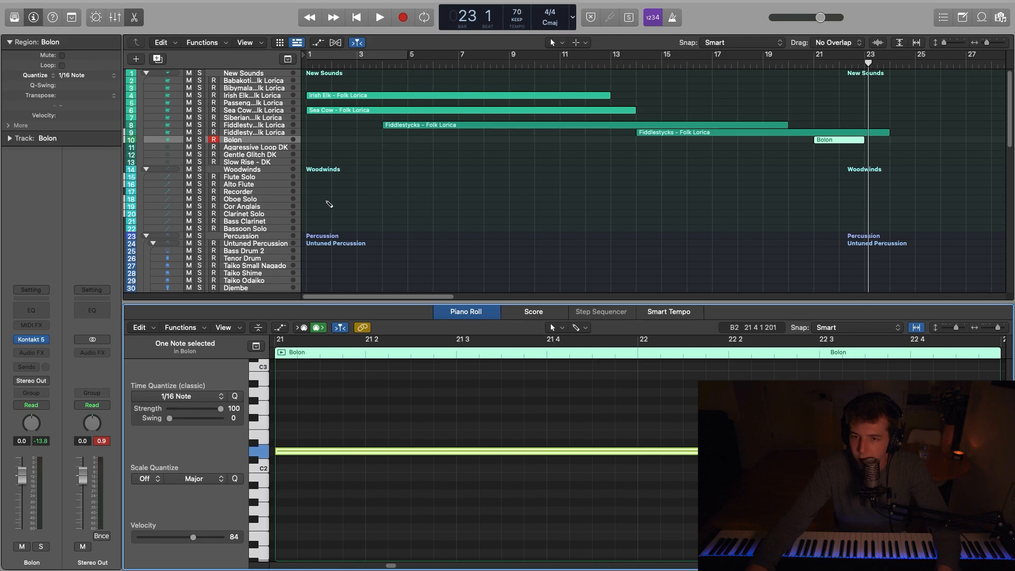
pyautogui.press('alt+super+e')
pyautogui.click(762, 350)
pyautogui.press('e')
pyautogui.click(336, 195)
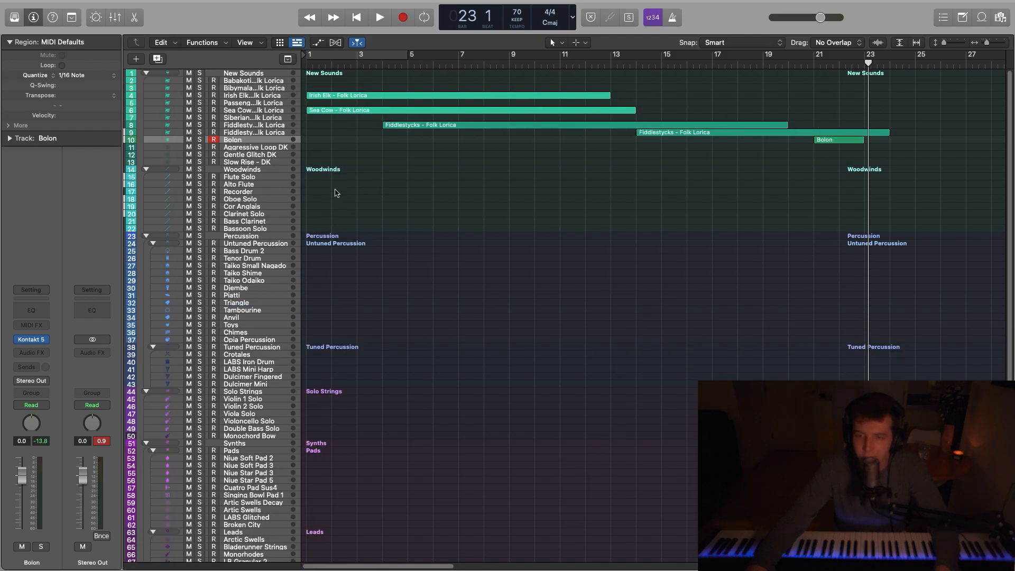
# Select the Siberian Unicorn track, open its Kontakt instrument, reposition the window, and audition the sound.
pyautogui.click(259, 118)
pyautogui.click(31, 338)
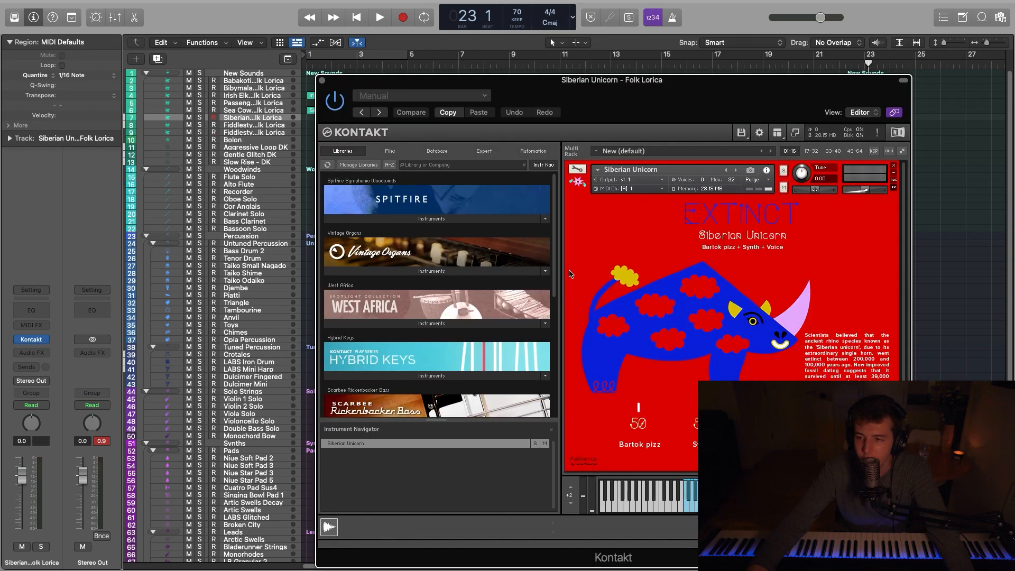
pyautogui.moveTo(694, 102); pyautogui.dragTo(601, 85)
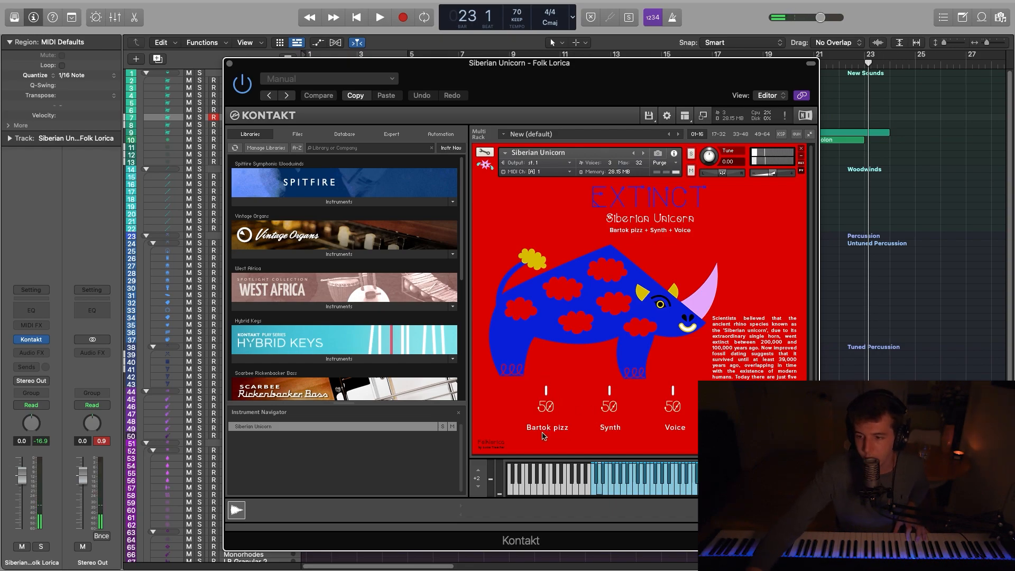
# Set Siberian Unicorn's Bartok pizz to 77, Synth to 100, Voice to 33 and tuning to -12.00, and close the instrument.
pyautogui.moveTo(546, 394); pyautogui.dragTo(543, 375)
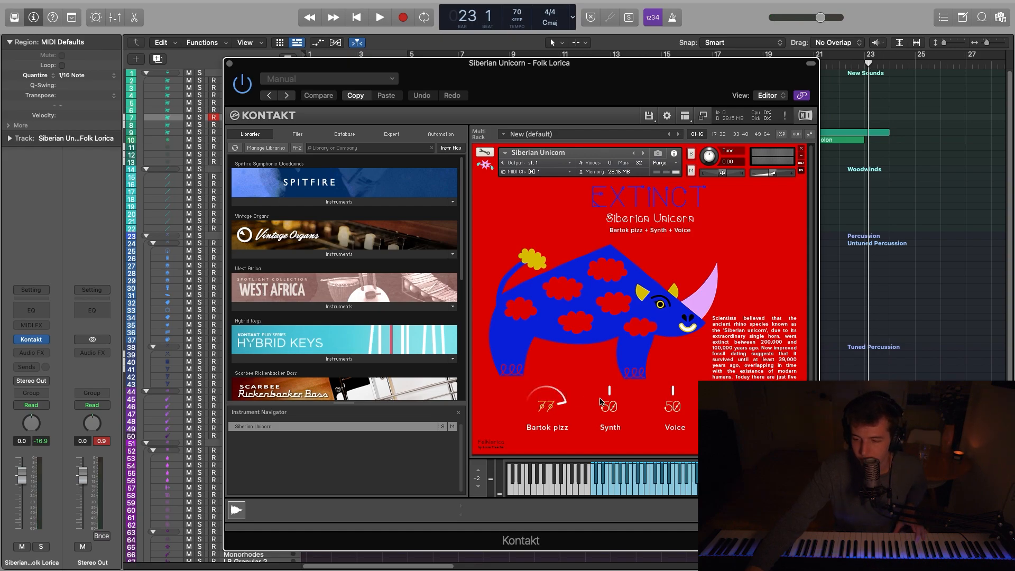
pyautogui.moveTo(610, 399); pyautogui.dragTo(613, 352)
pyautogui.moveTo(674, 405)
pyautogui.mouseDown()
pyautogui.moveTo(677, 345)
pyautogui.moveTo(670, 405)
pyautogui.mouseUp()
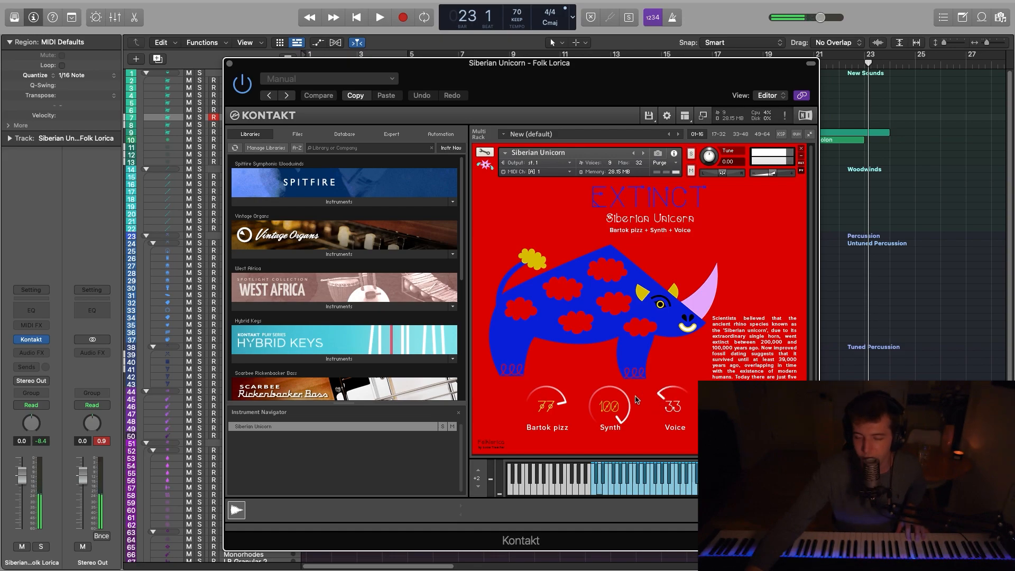
pyautogui.moveTo(556, 406)
pyautogui.mouseDown()
pyautogui.moveTo(555, 501)
pyautogui.moveTo(540, 406)
pyautogui.mouseUp()
pyautogui.moveTo(546, 385); pyautogui.dragTo(545, 395)
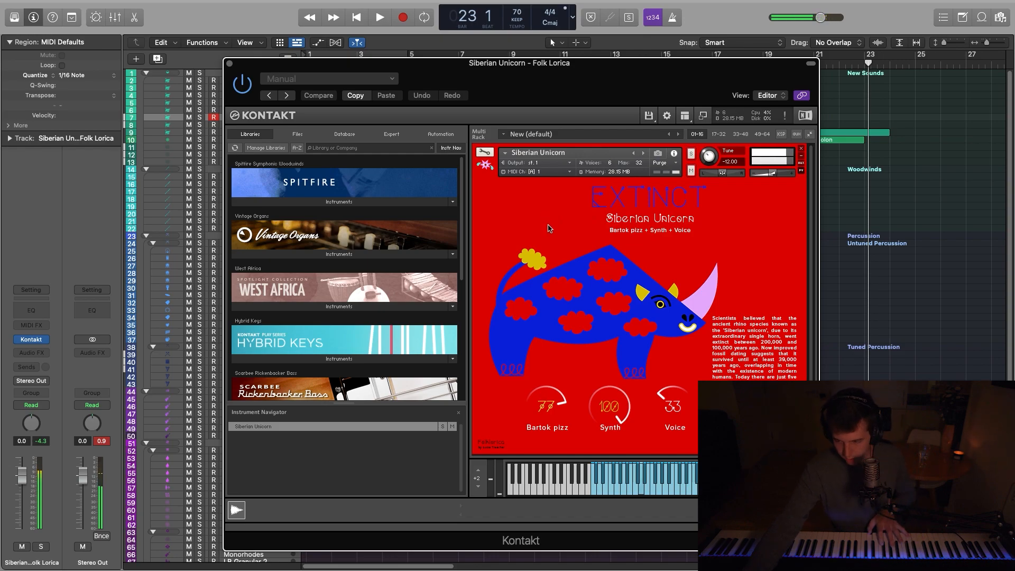
pyautogui.click(229, 63)
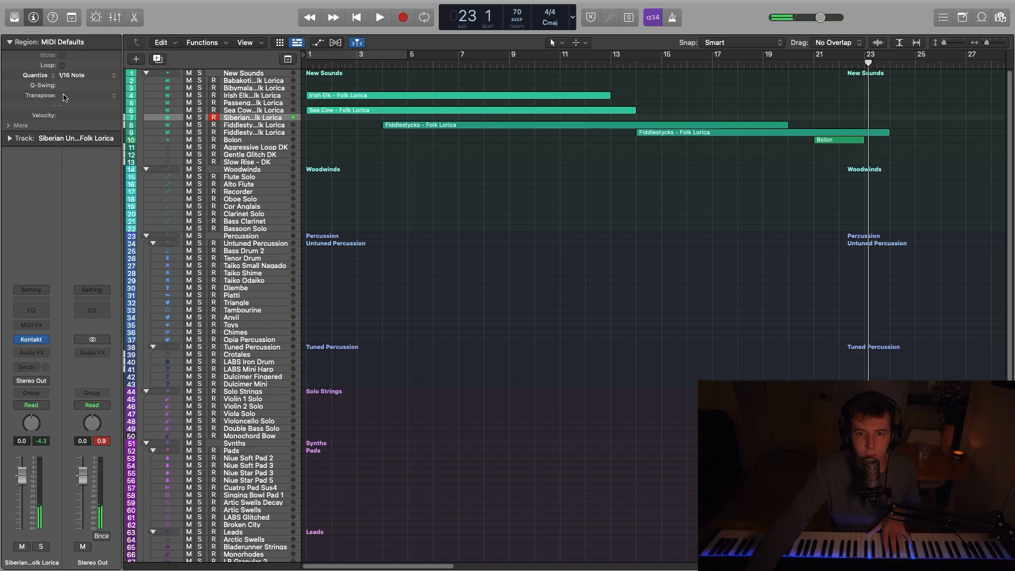
# Try a +12 transposition in the MIDI region defaults and reset it to 0.
pyautogui.click(111, 97)
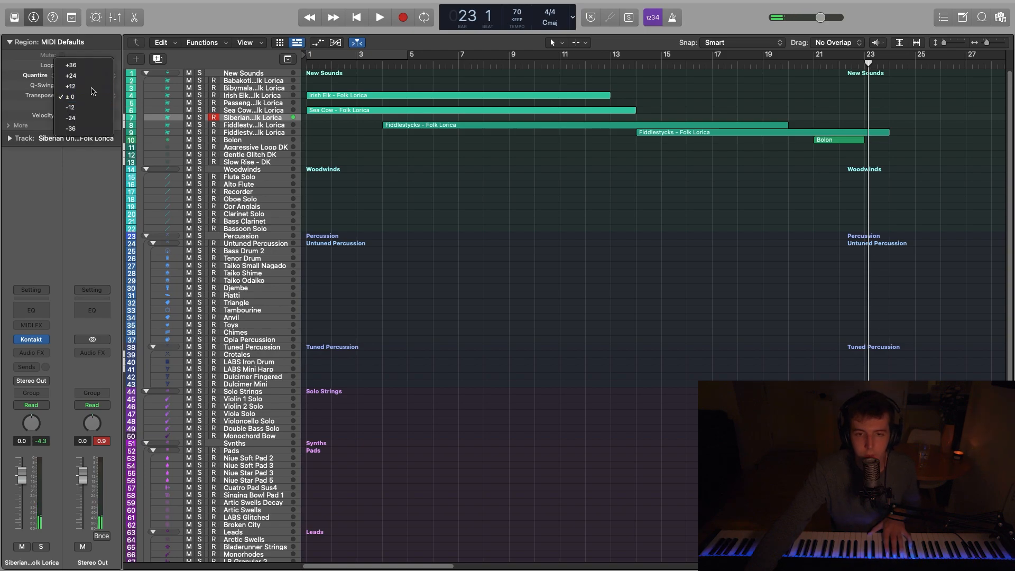
pyautogui.click(103, 95)
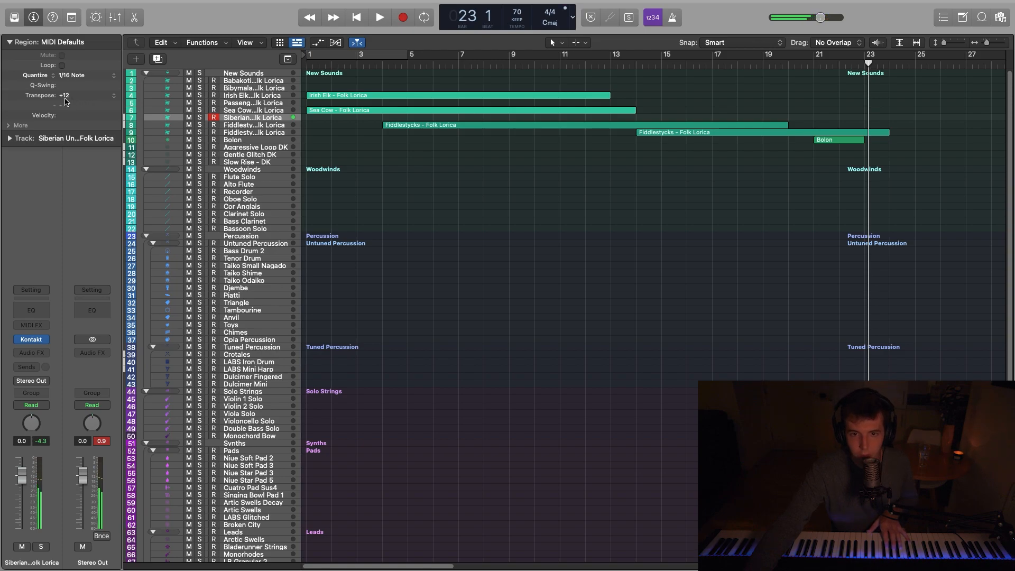
pyautogui.click(112, 97)
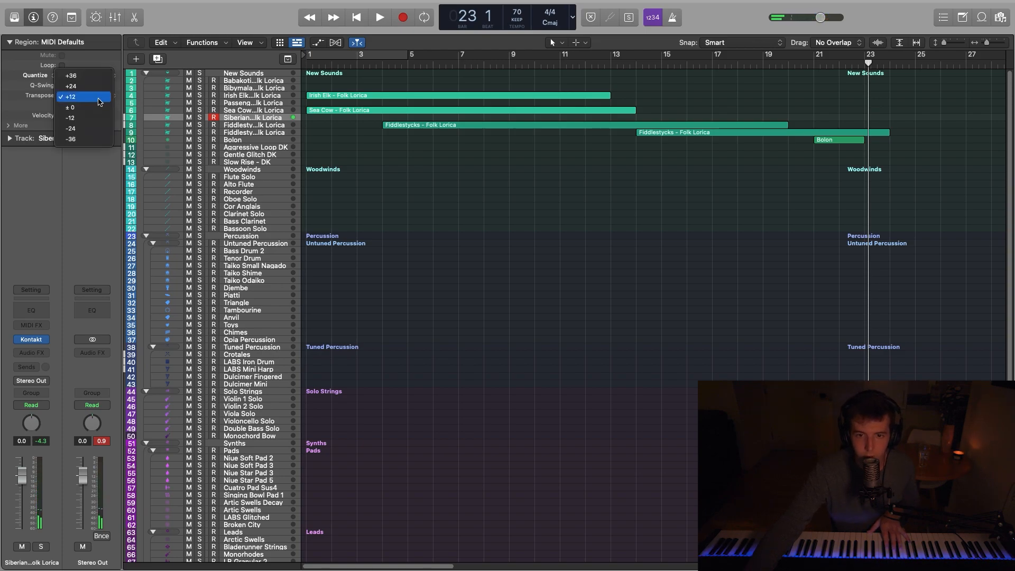
pyautogui.click(98, 107)
# Look through the additional region parameters and the Siberian Unicorn track's transpose options, and collapse both sections.
pyautogui.click(9, 126)
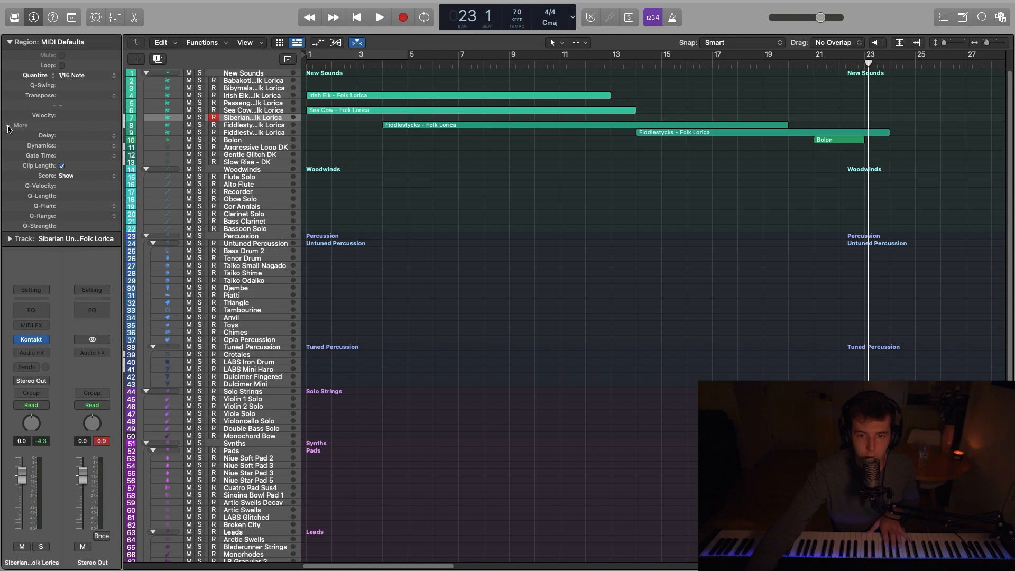
pyautogui.click(8, 126)
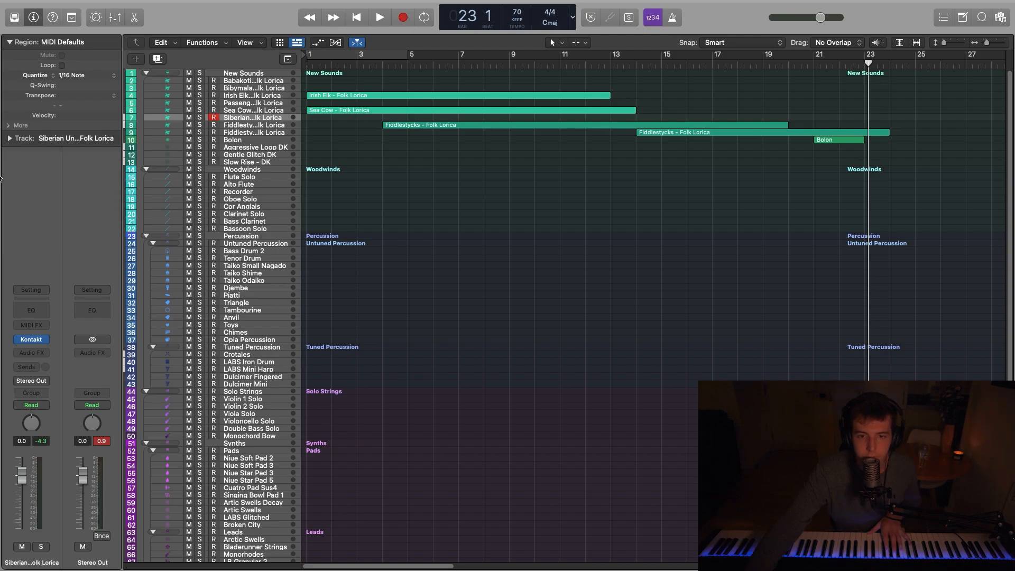
pyautogui.click(10, 139)
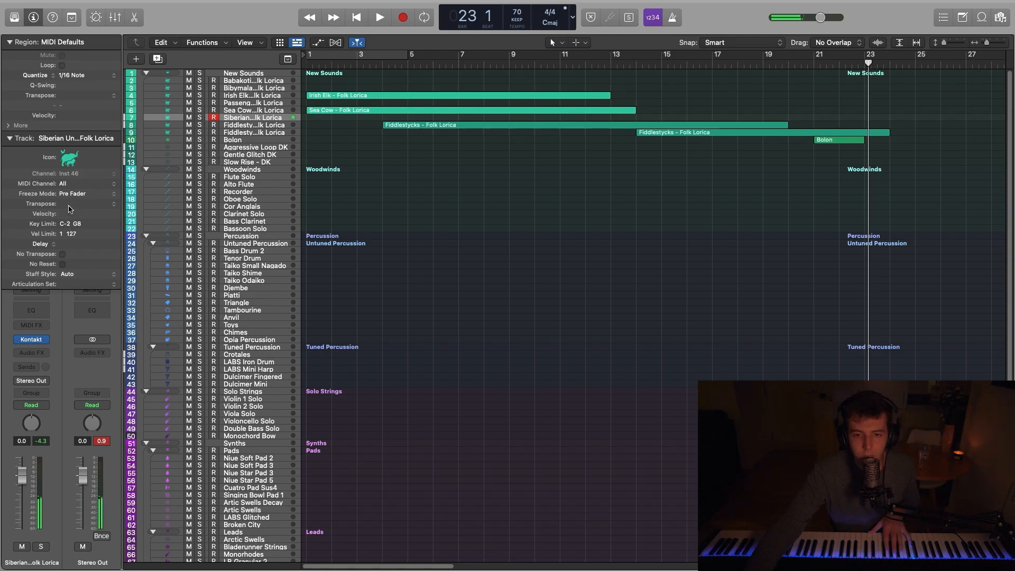
pyautogui.click(114, 208)
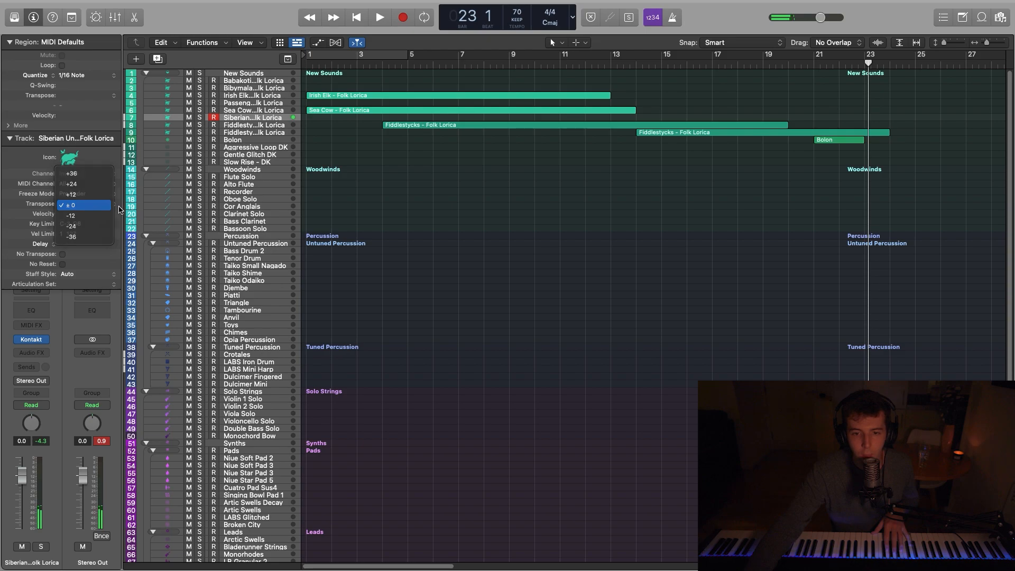
pyautogui.click(119, 207)
pyautogui.click(10, 139)
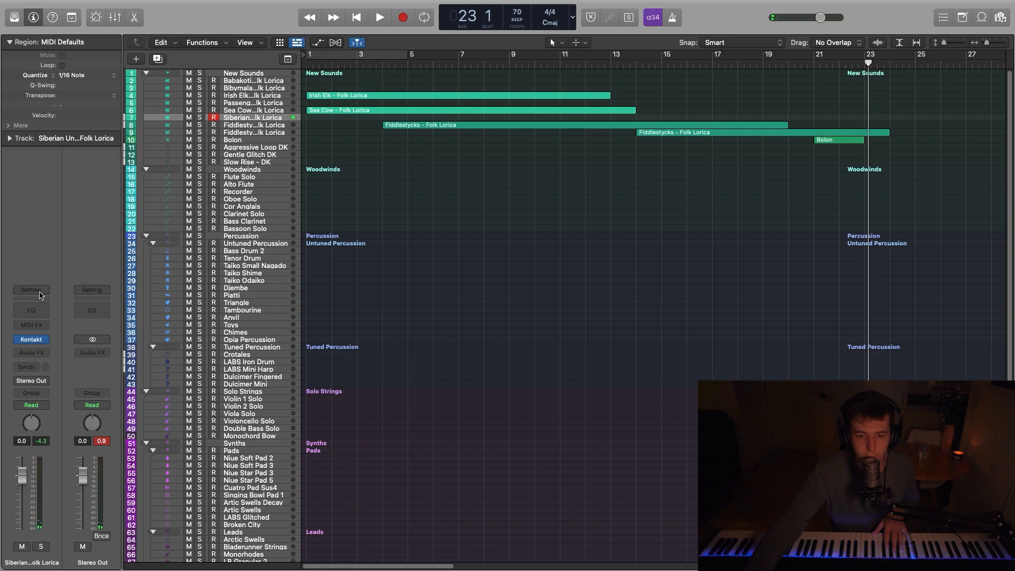
# Insert Apple's AUPitch audio effect in stereo on the Siberian Unicorn track.
pyautogui.click(31, 352)
pyautogui.moveTo(64, 559)
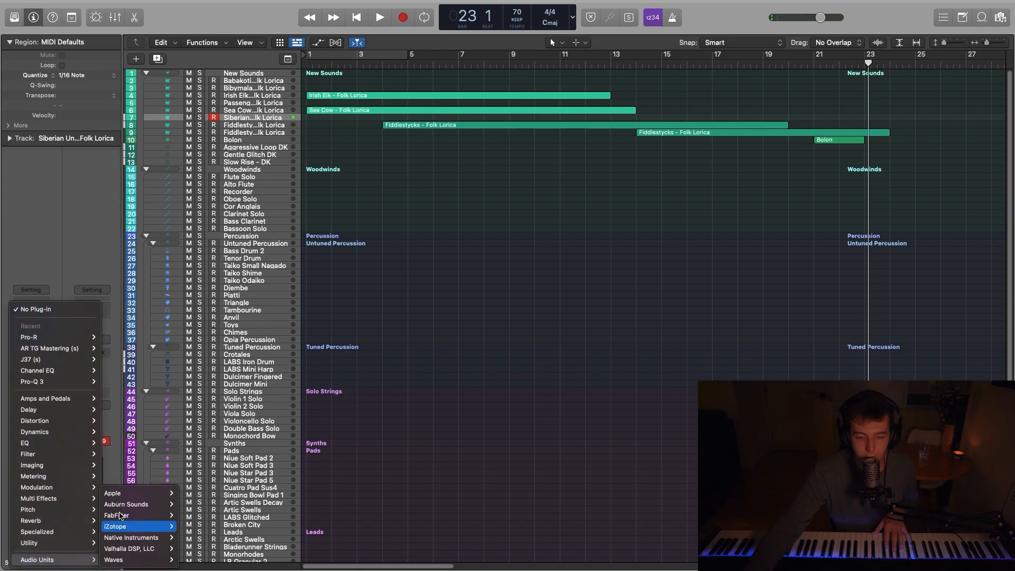
pyautogui.moveTo(142, 511)
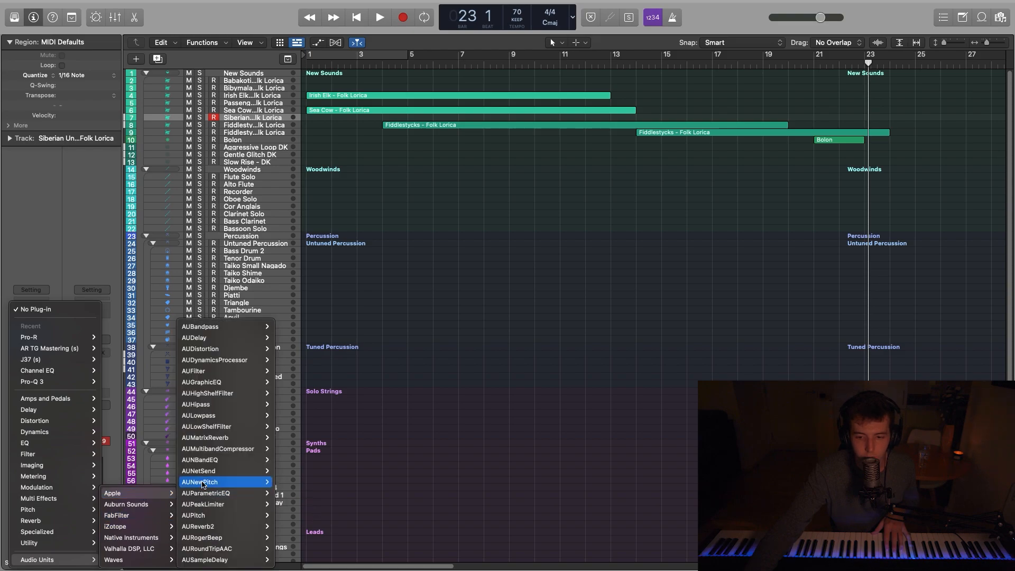
pyautogui.moveTo(227, 482)
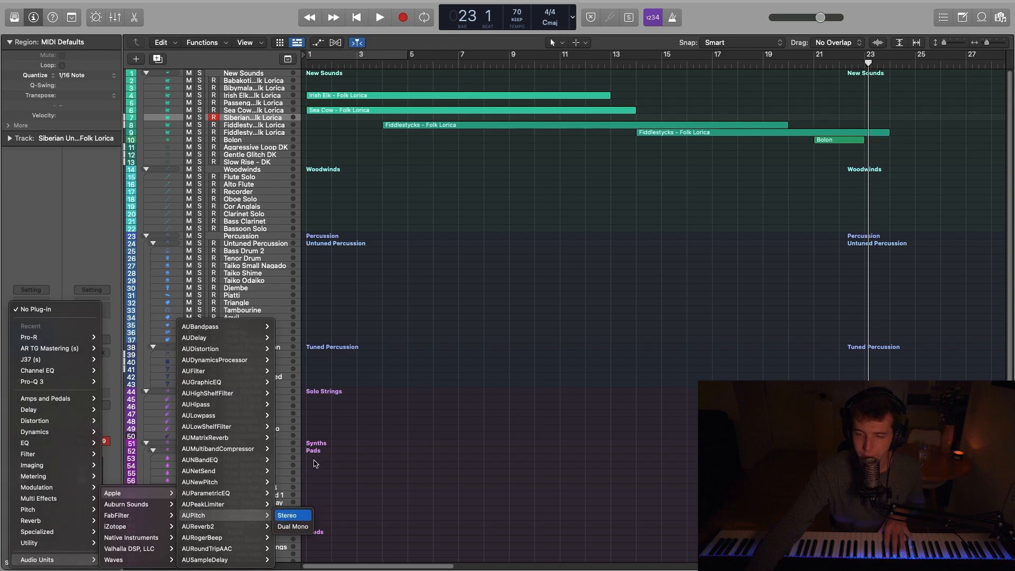
pyautogui.click(291, 516)
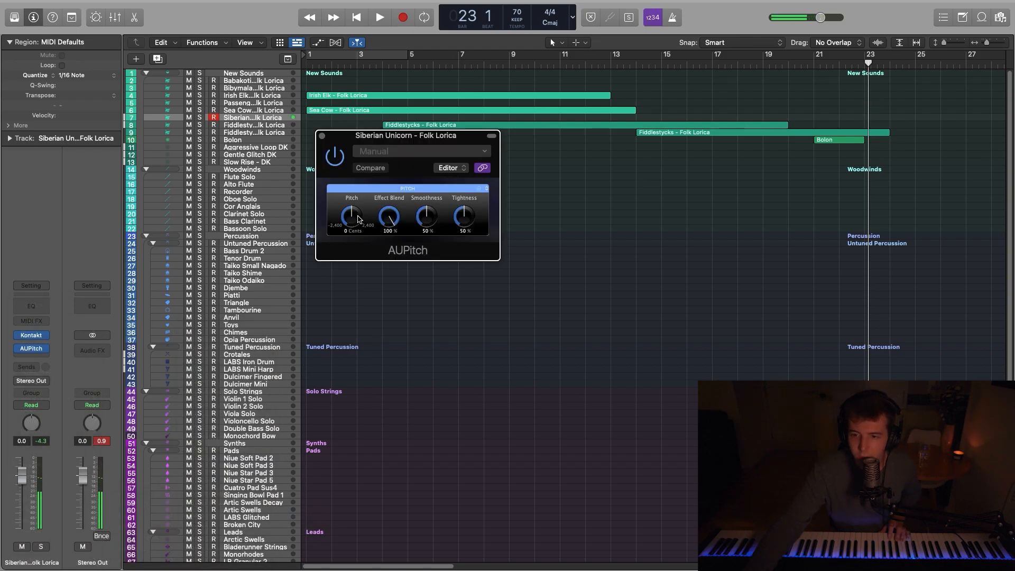
# Try several upward pitch shifts in AUPitch, from 264 to 912 cents, and look through its factory presets.
pyautogui.moveTo(358, 219); pyautogui.dragTo(358, 224)
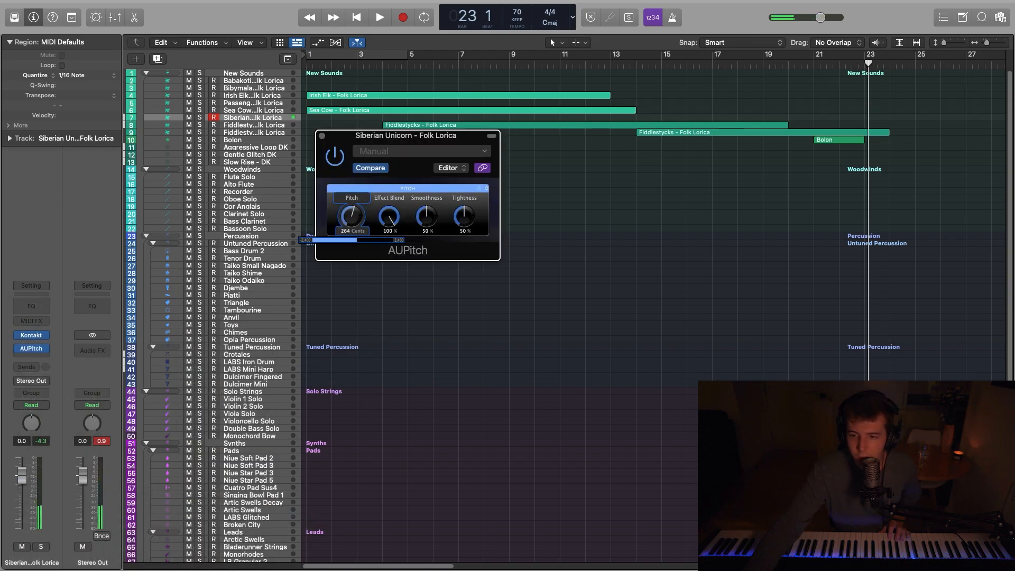
pyautogui.moveTo(352, 216); pyautogui.dragTo(355, 219)
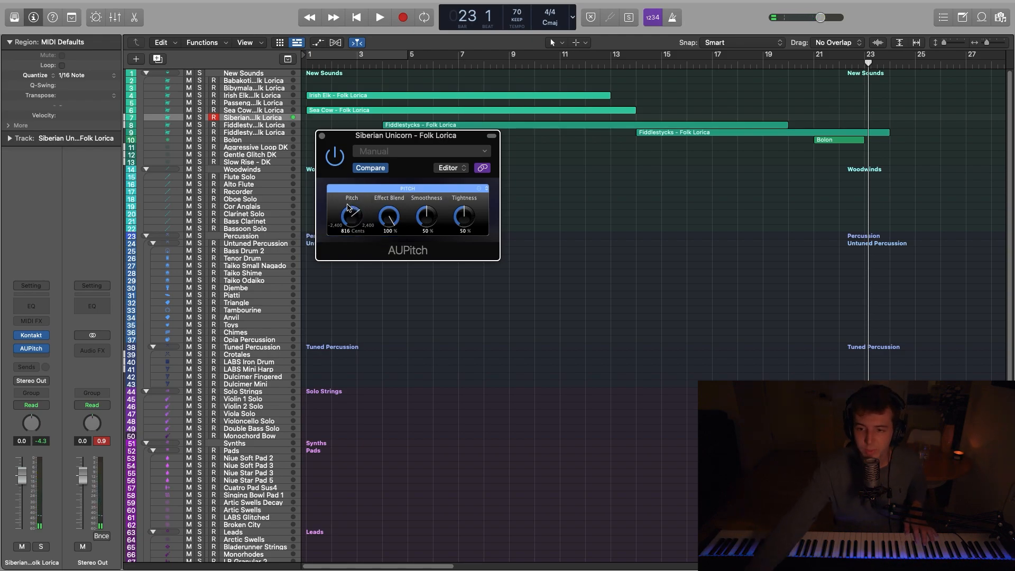
pyautogui.click(380, 153)
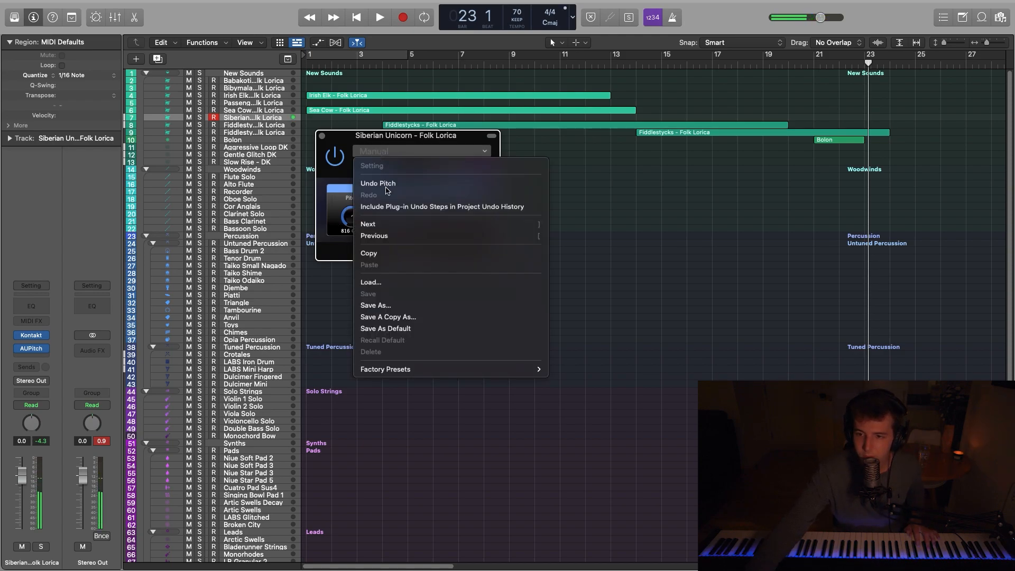
pyautogui.moveTo(476, 369)
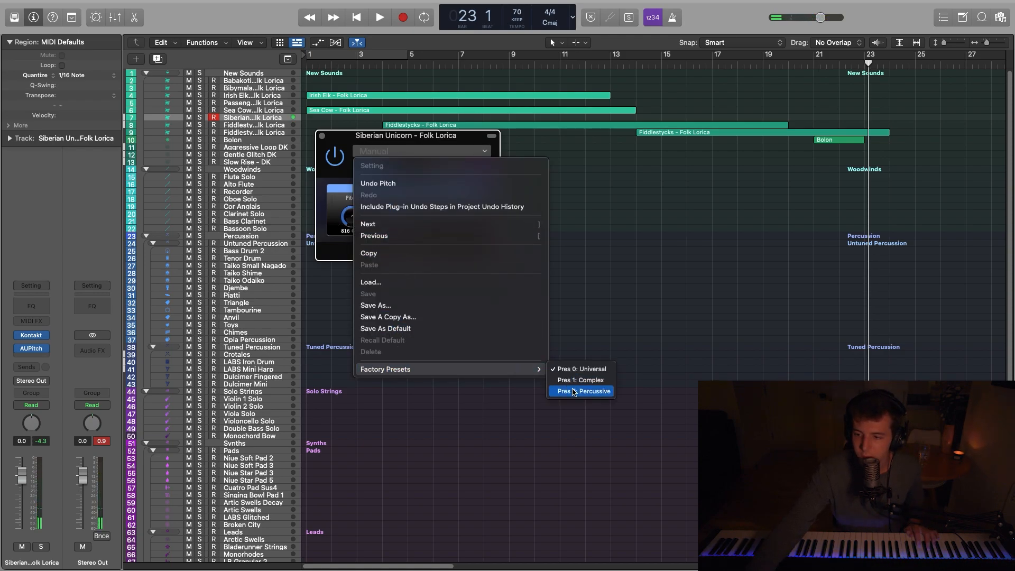
pyautogui.click(617, 203)
pyautogui.moveTo(352, 216); pyautogui.dragTo(352, 227)
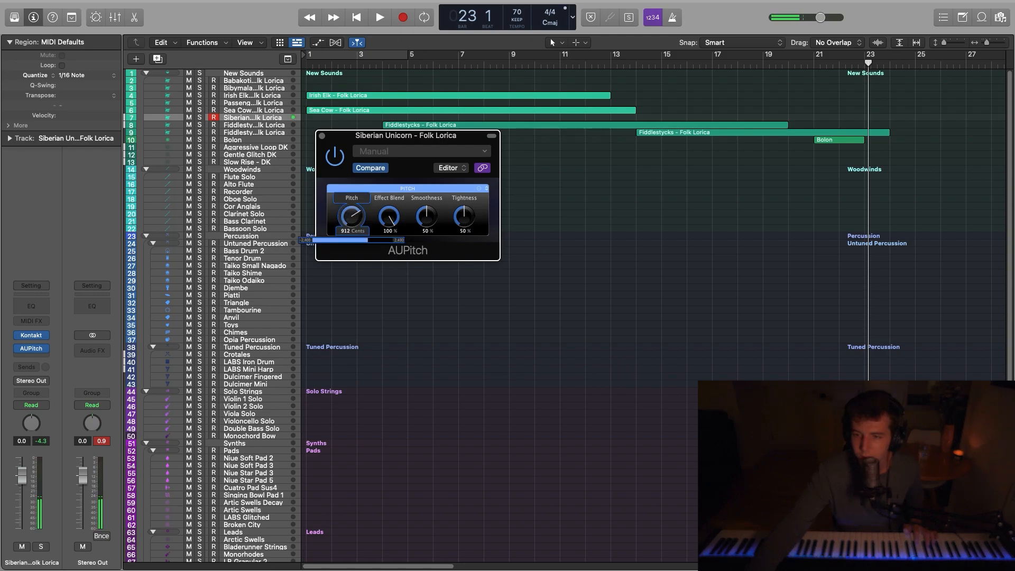
pyautogui.moveTo(352, 216); pyautogui.dragTo(352, 216)
# Set AUPitch's pitch to 1,200 cents, smoothness to 100% and tightness to 0%, and close the plug-in.
pyautogui.click(353, 212)
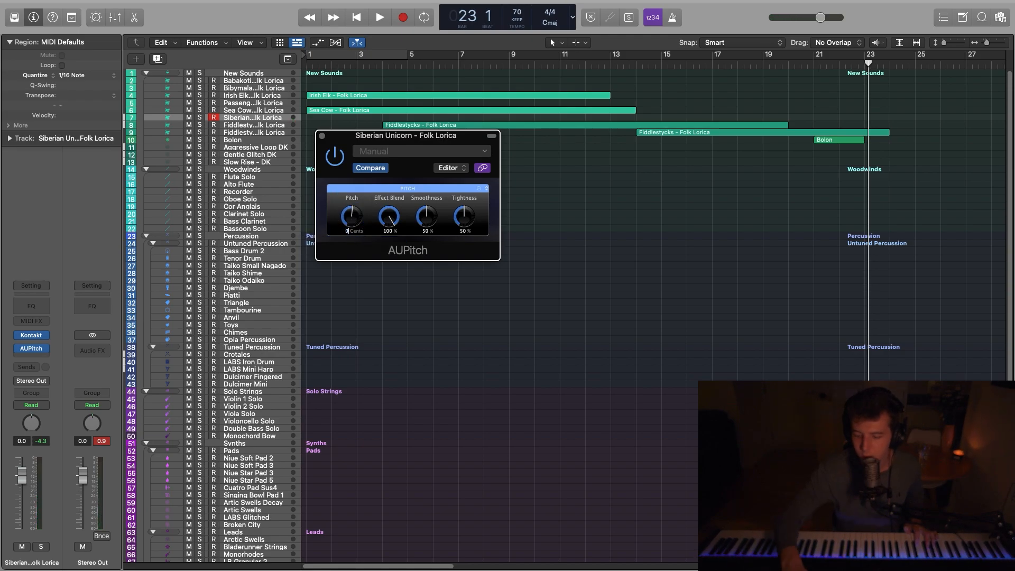
pyautogui.write('0')
pyautogui.press('Return')
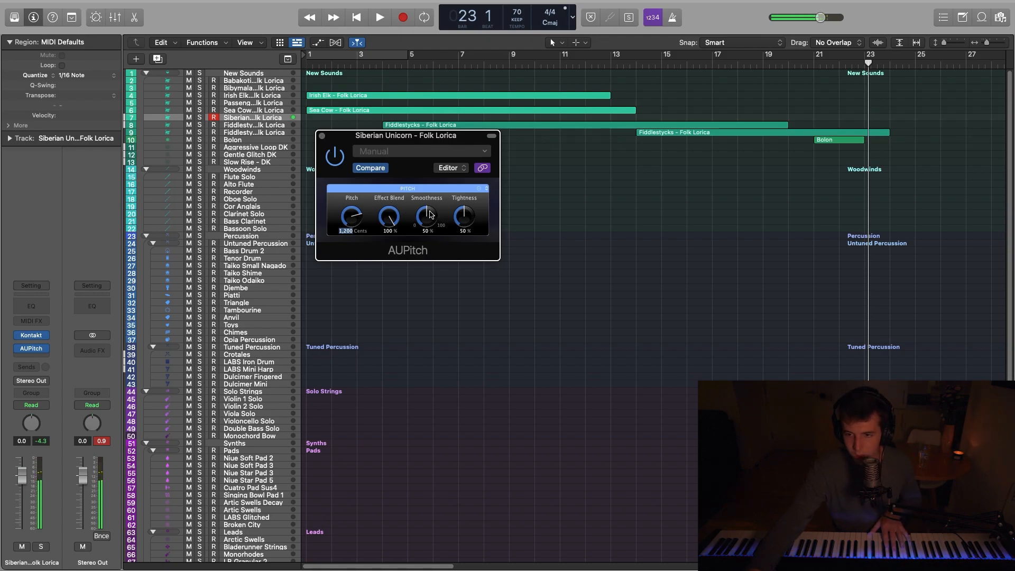
pyautogui.moveTo(398, 220); pyautogui.dragTo(467, 233)
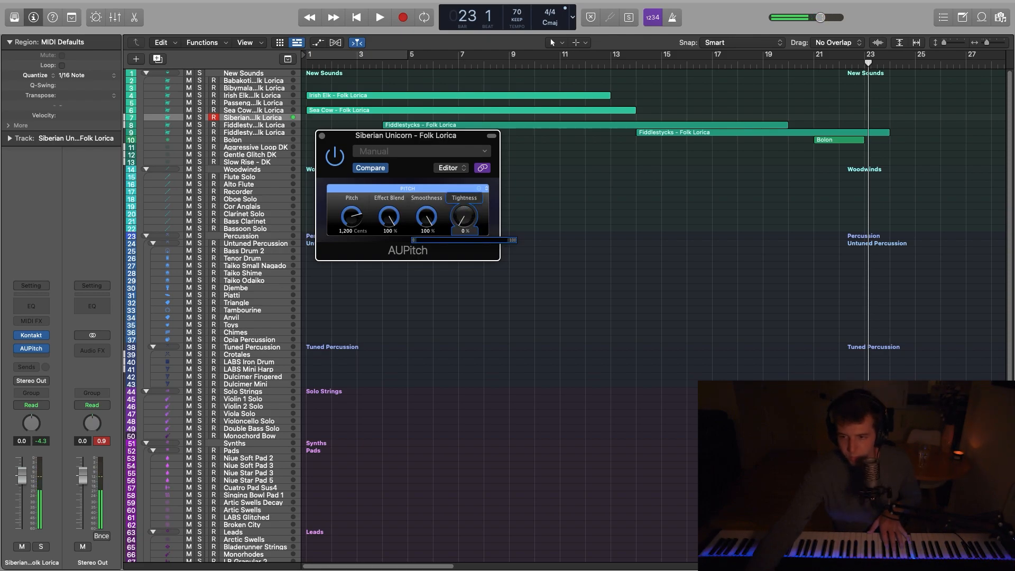
pyautogui.moveTo(467, 230); pyautogui.dragTo(431, 228)
pyautogui.click(323, 135)
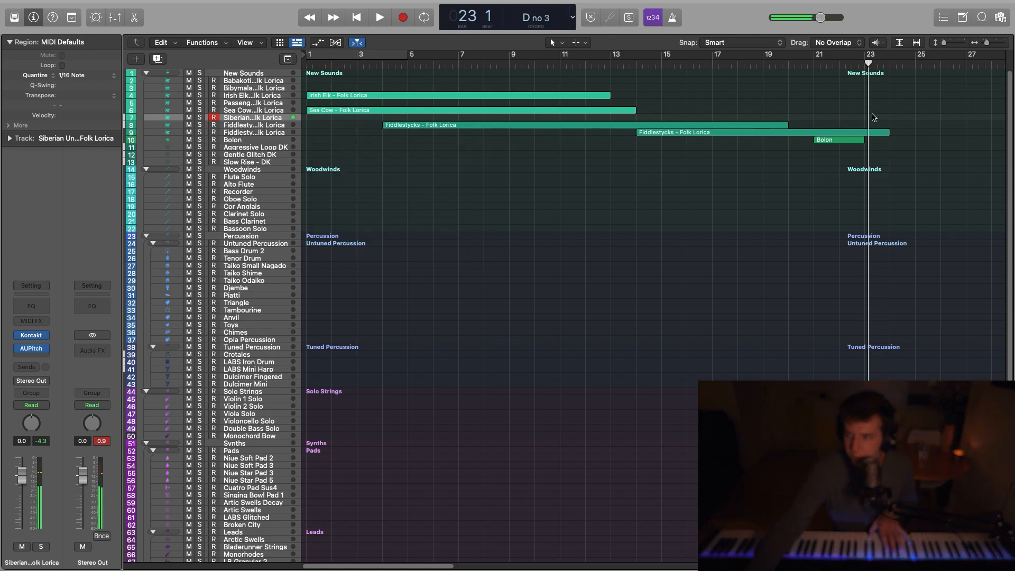
# Record a Siberian Unicorn part over bars 21 and 22 and check the recorded region in the Piano Roll.
pyautogui.click(19, 348)
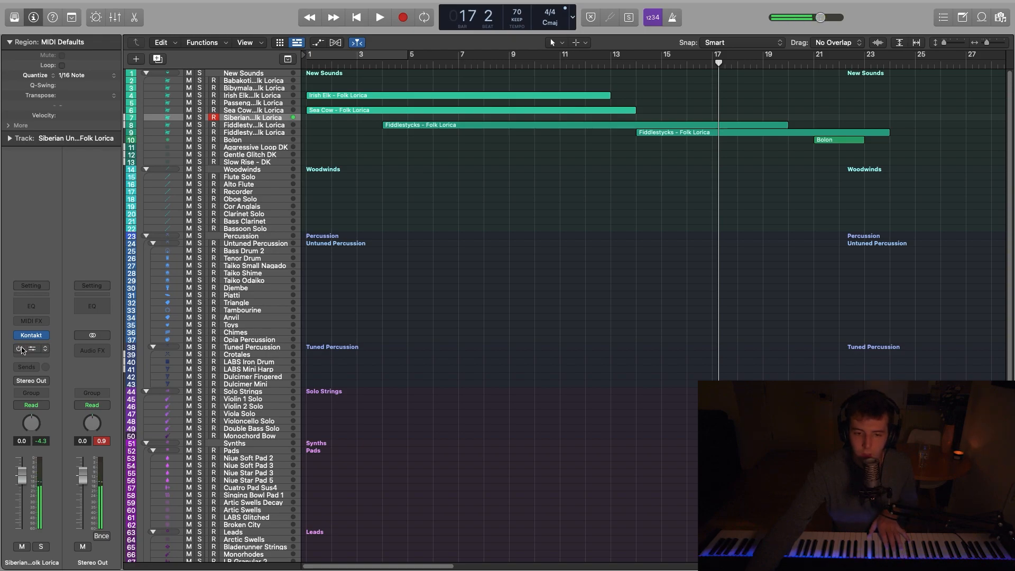
pyautogui.click(380, 21)
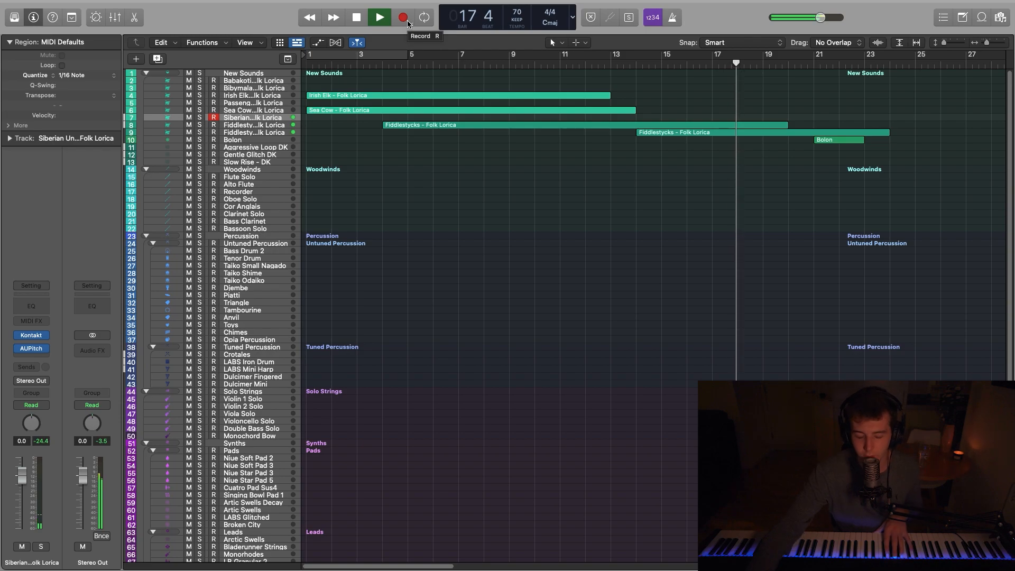
pyautogui.click(408, 22)
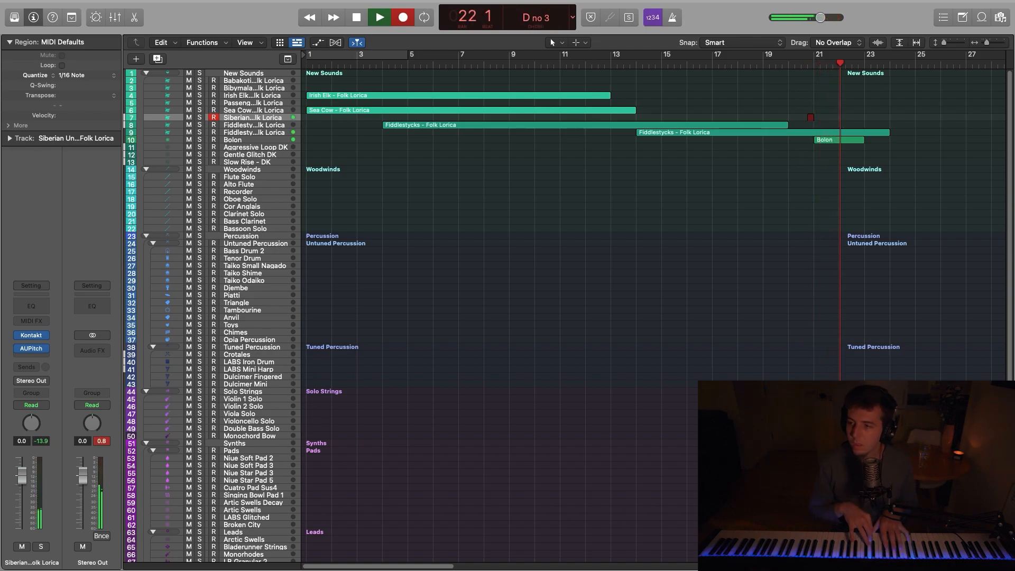
pyautogui.press('r')
pyautogui.press('space')
pyautogui.doubleClick(840, 121)
pyautogui.hscroll(-5, 449, 463)
pyautogui.press('p')
pyautogui.click(353, 288)
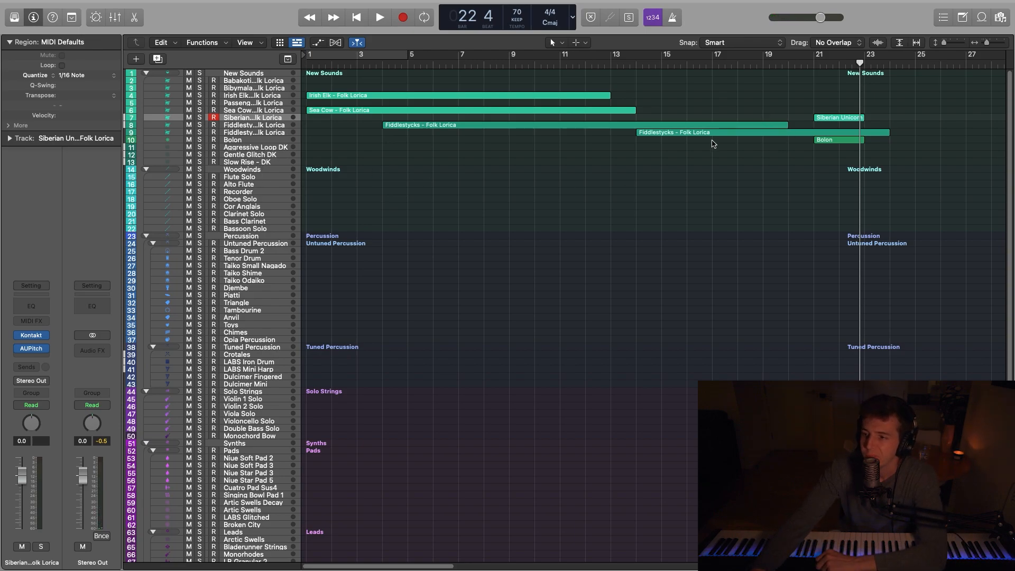
# Extend the Irish Elk region to bar 23 and the Sea Cow region to bar 24.
pyautogui.moveTo(654, 114); pyautogui.dragTo(542, 66)
pyautogui.moveTo(636, 110); pyautogui.dragTo(889, 111)
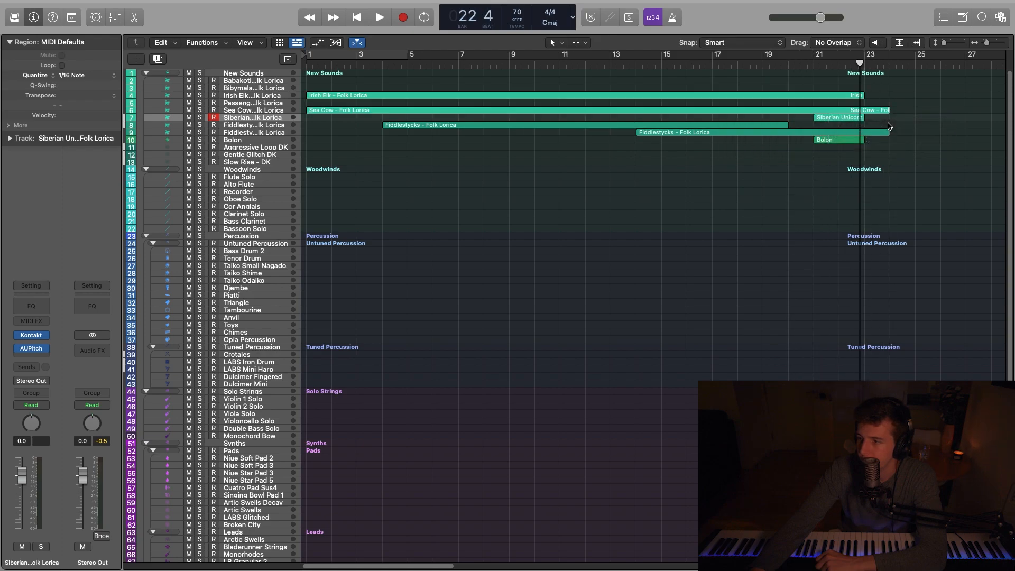
# Switch the control bar display to Beats & Time (Large).
pyautogui.moveTo(987, 44); pyautogui.dragTo(985, 43)
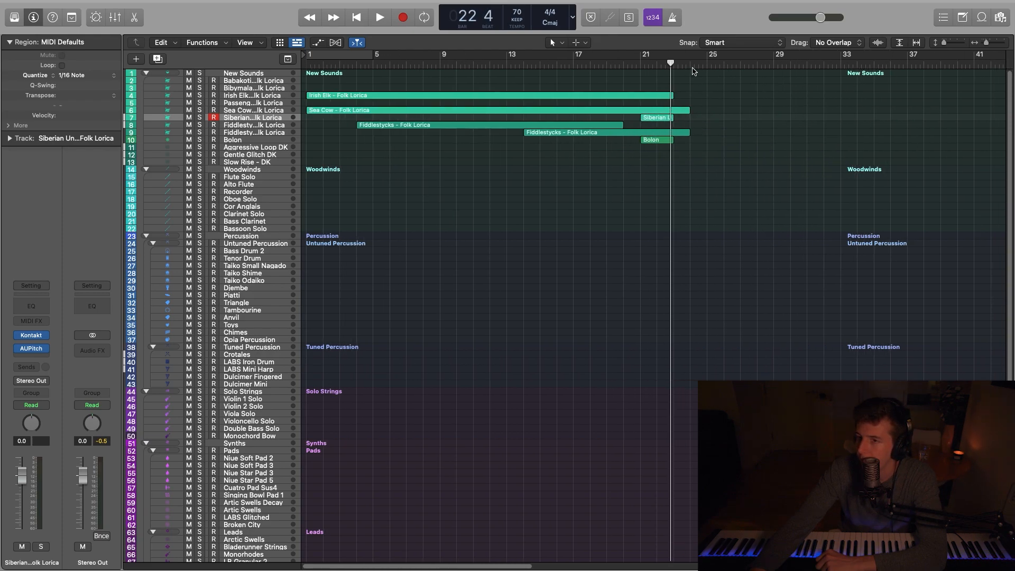
pyautogui.click(572, 21)
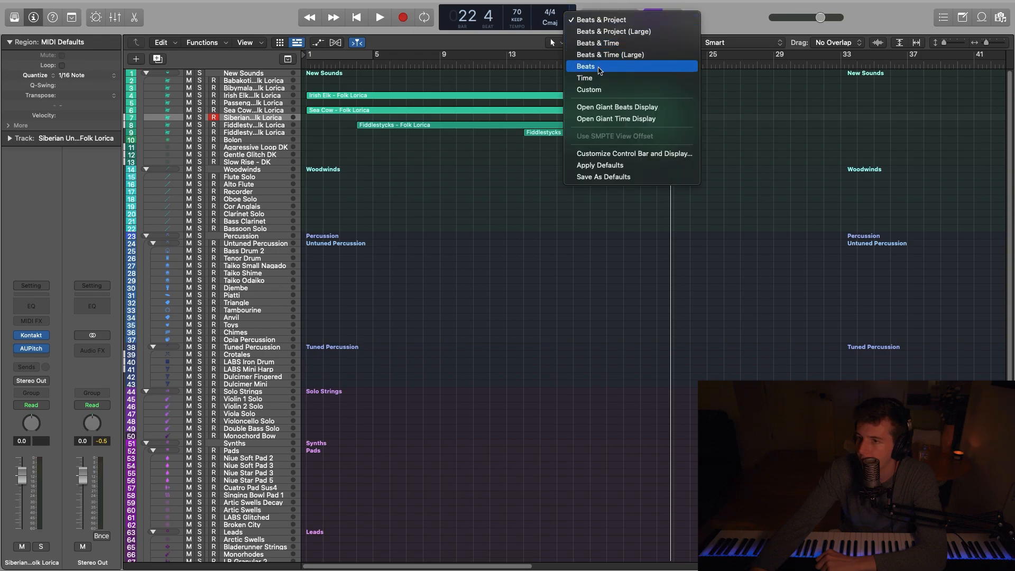
pyautogui.click(601, 55)
# Place the playhead at bar 21 and trim the Sea Cow, second Fiddlestycks and Irish Elk regions to end there.
pyautogui.moveTo(696, 69); pyautogui.dragTo(642, 69)
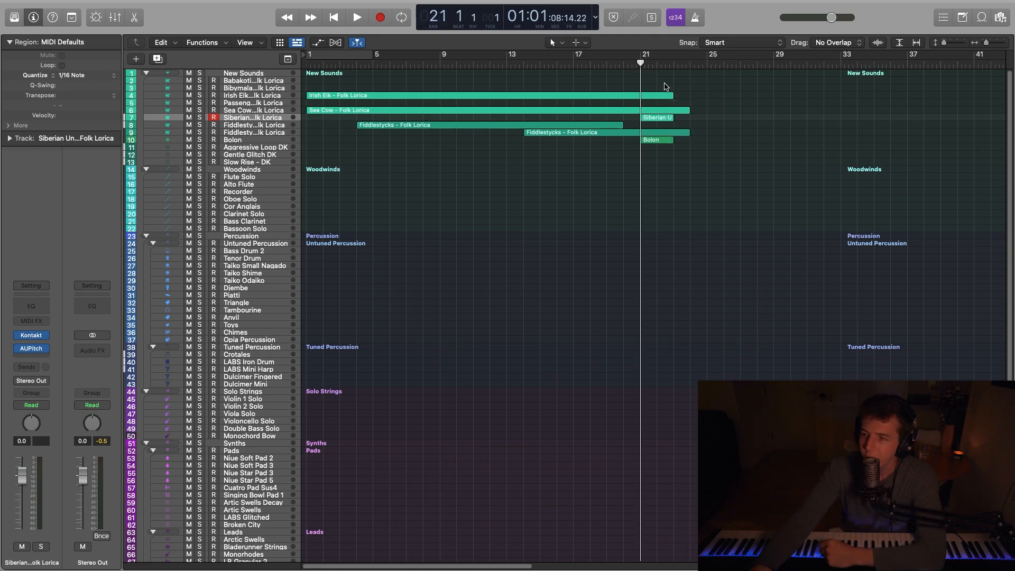
pyautogui.moveTo(986, 45); pyautogui.dragTo(990, 47)
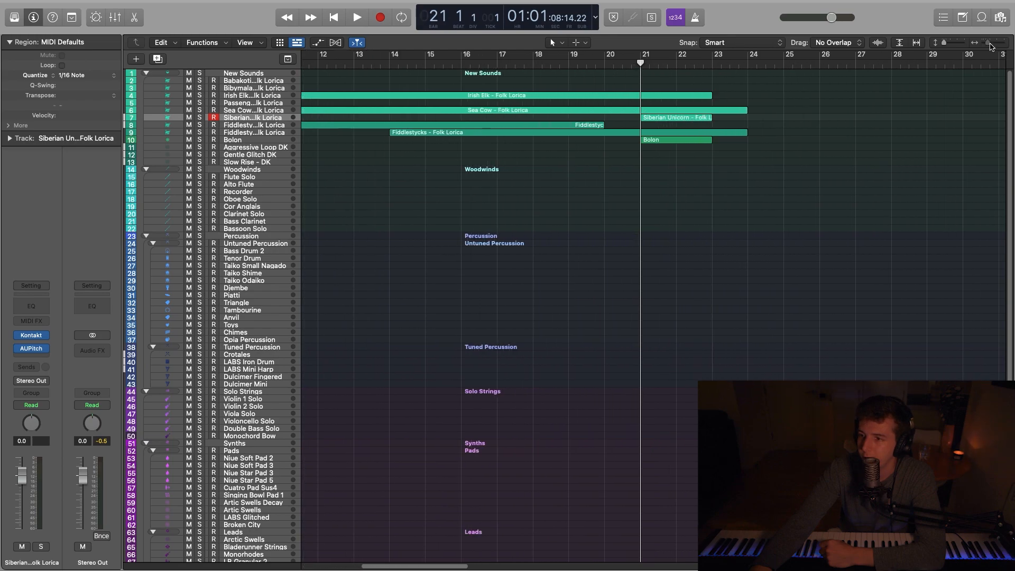
pyautogui.moveTo(746, 111); pyautogui.dragTo(640, 111)
pyautogui.moveTo(746, 133); pyautogui.dragTo(641, 133)
pyautogui.click(710, 94)
pyautogui.moveTo(710, 94); pyautogui.dragTo(640, 95)
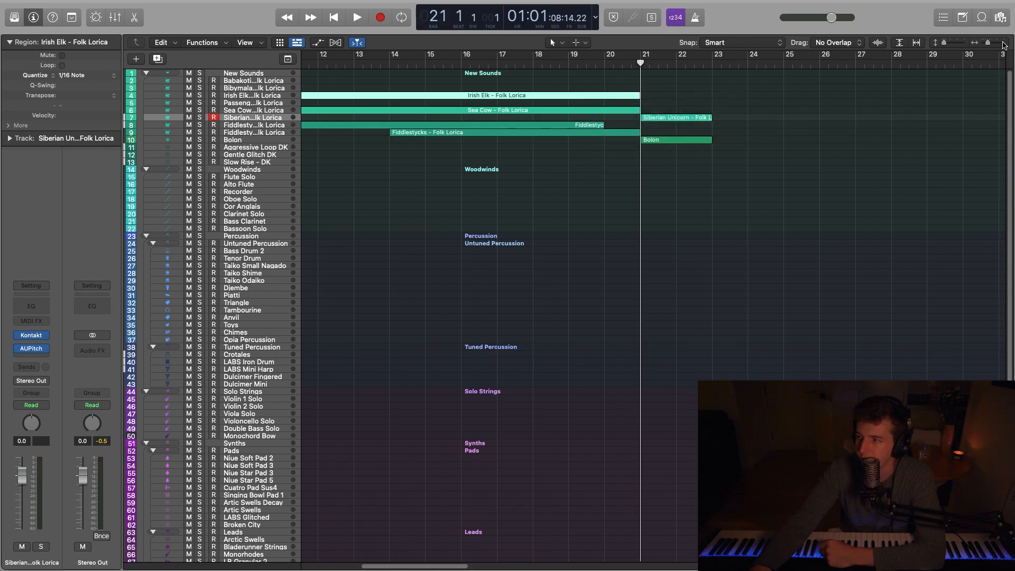
# Open the first Fiddlestycks region in the Piano Roll and lengthen its low notes and the region toward bar 21.
pyautogui.press('super+Left')
pyautogui.doubleClick(608, 126)
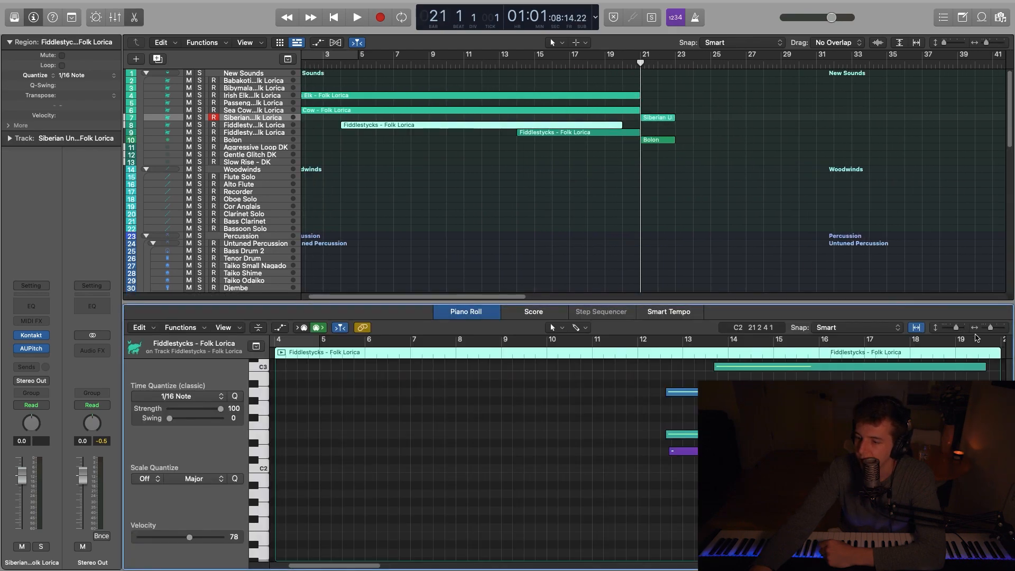
pyautogui.moveTo(992, 329); pyautogui.dragTo(987, 328)
pyautogui.click(542, 427)
pyautogui.moveTo(540, 428); pyautogui.dragTo(558, 427)
pyautogui.moveTo(539, 501); pyautogui.dragTo(519, 365)
pyautogui.moveTo(534, 368); pyautogui.dragTo(558, 371)
pyautogui.scroll(3, 565, 433)
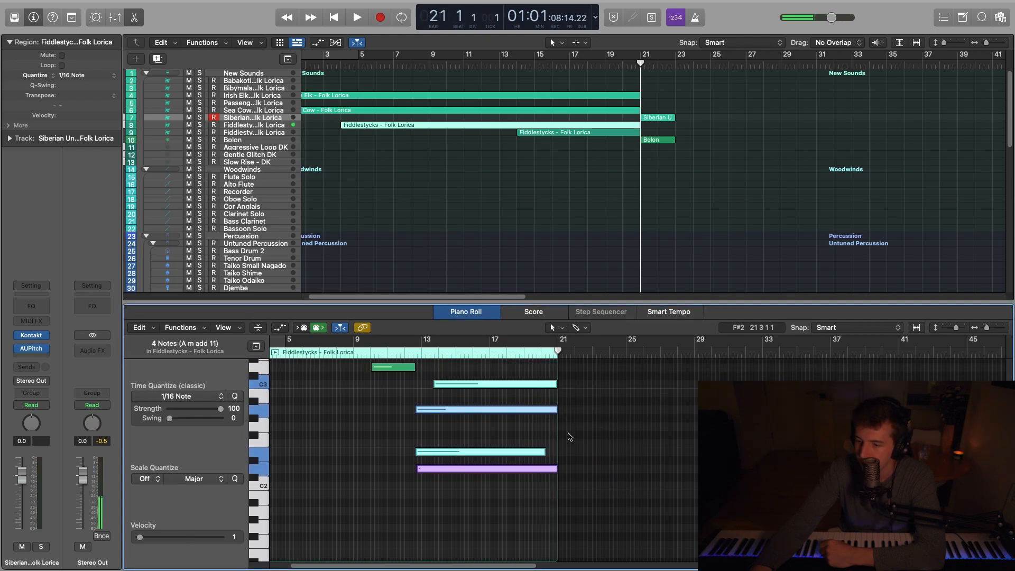
# Lengthen the remaining notes of the first Fiddlestycks region to end at bar 21 and close the Piano Roll.
pyautogui.click(547, 481)
pyautogui.moveTo(545, 474); pyautogui.dragTo(559, 475)
pyautogui.scroll(5, 486, 462)
pyautogui.click(470, 464)
pyautogui.moveTo(413, 483); pyautogui.dragTo(558, 483)
pyautogui.click(528, 448)
pyautogui.moveTo(533, 441); pyautogui.dragTo(558, 424)
pyautogui.click(539, 429)
pyautogui.moveTo(535, 382); pyautogui.dragTo(561, 381)
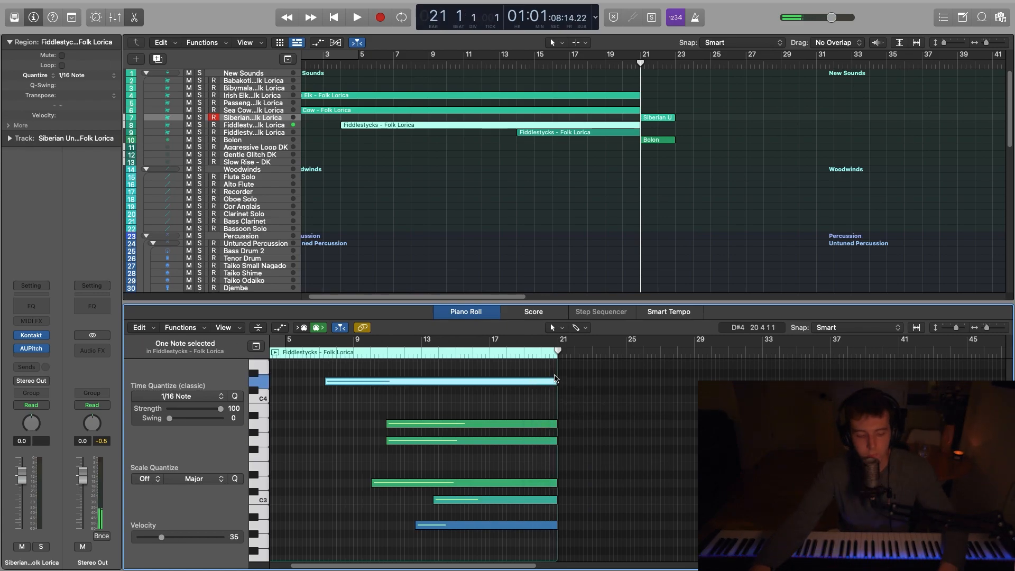
pyautogui.press('p')
pyautogui.click(599, 223)
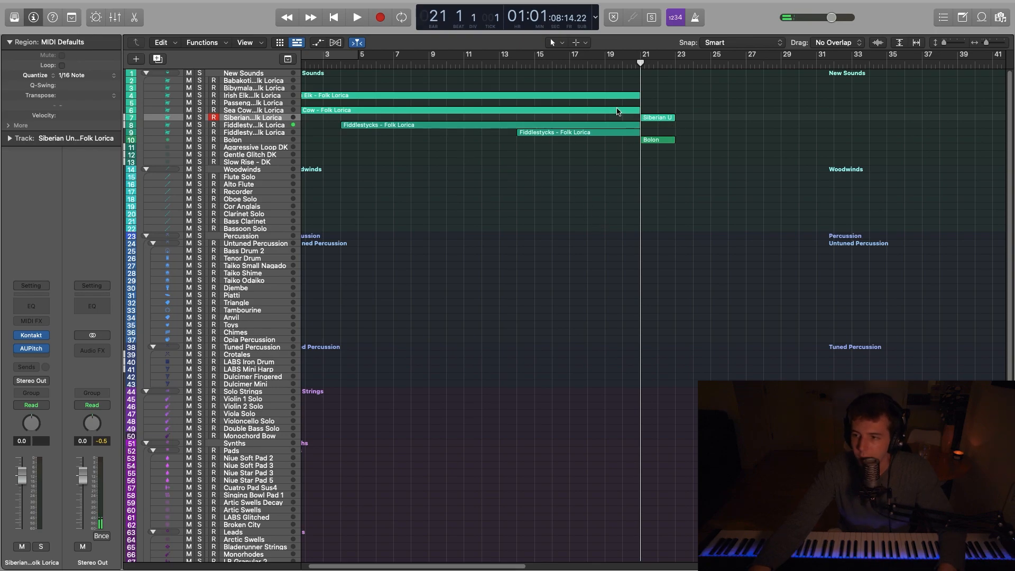
# Open the Sea Cow region in the Piano Roll and stretch its held notes out to bar 21.
pyautogui.doubleClick(460, 110)
pyautogui.moveTo(435, 415); pyautogui.dragTo(615, 453)
pyautogui.scroll(-10, 467, 465)
# Add staggered C5, D5, E5, F5 and G5 notes to the Irish Elk region between about bars 11 and 21.
pyautogui.click(610, 99)
pyautogui.scroll(5, 510, 402)
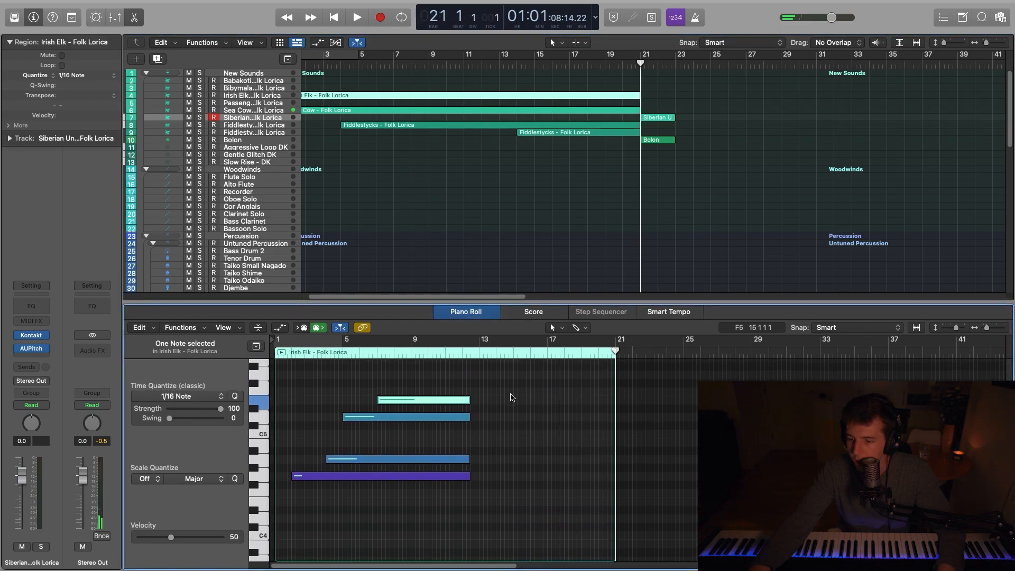
pyautogui.moveTo(483, 521); pyautogui.dragTo(410, 389)
pyautogui.click(473, 451)
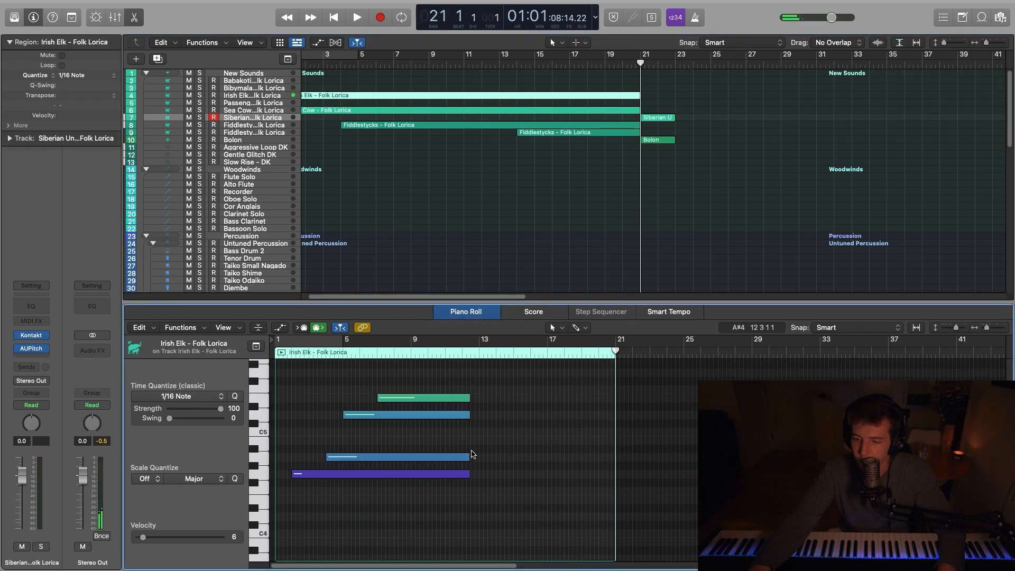
pyautogui.moveTo(458, 399); pyautogui.dragTo(506, 392)
pyautogui.click(442, 418)
pyautogui.moveTo(429, 415); pyautogui.dragTo(583, 405)
pyautogui.moveTo(593, 397); pyautogui.dragTo(615, 397)
pyautogui.moveTo(560, 376)
pyautogui.mouseDown()
pyautogui.moveTo(545, 388)
pyautogui.moveTo(557, 389)
pyautogui.mouseUp()
pyautogui.click(536, 467)
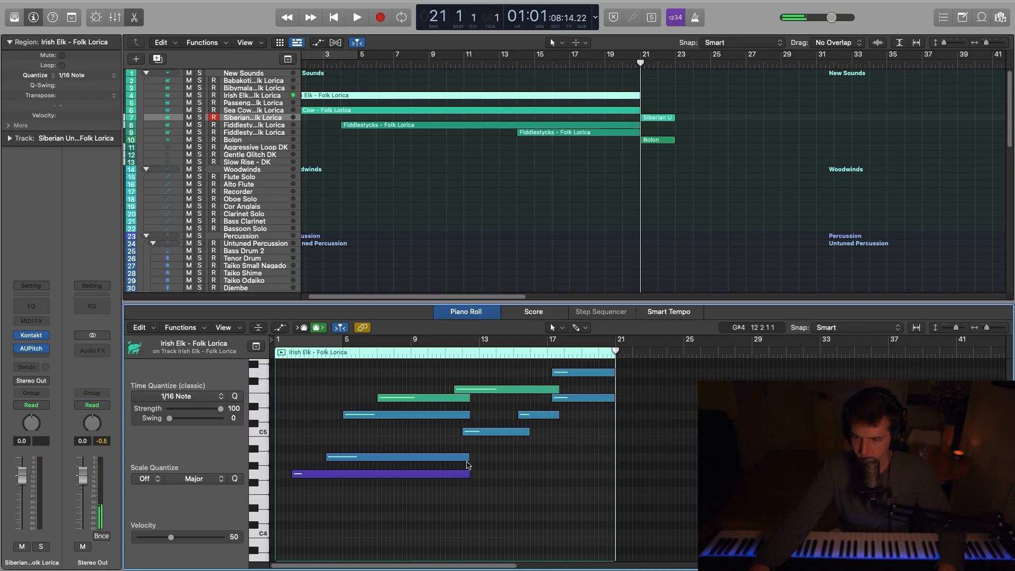
# Shorten Irish Elk's low A4 and G4 notes to just before bar 12 and duplicate them to fill up to bar 21.
pyautogui.moveTo(467, 457)
pyautogui.mouseDown()
pyautogui.moveTo(616, 452)
pyautogui.moveTo(482, 454)
pyautogui.moveTo(471, 464)
pyautogui.mouseUp()
pyautogui.click(394, 490)
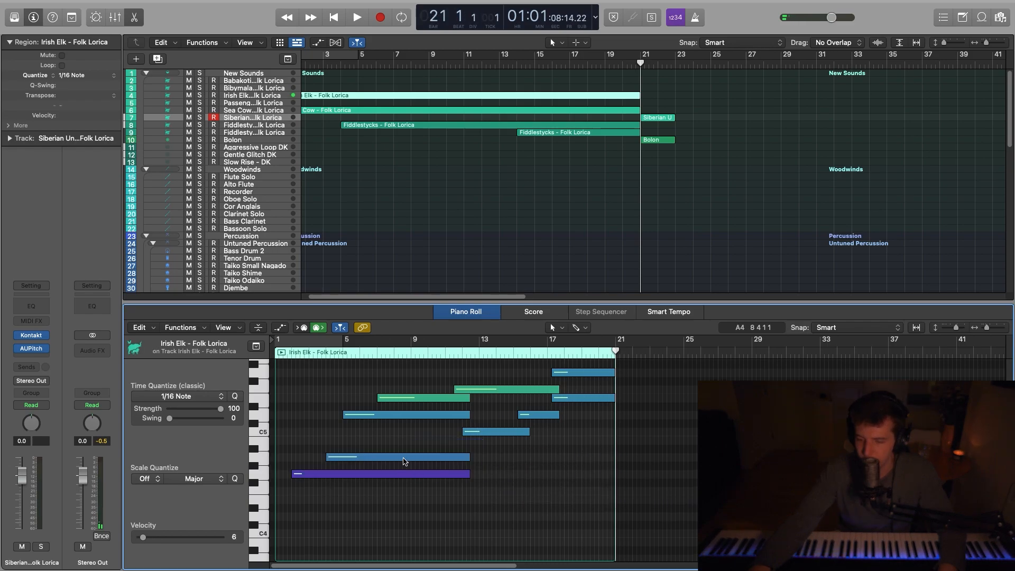
pyautogui.keyDown('alt'); pyautogui.moveTo(375, 458); pyautogui.dragTo(567, 475); pyautogui.keyUp('alt')
pyautogui.click(473, 466)
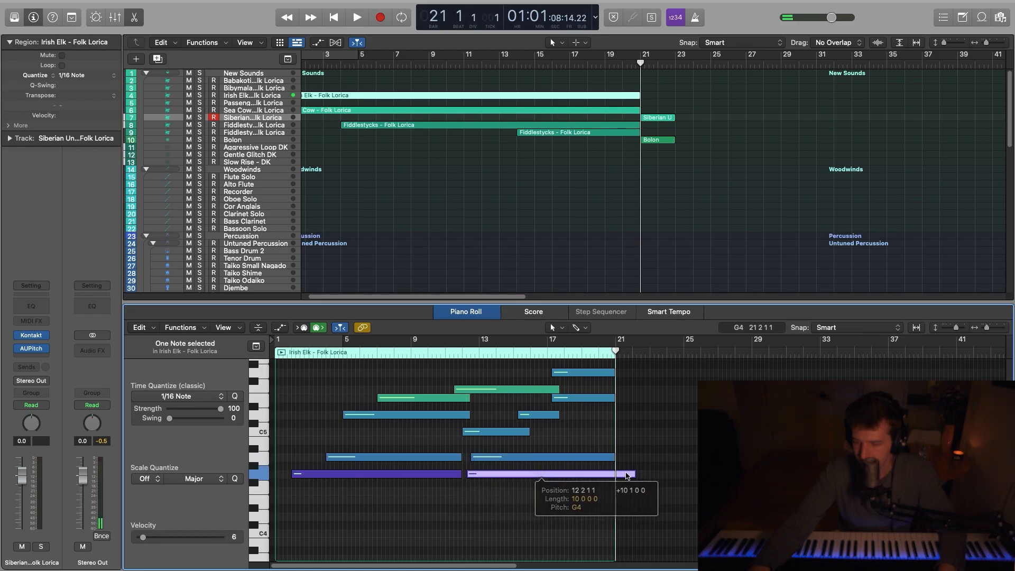
pyautogui.moveTo(634, 476); pyautogui.dragTo(615, 475)
pyautogui.click(623, 407)
pyautogui.scroll(2, 590, 400)
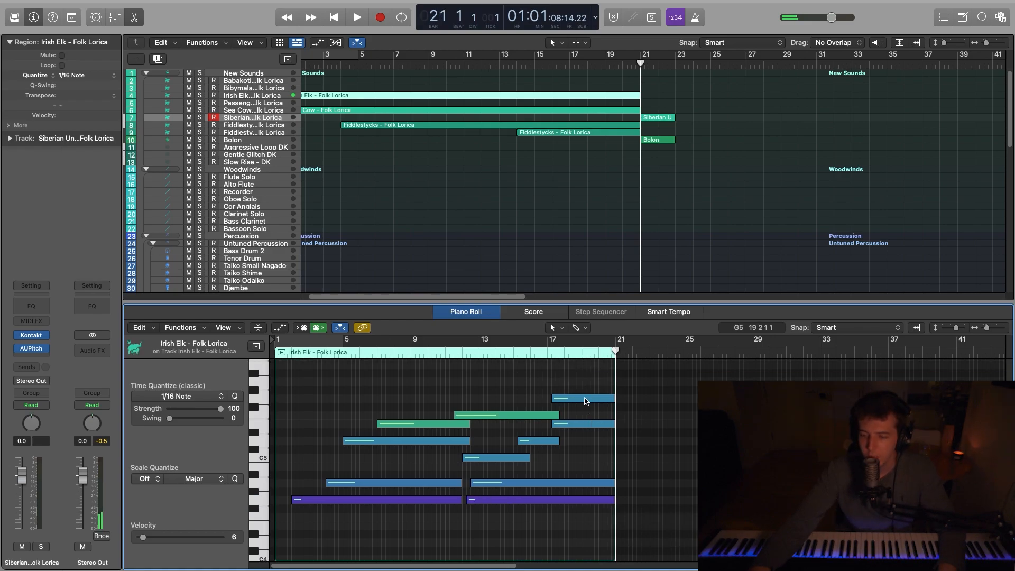
# Place the playhead at bar 12 and close the Piano Roll.
pyautogui.click(472, 362)
pyautogui.press('e')
pyautogui.click(575, 164)
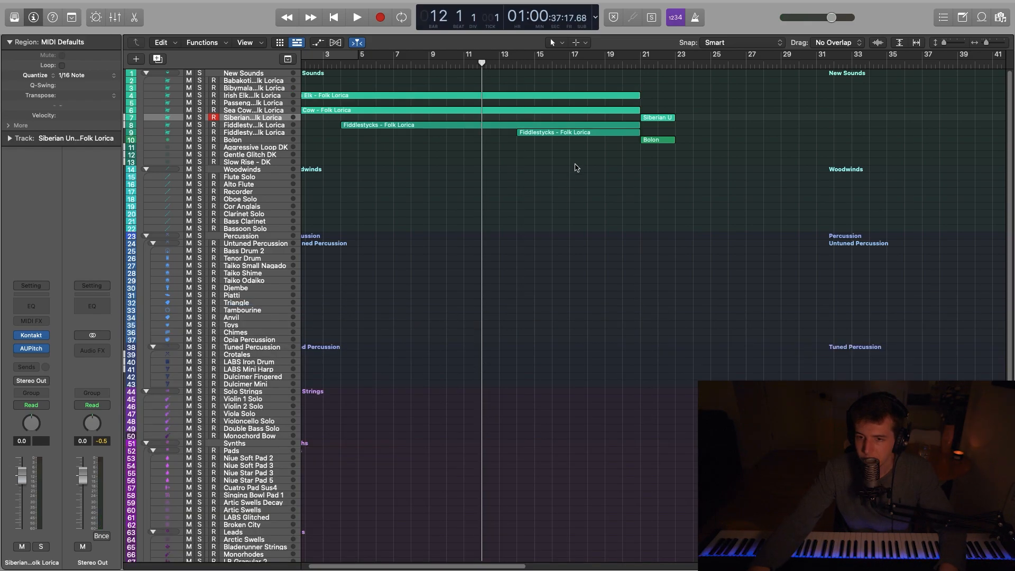
# Look through the template's track list and select the Dulcimer Fingered track in Tuned Percussion.
pyautogui.scroll(-2, 540, 182)
pyautogui.scroll(2, 551, 197)
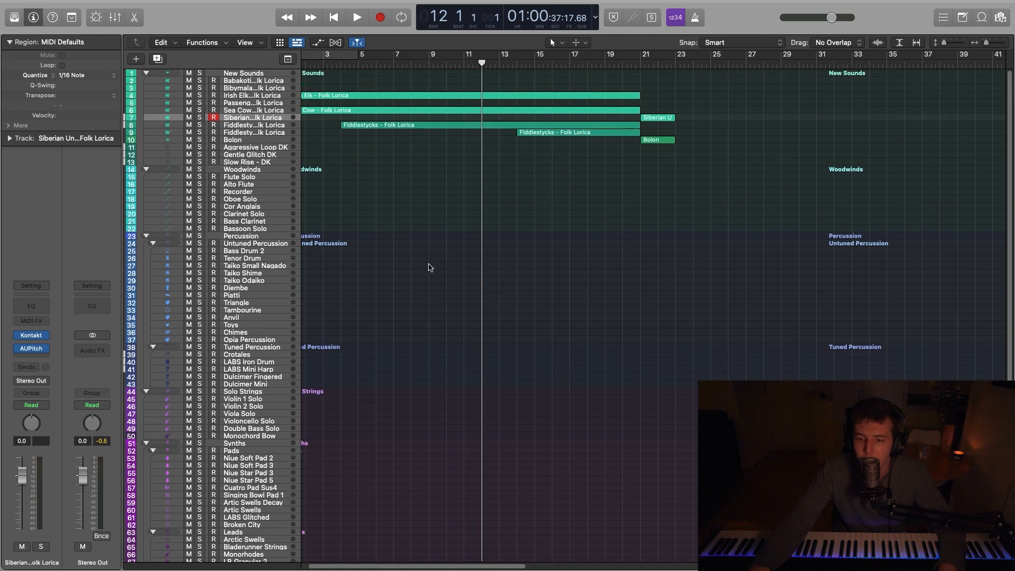
pyautogui.scroll(-5, 430, 267)
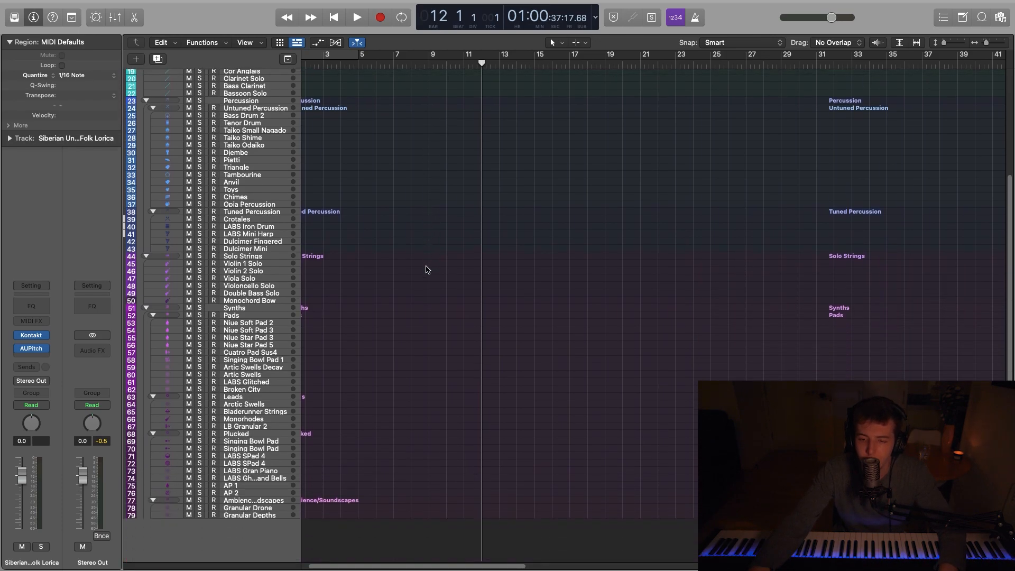
pyautogui.scroll(3, 418, 282)
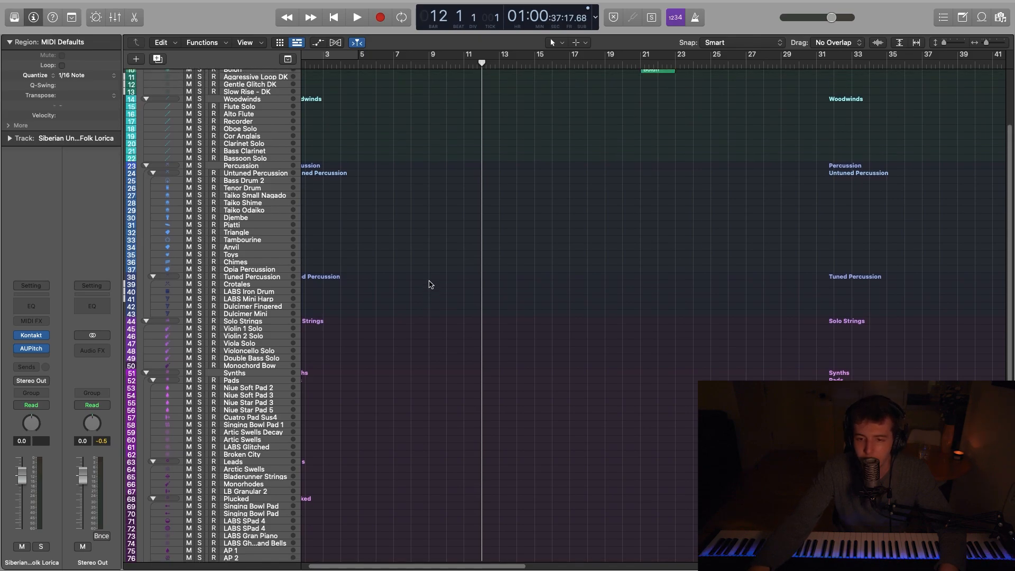
pyautogui.scroll(3, 430, 284)
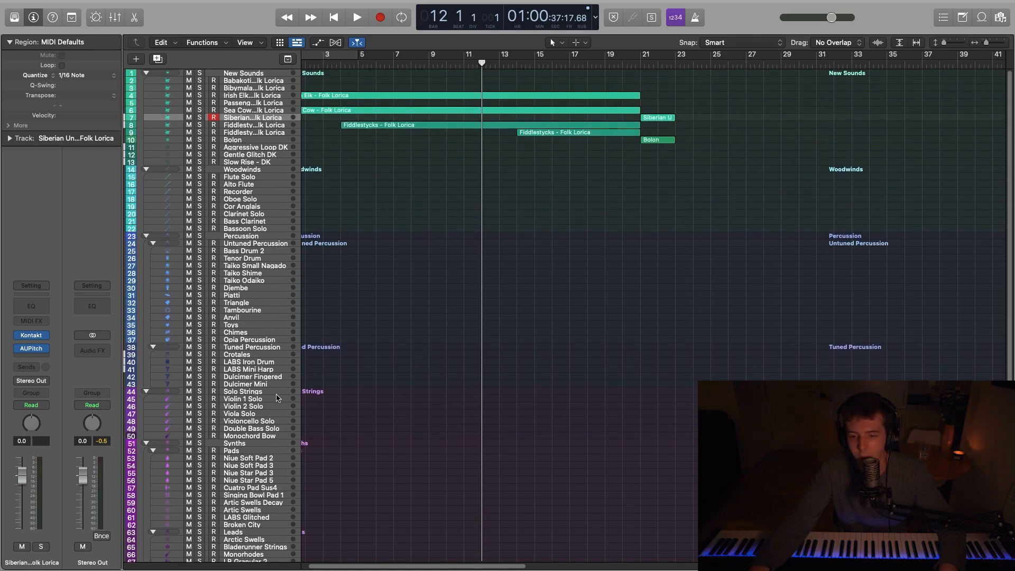
pyautogui.click(253, 377)
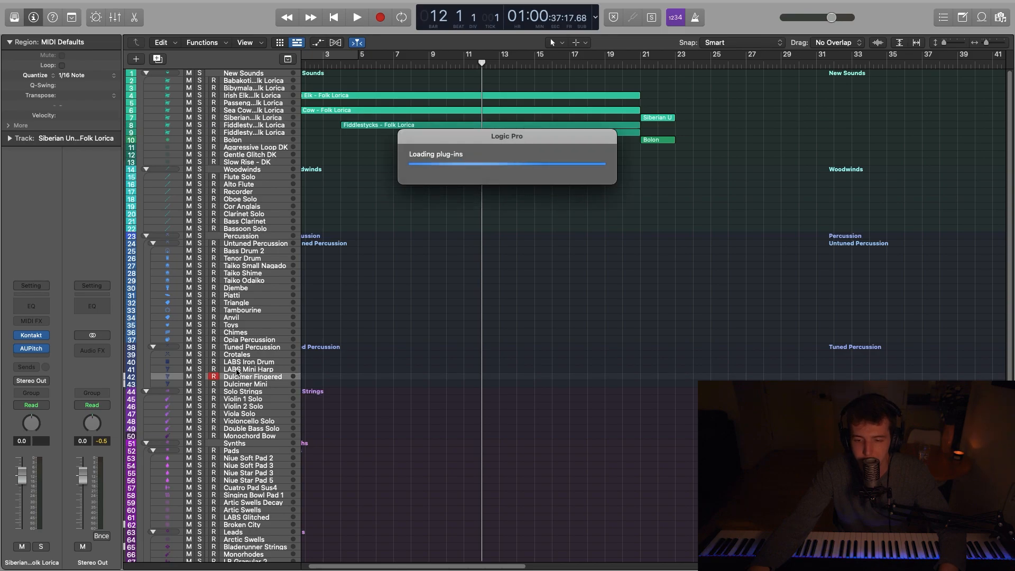
# Audition the LABS Mini Harp and Crotales tracks, and select the LABS Iron Drum track in Tuned Percussion.
pyautogui.click(256, 370)
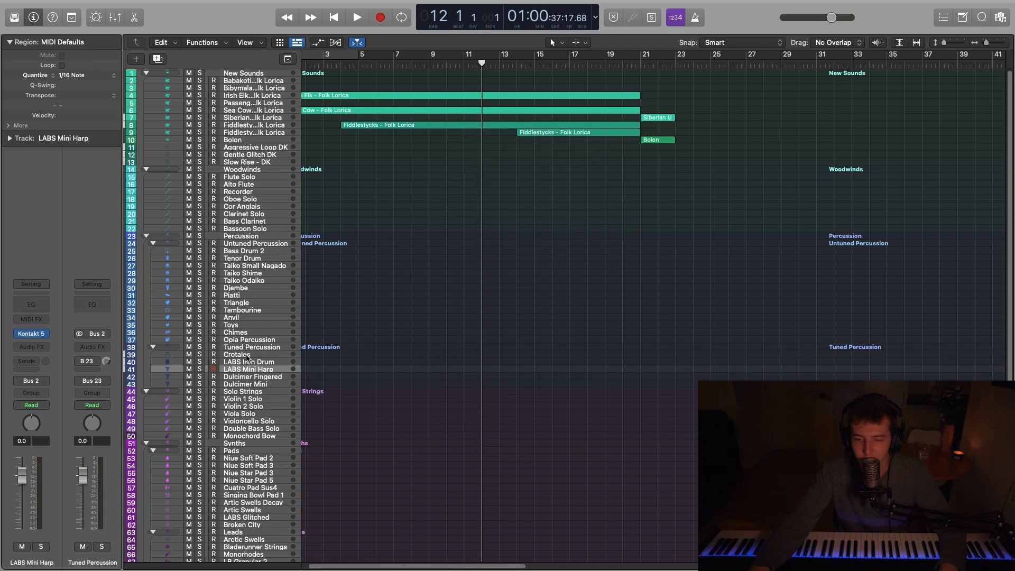
pyautogui.click(248, 355)
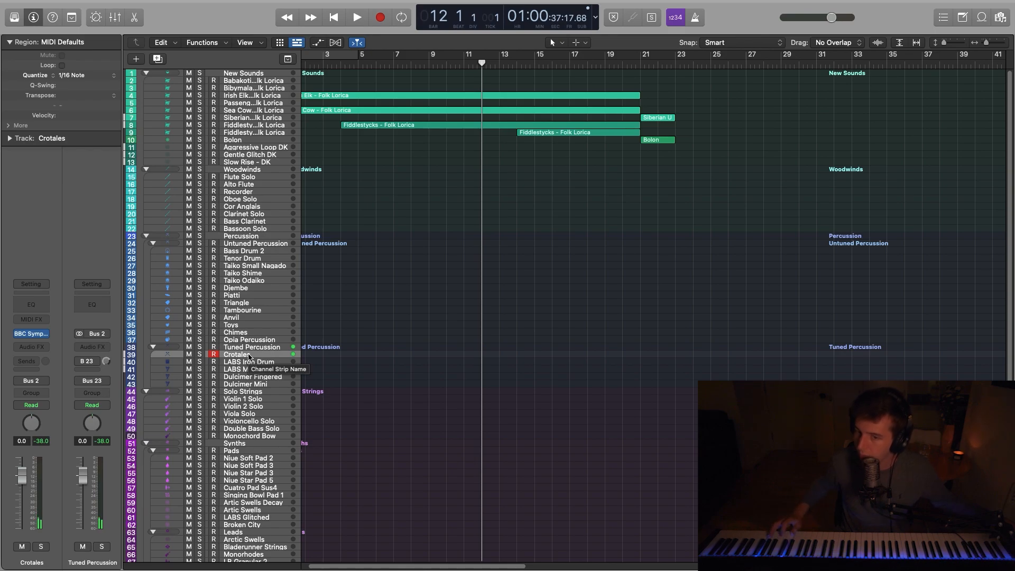
pyautogui.click(285, 362)
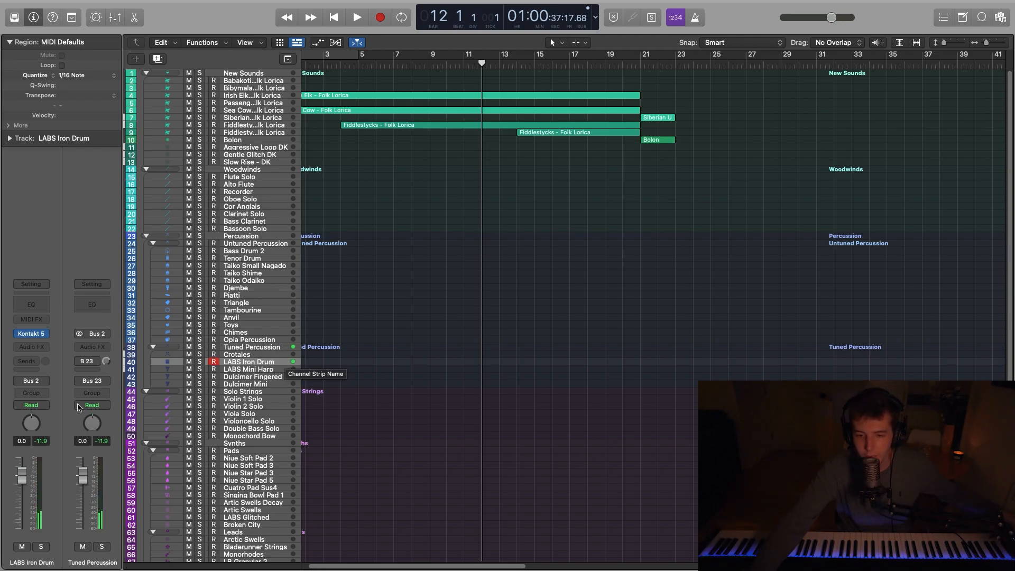
# Insert the stereo FabFilter Pro-DS plug-in on the LABS Iron Drum track and close its window.
pyautogui.click(31, 349)
pyautogui.moveTo(77, 390)
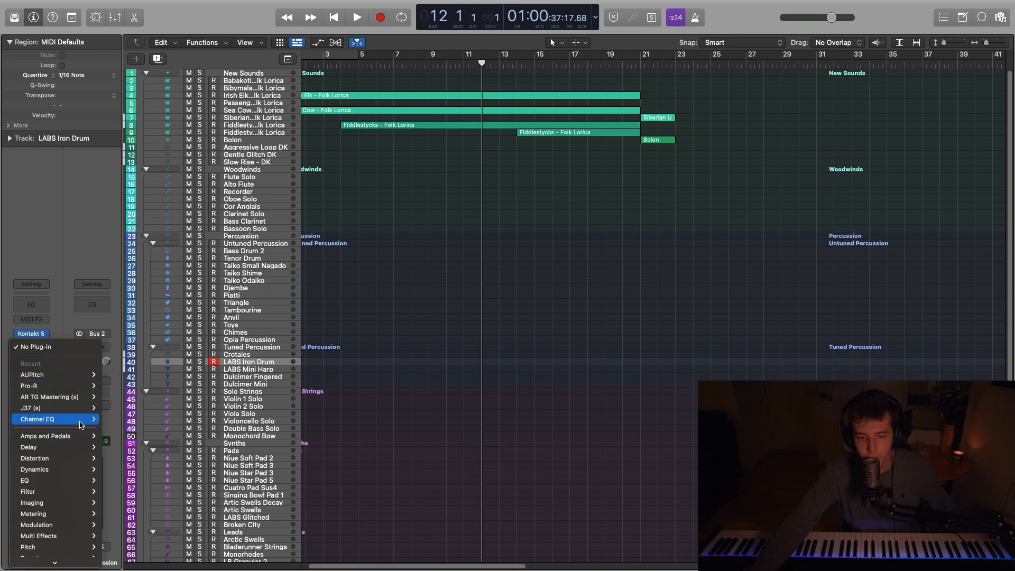
pyautogui.moveTo(48, 569)
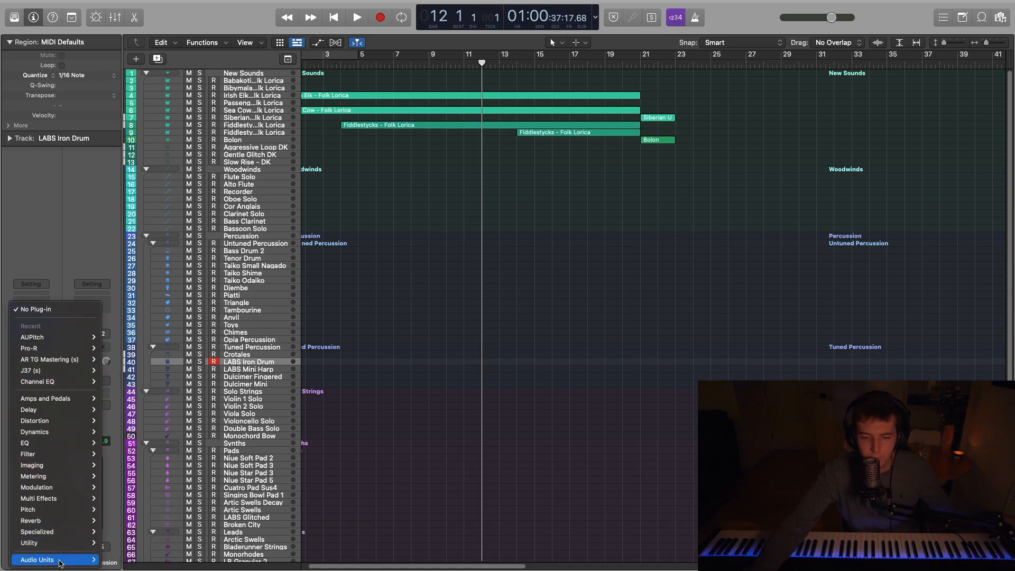
pyautogui.moveTo(132, 515)
pyautogui.moveTo(214, 513)
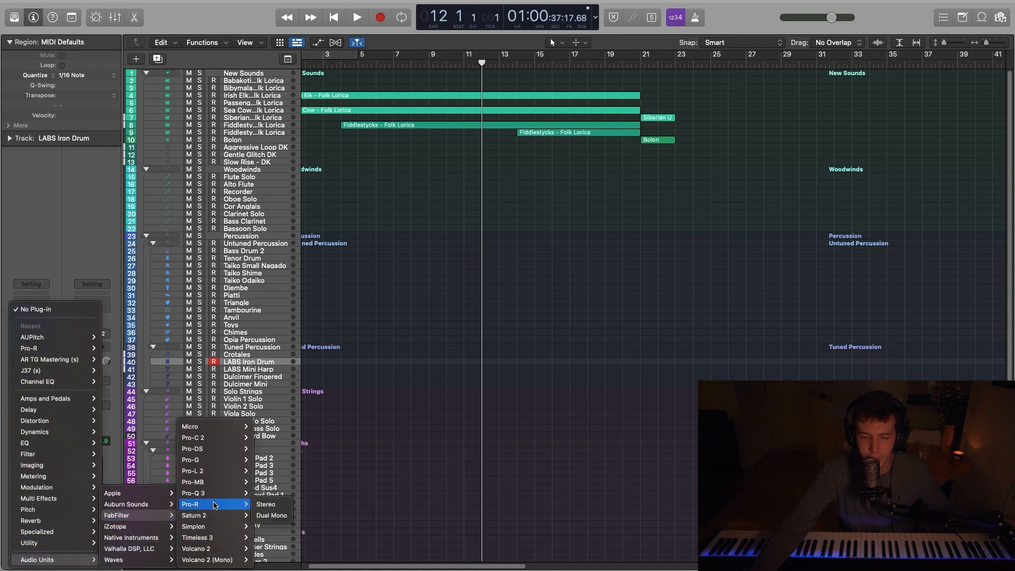
pyautogui.moveTo(229, 448)
pyautogui.click(266, 449)
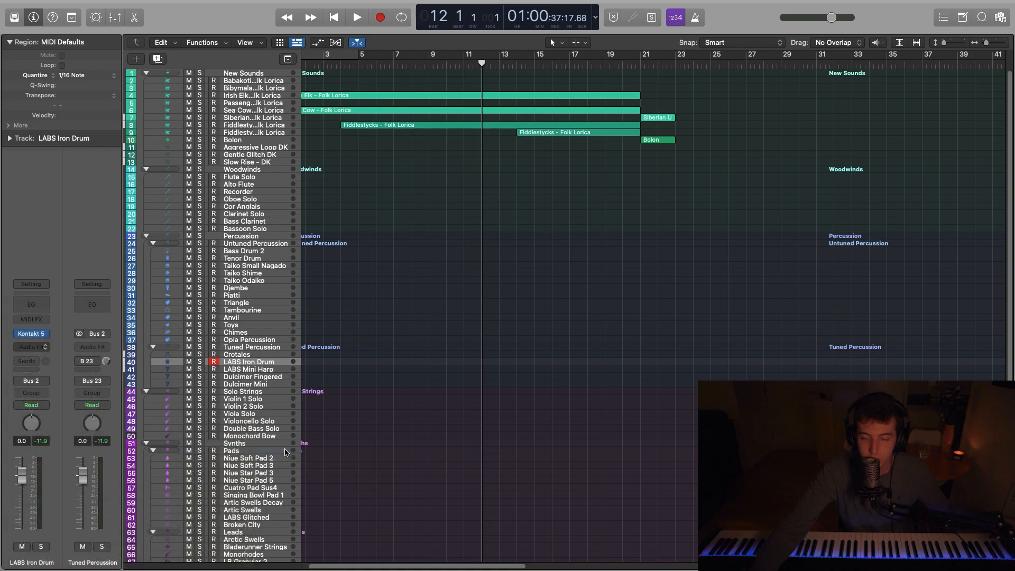
pyautogui.click(483, 289)
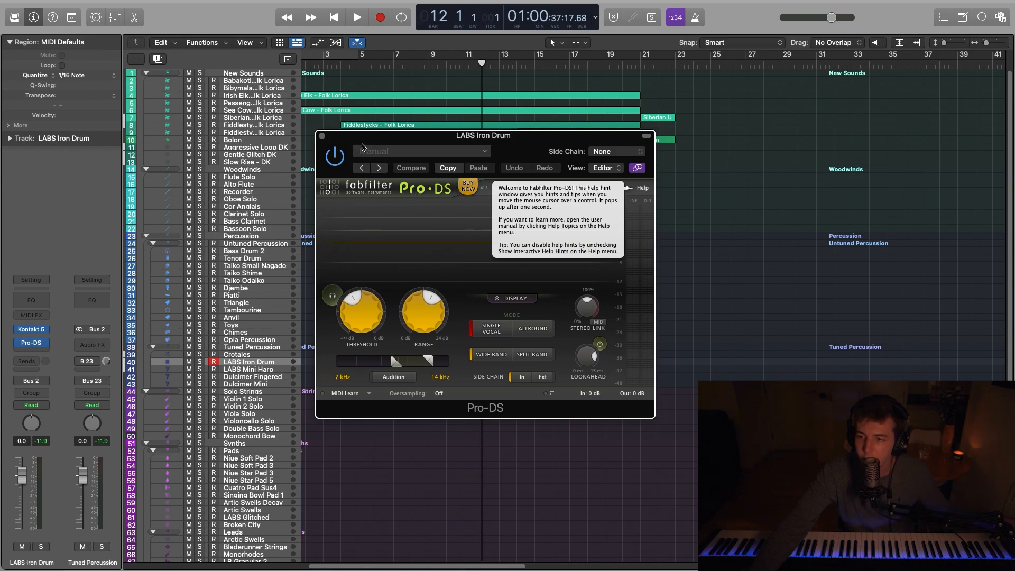
pyautogui.click(321, 136)
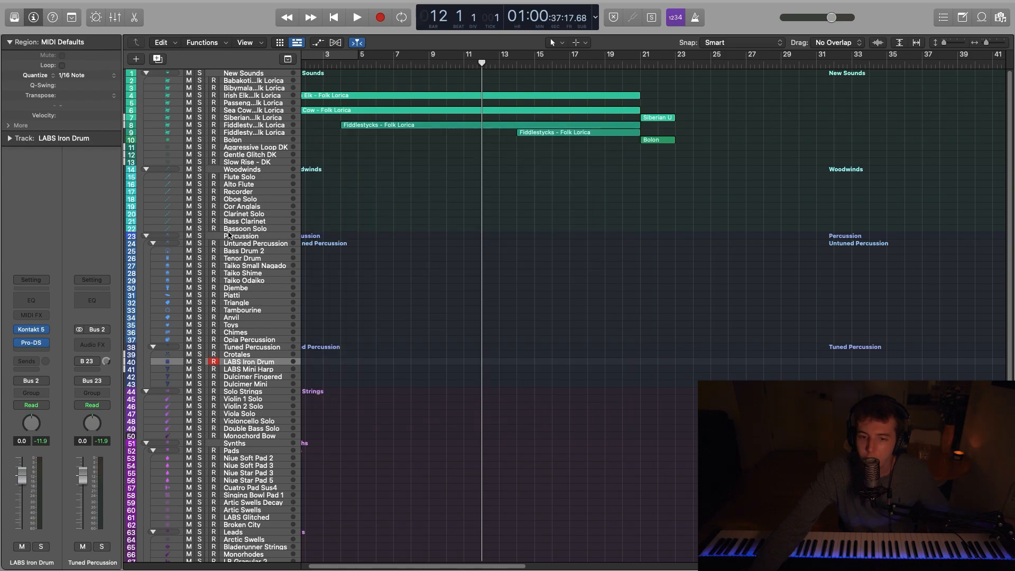
# Replace Pro-DS on the LABS Iron Drum track with a Valhalla DSP plug-in and close its window.
pyautogui.click(46, 343)
pyautogui.moveTo(80, 559)
pyautogui.moveTo(188, 558)
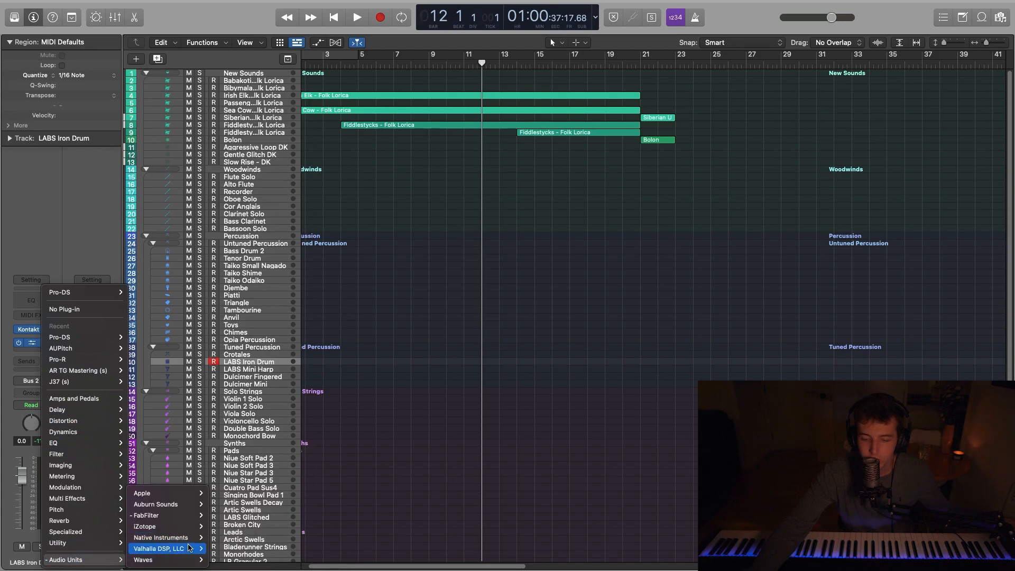
pyautogui.moveTo(248, 549)
pyautogui.click(307, 549)
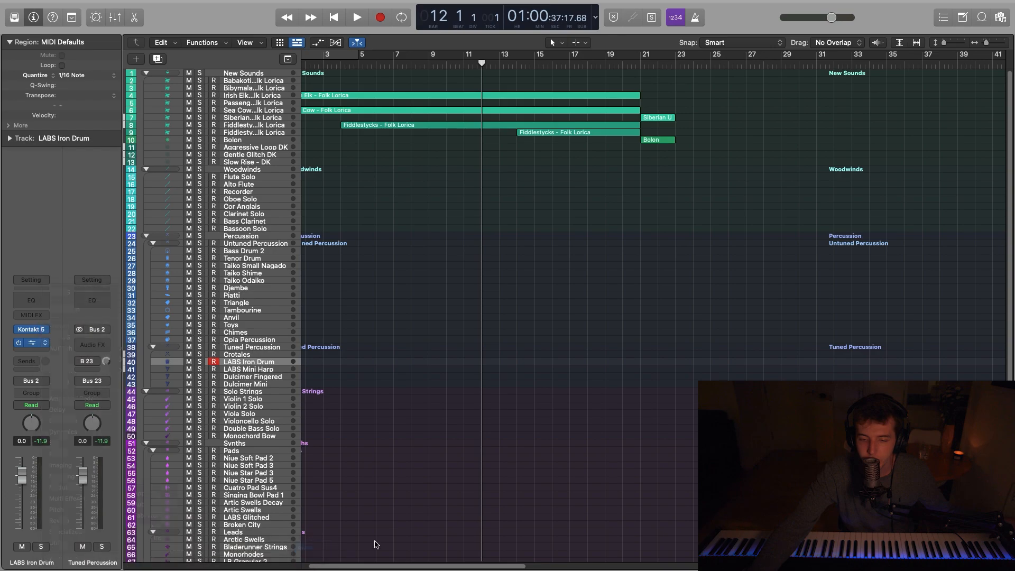
pyautogui.click(323, 136)
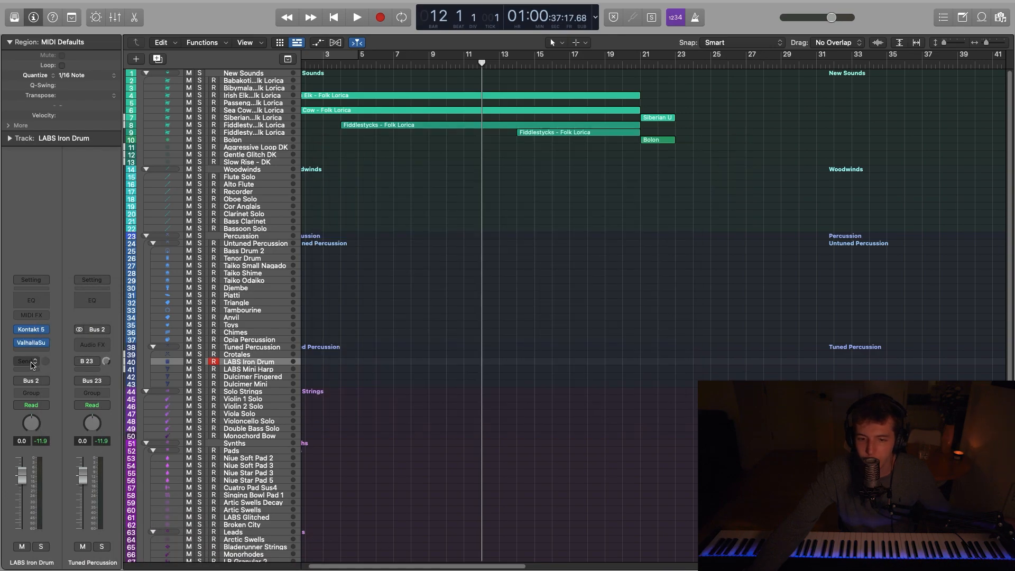
# Replace the Valhalla effect on LABS Iron Drum with the Native Instruments Replika delay and load its Echo Canyon preset.
pyautogui.click(47, 345)
pyautogui.moveTo(247, 546)
pyautogui.click(271, 549)
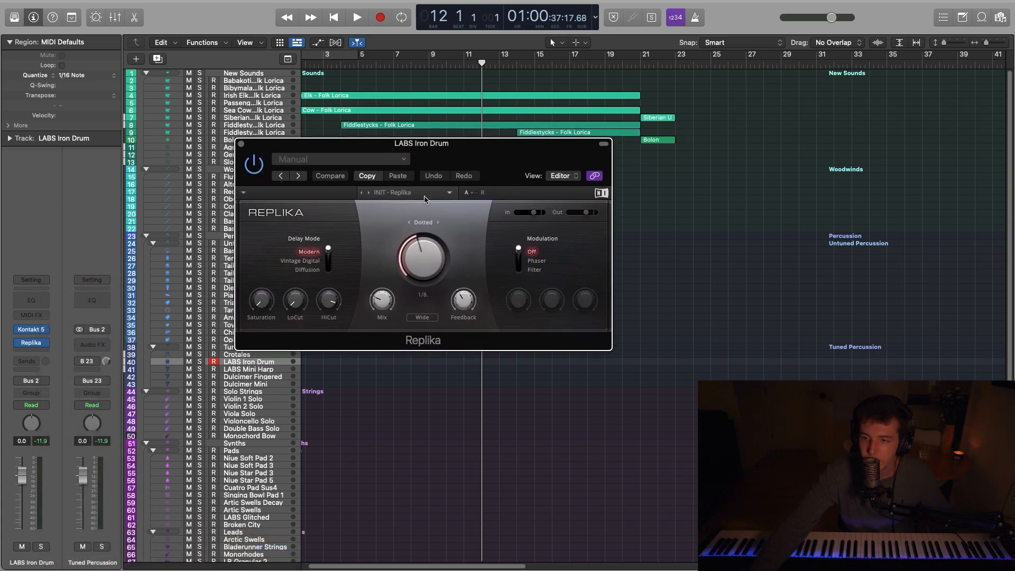
pyautogui.click(426, 198)
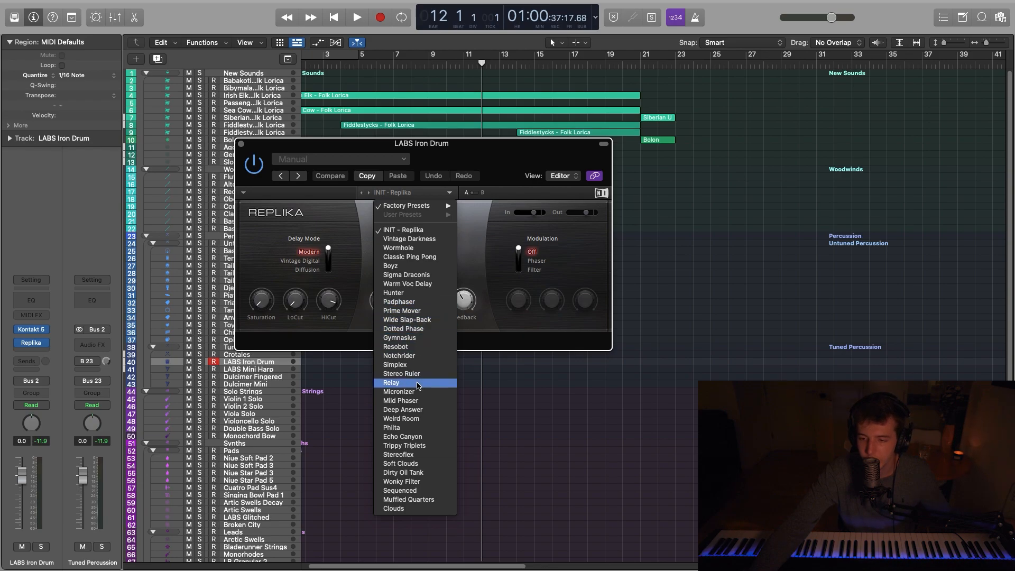
pyautogui.click(425, 436)
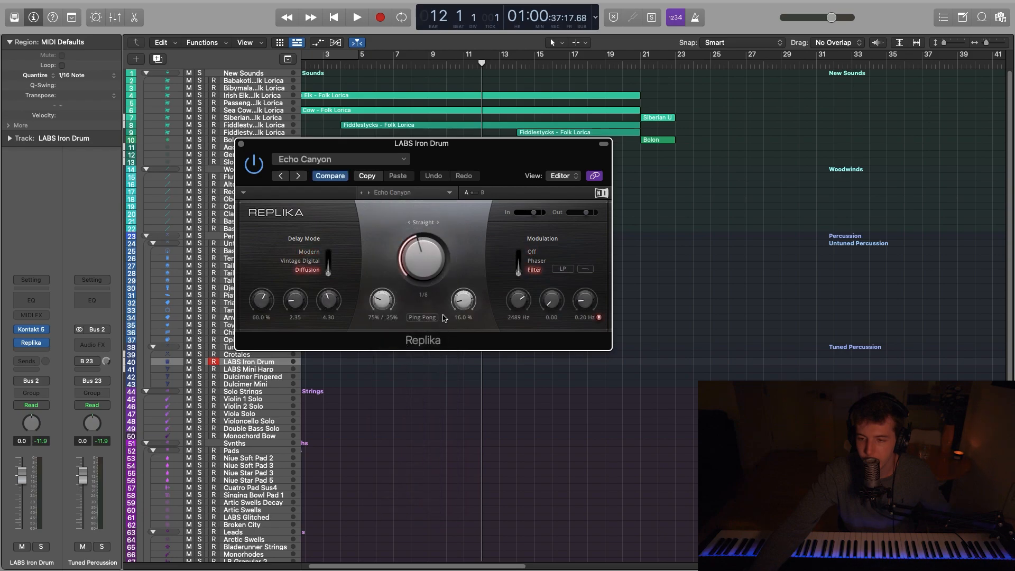
# Adjust Replika's dry/wet mix by ear and set its delay mode to Vintage Digital.
pyautogui.moveTo(383, 298); pyautogui.dragTo(382, 296)
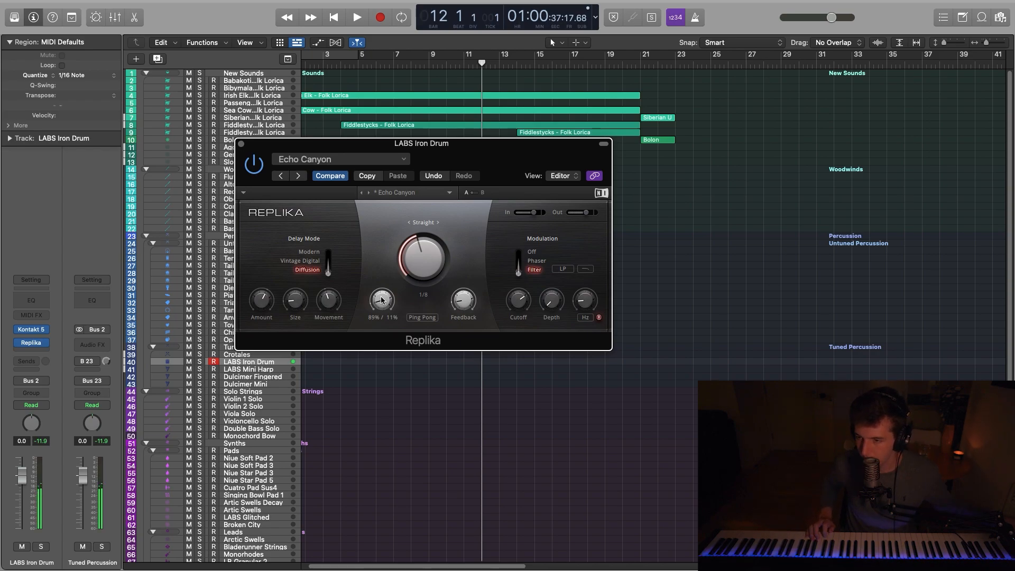
pyautogui.moveTo(382, 300); pyautogui.dragTo(382, 308)
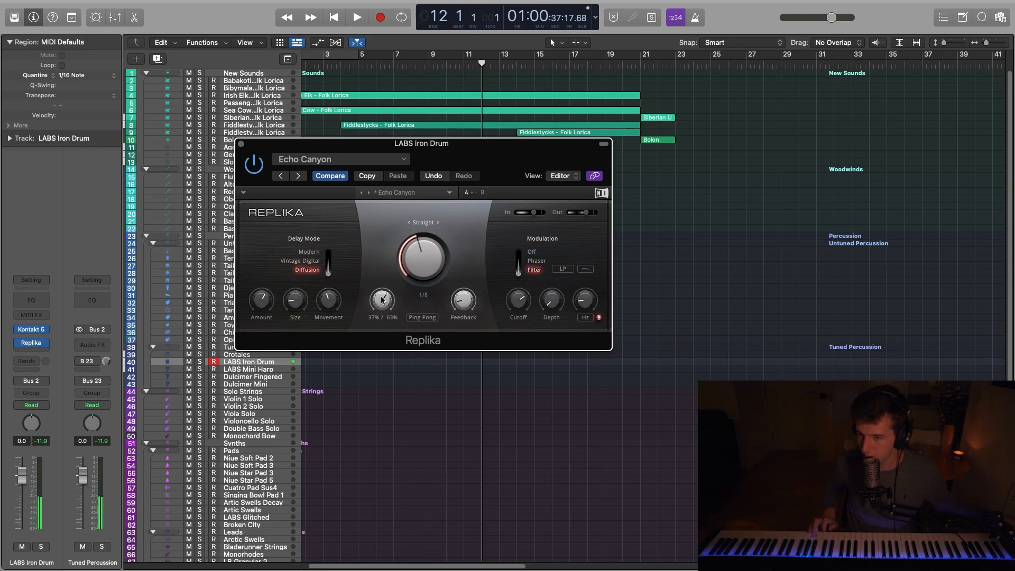
pyautogui.click(328, 252)
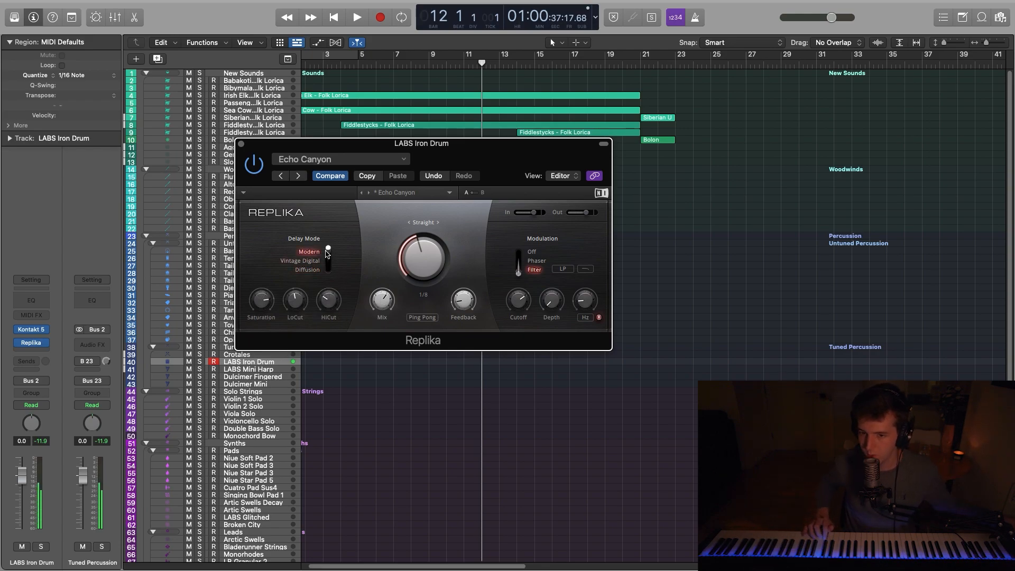
pyautogui.click(328, 255)
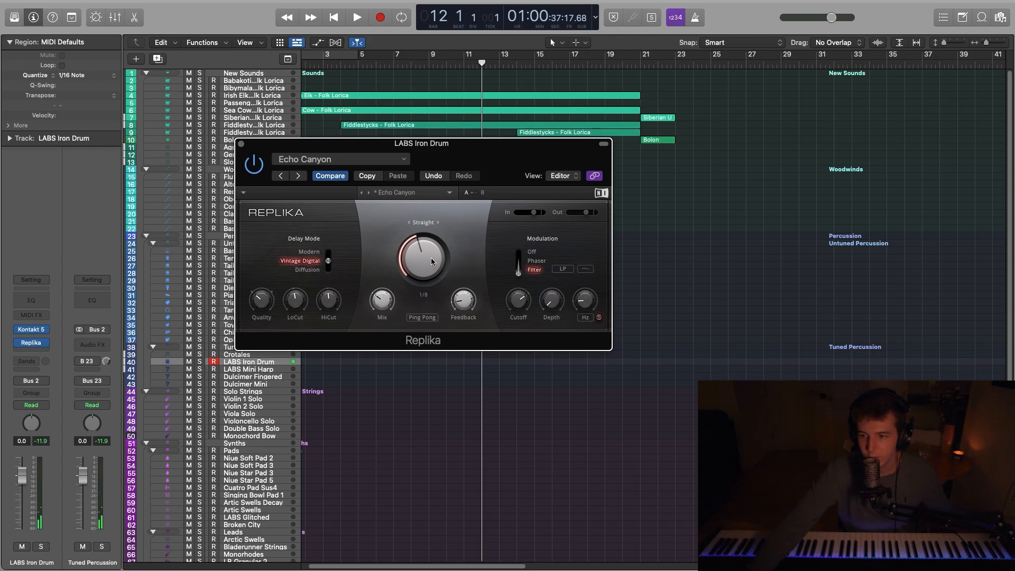
# Set Replika's delay time to 1/8 and its Filter modulation cutoff to about 19912 Hz, and close the plug-in window.
pyautogui.click(517, 270)
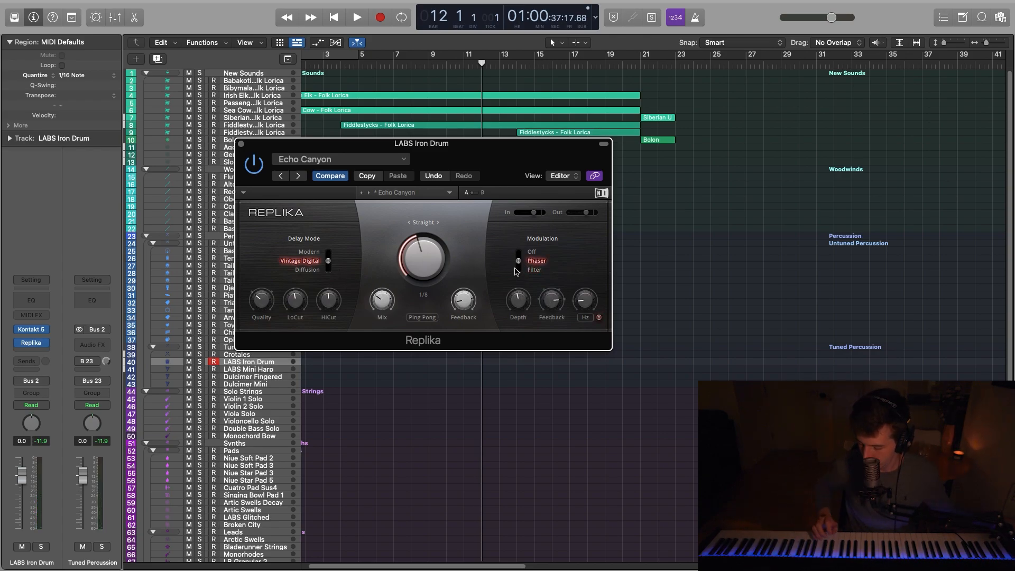
pyautogui.click(517, 271)
pyautogui.moveTo(429, 259); pyautogui.dragTo(429, 248)
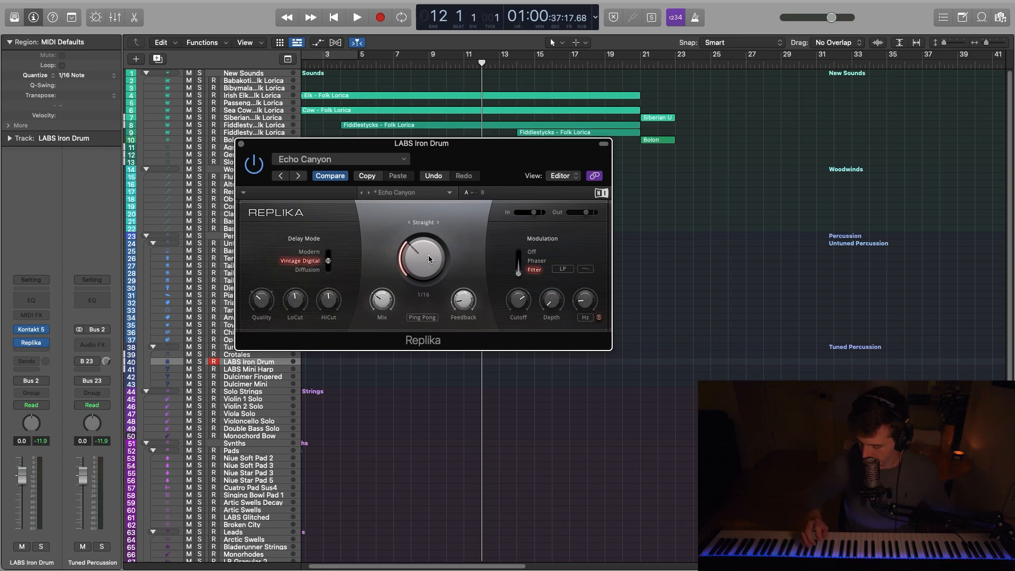
pyautogui.moveTo(429, 255); pyautogui.dragTo(429, 246)
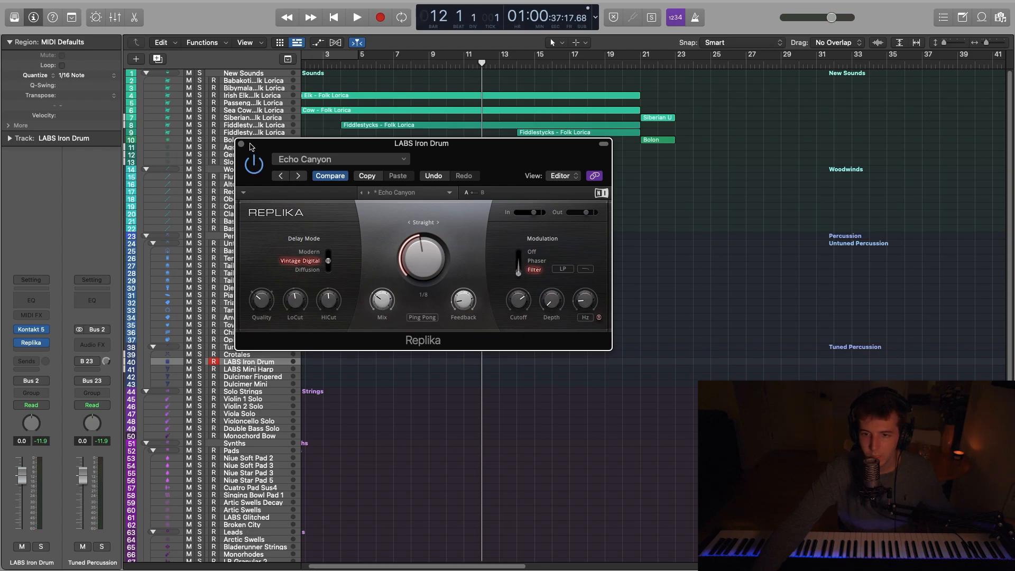
pyautogui.moveTo(518, 304)
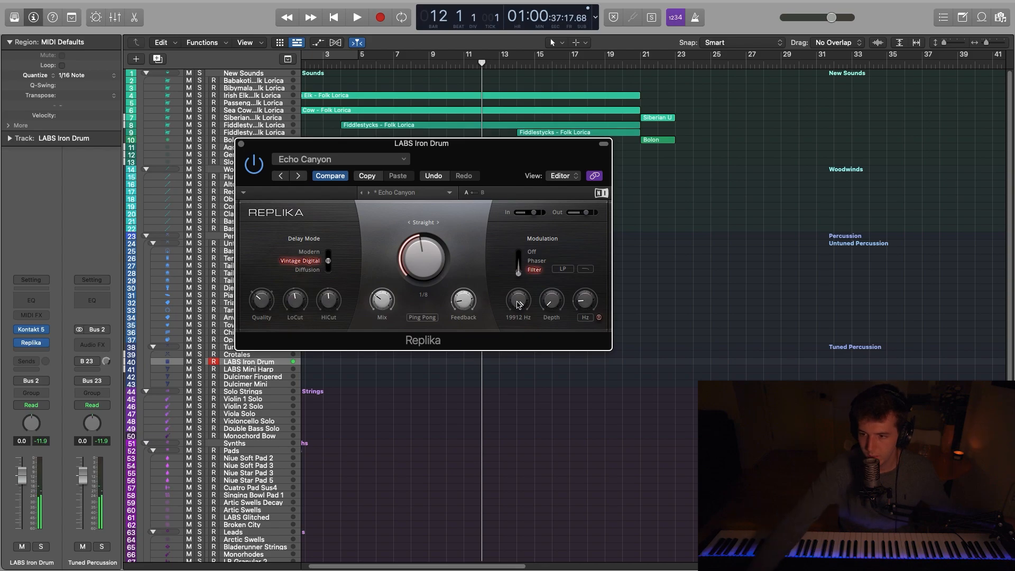
pyautogui.click(241, 144)
# Record a LABS Iron Drum part from about bar 9 to bar 21.
pyautogui.press(',')
pyautogui.press(',')
pyautogui.press(',')
pyautogui.press(',')
pyautogui.press(',')
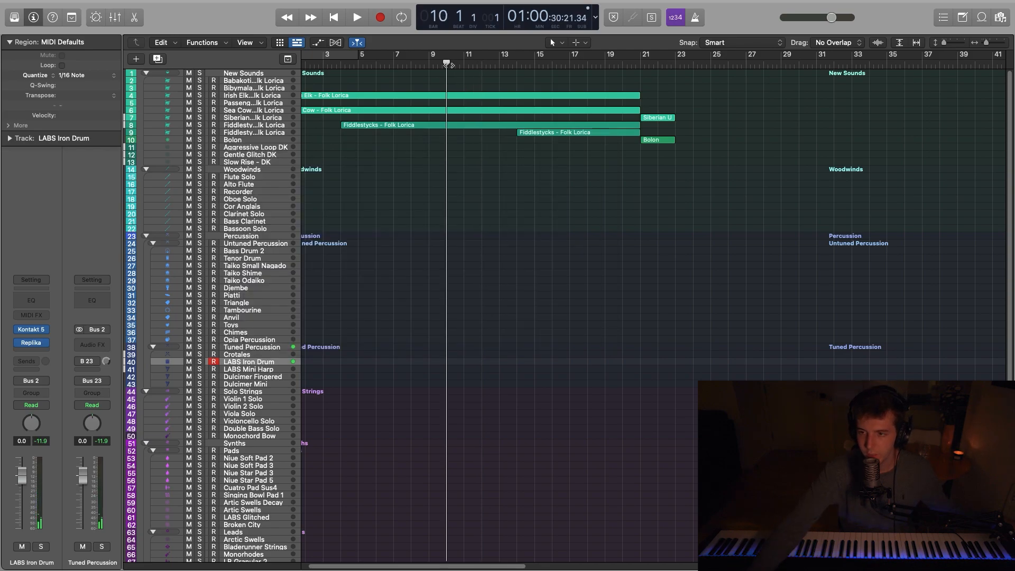
pyautogui.click(378, 21)
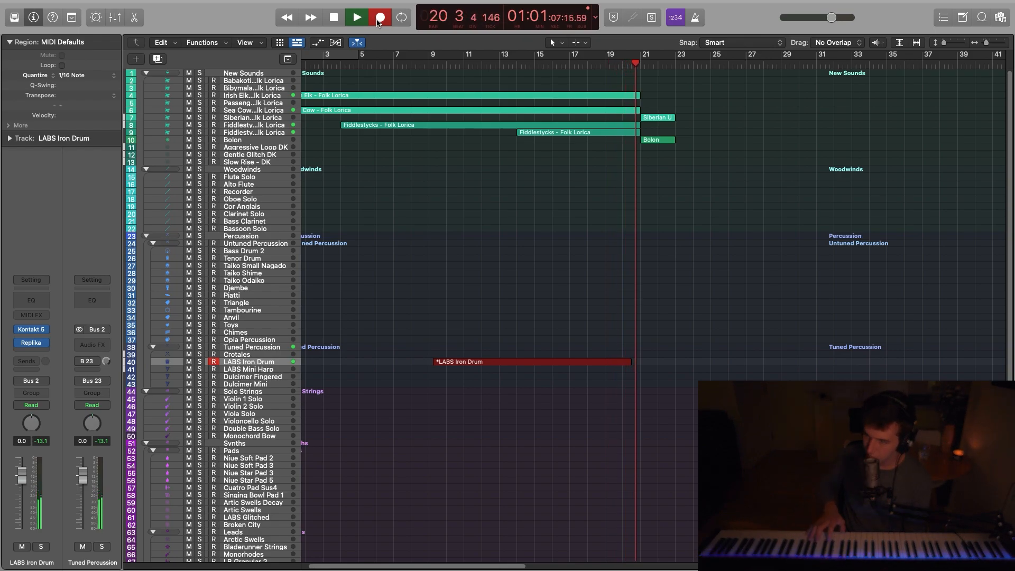
pyautogui.click(379, 21)
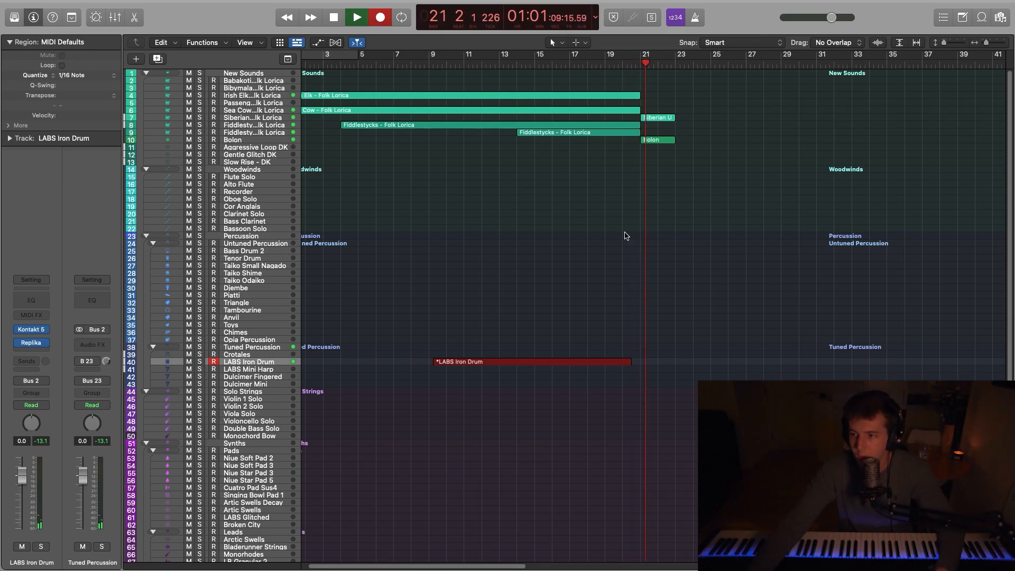
pyautogui.press('space')
# Extend the track 9 Fiddlestycks region to bar 23 and enlarge the project window to full screen.
pyautogui.moveTo(639, 133); pyautogui.dragTo(675, 135)
pyautogui.press('p')
pyautogui.click(602, 443)
pyautogui.click(620, 434)
pyautogui.click(641, 426)
pyautogui.press('4')
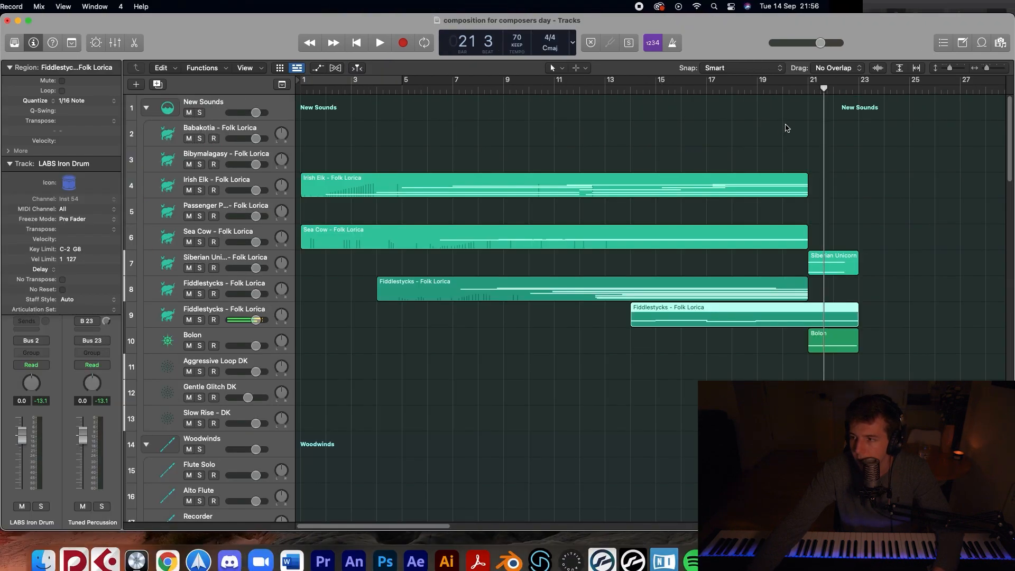
pyautogui.click(28, 22)
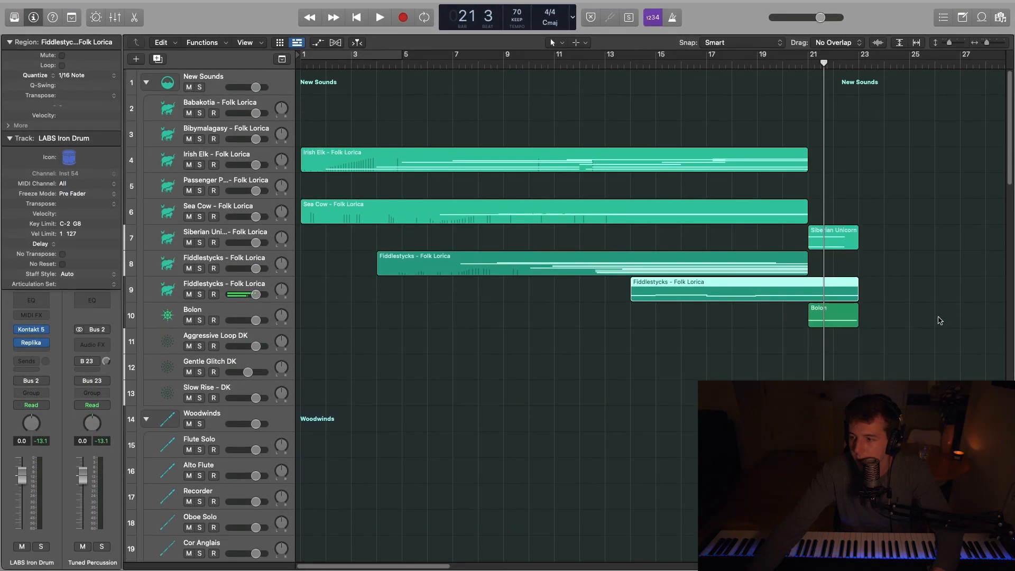
# Zoom out to more of the arrangement and play back the transition at bar 21.
pyautogui.moveTo(986, 42); pyautogui.dragTo(946, 42)
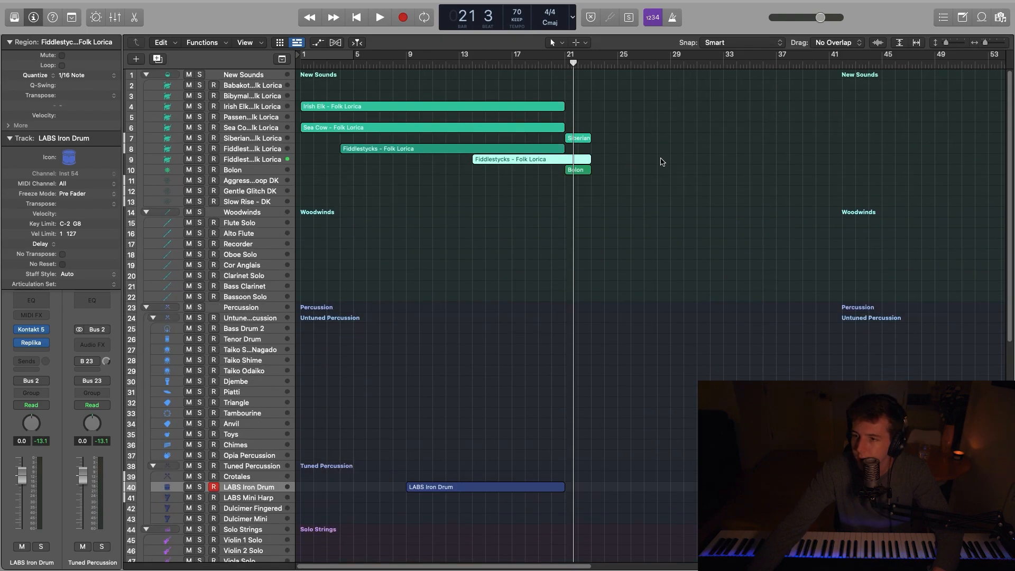
pyautogui.moveTo(571, 68); pyautogui.dragTo(564, 65)
pyautogui.press('space')
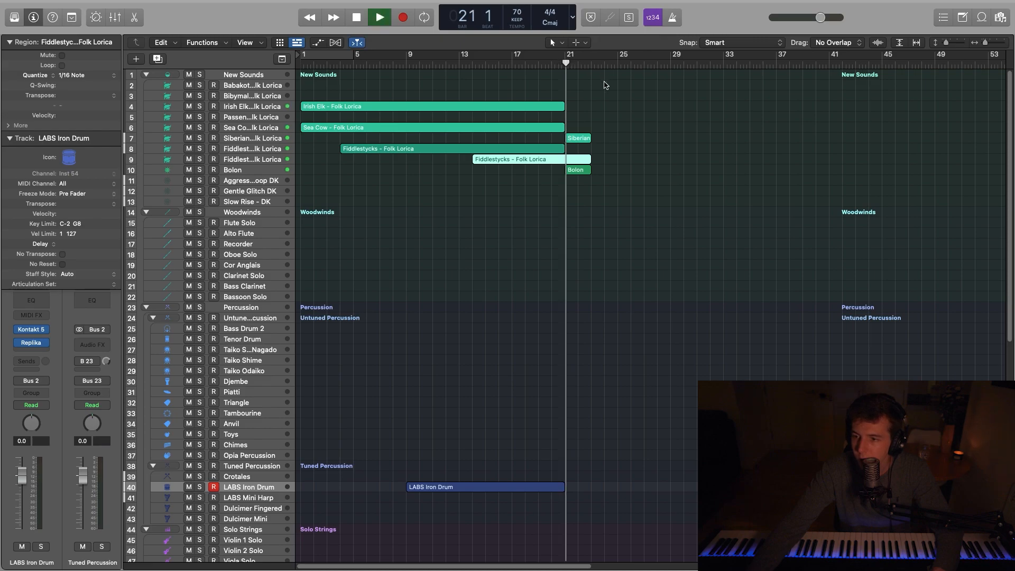
pyautogui.press('space')
pyautogui.press(',')
pyautogui.press('space')
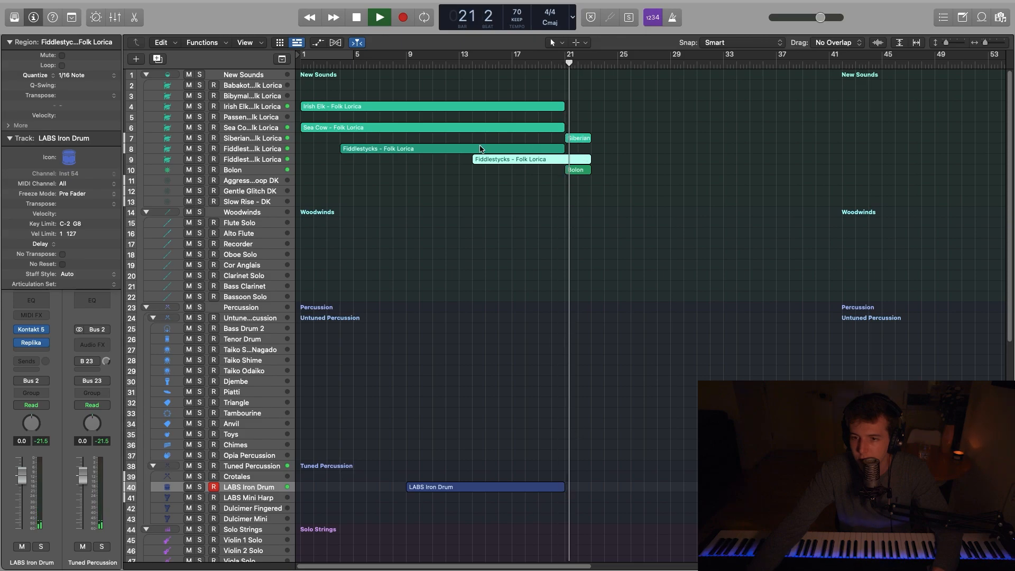
pyautogui.press('space')
# Record a Crotales part on its Tuned Percussion track from about bar 3 to bar 21.
pyautogui.scroll(-3, 508, 317)
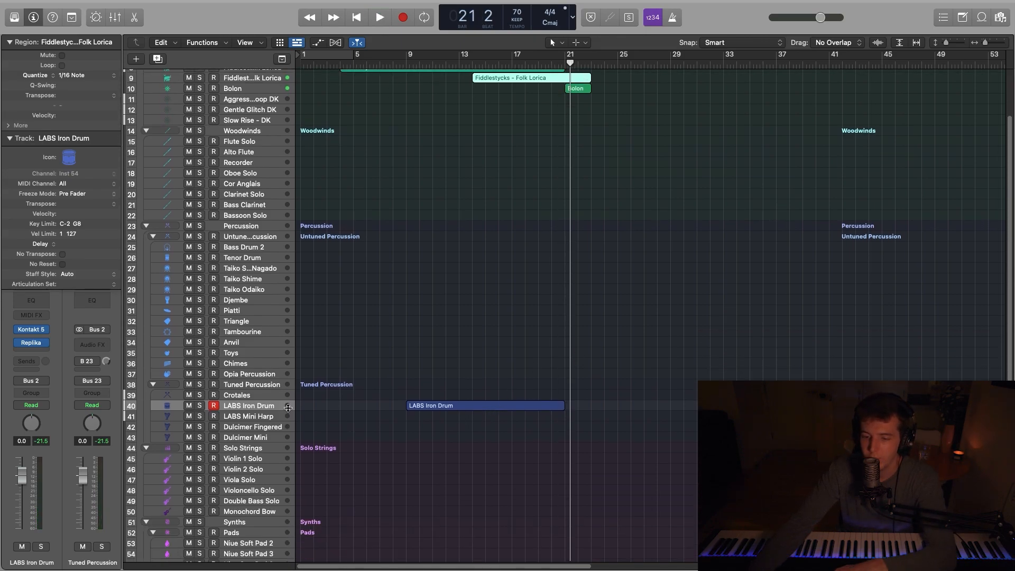
pyautogui.click(313, 399)
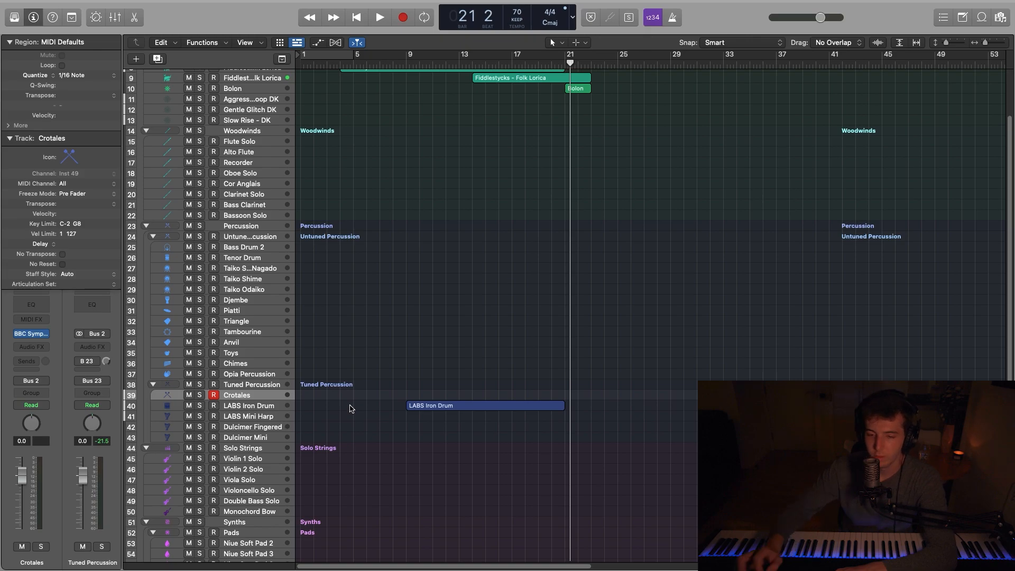
pyautogui.scroll(1, 475, 196)
pyautogui.scroll(5, 475, 196)
pyautogui.moveTo(407, 62); pyautogui.dragTo(330, 62)
pyautogui.click(379, 17)
pyautogui.click(403, 19)
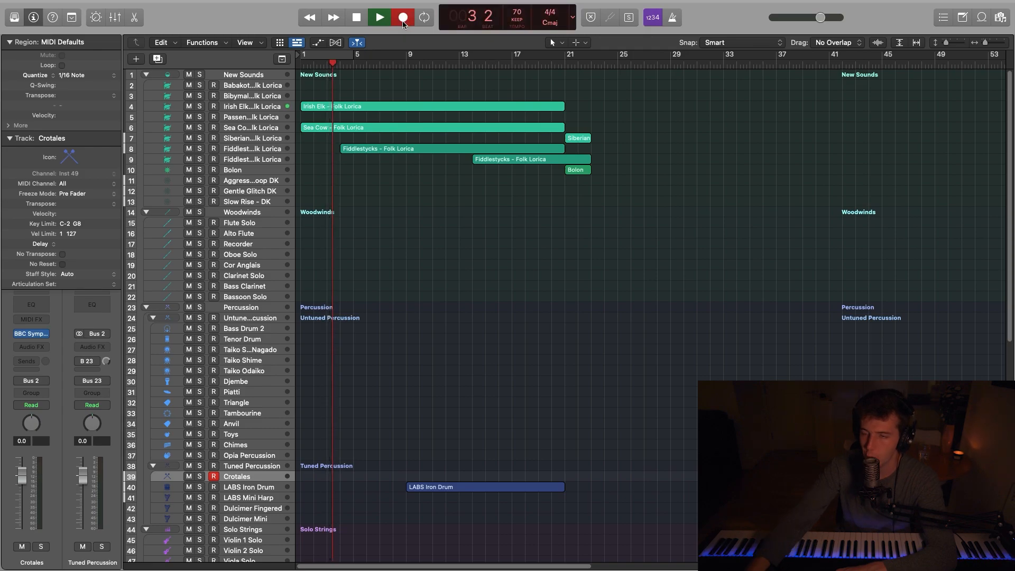
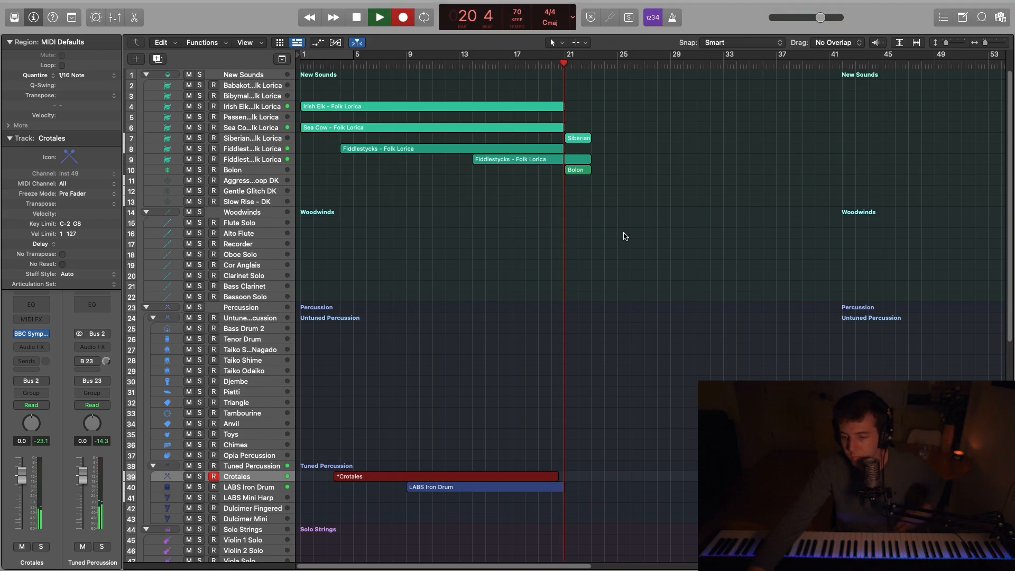
pyautogui.press('space')
pyautogui.click(608, 452)
# Audition the LABS Mini Harp, Dulcimer Fingered, Dulcimer Mini and Monochord Bow tracks.
pyautogui.scroll(-2, 277, 495)
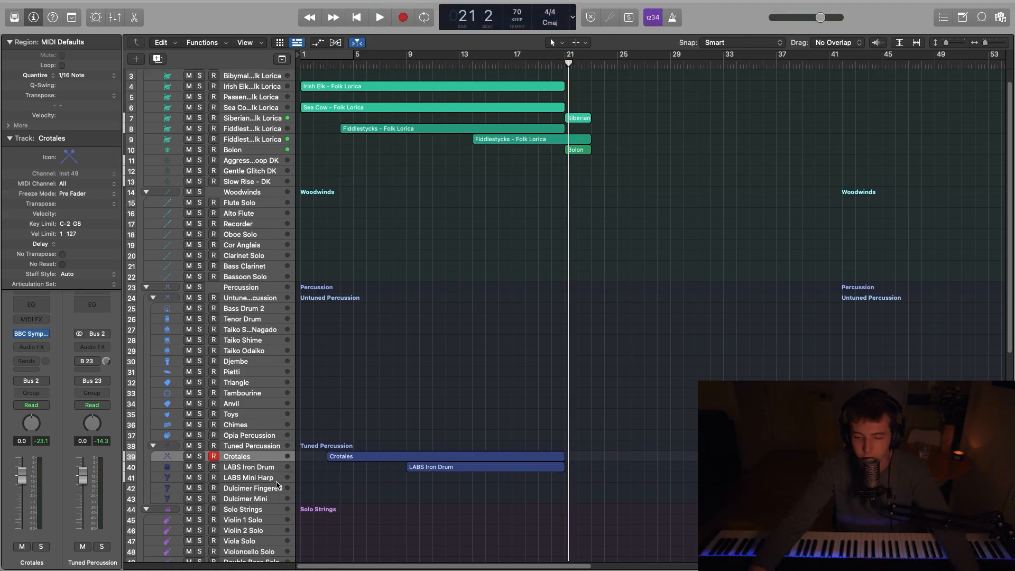
pyautogui.click(248, 477)
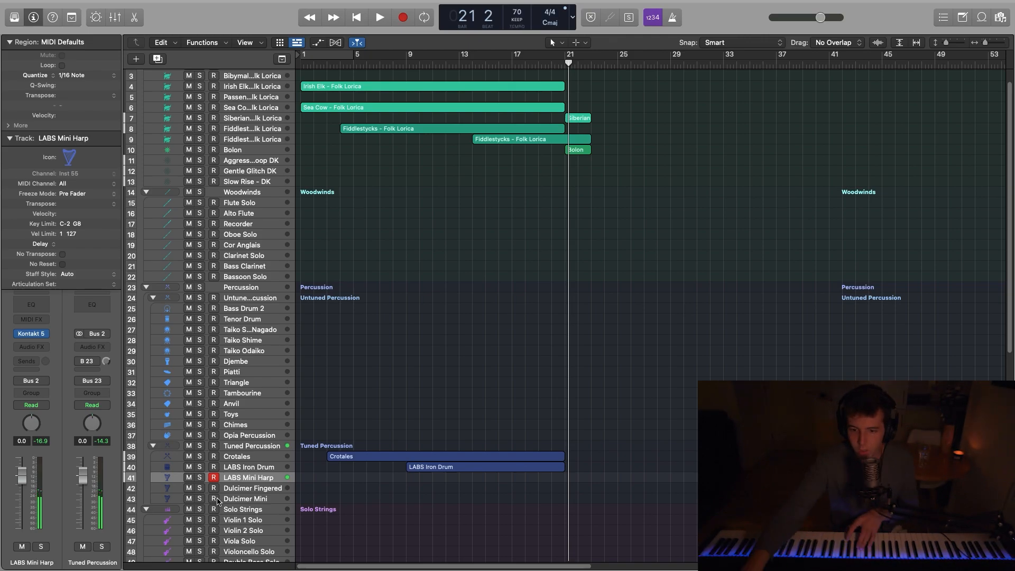
pyautogui.click(215, 491)
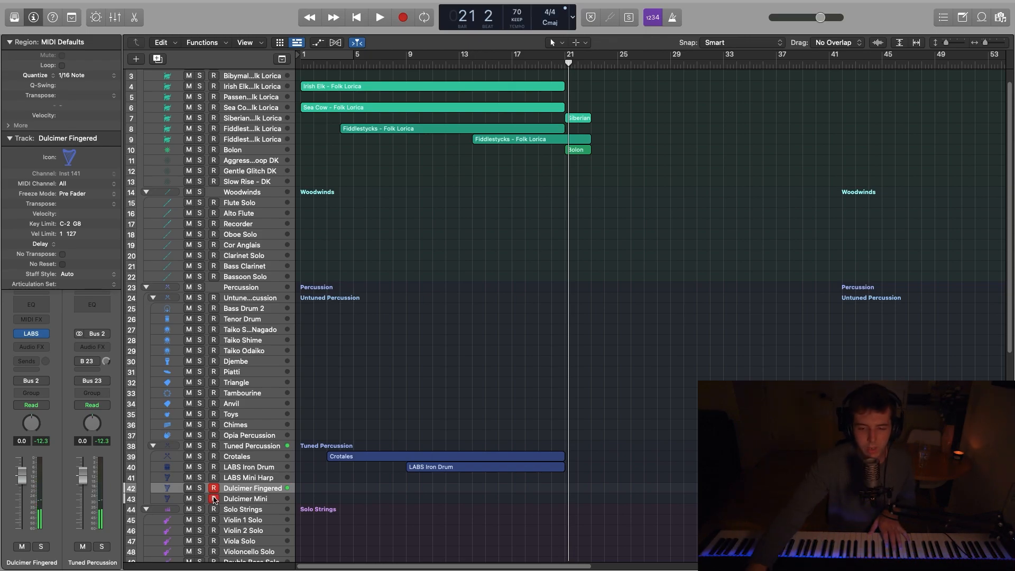
pyautogui.click(215, 498)
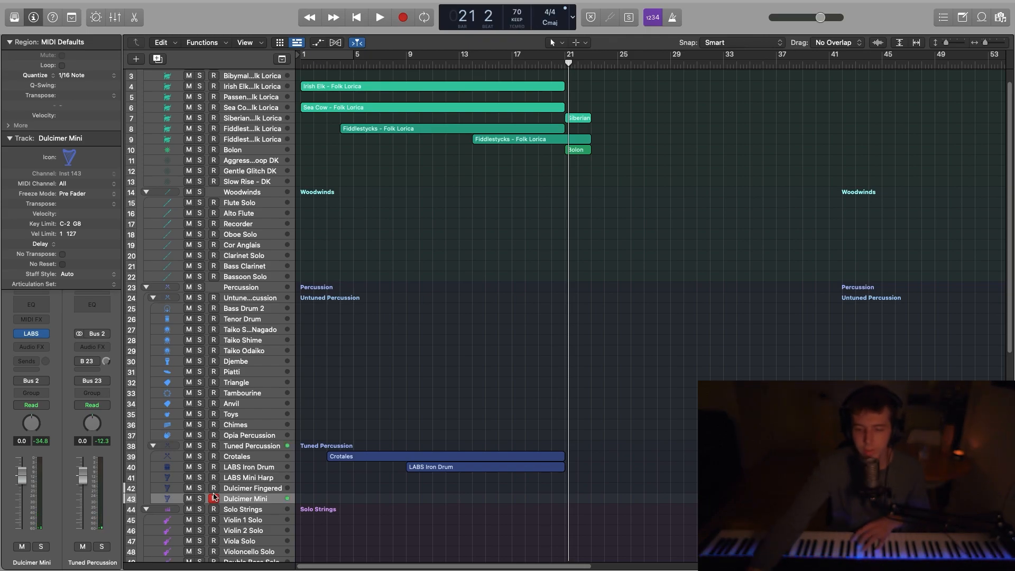
pyautogui.scroll(-5, 244, 490)
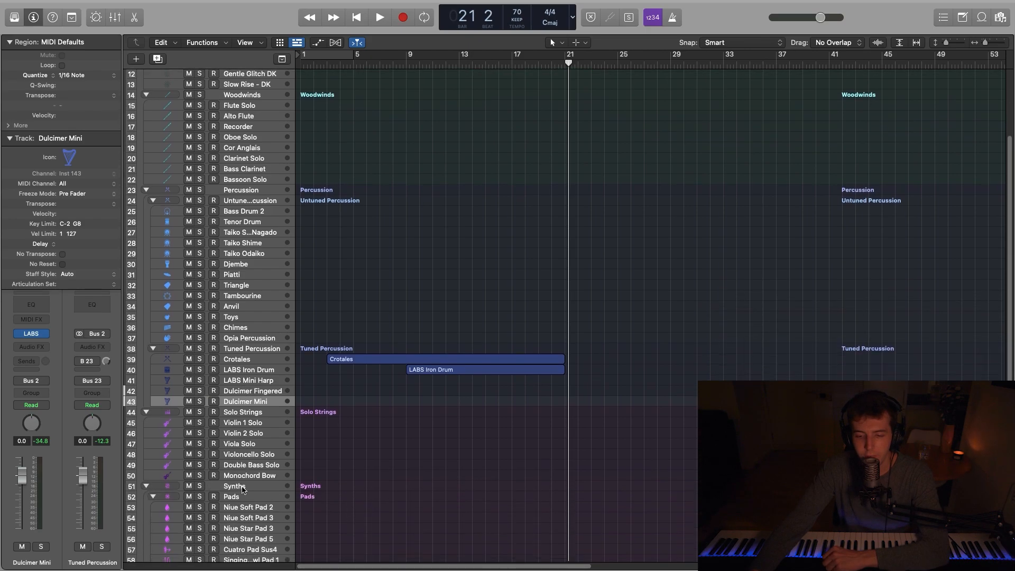
pyautogui.scroll(-3, 343, 441)
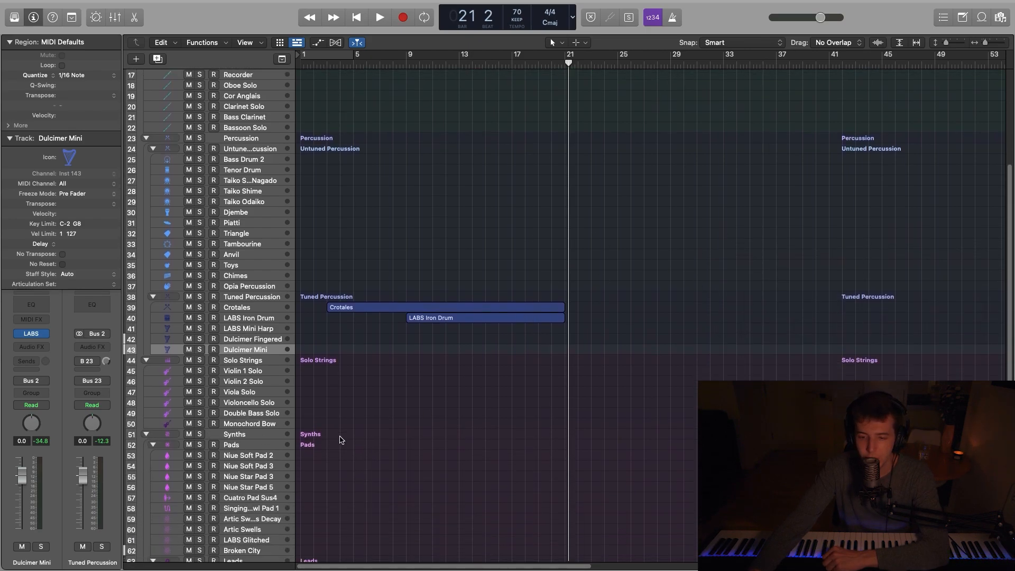
pyautogui.click(217, 388)
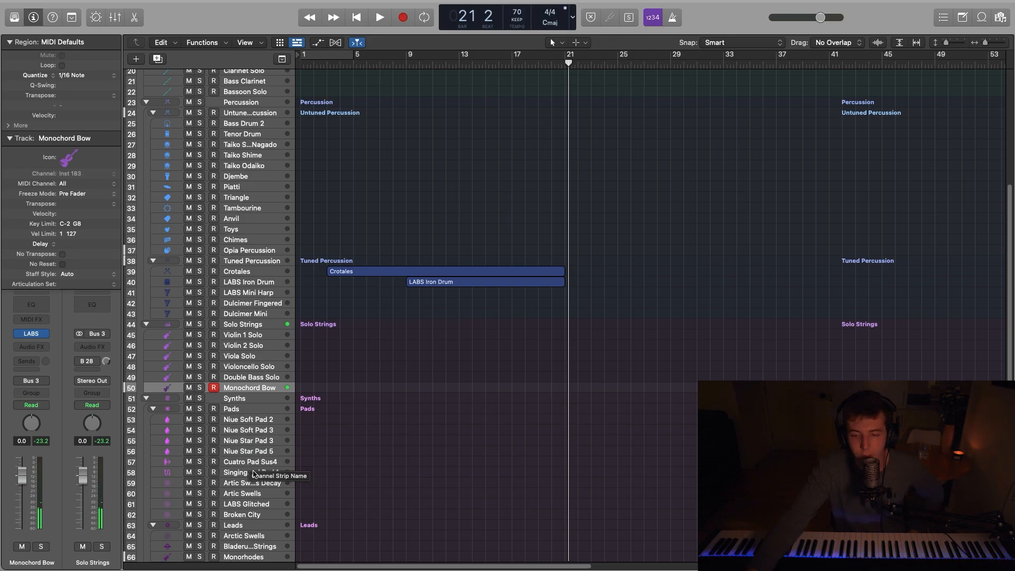
# Audition the synth pad tracks one by one, from Niue Soft Pad 2 through Artic Swells Decay.
pyautogui.click(248, 420)
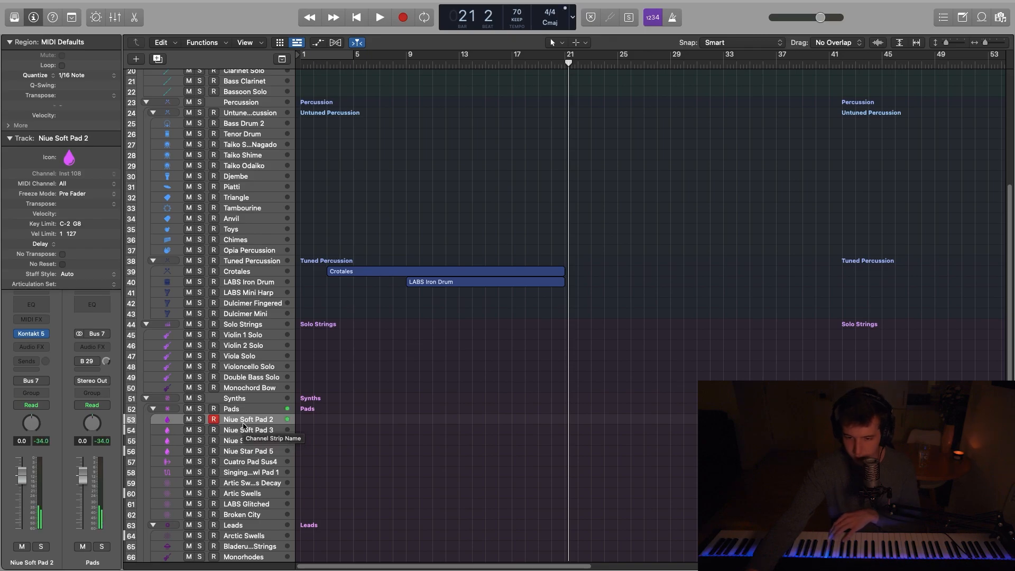
pyautogui.click(218, 432)
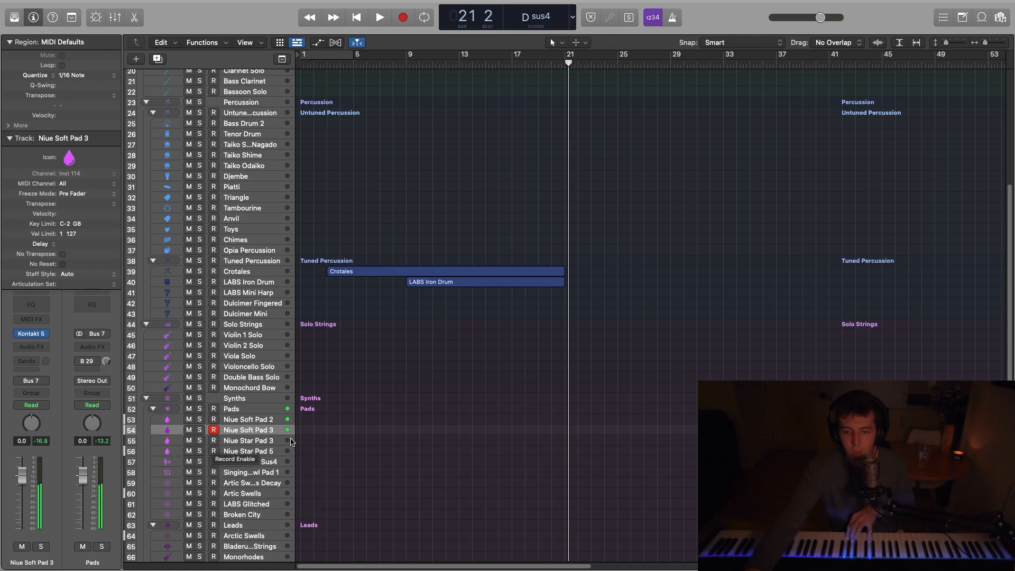
pyautogui.click(238, 441)
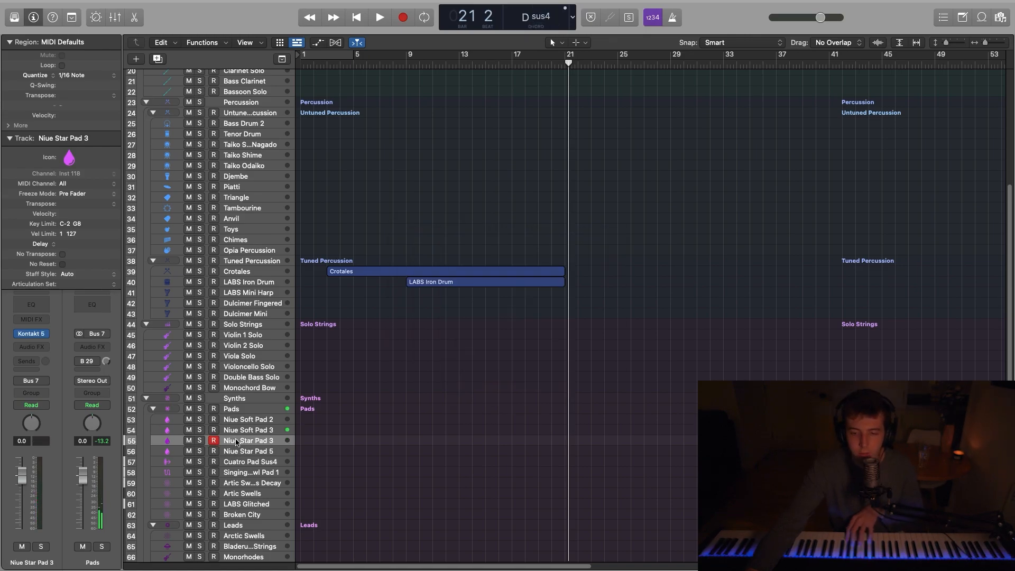
pyautogui.click(239, 453)
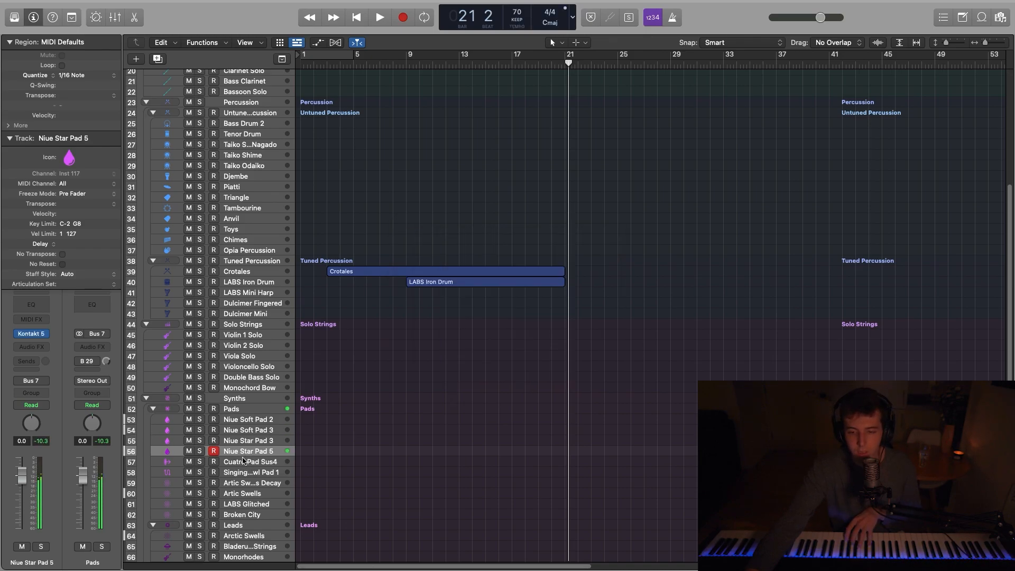
pyautogui.click(245, 460)
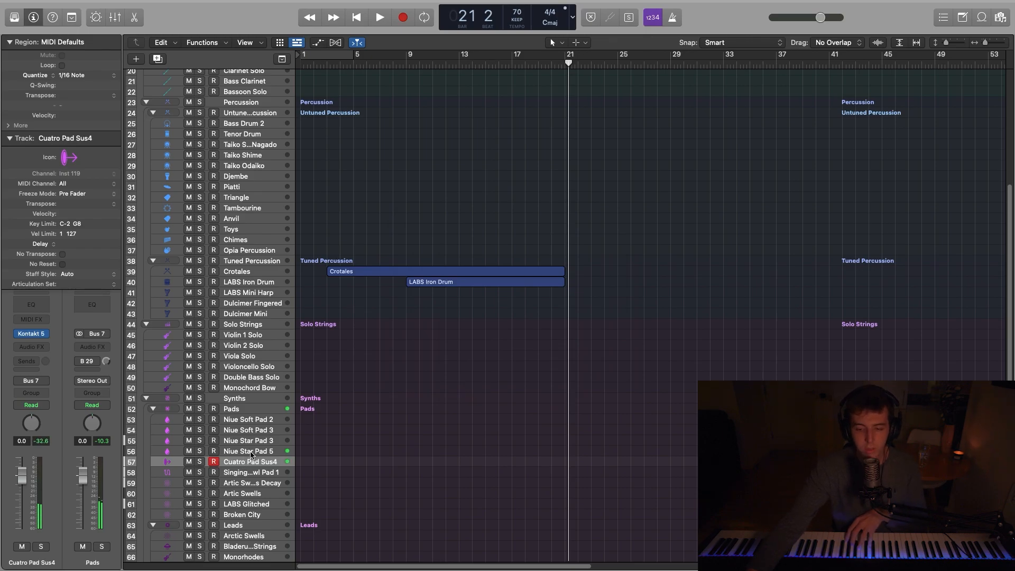
pyautogui.click(247, 471)
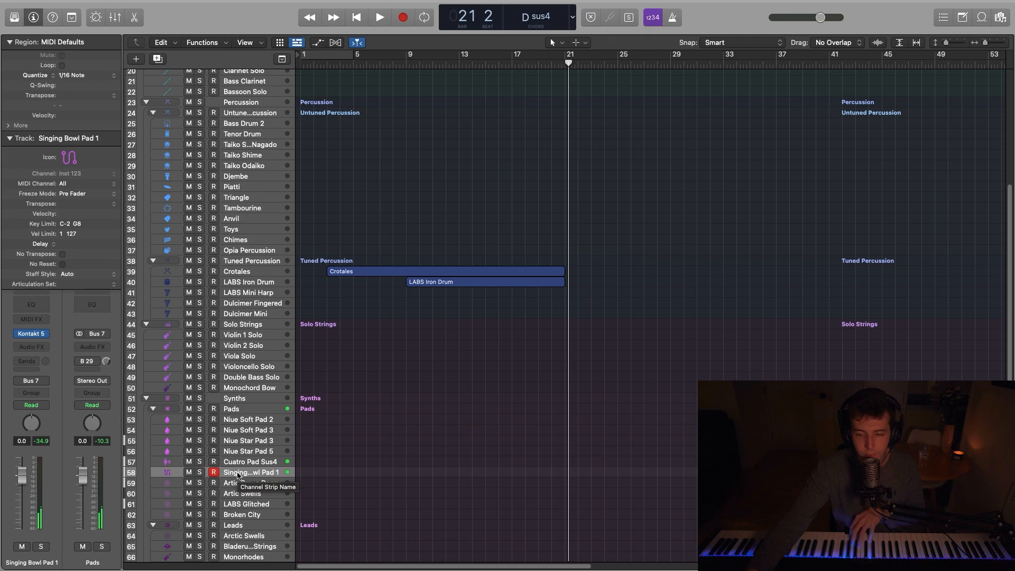
pyautogui.click(229, 484)
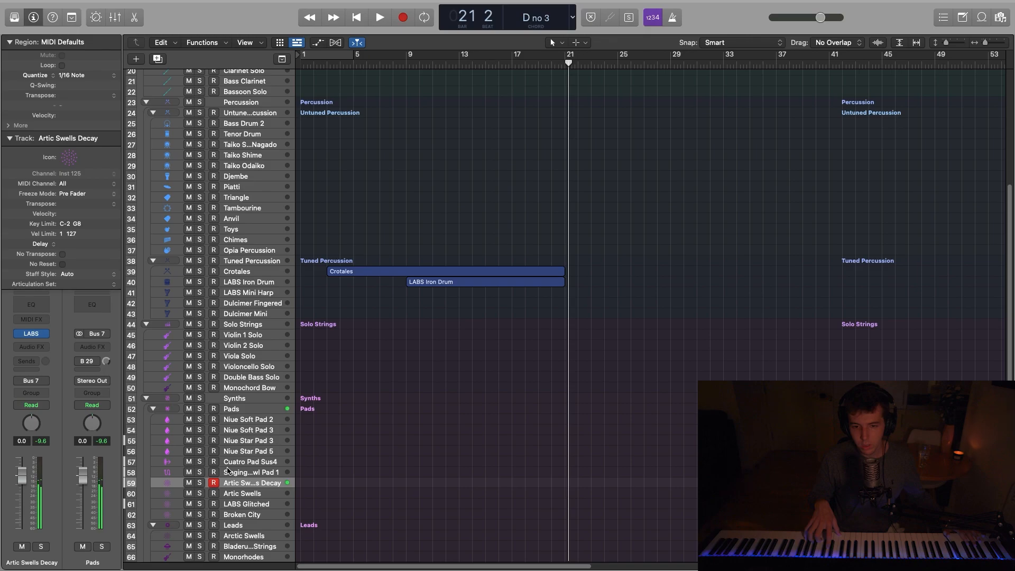
# Record an Artic Swells pad part on track 60 from about bar 20 to bar 23.
pyautogui.click(217, 491)
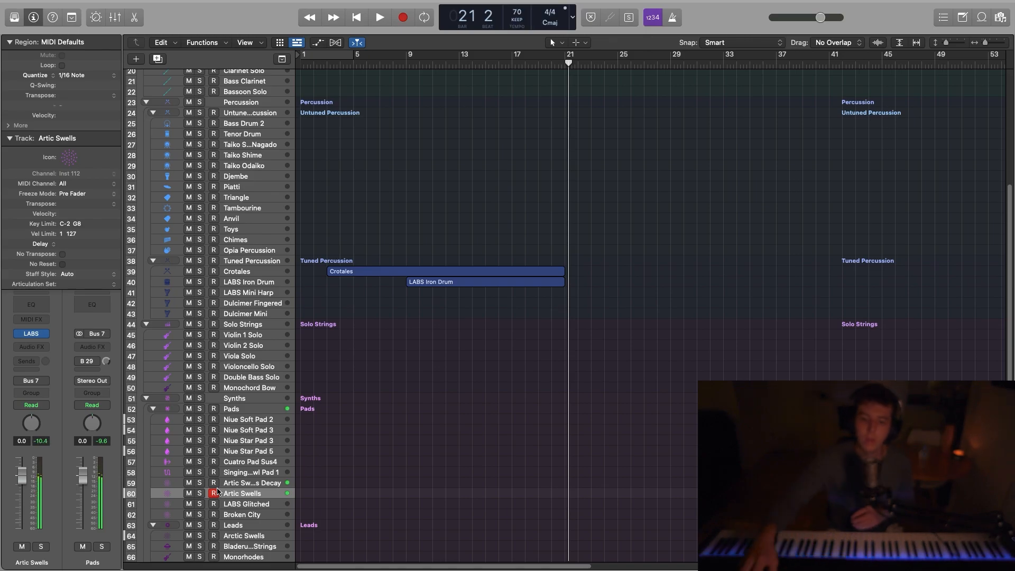
pyautogui.scroll(10, 460, 294)
pyautogui.moveTo(568, 75); pyautogui.dragTo(516, 67)
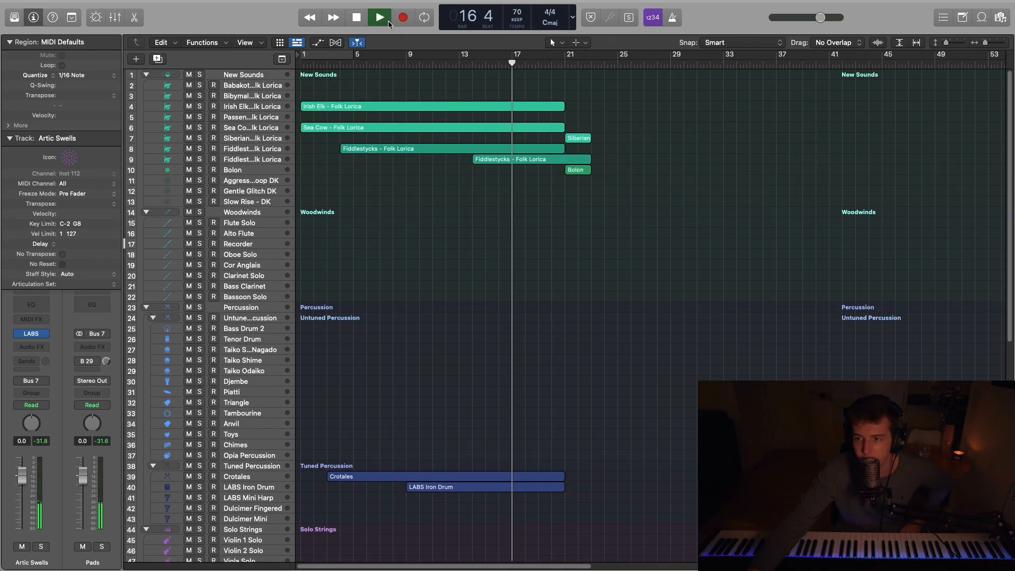
pyautogui.click(403, 17)
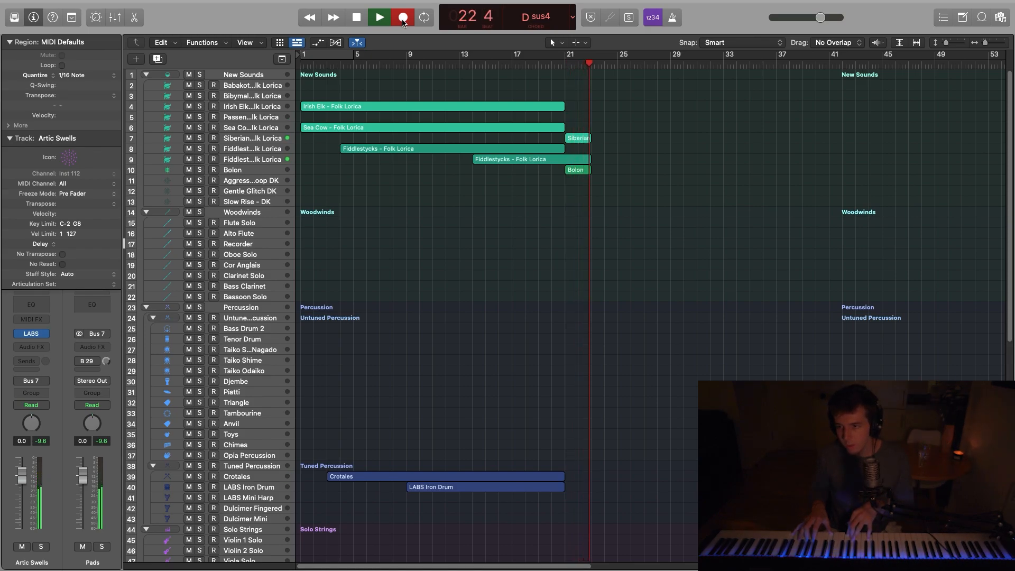
pyautogui.press('space')
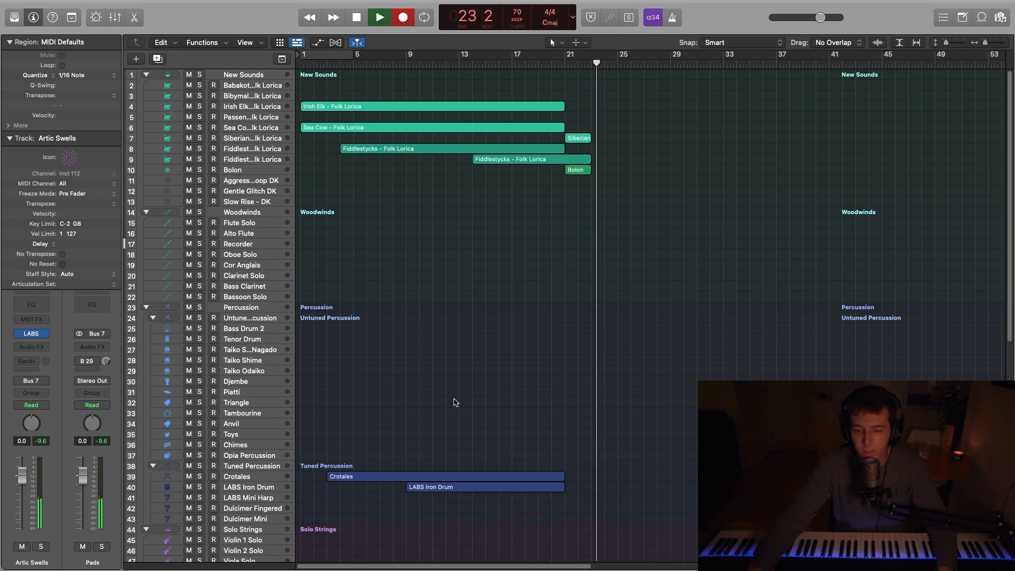
# Record an Artic Swells Decay part on track 59 from about bar 20 to bar 26.
pyautogui.scroll(-15, 458, 402)
pyautogui.click(257, 294)
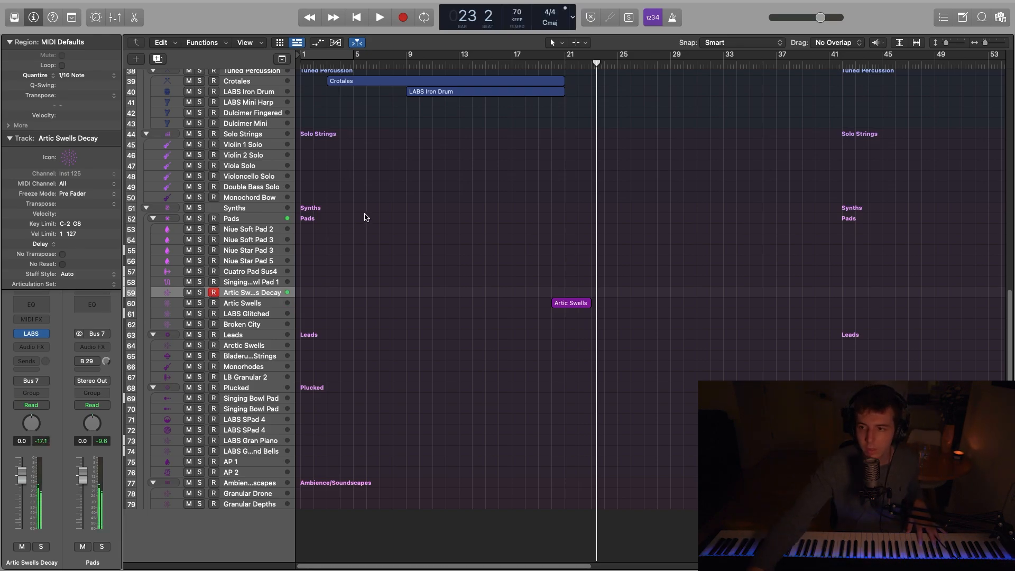
pyautogui.click(539, 64)
pyautogui.click(397, 23)
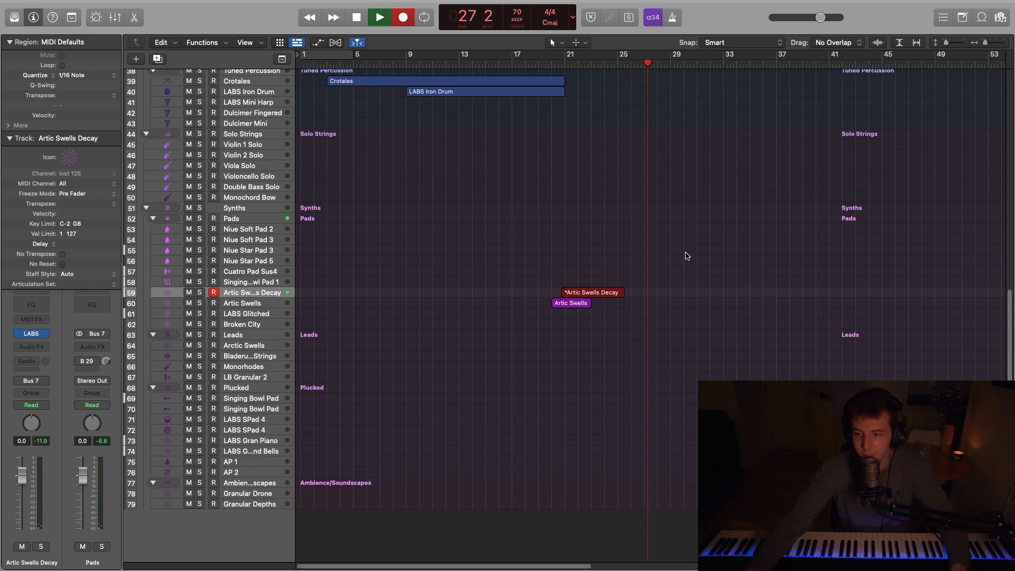
pyautogui.press('space')
pyautogui.moveTo(636, 312); pyautogui.dragTo(570, 296)
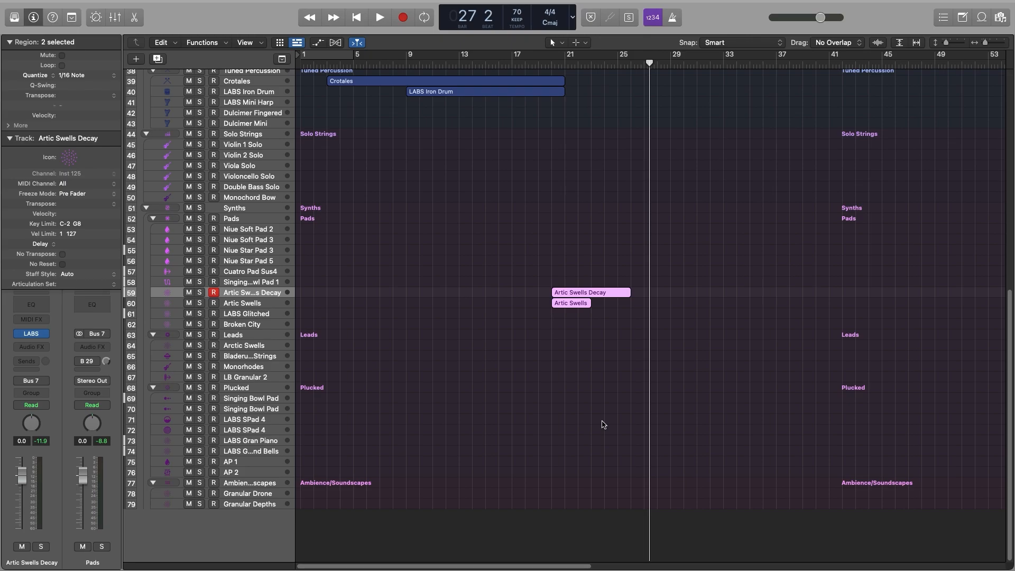
pyautogui.click(656, 347)
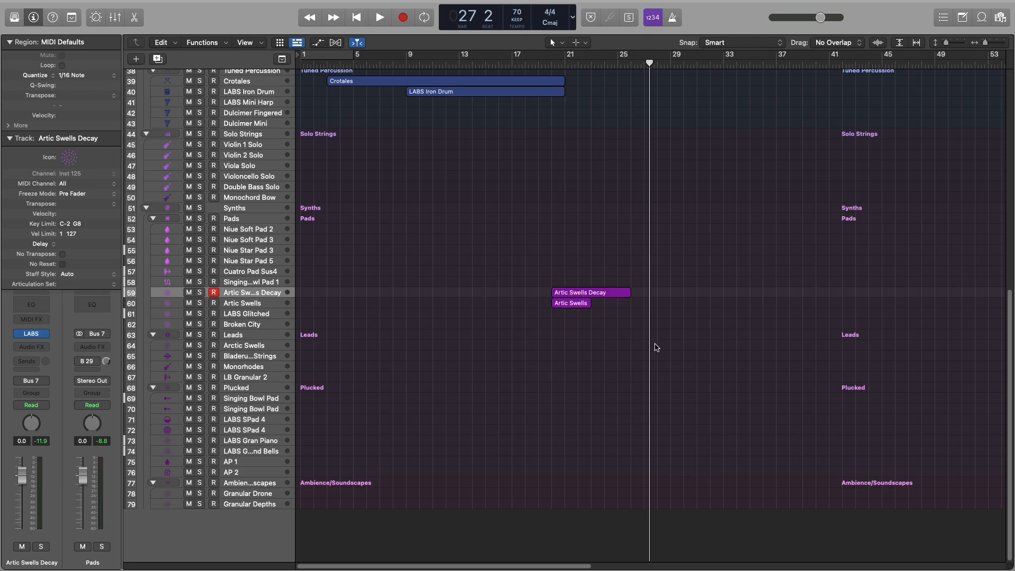
pyautogui.scroll(5, 657, 215)
pyautogui.scroll(-4, 609, 186)
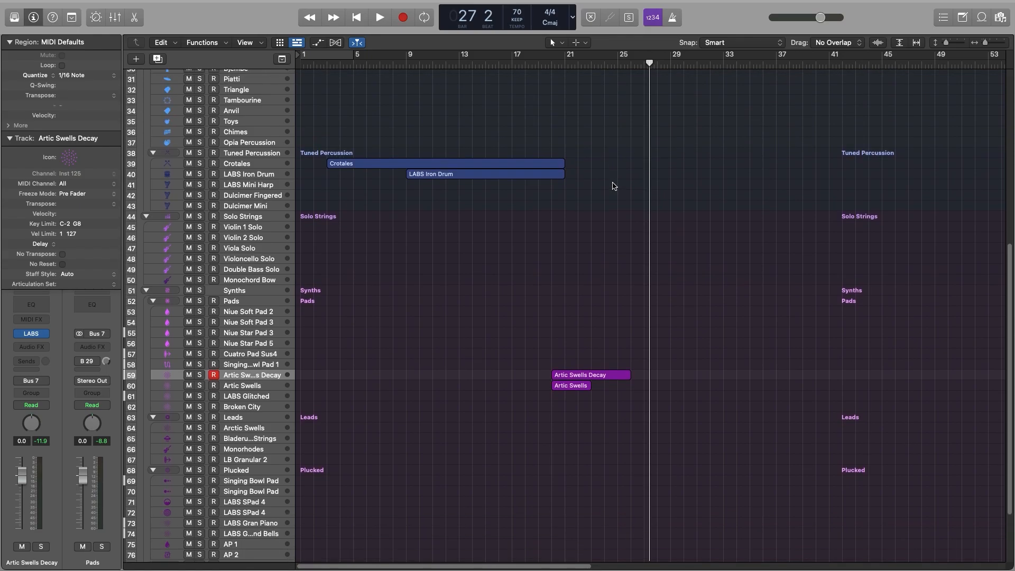
pyautogui.scroll(6, 621, 189)
pyautogui.scroll(-6, 623, 191)
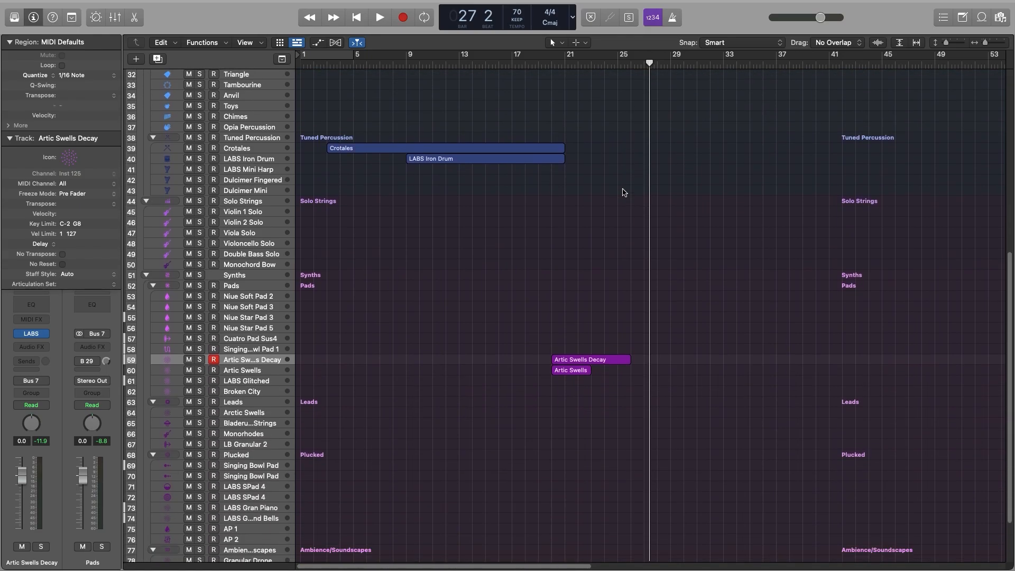
pyautogui.moveTo(648, 410); pyautogui.dragTo(631, 241)
# Play the Artic Swells and Artic Swells Decay regions in solo from bar 20, and turn their solo off.
pyautogui.click(552, 65)
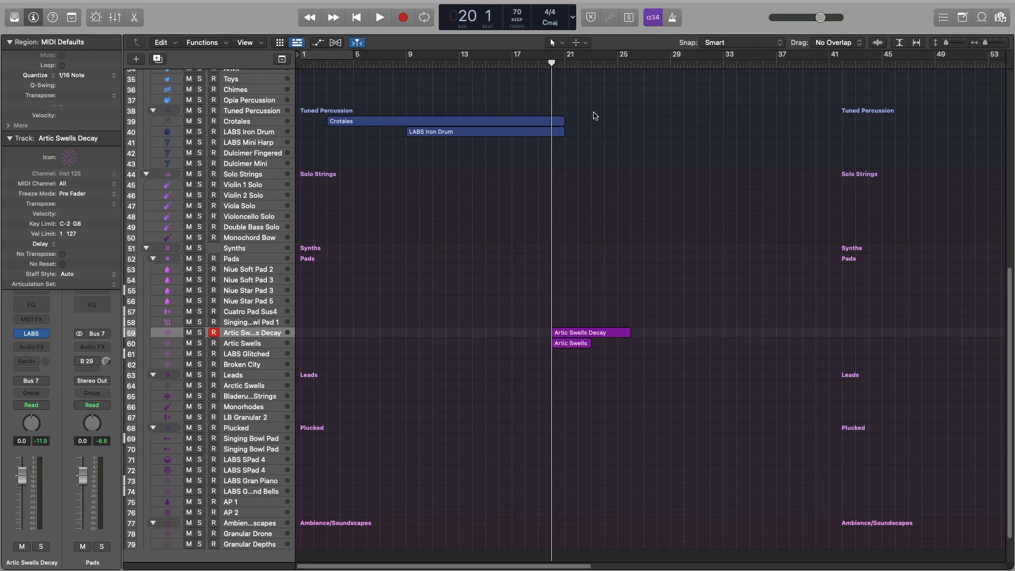
pyautogui.moveTo(572, 350); pyautogui.dragTo(573, 321)
pyautogui.click(644, 357)
pyautogui.moveTo(608, 351); pyautogui.dragTo(576, 321)
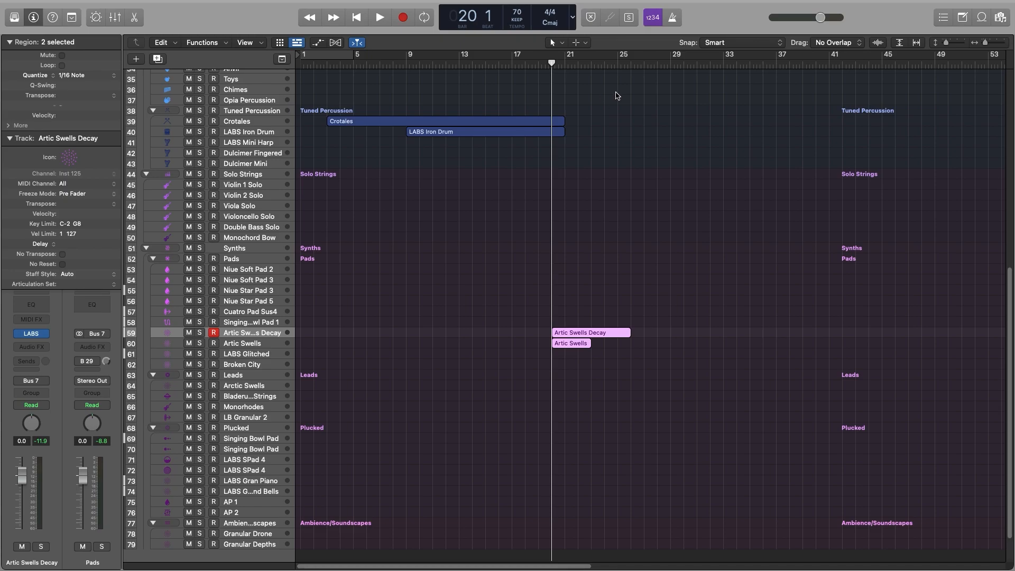
pyautogui.click(199, 334)
pyautogui.press('space')
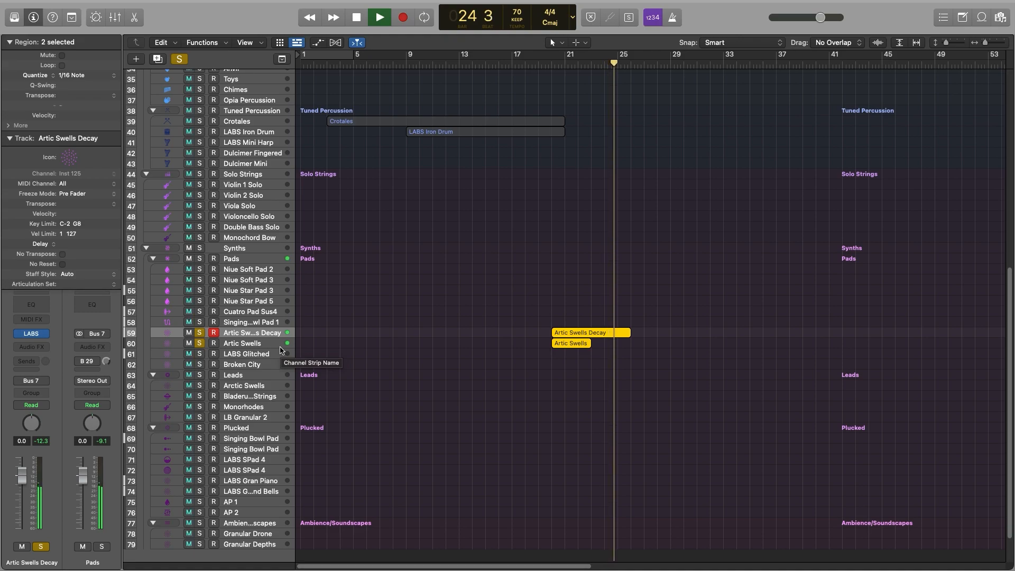
pyautogui.press('space')
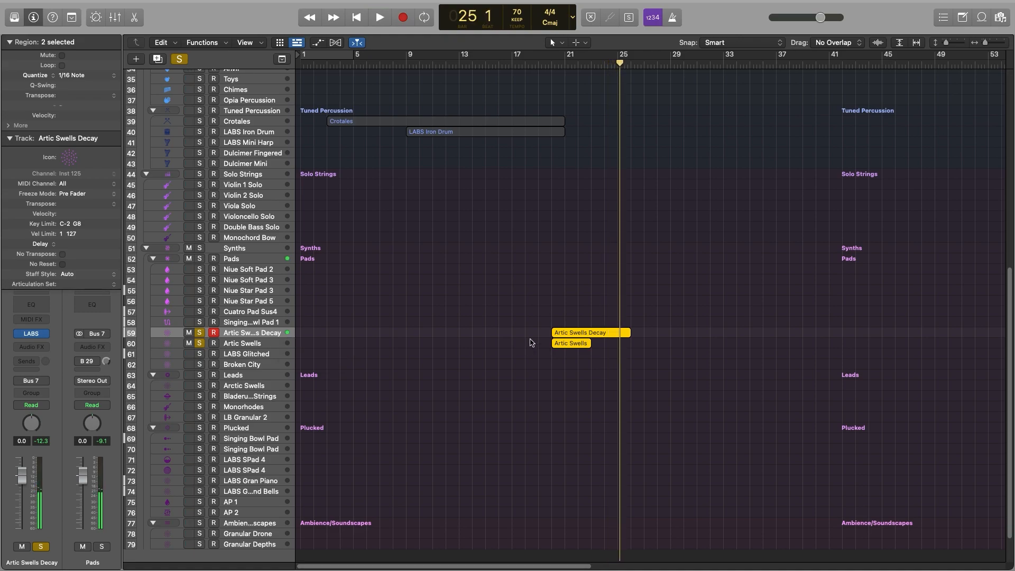
pyautogui.click(527, 346)
pyautogui.click(200, 336)
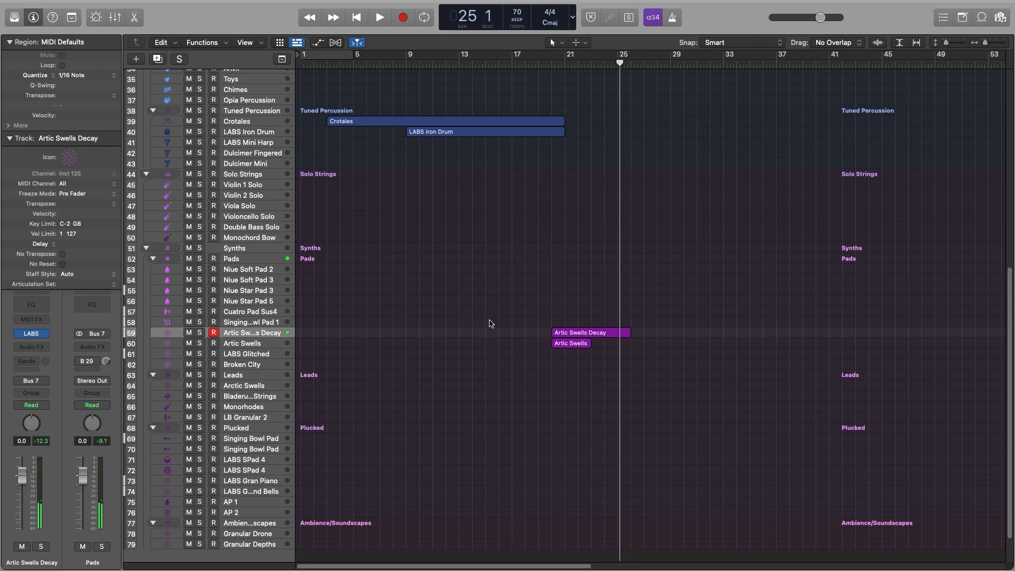
# Audition the Niue Soft Pad 3, Niue Star Pad 3, Niue Star Pad 5 and Niue Soft Pad 2 tracks.
pyautogui.scroll(10, 488, 321)
pyautogui.scroll(-6, 508, 356)
pyautogui.scroll(-4, 508, 357)
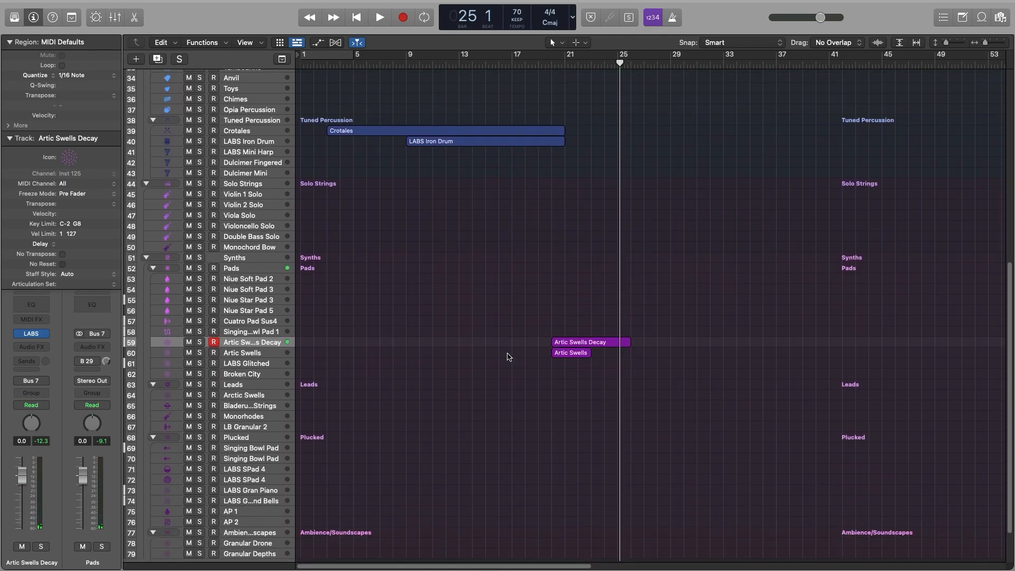
pyautogui.click(270, 292)
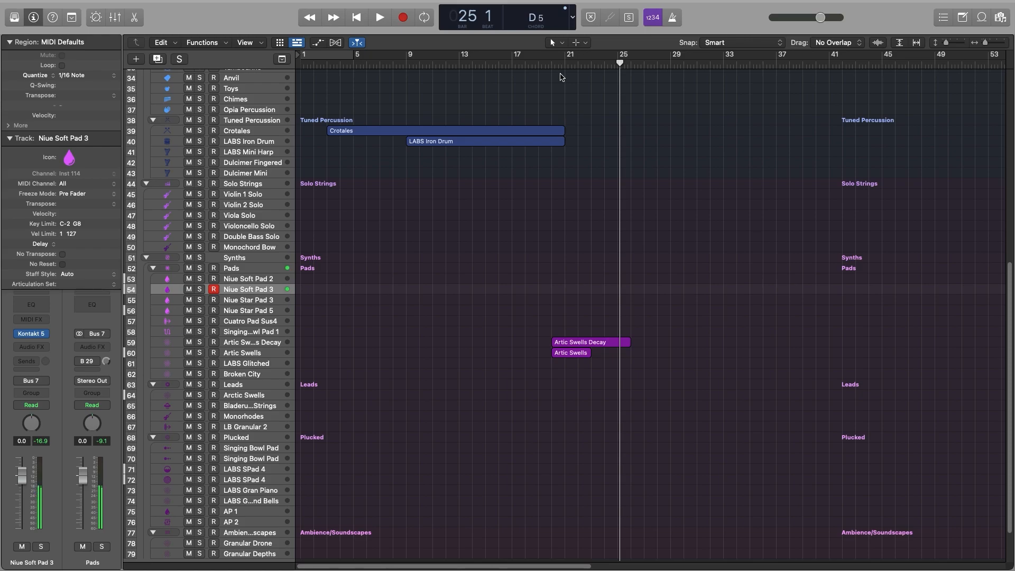
pyautogui.click(275, 301)
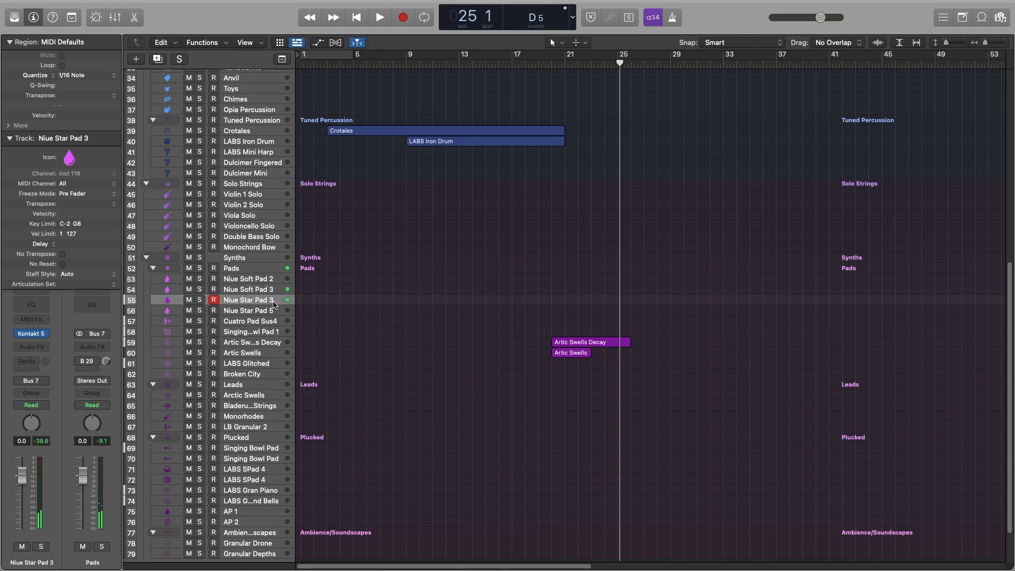
pyautogui.click(270, 313)
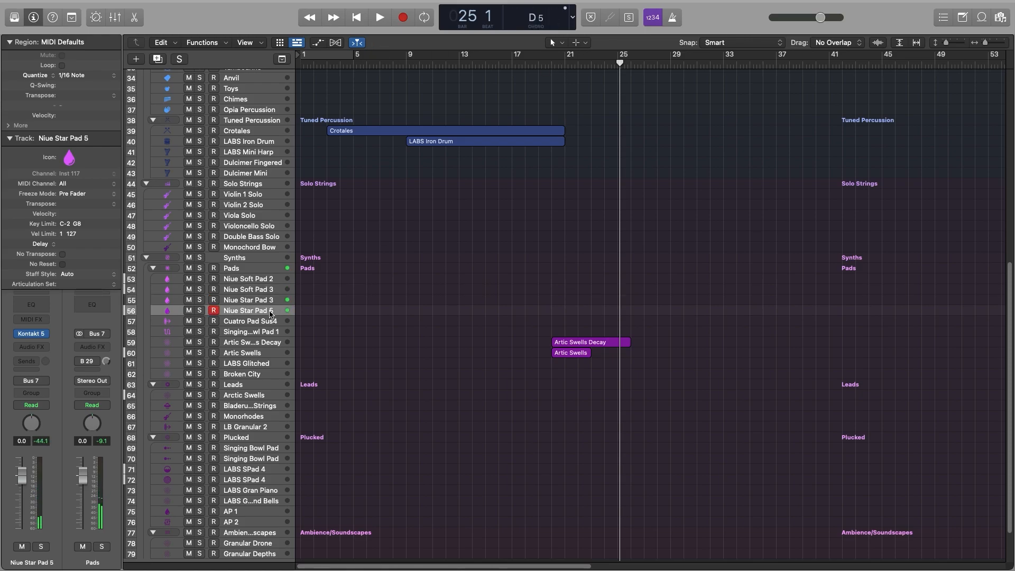
pyautogui.click(247, 281)
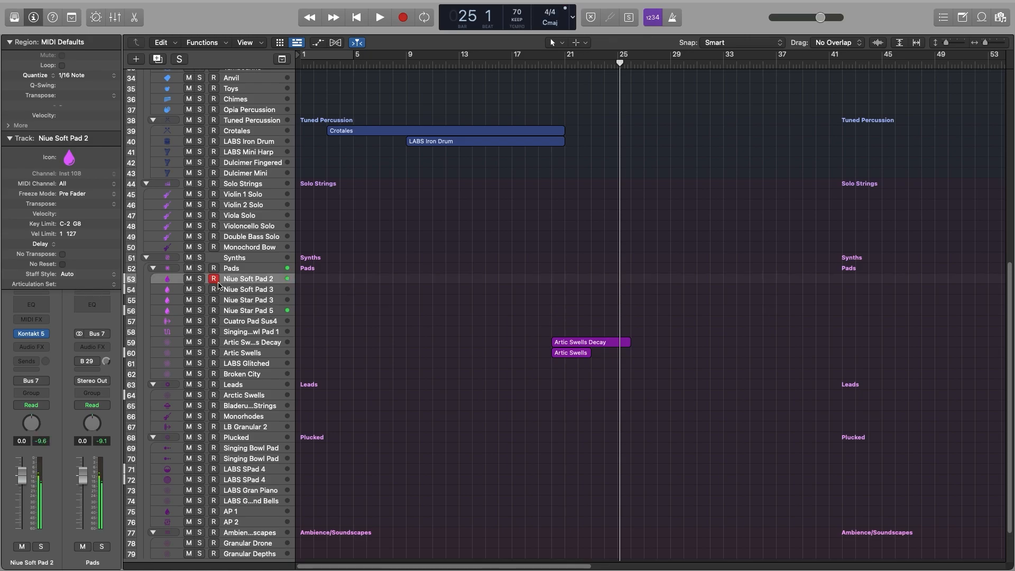
# Record a chord on the Niue Soft Pad 3 track from bar 21 to bar 24.
pyautogui.click(218, 286)
pyautogui.click(526, 63)
pyautogui.click(548, 64)
pyautogui.click(402, 18)
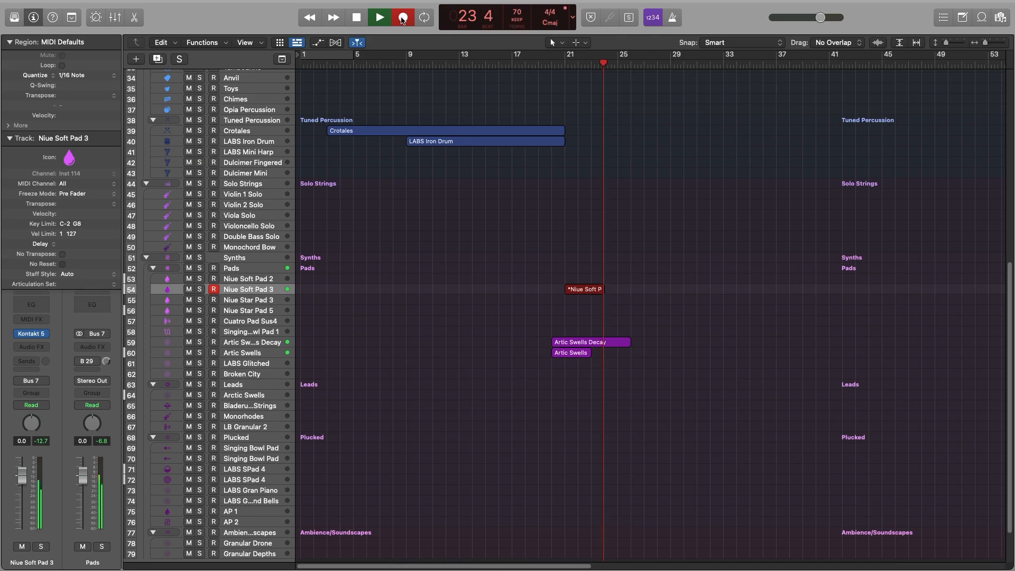
pyautogui.click(403, 17)
pyautogui.press('space')
# Delete the F3 note from the recorded Niue Soft Pad 3 region and lower the velocity of its two highest notes.
pyautogui.doubleClick(574, 291)
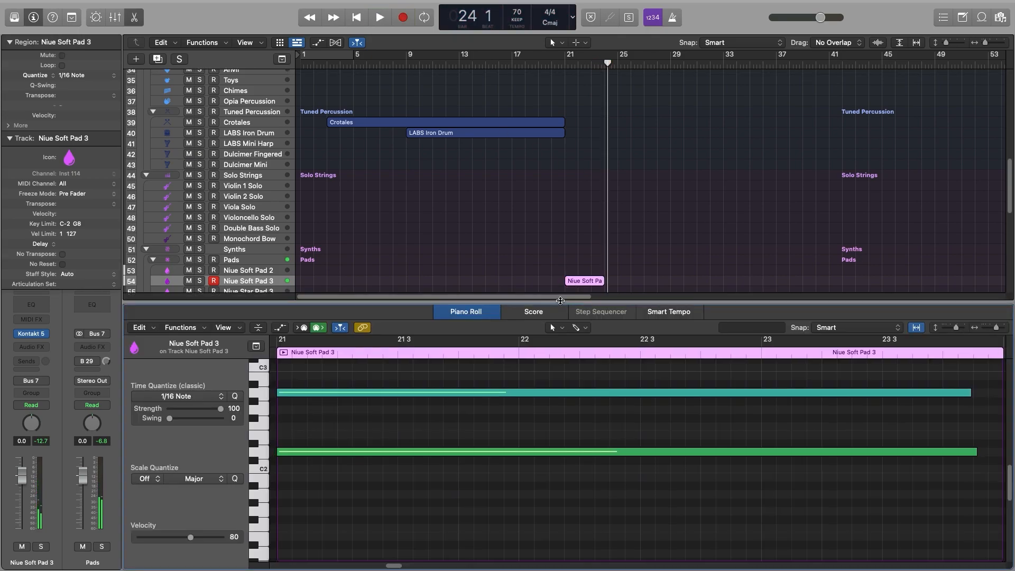
pyautogui.scroll(2, 386, 419)
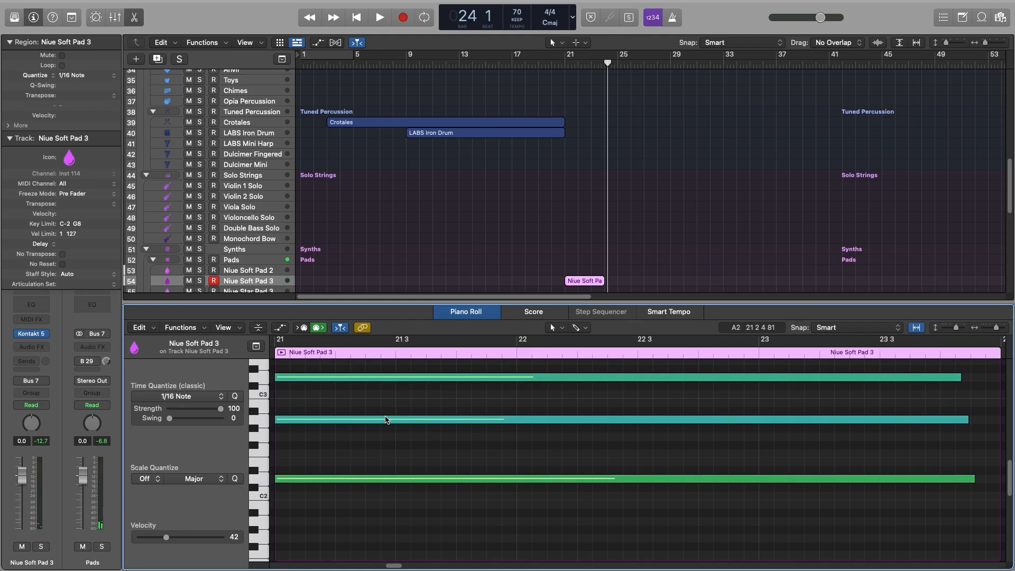
pyautogui.scroll(4, 386, 419)
pyautogui.click(318, 407)
pyautogui.press('Delete')
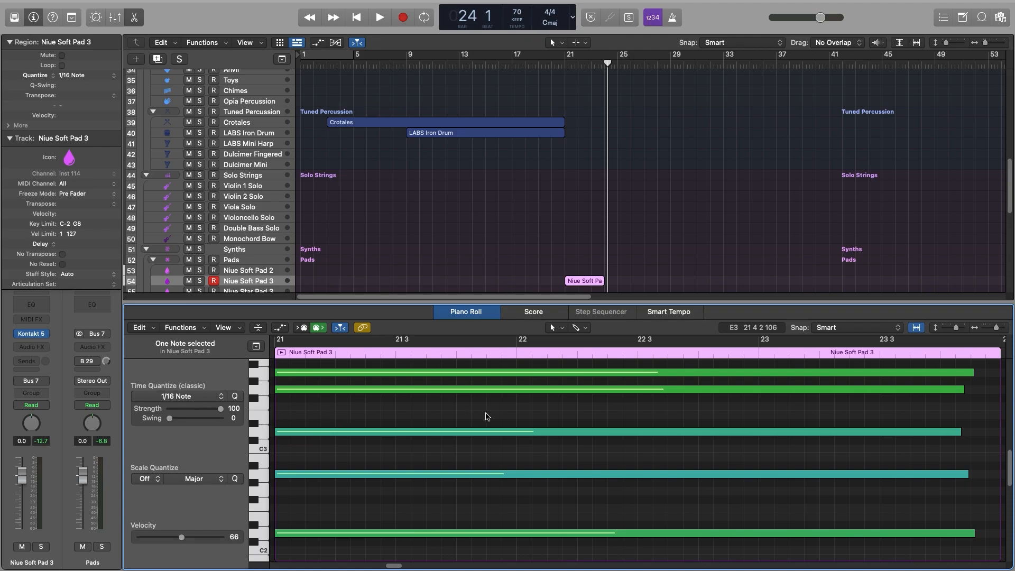
pyautogui.click(321, 432)
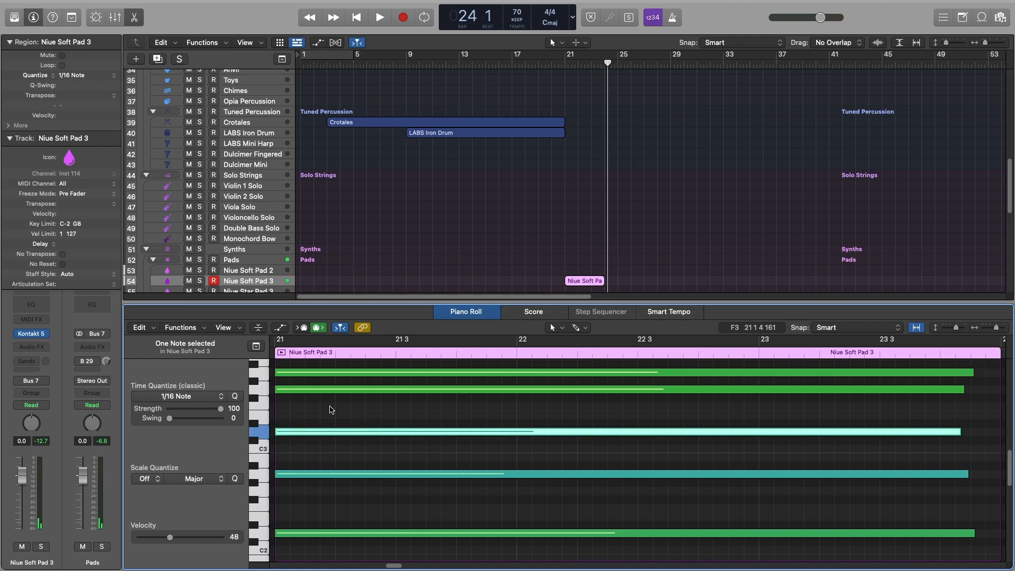
pyautogui.moveTo(331, 410); pyautogui.dragTo(310, 371)
pyautogui.moveTo(184, 537); pyautogui.dragTo(150, 537)
# Check the lower notes of the Niue Soft Pad 3 chord and play the passage briefly.
pyautogui.scroll(-3, 388, 473)
pyautogui.click(390, 479)
pyautogui.scroll(-5, 321, 463)
pyautogui.press('super+a')
pyautogui.click(389, 481)
pyautogui.press('space')
pyautogui.press('space')
# Close the Piano Roll and lower the Niue Soft Pad 3 track volume to -6.4 dB.
pyautogui.press('p')
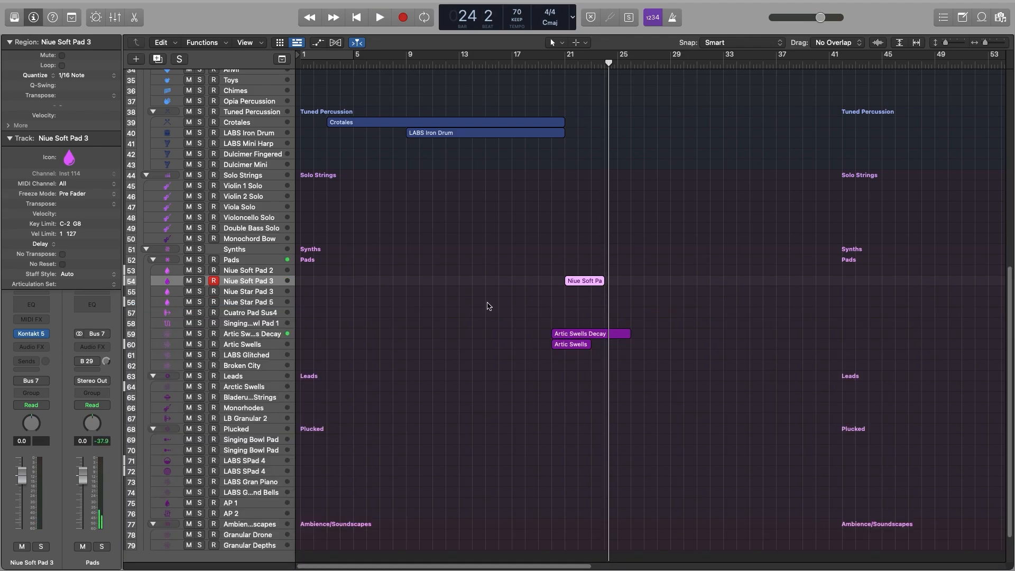
pyautogui.scroll(1, 432, 345)
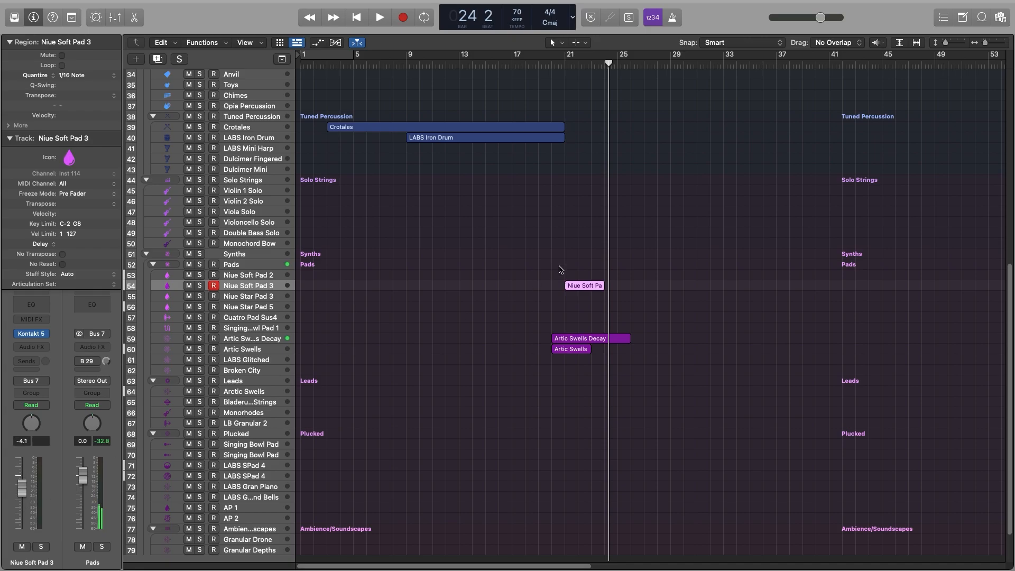
pyautogui.moveTo(22, 488); pyautogui.dragTo(22, 499)
pyautogui.click(545, 349)
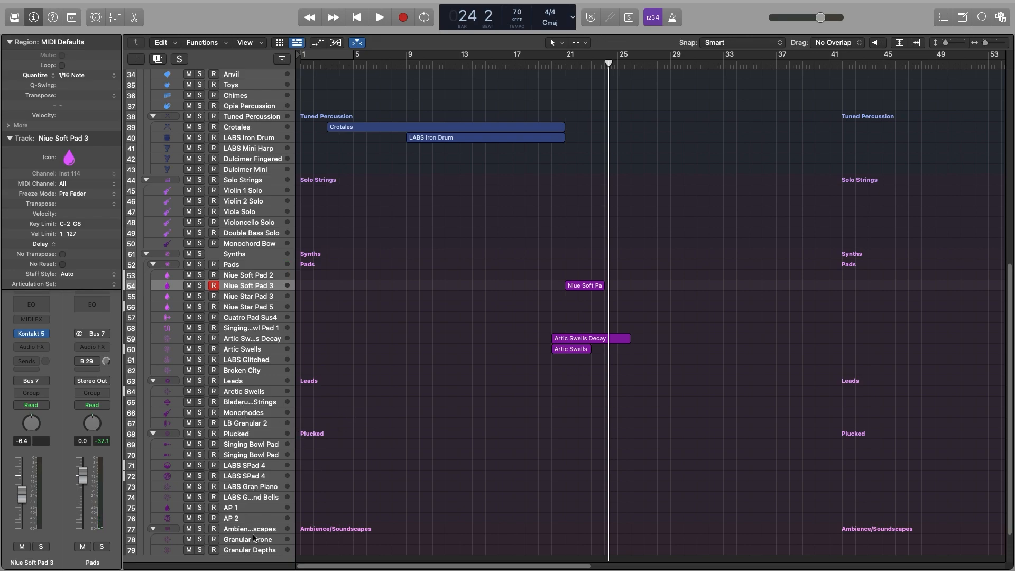
# Record-enable the Passenger Folk Lorica, LABS Iron Drum, Dulcimer Fingered and first Singing Bowl Pad tracks alongside Niue Soft Pad 3 and play them layered.
pyautogui.scroll(-2, 251, 542)
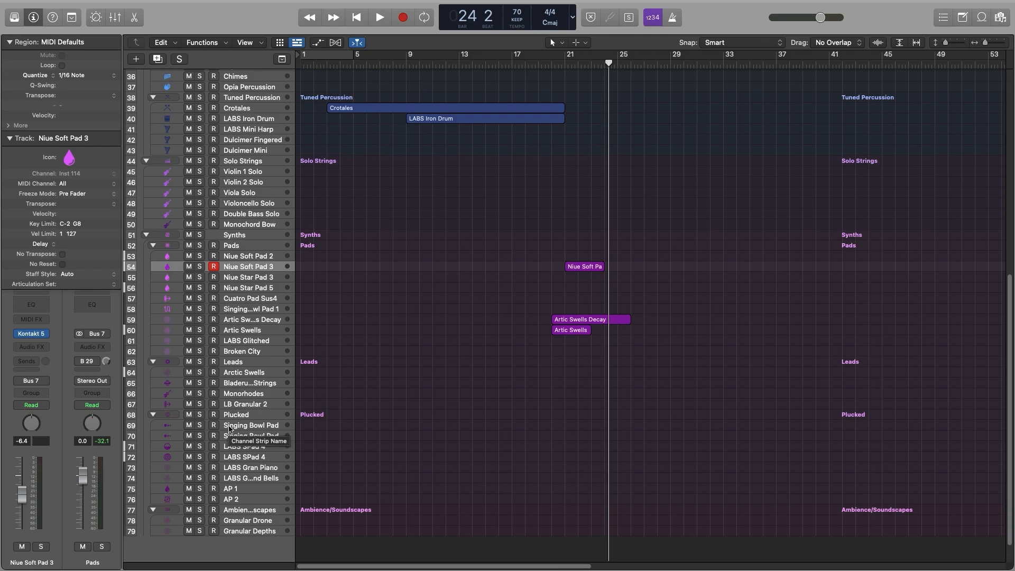
pyautogui.scroll(12, 233, 431)
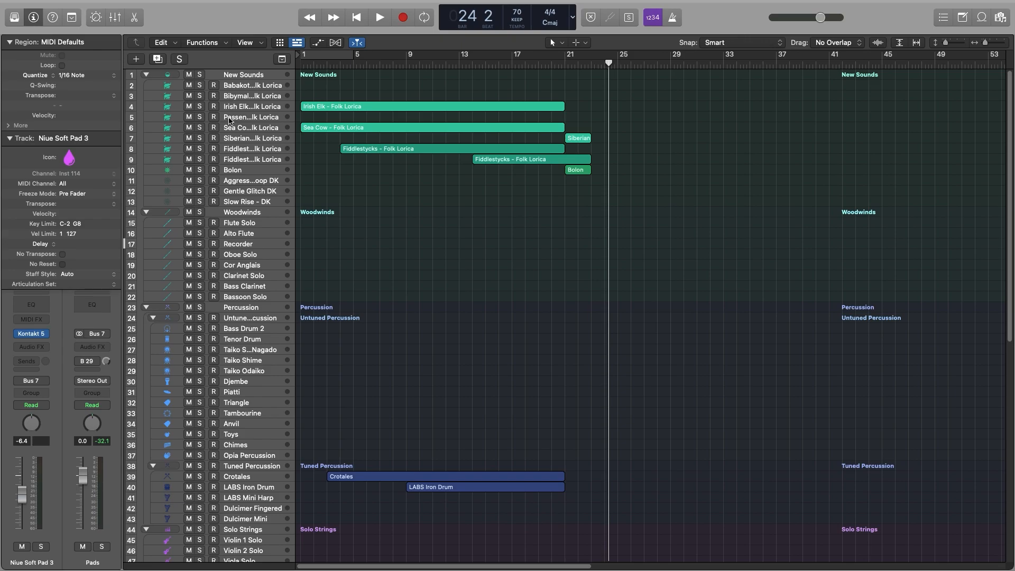
pyautogui.click(214, 117)
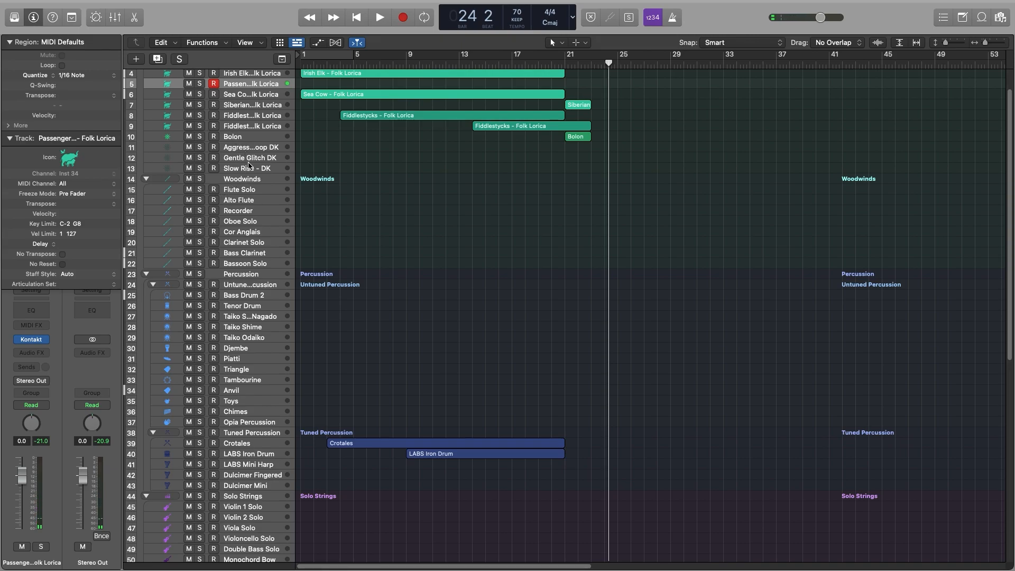
pyautogui.scroll(-3, 260, 416)
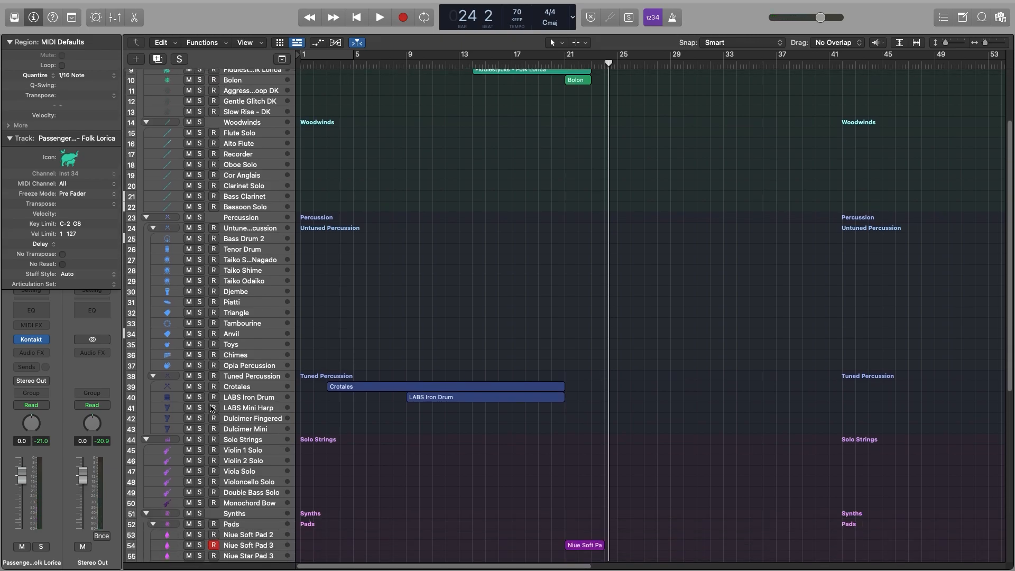
pyautogui.scroll(-1, 250, 424)
pyautogui.click(214, 415)
pyautogui.scroll(-5, 233, 417)
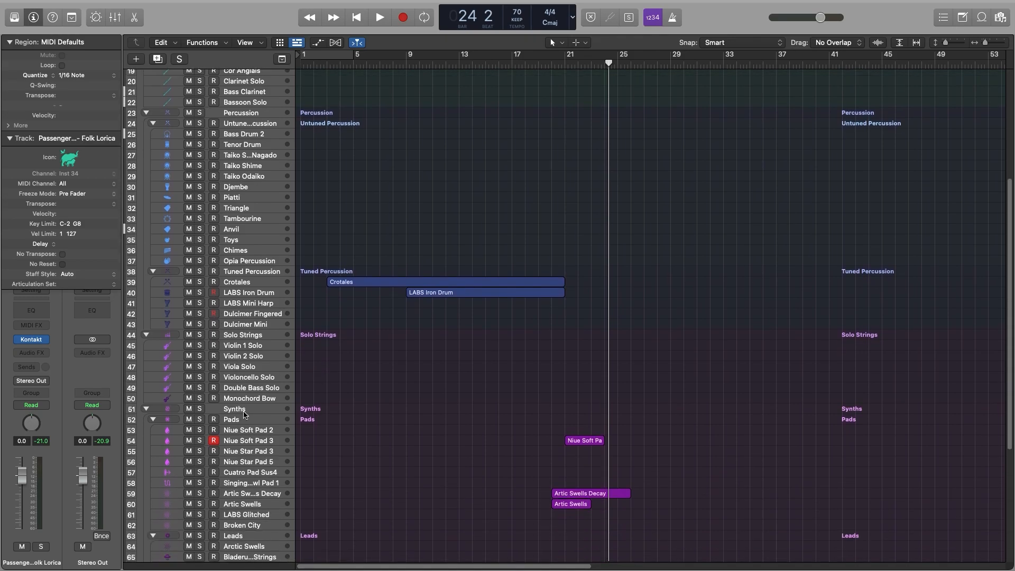
pyautogui.scroll(-7, 243, 415)
pyautogui.scroll(-3, 234, 435)
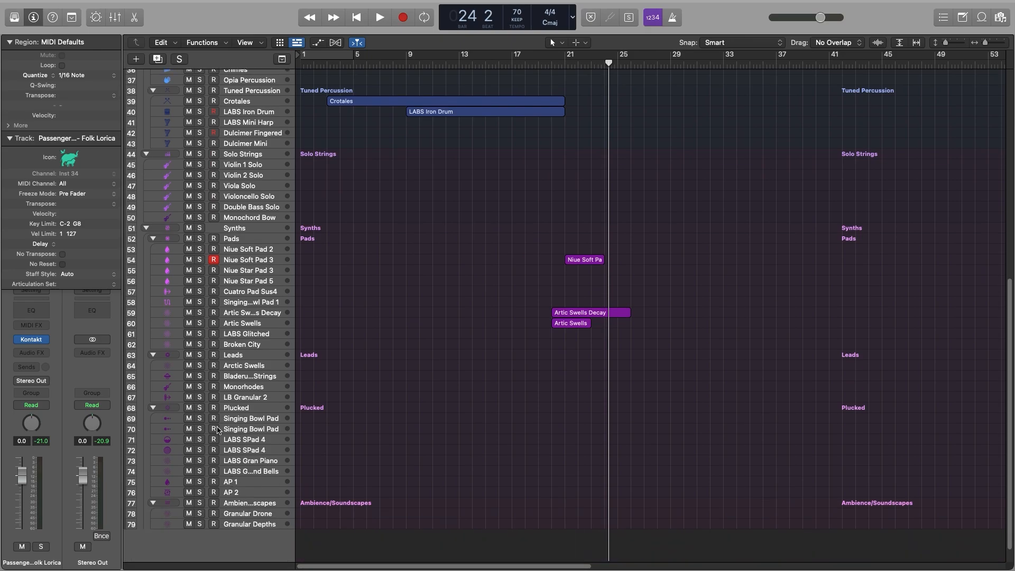
pyautogui.click(214, 419)
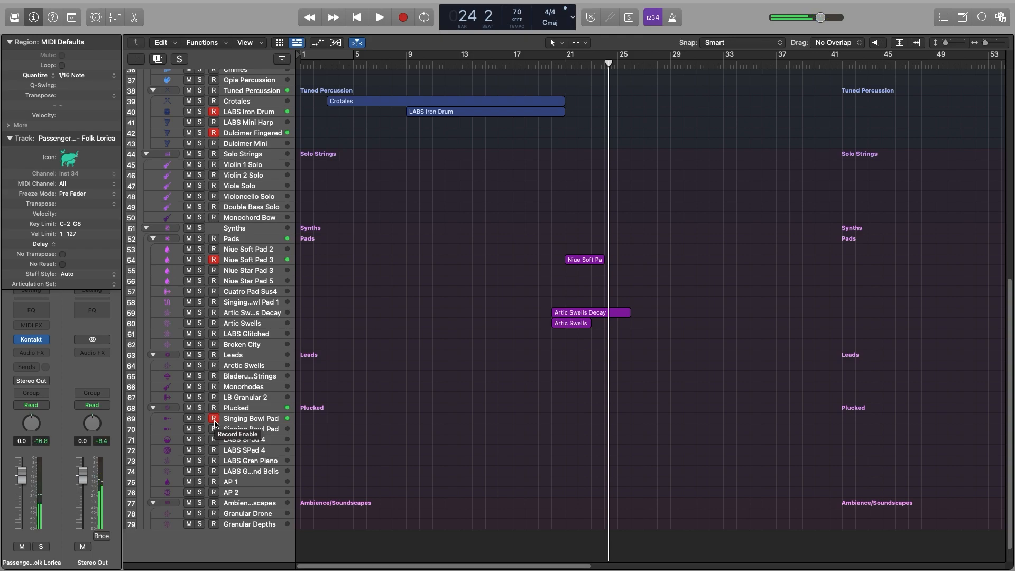
# Open the Kontakt 5 instrument of Singing Bowl Pad track 69 and show Bowl Verb Pad in edit mode.
pyautogui.click(238, 418)
pyautogui.click(31, 334)
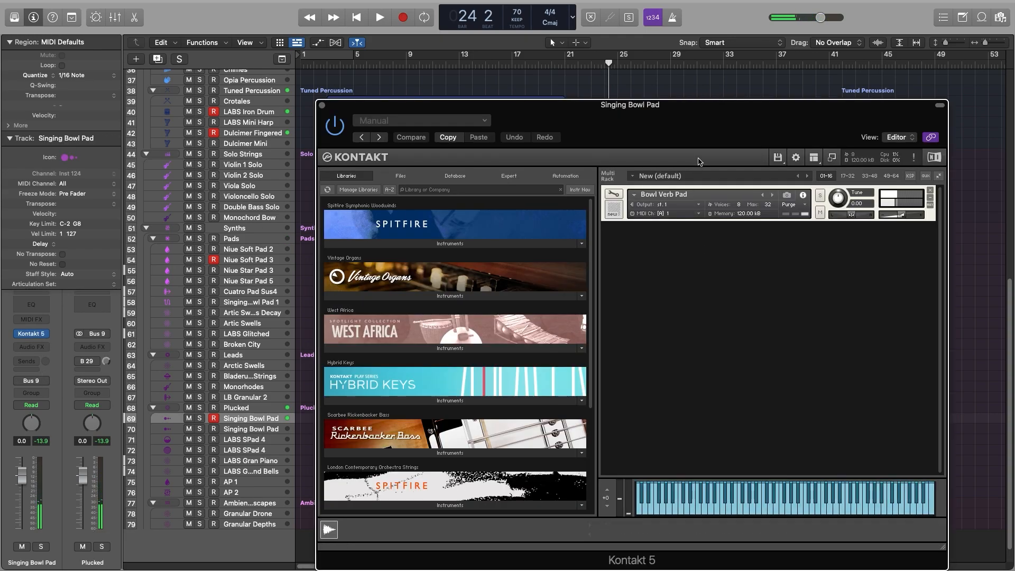
pyautogui.click(613, 194)
pyautogui.scroll(-2, 838, 338)
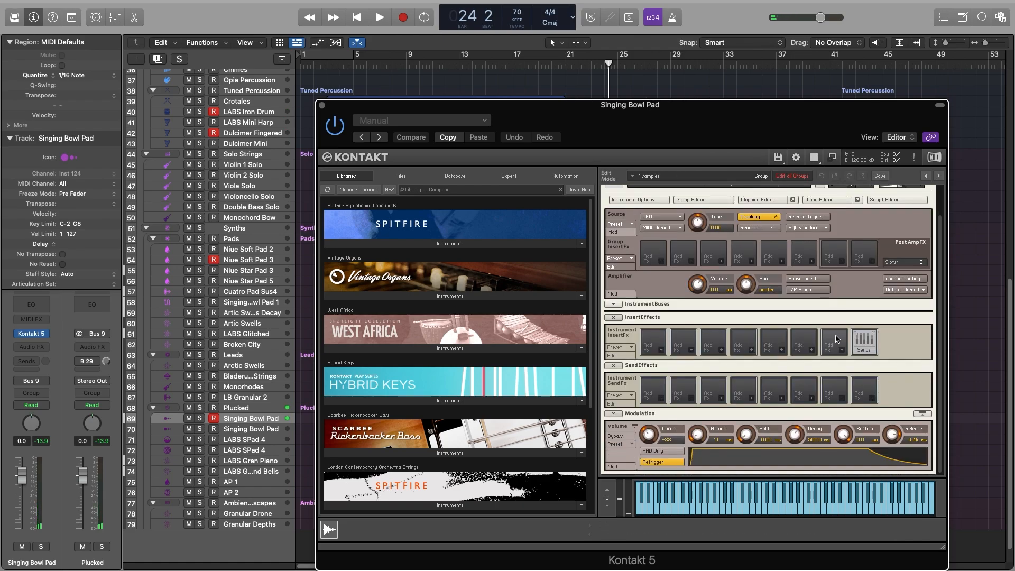
pyautogui.scroll(1, 837, 339)
# View the Instrument Options and Group Editor settings of the Bowl Verb Pad.
pyautogui.click(637, 231)
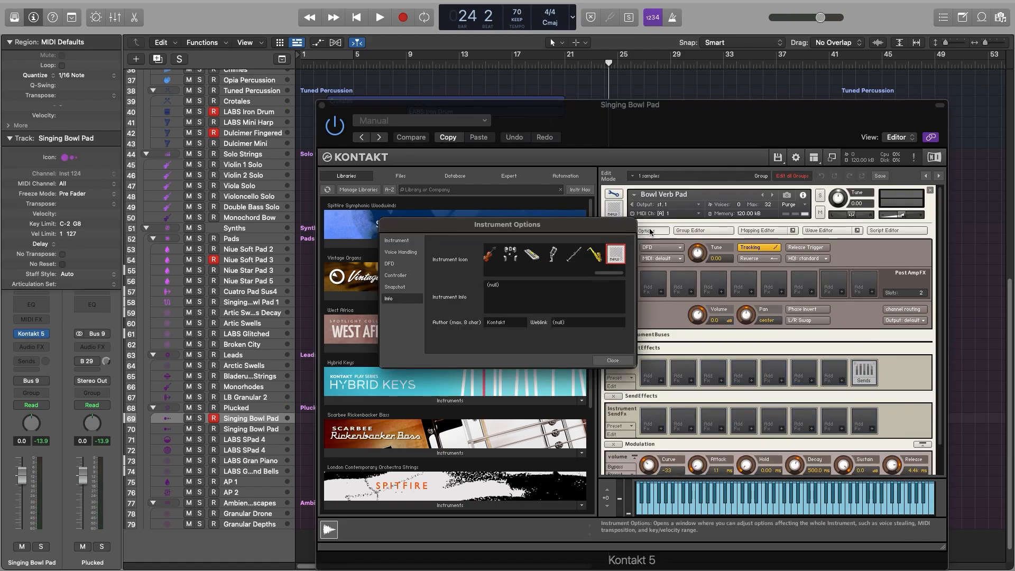
pyautogui.click(613, 361)
pyautogui.click(711, 233)
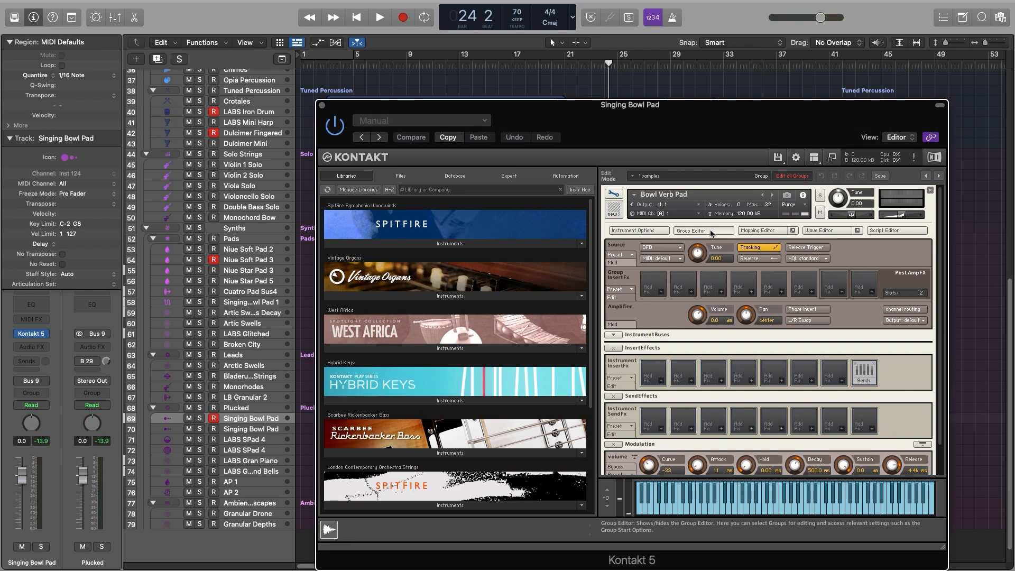
pyautogui.scroll(-2, 804, 338)
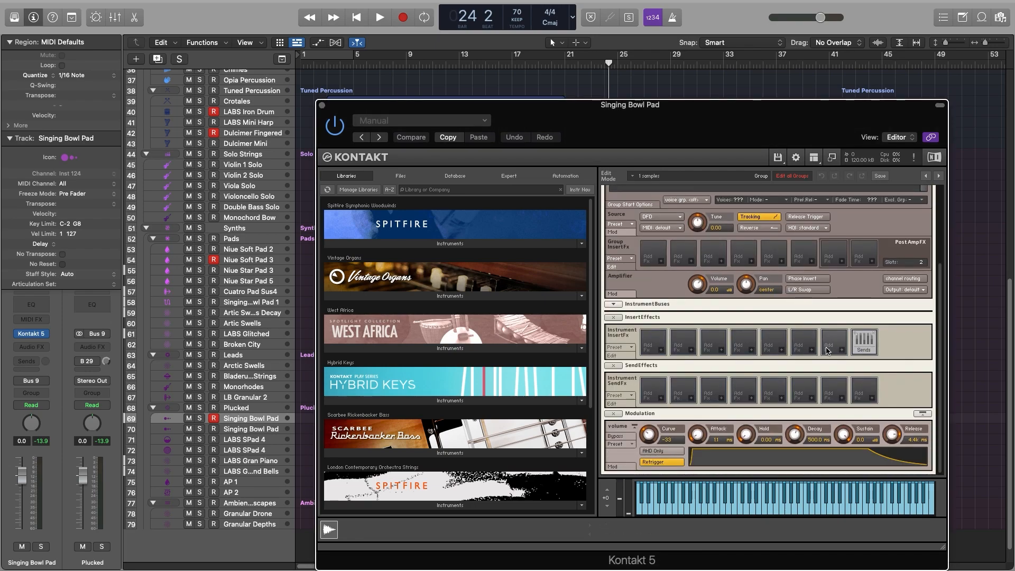
pyautogui.scroll(2, 828, 351)
# Examine the Bowl Verb Pad's sample zone in the Mapping Editor and audition high, root and low keys.
pyautogui.click(779, 233)
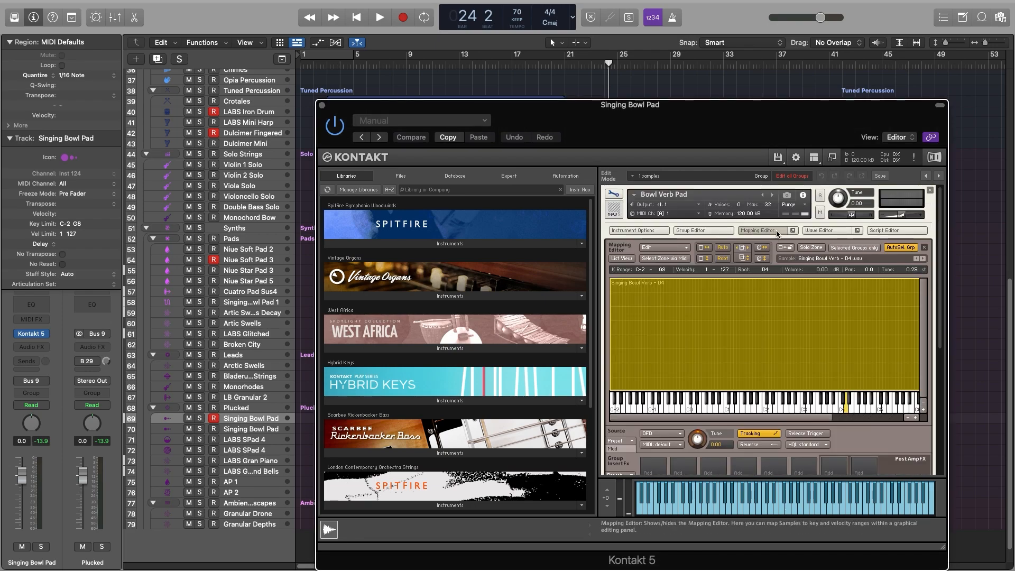
pyautogui.click(786, 404)
pyautogui.click(819, 407)
pyautogui.click(847, 411)
pyautogui.click(847, 411)
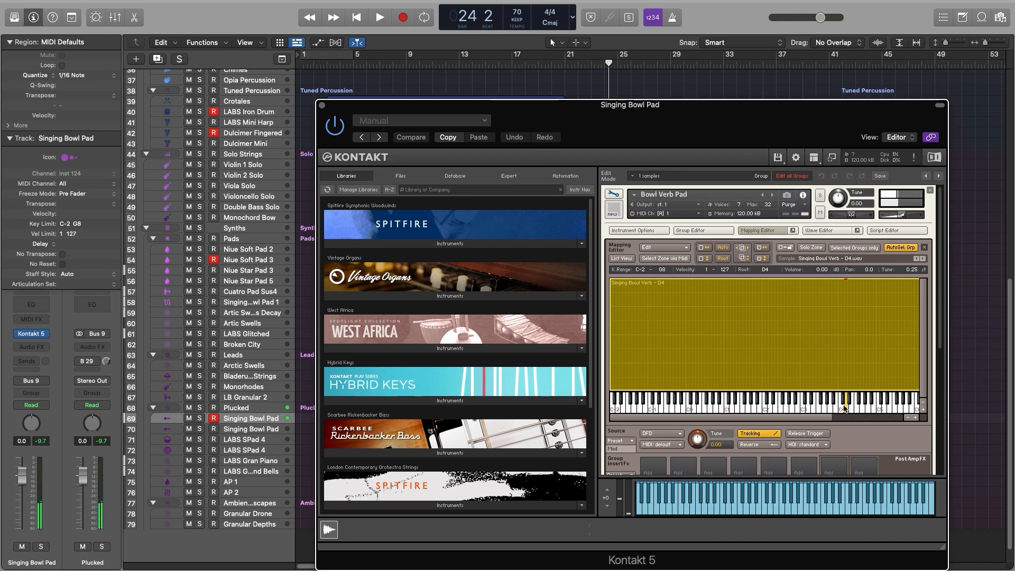
pyautogui.click(625, 406)
pyautogui.click(685, 411)
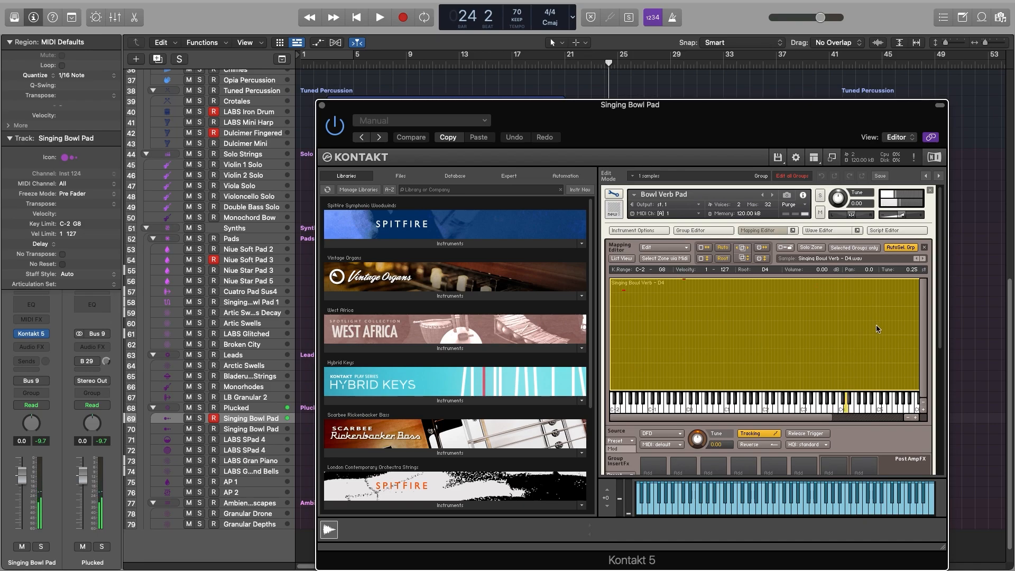
pyautogui.scroll(-5, 820, 372)
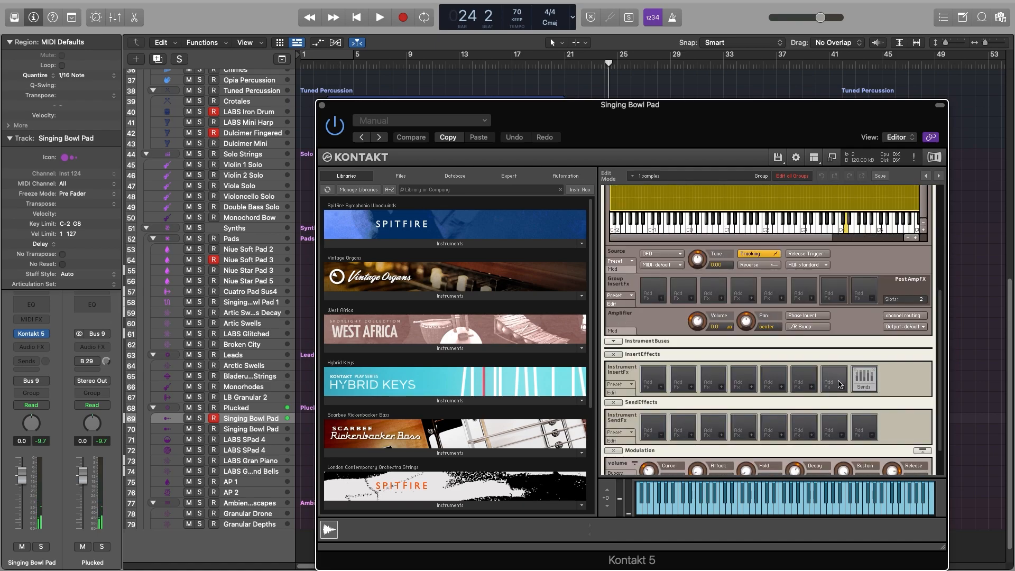
pyautogui.scroll(5, 836, 332)
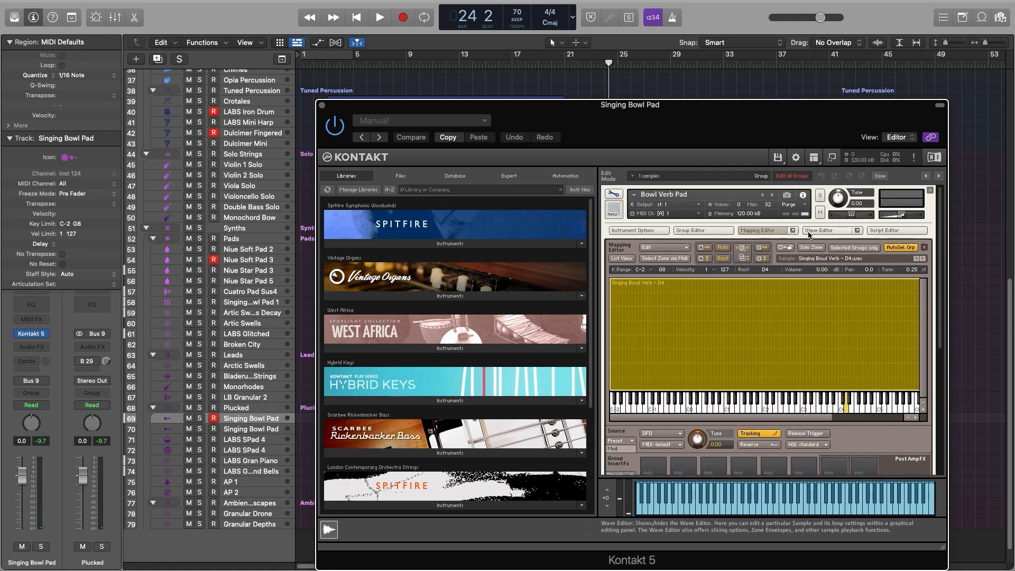
# Look through the Bowl Verb Pad's Wave Editor, effects and Instrument Buses, hide the Mapping Editor, and show the Script Editor.
pyautogui.click(825, 231)
pyautogui.click(825, 232)
pyautogui.click(758, 231)
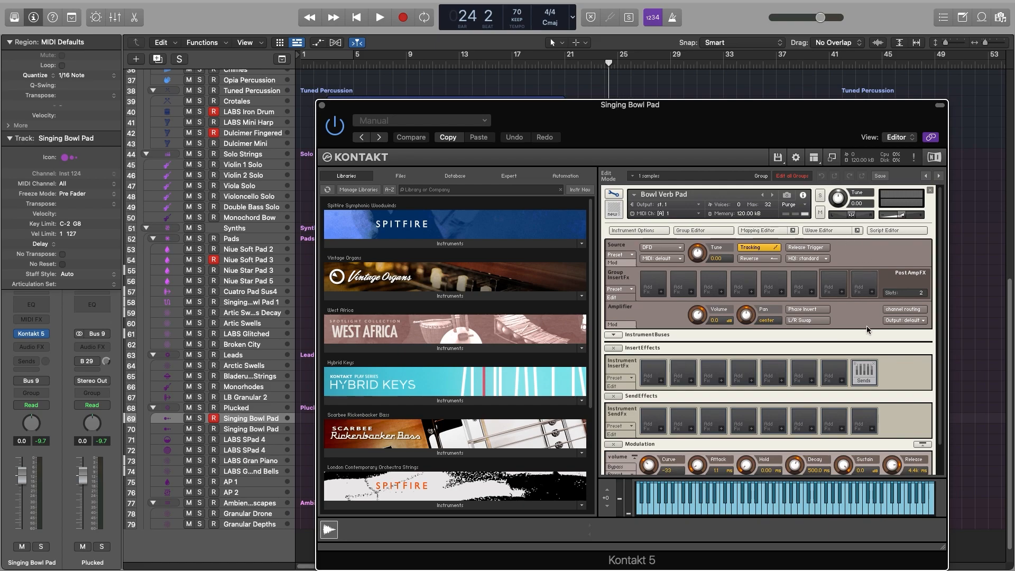
pyautogui.scroll(-2, 788, 417)
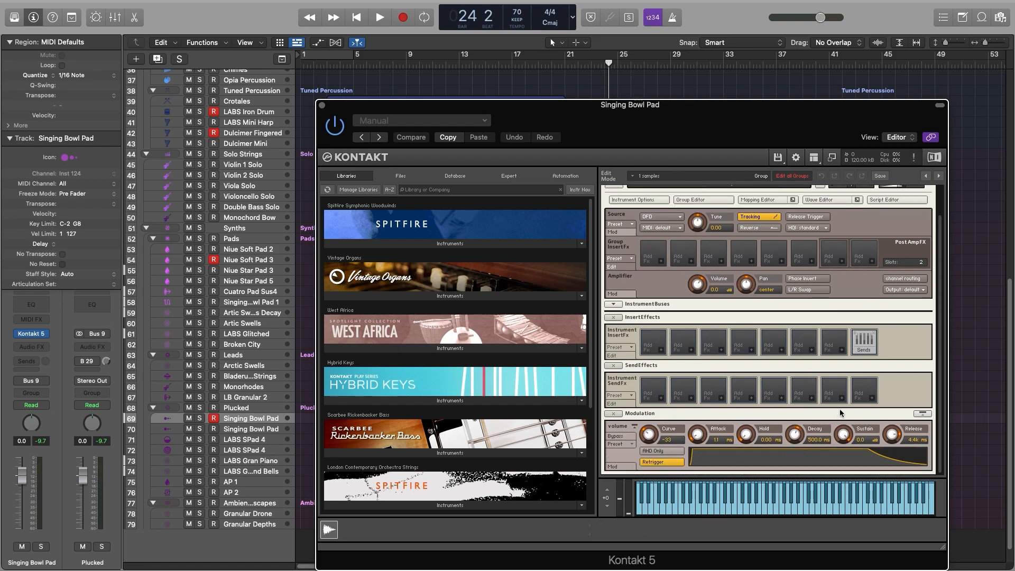
pyautogui.scroll(2, 843, 411)
pyautogui.click(613, 335)
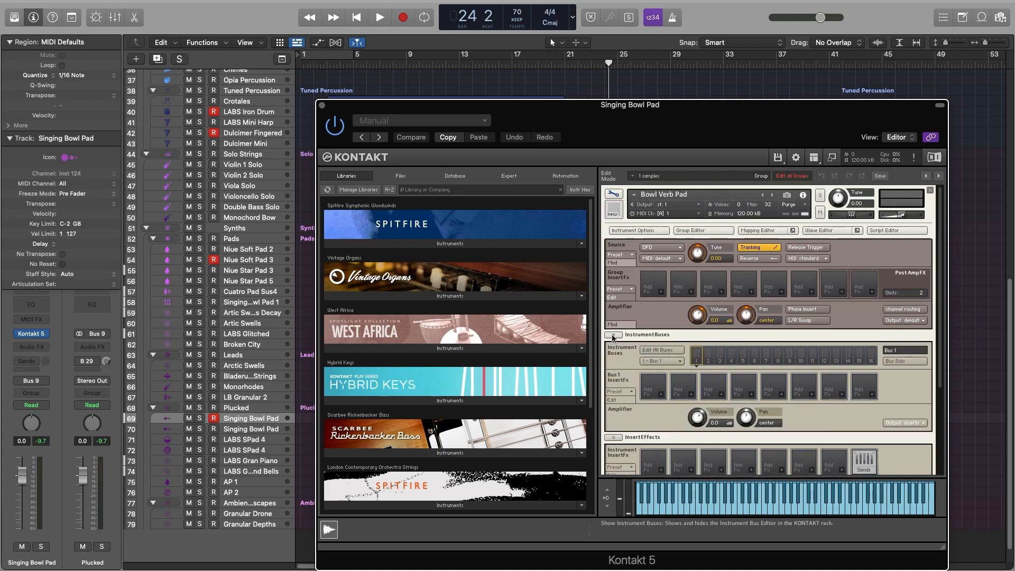
pyautogui.click(613, 335)
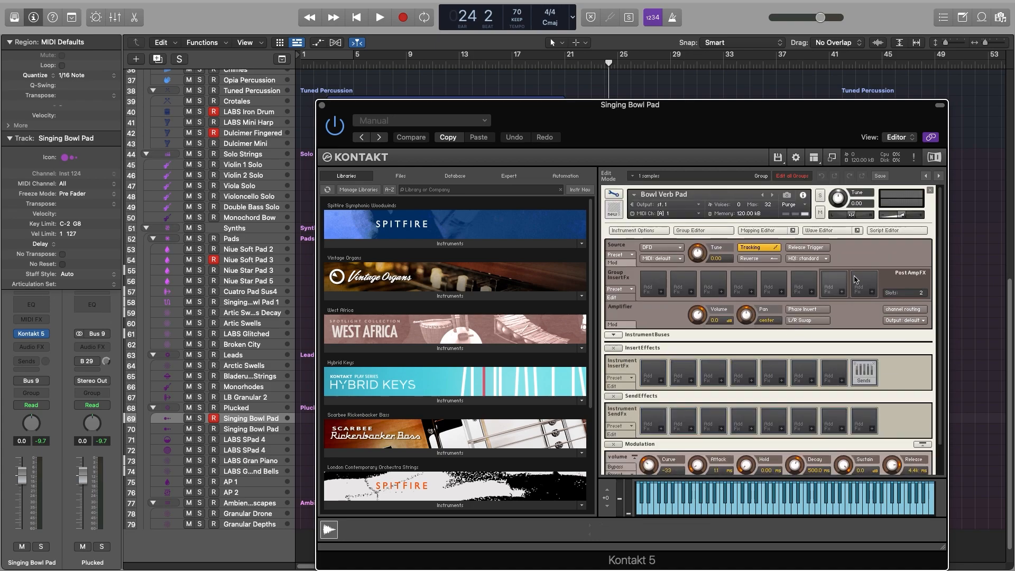
pyautogui.click(897, 230)
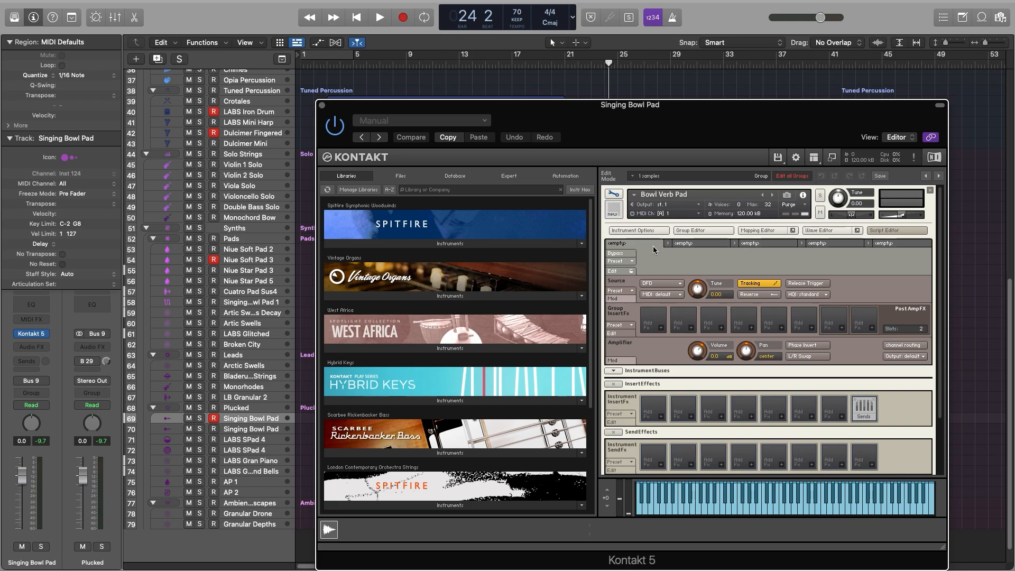
# Close the Singing Bowl Pad's Kontakt instrument and select the Niue Soft Pad 3 track.
pyautogui.click(636, 230)
pyautogui.click(626, 361)
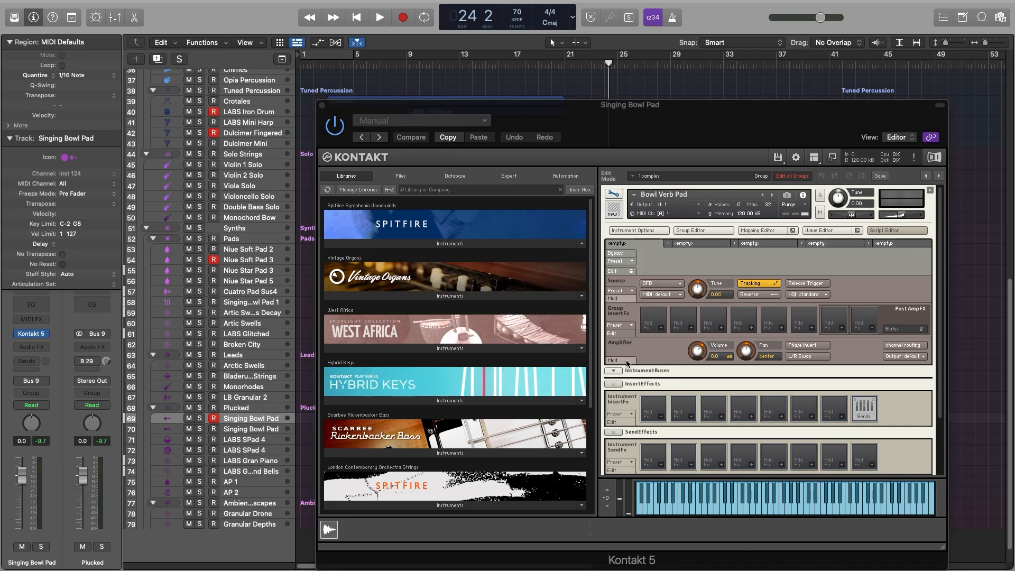
pyautogui.click(322, 105)
pyautogui.click(279, 262)
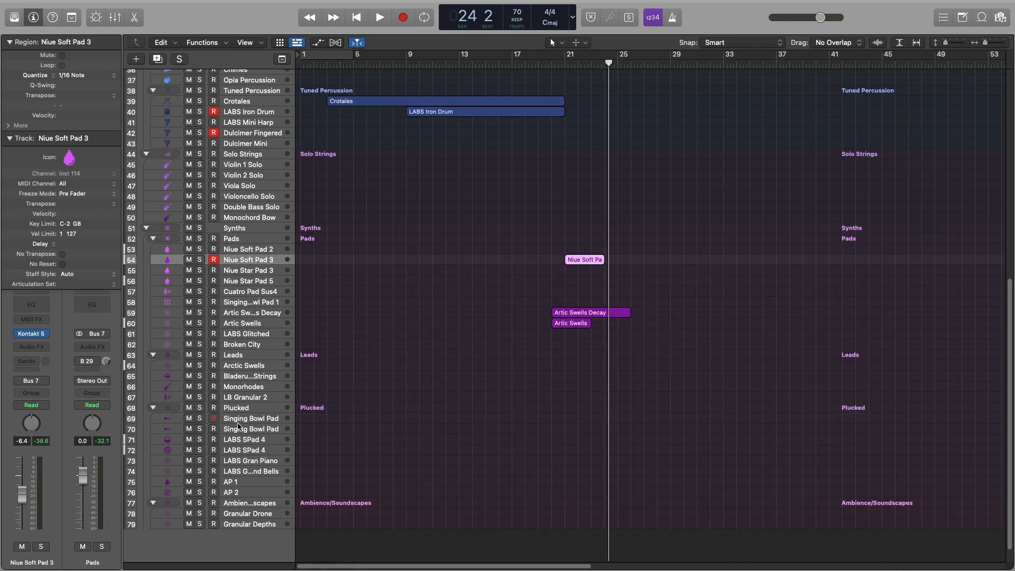
# Record-enable and select the Alto Flute track, then audition its Kontakt instrument within the playable key range.
pyautogui.scroll(10, 241, 237)
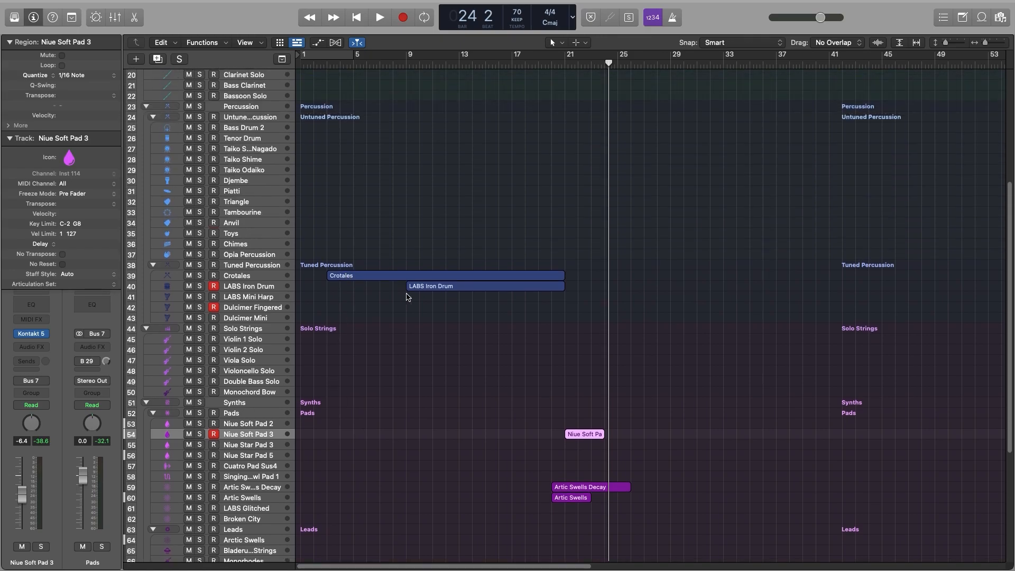
pyautogui.scroll(4, 471, 366)
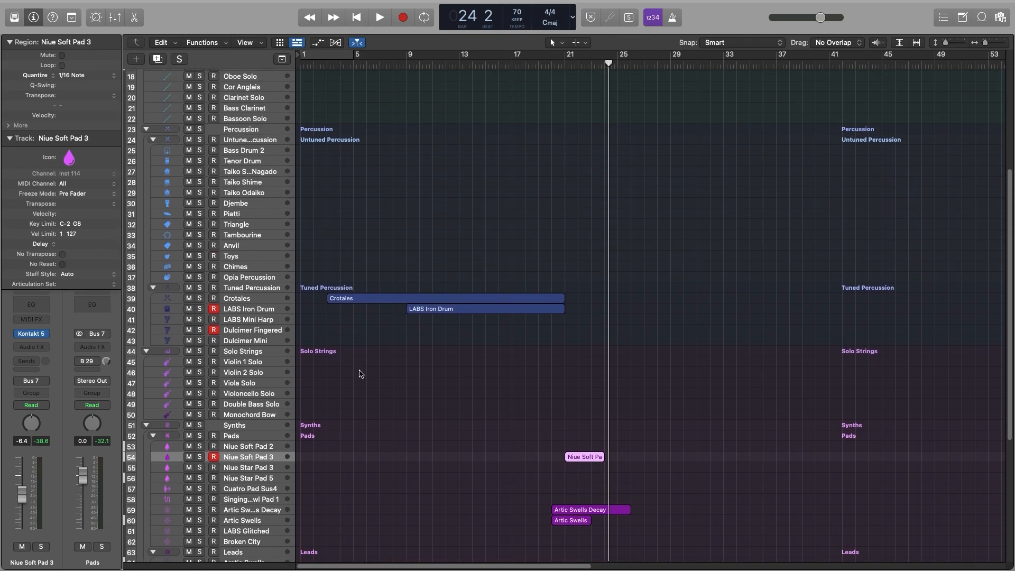
pyautogui.scroll(5, 236, 234)
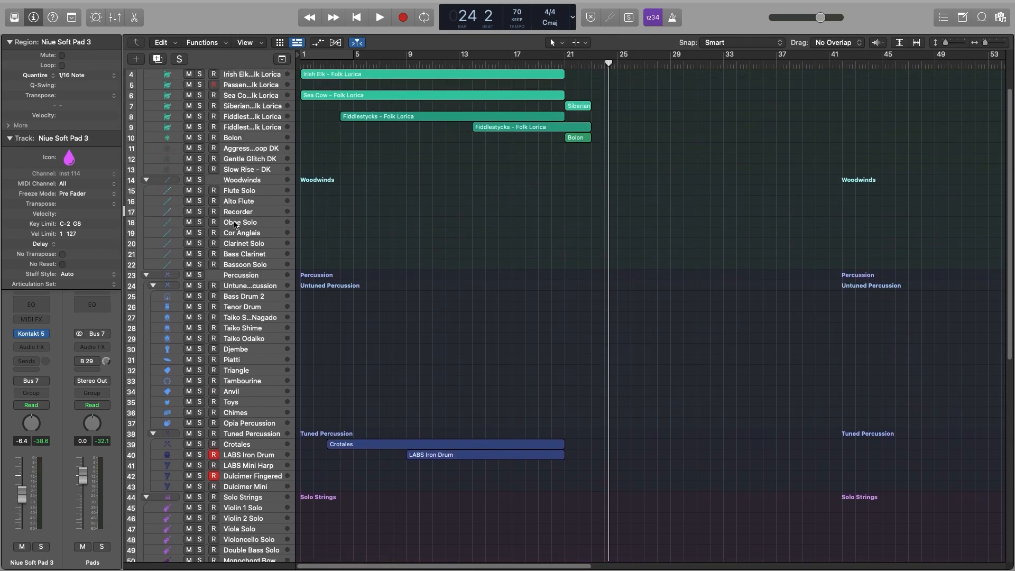
pyautogui.click(214, 202)
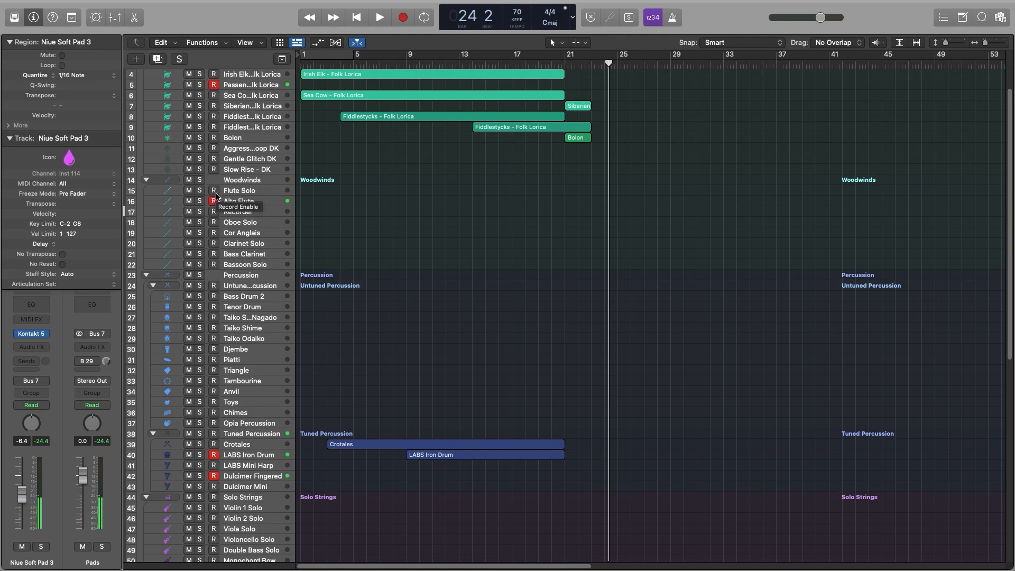
pyautogui.click(238, 201)
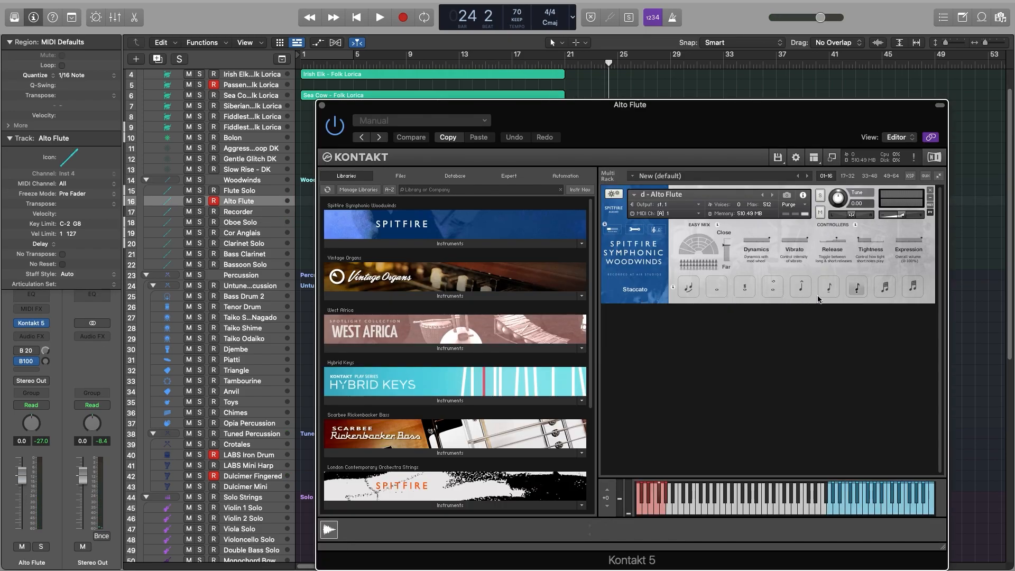
pyautogui.click(884, 508)
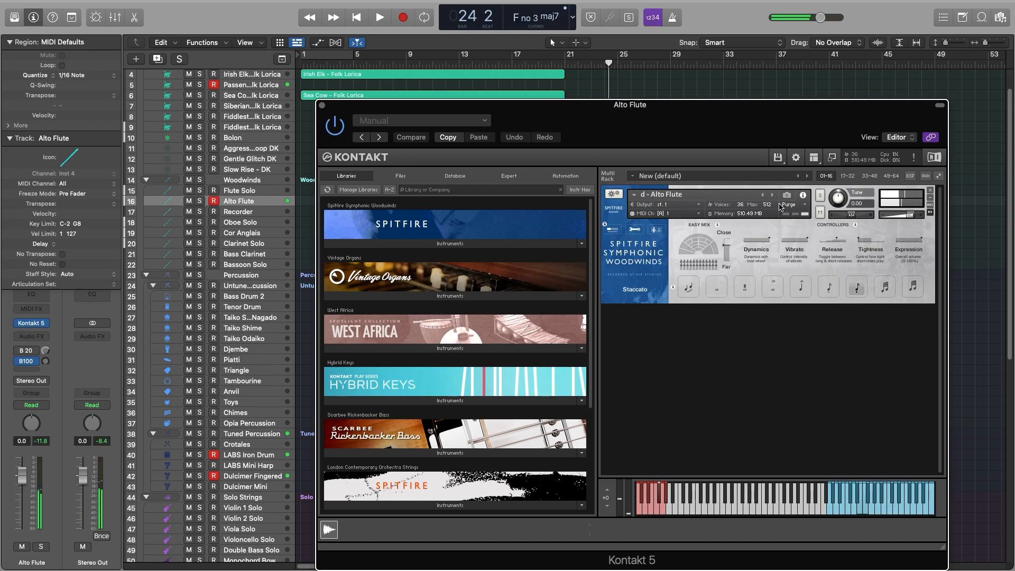
pyautogui.click(321, 105)
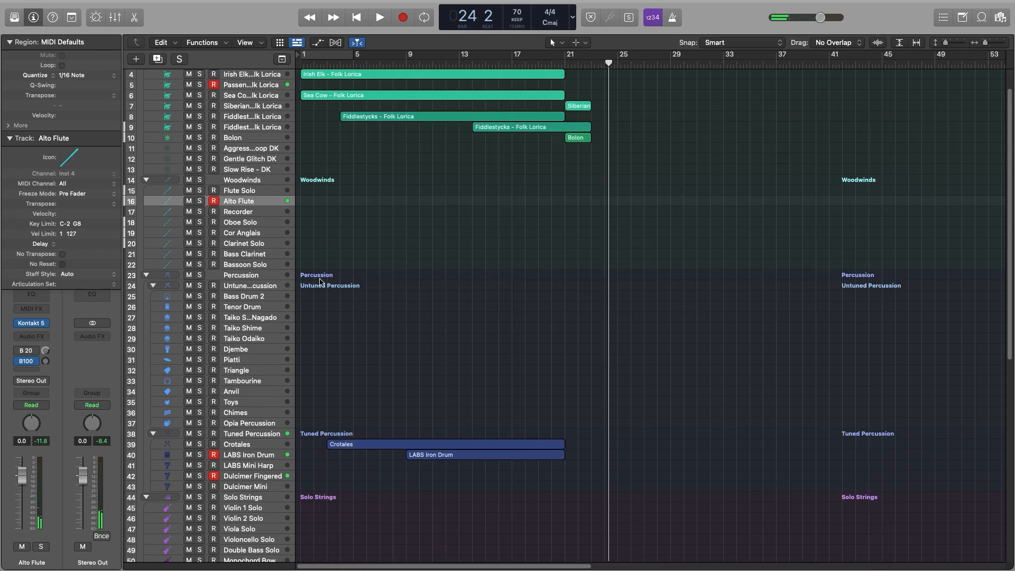
# Lower the Dulcimer Fingered track's volume to -5.0 dB and set the playhead to bar 21.
pyautogui.click(273, 477)
pyautogui.moveTo(21, 478); pyautogui.dragTo(26, 513)
pyautogui.click(569, 68)
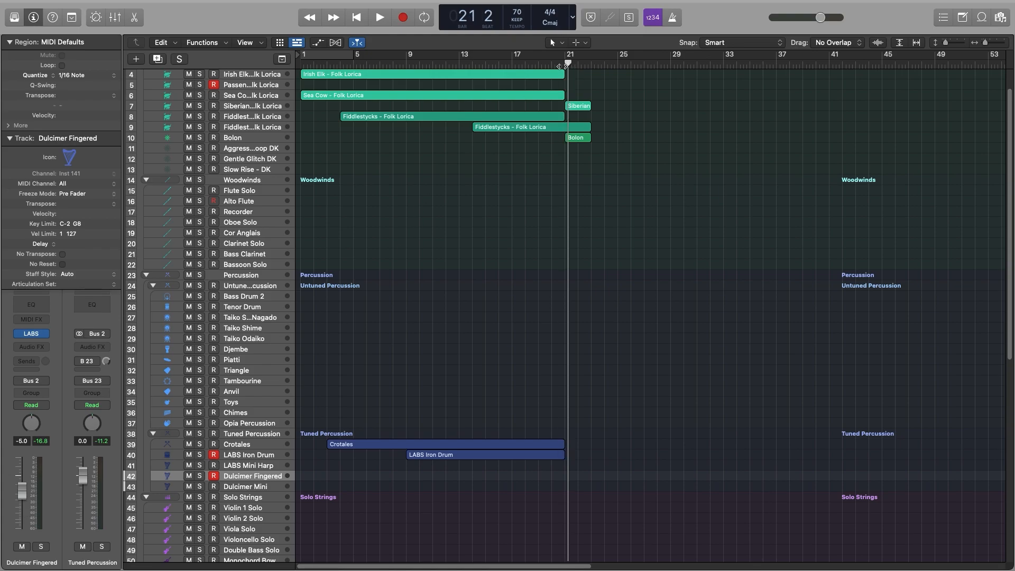
pyautogui.moveTo(571, 64); pyautogui.dragTo(564, 63)
pyautogui.press('space')
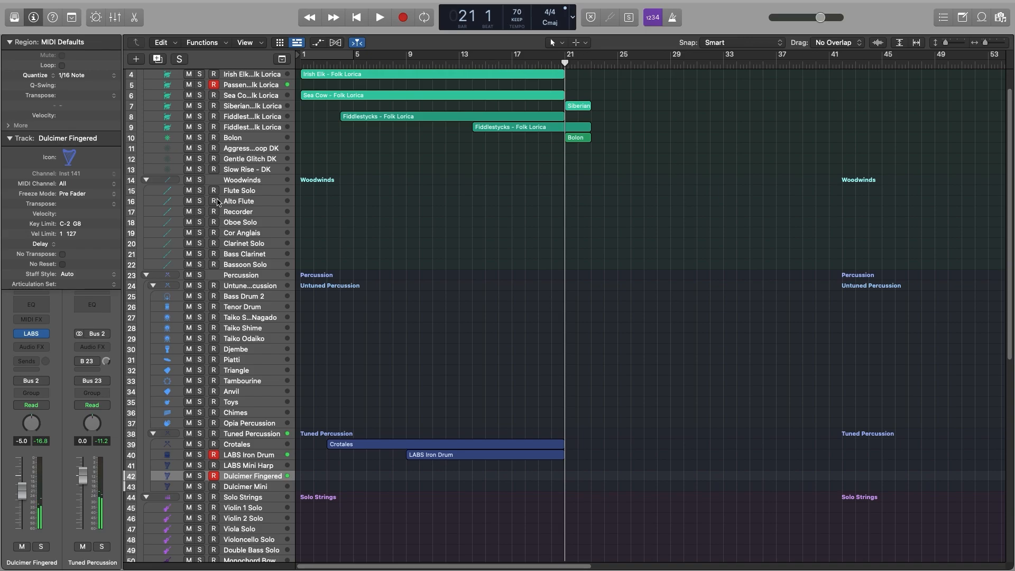
# Select the Alto Flute track and check its Kontakt instrument.
pyautogui.click(274, 207)
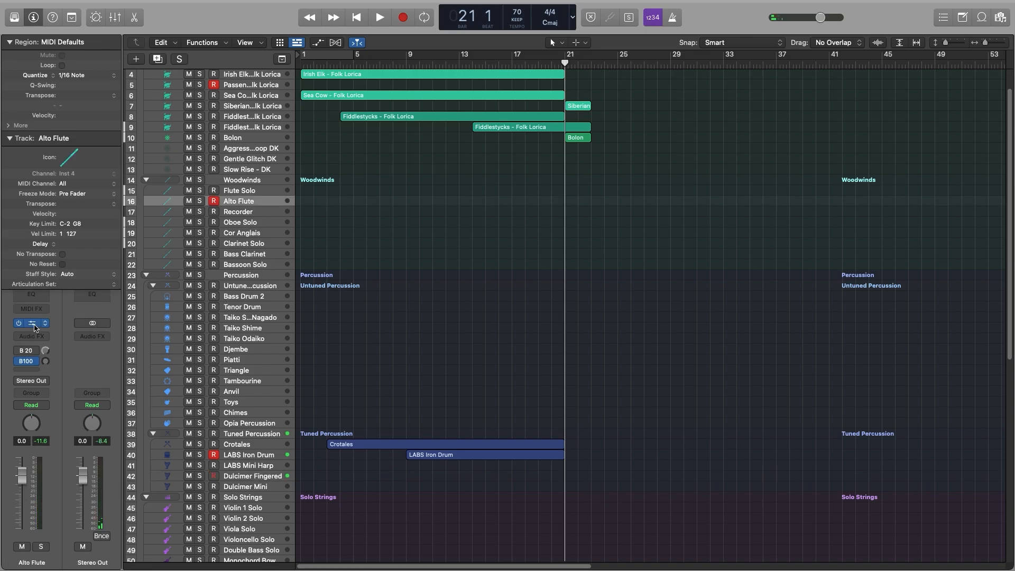
pyautogui.click(31, 322)
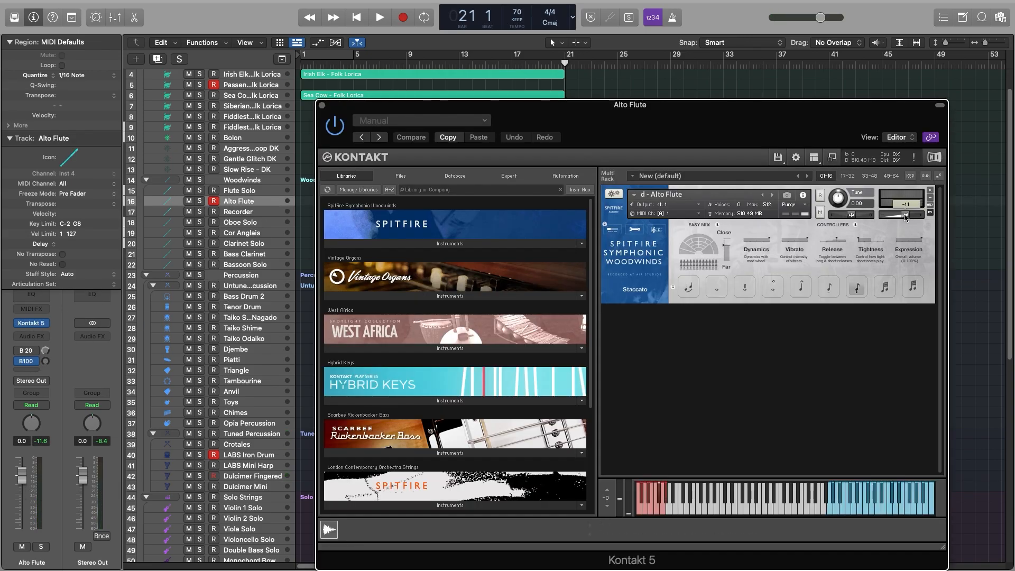
pyautogui.click(321, 106)
# Record a two-bar Alto Flute part from bar 21 onto all armed tracks, redoing the take once.
pyautogui.click(402, 21)
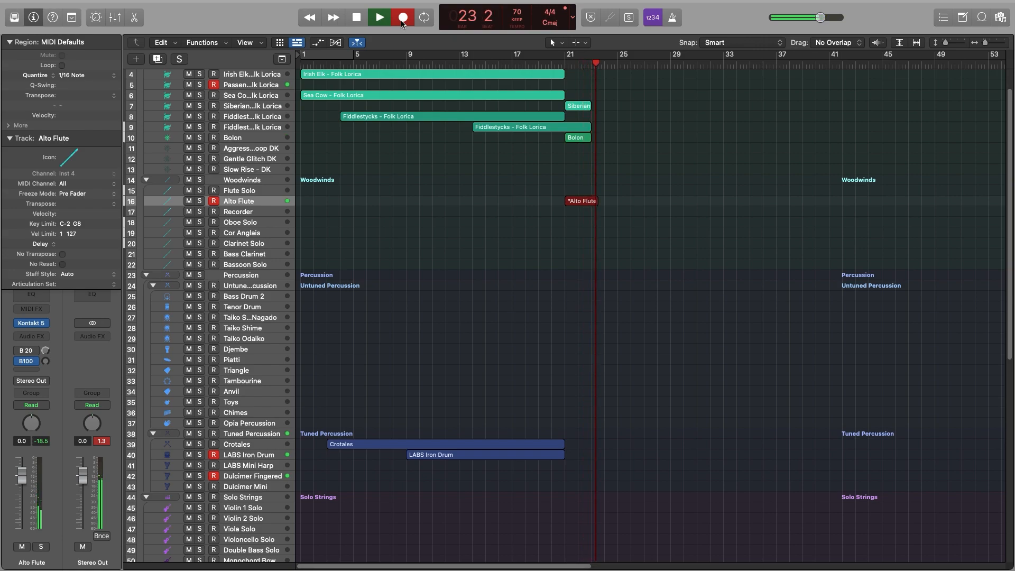
pyautogui.press('space')
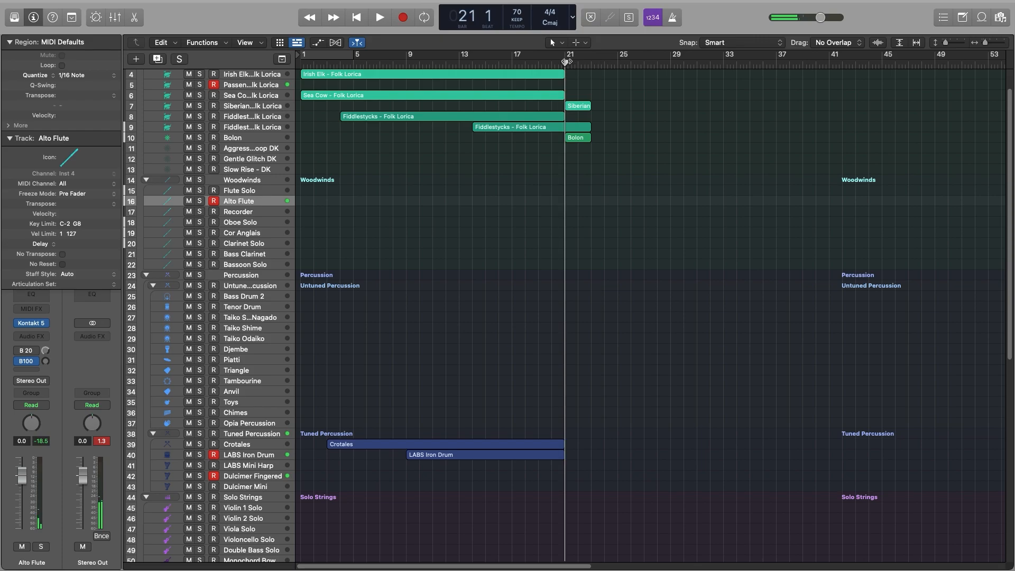
pyautogui.click(403, 19)
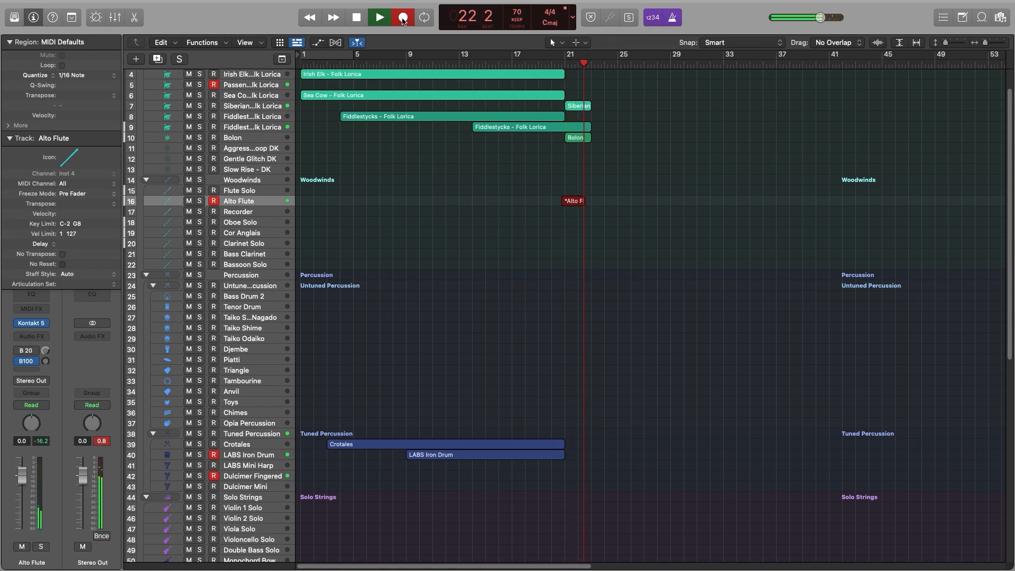
pyautogui.press('space')
pyautogui.rightClick(403, 21)
pyautogui.click(619, 189)
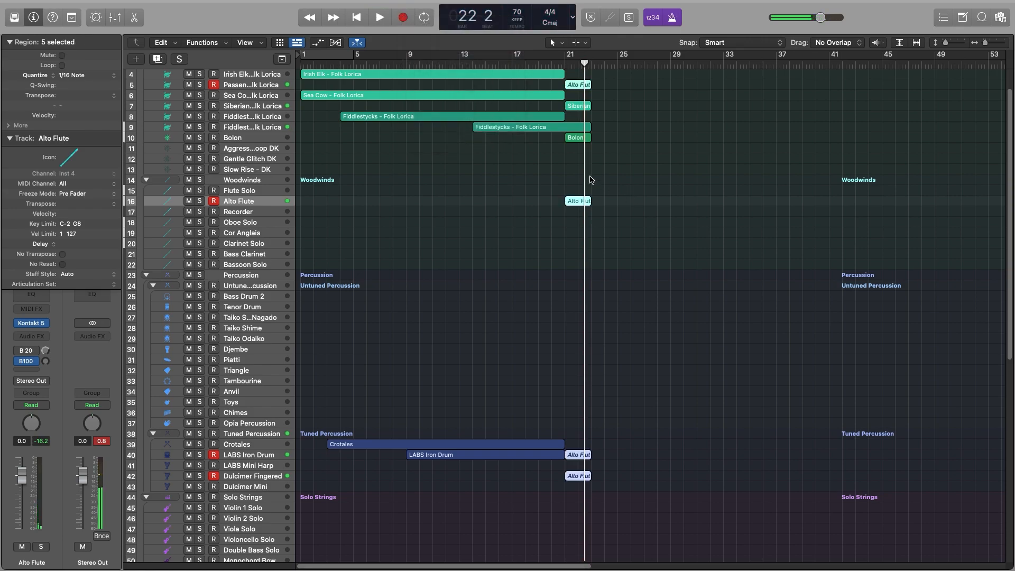
# Open the recorded Alto Flute region in the Piano Roll and play its notes from bar 21 with the track soloed.
pyautogui.click(597, 212)
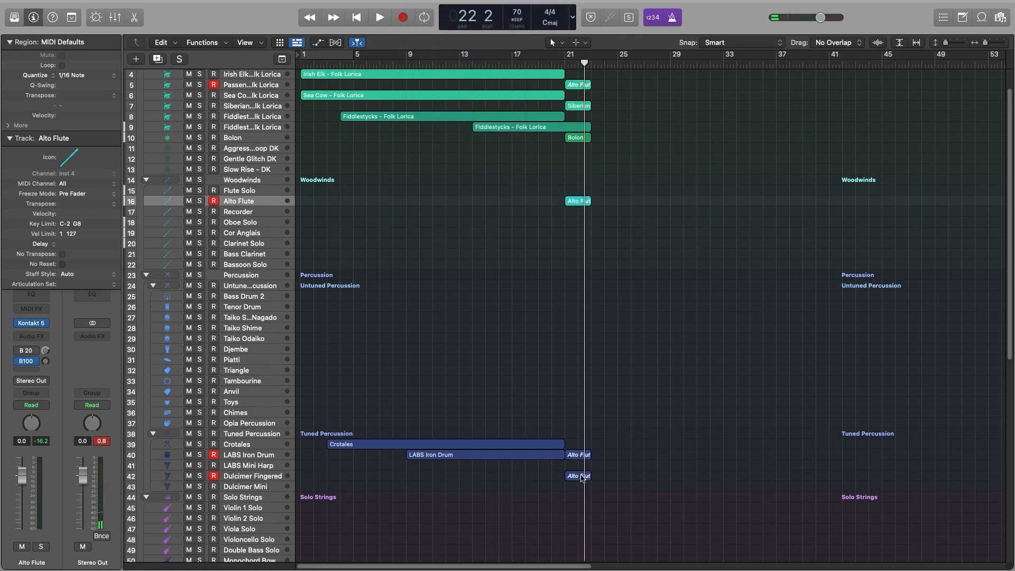
pyautogui.moveTo(615, 524); pyautogui.dragTo(595, 443)
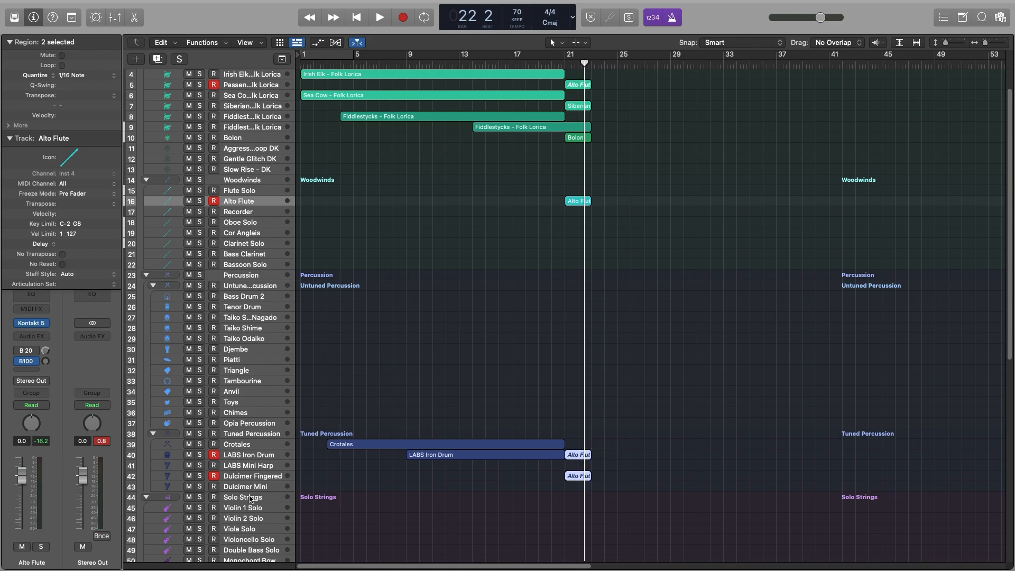
pyautogui.doubleClick(578, 200)
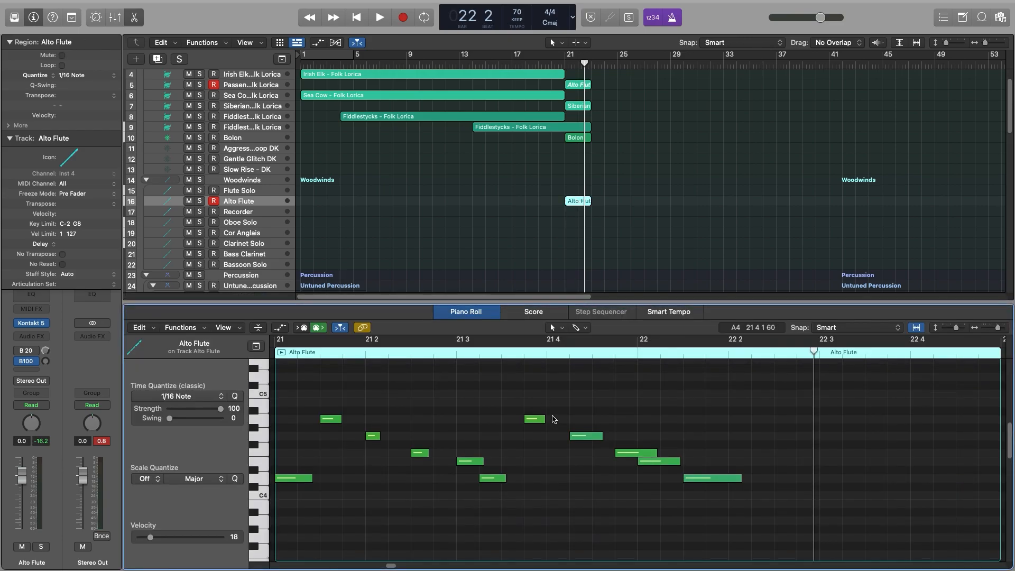
pyautogui.press('super+a')
pyautogui.hotkey('shift', 'space')
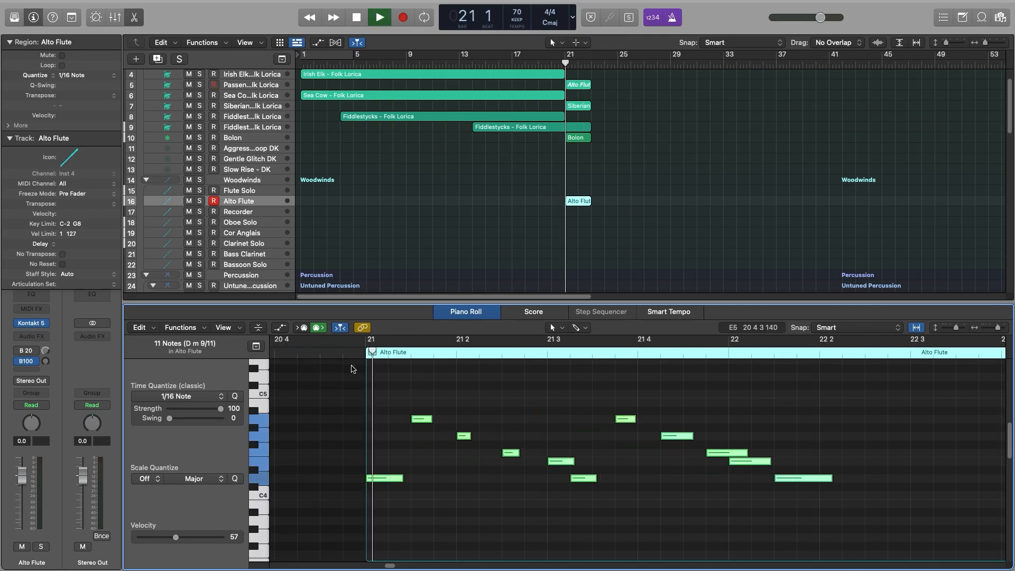
pyautogui.hotkey('ctrl', 's')
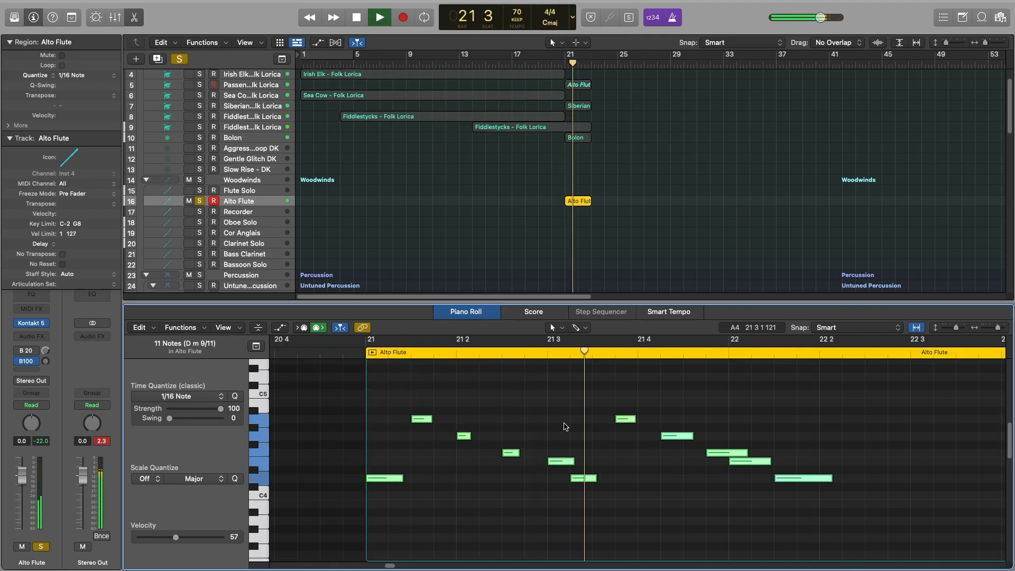
pyautogui.press('space')
# Move the sixth Alto Flute note and the five notes after it a sixteenth later, and play the region from bar 21.
pyautogui.click(590, 491)
pyautogui.moveTo(585, 478); pyautogui.dragTo(606, 480)
pyautogui.hscroll(3, 606, 480)
pyautogui.moveTo(735, 490)
pyautogui.mouseDown()
pyautogui.moveTo(556, 408)
pyautogui.moveTo(560, 419)
pyautogui.mouseUp()
pyautogui.keyDown('shift'); pyautogui.click(537, 419); pyautogui.keyUp('shift')
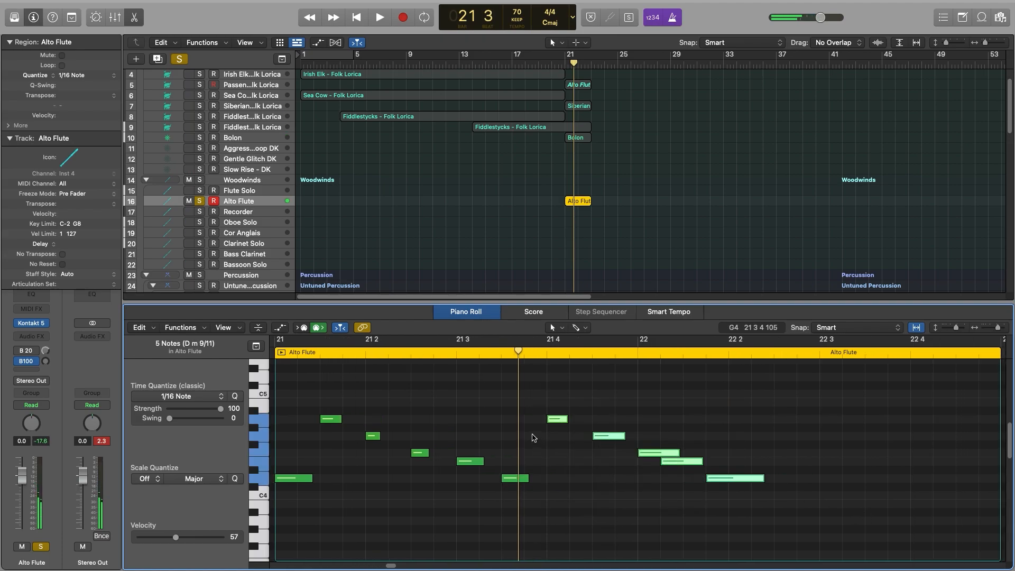
pyautogui.click(276, 355)
pyautogui.press('space')
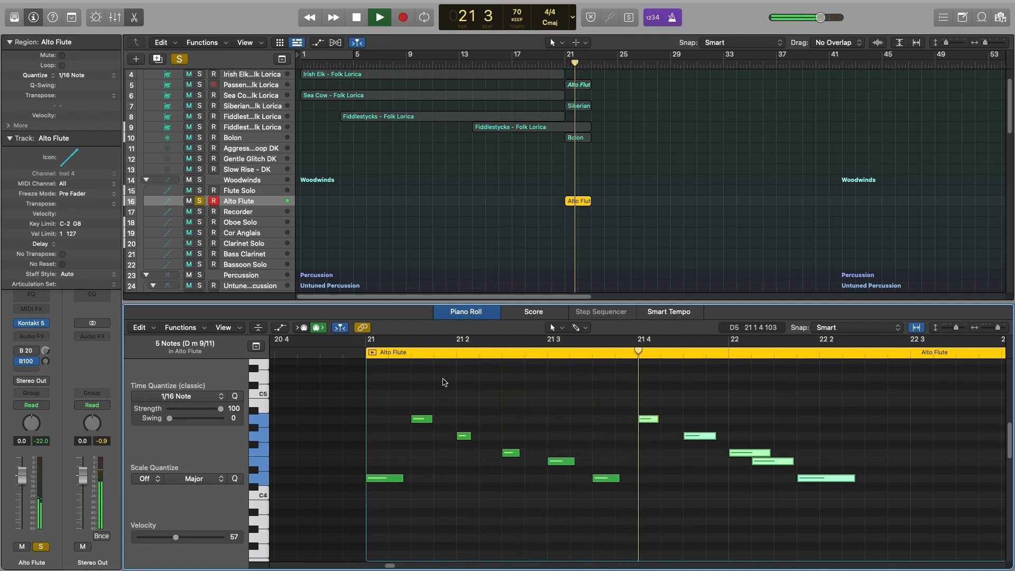
# Move each of the last two Alto Flute notes a sixteenth later so the final note starts at 22 2.
pyautogui.press('space')
pyautogui.moveTo(784, 462); pyautogui.dragTo(797, 463)
pyautogui.press('super+z')
pyautogui.click(700, 464)
pyautogui.moveTo(678, 463); pyautogui.dragTo(700, 464)
pyautogui.click(733, 479)
pyautogui.moveTo(754, 479); pyautogui.dragTo(777, 479)
pyautogui.click(749, 497)
pyautogui.hscroll(3, 740, 505)
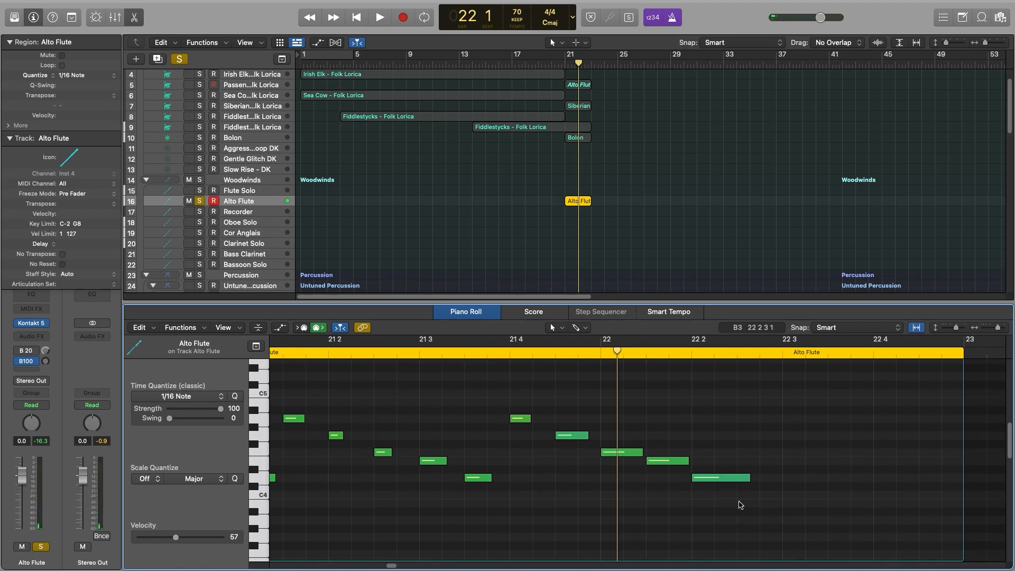
# Copy the last five Alto Flute notes to start midway through beat 2 of bar 22 and shorten the final copy to fit the region.
pyautogui.hscroll(-1, 735, 502)
pyautogui.moveTo(541, 414); pyautogui.dragTo(532, 413)
pyautogui.moveTo(765, 500); pyautogui.dragTo(757, 421)
pyautogui.hscroll(-2, 838, 468)
pyautogui.hscroll(5, 841, 471)
pyautogui.click(875, 490)
pyautogui.moveTo(887, 483); pyautogui.dragTo(868, 479)
pyautogui.press('space')
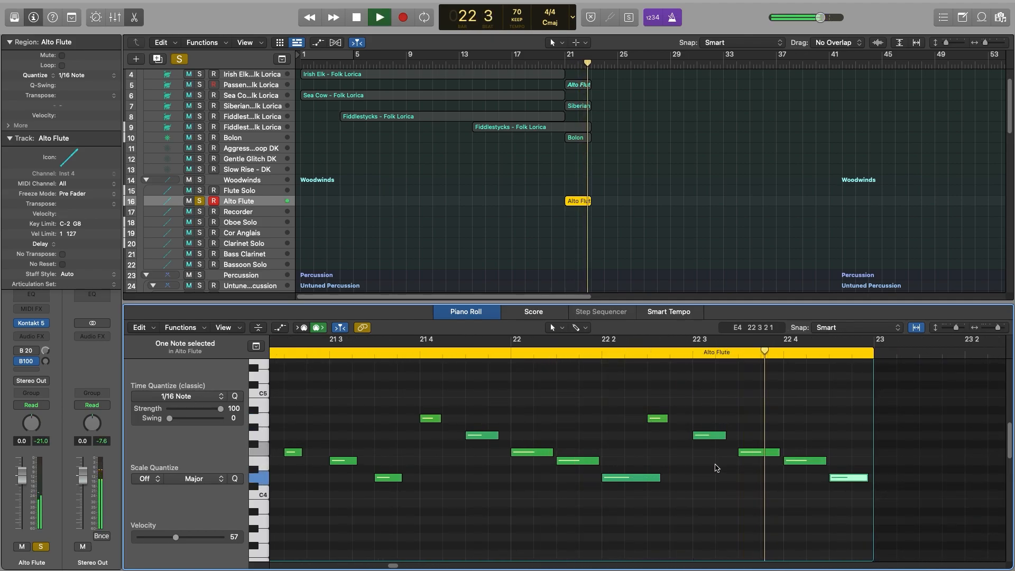
pyautogui.press('p')
pyautogui.press('space')
# Replace the alias regions on LABS Iron Drum and Dulcimer Fingered with copies of the edited Alto Flute region at bar 21.
pyautogui.click(604, 214)
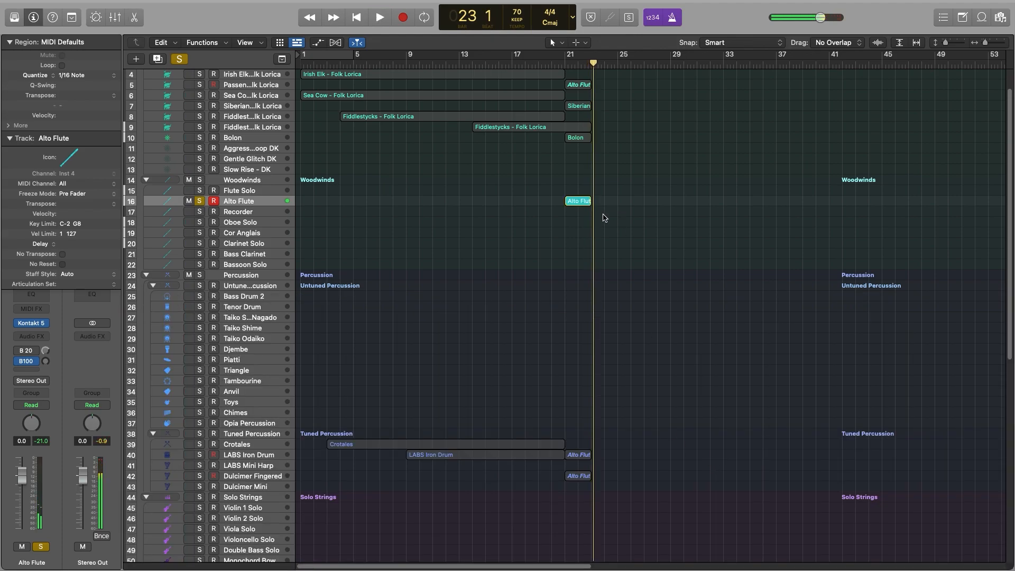
pyautogui.moveTo(603, 497); pyautogui.dragTo(586, 428)
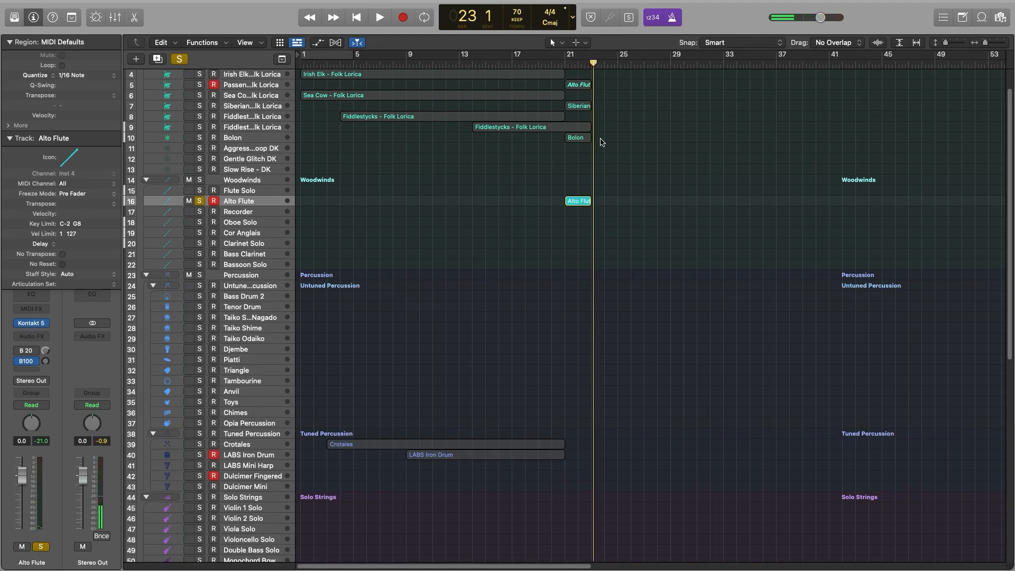
pyautogui.moveTo(578, 205); pyautogui.dragTo(579, 460)
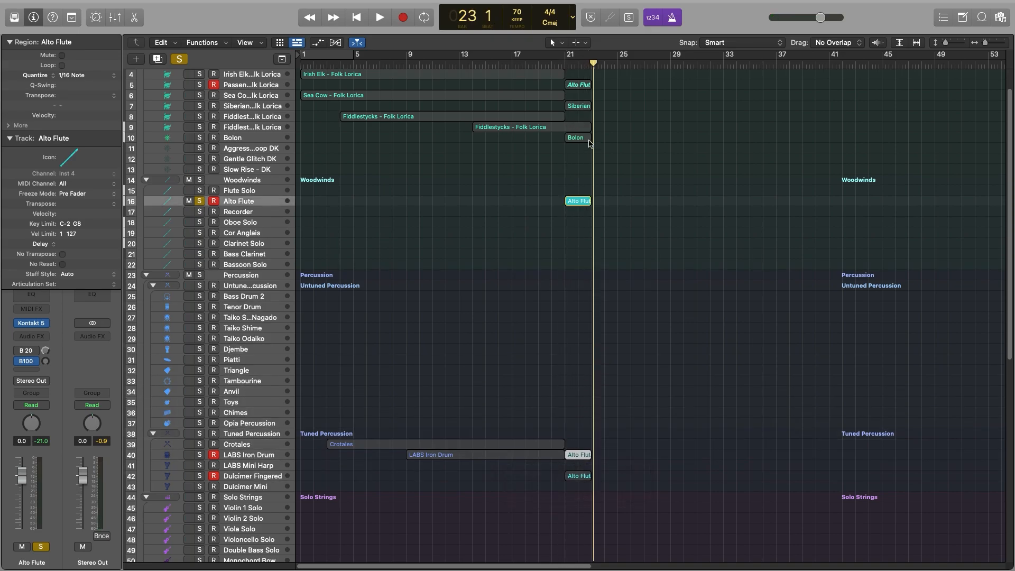
# Delete the alias region on the Passenger Pigeon track and copy the edited Alto Flute region there at bar 21.
pyautogui.click(581, 138)
pyautogui.scroll(3, 586, 108)
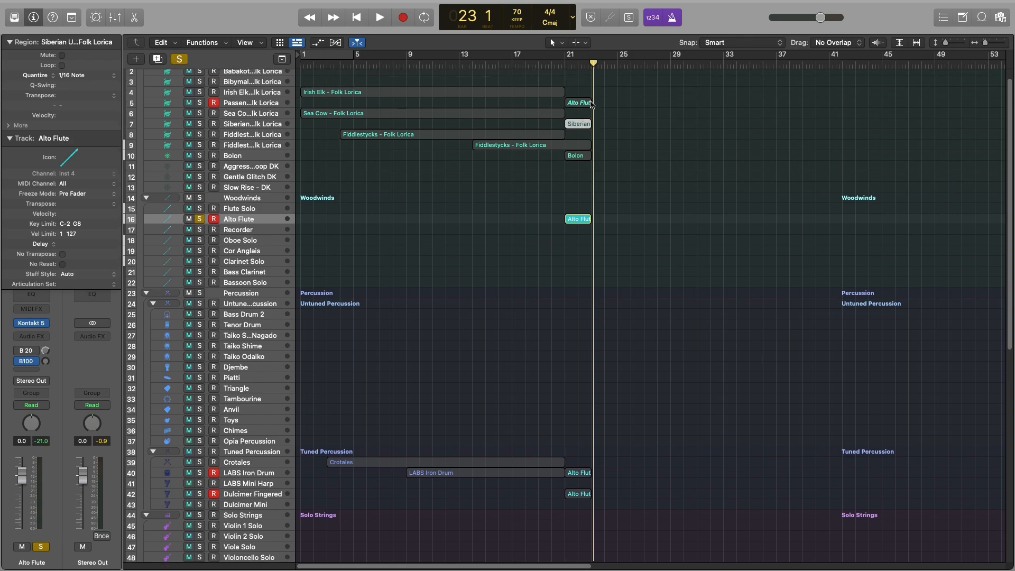
pyautogui.click(596, 139)
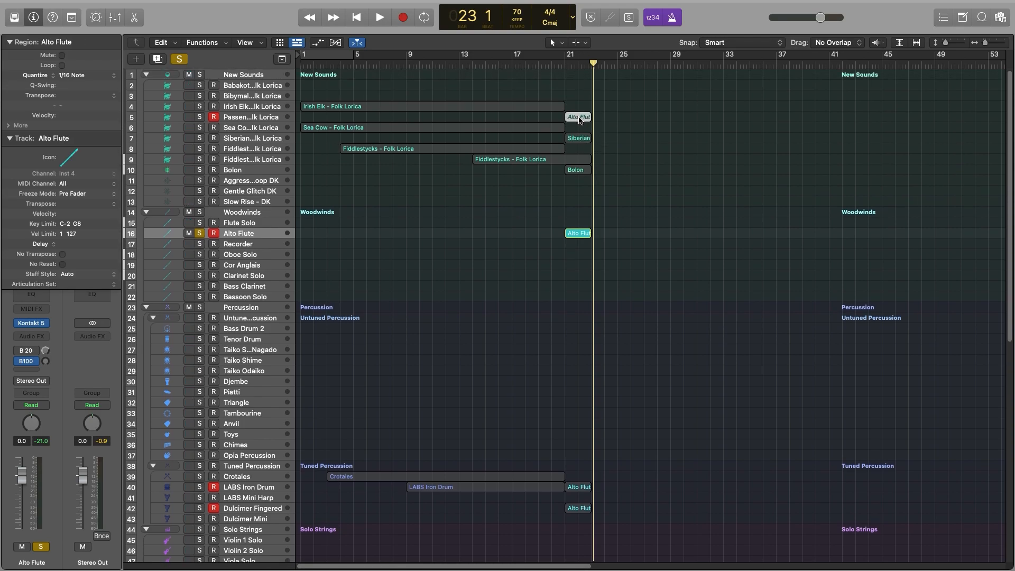
pyautogui.press('Delete')
pyautogui.moveTo(575, 234); pyautogui.dragTo(575, 112)
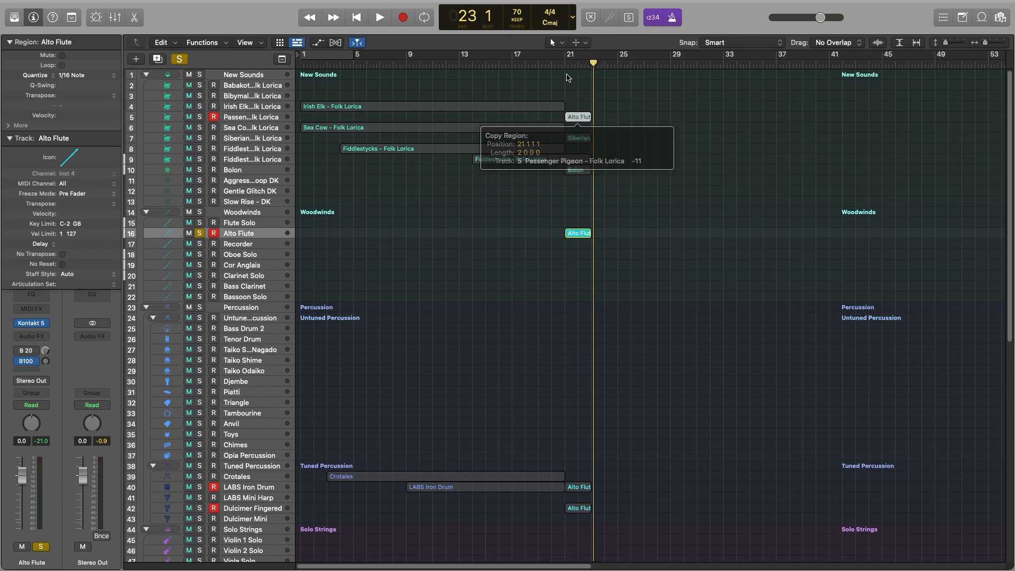
# Turn off the Alto Flute solo and play the full layered arrangement from bar 21.
pyautogui.click(565, 63)
pyautogui.press('space')
pyautogui.press('s')
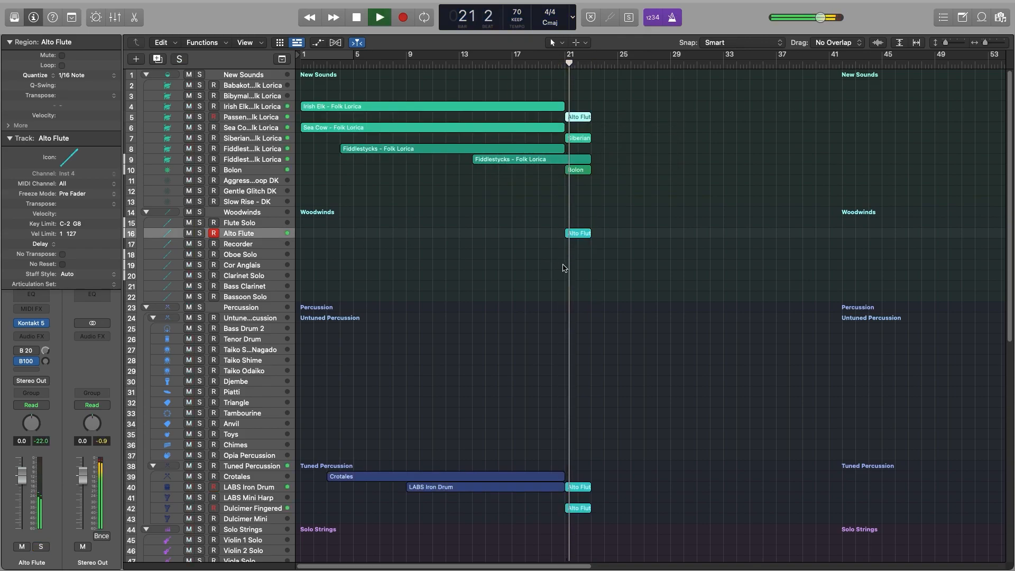
pyautogui.moveTo(618, 523); pyautogui.dragTo(581, 160)
pyautogui.click(630, 369)
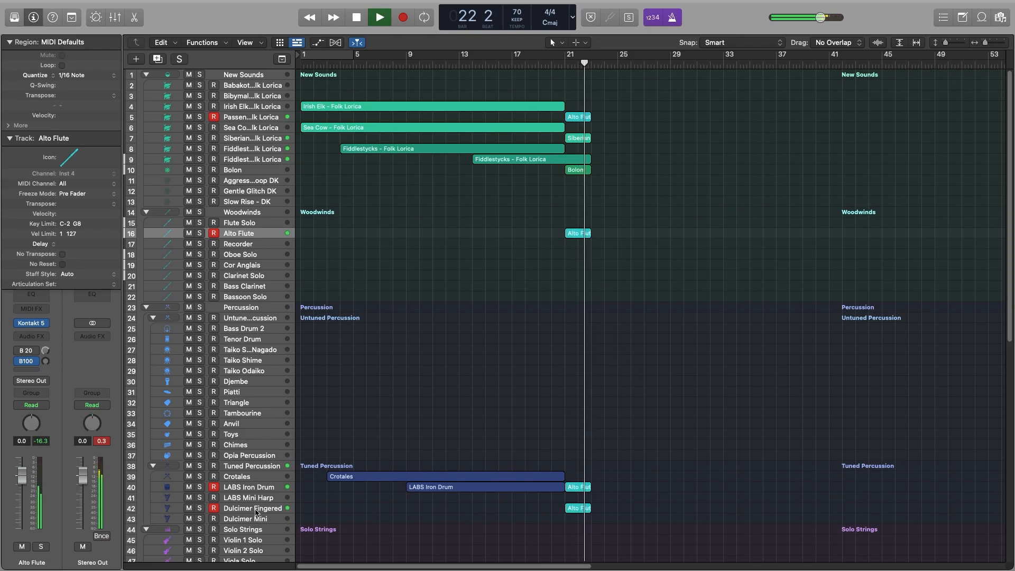
# Solo the LABS Iron Drum layer, then switch the solo to the Dulcimer Fingered track.
pyautogui.click(200, 508)
pyautogui.click(200, 487)
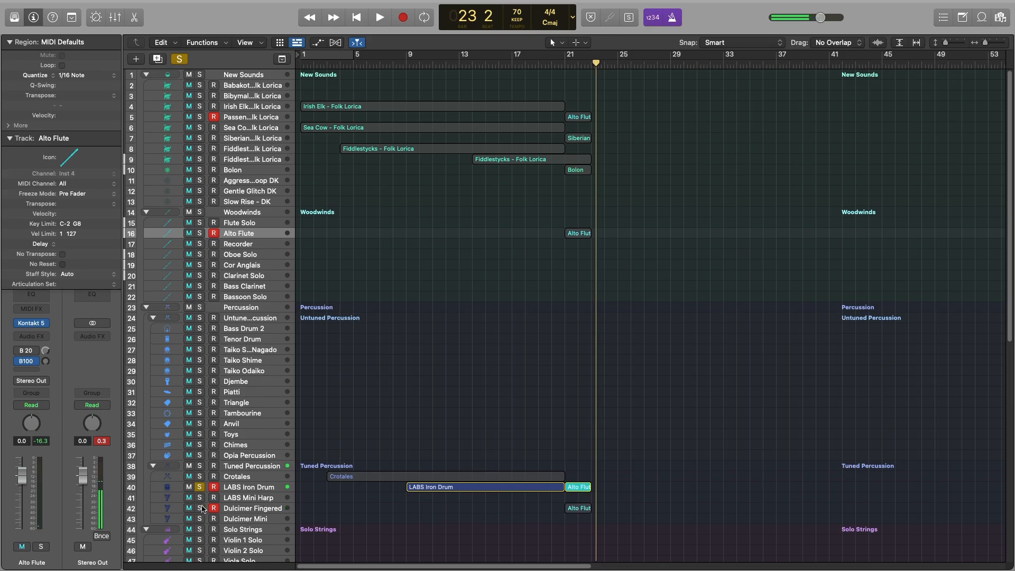
pyautogui.click(200, 488)
pyautogui.click(205, 509)
pyautogui.click(197, 510)
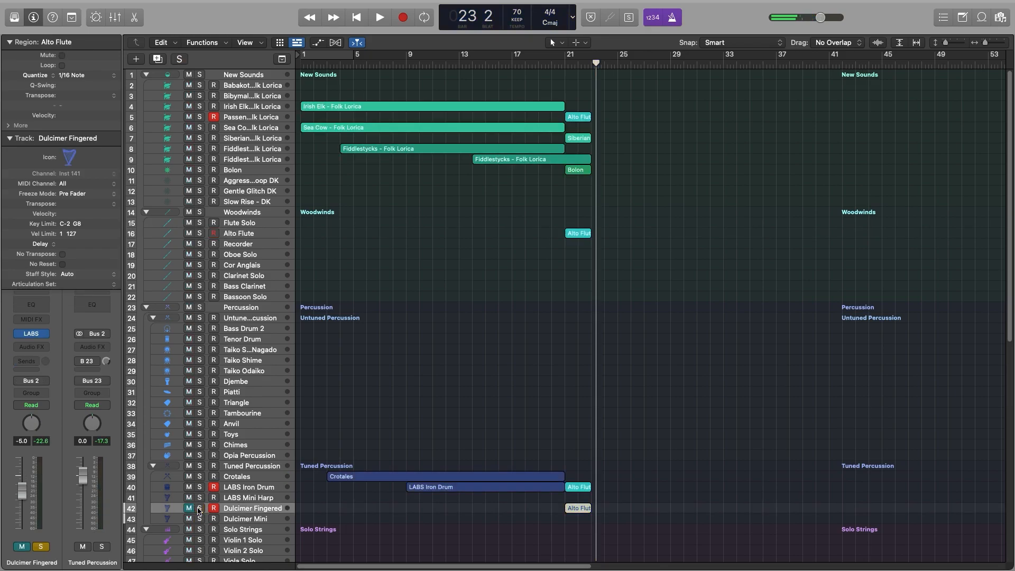
# Play the soloed Dulcimer Fingered layer from bar 21 and view its LABS instrument.
pyautogui.click(565, 64)
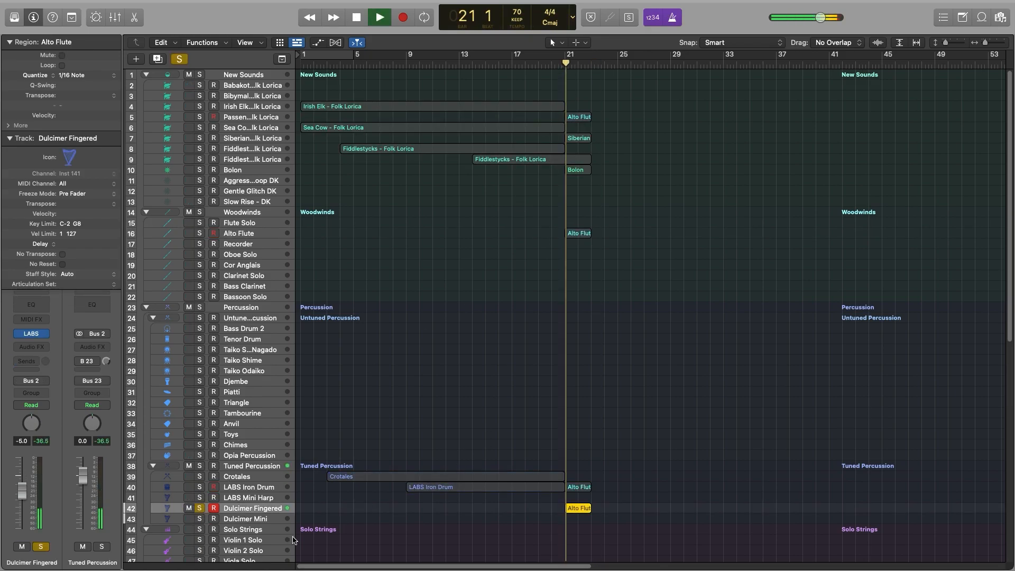
pyautogui.click(32, 333)
pyautogui.moveTo(610, 392)
pyautogui.click(322, 136)
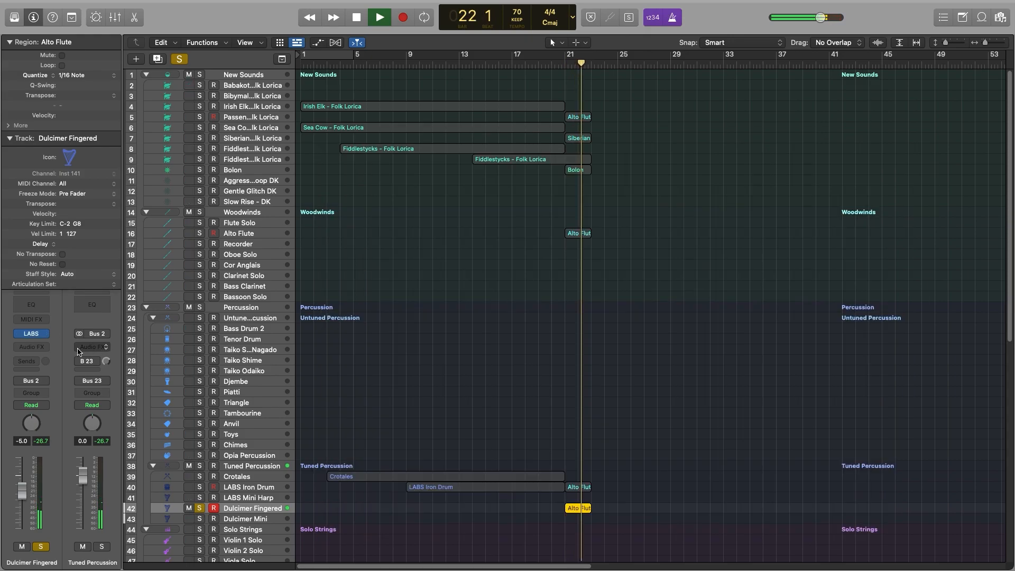
# Insert the FabFilter Pro-R reverb as an audio effect on the Dulcimer Fingered track.
pyautogui.click(31, 347)
pyautogui.moveTo(51, 386)
pyautogui.moveTo(34, 421)
pyautogui.click(121, 421)
pyautogui.moveTo(776, 113); pyautogui.dragTo(664, 88)
# Try the Medium Hall 2 preset from Pro-R's Medium category.
pyautogui.click(609, 95)
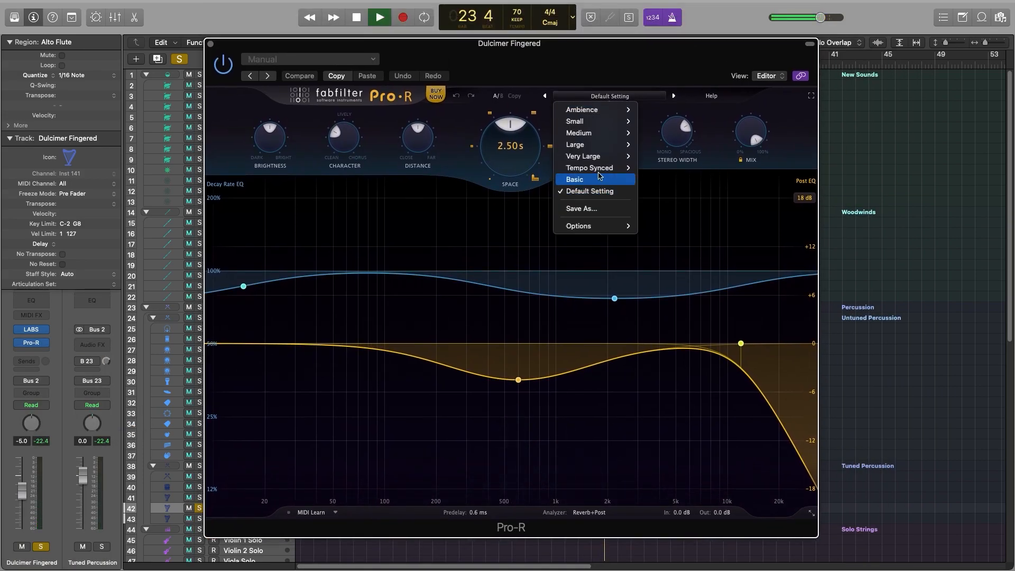
pyautogui.moveTo(609, 138)
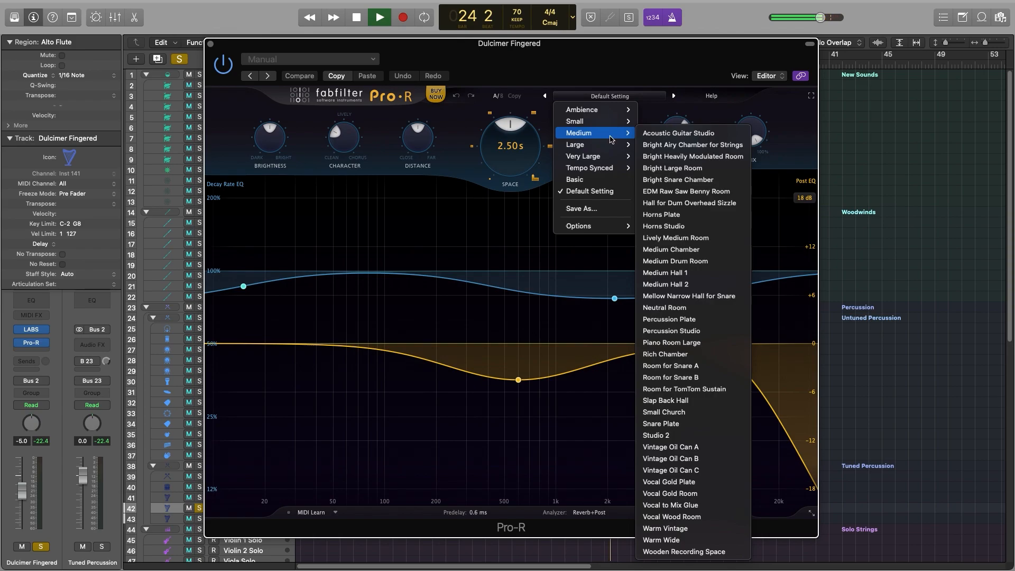
pyautogui.click(690, 284)
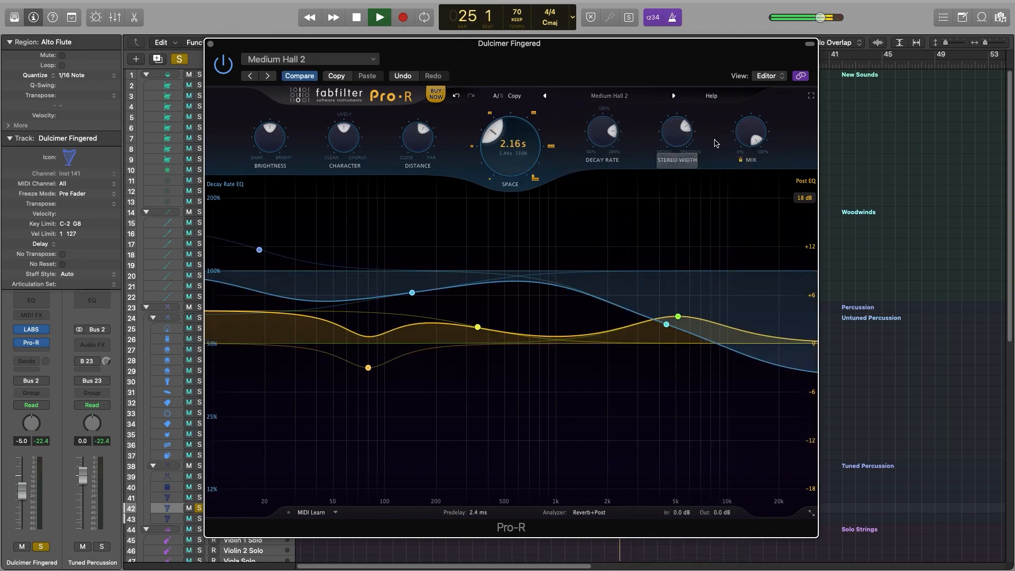
# Load the Rich Chamber preset from Pro-R's Medium category, with the space at 2.07 s and the mix reduced to about half.
pyautogui.click(614, 96)
pyautogui.moveTo(624, 133)
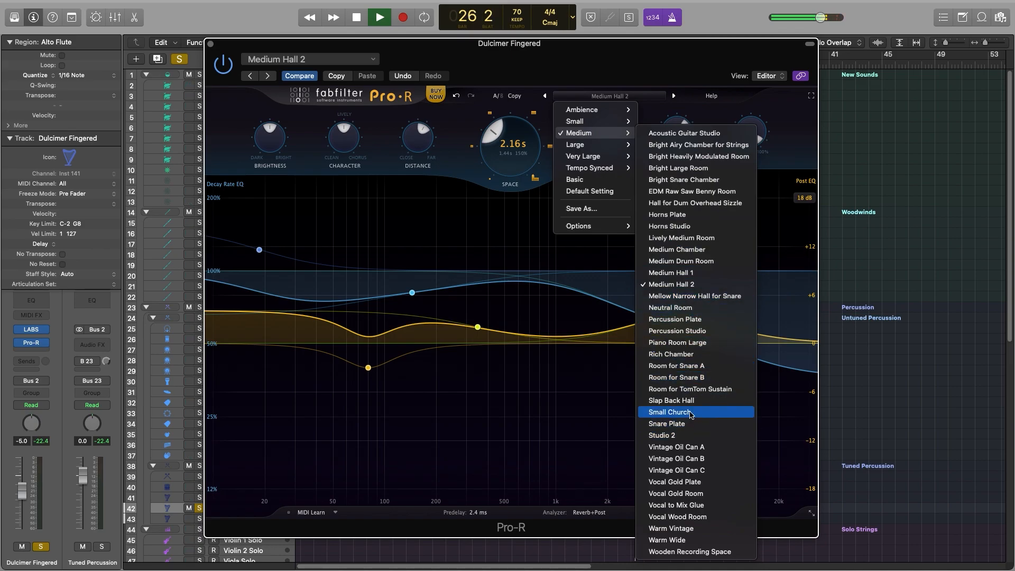
pyautogui.click(688, 354)
pyautogui.moveTo(522, 159); pyautogui.dragTo(523, 118)
pyautogui.moveTo(755, 139); pyautogui.dragTo(755, 247)
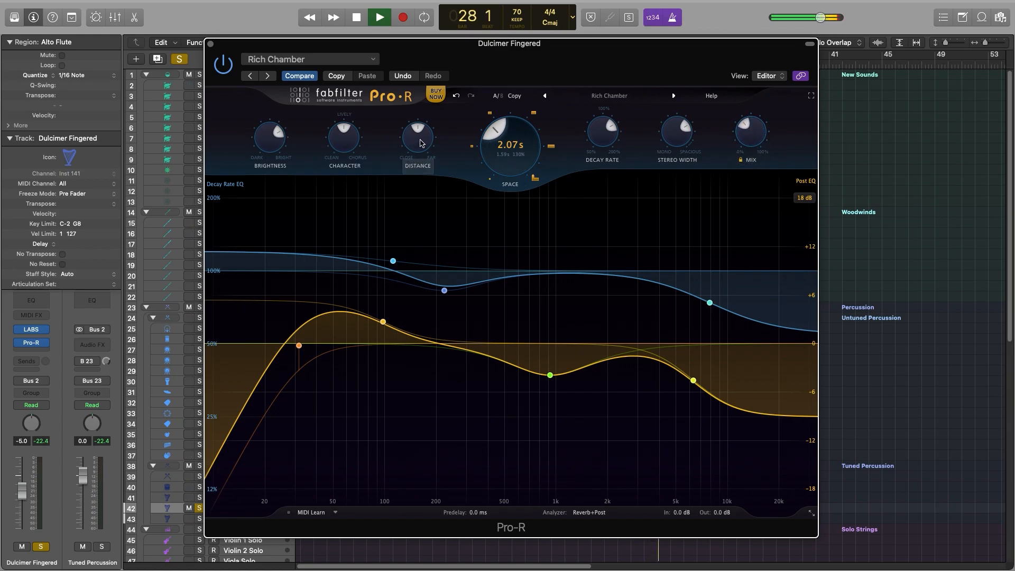
# Set the reverb's brightness to its midpoint and lower its character toward clean, closing the plug-in and stopping playback.
pyautogui.moveTo(269, 137); pyautogui.dragTo(270, 181)
pyautogui.moveTo(264, 134); pyautogui.dragTo(267, 139)
pyautogui.moveTo(352, 141); pyautogui.dragTo(368, 177)
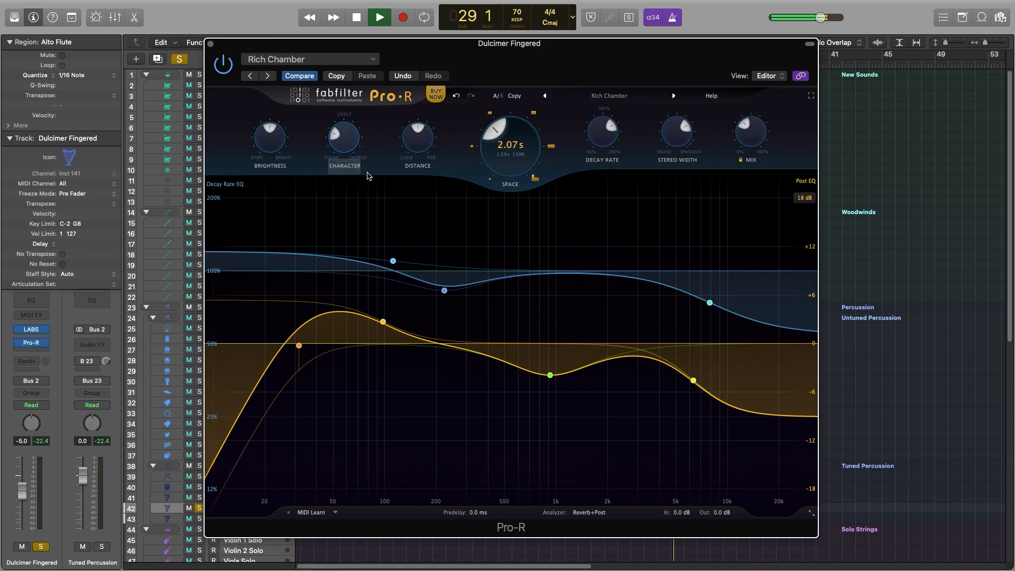
pyautogui.moveTo(419, 133)
pyautogui.click(210, 44)
pyautogui.press('space')
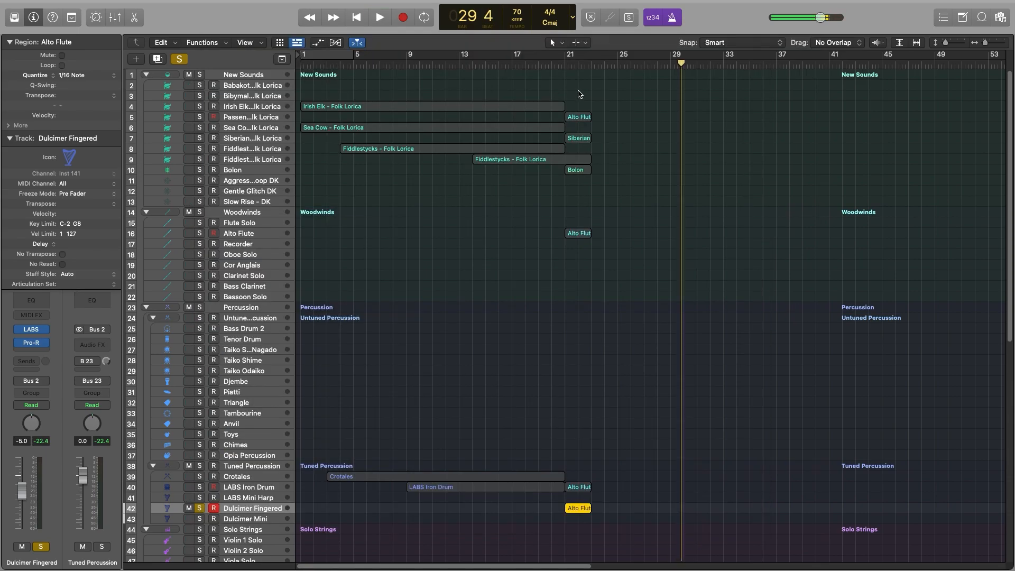
# Replay the dulcimer from bar 21 while setting Pro-R's mix to 58.77% and its space to 2.89 s.
pyautogui.click(567, 67)
pyautogui.press('space')
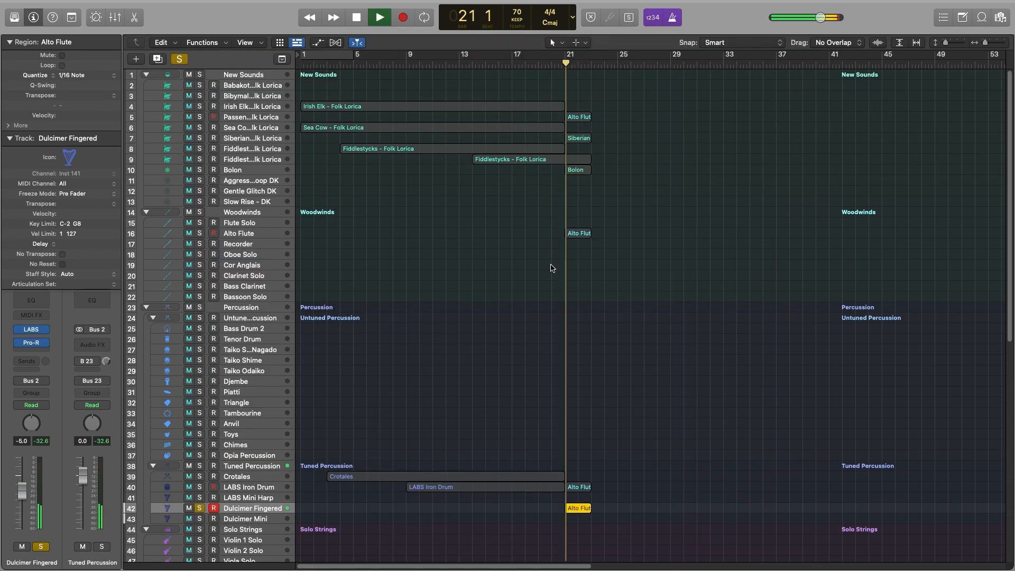
pyautogui.click(33, 342)
pyautogui.moveTo(755, 131); pyautogui.dragTo(779, 77)
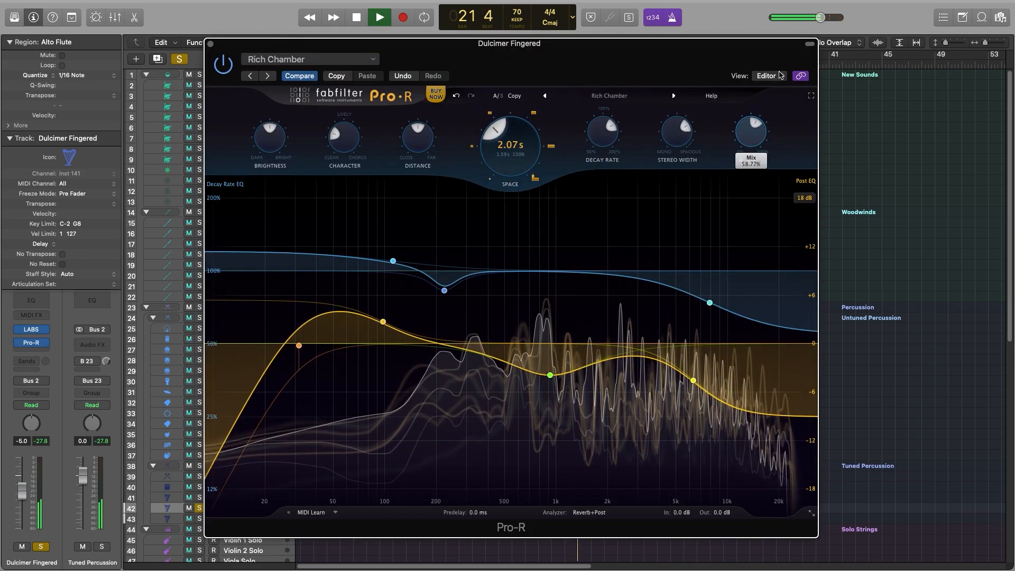
pyautogui.moveTo(503, 155); pyautogui.dragTo(512, 130)
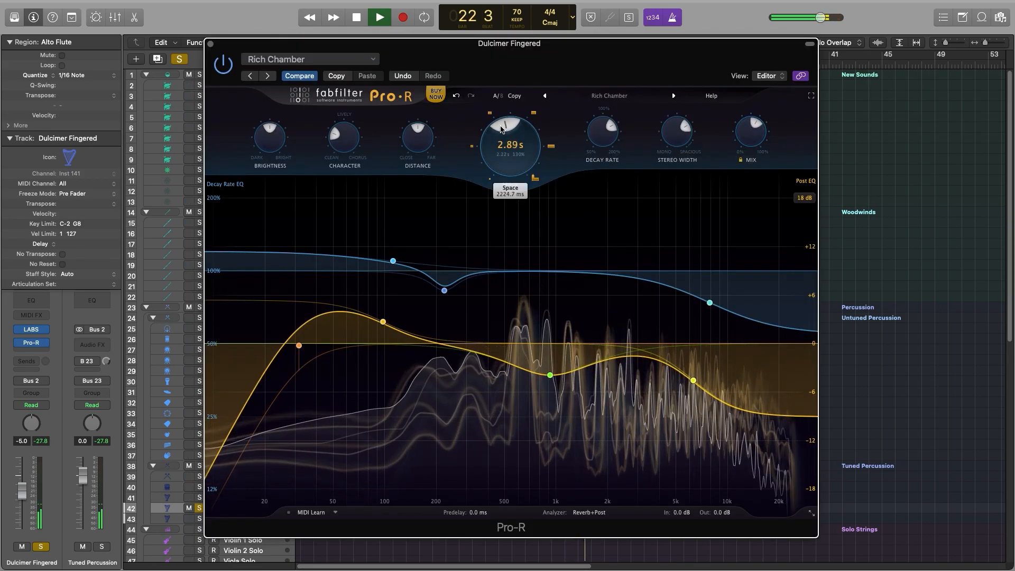
pyautogui.click(210, 44)
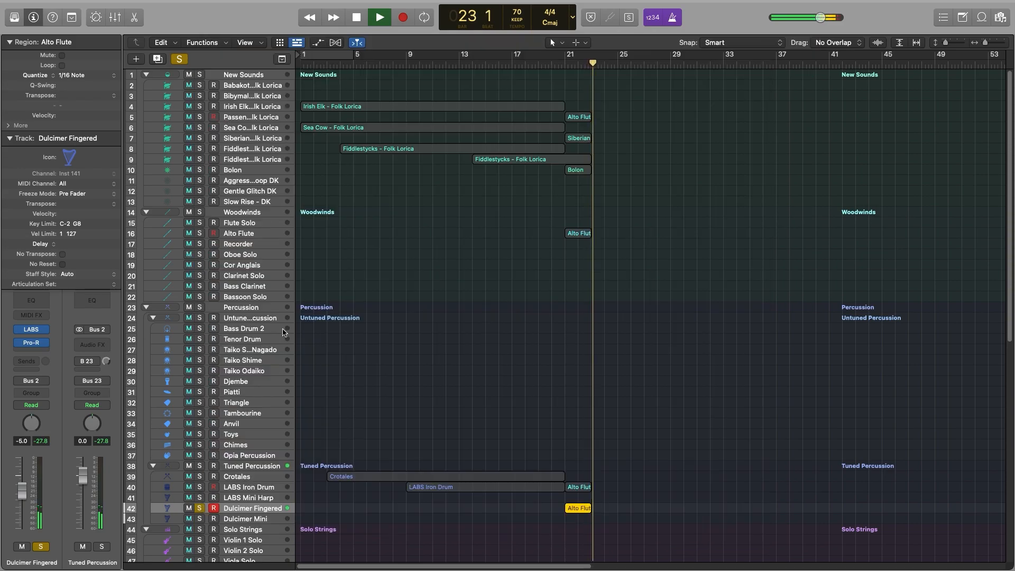
pyautogui.press('space')
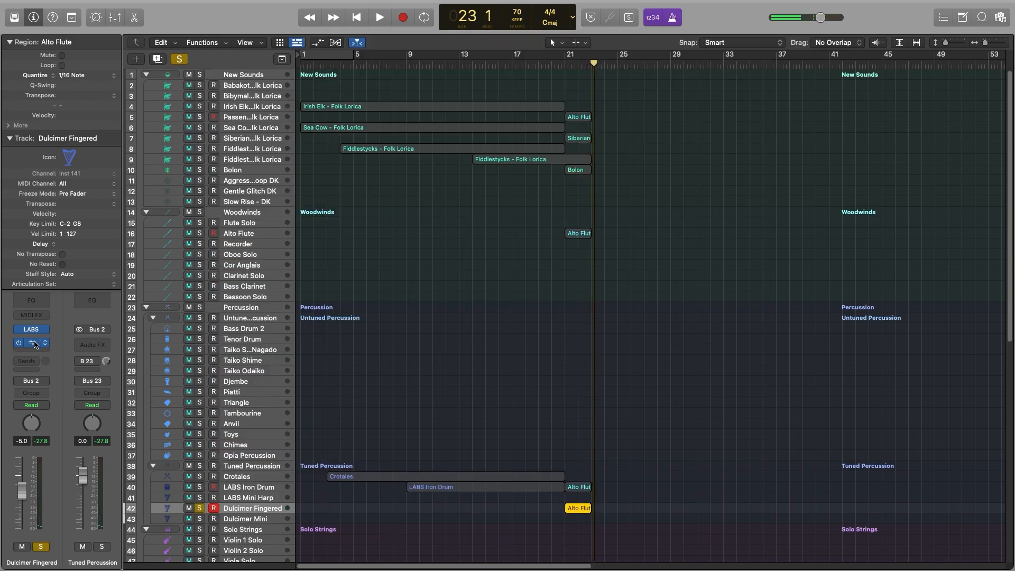
# Copy the Dulcimer Fingered reverb settings and insert a stereo Pro-R on the Passenger Pigeon track.
pyautogui.click(31, 344)
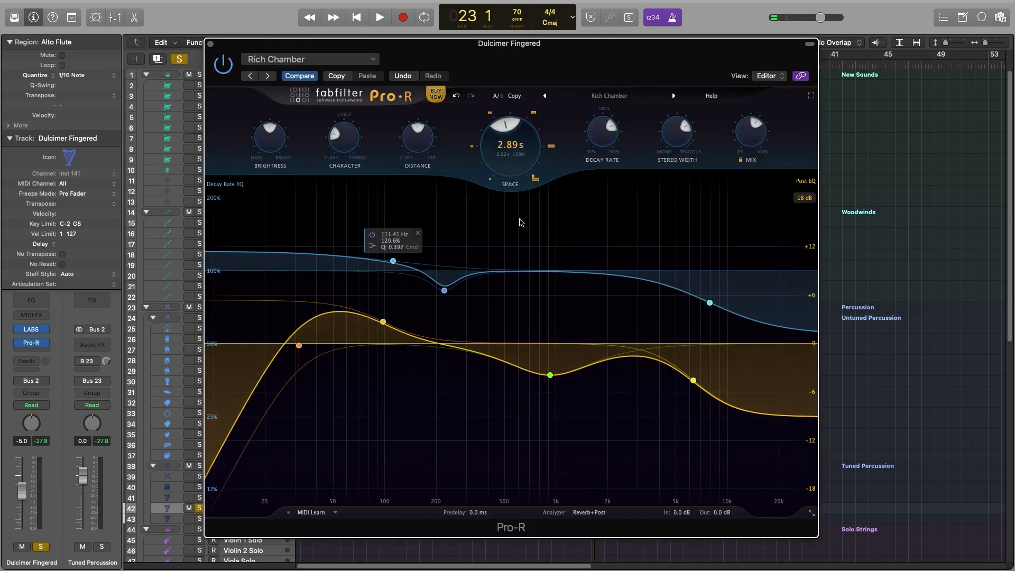
pyautogui.click(209, 45)
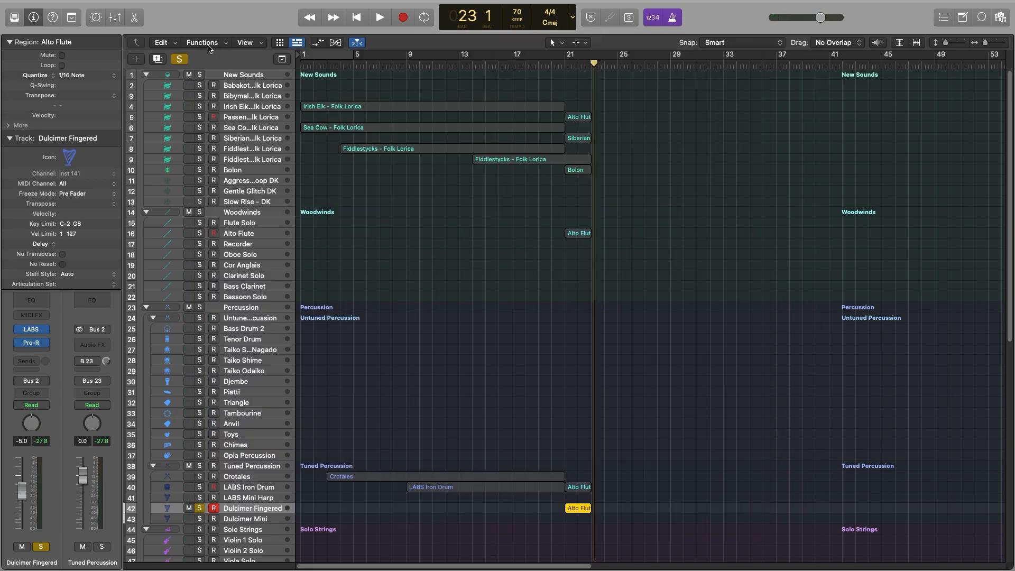
pyautogui.click(280, 108)
pyautogui.click(279, 117)
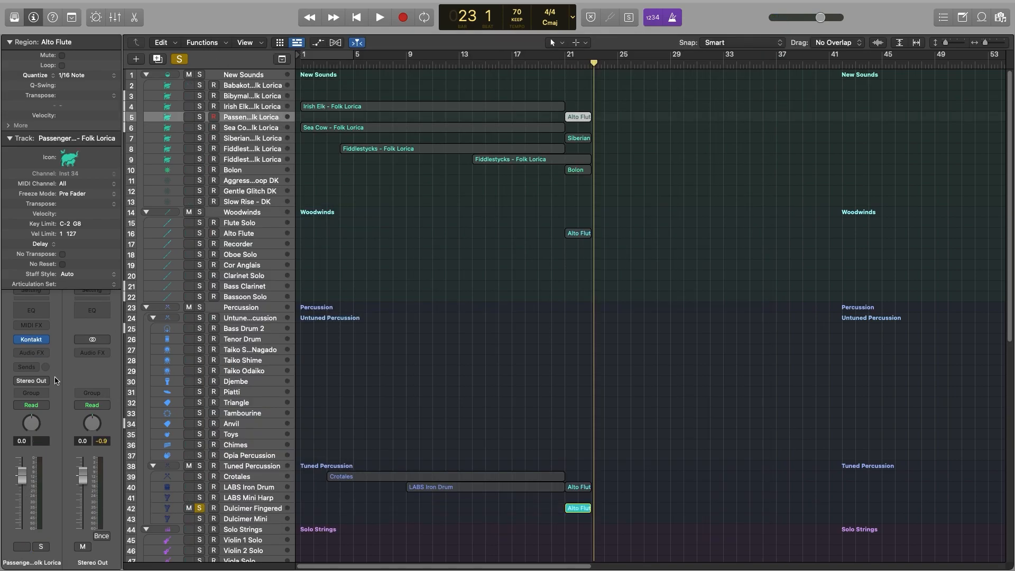
pyautogui.click(38, 353)
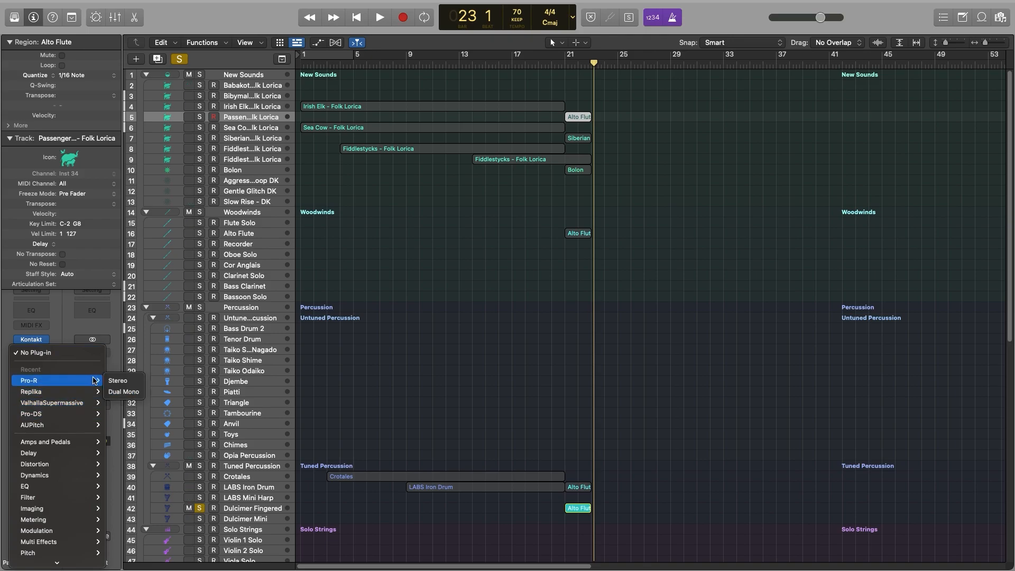
pyautogui.click(117, 381)
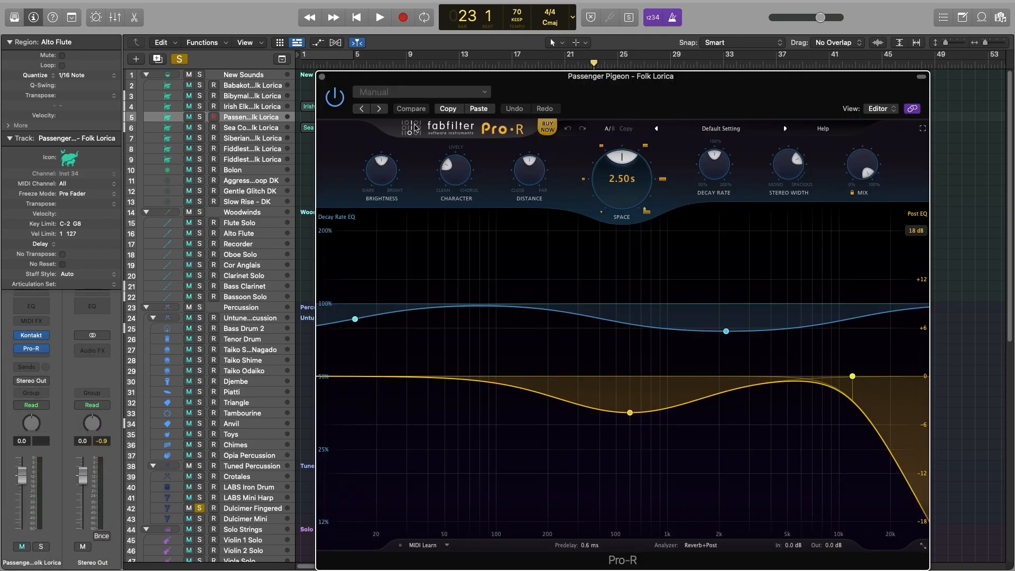
pyautogui.moveTo(567, 98); pyautogui.dragTo(560, 100)
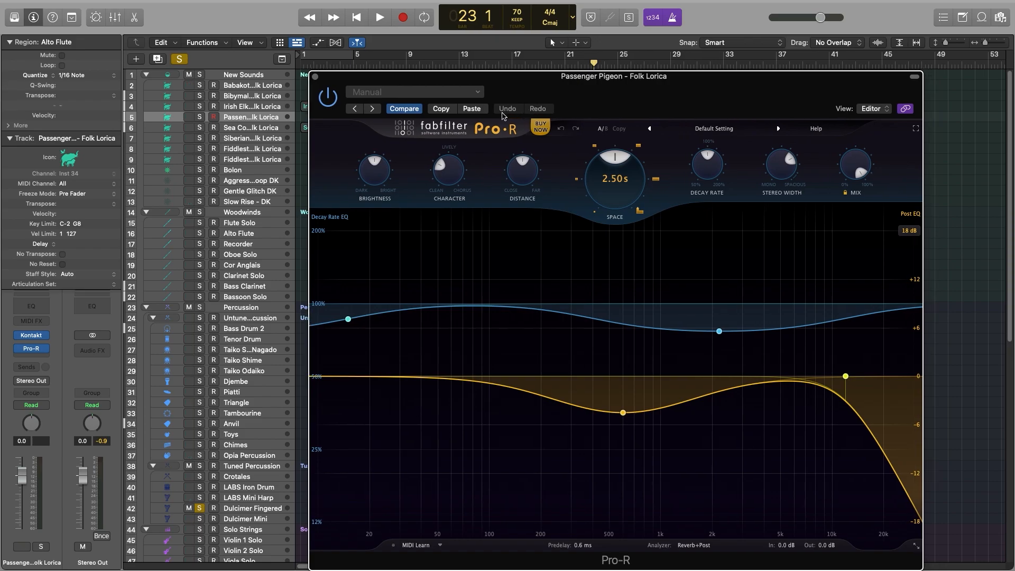
pyautogui.click(315, 77)
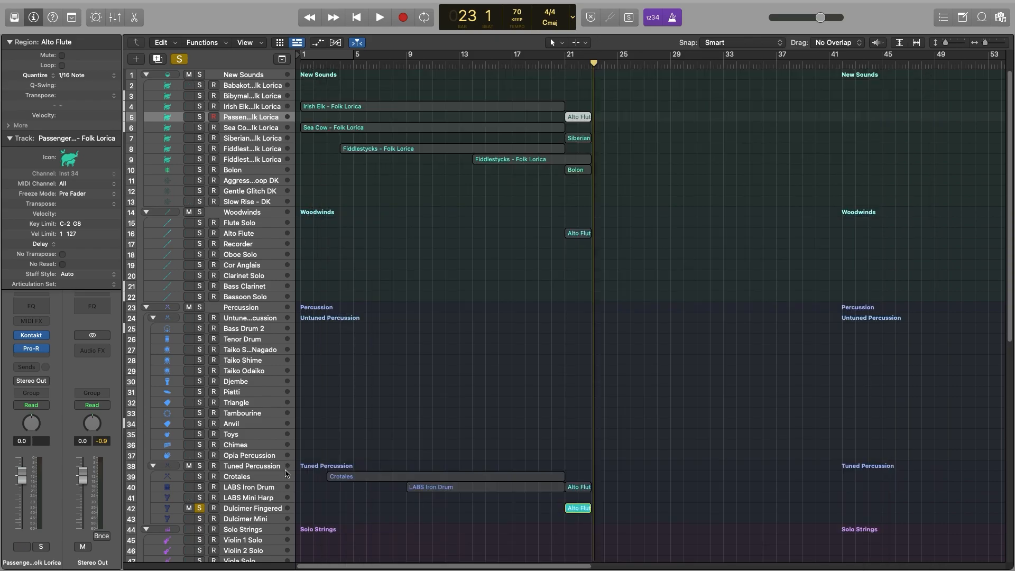
# Copy the Pro-R settings from Dulcimer Fingered again and paste them into Passenger Pigeon's Pro-R.
pyautogui.click(268, 509)
pyautogui.click(37, 349)
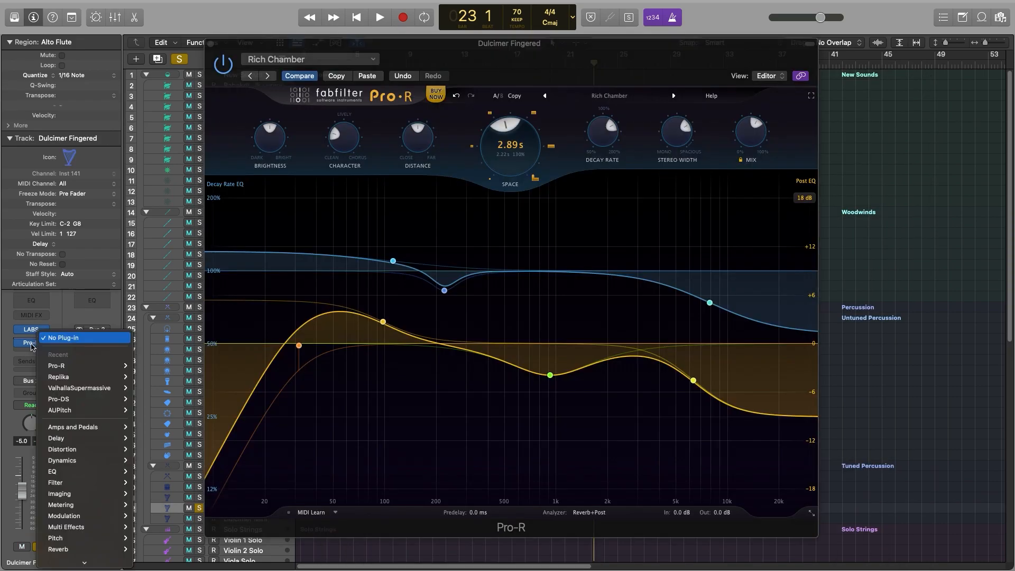
pyautogui.click(223, 55)
pyautogui.click(211, 44)
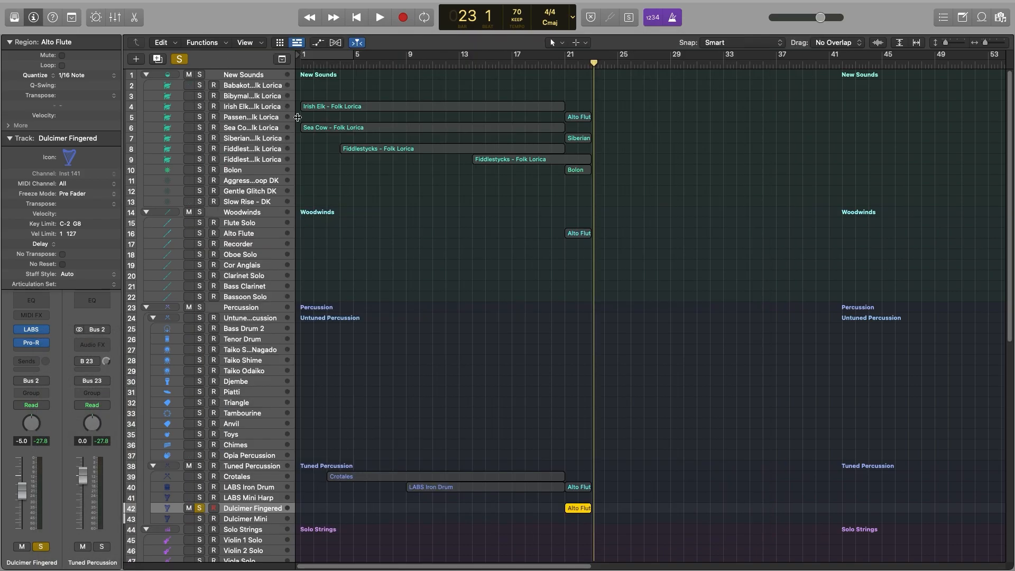
pyautogui.click(270, 121)
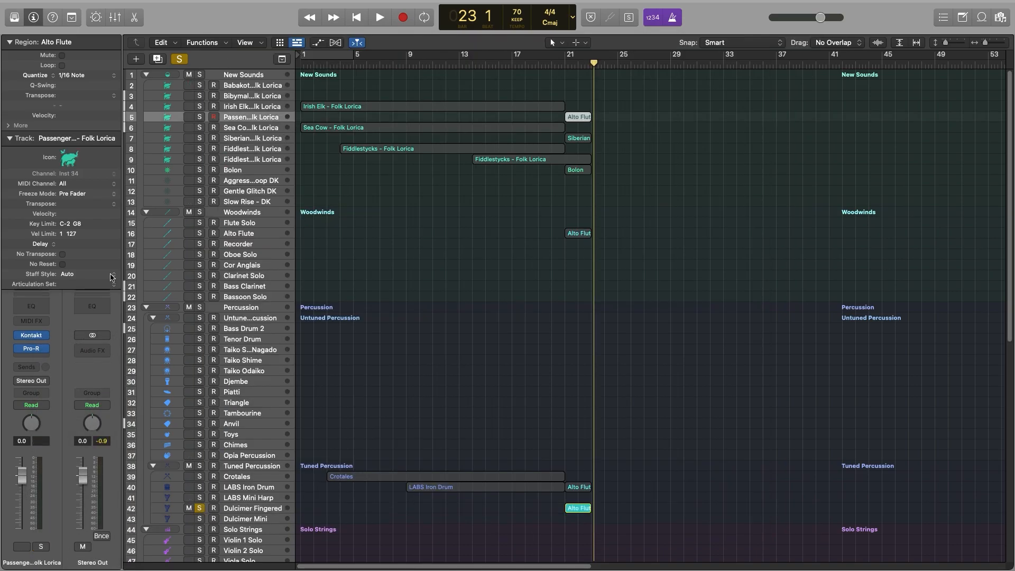
pyautogui.click(49, 348)
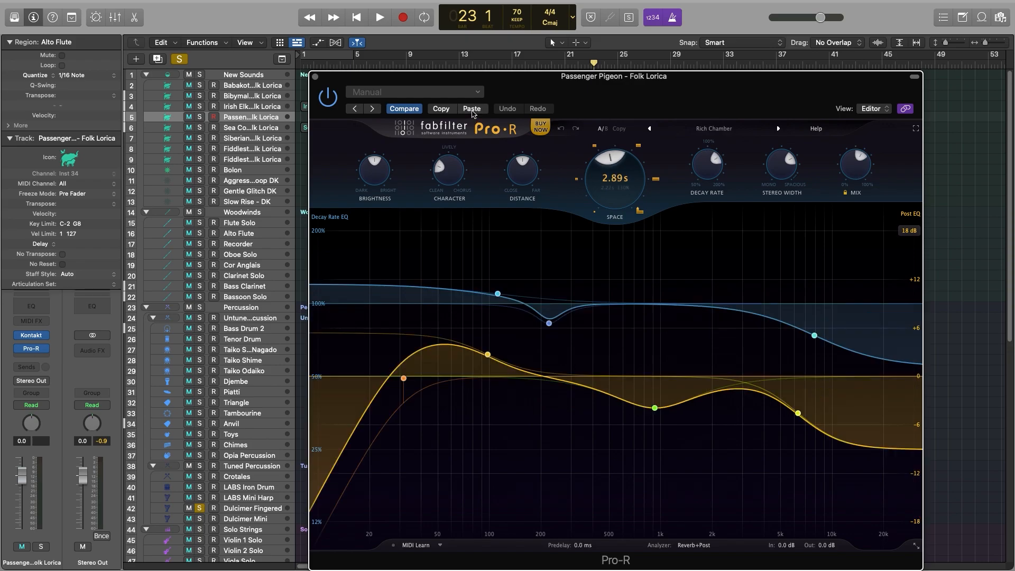
pyautogui.click(317, 78)
# Solo the Passenger Pigeon track and play it from bar 21, briefly viewing its notes in the Piano Roll.
pyautogui.click(566, 64)
pyautogui.click(199, 117)
pyautogui.press('space')
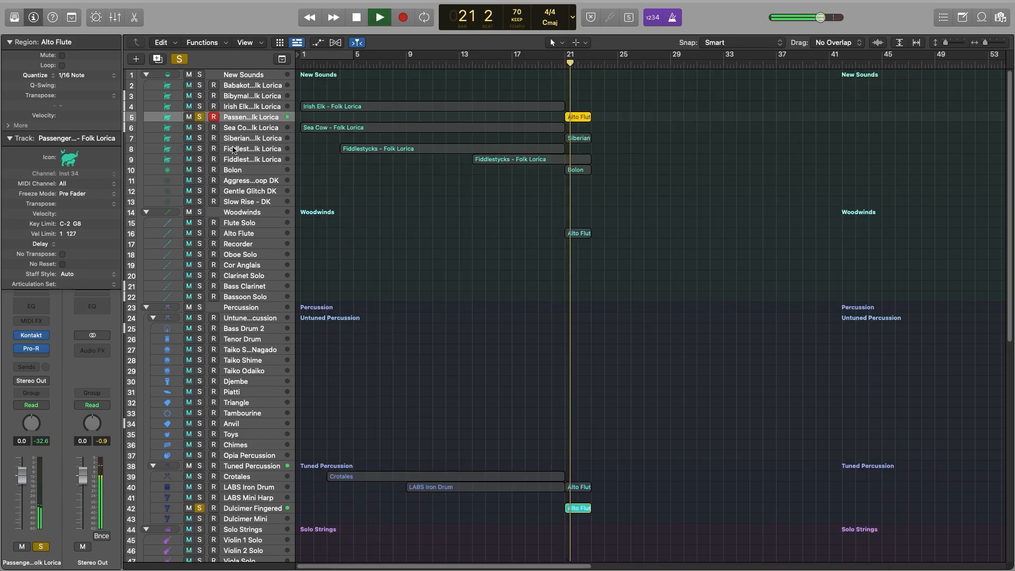
pyautogui.press('e')
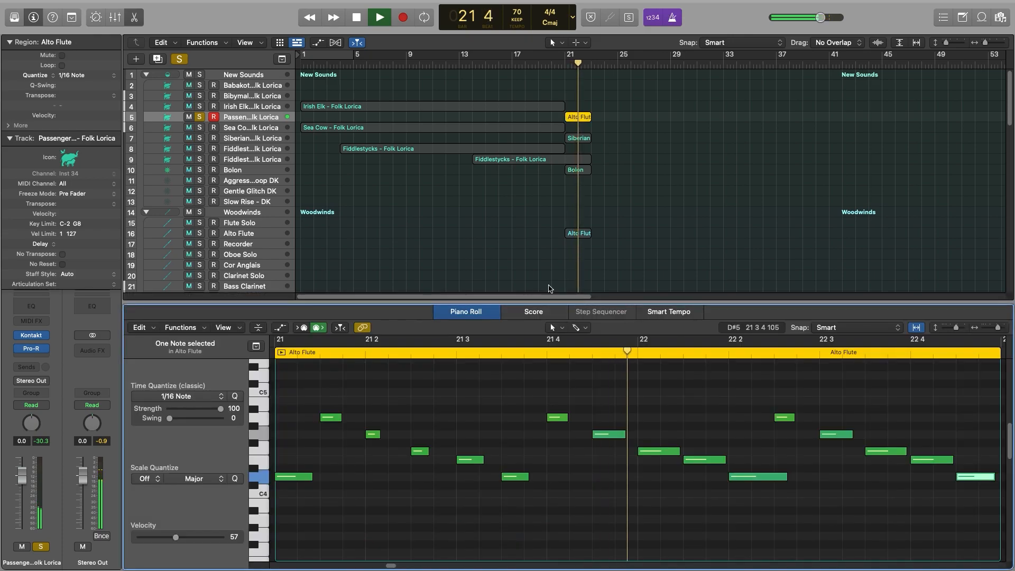
pyautogui.press('e')
# Raise the Typewriter and Toy piano levels in Passenger Pigeon's Kontakt instrument, and unsolo the track.
pyautogui.click(40, 335)
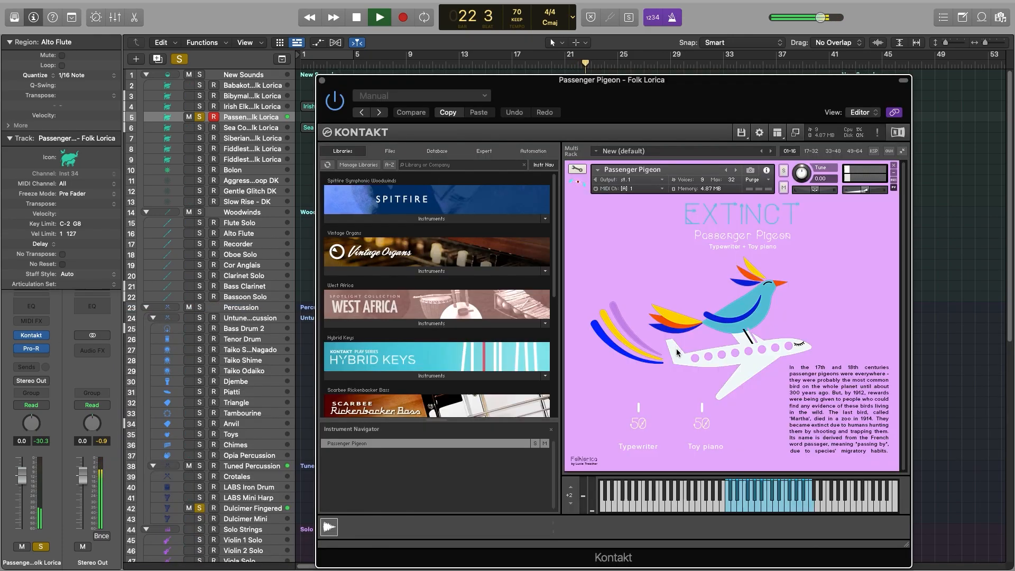
pyautogui.moveTo(698, 432); pyautogui.dragTo(697, 420)
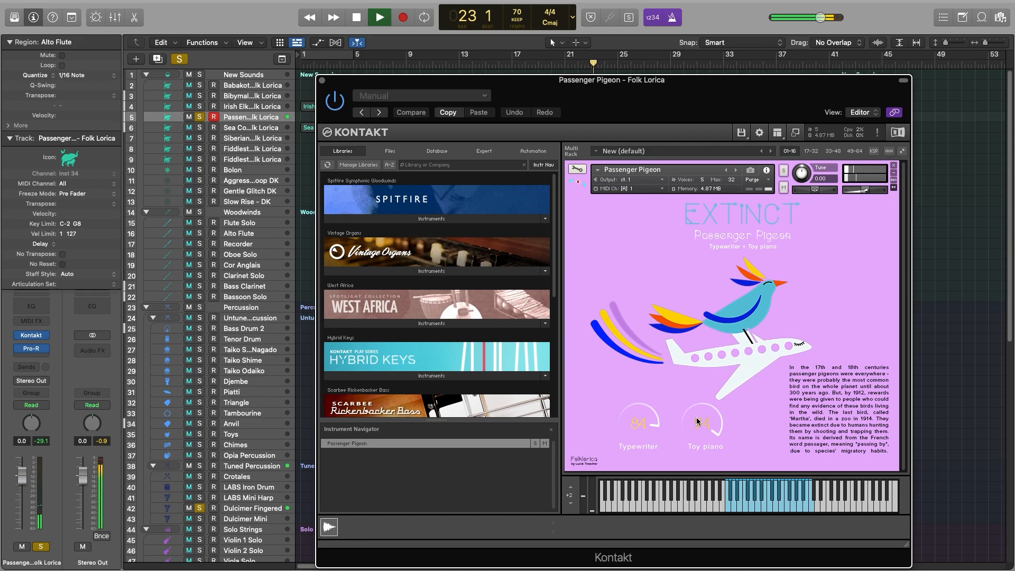
pyautogui.click(321, 78)
pyautogui.click(199, 118)
pyautogui.press('space')
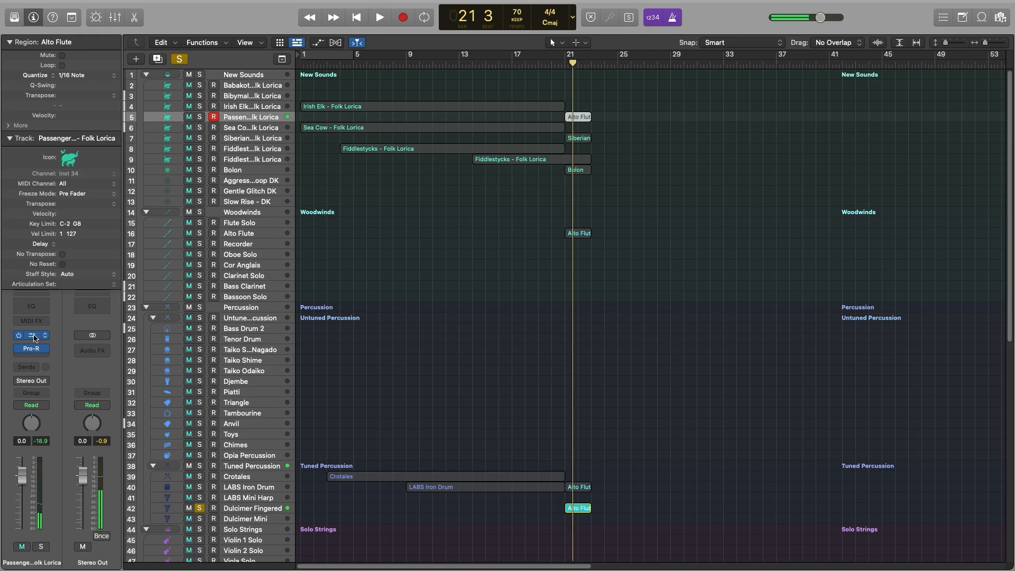
# Set Passenger Pigeon's Typewriter level to 63 and its Toy piano level to 84 in Kontakt.
pyautogui.click(32, 337)
pyautogui.scroll(-5, 651, 436)
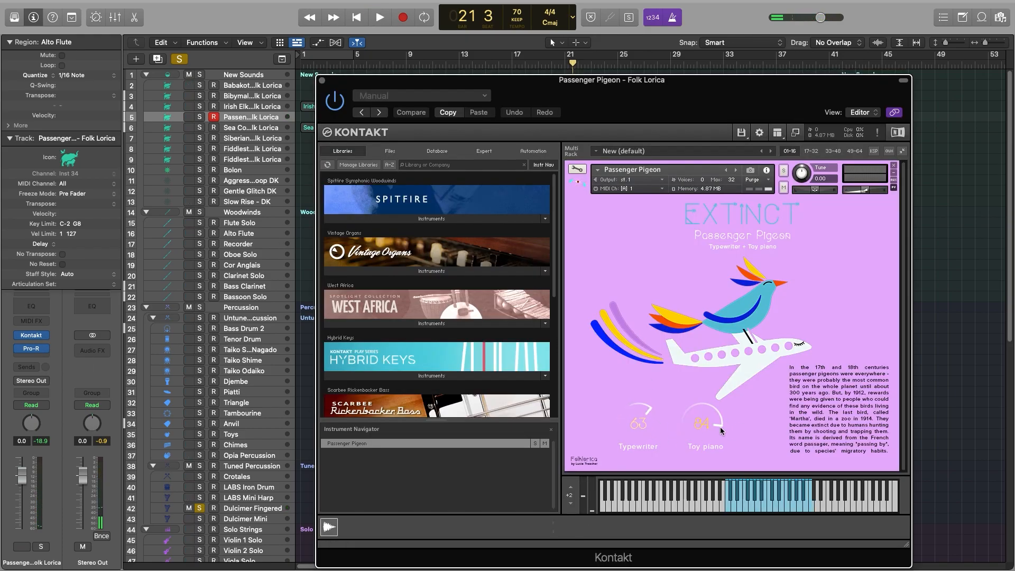
pyautogui.click(322, 80)
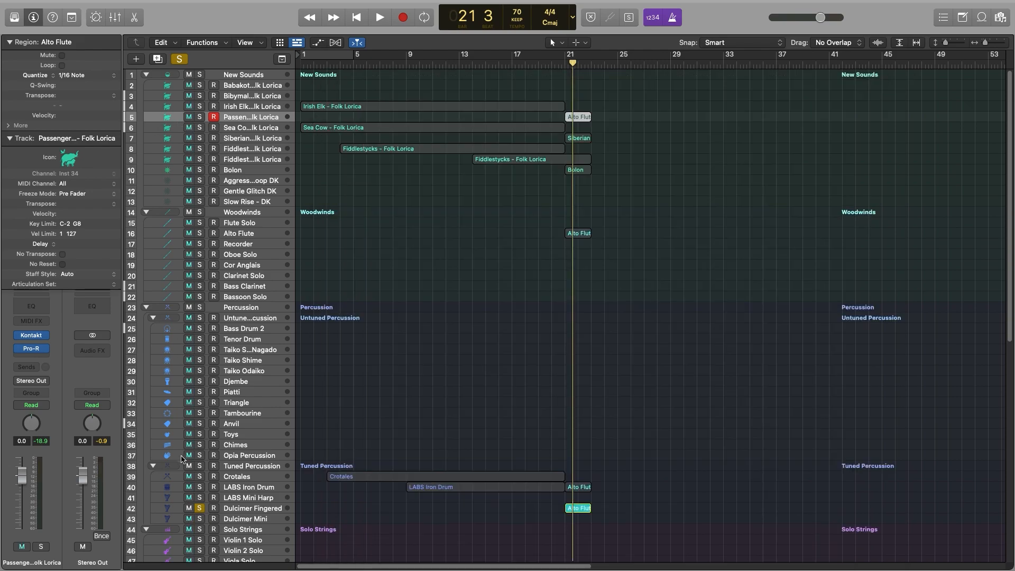
# Solo the LABS Iron Drum, Sea Cow and Alto Flute tracks, leaving the Fiddlestycks tracks unsoloed.
pyautogui.click(200, 487)
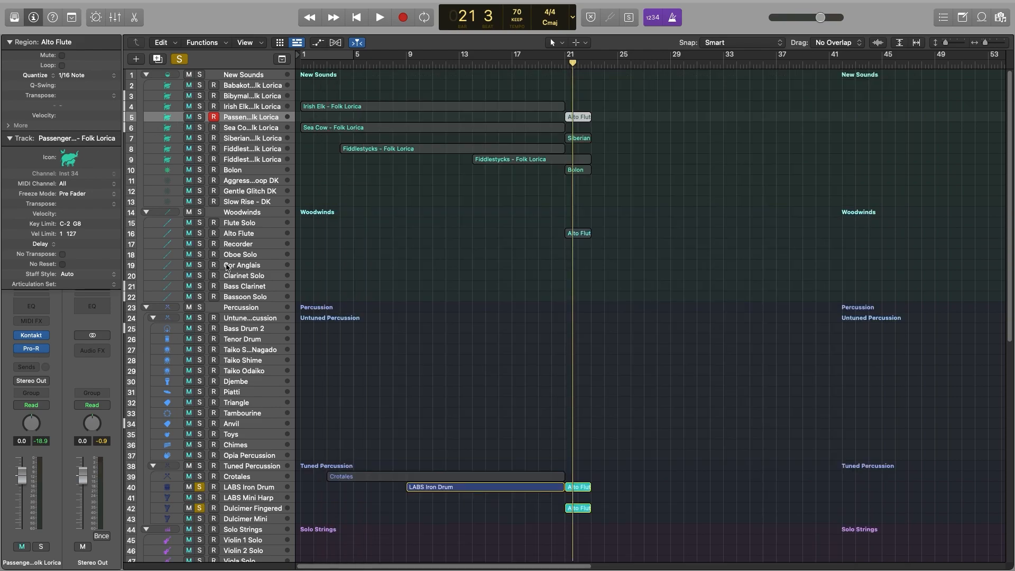
pyautogui.click(201, 128)
pyautogui.click(201, 160)
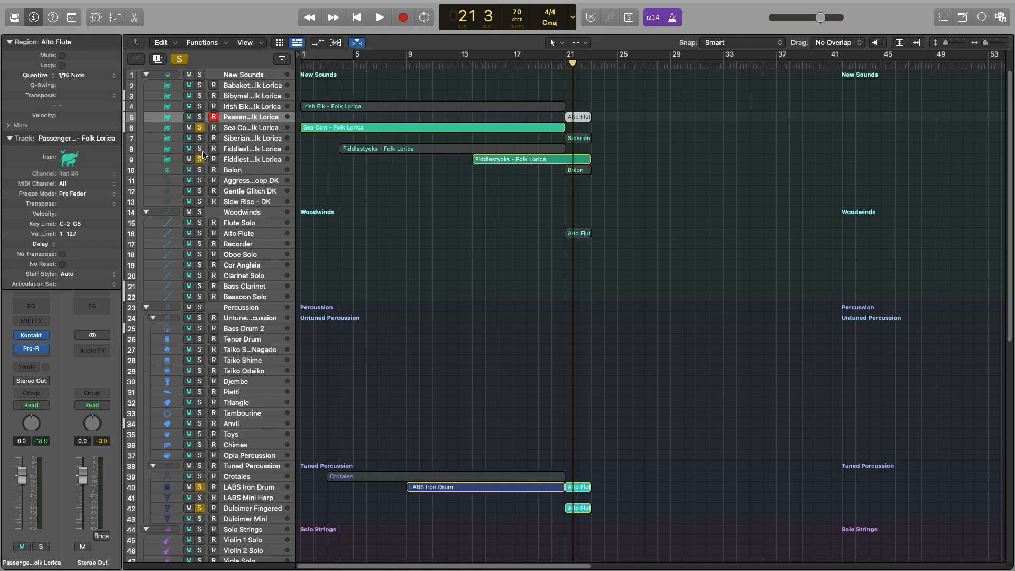
pyautogui.click(200, 234)
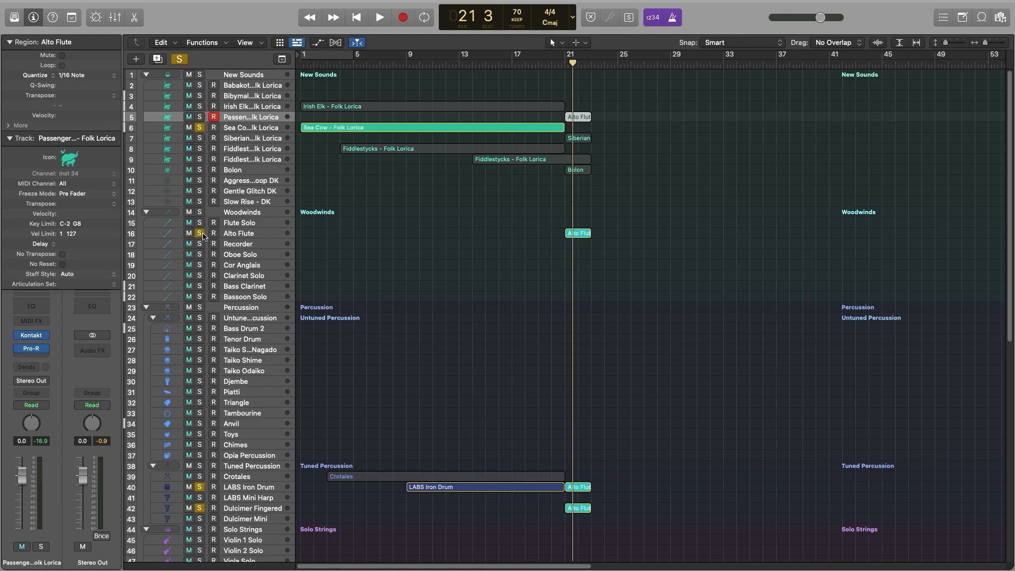
# Insert Pro-R on the Alto Flute track and paste the copied reverb settings into it.
pyautogui.click(42, 336)
pyautogui.moveTo(64, 365)
pyautogui.click(120, 364)
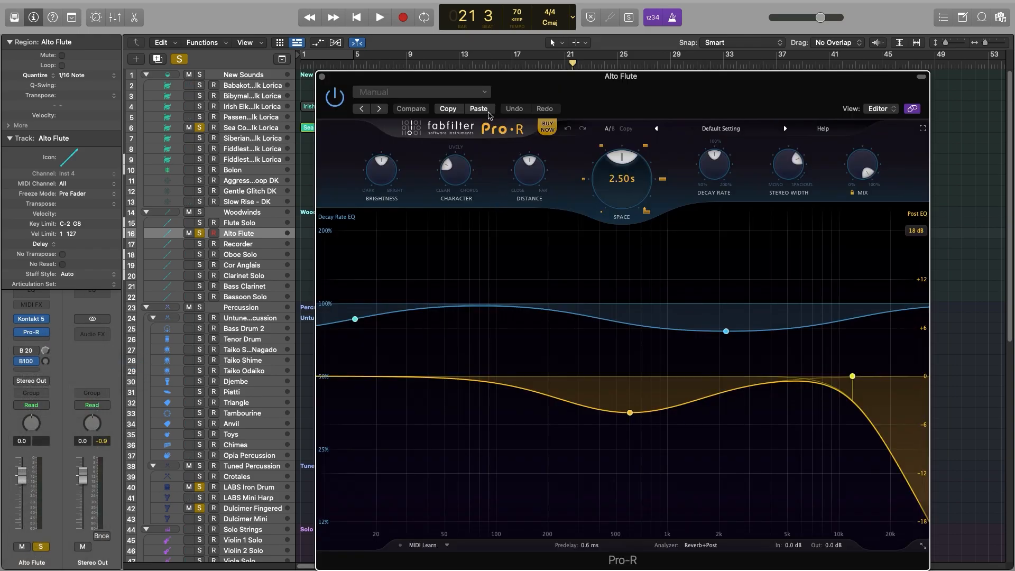
pyautogui.click(489, 112)
pyautogui.click(322, 77)
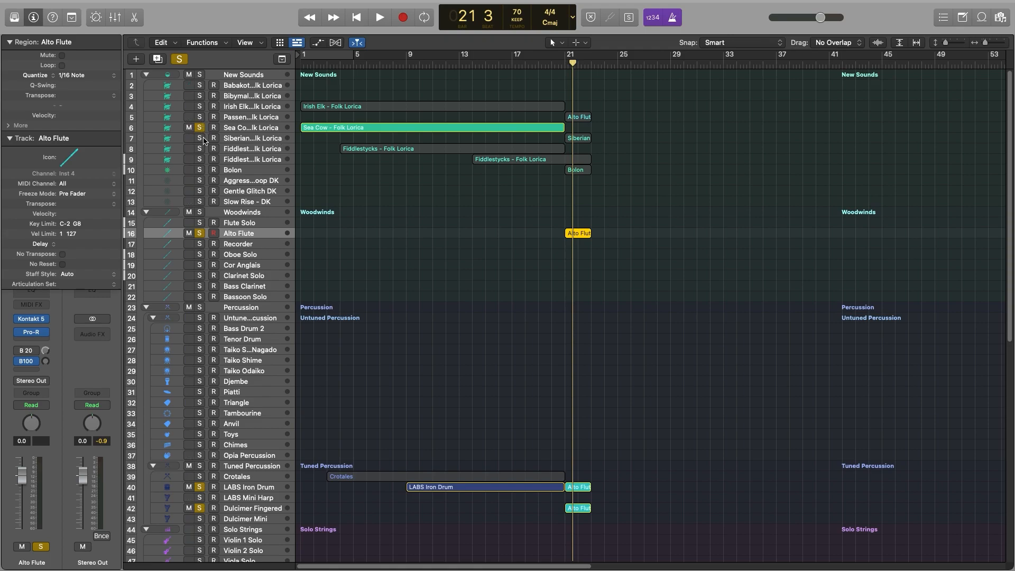
# Solo the Passenger Pigeon track, unsolo Sea Cow, and set the playhead to bar 21.
pyautogui.click(281, 141)
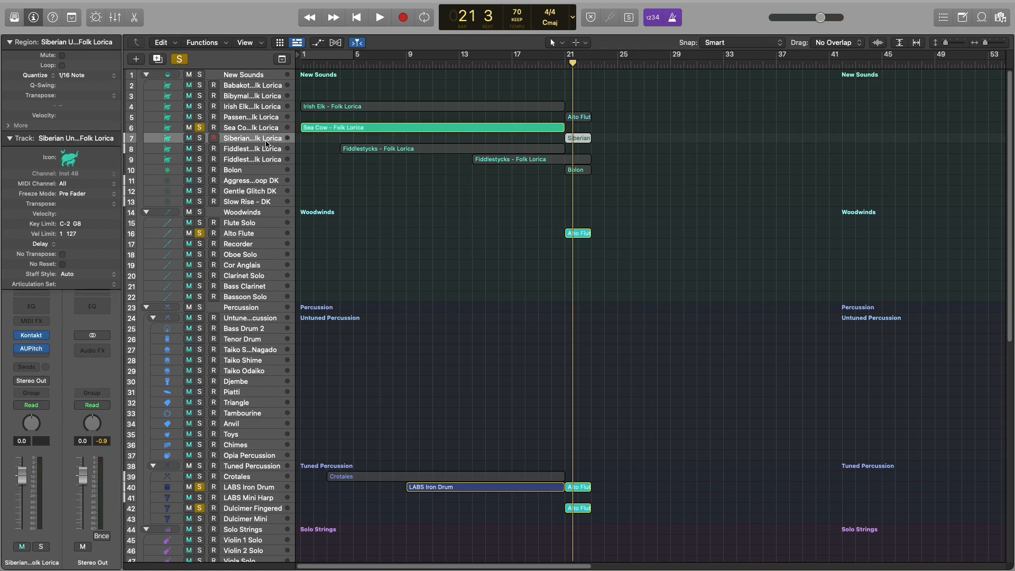
pyautogui.click(199, 117)
pyautogui.click(203, 127)
pyautogui.click(564, 66)
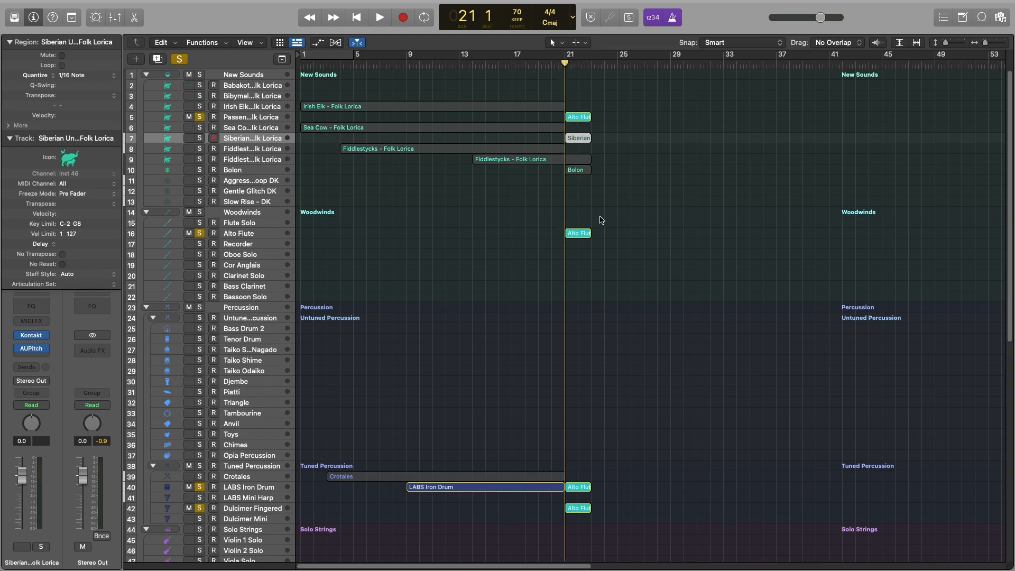
# Play the new section from bar 21, auditioning it with the Siberian track's solo on and off.
pyautogui.press('space')
pyautogui.scroll(-15, 625, 354)
pyautogui.scroll(15, 637, 354)
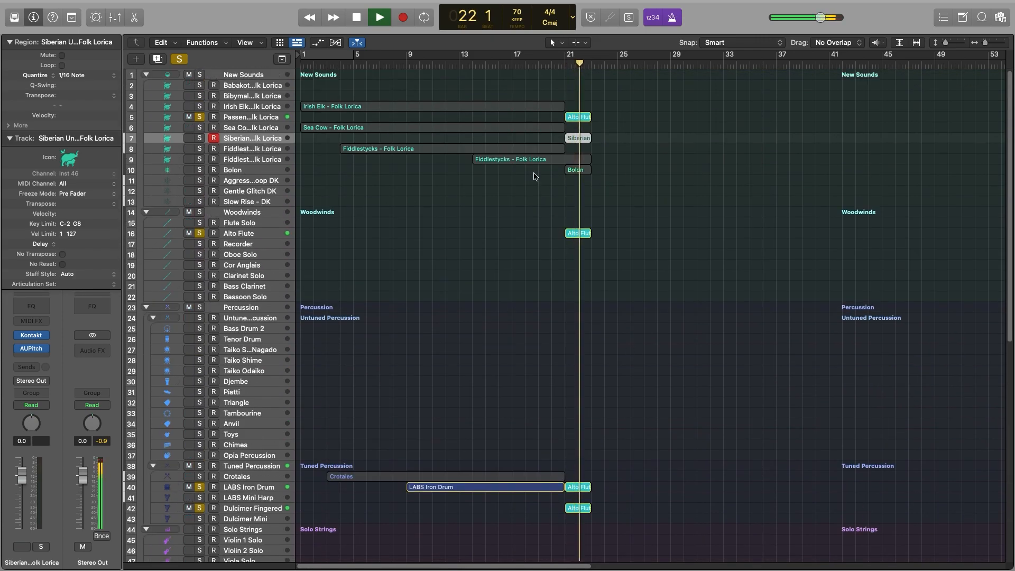
pyautogui.click(200, 138)
pyautogui.click(200, 139)
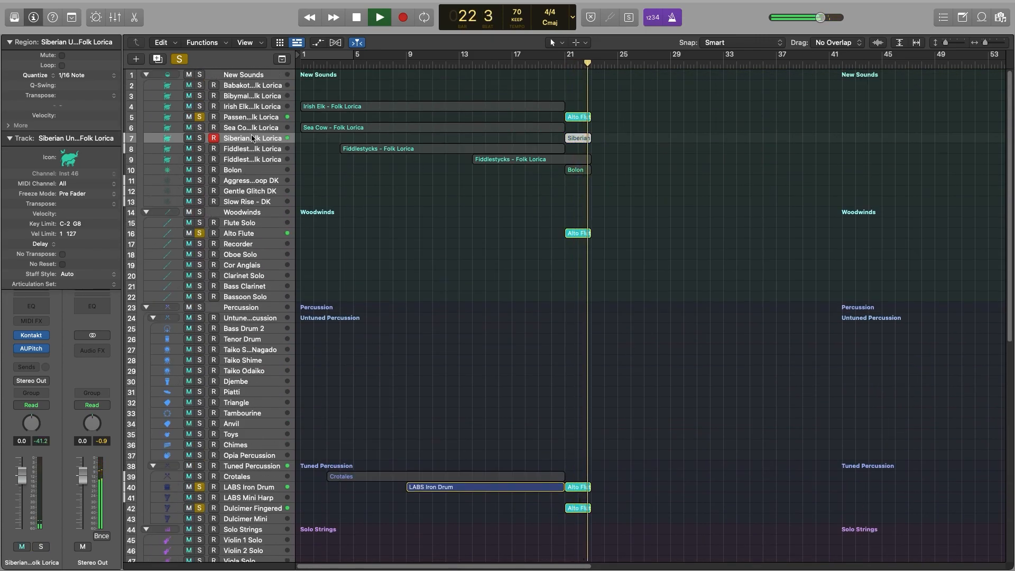
pyautogui.press('space')
# Repeat the soloed tracks' Alto Flute regions at bar 21 back to back until about bar 37.
pyautogui.click(651, 530)
pyautogui.scroll(-5, 642, 521)
pyautogui.scroll(5, 642, 521)
pyautogui.moveTo(625, 553); pyautogui.dragTo(679, 119)
pyautogui.moveTo(680, 119); pyautogui.dragTo(734, 120)
pyautogui.moveTo(733, 120); pyautogui.dragTo(760, 119)
pyautogui.click(810, 132)
# Play the repeated section and inspect Passenger Pigeon's first Alto Flute region in the Piano Roll.
pyautogui.press('space')
pyautogui.moveTo(595, 64); pyautogui.dragTo(578, 64)
pyautogui.doubleClick(576, 117)
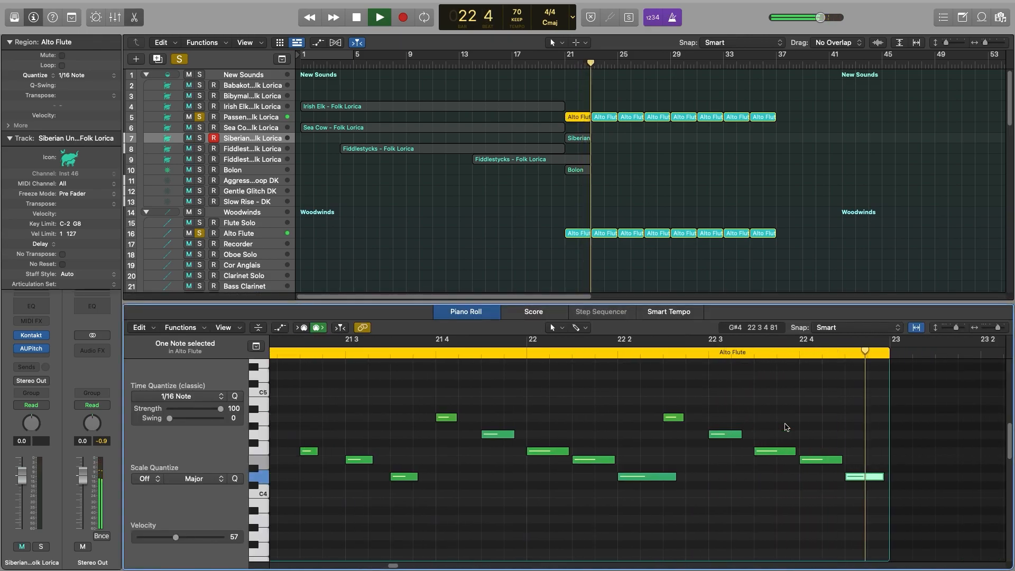
pyautogui.press('p')
pyautogui.press('space')
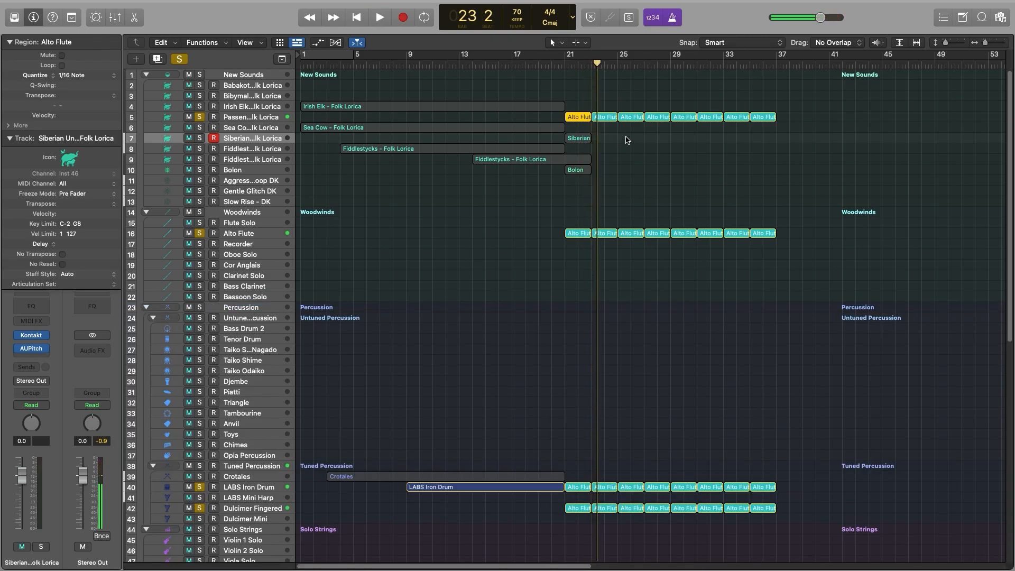
# Insert a new 3/4 time signature at bar 21 and play the section against it.
pyautogui.click(285, 129)
pyautogui.click(282, 119)
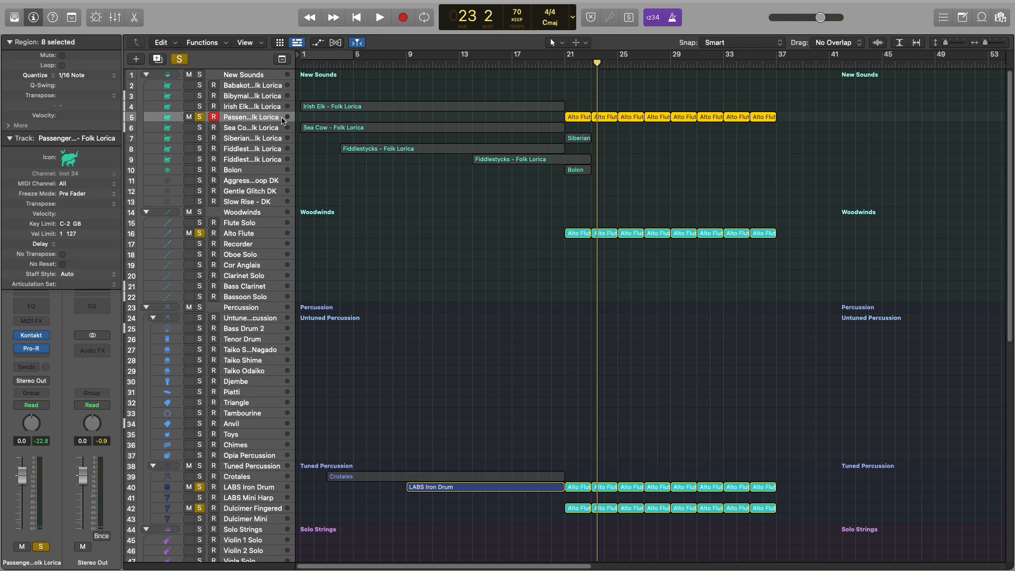
pyautogui.moveTo(553, 65); pyautogui.dragTo(564, 66)
pyautogui.click(617, 157)
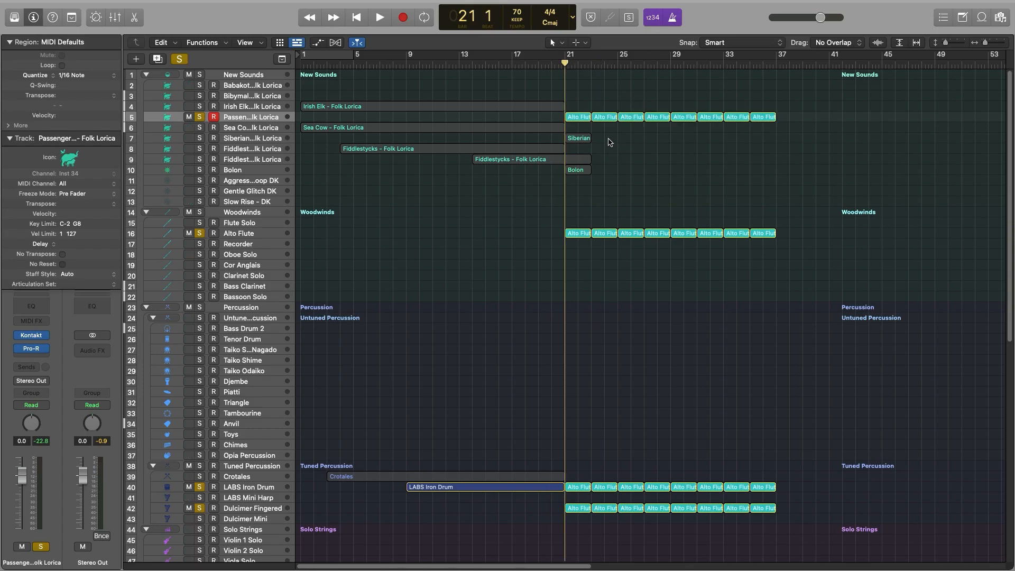
pyautogui.click(553, 15)
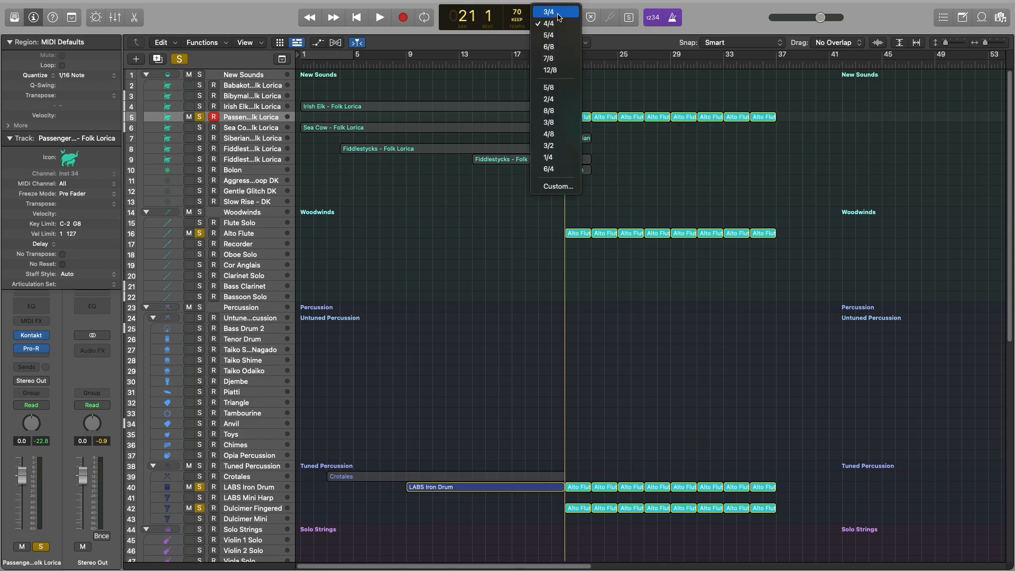
pyautogui.click(558, 14)
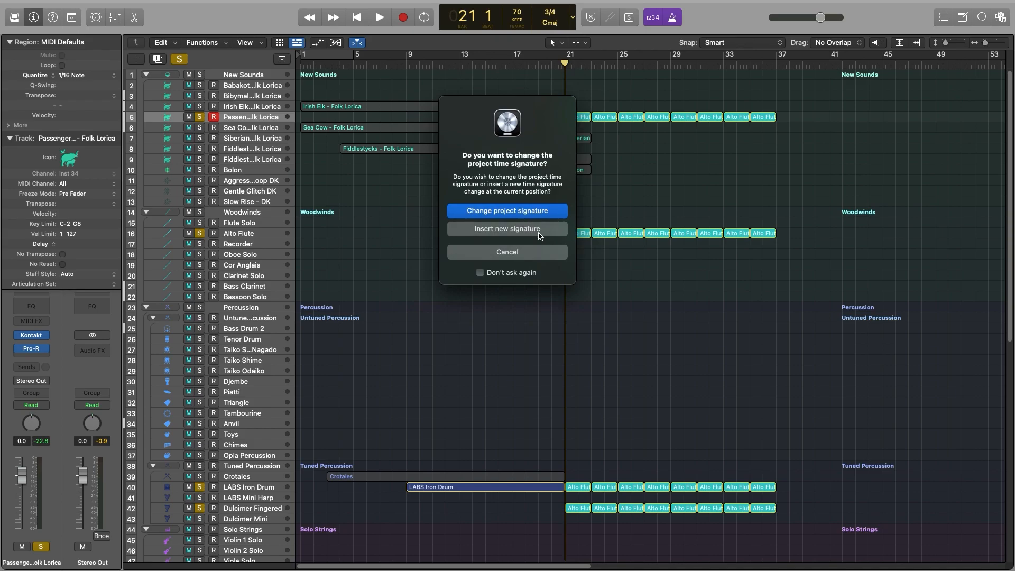
pyautogui.click(537, 232)
pyautogui.press('space')
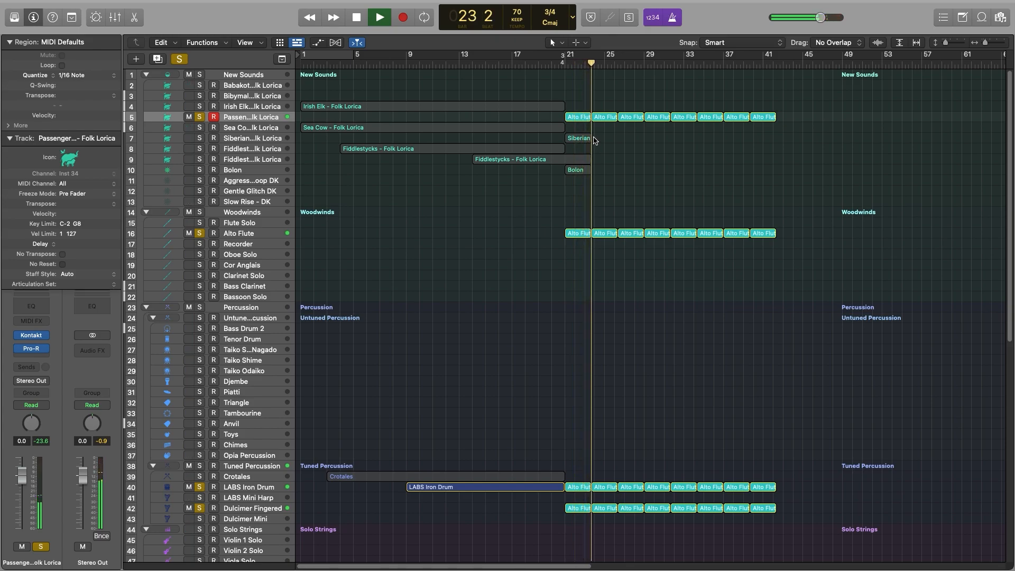
# Delete all repeated Alto Flute region copies, keeping only the first region on each track.
pyautogui.press('space')
pyautogui.moveTo(834, 530); pyautogui.dragTo(602, 104)
pyautogui.press('Delete')
# Open the Alto Flute track's region in the Piano Roll and play its pattern from bar 21 to check it against 3/4.
pyautogui.doubleClick(581, 226)
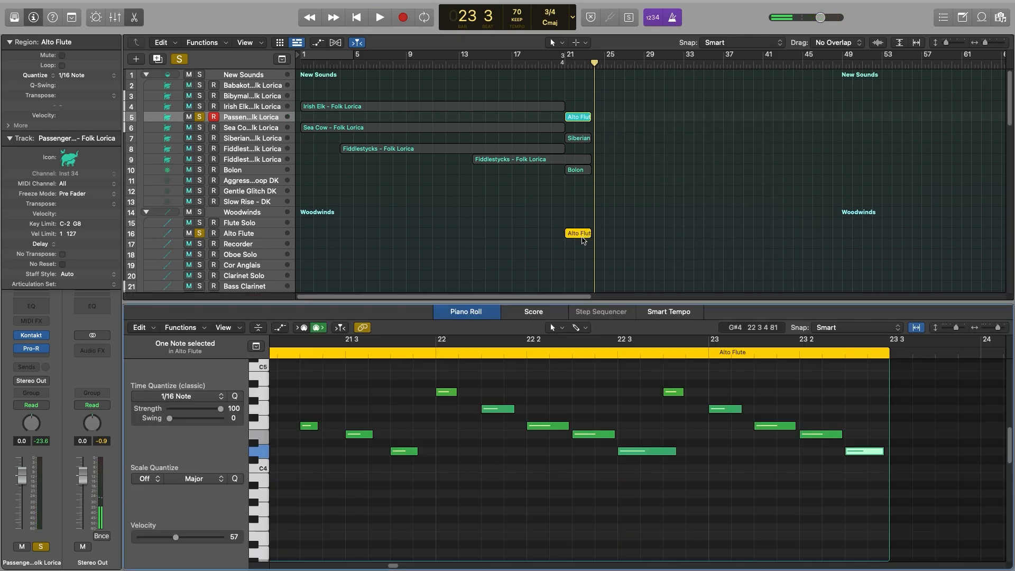
pyautogui.scroll(4, 961, 383)
pyautogui.moveTo(999, 329); pyautogui.dragTo(997, 328)
pyautogui.scroll(-2, 526, 397)
pyautogui.click(457, 430)
pyautogui.click(459, 350)
pyautogui.press('space')
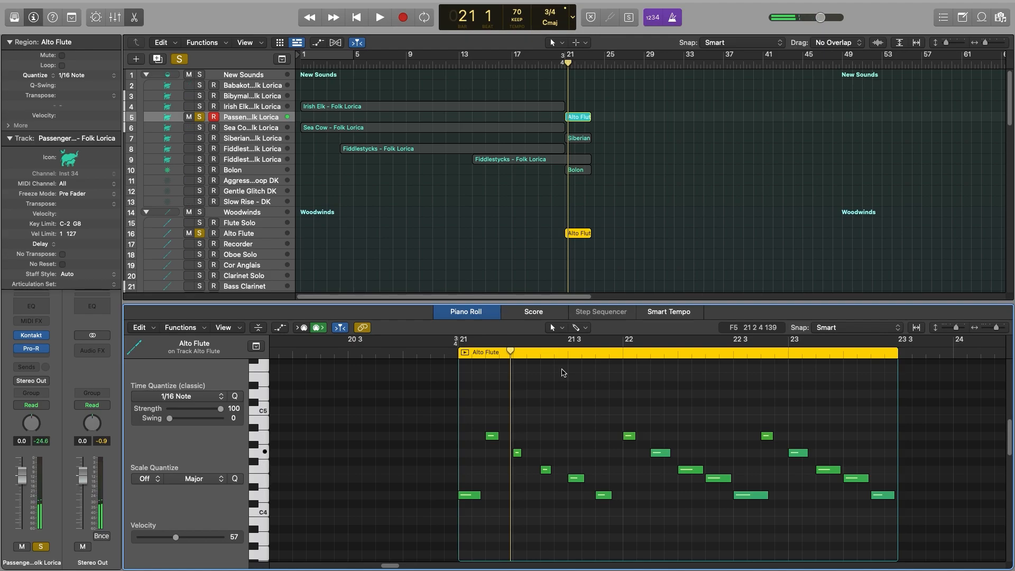
pyautogui.press('space')
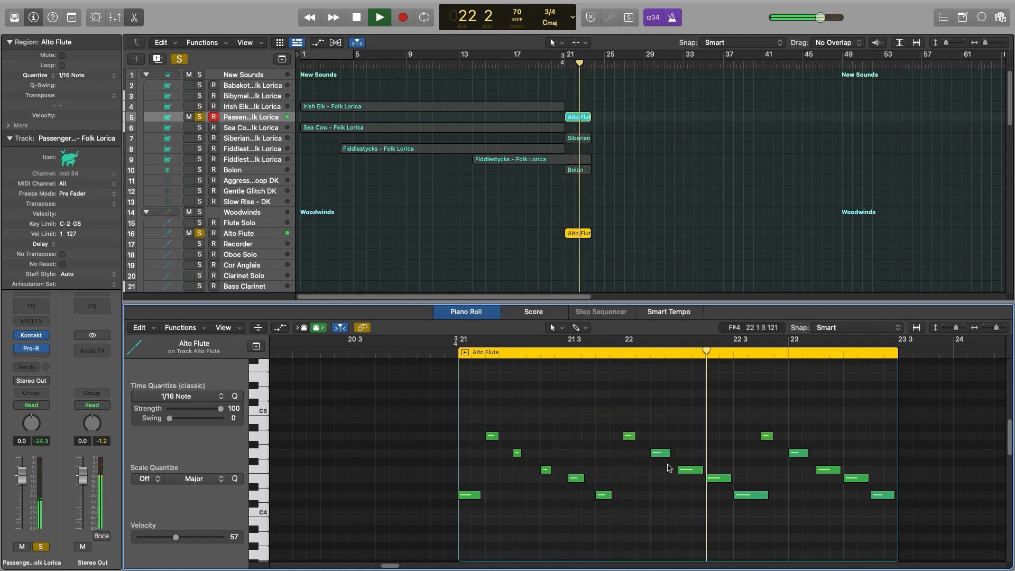
pyautogui.press('space')
pyautogui.click(459, 345)
pyautogui.press('space')
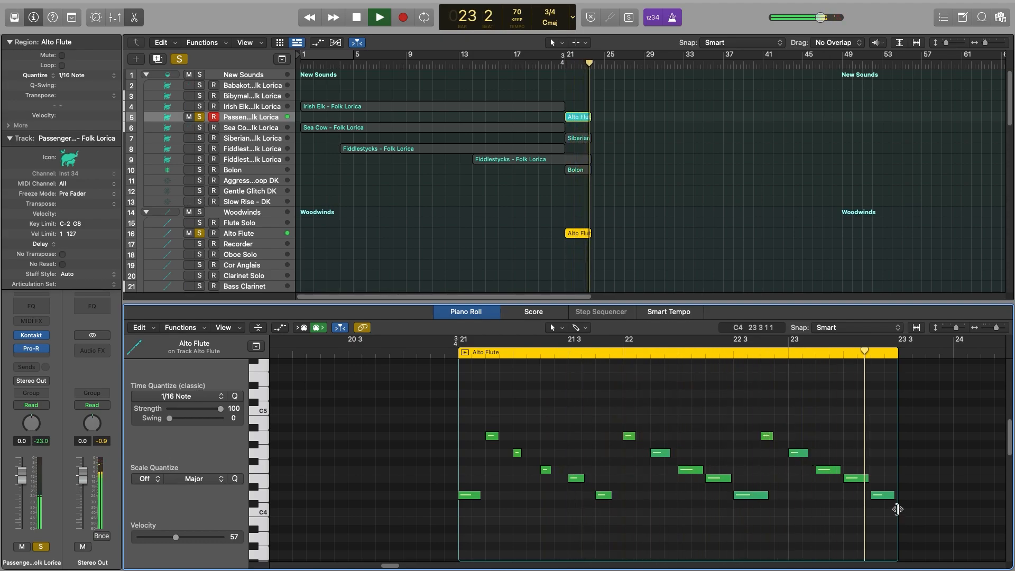
pyautogui.press('space')
# Lengthen the Alto Flute region to bar 26 and repeat its last five-note descending phrase to fill it.
pyautogui.moveTo(895, 487); pyautogui.dragTo(872, 465)
pyautogui.moveTo(743, 523); pyautogui.dragTo(552, 437)
pyautogui.hscroll(-5, 494, 430)
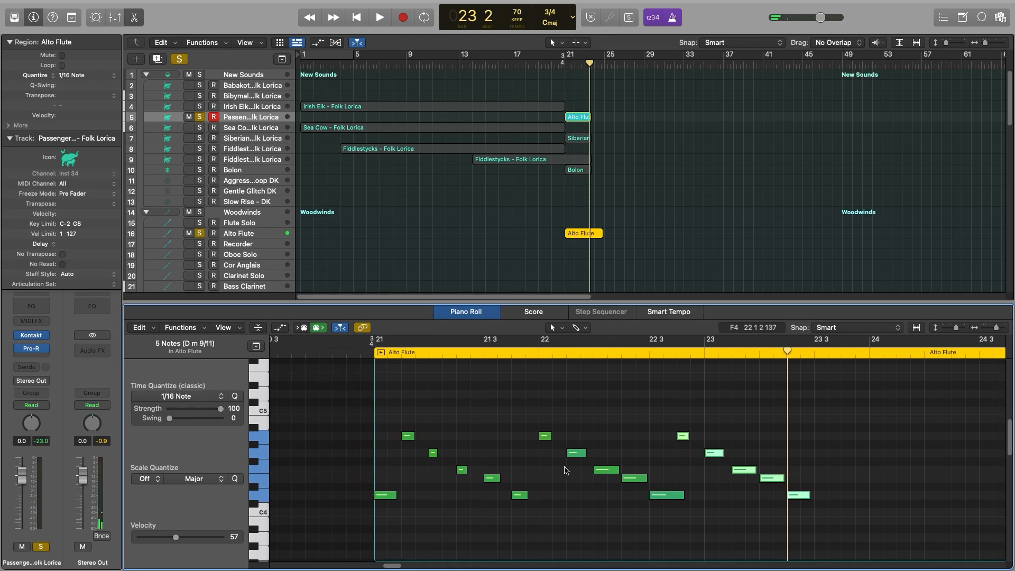
pyautogui.click(371, 353)
pyautogui.press('space')
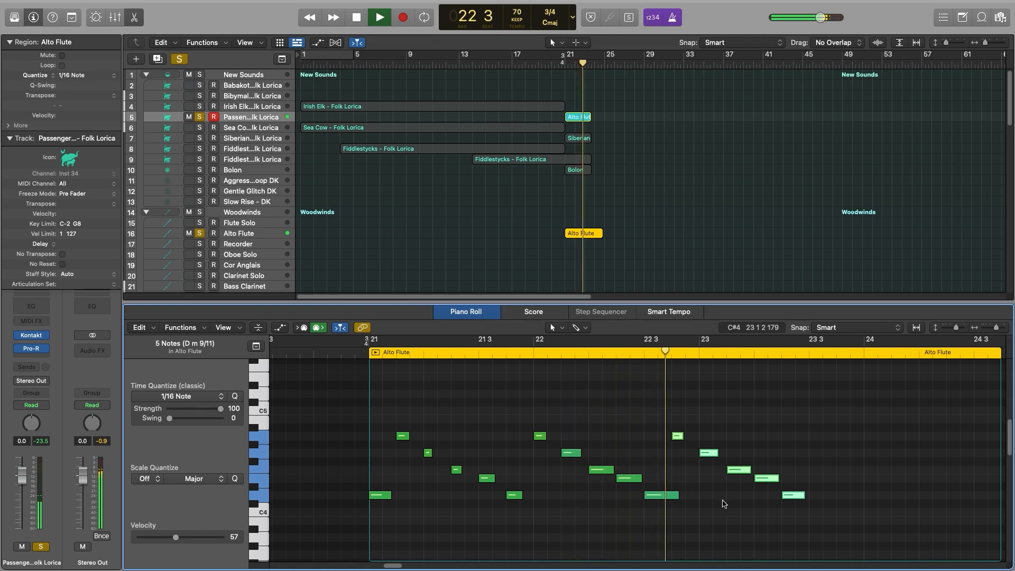
pyautogui.moveTo(525, 438); pyautogui.dragTo(808, 439)
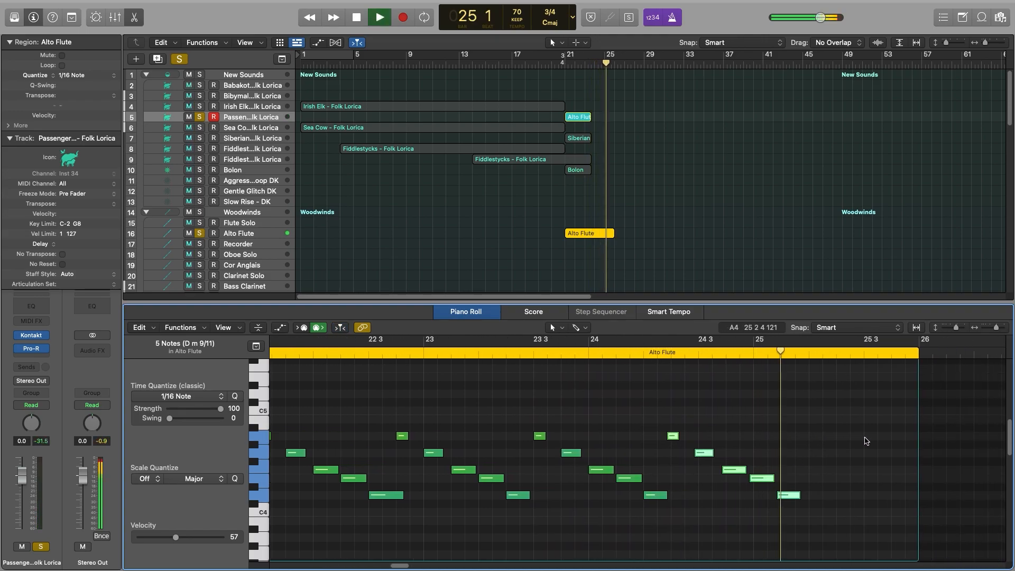
pyautogui.moveTo(604, 436); pyautogui.dragTo(733, 436)
pyautogui.press('space')
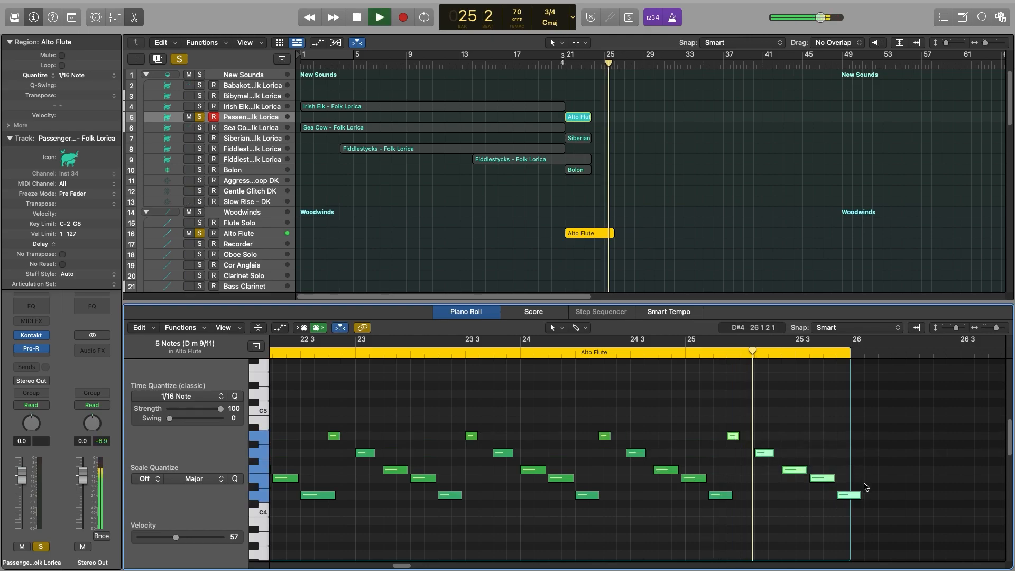
# Quantize the copied phrases at the end of the Alto Flute region to 1/16 notes.
pyautogui.moveTo(877, 532); pyautogui.dragTo(610, 421)
pyautogui.press('q')
pyautogui.click(682, 439)
pyautogui.moveTo(898, 524); pyautogui.dragTo(753, 439)
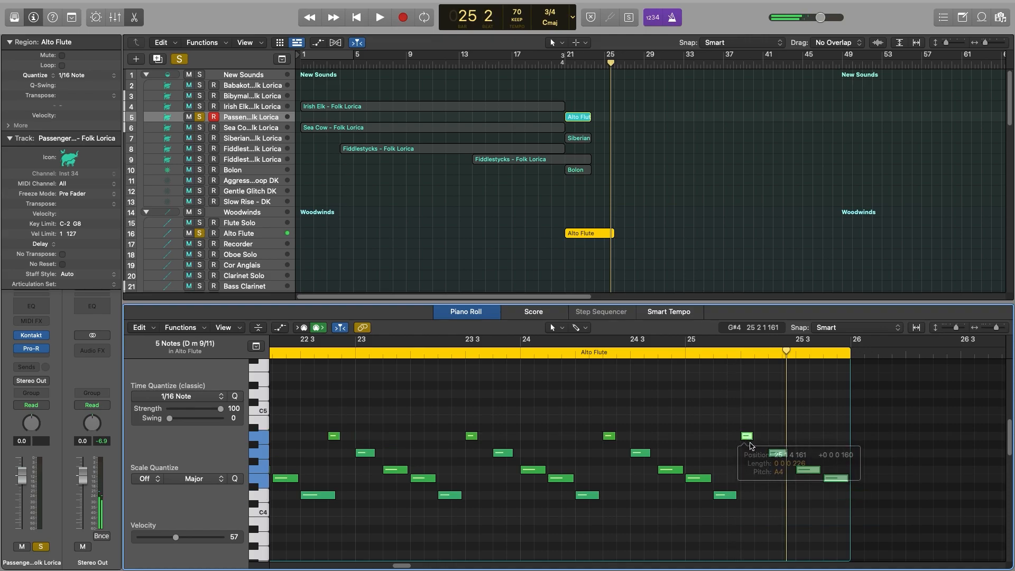
# Delete the last note falling at bar 26, trim the Alto Flute region to end there, and close the Piano Roll.
pyautogui.click(817, 495)
pyautogui.click(859, 497)
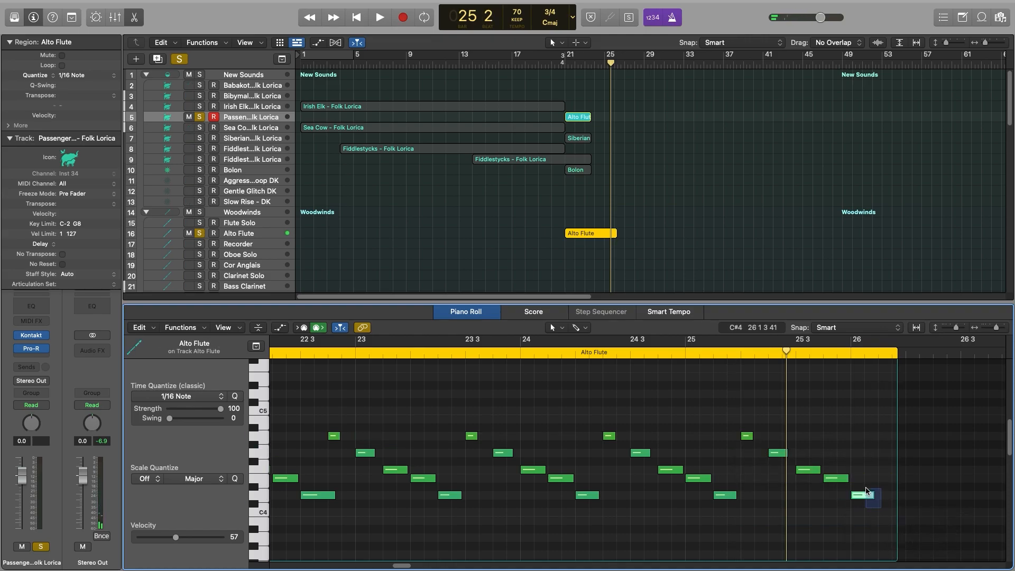
pyautogui.moveTo(899, 497); pyautogui.dragTo(850, 494)
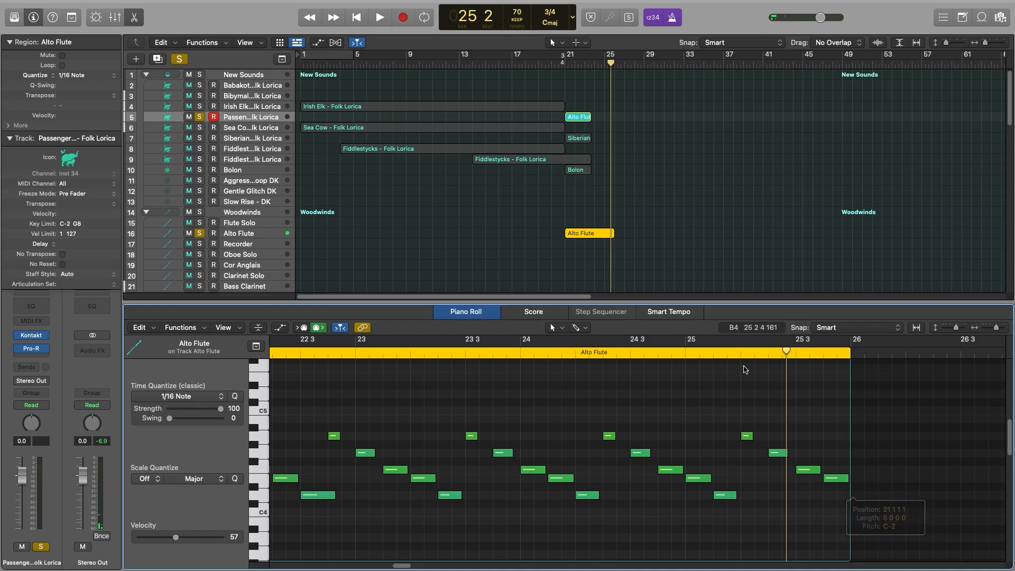
pyautogui.press('e')
# Replace the bar 21 regions on LABS Iron Drum, Dulcimer Fingered and Passenger Pigeon with copies of the extended Alto Flute region.
pyautogui.moveTo(580, 487); pyautogui.dragTo(587, 552)
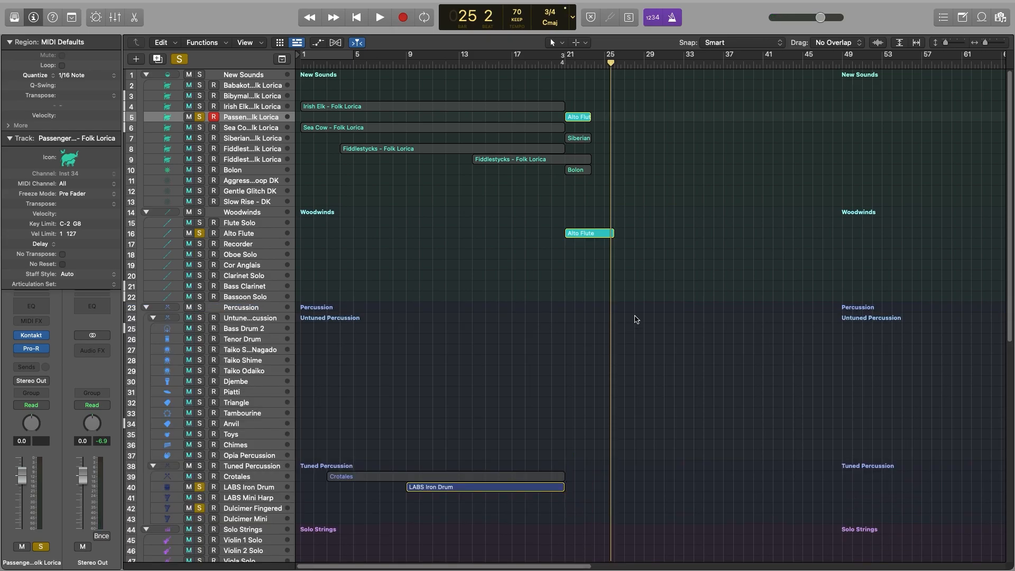
pyautogui.moveTo(591, 236); pyautogui.dragTo(590, 510)
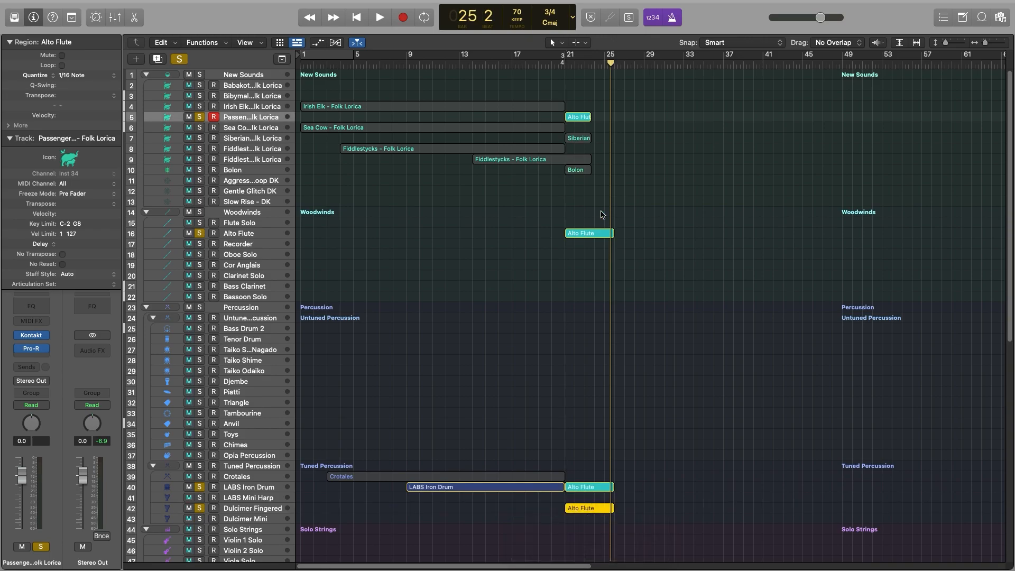
pyautogui.moveTo(609, 138); pyautogui.dragTo(578, 112)
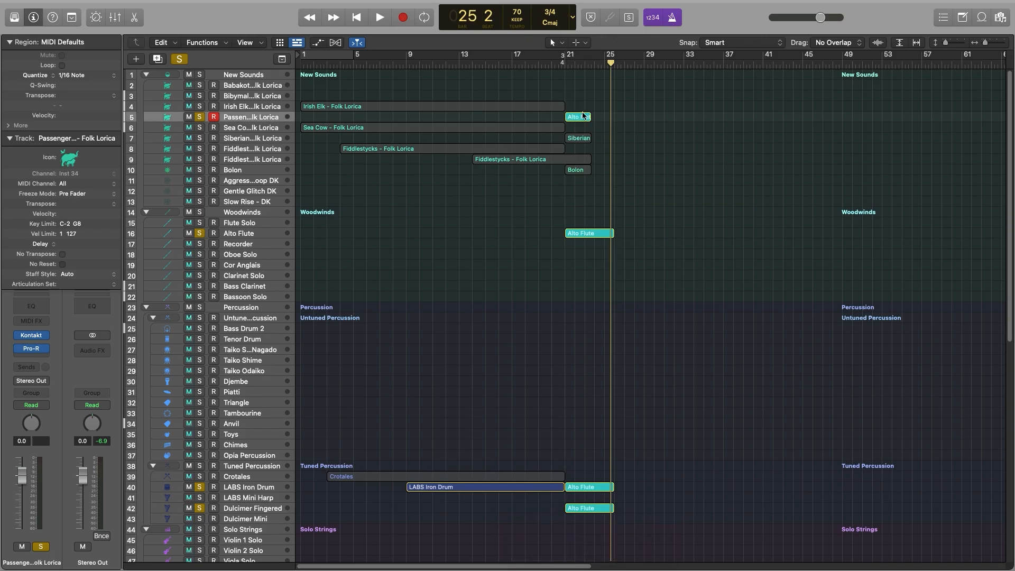
pyautogui.moveTo(585, 232); pyautogui.dragTo(586, 117)
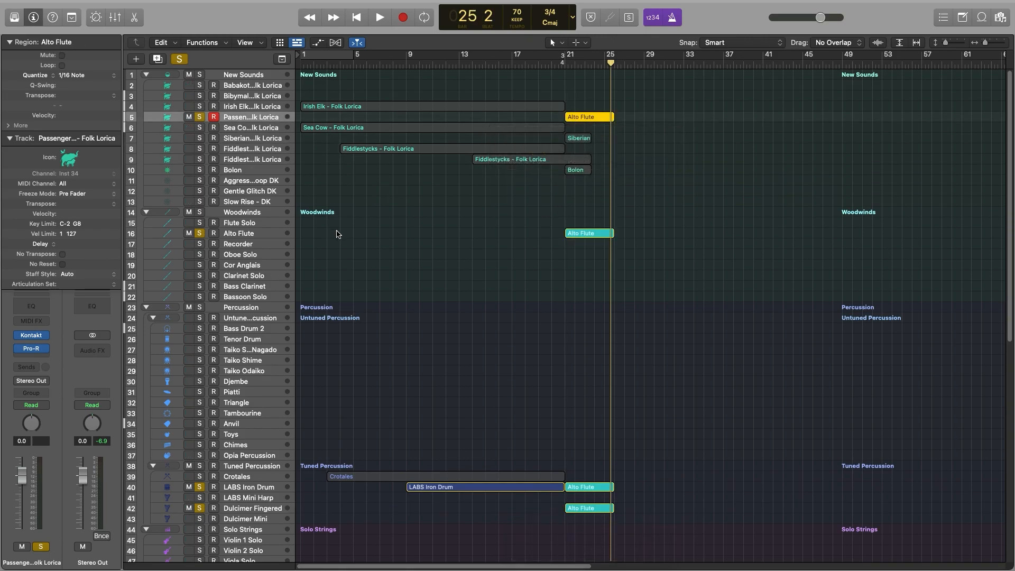
# Copy the Replika delay settings from the LABS Iron Drum track.
pyautogui.click(279, 236)
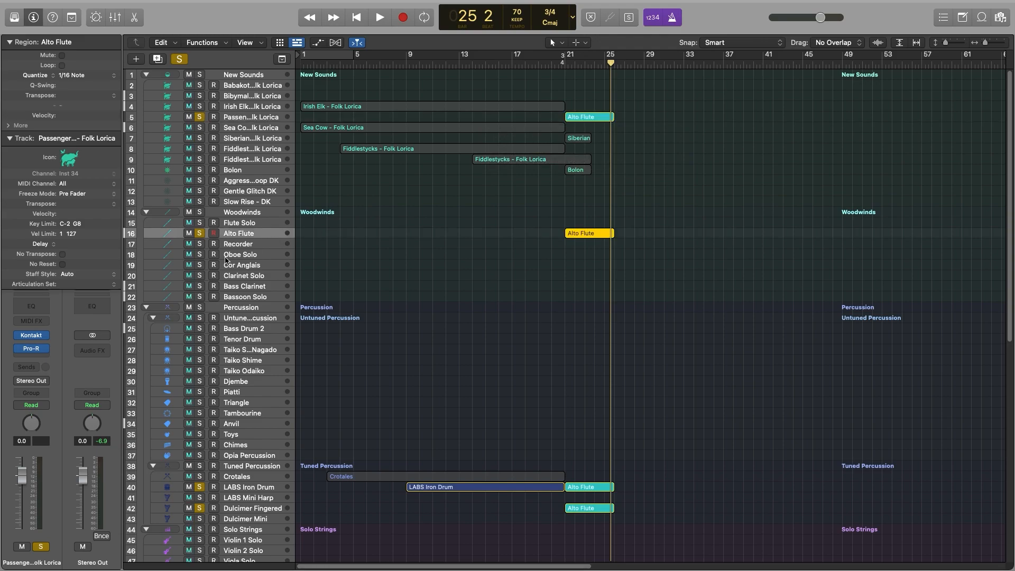
pyautogui.click(281, 510)
pyautogui.click(272, 486)
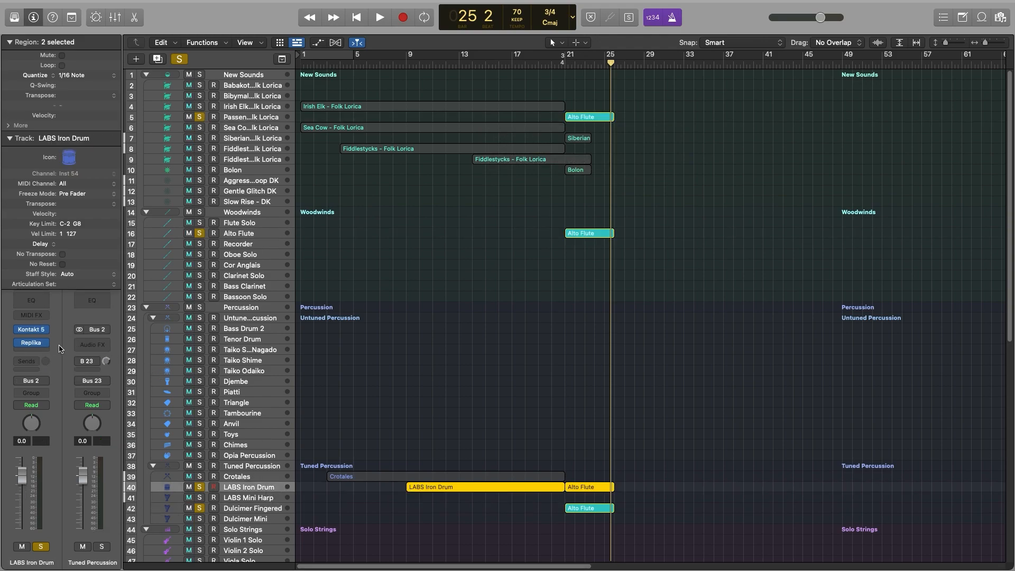
pyautogui.click(33, 343)
pyautogui.click(367, 176)
pyautogui.click(241, 145)
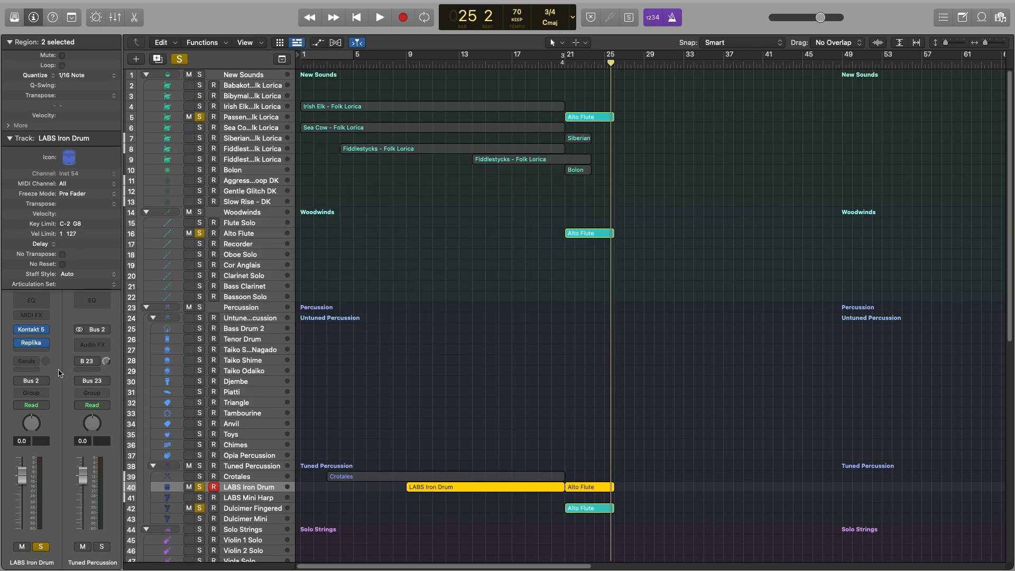
# Insert a stereo Replika after Pro-R on the Dulcimer Fingered track and paste the copied delay settings.
pyautogui.click(274, 508)
pyautogui.click(46, 352)
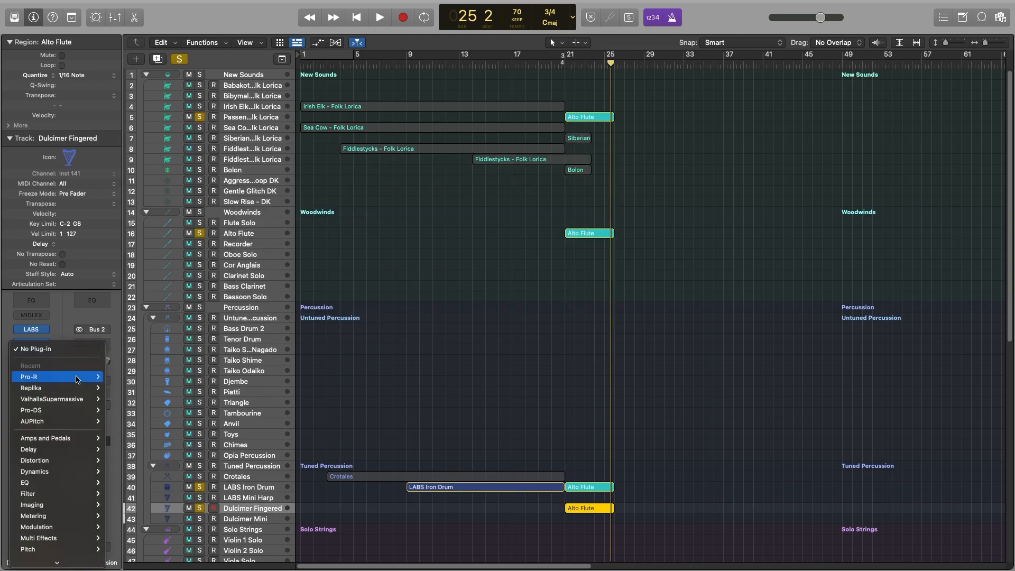
pyautogui.moveTo(70, 392)
pyautogui.click(134, 389)
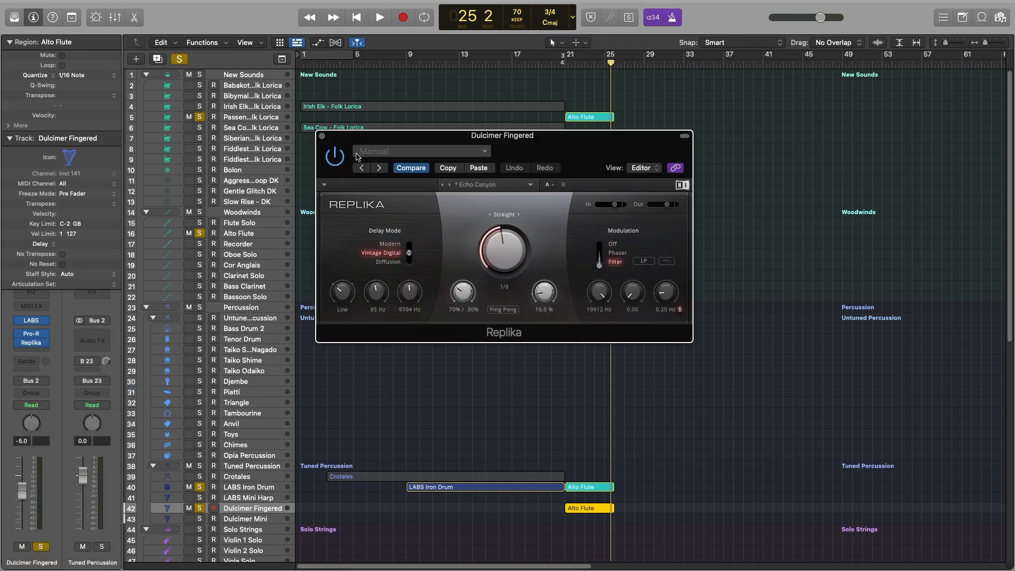
pyautogui.click(322, 136)
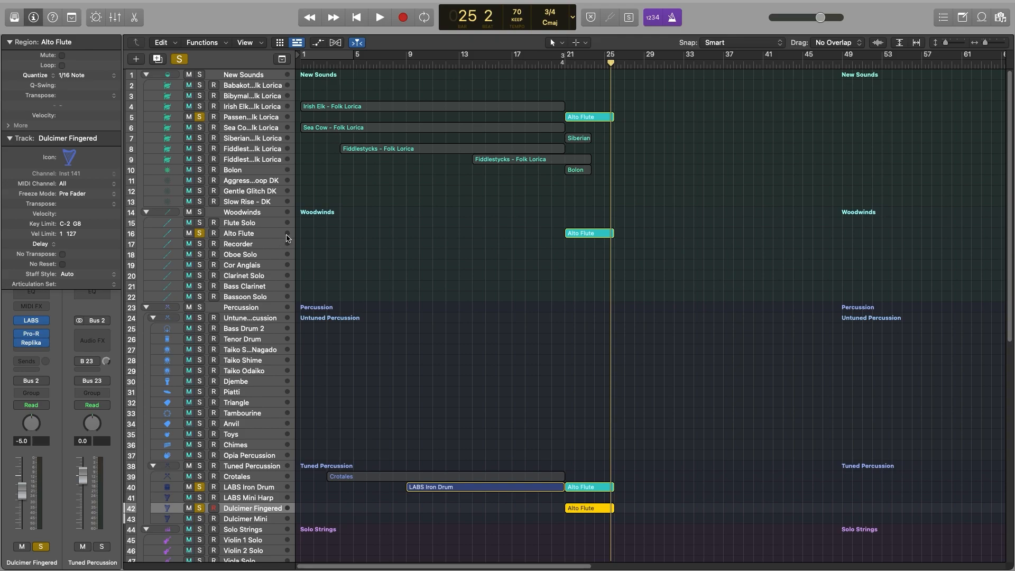
# Insert a stereo Replika after Pro-R on the Alto Flute track, paste the copied settings, and return the playhead to bar 21.
pyautogui.click(288, 236)
pyautogui.click(36, 339)
pyautogui.moveTo(66, 365)
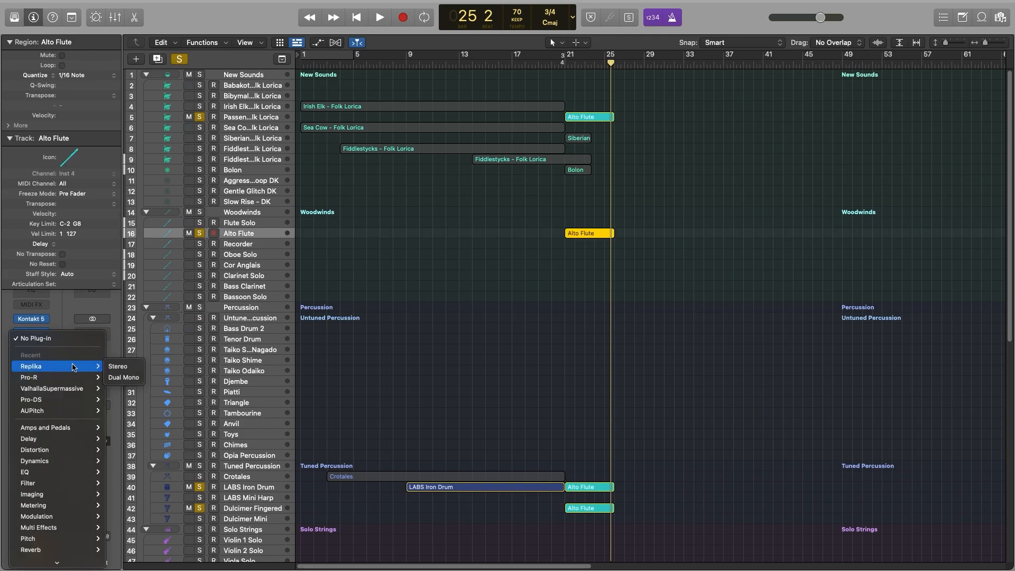
pyautogui.click(127, 366)
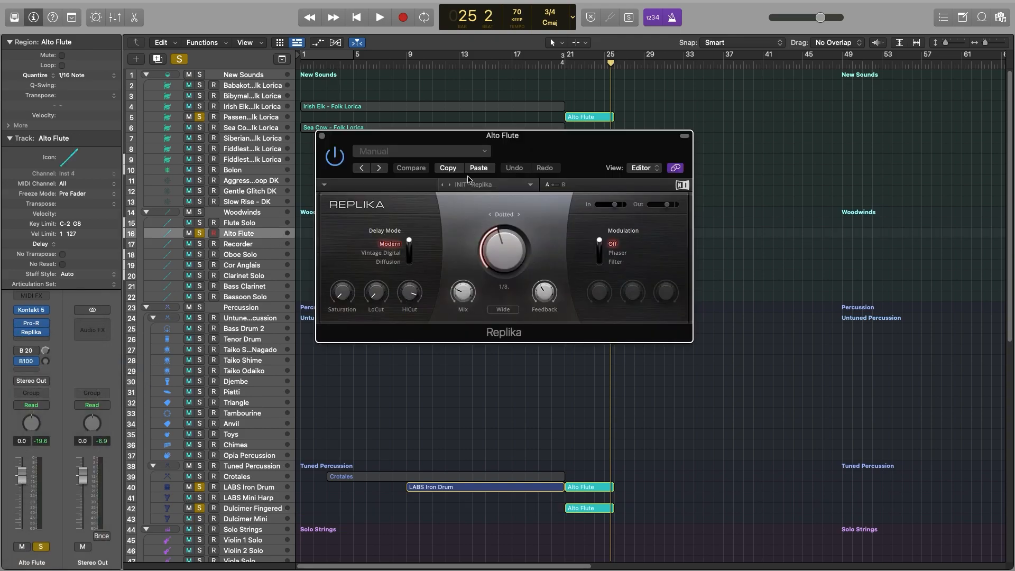
pyautogui.click(476, 169)
pyautogui.click(322, 136)
pyautogui.click(565, 65)
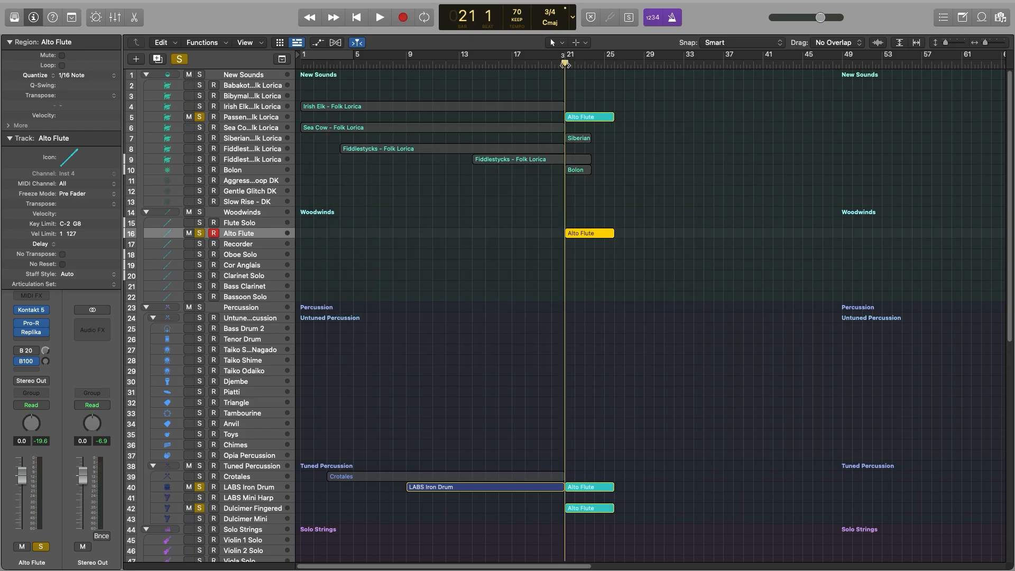
# Play back the four soloed Alto Flute pattern layers from bar 21.
pyautogui.press('space')
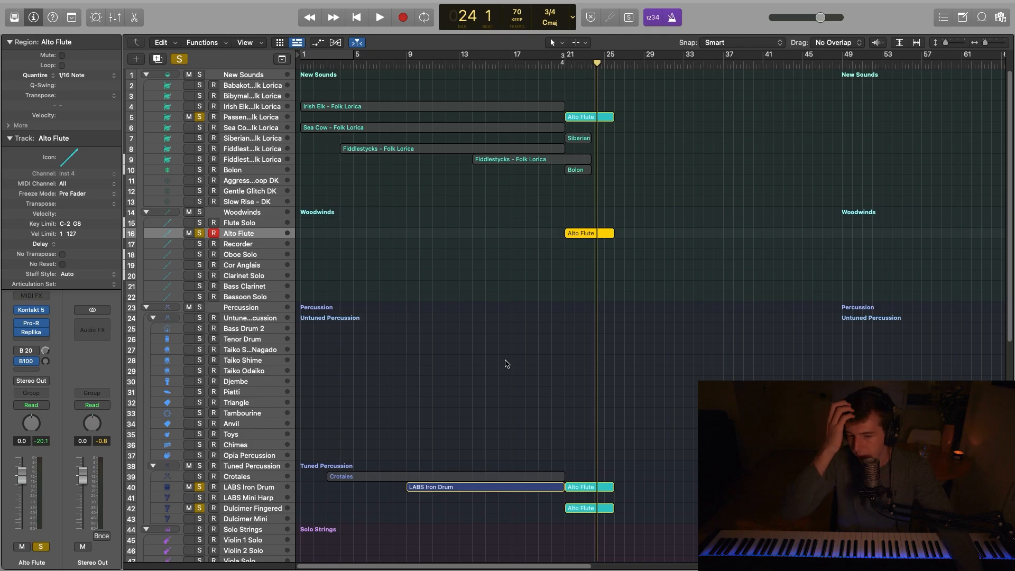
pyautogui.click(564, 60)
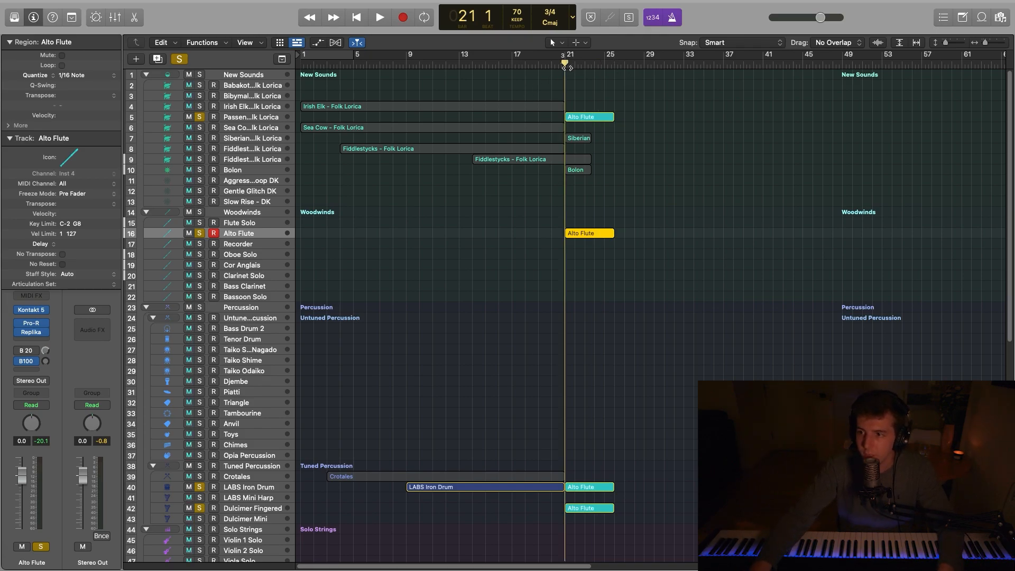
pyautogui.press('space')
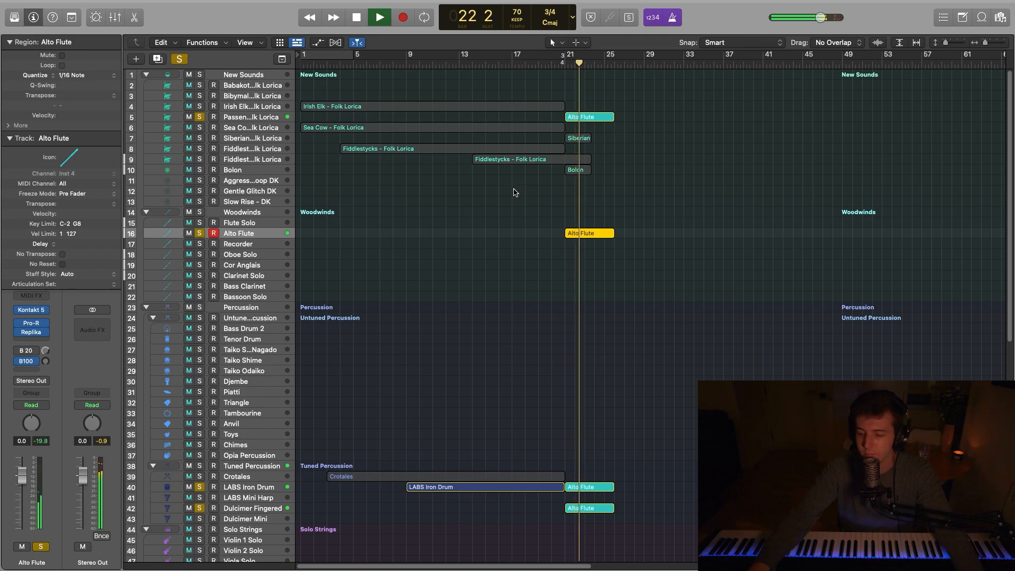
pyautogui.press('space')
# Clear solo on all tracks and play the full arrangement from bar 20 with the metronome off.
pyautogui.click(199, 117)
pyautogui.click(179, 59)
pyautogui.click(557, 68)
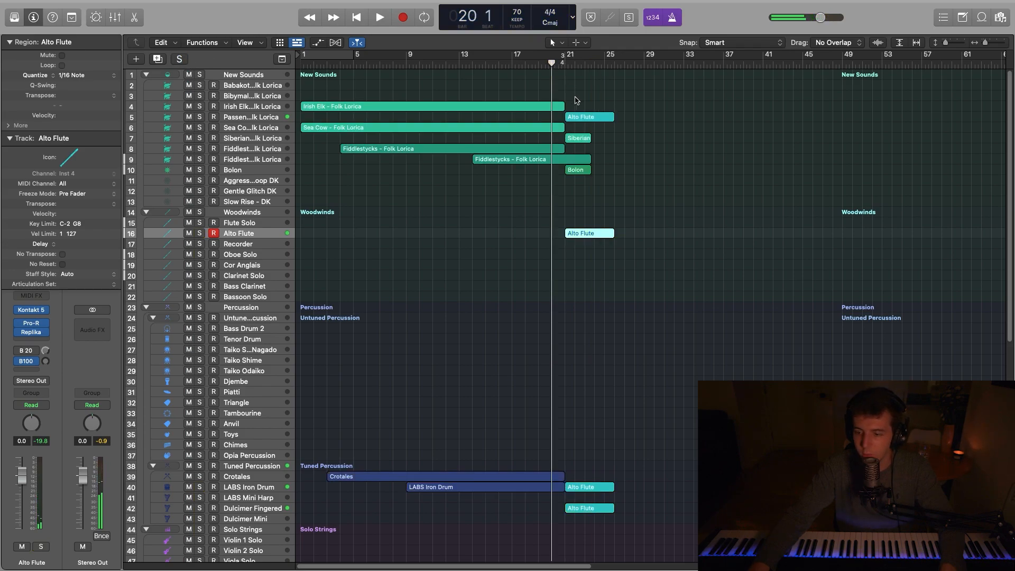
pyautogui.press('space')
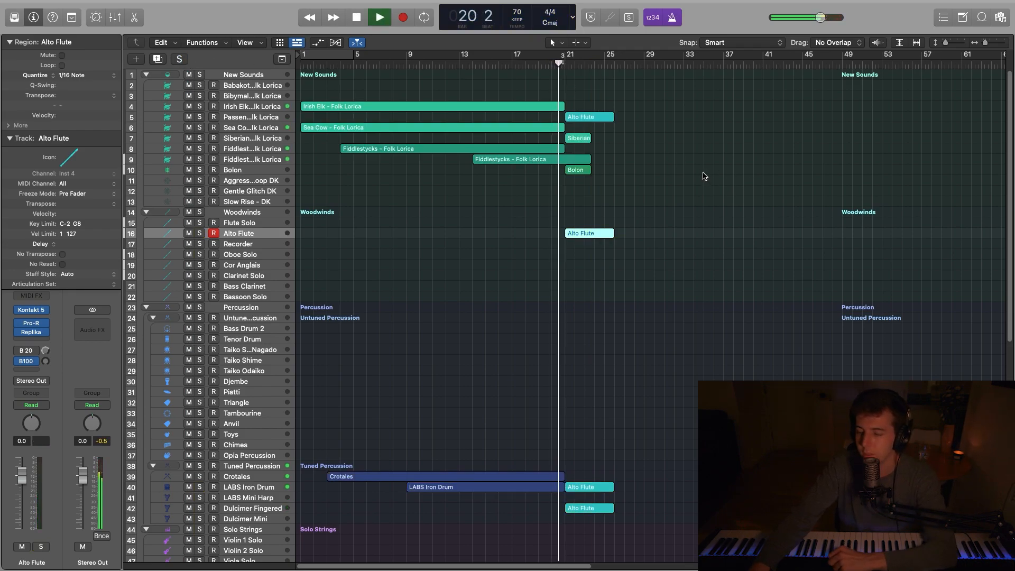
pyautogui.click(672, 19)
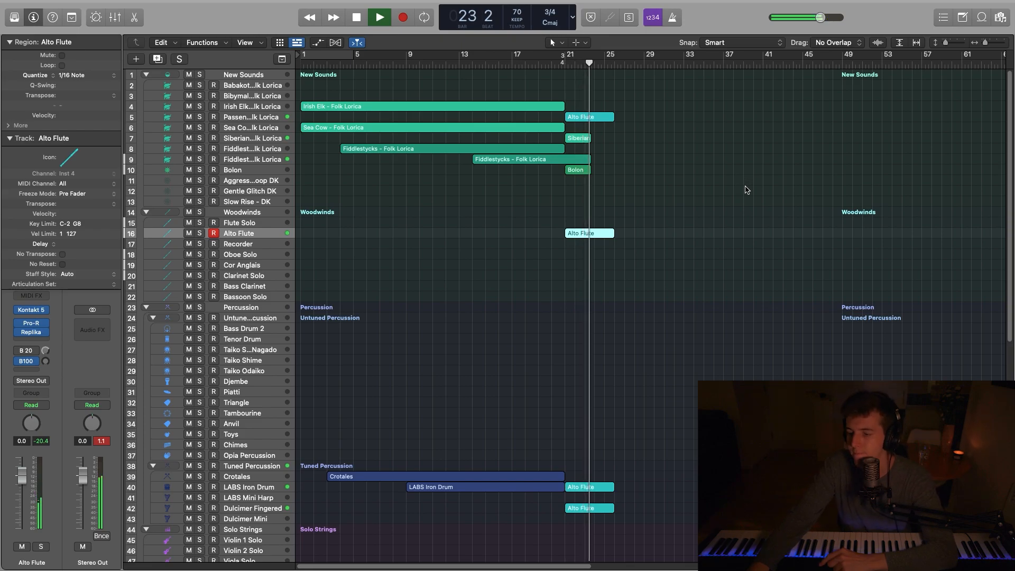
# Stop playback and repeat the Alto Flute regions on all four layered tracks four times end to end, up to about bar 46.
pyautogui.scroll(-1, 721, 204)
pyautogui.scroll(-15, 721, 204)
pyautogui.press('space')
pyautogui.moveTo(648, 297); pyautogui.dragTo(640, 214)
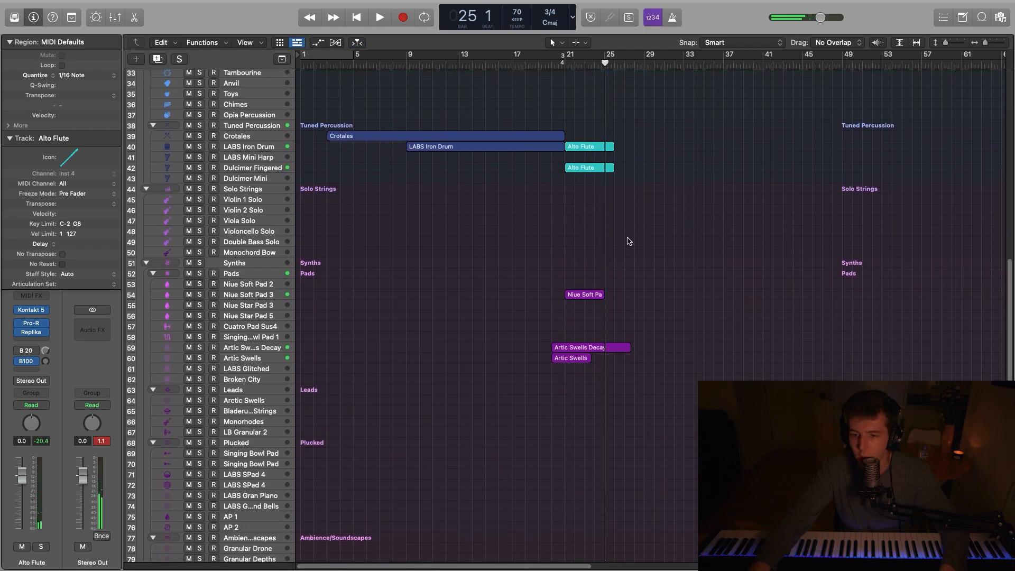
pyautogui.scroll(12, 606, 296)
pyautogui.moveTo(633, 455); pyautogui.dragTo(788, 119)
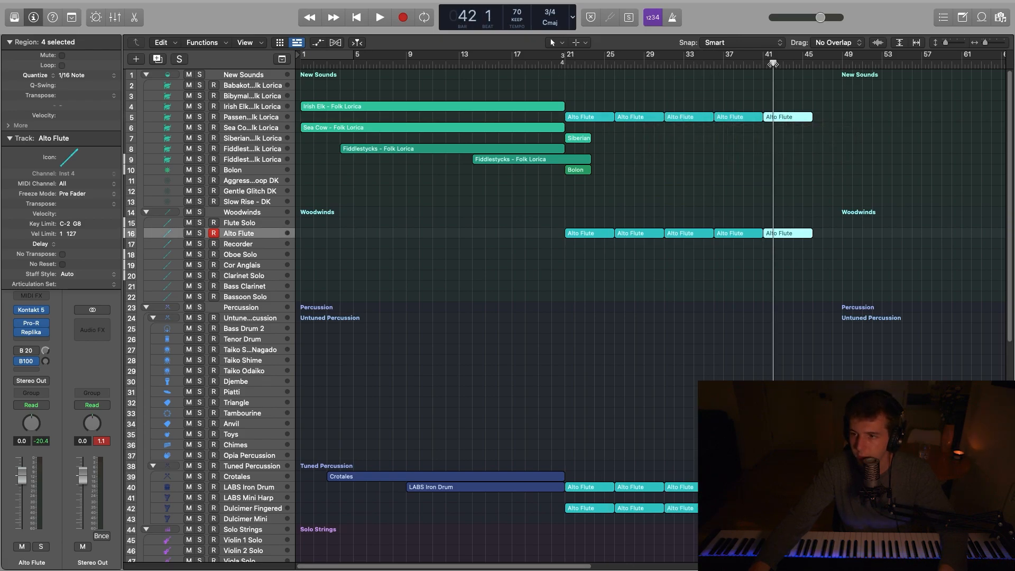
# Show time alongside beats in the transport display and check the timing at bar 25 before returning to the project start.
pyautogui.click(573, 17)
pyautogui.click(591, 62)
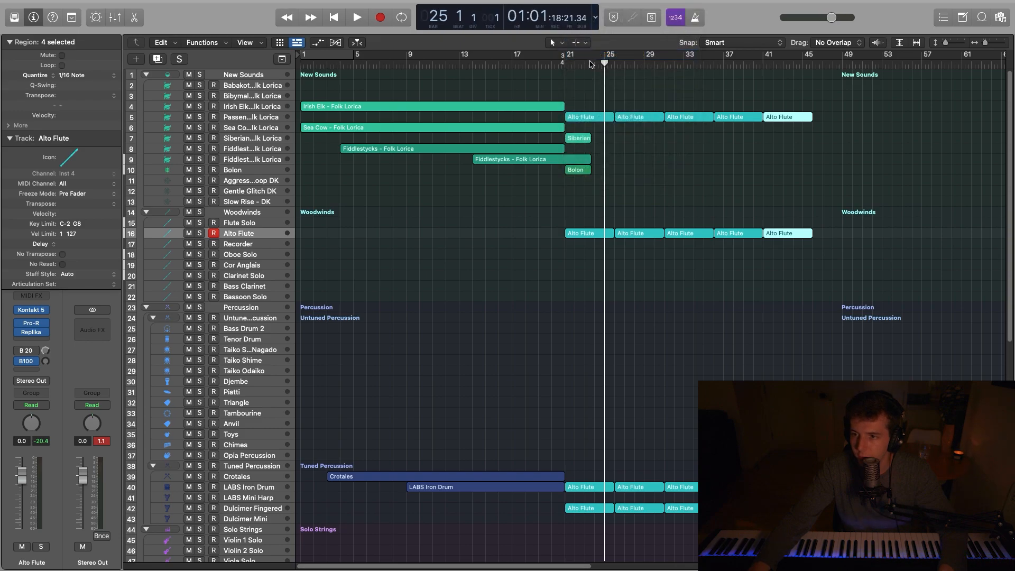
pyautogui.moveTo(611, 65)
pyautogui.mouseDown()
pyautogui.moveTo(817, 64)
pyautogui.moveTo(579, 77)
pyautogui.moveTo(796, 89)
pyautogui.moveTo(604, 83)
pyautogui.mouseUp()
pyautogui.click(523, 82)
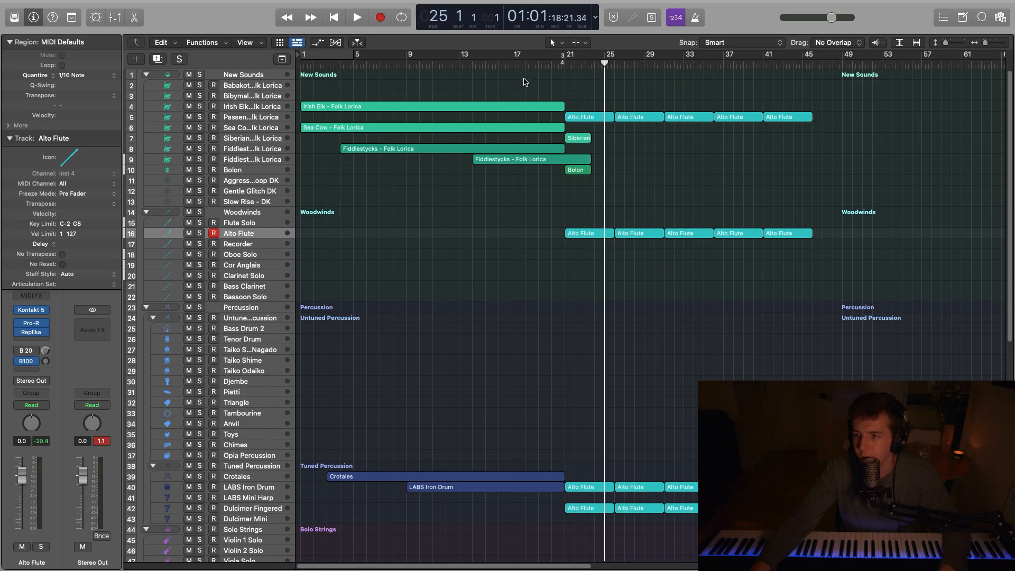
pyautogui.press('Return')
pyautogui.press('space')
pyautogui.press('space')
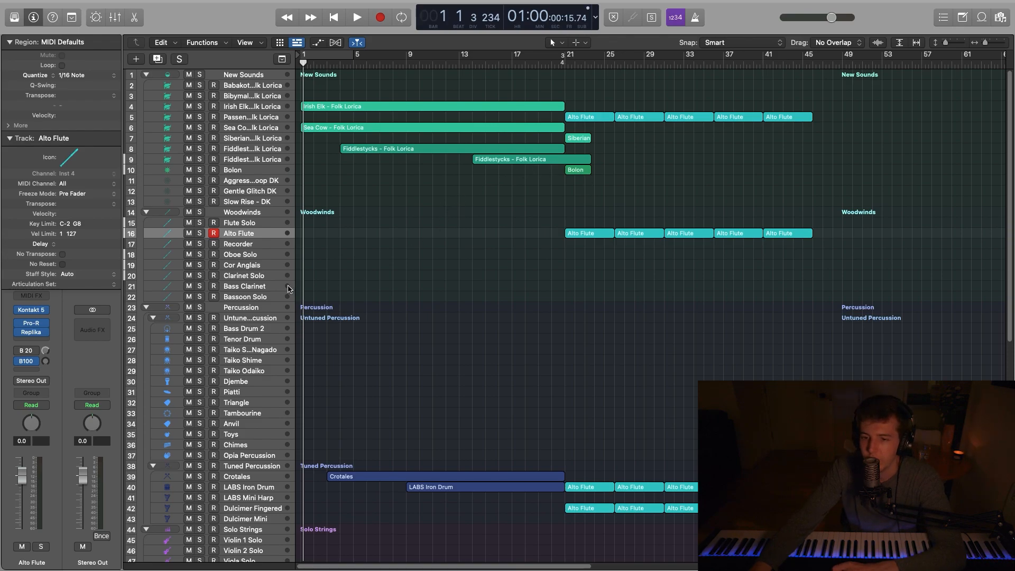
# Insert Pro-R on the Bass Clarinet track and close it with the default setting.
pyautogui.click(264, 288)
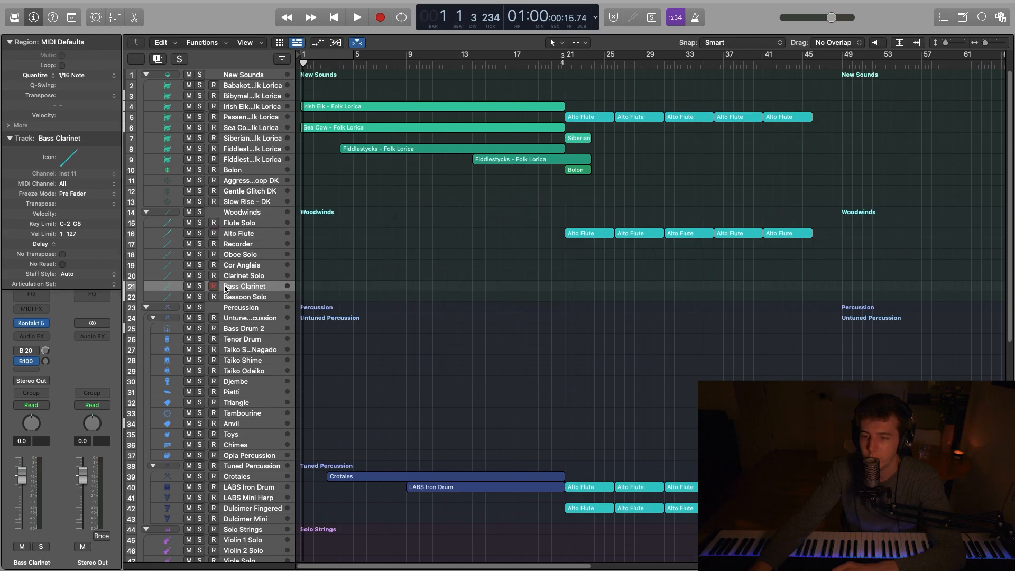
pyautogui.click(44, 337)
pyautogui.click(113, 375)
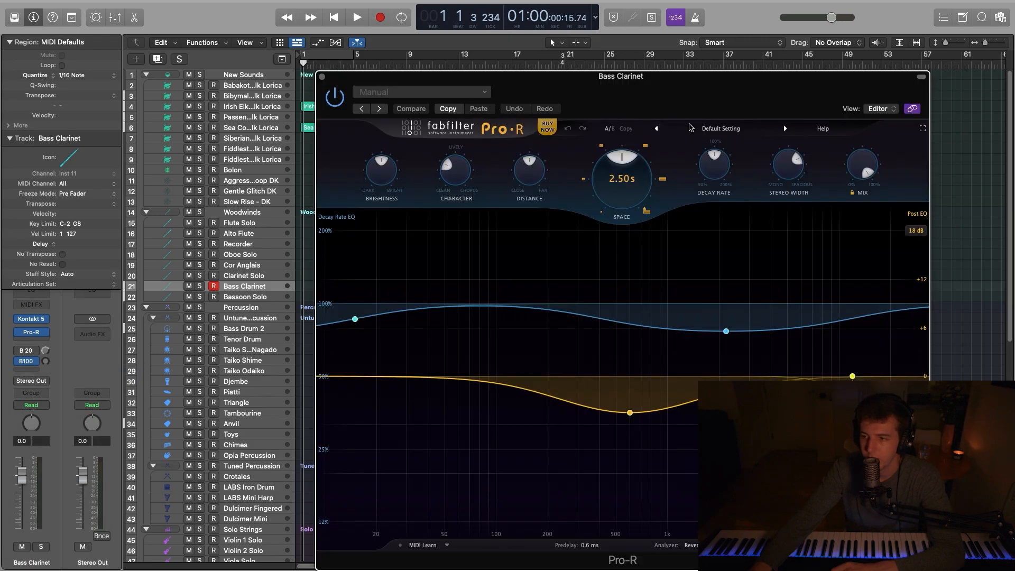
pyautogui.click(672, 129)
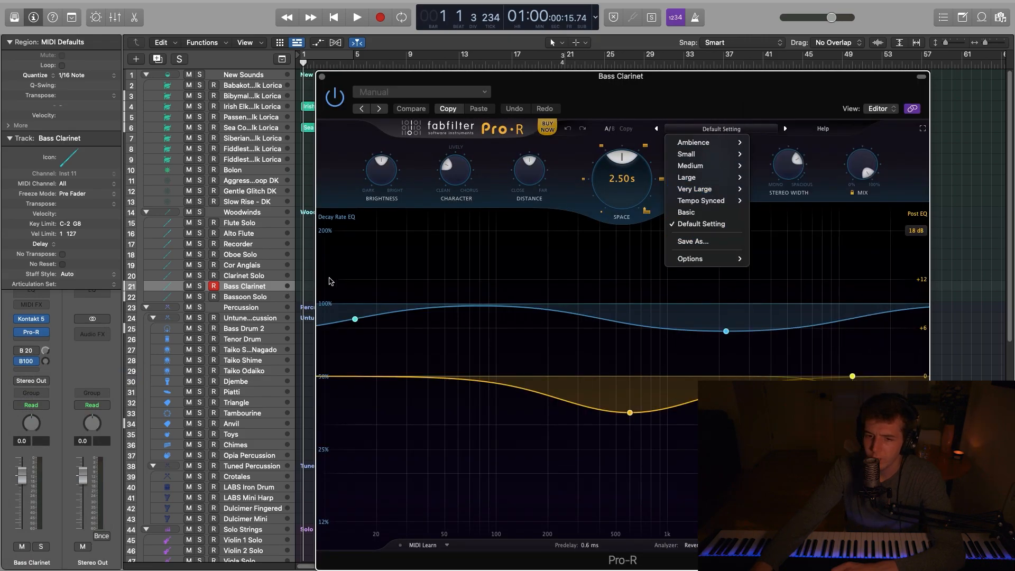
pyautogui.click(322, 78)
pyautogui.click(322, 77)
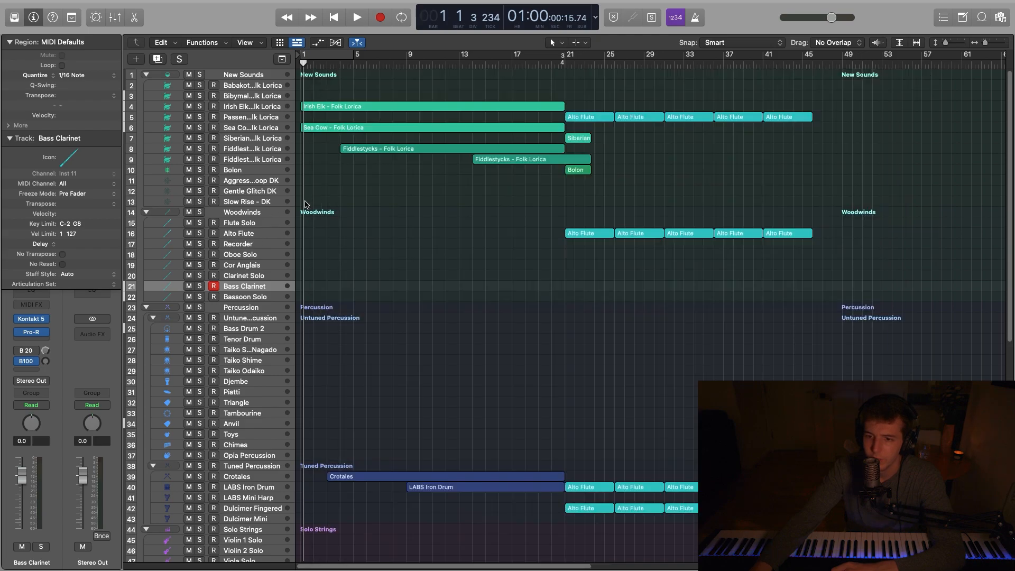
# Remove the Pro-R reverb from the Alto Flute track.
pyautogui.click(247, 235)
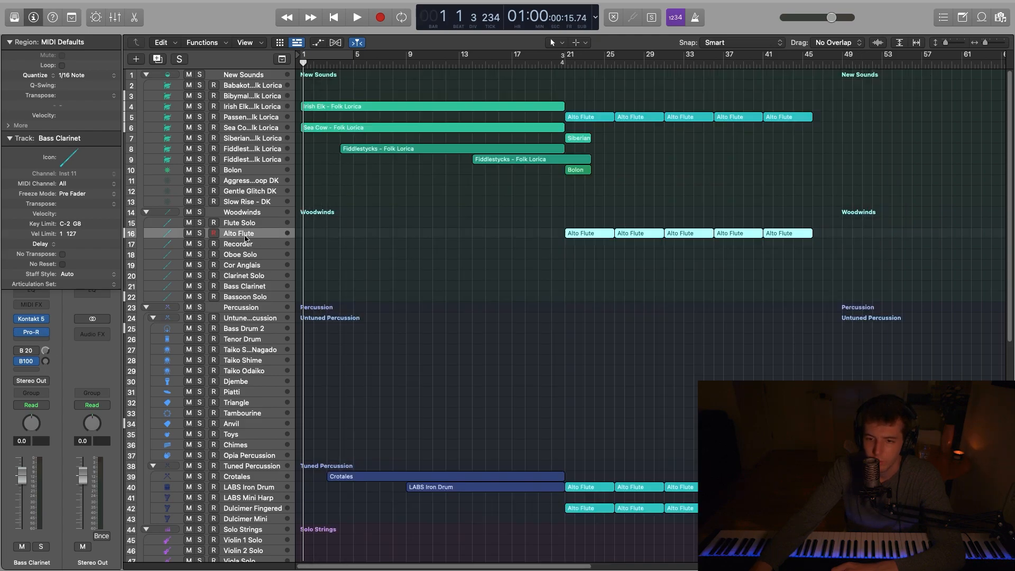
pyautogui.click(46, 323)
pyautogui.click(186, 255)
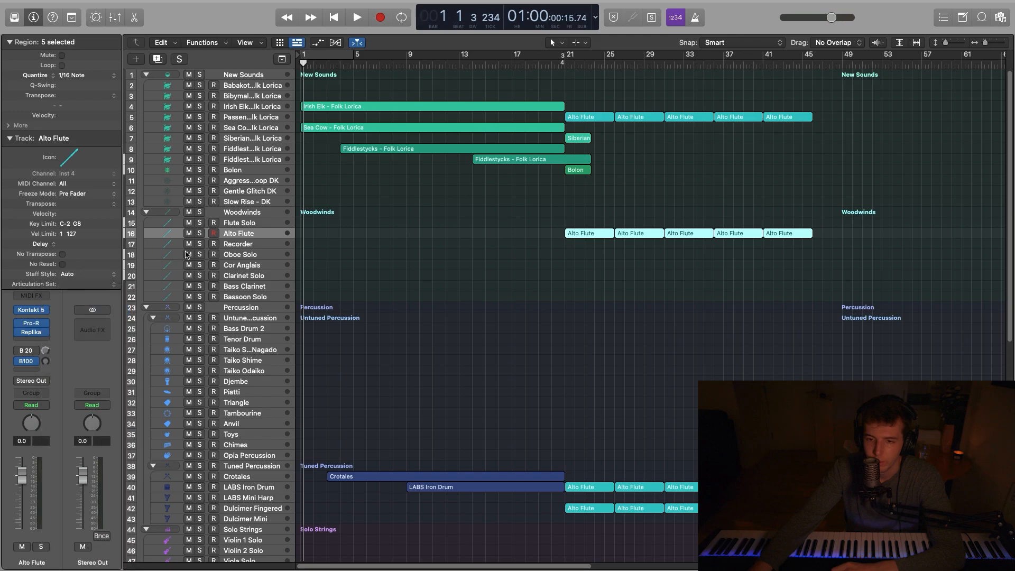
# Select the woodwind tracks from Flute Solo to Bassoon Solo and raise their Bus 100 reverb send to -6.5 dB.
pyautogui.click(243, 214)
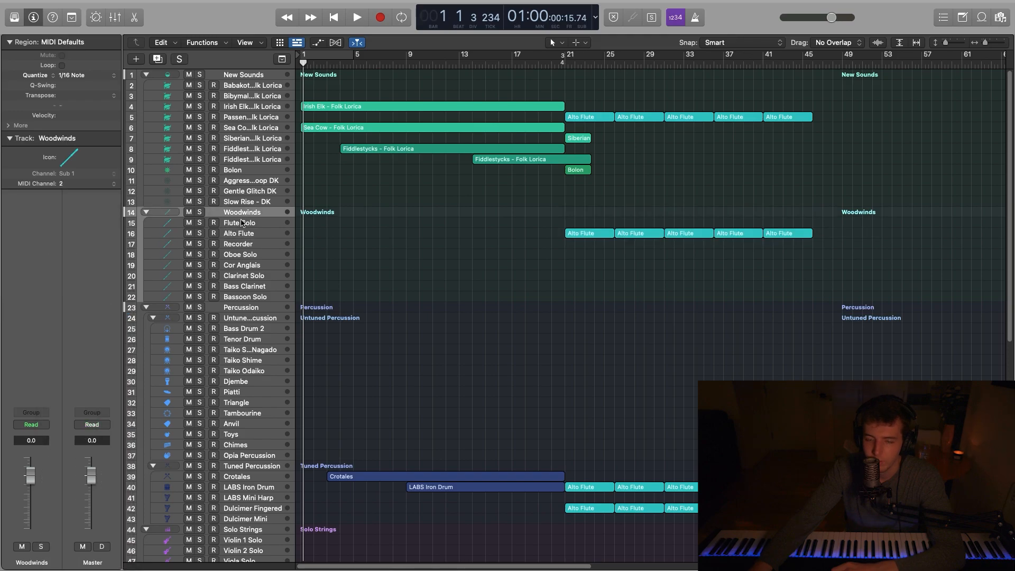
pyautogui.click(238, 227)
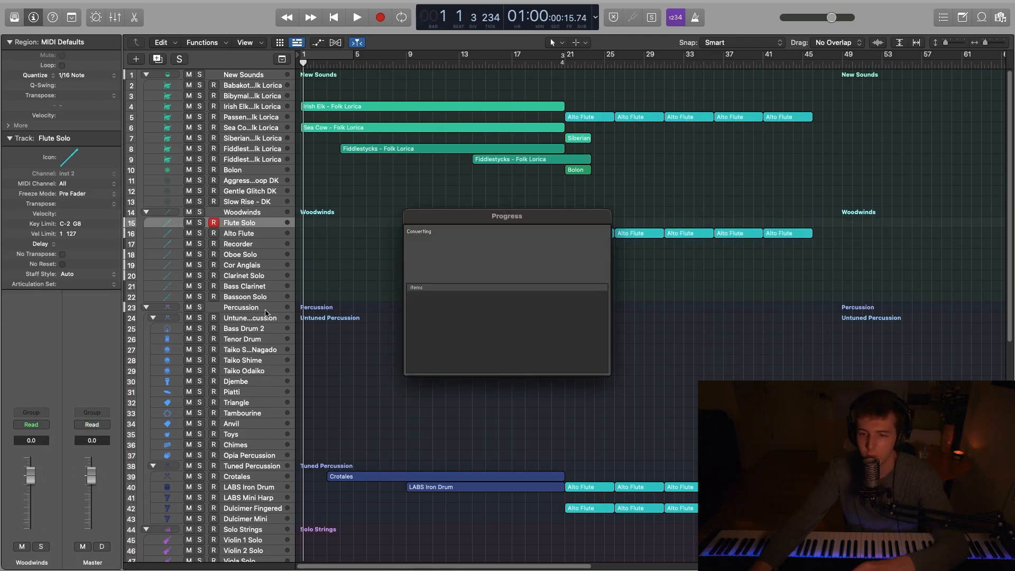
pyautogui.keyDown('shift'); pyautogui.click(255, 295); pyautogui.keyUp('shift')
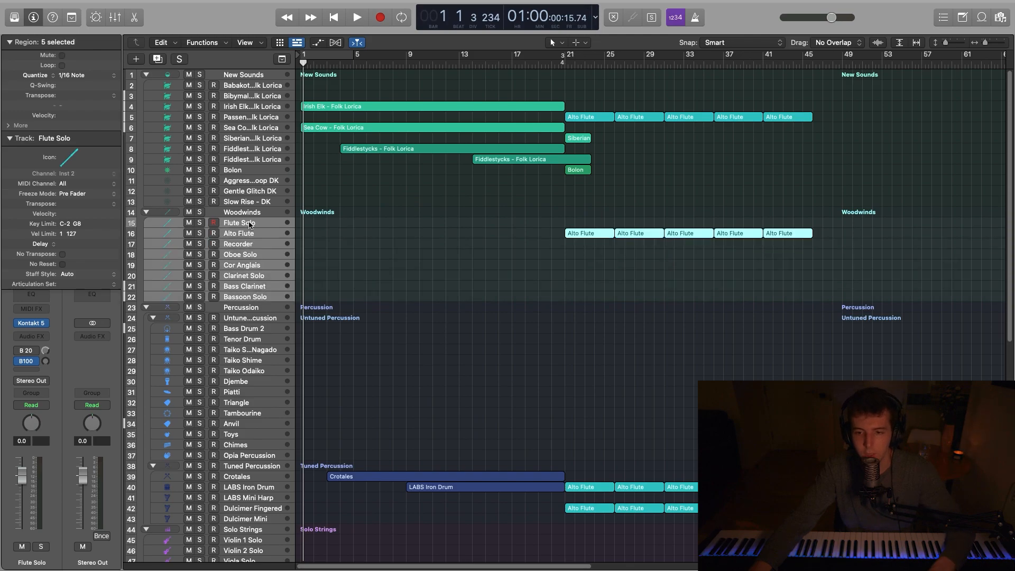
pyautogui.click(33, 351)
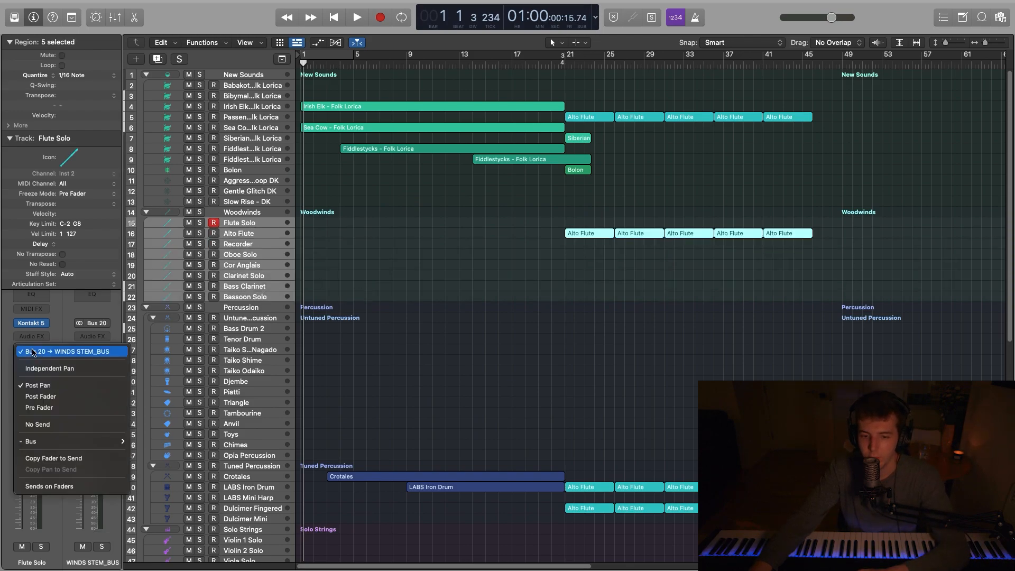
pyautogui.click(53, 338)
pyautogui.click(29, 362)
pyautogui.click(36, 363)
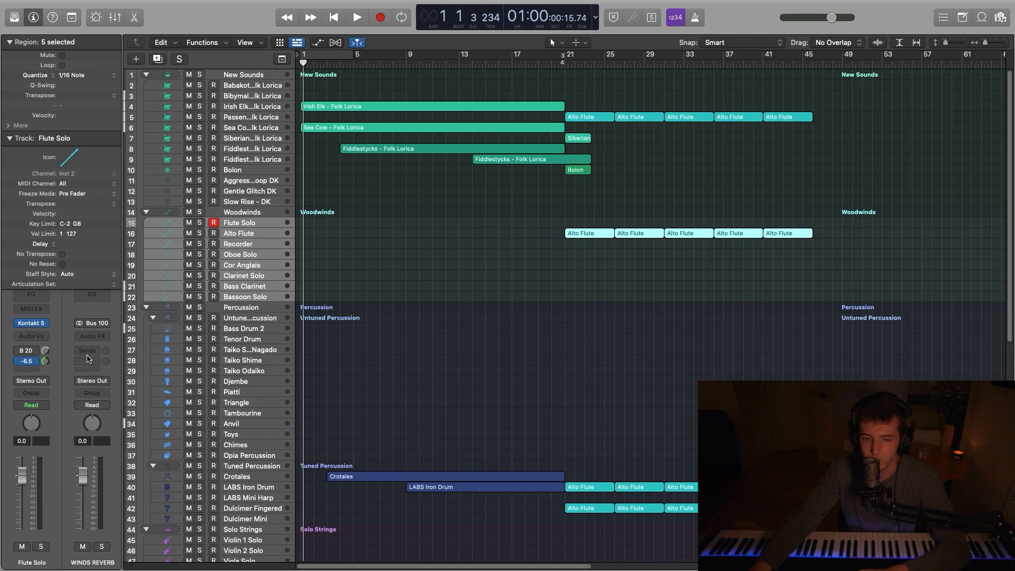
# Insert Pro-R on the WINDS REVERB channel.
pyautogui.click(88, 337)
pyautogui.click(143, 363)
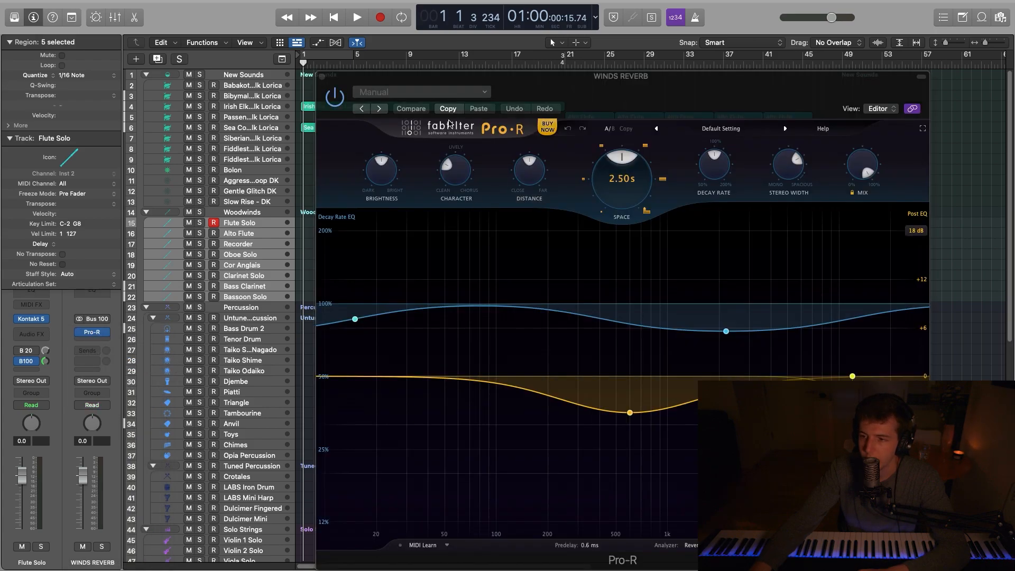
pyautogui.click(466, 95)
pyautogui.click(603, 107)
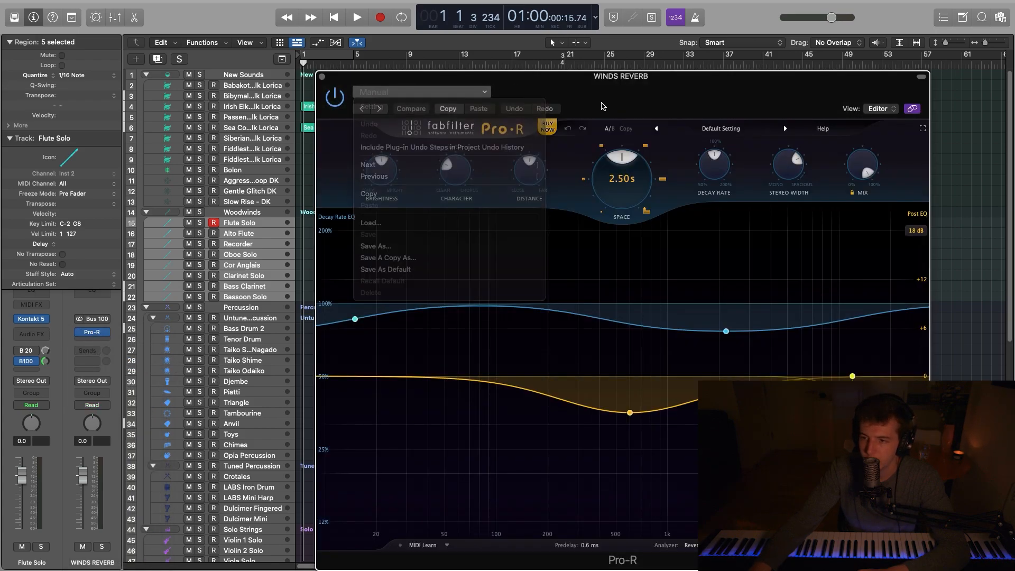
# Load the Medium Hall 2 preset in the winds Pro-R, set Space to 2.44 s and lower the Mix to about half.
pyautogui.click(721, 128)
pyautogui.moveTo(718, 168)
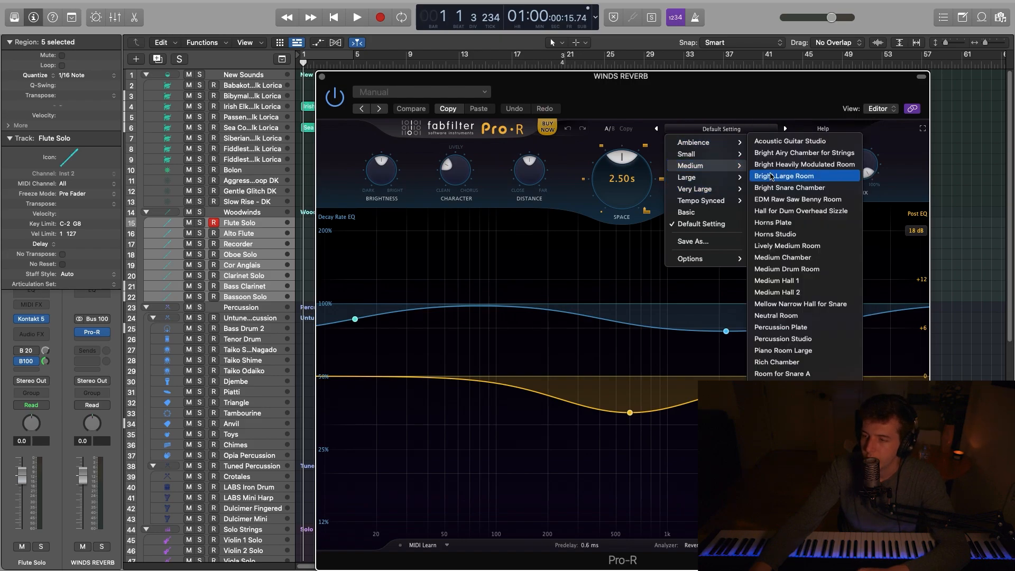
pyautogui.click(777, 253)
pyautogui.moveTo(636, 178); pyautogui.dragTo(636, 153)
pyautogui.moveTo(856, 177); pyautogui.dragTo(853, 211)
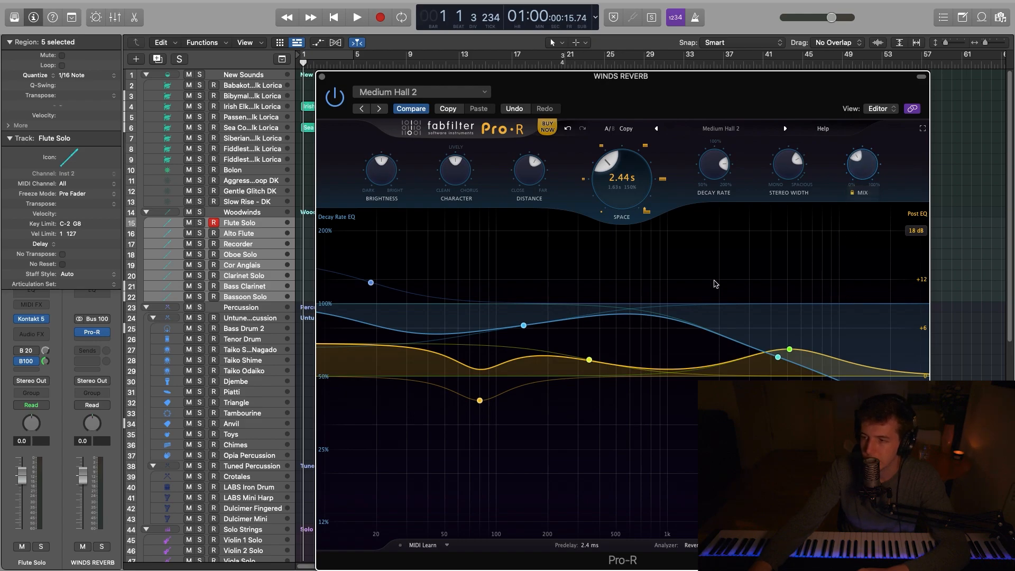
pyautogui.click(322, 77)
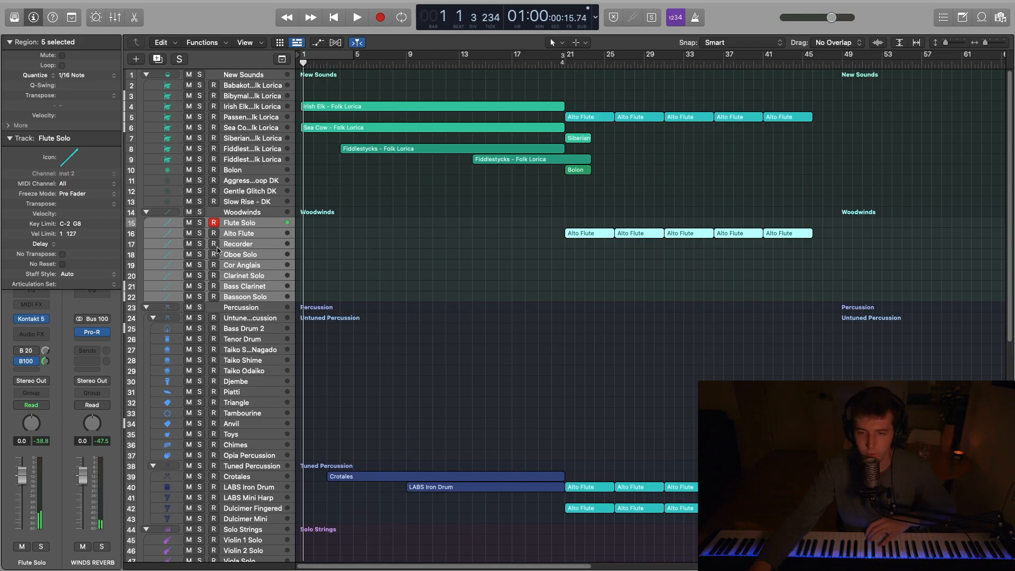
# Audition the woodwind tracks one at a time from Flute Solo through Clarinet Solo.
pyautogui.click(214, 233)
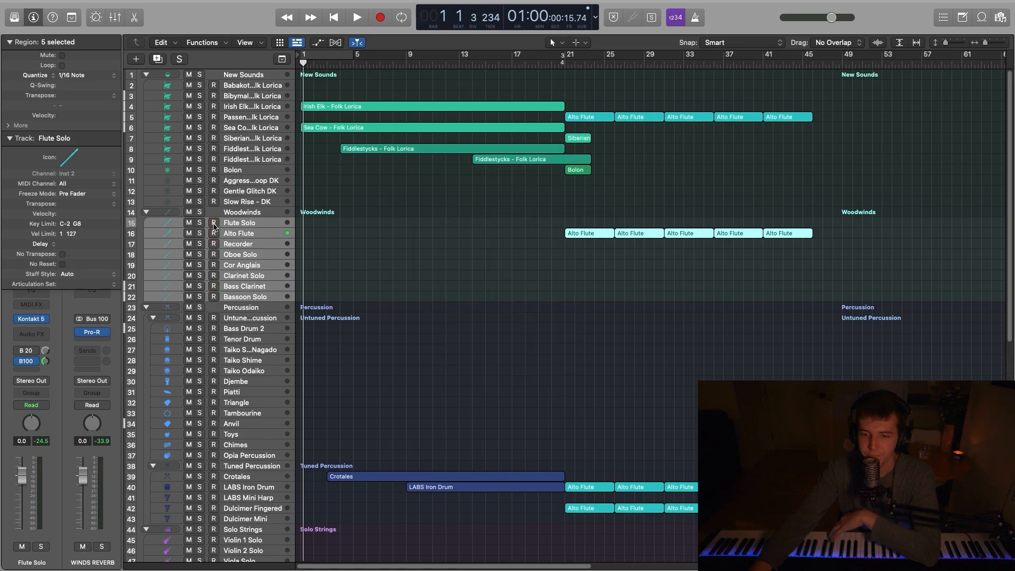
pyautogui.click(339, 236)
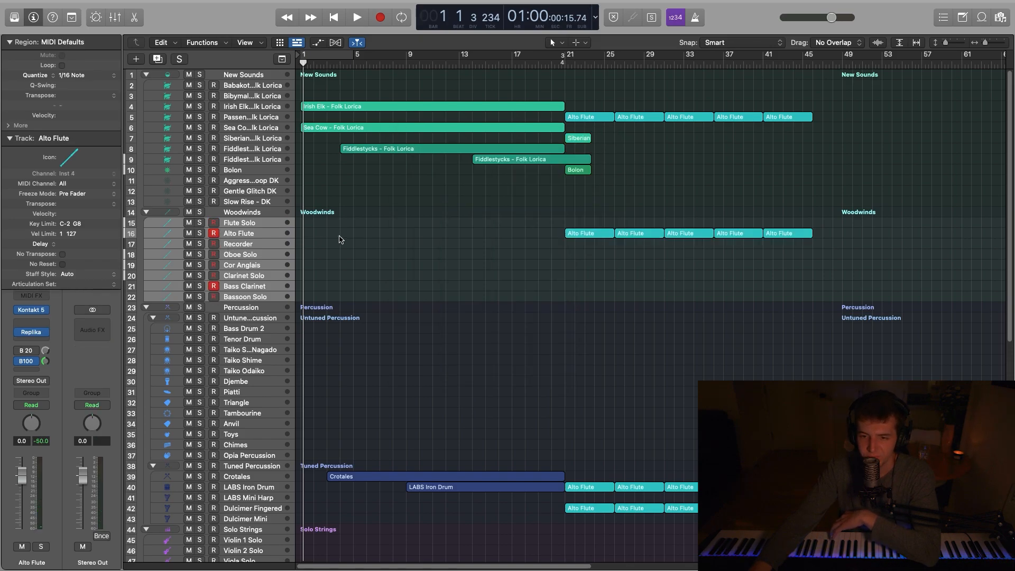
pyautogui.click(258, 227)
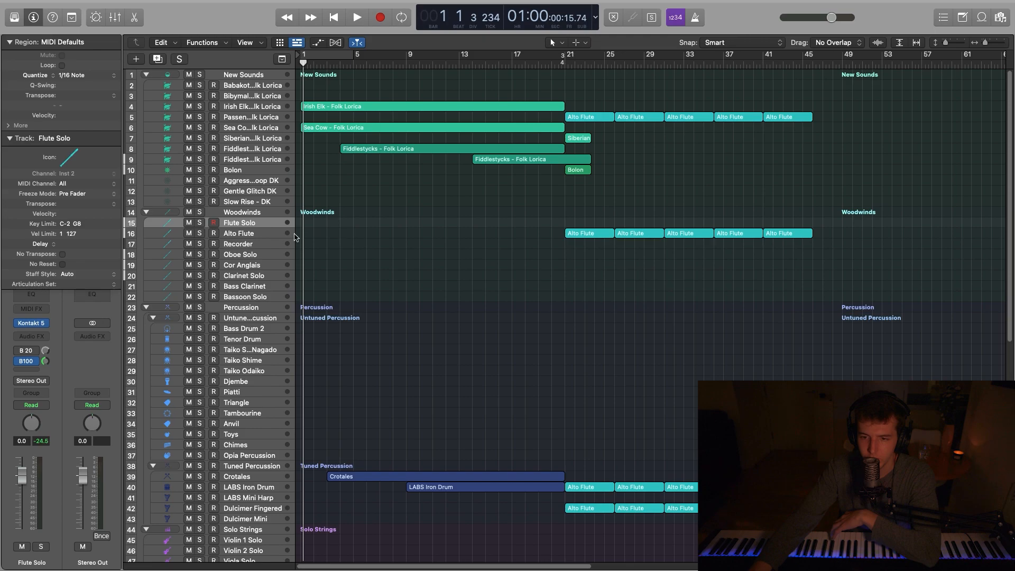
pyautogui.click(248, 247)
pyautogui.click(234, 256)
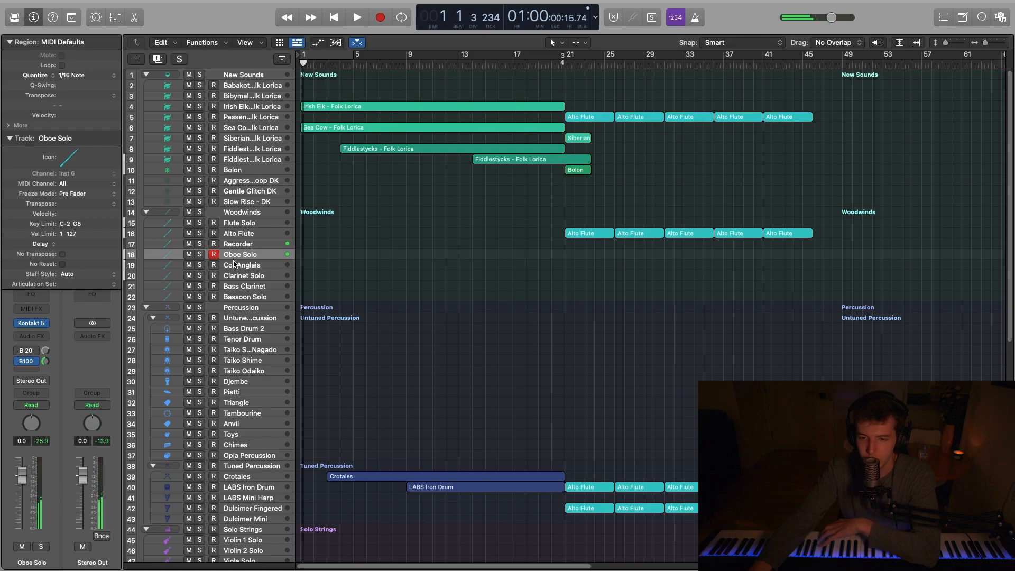
pyautogui.click(235, 265)
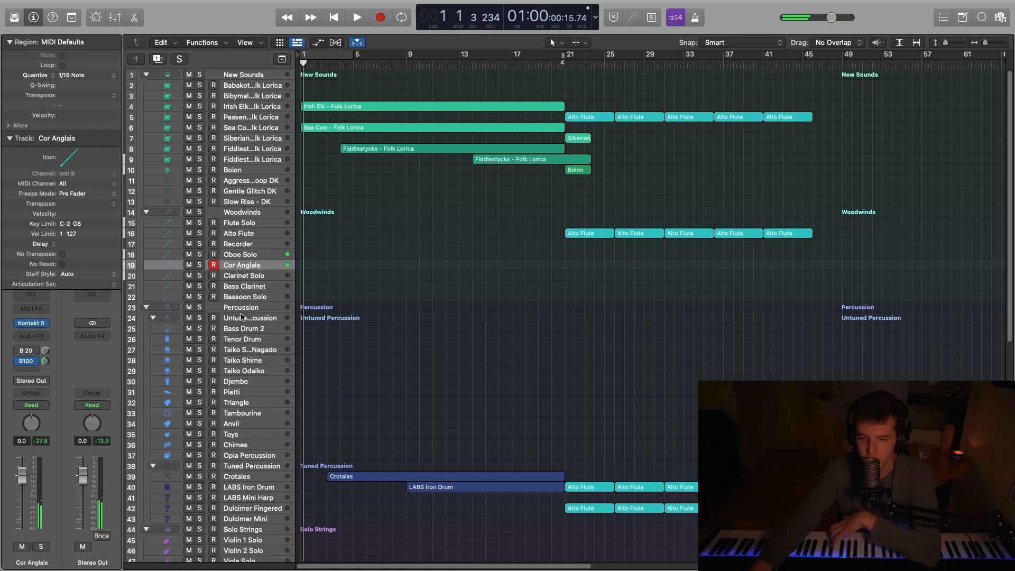
pyautogui.click(239, 277)
# Open the Bass Clarinet's Kontakt instrument, set up its mics in Easy Mix and show the stereo width and pan controls.
pyautogui.click(233, 288)
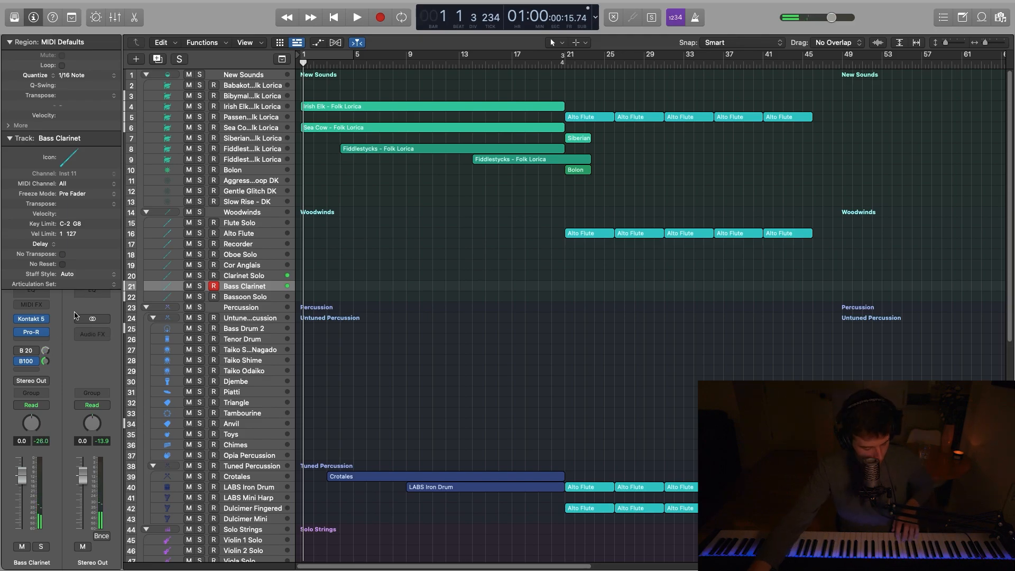
pyautogui.click(31, 332)
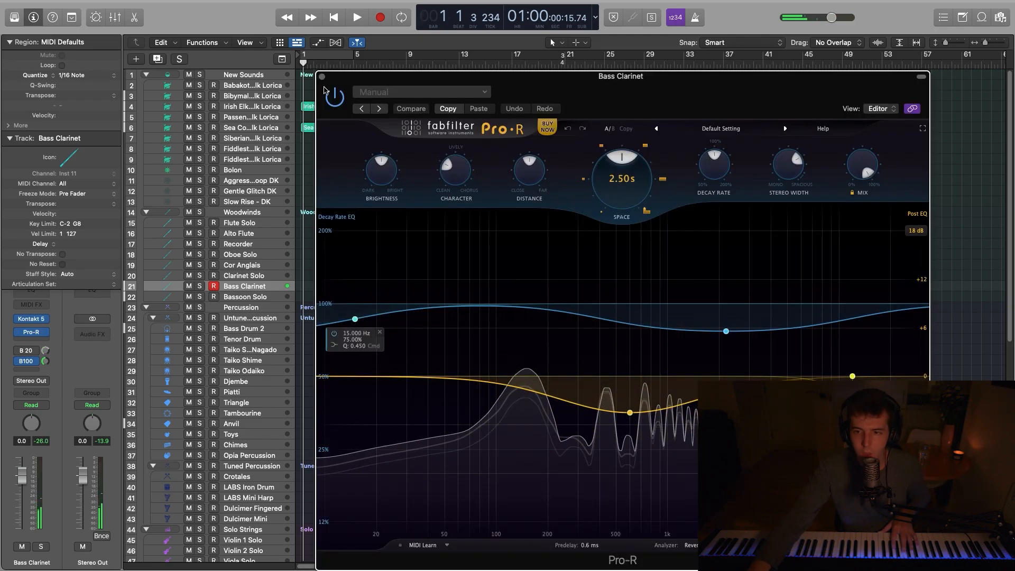
pyautogui.click(318, 76)
pyautogui.click(33, 320)
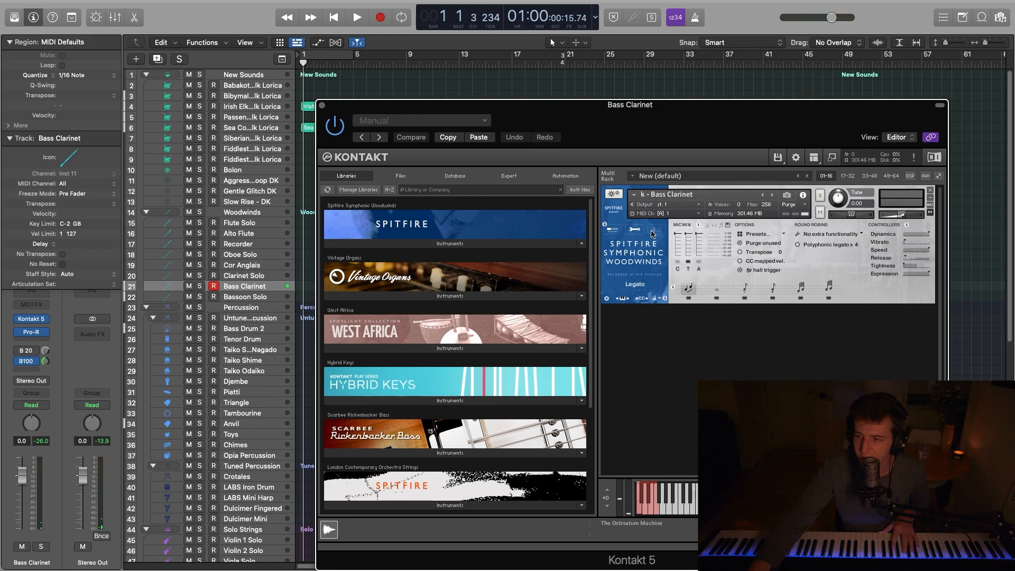
pyautogui.click(614, 230)
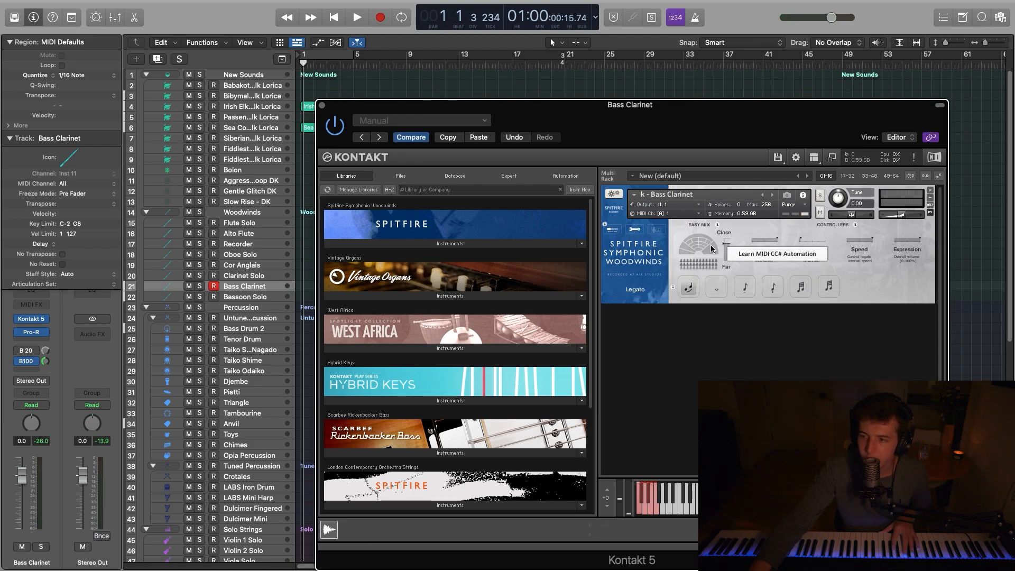
pyautogui.click(636, 231)
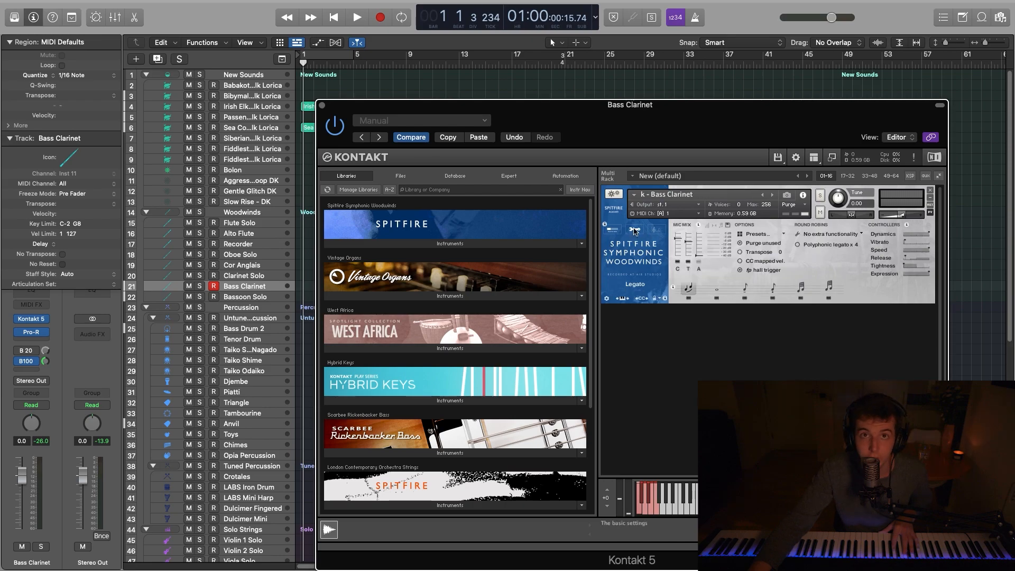
pyautogui.rightClick(687, 267)
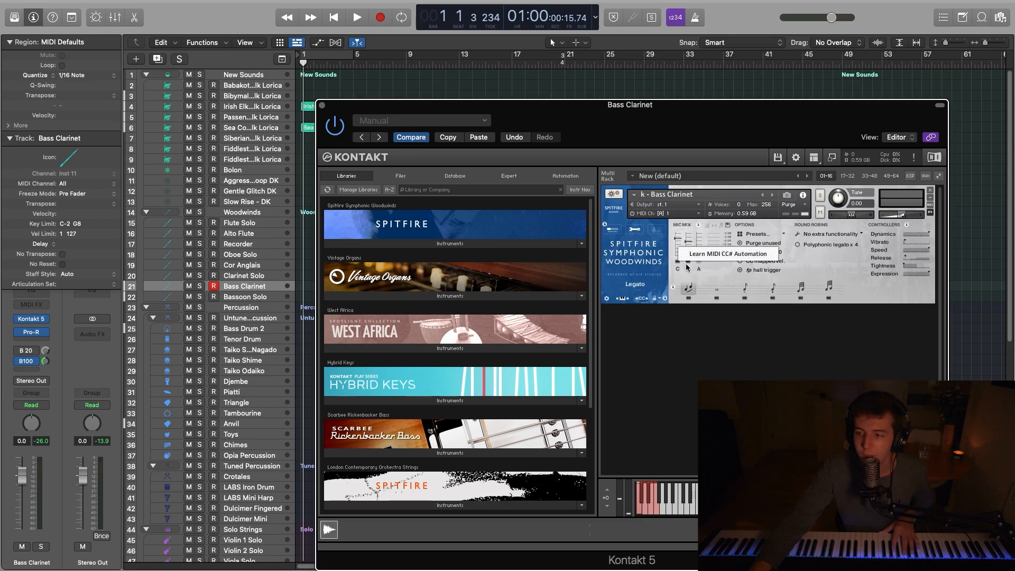
pyautogui.click(712, 225)
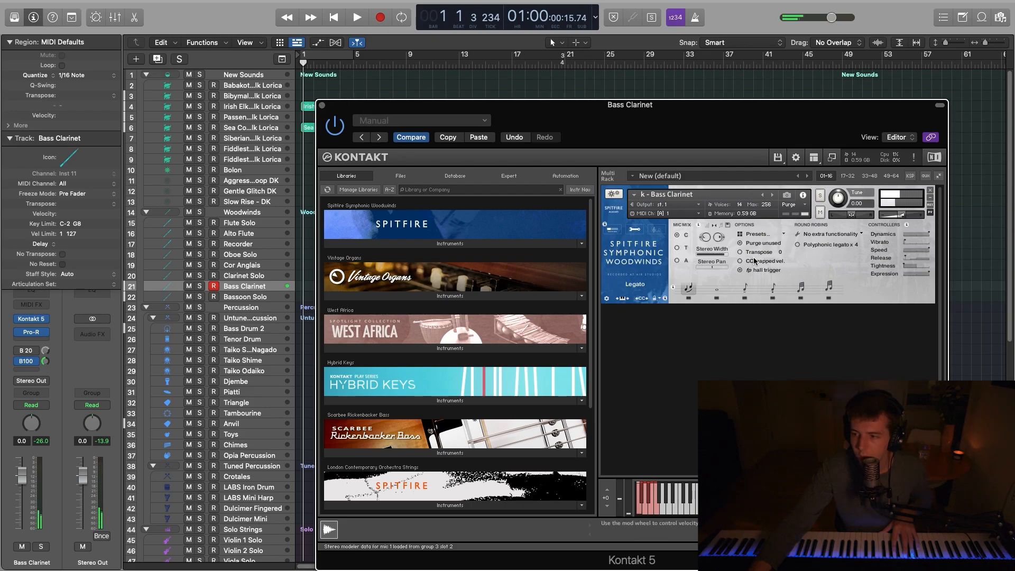
# Review the Bass Clarinet's Easy Mix and mic mix views in Kontakt and pan its channel to +5.
pyautogui.click(612, 230)
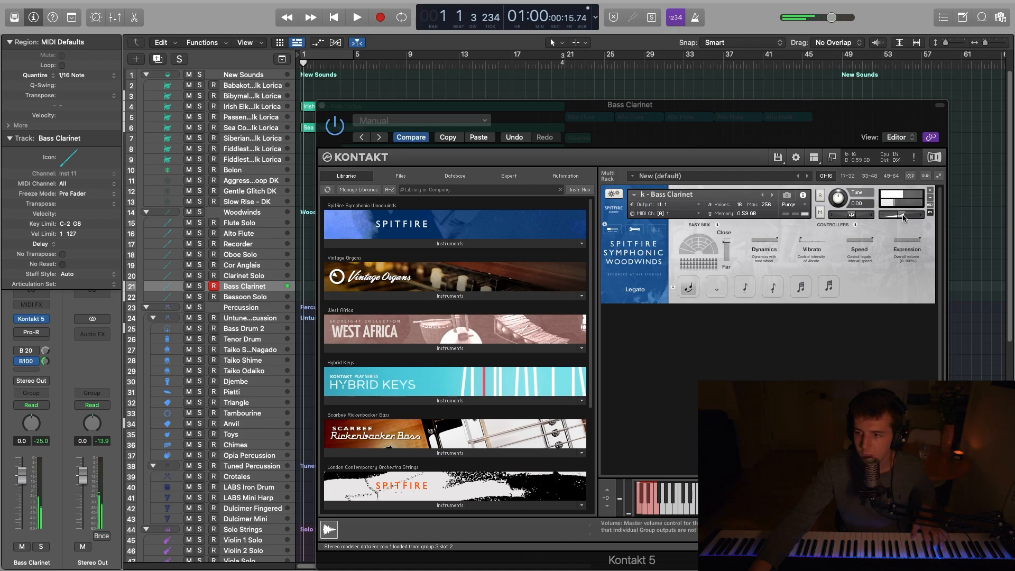
pyautogui.click(631, 231)
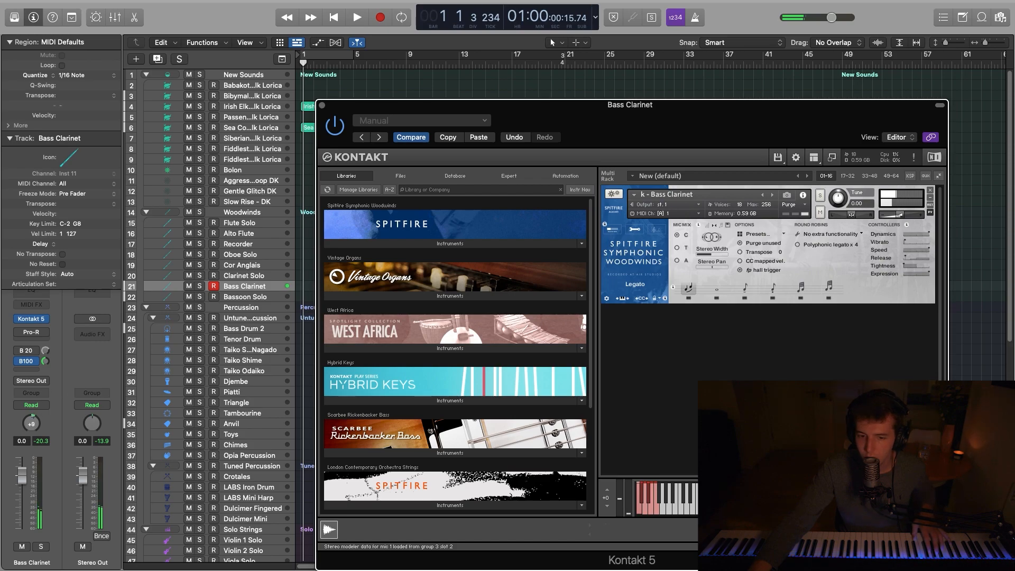
pyautogui.click(322, 105)
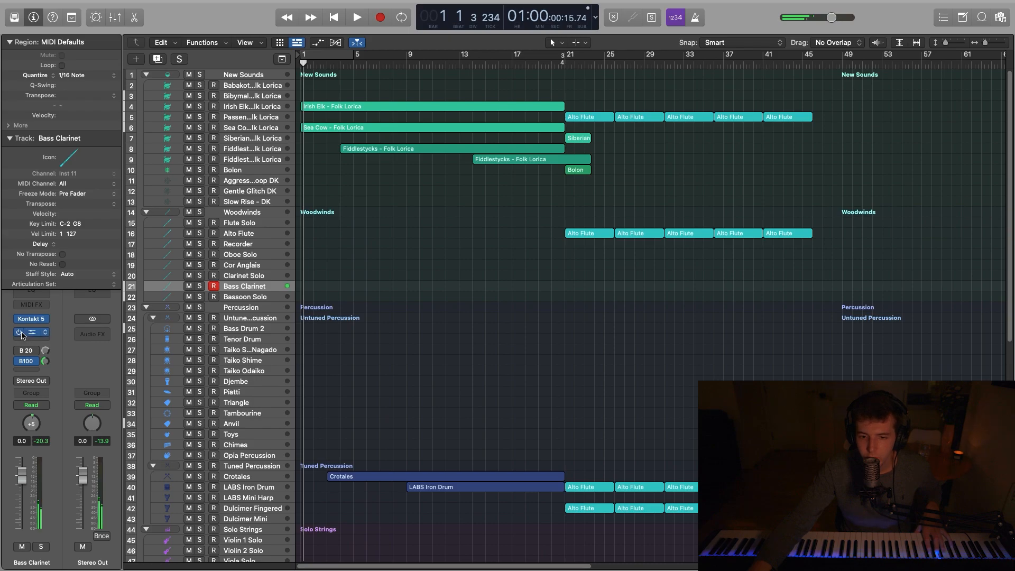
# Remove the Pro-R insert from the Bass Clarinet channel.
pyautogui.click(267, 296)
pyautogui.click(266, 286)
pyautogui.click(32, 336)
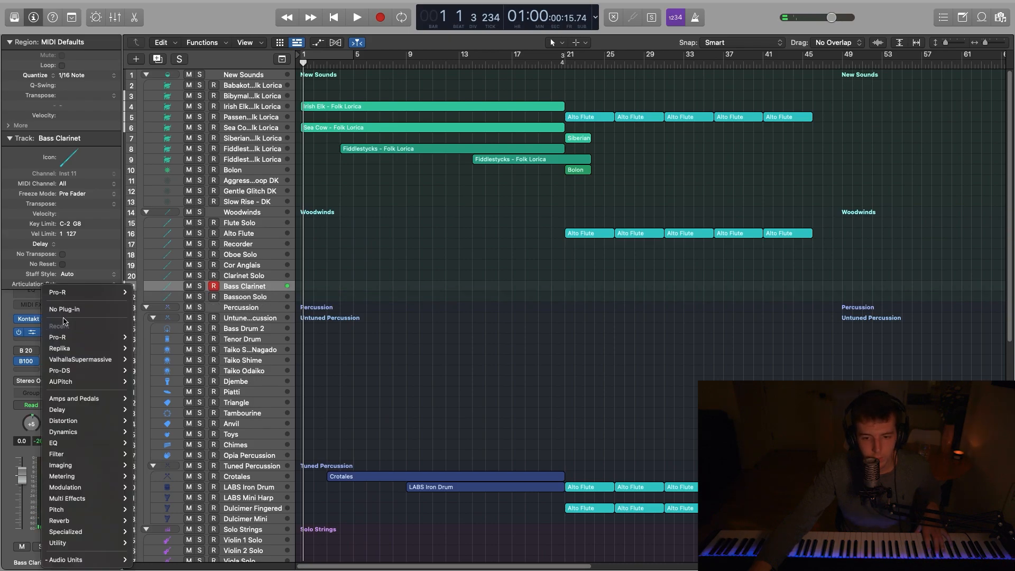
pyautogui.click(66, 317)
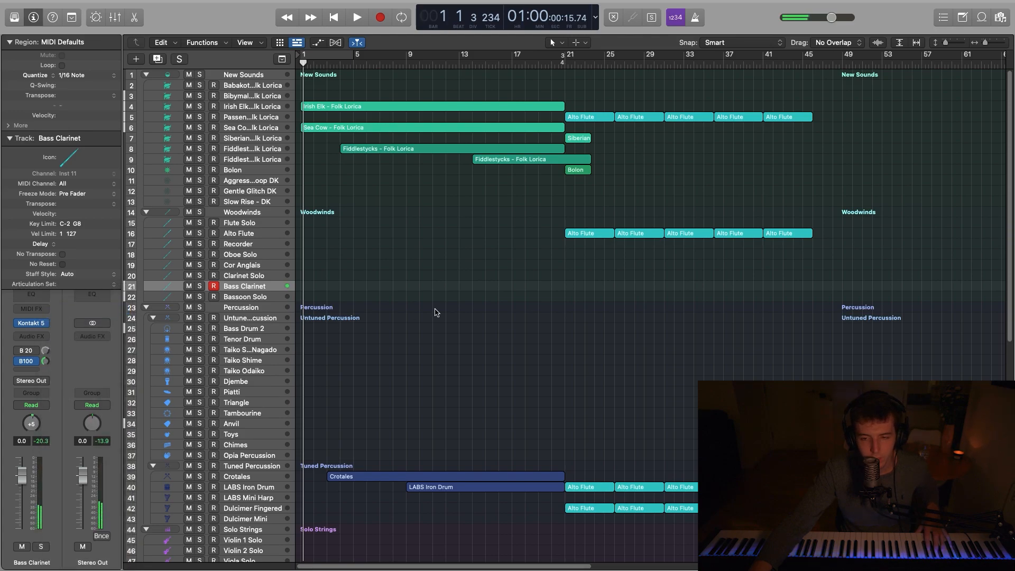
# Adjust the Bassoon Solo's mic placement and stereo controls in Kontakt and pan its channel to -18.
pyautogui.click(278, 298)
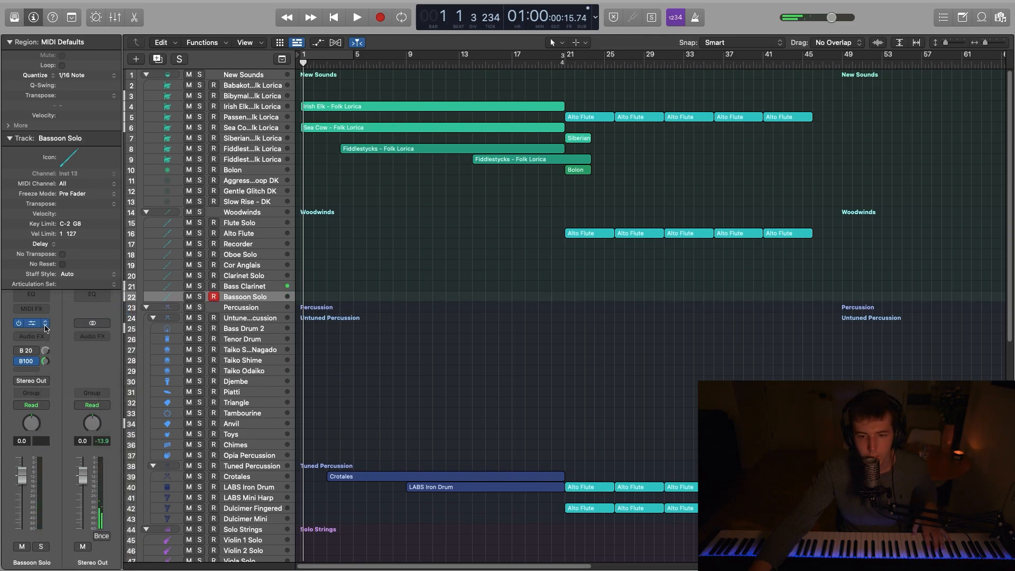
pyautogui.click(31, 324)
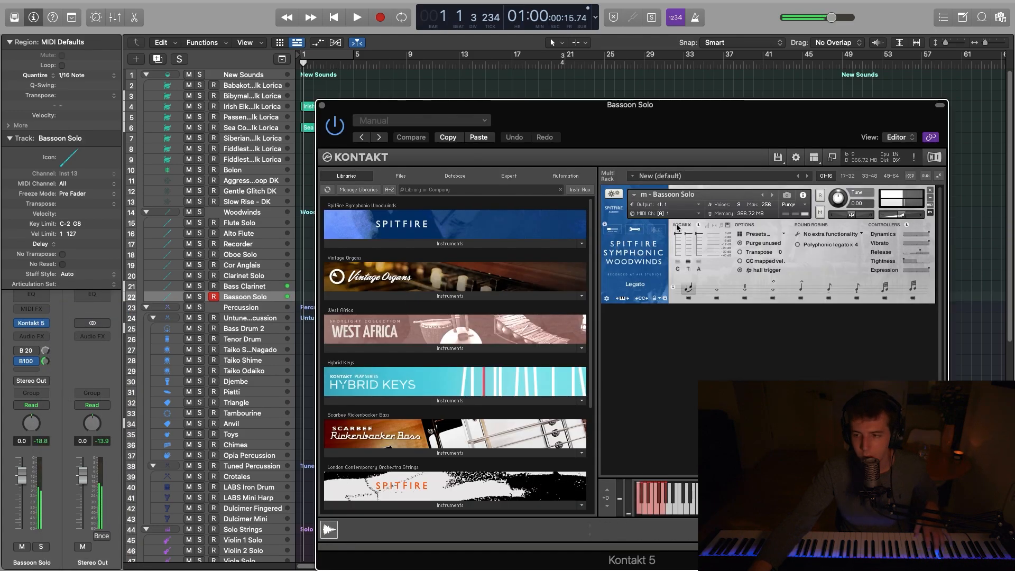
pyautogui.click(611, 231)
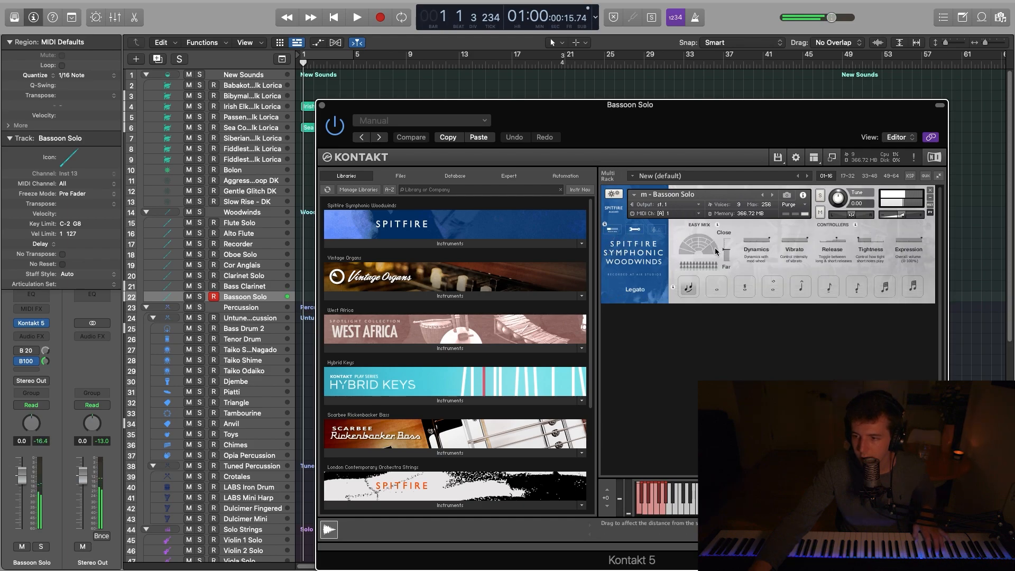
pyautogui.click(631, 230)
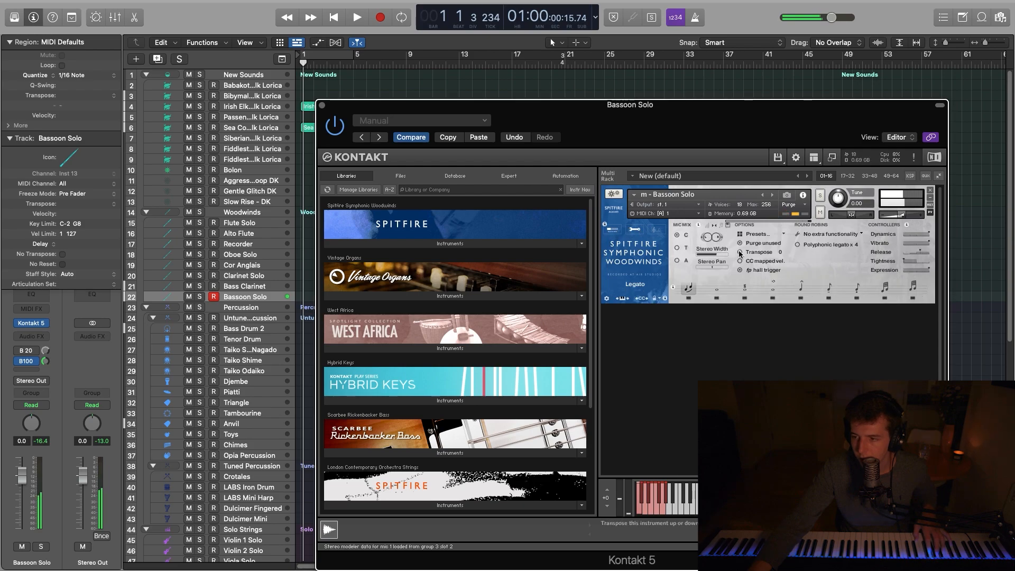
pyautogui.click(322, 108)
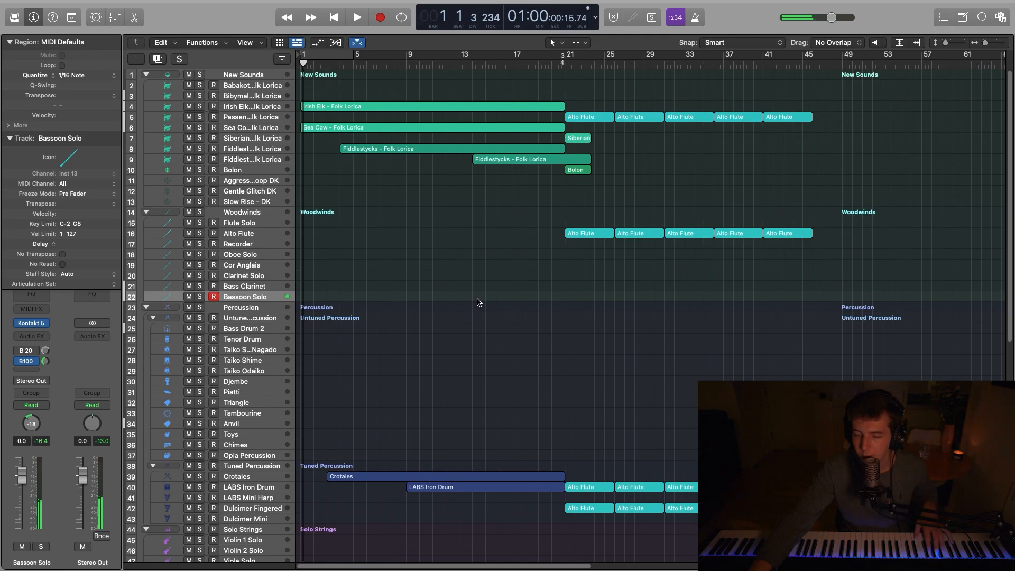
# Record a Bass Clarinet part from about bar 19 to bar 38, starting playback at bar 18.
pyautogui.click(213, 286)
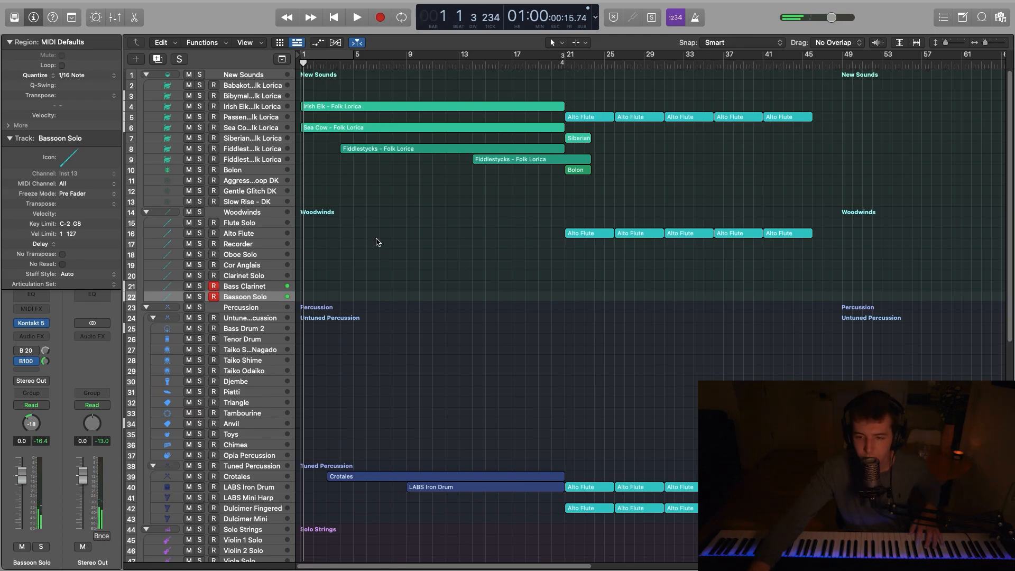
pyautogui.click(534, 62)
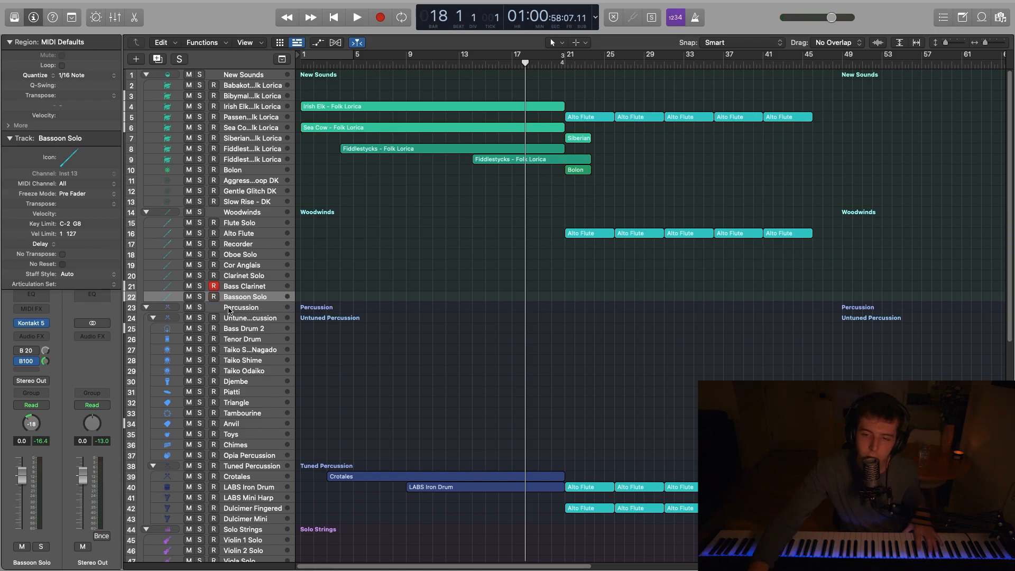
pyautogui.press('Up')
pyautogui.click(358, 17)
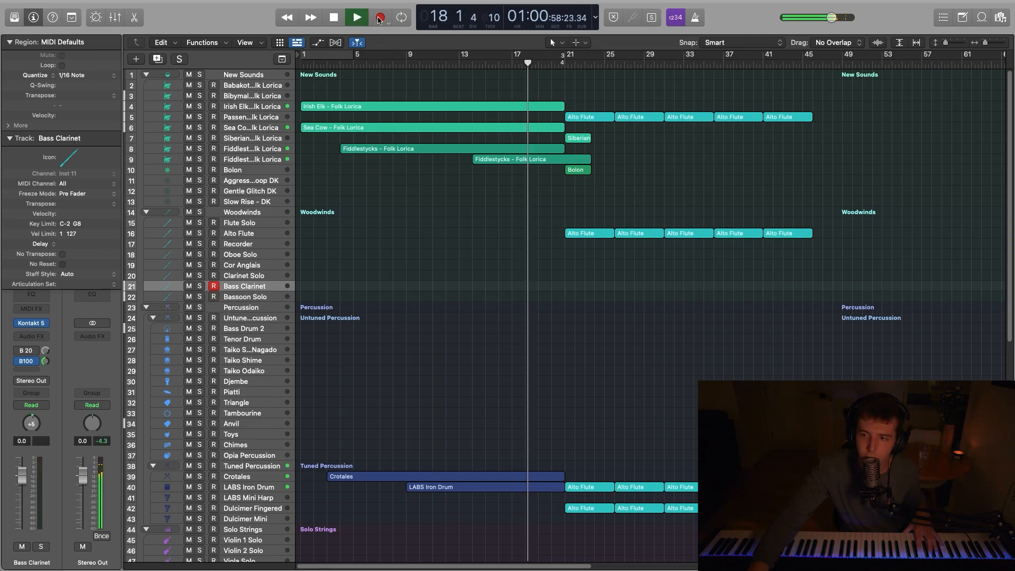
pyautogui.click(382, 18)
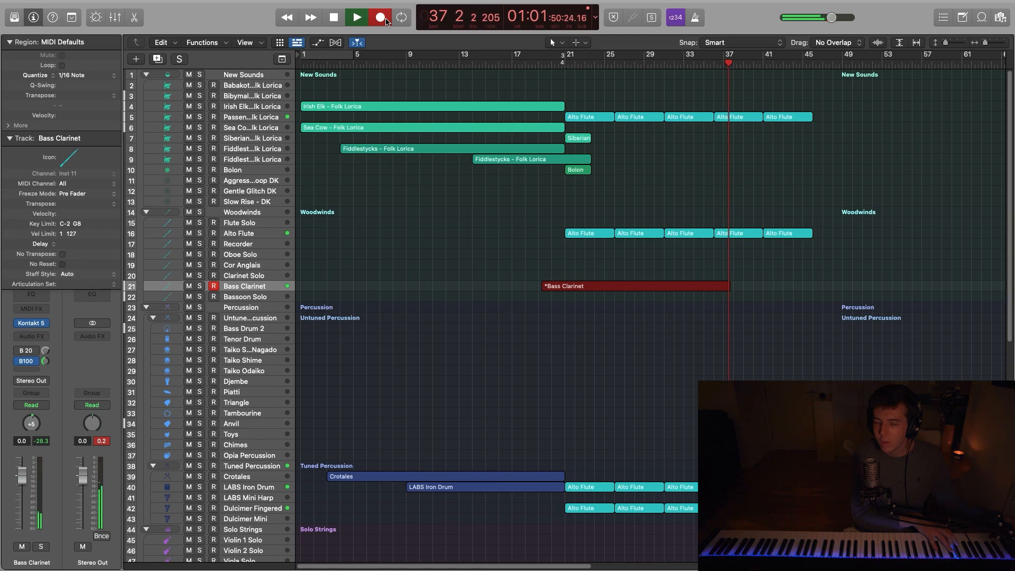
pyautogui.press('space')
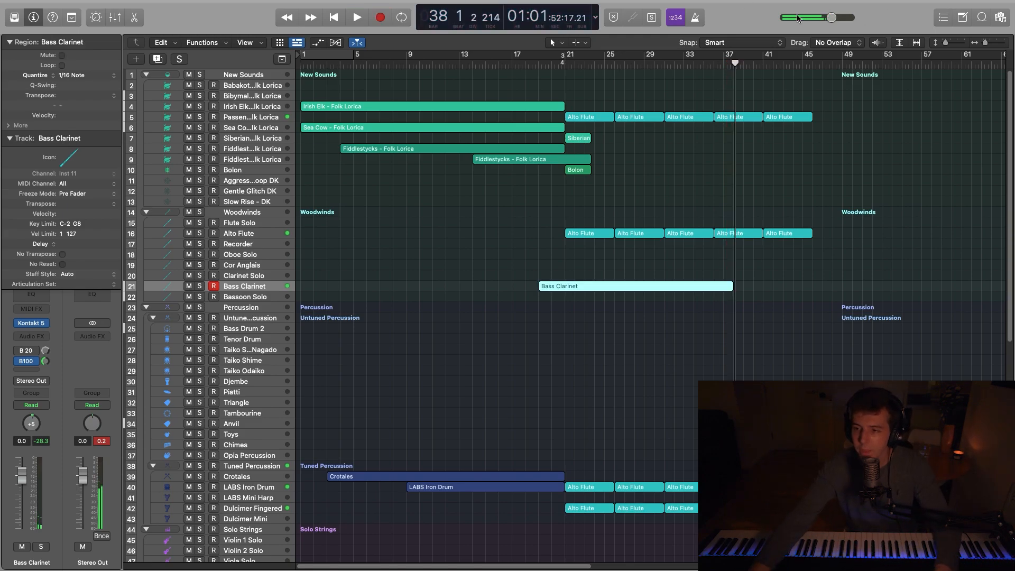
# Solo the Bass Clarinet track and play its recorded part from bar 21.
pyautogui.click(565, 62)
pyautogui.press('space')
pyautogui.press('space')
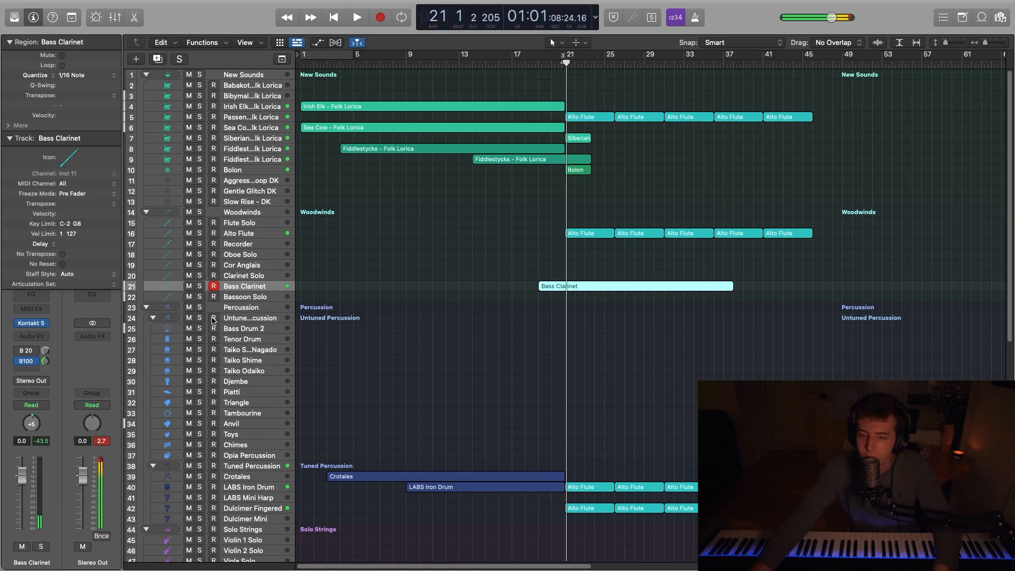
pyautogui.click(202, 287)
pyautogui.press('space')
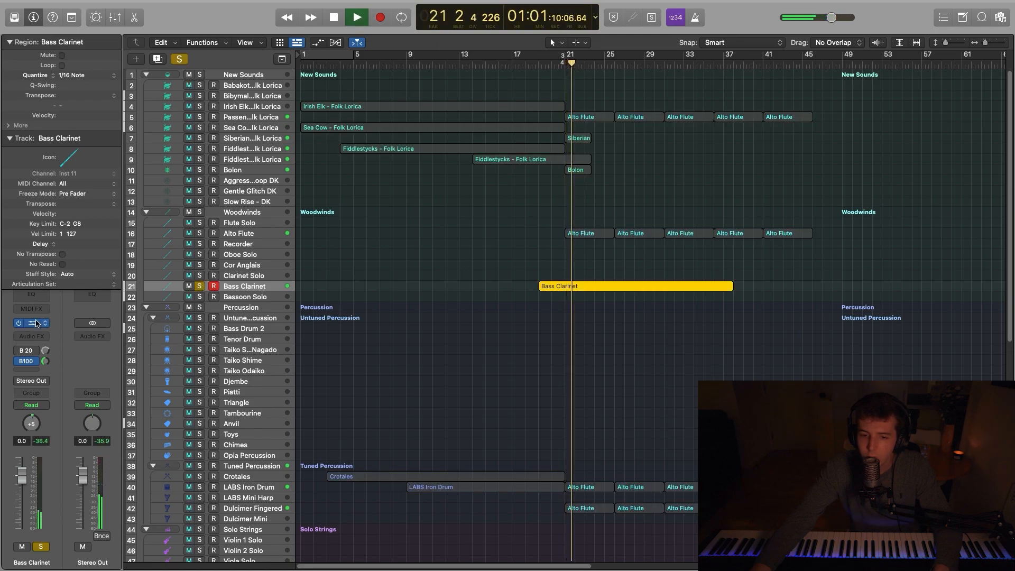
# Check the Easy Mix view in the Bass Clarinet's Kontakt instrument during playback.
pyautogui.press('v')
pyautogui.click(618, 230)
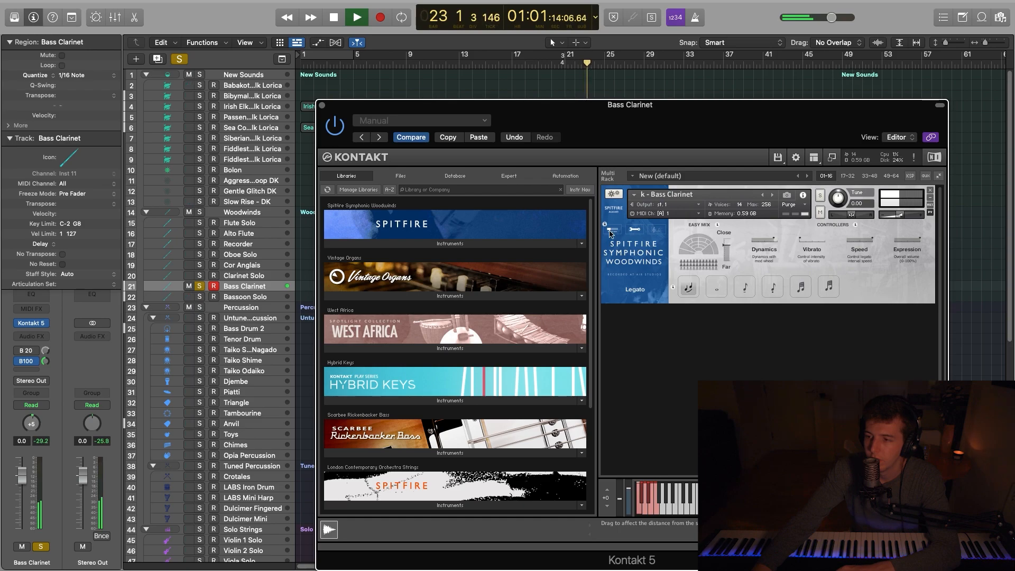
pyautogui.click(322, 106)
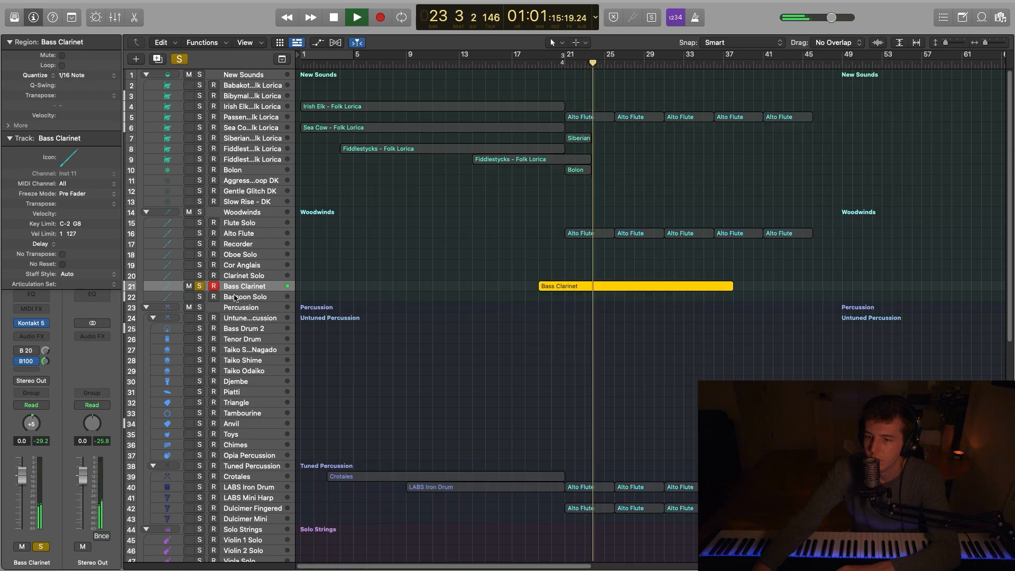
# Insert a stereo FabFilter Pro-Q 3 on the Bass Clarinet channel and continue in evaluation mode.
pyautogui.click(32, 336)
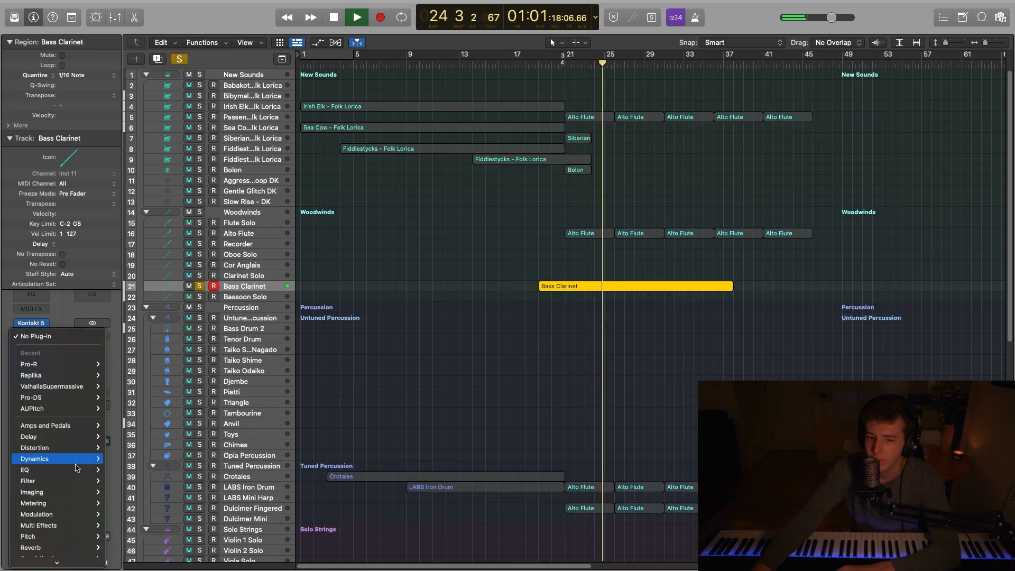
pyautogui.moveTo(58, 559)
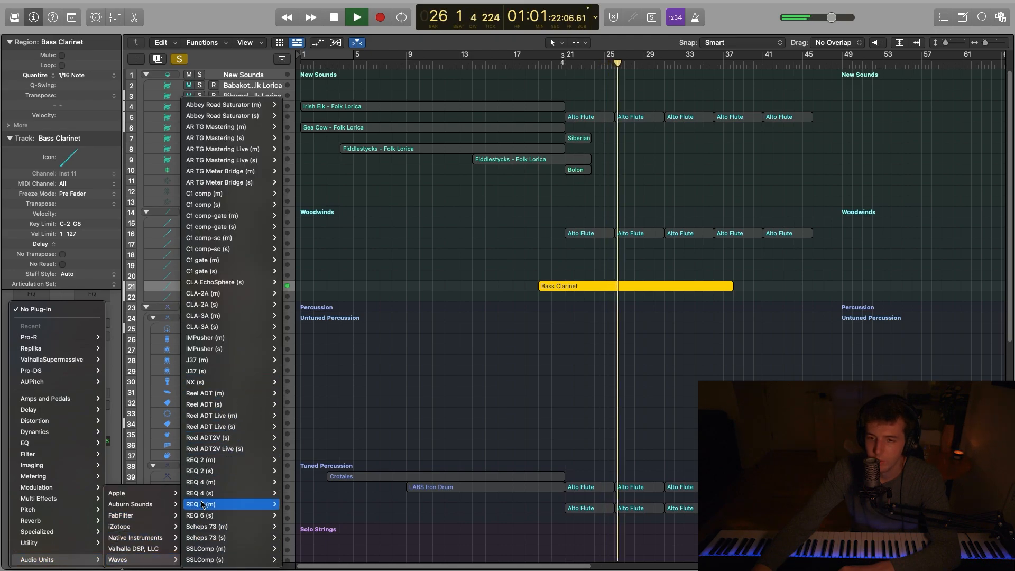
pyautogui.moveTo(138, 515)
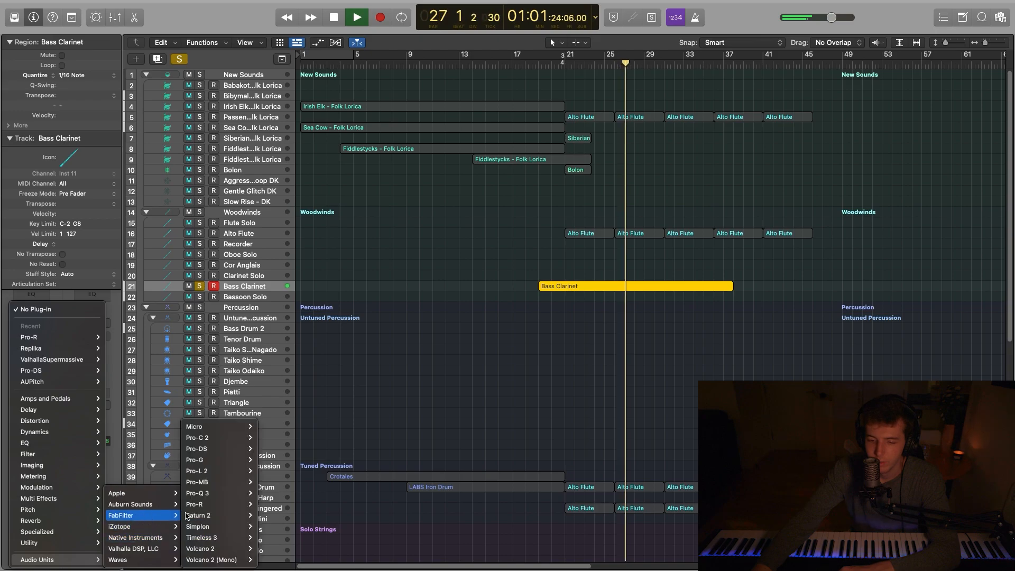
pyautogui.moveTo(221, 498)
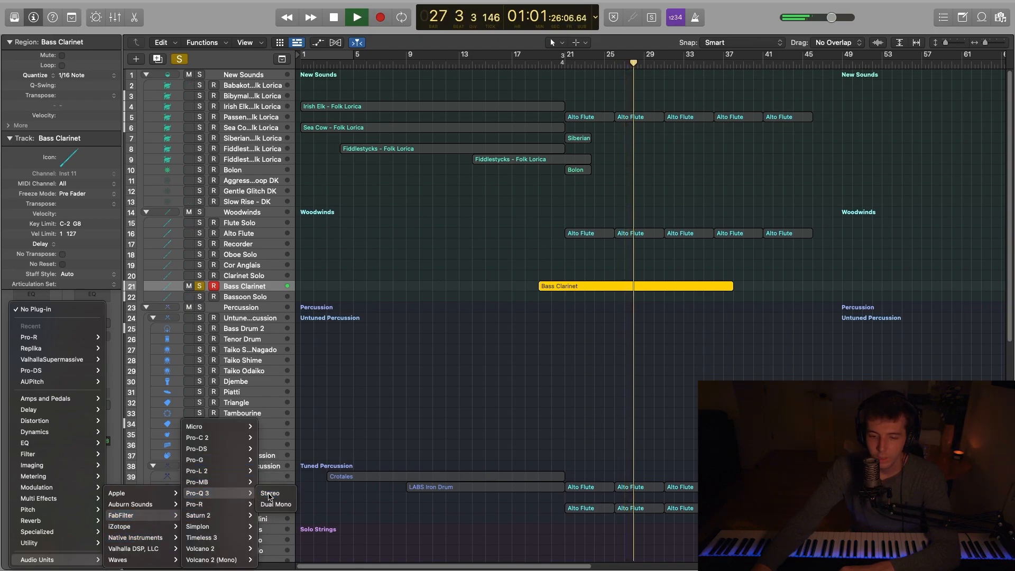
pyautogui.click(275, 493)
pyautogui.moveTo(640, 149); pyautogui.dragTo(590, 141)
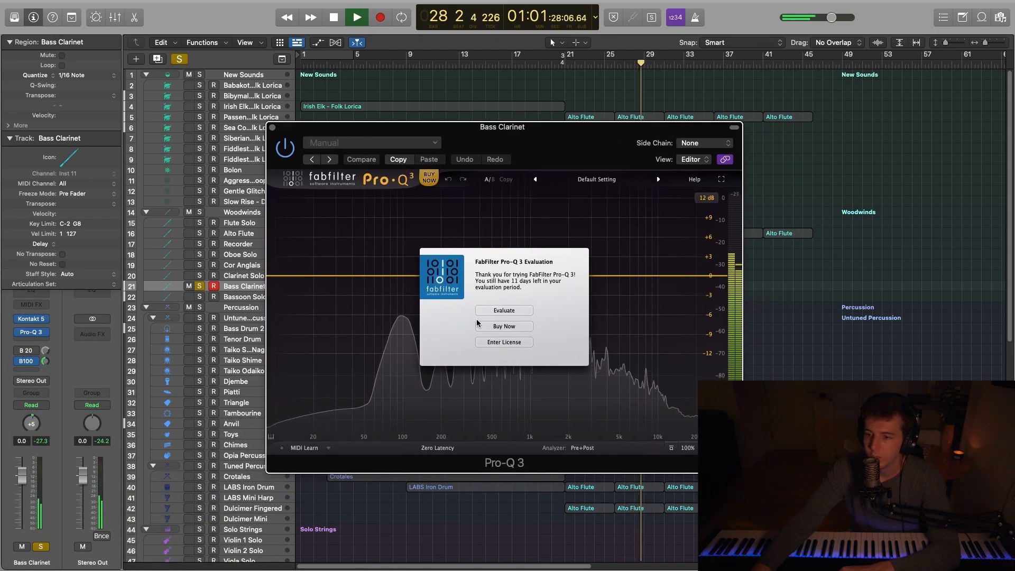
pyautogui.click(501, 312)
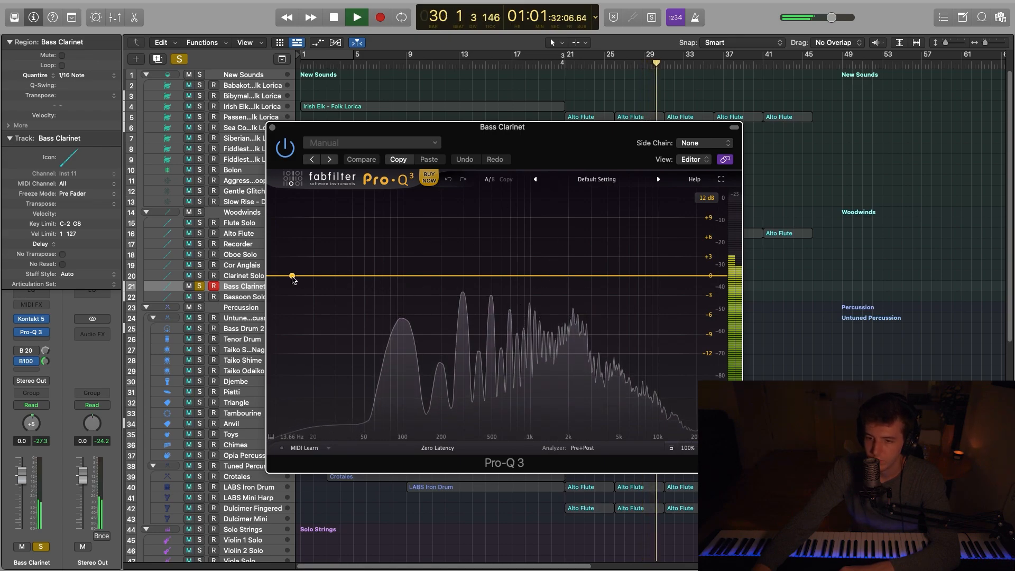
# Shape the Bass Clarinet EQ with a High Cut band between 5 and 10 kHz and a +5.78 dB bell at about 78 Hz.
pyautogui.click(689, 279)
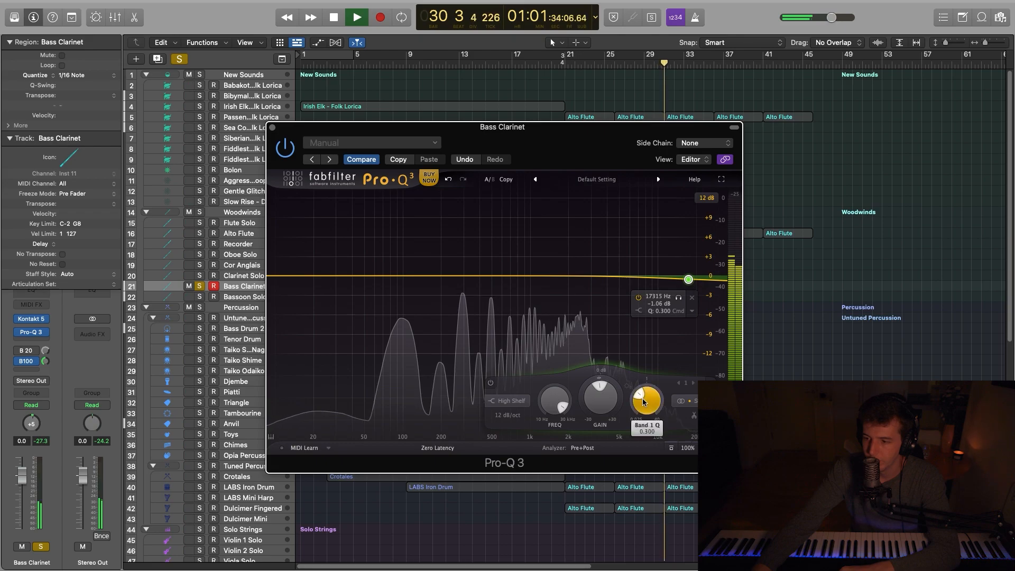
pyautogui.click(508, 401)
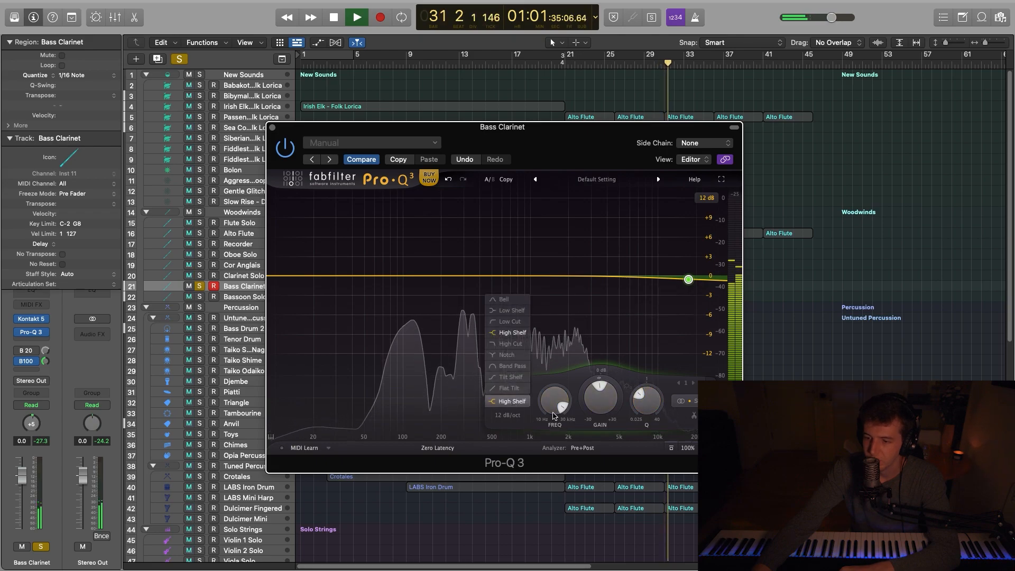
pyautogui.click(526, 349)
pyautogui.moveTo(689, 279); pyautogui.dragTo(642, 282)
pyautogui.moveTo(394, 278); pyautogui.dragTo(389, 238)
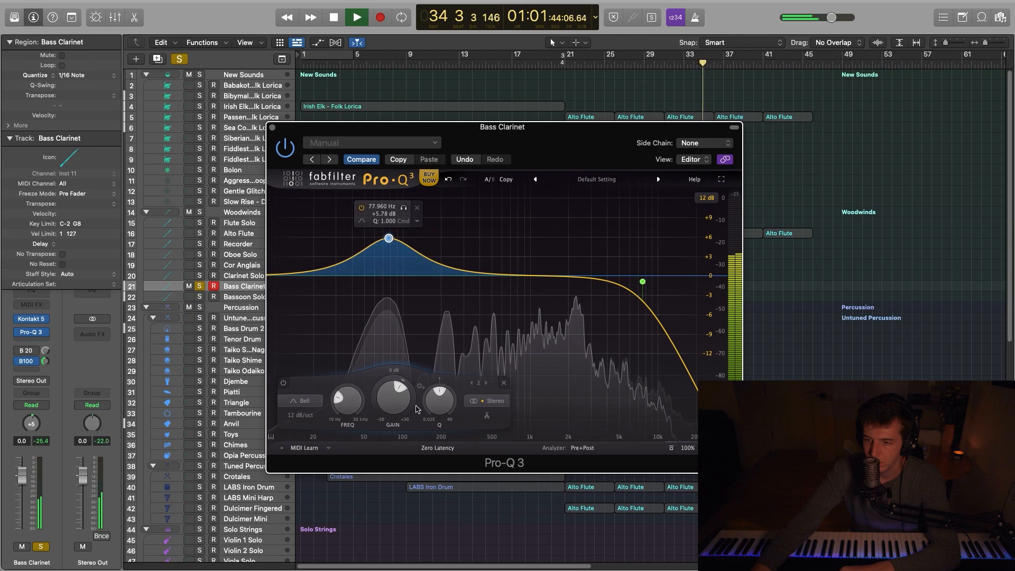
# Reshape the Bass Clarinet's low EQ bell to about 94 Hz, +2.58 dB with a wider Q, and add a narrow -0.59 dB cut at about 597 Hz.
pyautogui.moveTo(439, 400)
pyautogui.mouseDown()
pyautogui.moveTo(432, 413)
pyautogui.moveTo(434, 399)
pyautogui.mouseUp()
pyautogui.moveTo(388, 238); pyautogui.dragTo(399, 259)
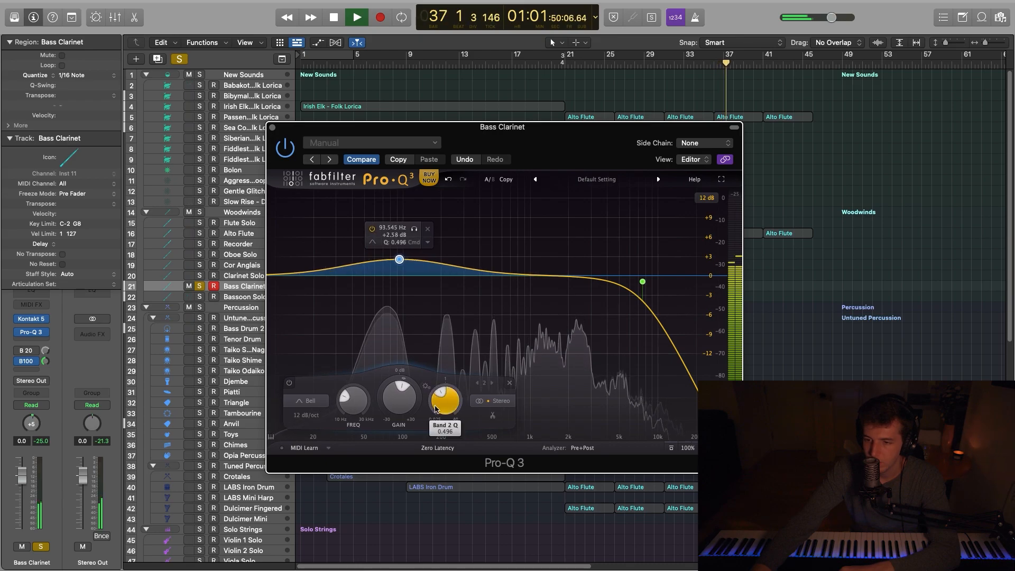
pyautogui.moveTo(548, 279); pyautogui.dragTo(503, 281)
pyautogui.moveTo(536, 401); pyautogui.dragTo(535, 394)
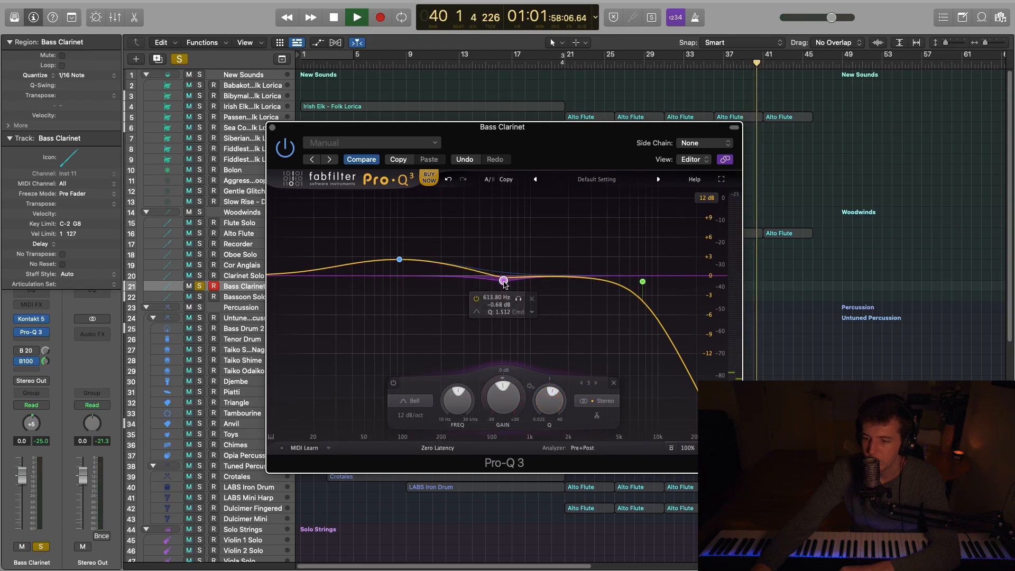
pyautogui.moveTo(505, 284); pyautogui.dragTo(504, 284)
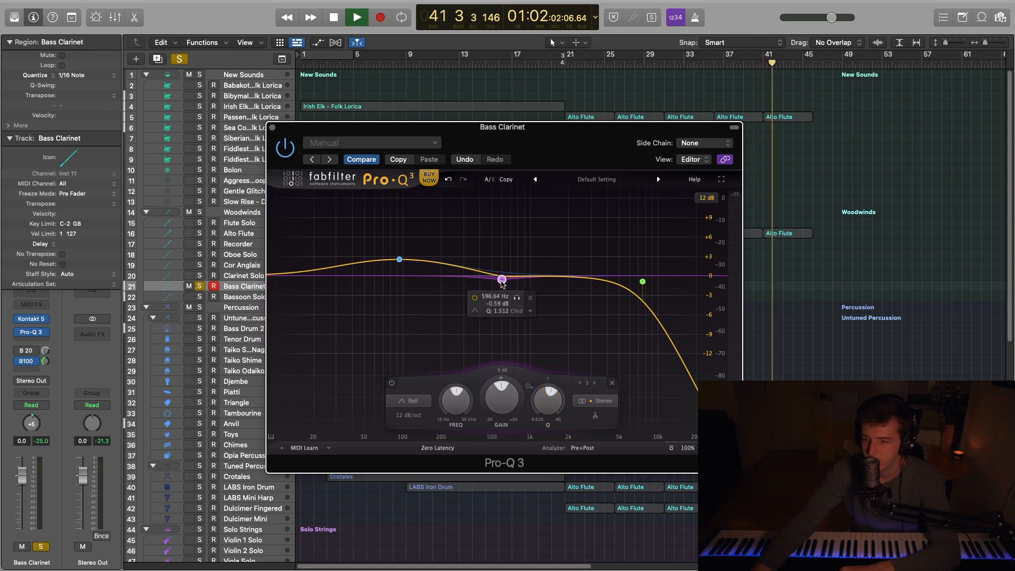
pyautogui.moveTo(545, 406)
pyautogui.mouseDown()
pyautogui.moveTo(543, 425)
pyautogui.moveTo(538, 393)
pyautogui.mouseUp()
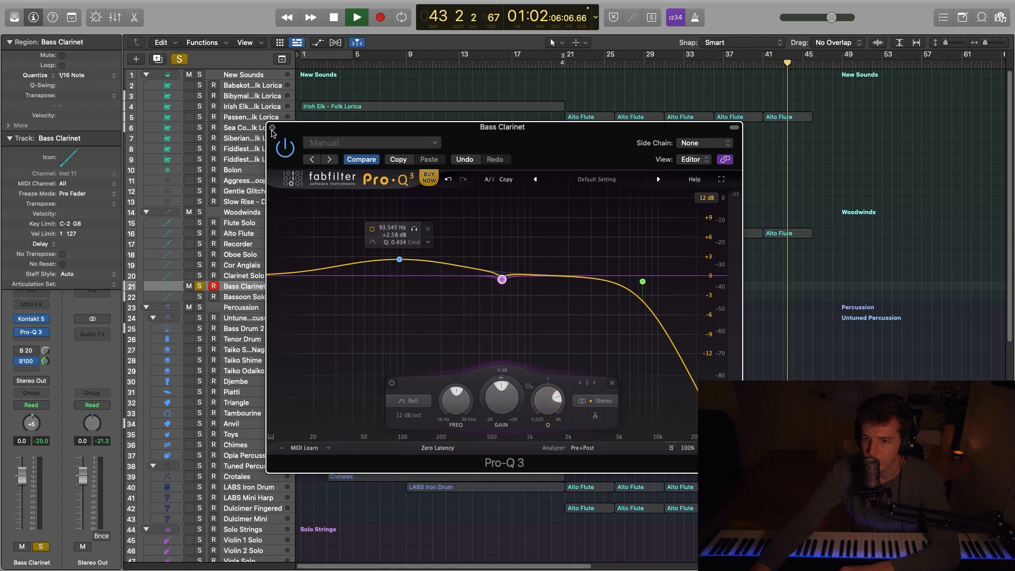
pyautogui.click(272, 128)
# Restart playback from bar 19 and unsolo the Bass Clarinet to hear it in the full mix.
pyautogui.click(540, 63)
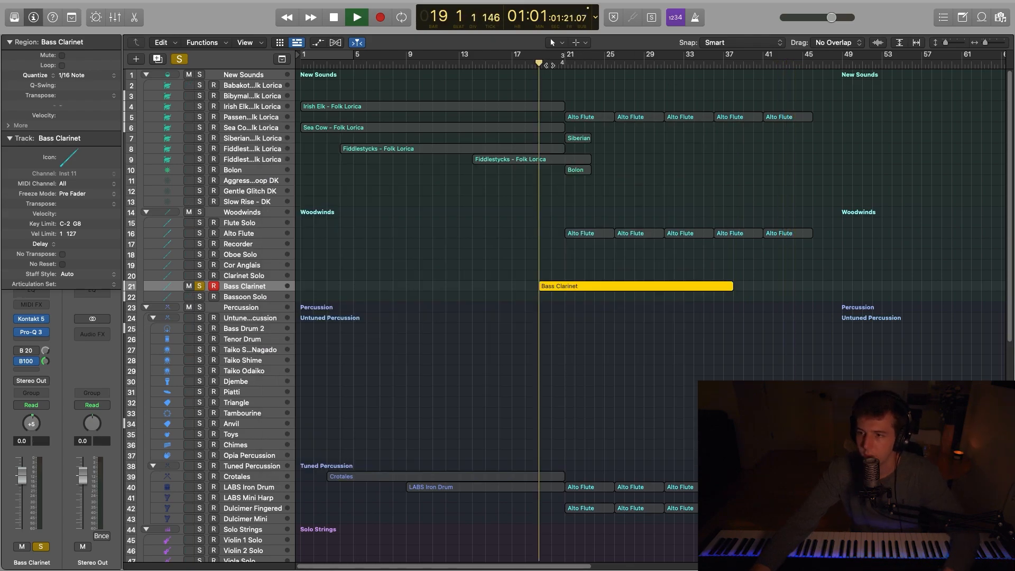
pyautogui.click(199, 288)
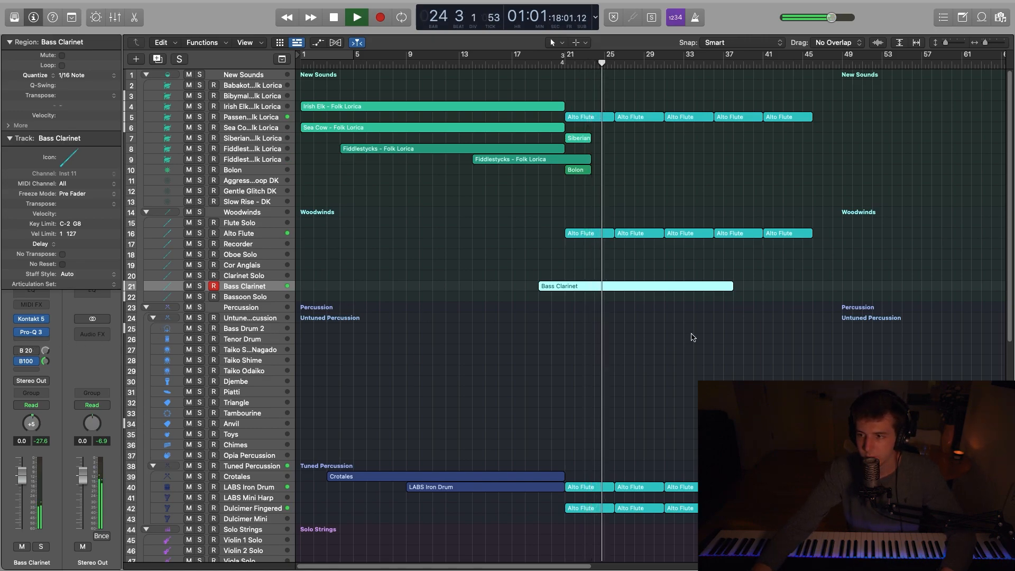
# Open the Bass Clarinet region in the Piano Roll and extend the region's end to about bar 46.
pyautogui.doubleClick(628, 286)
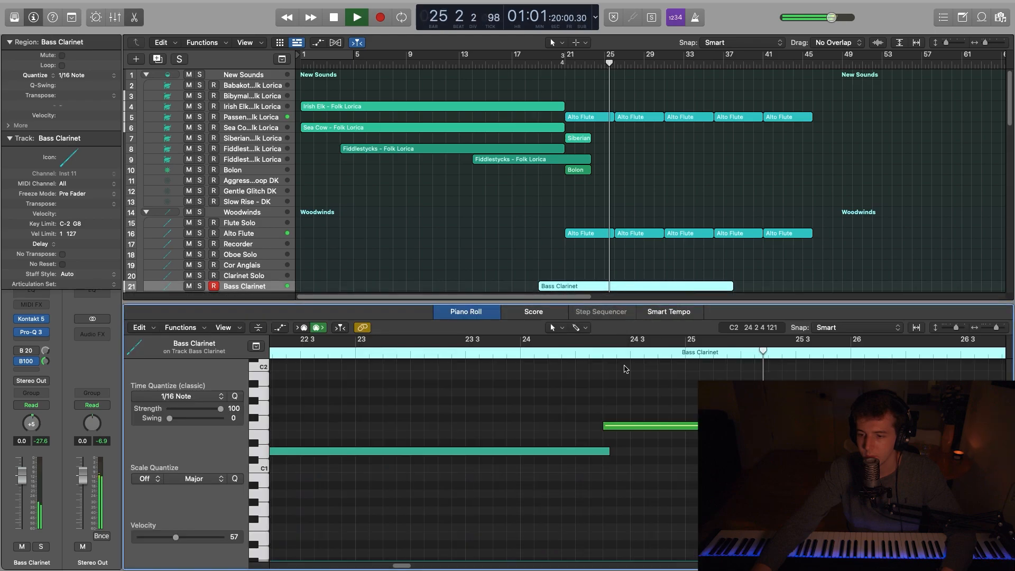
pyautogui.moveTo(996, 328); pyautogui.dragTo(989, 327)
pyautogui.hscroll(4, 965, 392)
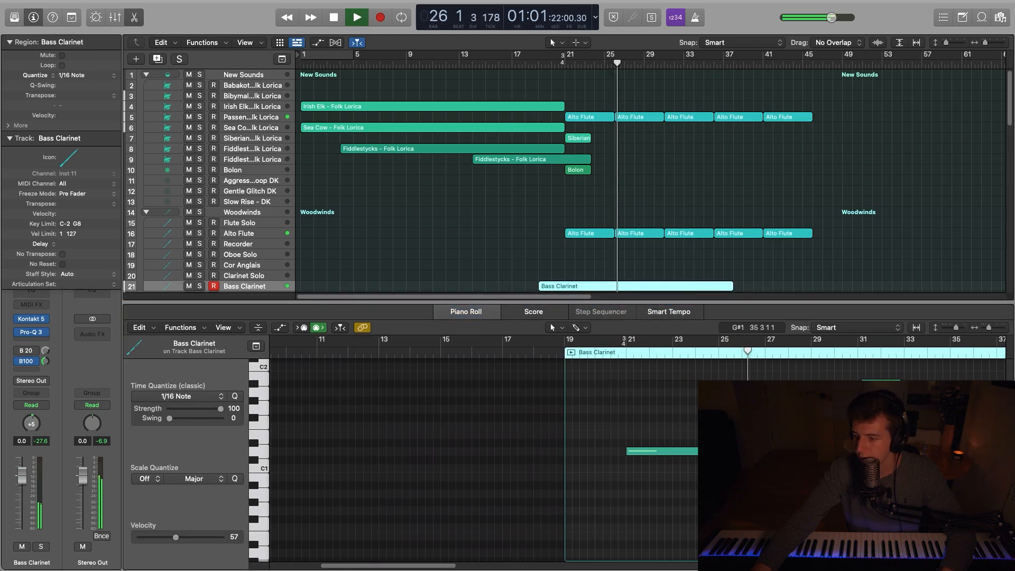
pyautogui.hscroll(5, 528, 455)
pyautogui.press('space')
pyautogui.moveTo(776, 485); pyautogui.dragTo(969, 485)
# Try to move all Bass Clarinet notes after the first one later in time.
pyautogui.moveTo(852, 526); pyautogui.dragTo(497, 377)
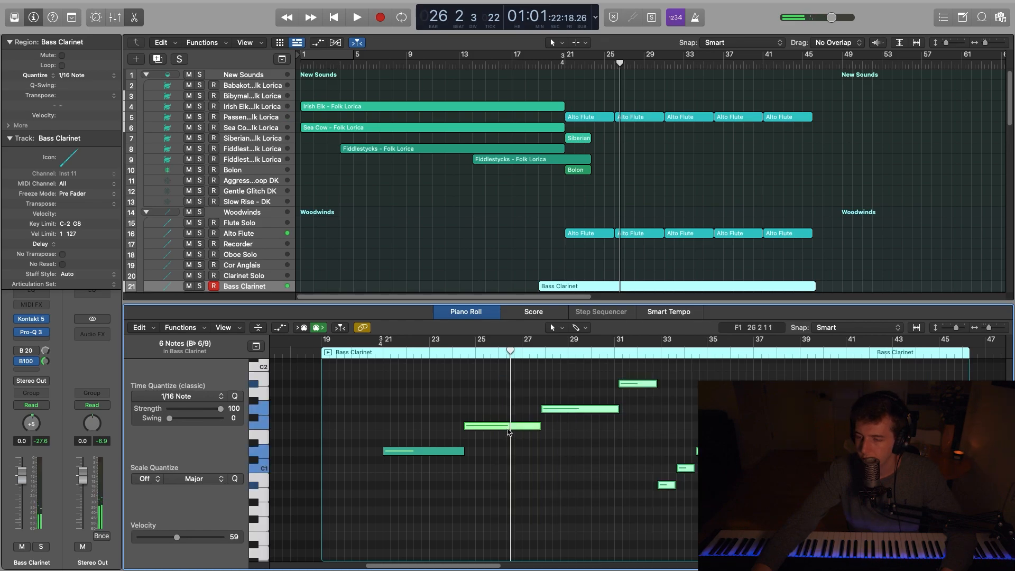
pyautogui.moveTo(508, 430); pyautogui.dragTo(603, 430)
pyautogui.press('super+z')
pyautogui.click(545, 441)
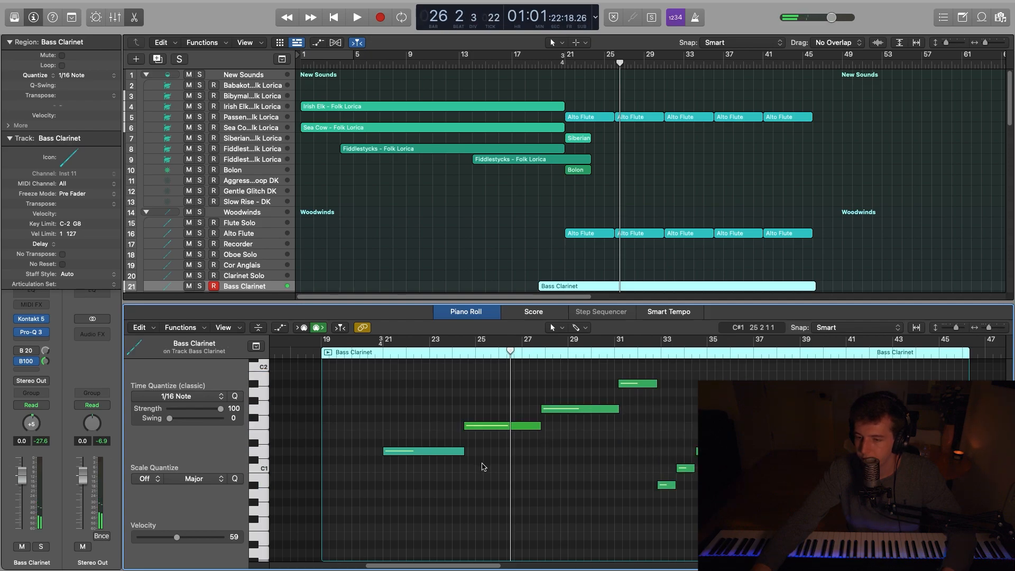
# Lengthen and shift the Bass Clarinet notes so that the changes fall on bars 25, 29, 32 and 33.
pyautogui.moveTo(462, 452); pyautogui.dragTo(475, 452)
pyautogui.moveTo(769, 508); pyautogui.dragTo(525, 379)
pyautogui.moveTo(502, 429); pyautogui.dragTo(588, 410)
pyautogui.click(552, 443)
pyautogui.click(573, 410)
pyautogui.moveTo(646, 384)
pyautogui.mouseDown()
pyautogui.moveTo(637, 409)
pyautogui.moveTo(660, 386)
pyautogui.mouseUp()
pyautogui.click(679, 485)
pyautogui.moveTo(673, 485); pyautogui.dragTo(715, 453)
pyautogui.click(690, 496)
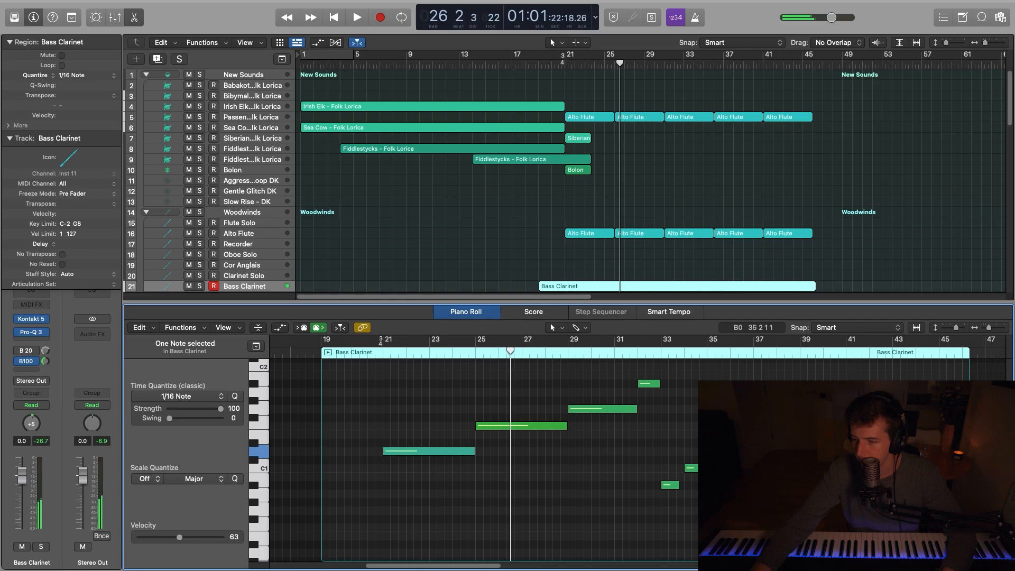
# Lengthen the low note at bar 33, and extend the Bass Clarinet notes by two sixteenths so neighbouring notes overlap.
pyautogui.click(680, 486)
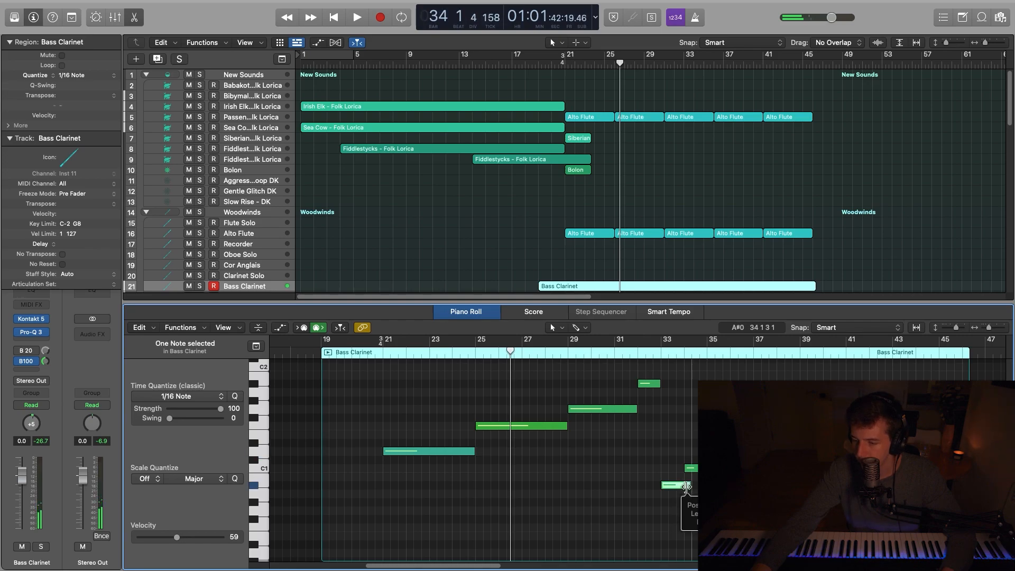
pyautogui.moveTo(703, 506); pyautogui.dragTo(474, 376)
pyautogui.moveTo(475, 451); pyautogui.dragTo(512, 447)
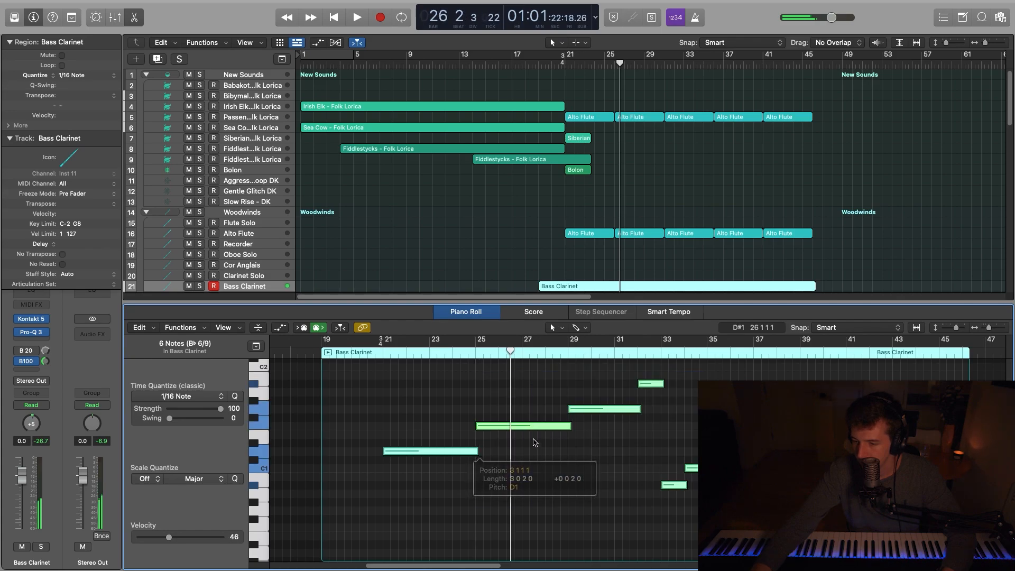
pyautogui.click(512, 446)
# Play the retimed Bass Clarinet line in the full mix from just before bar 21 and close the Piano Roll.
pyautogui.doubleClick(374, 345)
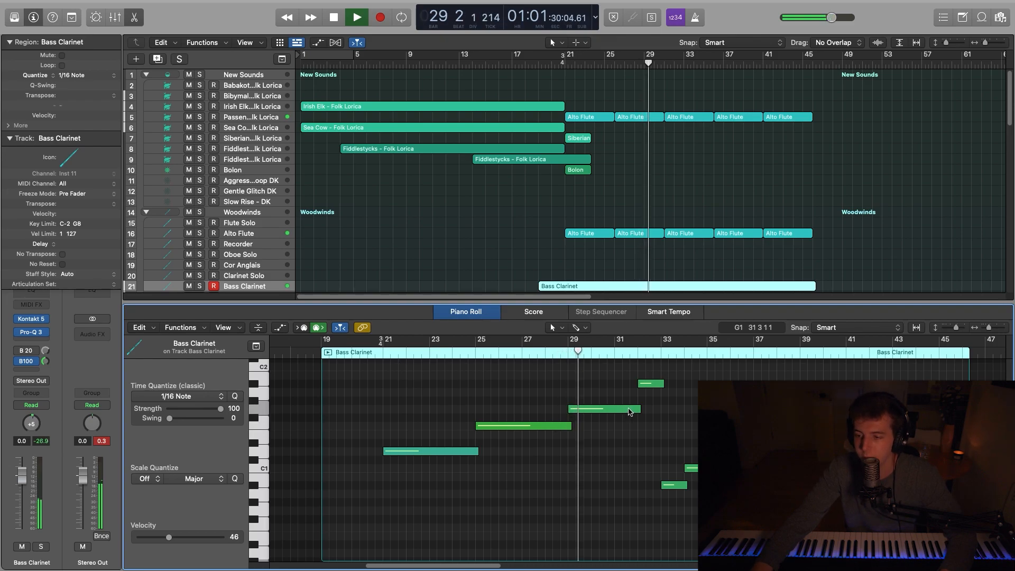
pyautogui.press('p')
pyautogui.click(587, 353)
pyautogui.press('space')
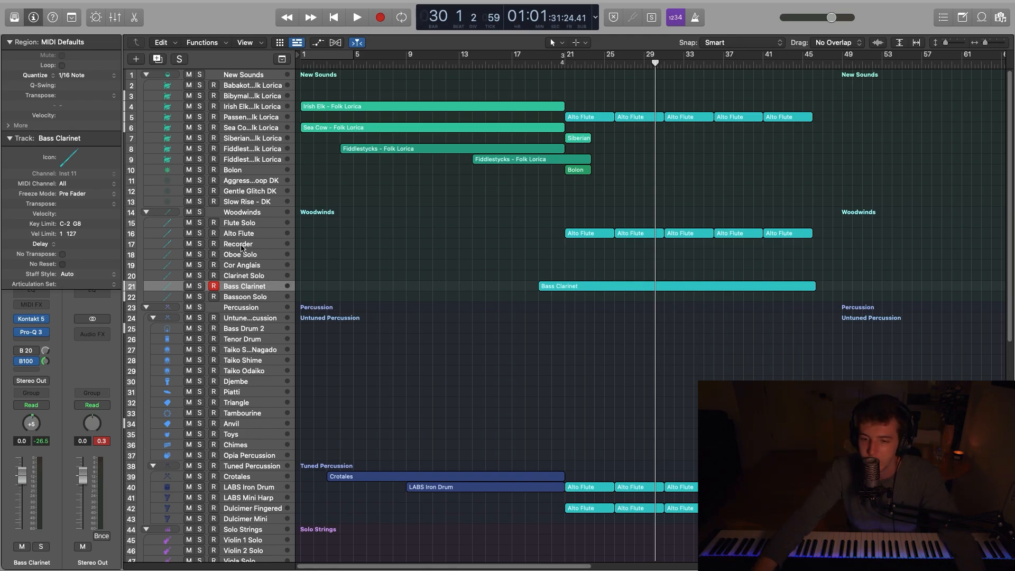
# Look through all track groups for sounds to add to the section and place the playhead at bar 33.
pyautogui.scroll(-10, 336, 302)
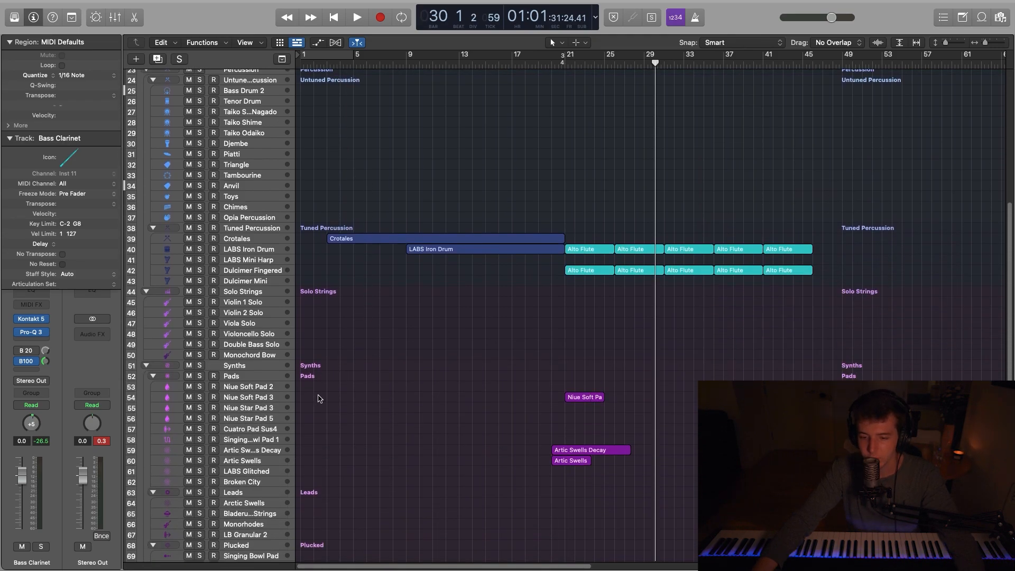
pyautogui.scroll(-7, 443, 403)
pyautogui.scroll(17, 465, 401)
pyautogui.scroll(-10, 483, 413)
pyautogui.scroll(-5, 478, 407)
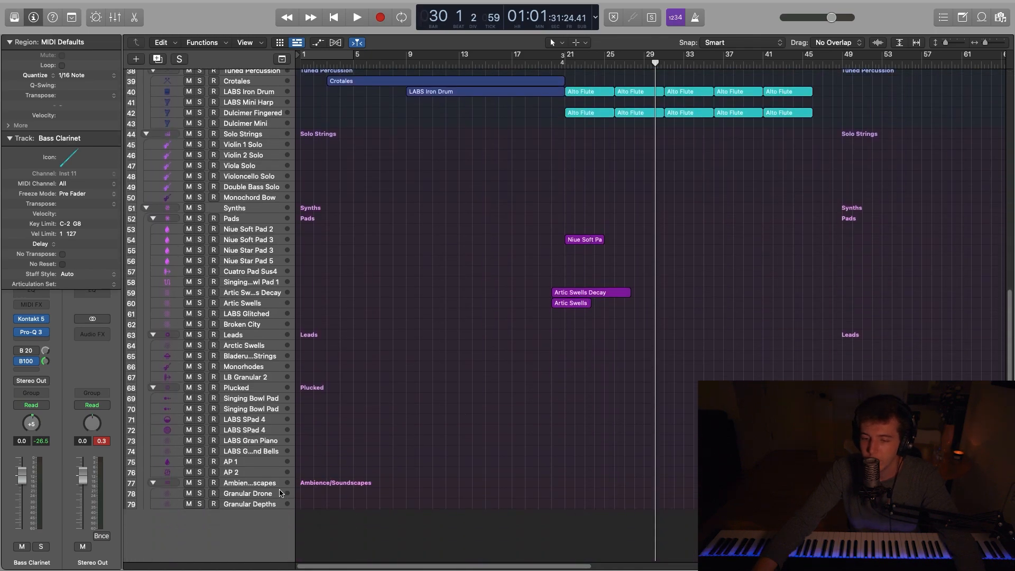
pyautogui.scroll(8, 611, 415)
pyautogui.scroll(-5, 592, 412)
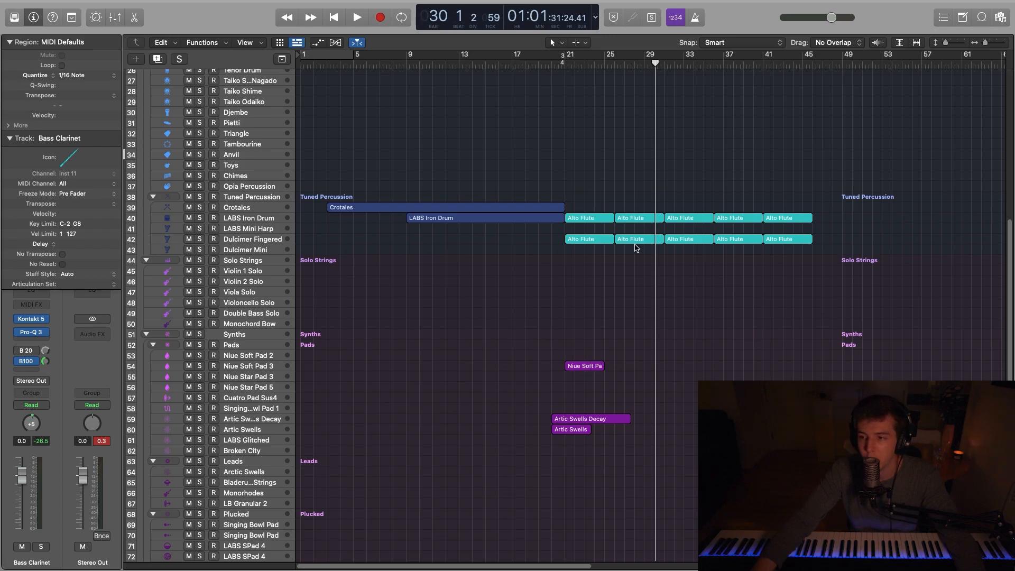
pyautogui.scroll(8, 659, 267)
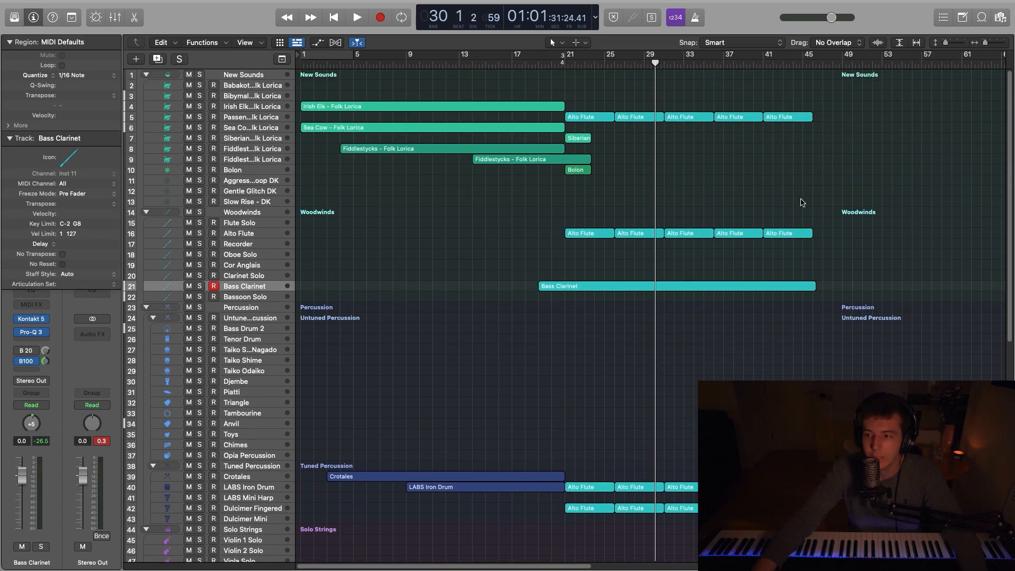
pyautogui.click(765, 63)
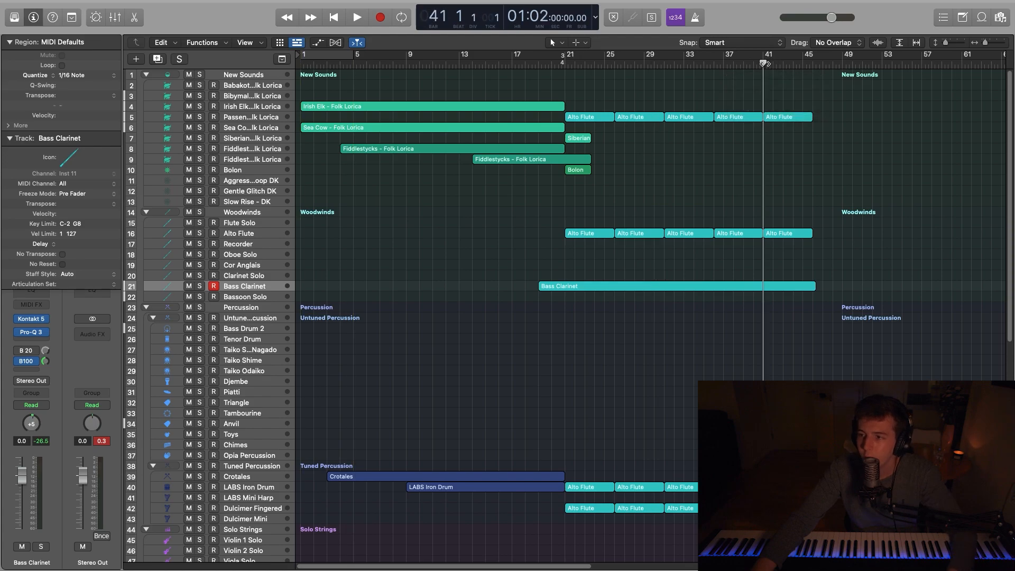
pyautogui.moveTo(775, 68); pyautogui.dragTo(688, 64)
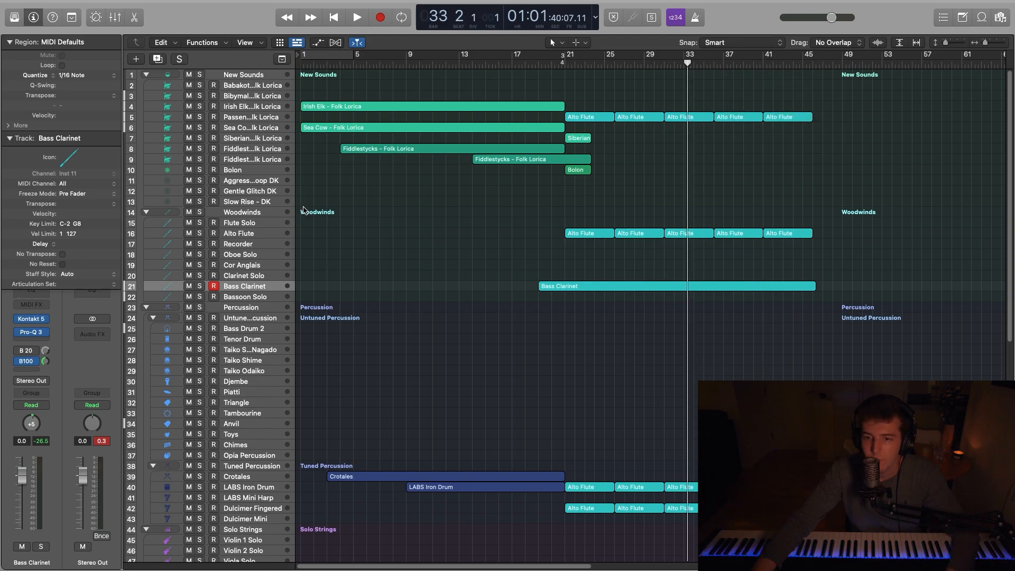
# Audition texture tracks and record-enable Gentle Glitch DK together with Slow Rise - DK.
pyautogui.click(262, 204)
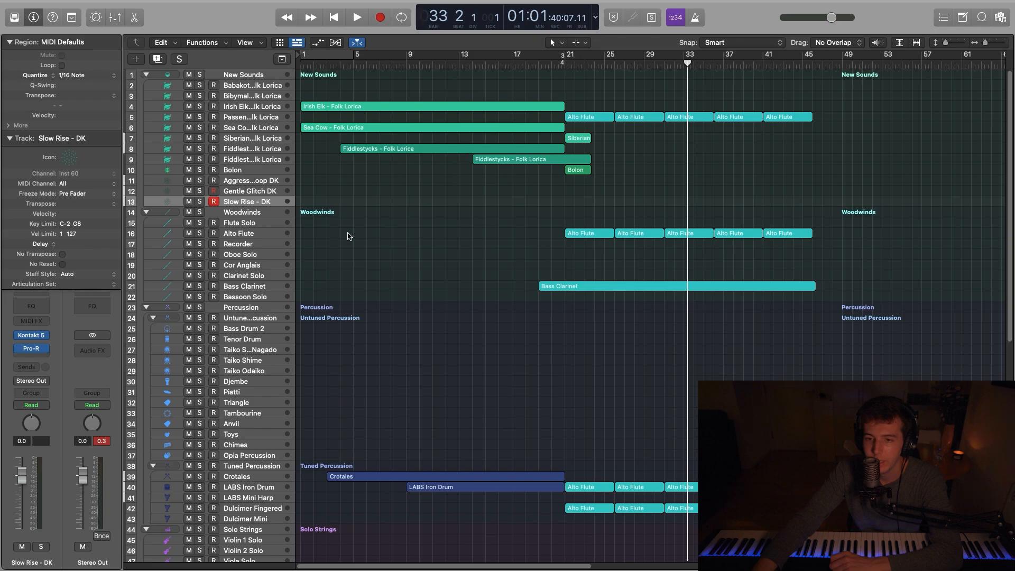
pyautogui.scroll(-3, 349, 236)
pyautogui.scroll(3, 338, 230)
pyautogui.scroll(-8, 317, 192)
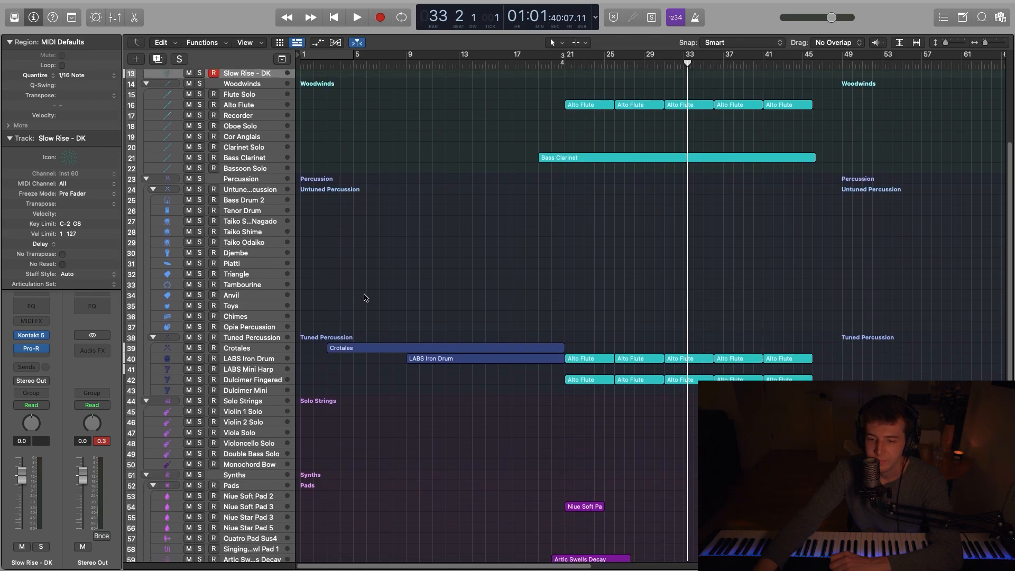
pyautogui.scroll(-5, 364, 329)
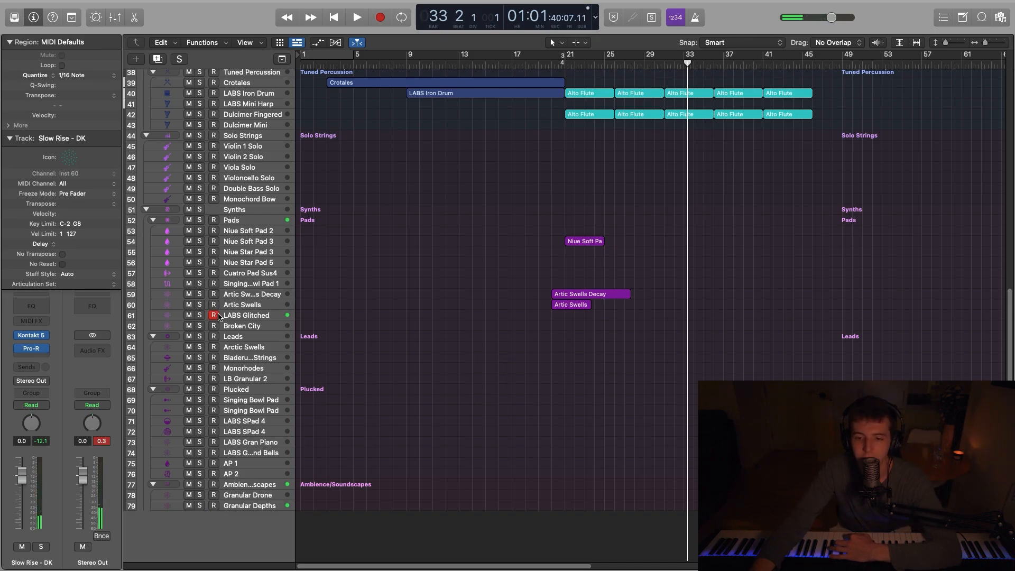
pyautogui.scroll(10, 217, 287)
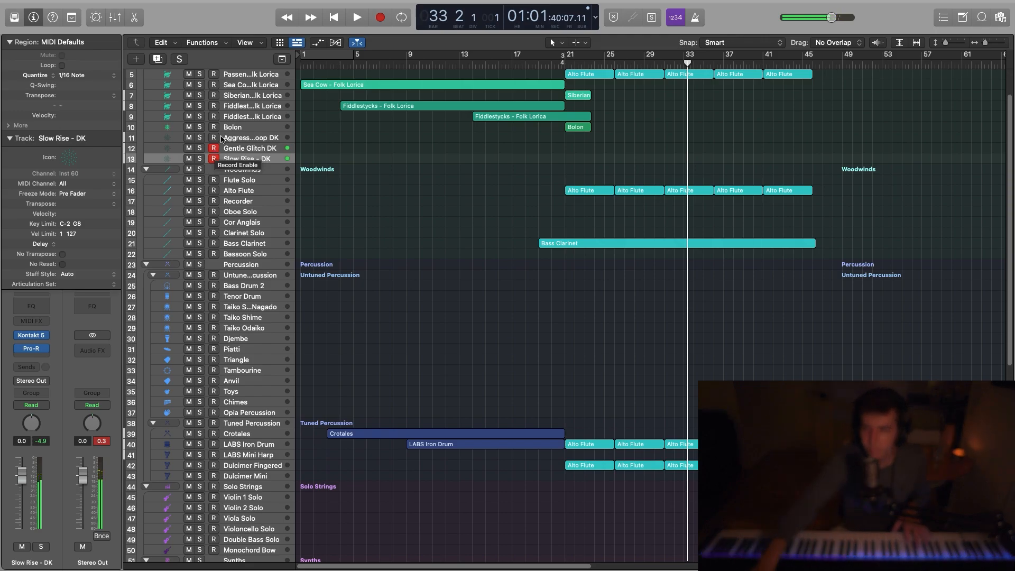
# Record a chord part on the Slow Rise - DK and Gentle Glitch DK tracks from bar 21 to about bar 40.
pyautogui.click(565, 64)
pyautogui.click(379, 18)
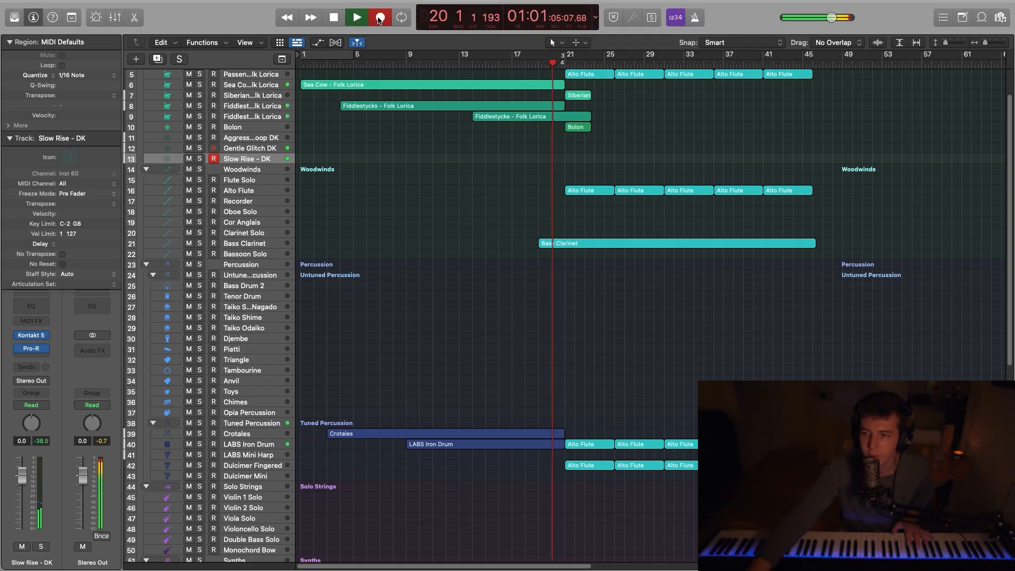
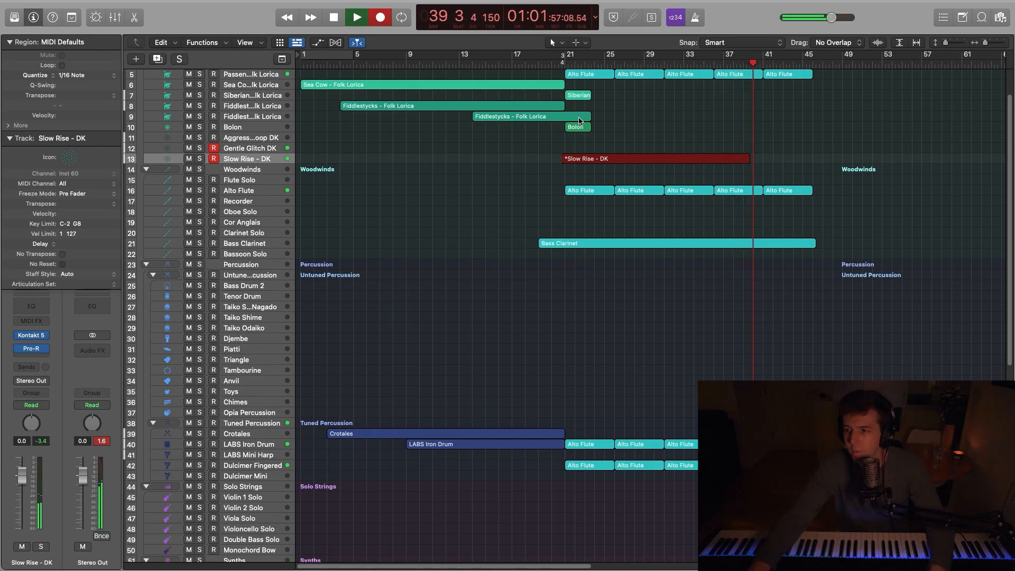
pyautogui.press('space')
# Play the new recording from bar 20 and open the Slow Rise - DK region in the Piano Roll.
pyautogui.moveTo(574, 63); pyautogui.dragTo(558, 63)
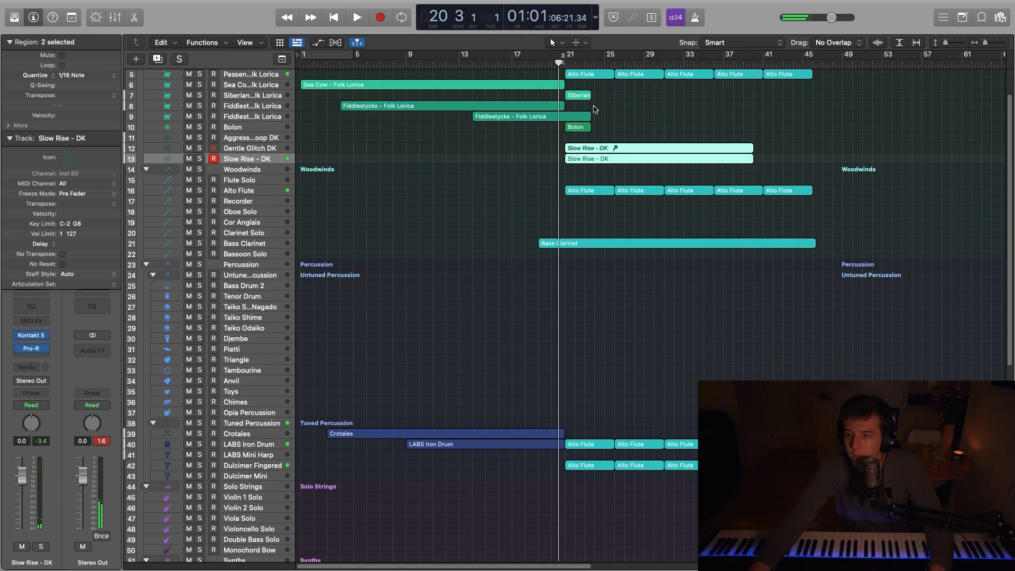
pyautogui.press('space')
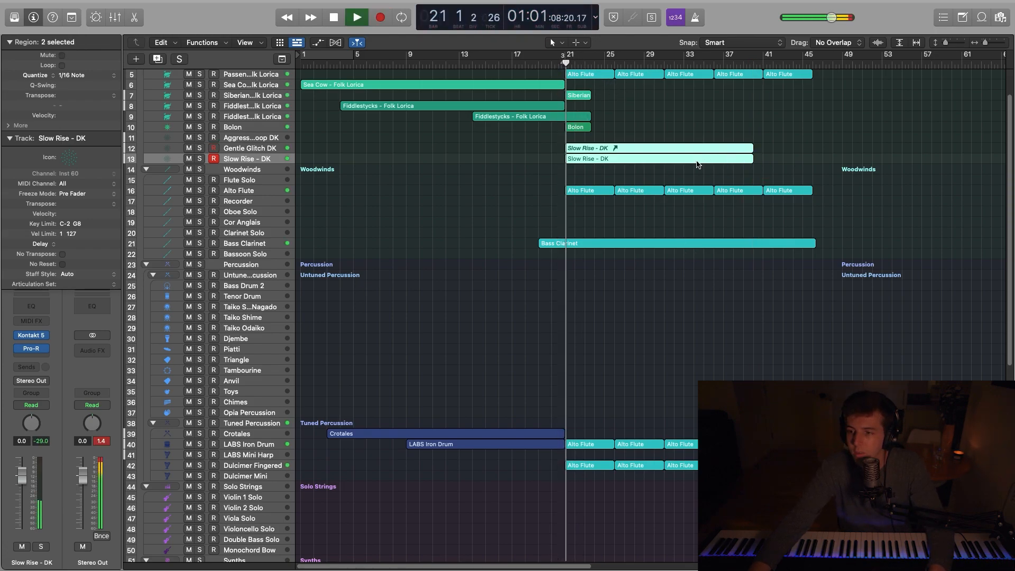
pyautogui.click(645, 182)
pyautogui.doubleClick(616, 164)
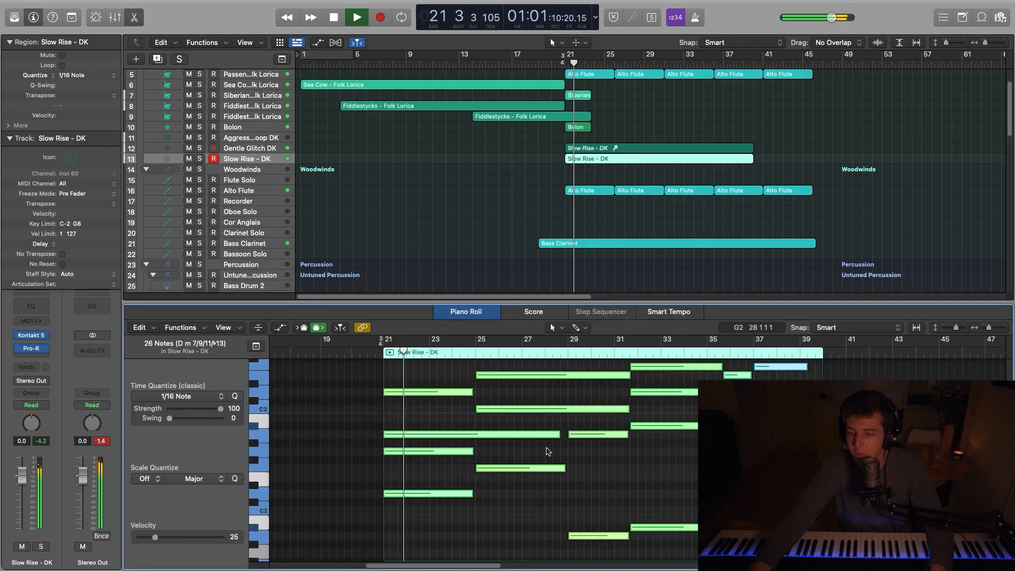
pyautogui.click(449, 410)
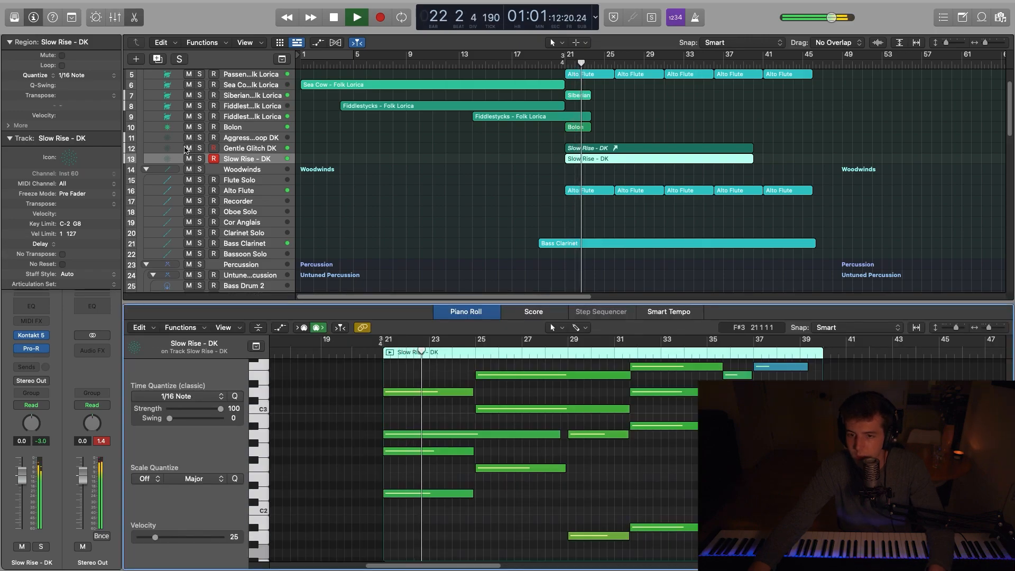
# Solo the Gentle Glitch DK, Slow Rise - DK and Bass Clarinet tracks.
pyautogui.press('s')
pyautogui.press('space')
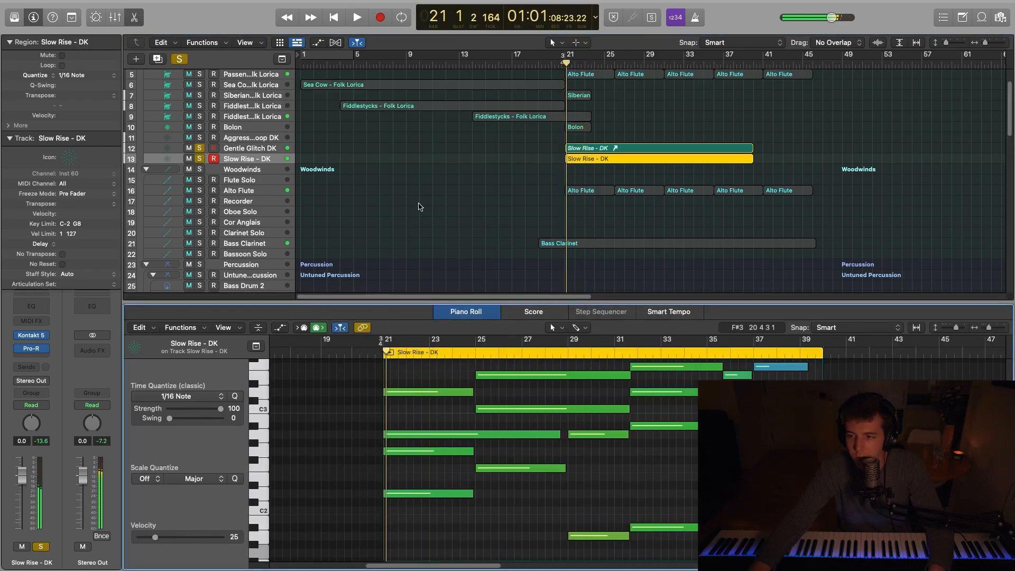
pyautogui.click(203, 244)
# Show the Slow Rise - DK and Bass Clarinet regions together in the Piano Roll and compare their low notes during soloed playback.
pyautogui.keyDown('shift'); pyautogui.click(552, 243); pyautogui.keyUp('shift')
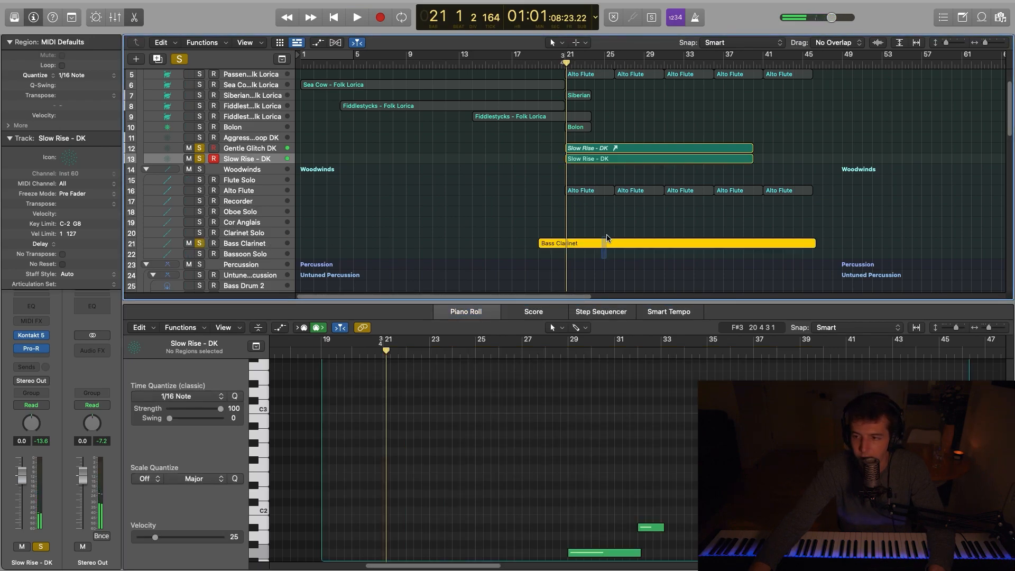
pyautogui.scroll(-10, 604, 416)
pyautogui.scroll(9, 619, 439)
pyautogui.scroll(-5, 619, 439)
pyautogui.press('space')
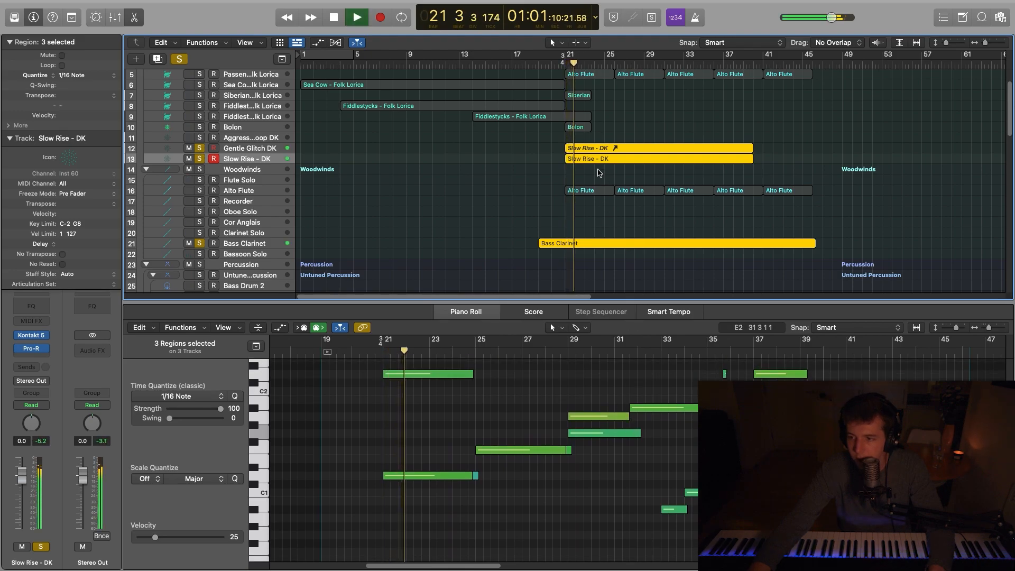
pyautogui.click(597, 160)
pyautogui.keyDown('shift'); pyautogui.click(591, 244); pyautogui.keyUp('shift')
pyautogui.scroll(3, 591, 246)
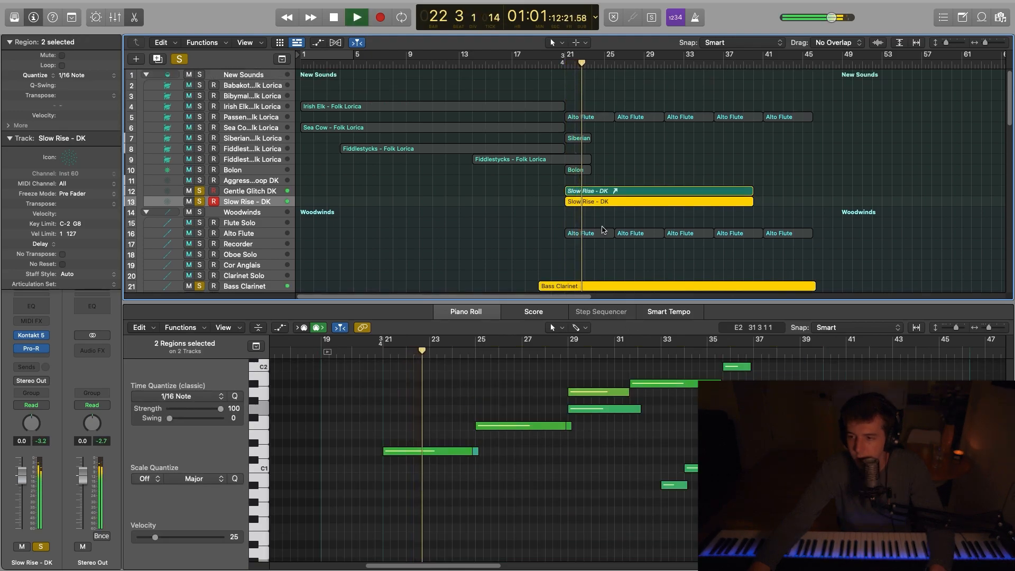
# Examine the low and high notes of the Slow Rise - DK and Bass Clarinet regions around bars 25 to 33 during playback.
pyautogui.scroll(-2, 591, 261)
pyautogui.scroll(2, 591, 261)
pyautogui.scroll(6, 578, 461)
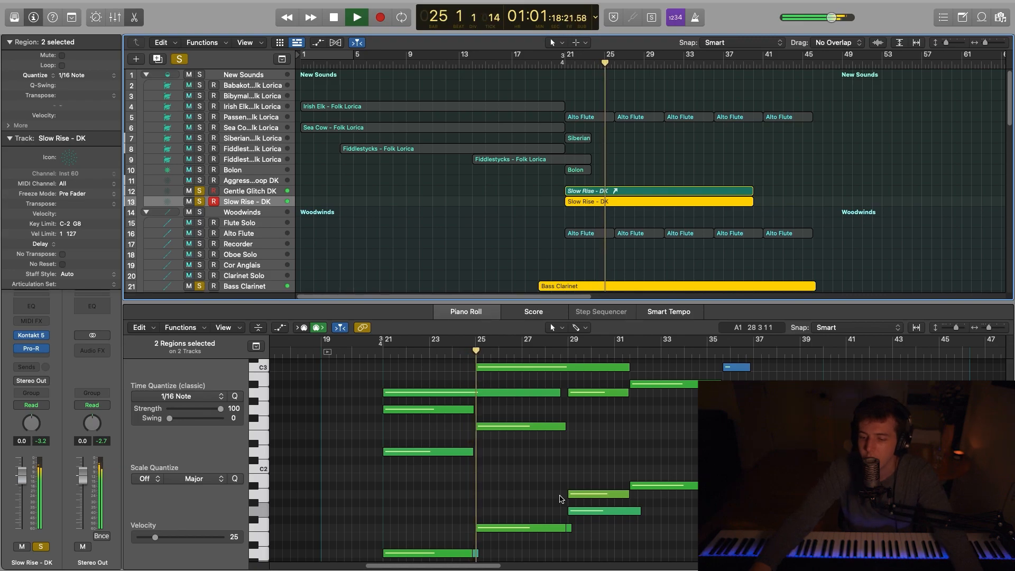
pyautogui.scroll(2, 557, 499)
pyautogui.scroll(1, 555, 499)
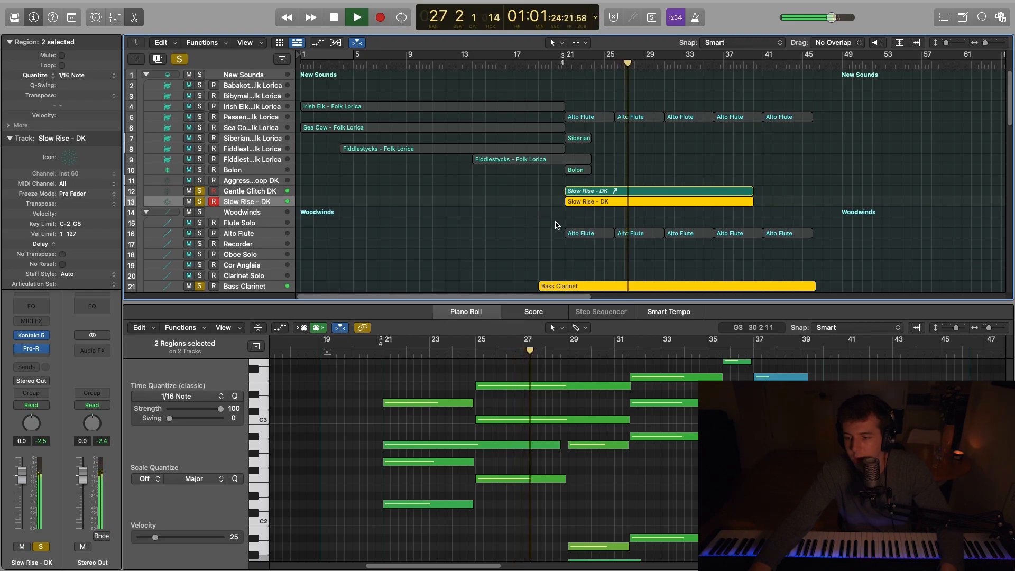
pyautogui.scroll(-2, 618, 337)
pyautogui.scroll(-4, 604, 263)
pyautogui.scroll(-4, 601, 446)
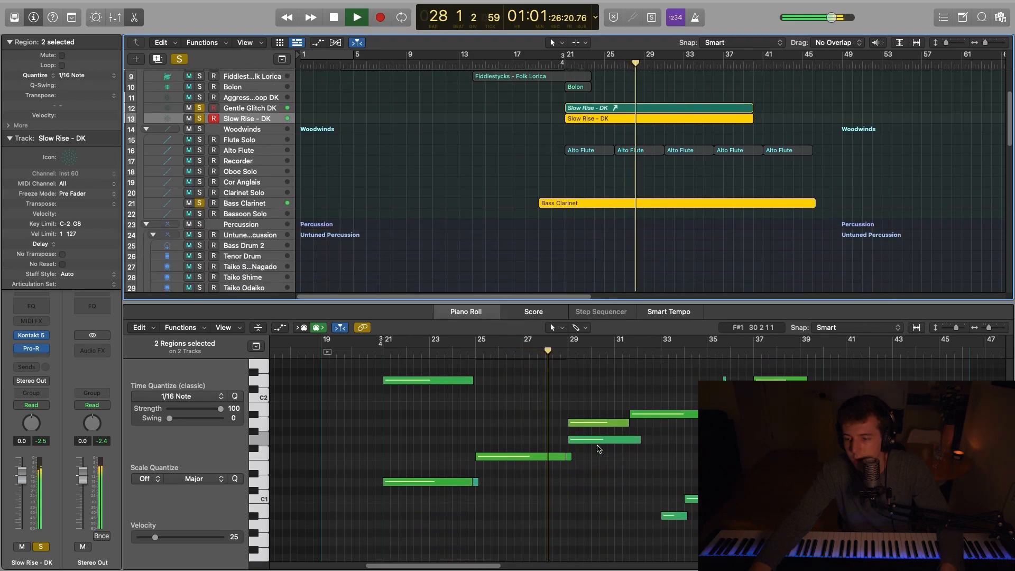
pyautogui.scroll(3, 600, 446)
pyautogui.scroll(1, 600, 445)
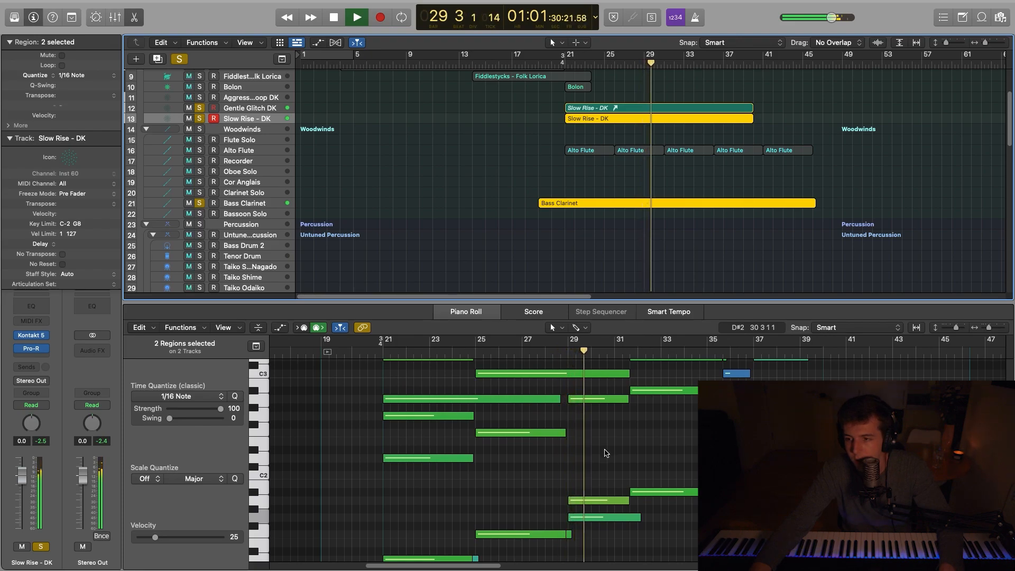
# Stop playback and raise the Bass Clarinet note at bar 29 to A1 to match the Slow Rise - DK bass note.
pyautogui.click(198, 204)
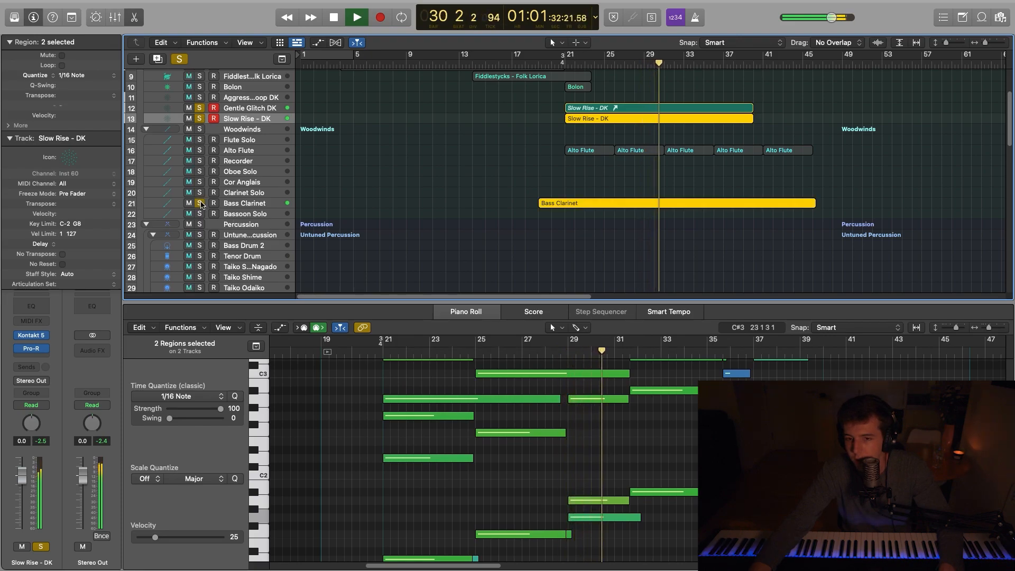
pyautogui.press('space')
pyautogui.click(566, 528)
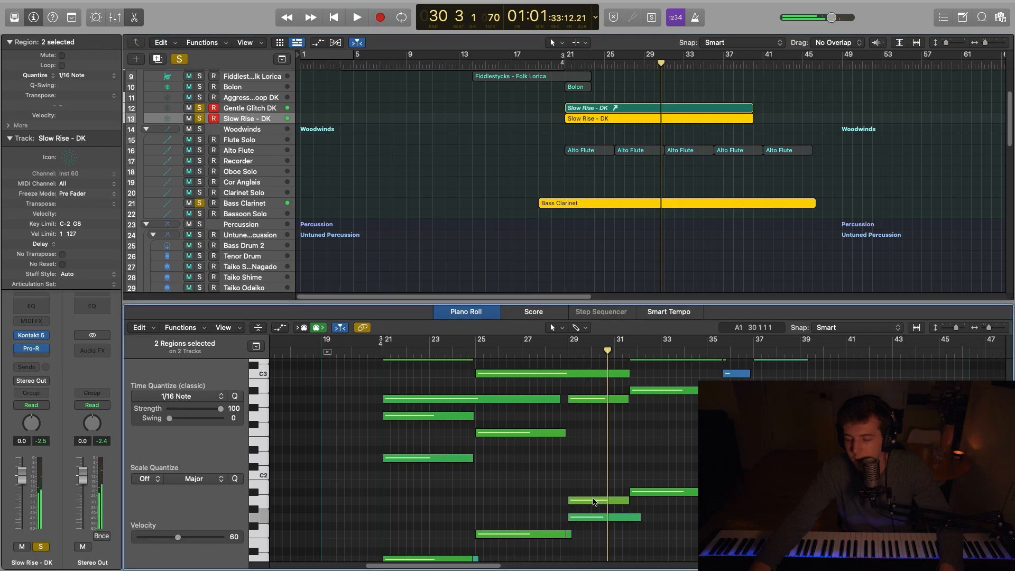
pyautogui.click(593, 501)
pyautogui.click(587, 518)
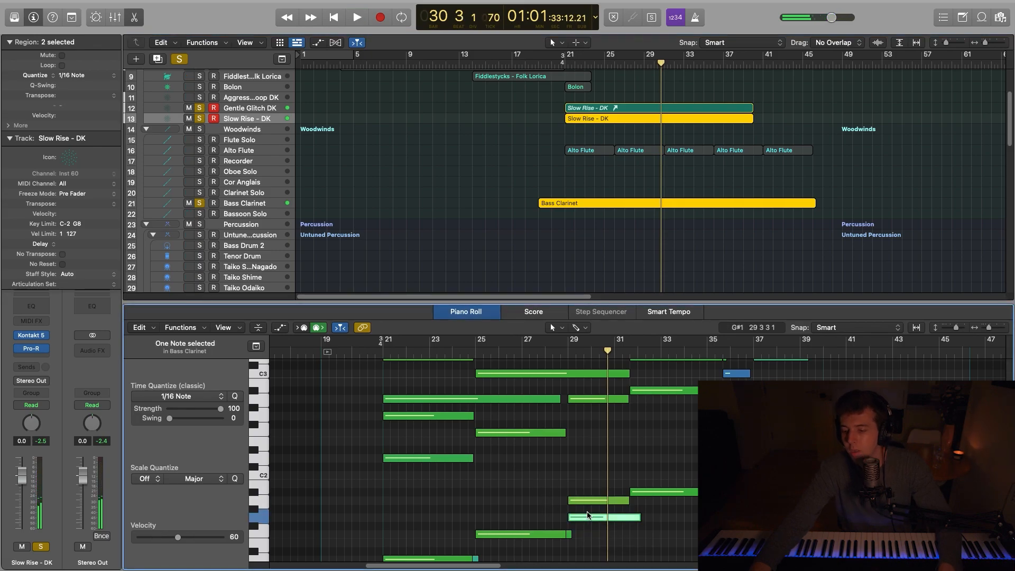
pyautogui.click(588, 501)
pyautogui.click(578, 481)
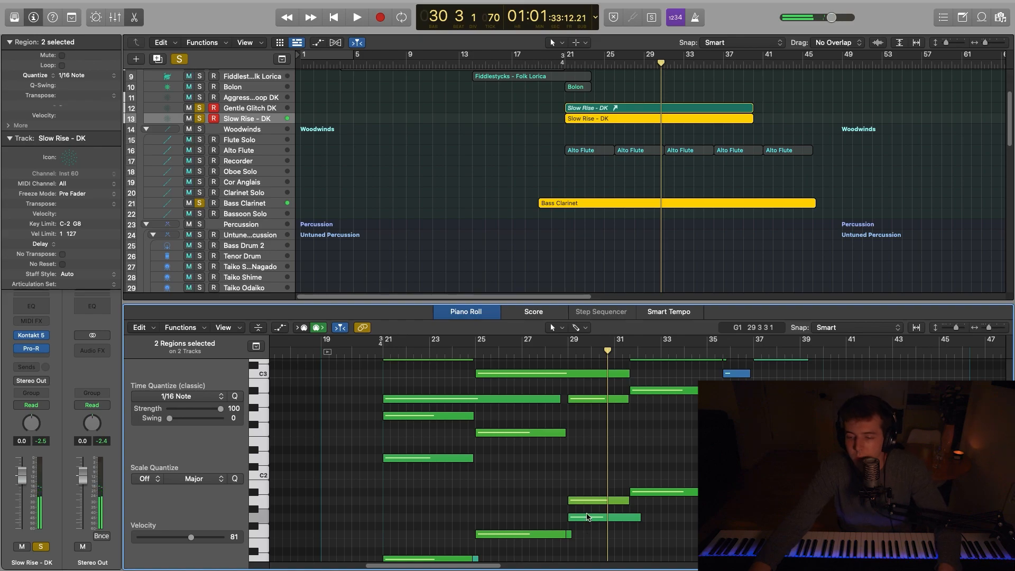
pyautogui.moveTo(584, 518); pyautogui.dragTo(585, 501)
# Play the change back and trim the starts of the Slow Rise - DK chord notes before bar 32 to 32 1 1 1.
pyautogui.press('space')
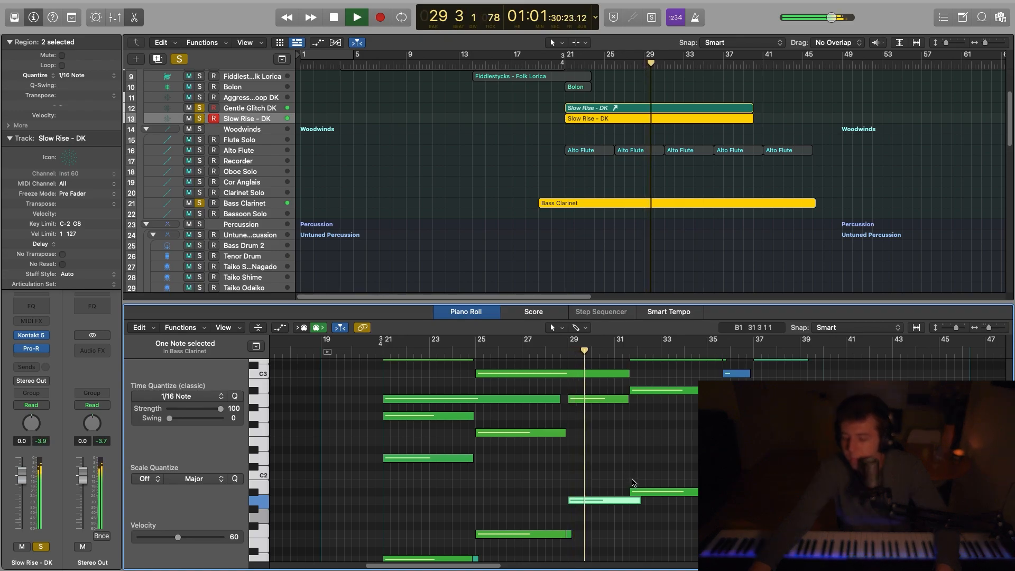
pyautogui.scroll(5, 637, 497)
pyautogui.scroll(-7, 640, 506)
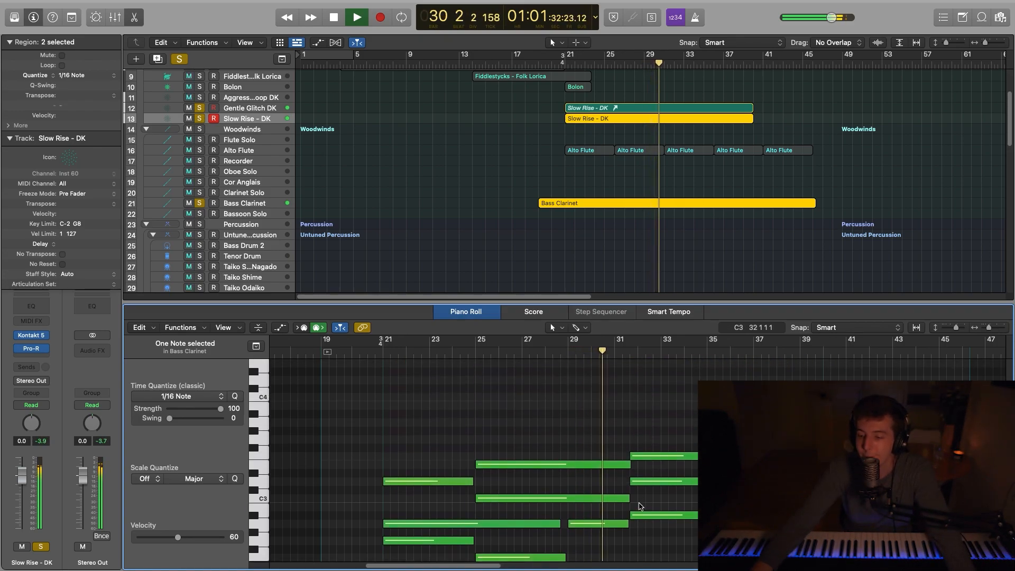
pyautogui.scroll(5, 650, 505)
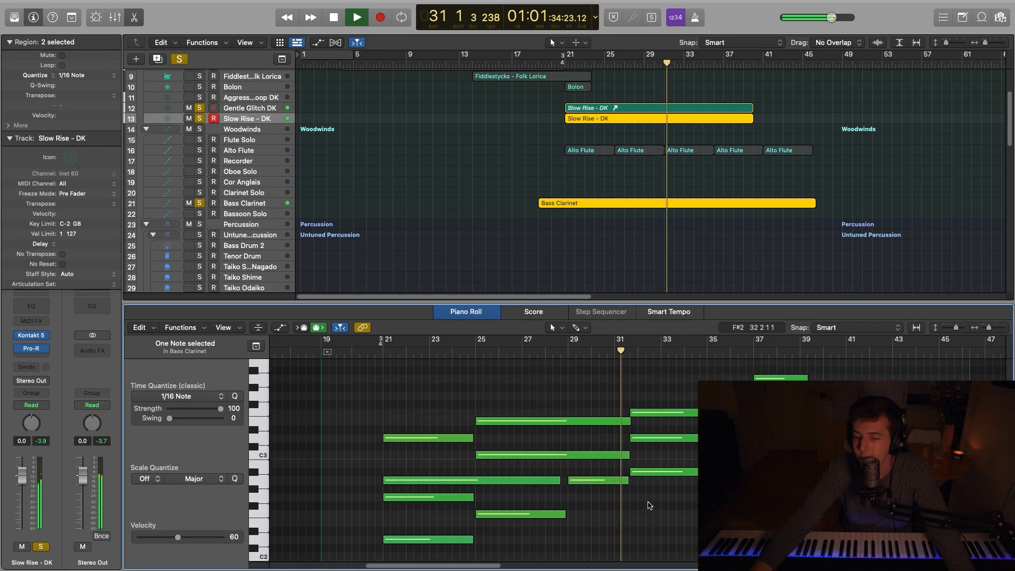
pyautogui.press('space')
pyautogui.moveTo(651, 494); pyautogui.dragTo(636, 414)
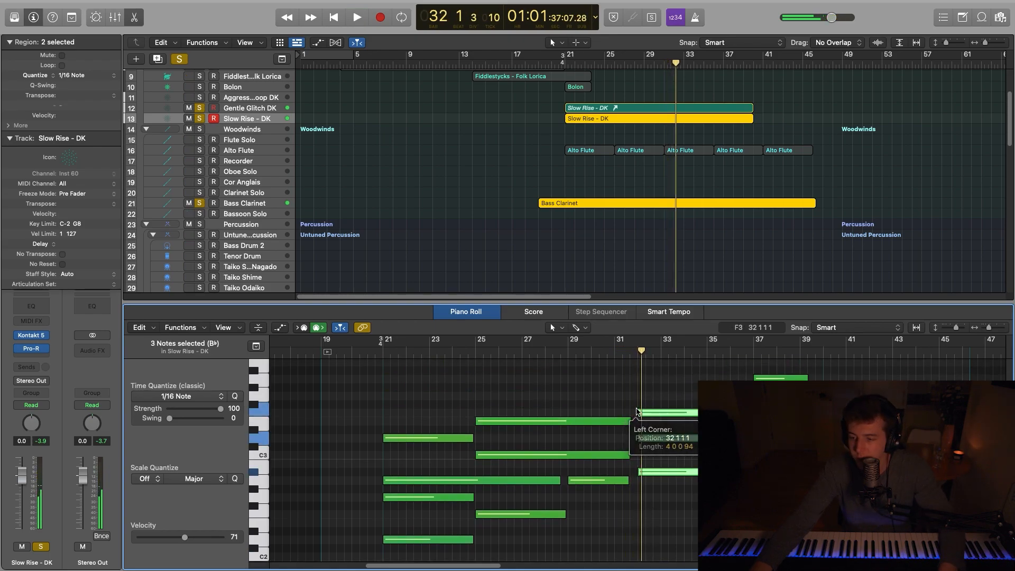
pyautogui.scroll(-5, 654, 465)
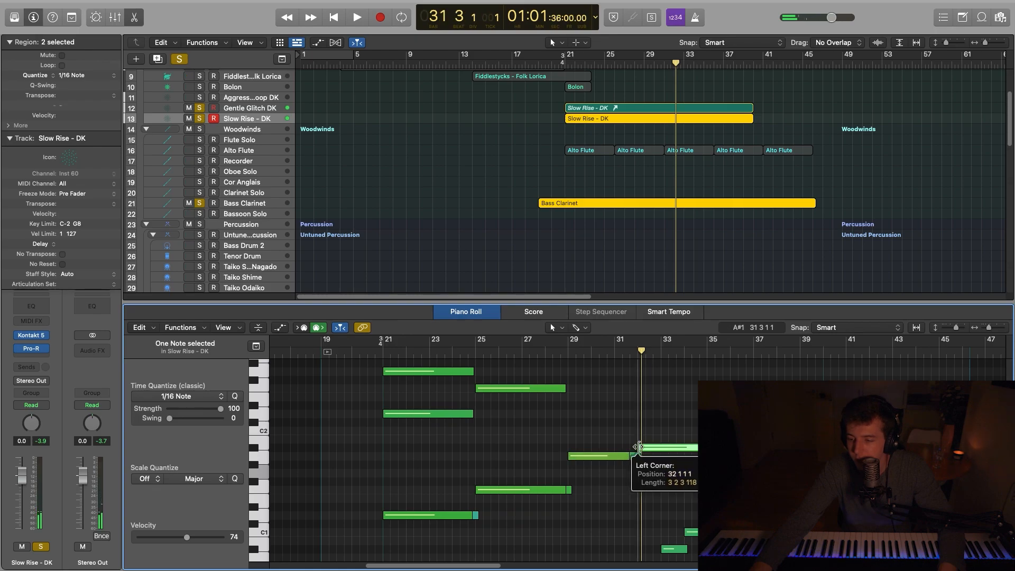
# Shorten the low A#1 note at bar 32 of the Slow Rise - DK region to end just before bar 34.
pyautogui.scroll(-3, 661, 460)
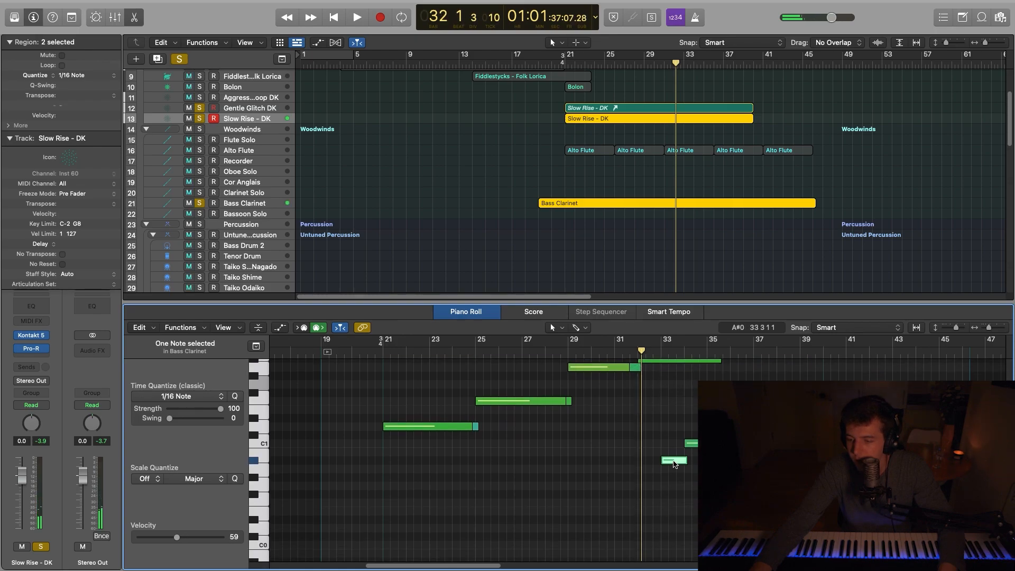
pyautogui.scroll(1, 682, 397)
pyautogui.scroll(1, 690, 418)
pyautogui.moveTo(716, 411); pyautogui.dragTo(684, 412)
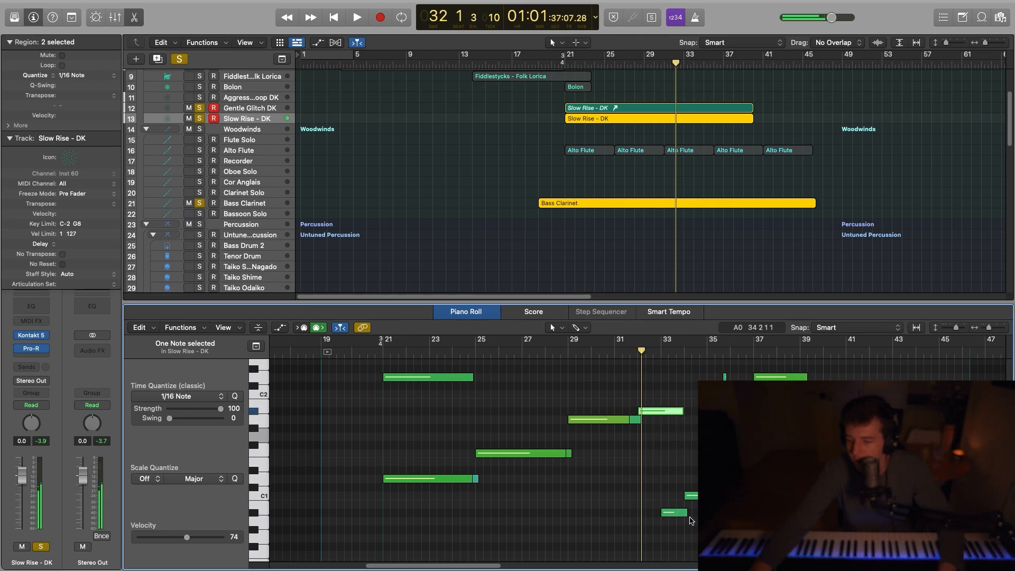
# Move the Bass Clarinet notes from bar 33 onward one bar later.
pyautogui.moveTo(786, 534); pyautogui.dragTo(684, 465)
pyautogui.moveTo(697, 499); pyautogui.dragTo(722, 498)
pyautogui.click(733, 530)
# Undo the last note edit and play the Slow Rise - DK chords from about bar 31.
pyautogui.click(678, 413)
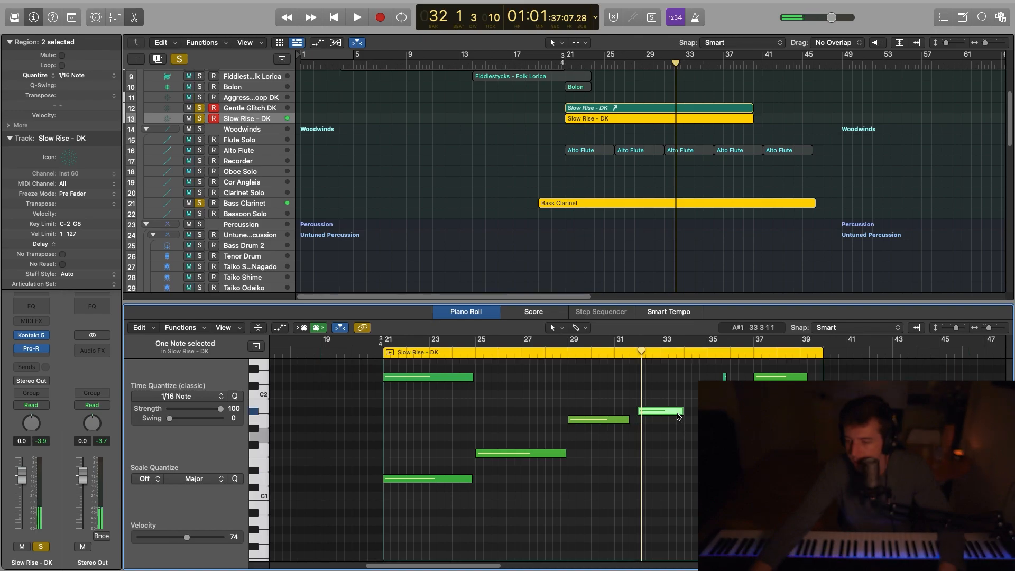
pyautogui.press('super+z')
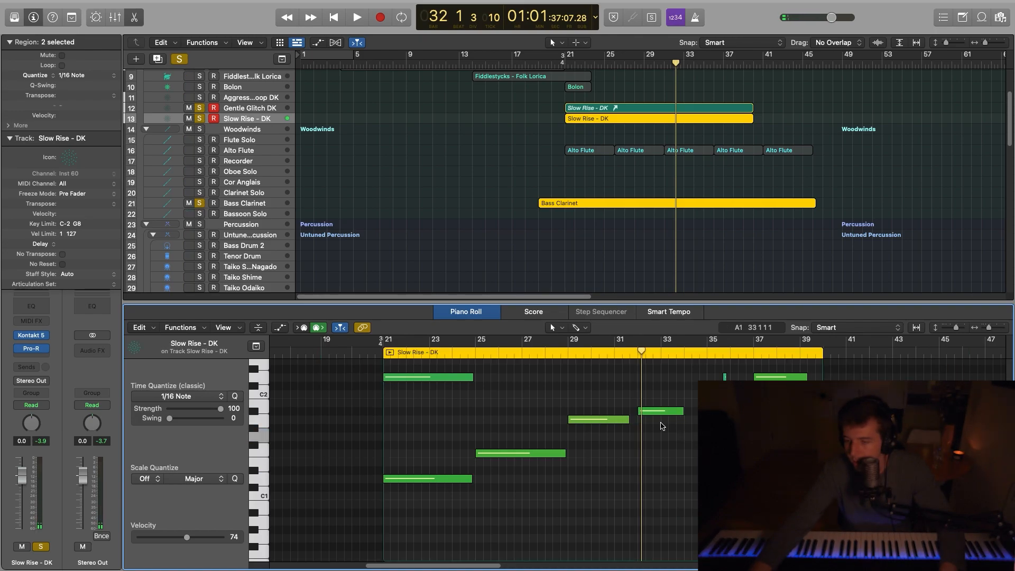
pyautogui.click(656, 291)
pyautogui.scroll(3, 655, 417)
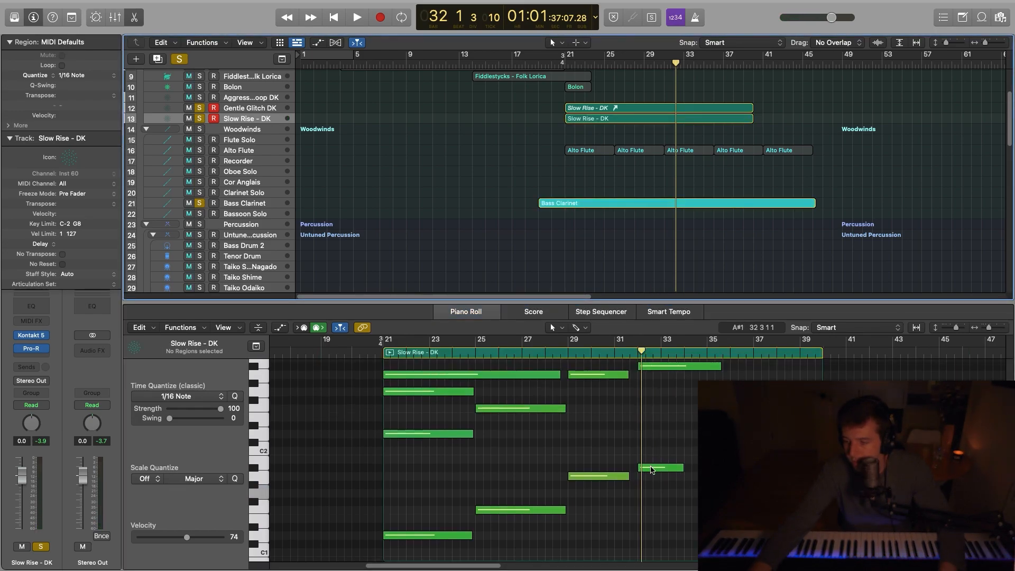
pyautogui.click(652, 470)
pyautogui.press('space')
pyautogui.scroll(5, 679, 453)
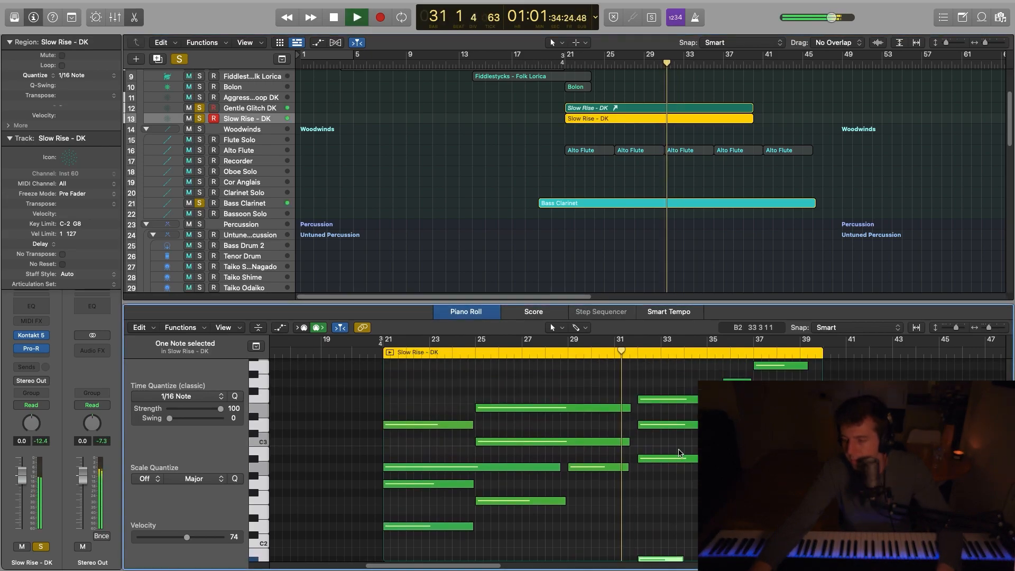
# Delete the alias region on the Gentle Glitch DK track and move the Slow Rise - DK region onto that track at bar 21.
pyautogui.click(615, 110)
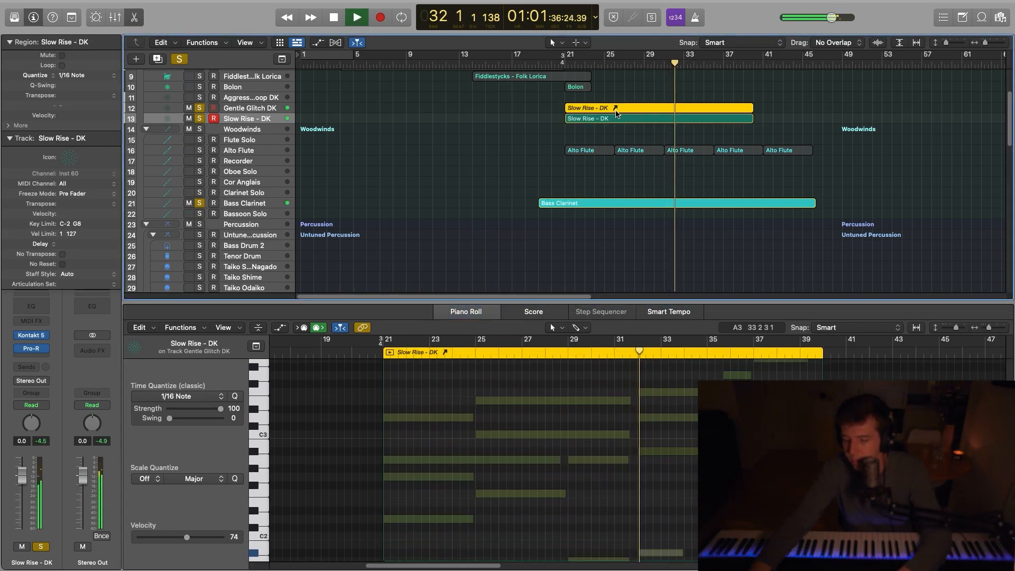
pyautogui.press('Delete')
pyautogui.click(630, 120)
pyautogui.scroll(-5, 627, 455)
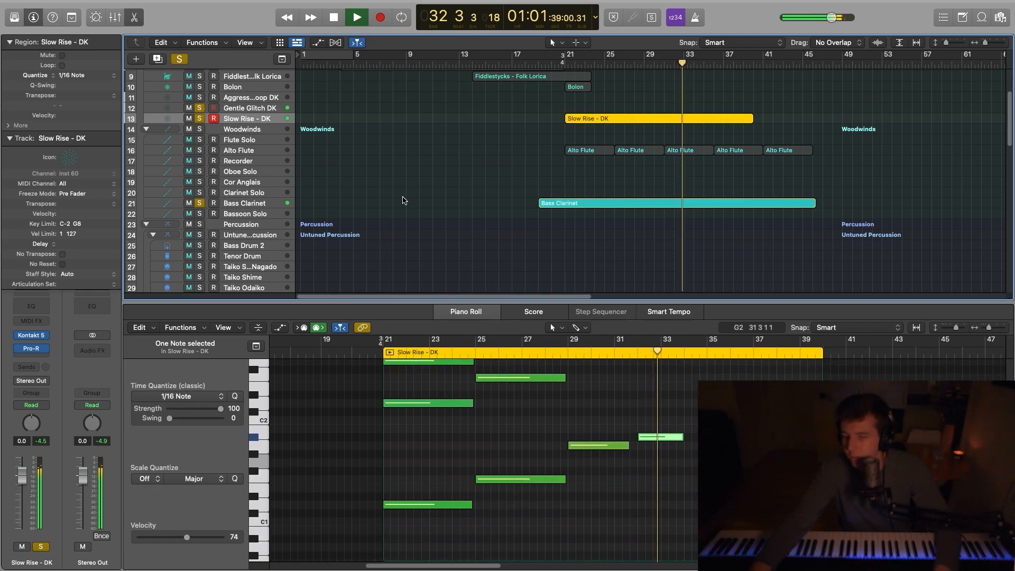
pyautogui.press('space')
pyautogui.moveTo(617, 118); pyautogui.dragTo(617, 109)
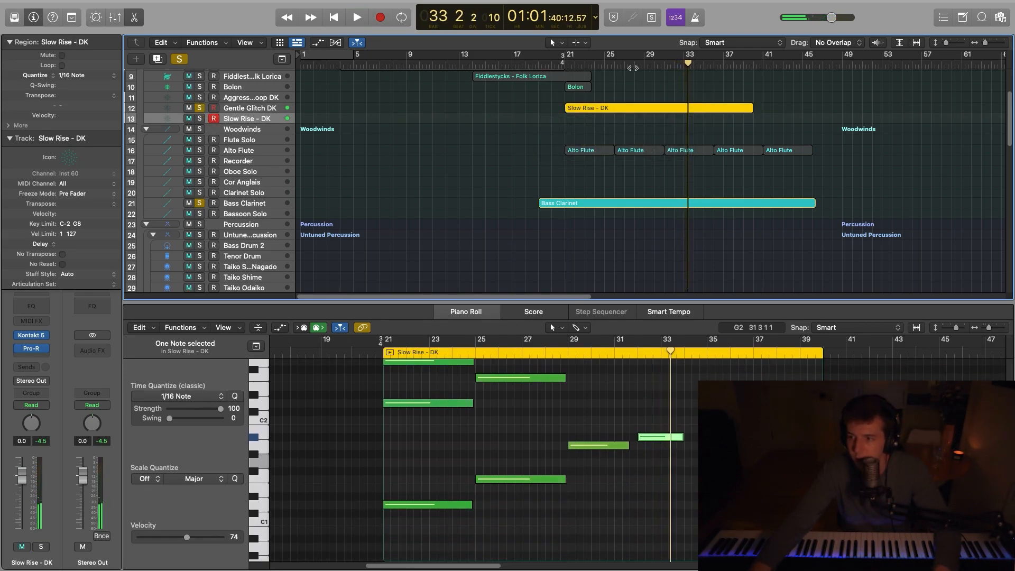
# Play from about bar 28 and check the chord notes on the Gentle Glitch DK track against the Bass Clarinet line.
pyautogui.click(634, 65)
pyautogui.press('space')
pyautogui.scroll(5, 691, 431)
pyautogui.scroll(-2, 560, 264)
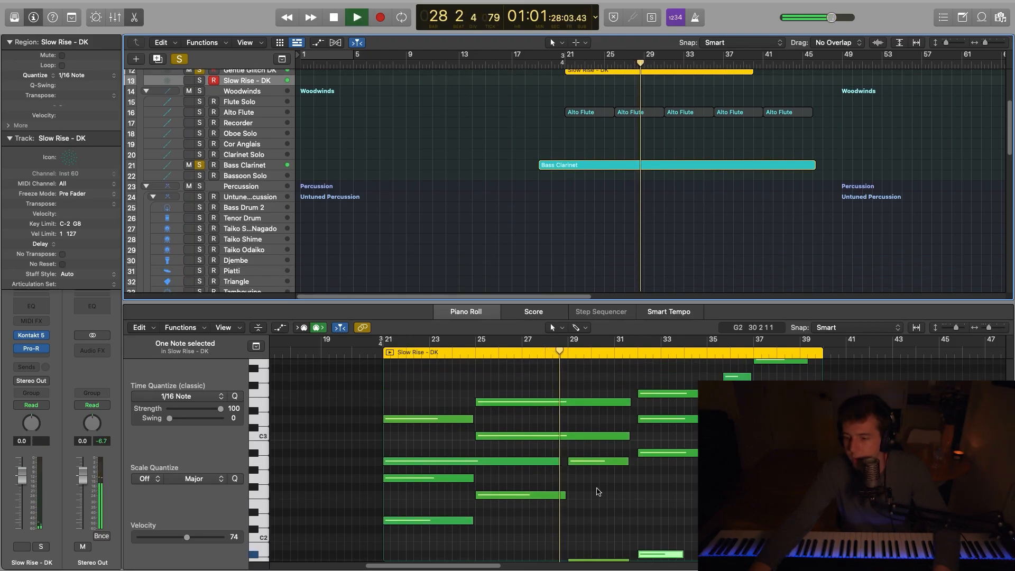
pyautogui.scroll(-3, 600, 487)
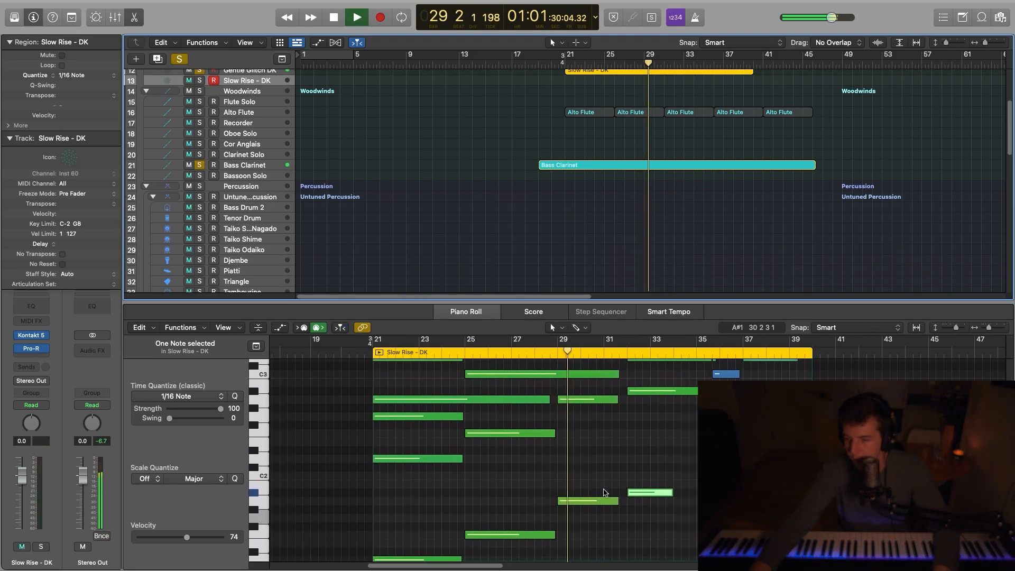
pyautogui.scroll(-5, 584, 490)
pyautogui.scroll(8, 583, 490)
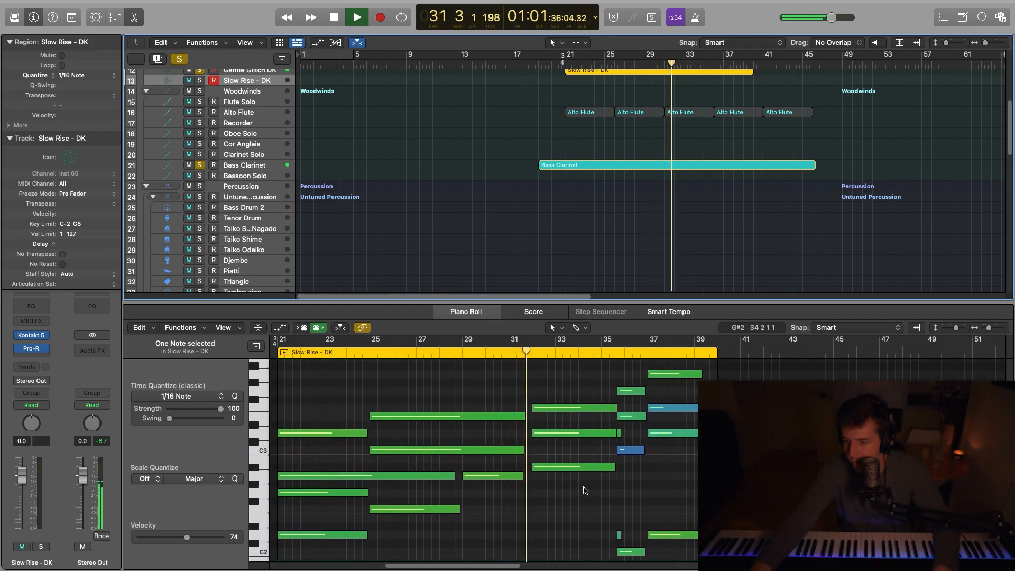
pyautogui.scroll(-4, 584, 490)
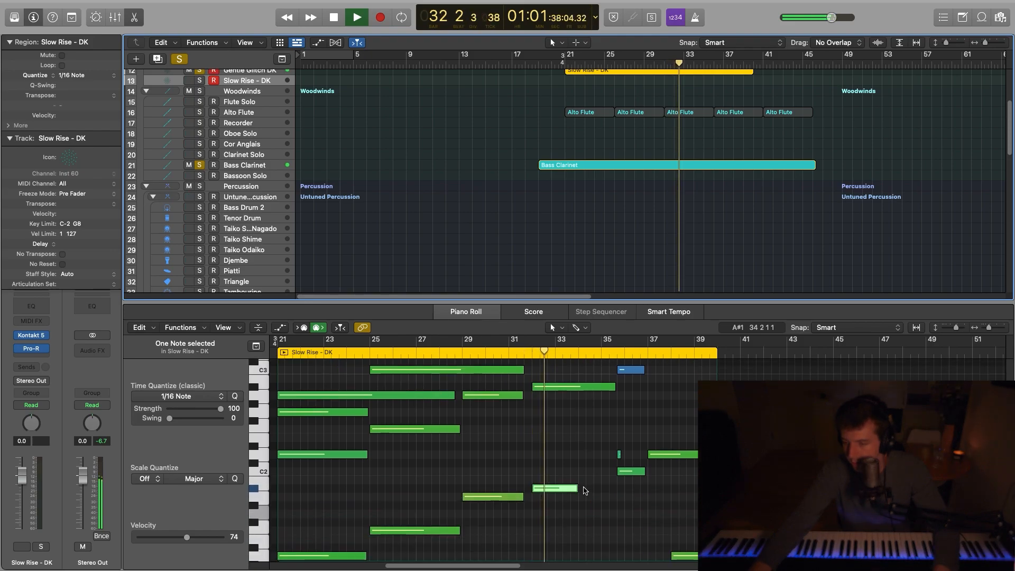
pyautogui.scroll(2, 583, 490)
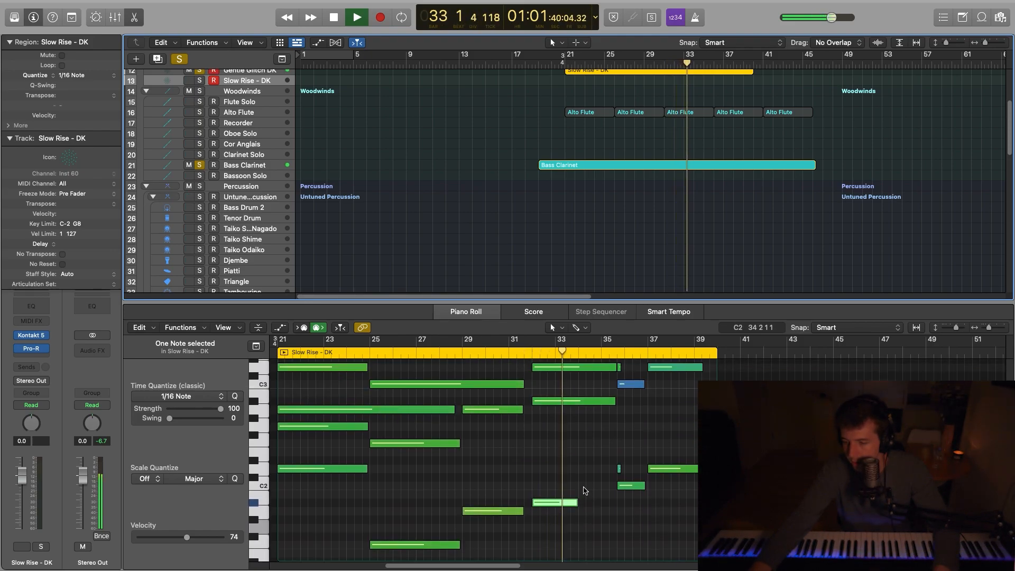
pyautogui.press('space')
# Move the Bass Clarinet A#0 note to bar 33, and the C1 and D1 notes one bar earlier to bars 34 and 35.
pyautogui.click(660, 170)
pyautogui.click(601, 480)
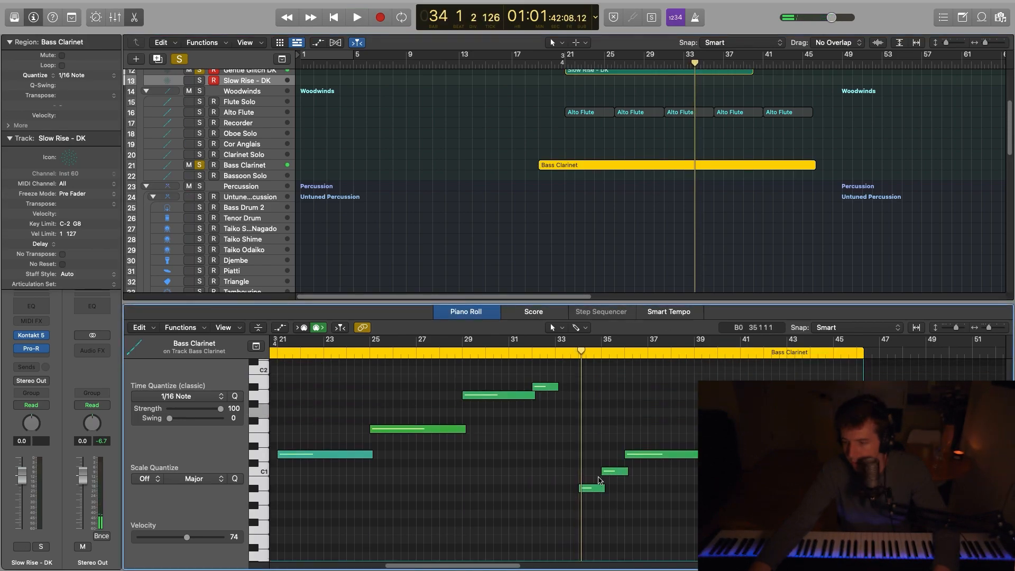
pyautogui.moveTo(592, 491); pyautogui.dragTo(565, 491)
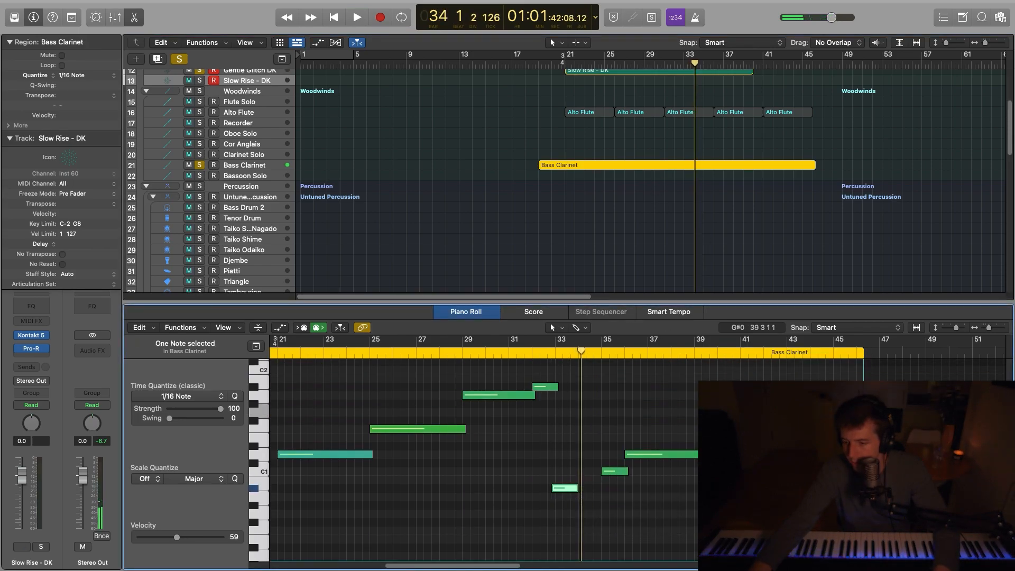
pyautogui.moveTo(699, 502); pyautogui.dragTo(608, 431)
pyautogui.moveTo(606, 475); pyautogui.dragTo(583, 475)
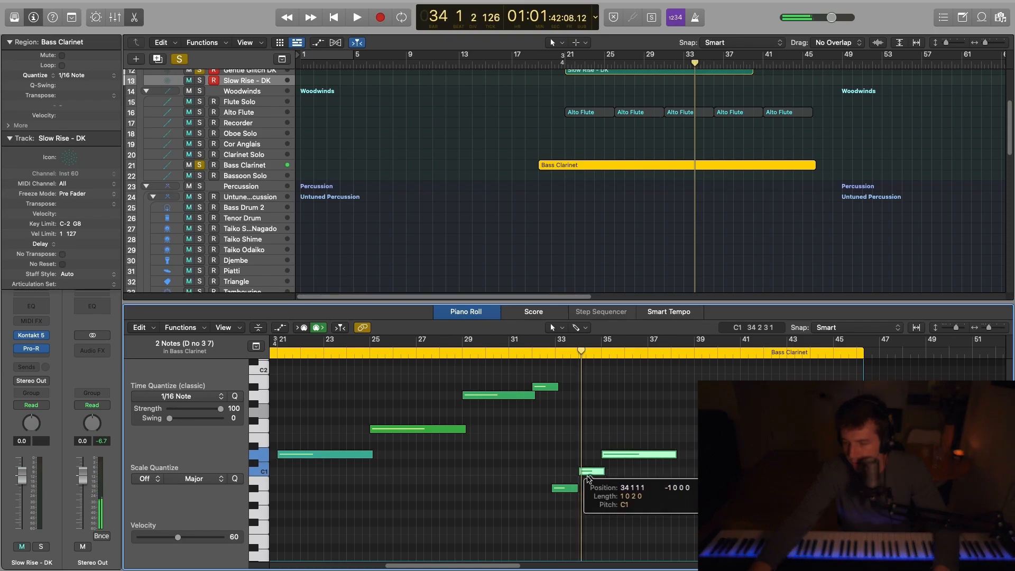
pyautogui.click(564, 490)
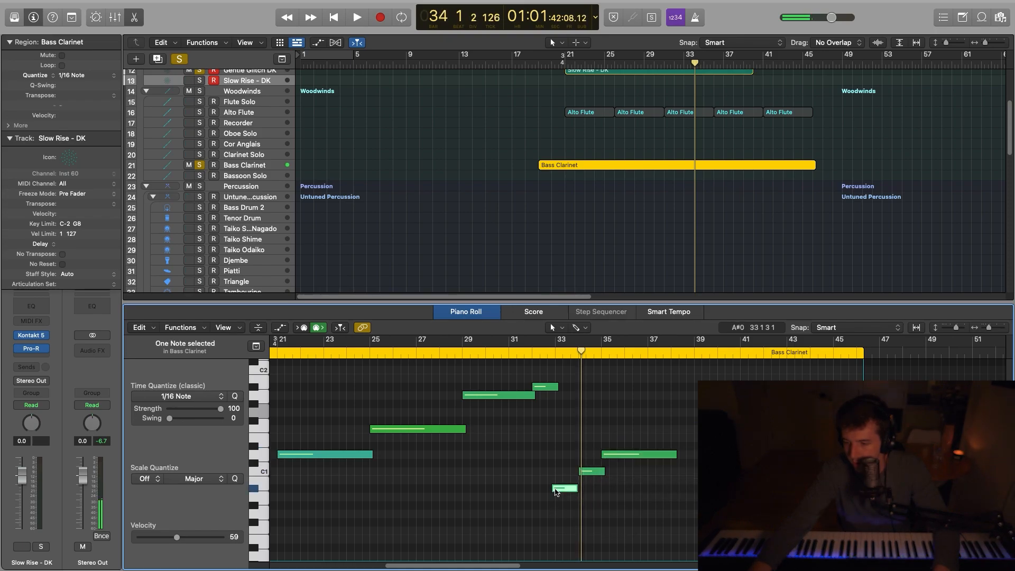
pyautogui.moveTo(568, 489); pyautogui.dragTo(573, 489)
pyautogui.click(585, 400)
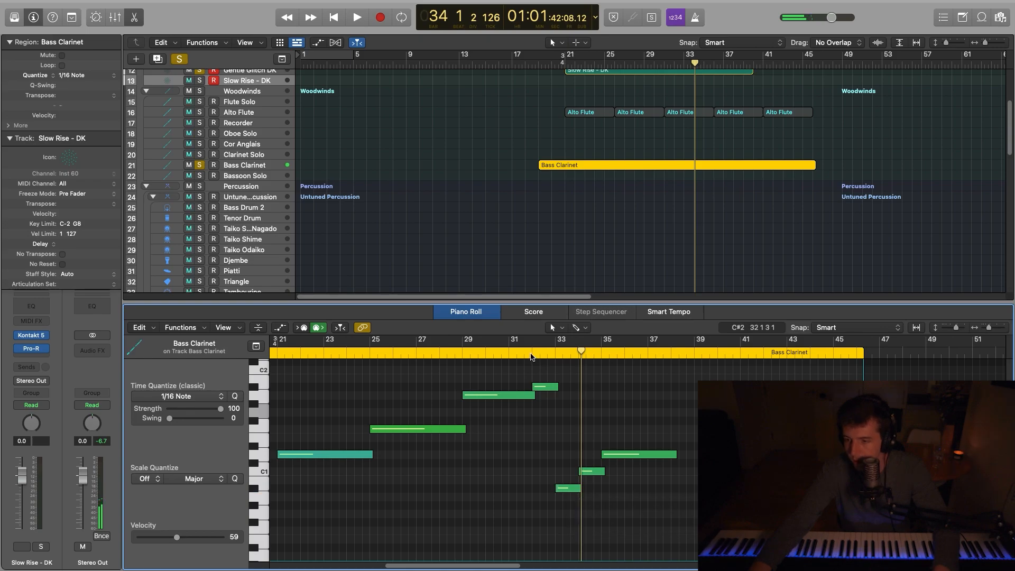
# Play from about bar 32 and review the chord notes of the Gentle Glitch DK track's region in the Piano Roll.
pyautogui.click(534, 354)
pyautogui.press('space')
pyautogui.scroll(3, 684, 214)
pyautogui.click(682, 127)
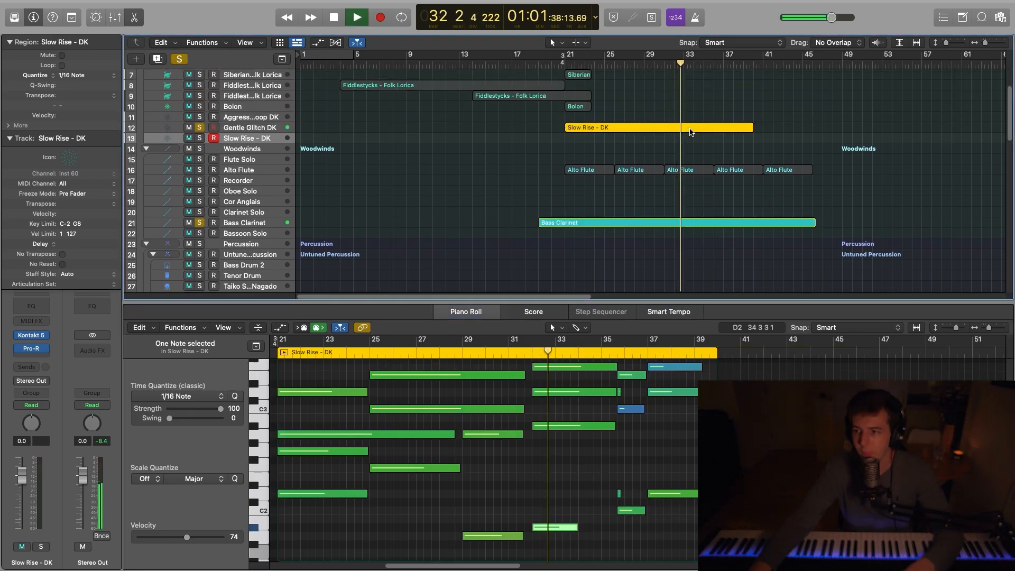
pyautogui.scroll(-2, 571, 507)
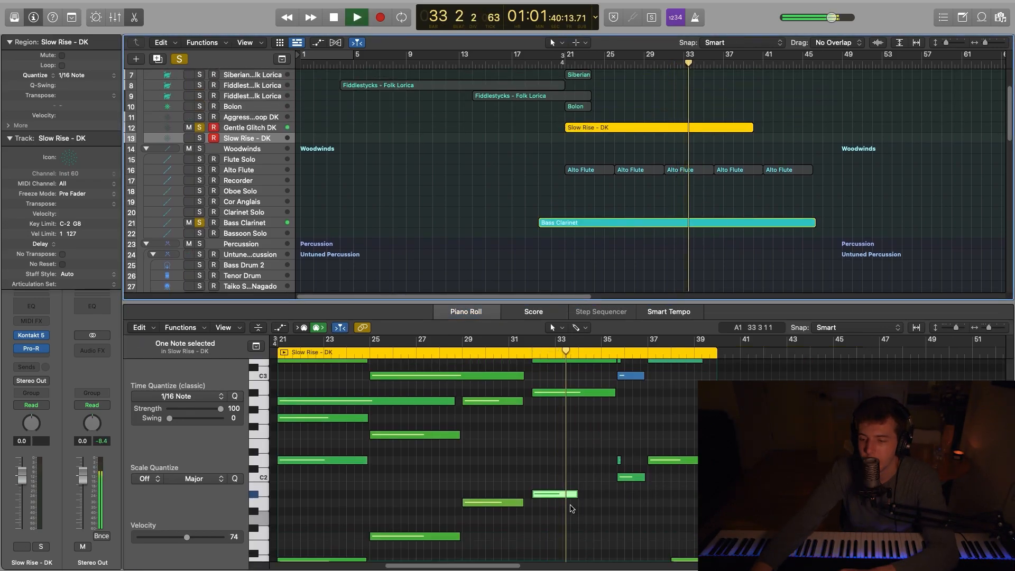
pyautogui.scroll(3, 578, 495)
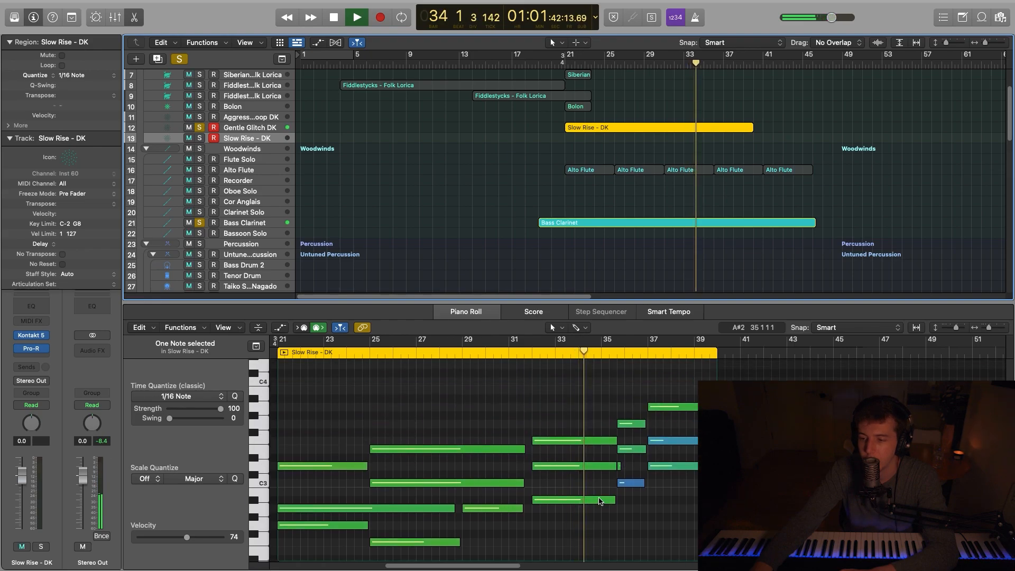
# Shorten the bar 32 chord in the Slow Rise - DK region so it ends at bar 34, and play from there.
pyautogui.scroll(-1, 601, 498)
pyautogui.scroll(5, 597, 476)
pyautogui.click(596, 466)
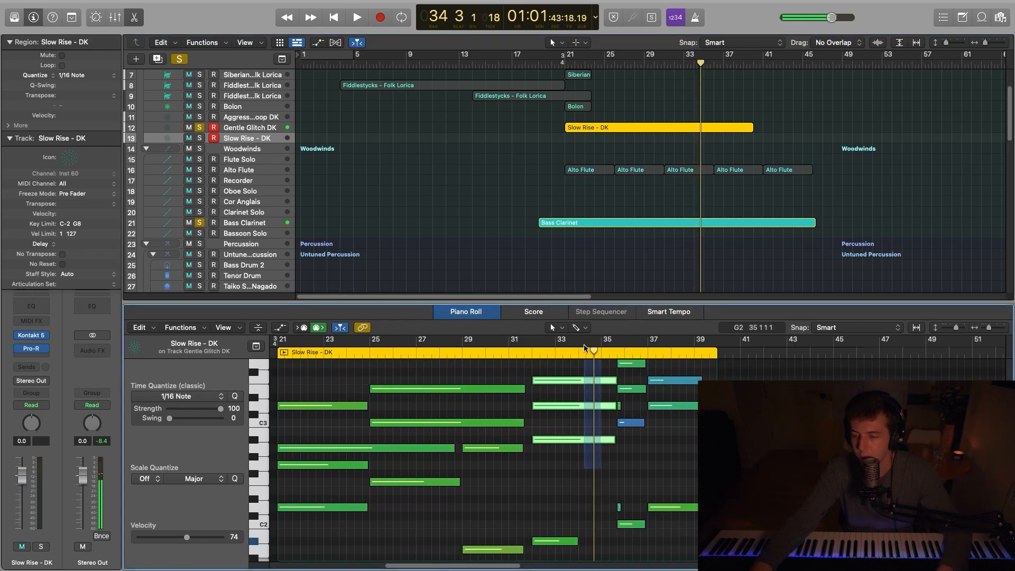
pyautogui.moveTo(613, 446)
pyautogui.mouseDown()
pyautogui.moveTo(597, 446)
pyautogui.moveTo(624, 377)
pyautogui.moveTo(587, 406)
pyautogui.mouseUp()
pyautogui.click(579, 351)
pyautogui.press('space')
pyautogui.press('space')
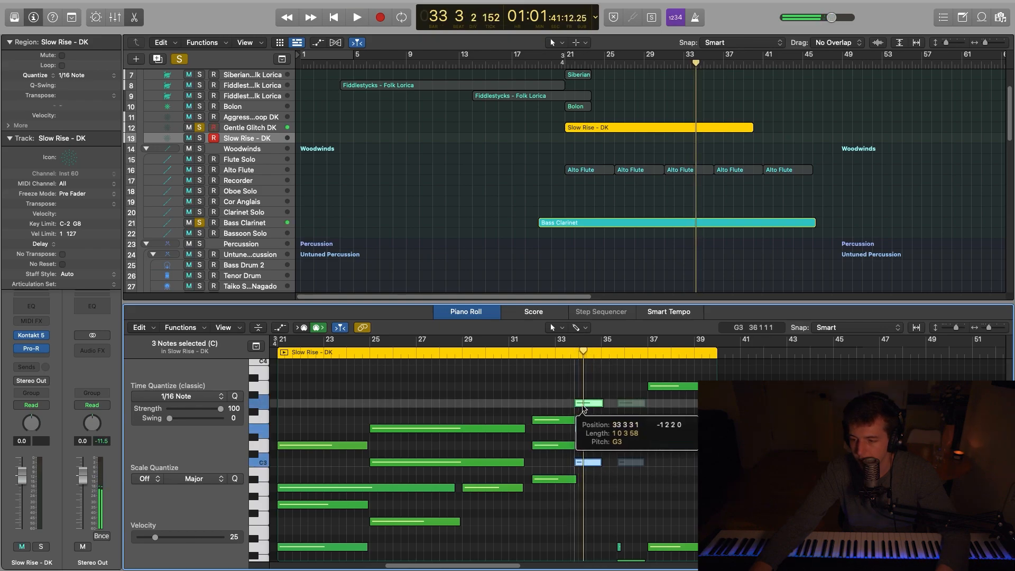
# Move the short chord with its C2 bass note to bar 34, and the following D1 note to bar 35.
pyautogui.moveTo(641, 465); pyautogui.dragTo(616, 442)
pyautogui.scroll(-5, 629, 471)
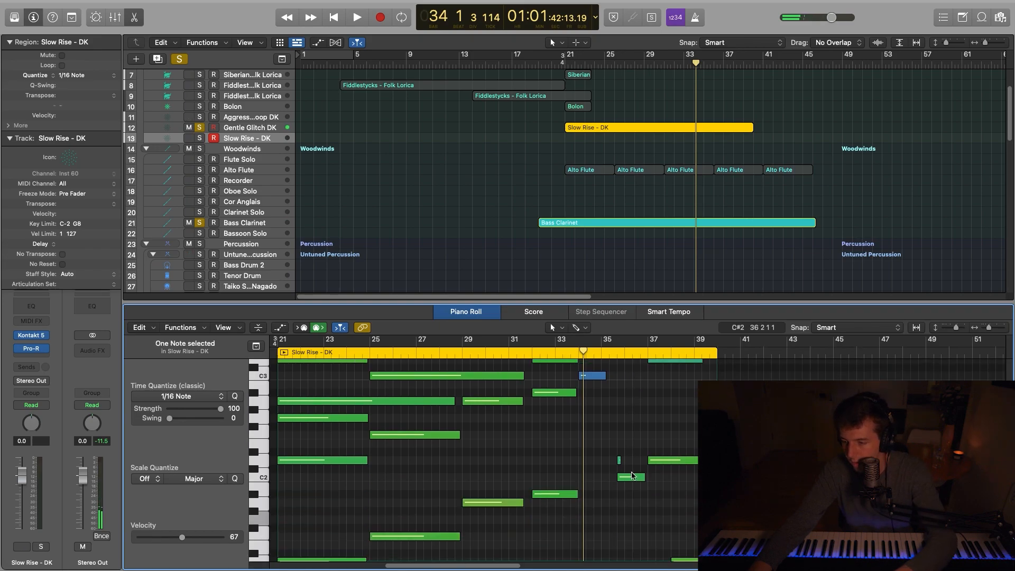
pyautogui.moveTo(612, 482); pyautogui.dragTo(570, 479)
pyautogui.scroll(-5, 689, 503)
pyautogui.moveTo(681, 475); pyautogui.dragTo(613, 474)
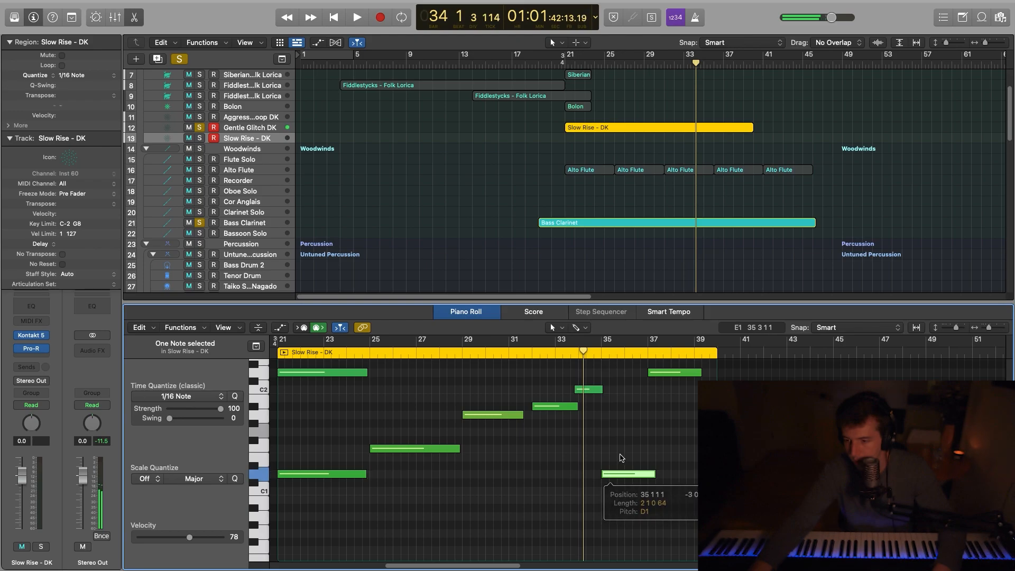
# Move the remaining notes of the last chord from bar 37 to bar 35 and play the passage through to bar 39.
pyautogui.press('space')
pyautogui.scroll(6, 639, 469)
pyautogui.scroll(5, 662, 474)
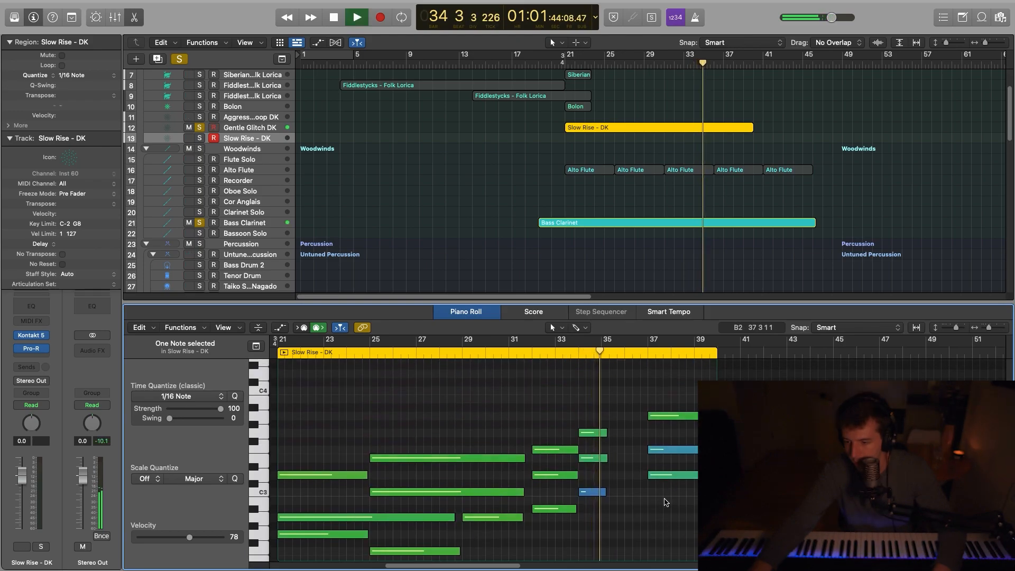
pyautogui.press('space')
pyautogui.moveTo(620, 503); pyautogui.dragTo(599, 433)
pyautogui.moveTo(682, 492); pyautogui.dragTo(616, 461)
pyautogui.click(616, 432)
pyautogui.scroll(-5, 656, 432)
pyautogui.press('space')
pyautogui.scroll(5, 634, 422)
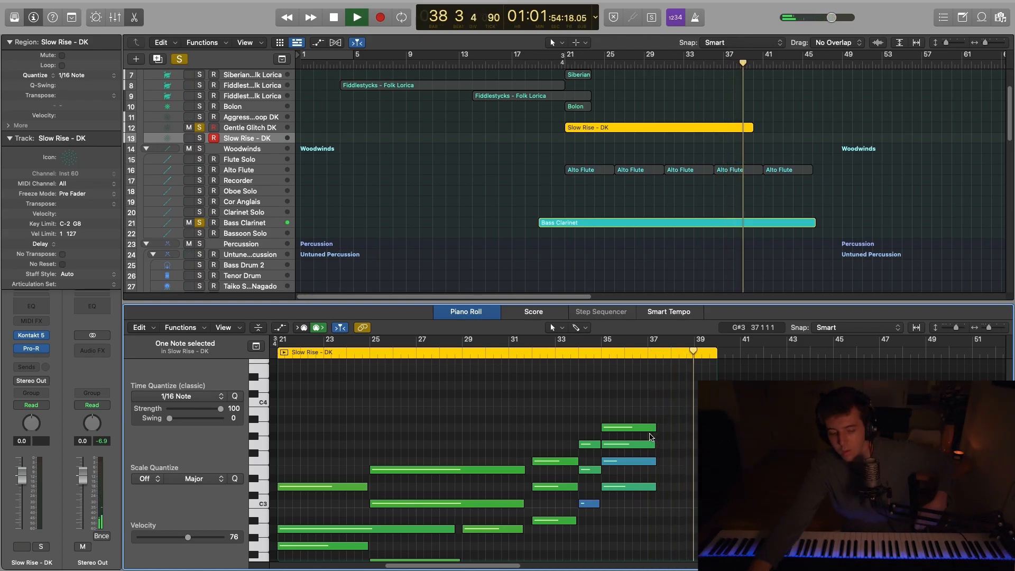
pyautogui.press('space')
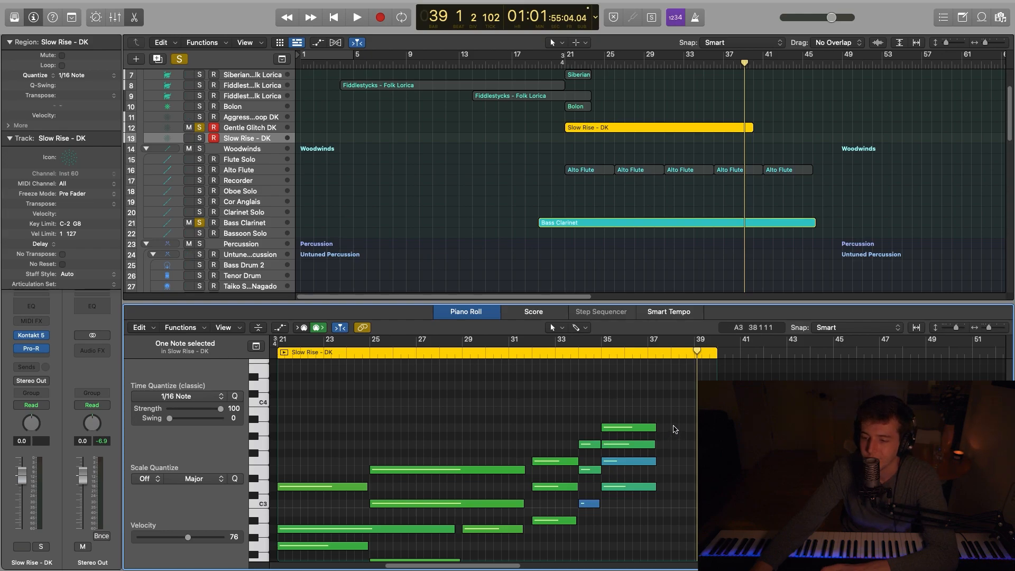
# Look through the arrangement's tracks and the moved chord notes to judge how the 3/4 section lines up.
pyautogui.scroll(3, 585, 219)
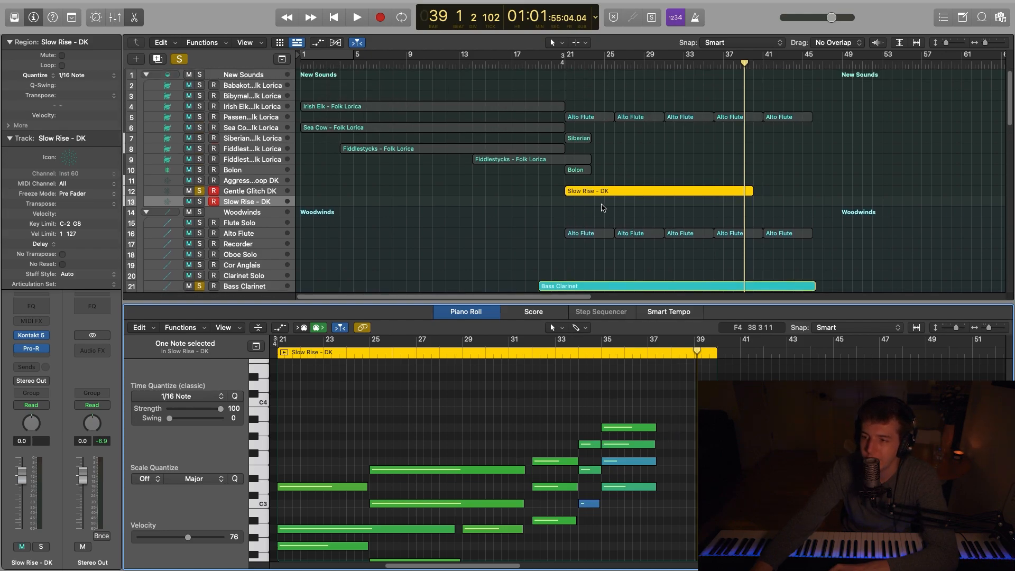
pyautogui.scroll(-5, 748, 185)
pyautogui.scroll(5, 748, 180)
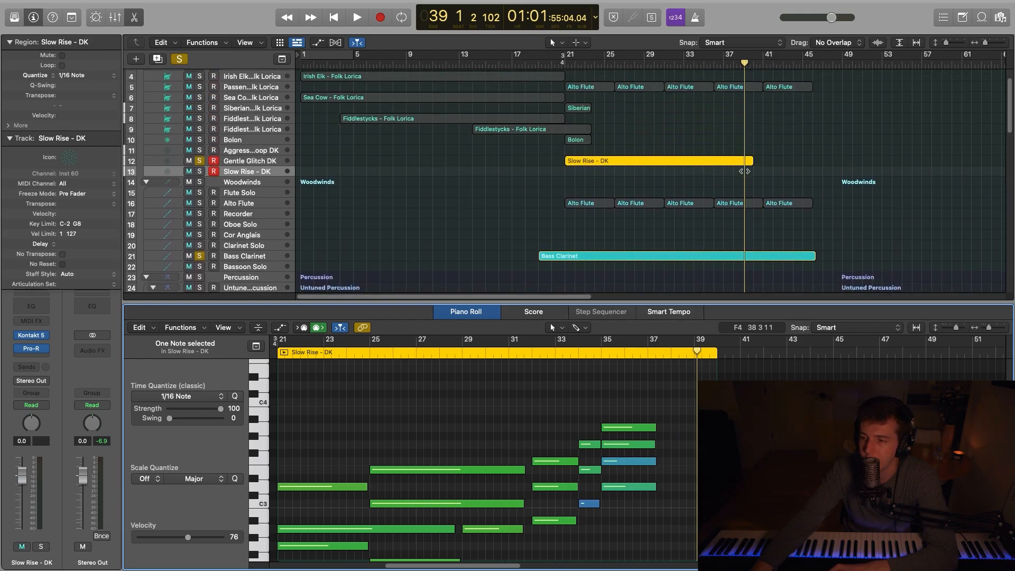
pyautogui.scroll(-10, 843, 237)
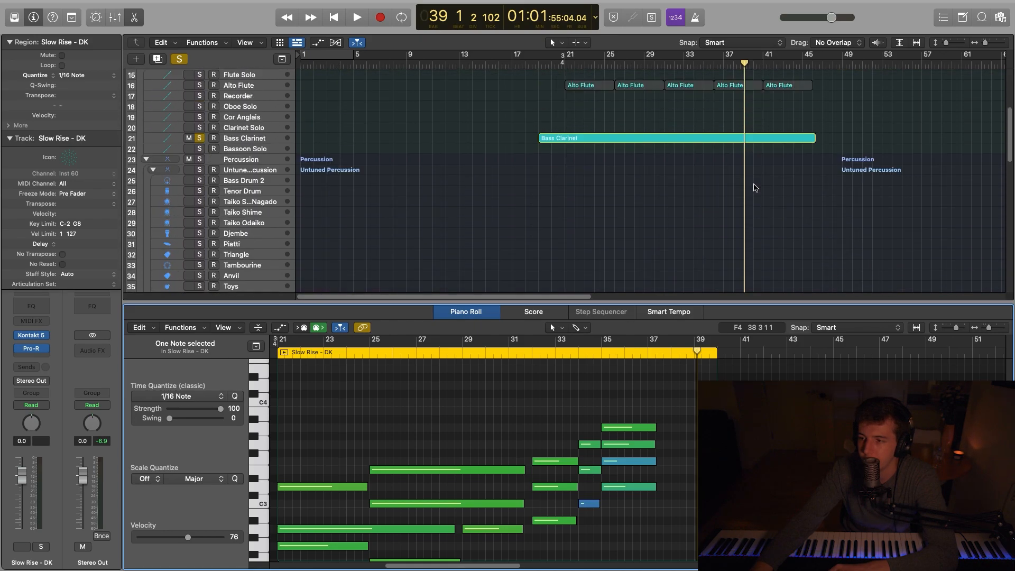
pyautogui.scroll(10, 766, 195)
pyautogui.scroll(-10, 560, 370)
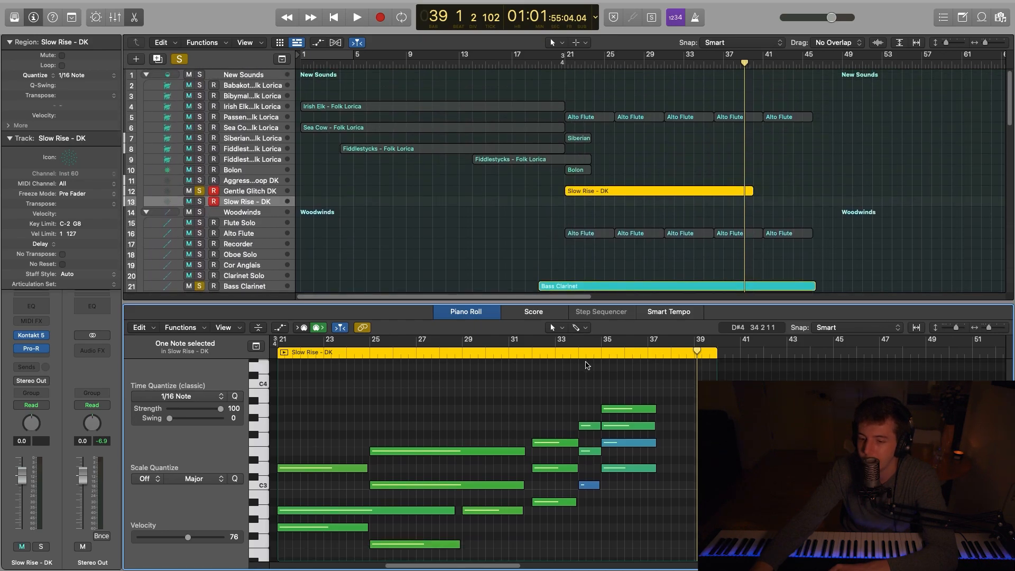
pyautogui.scroll(6, 562, 406)
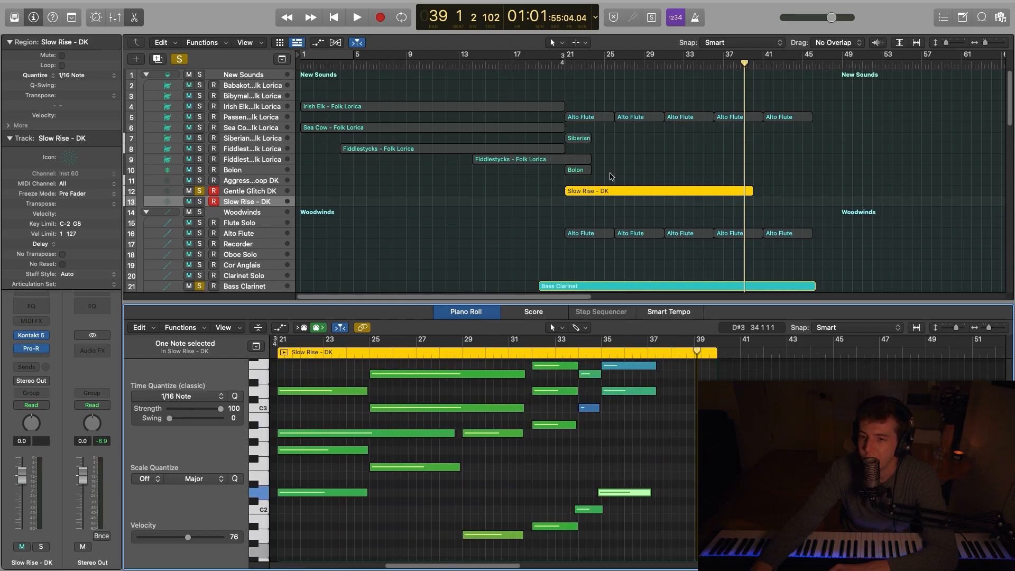
pyautogui.scroll(-3, 722, 168)
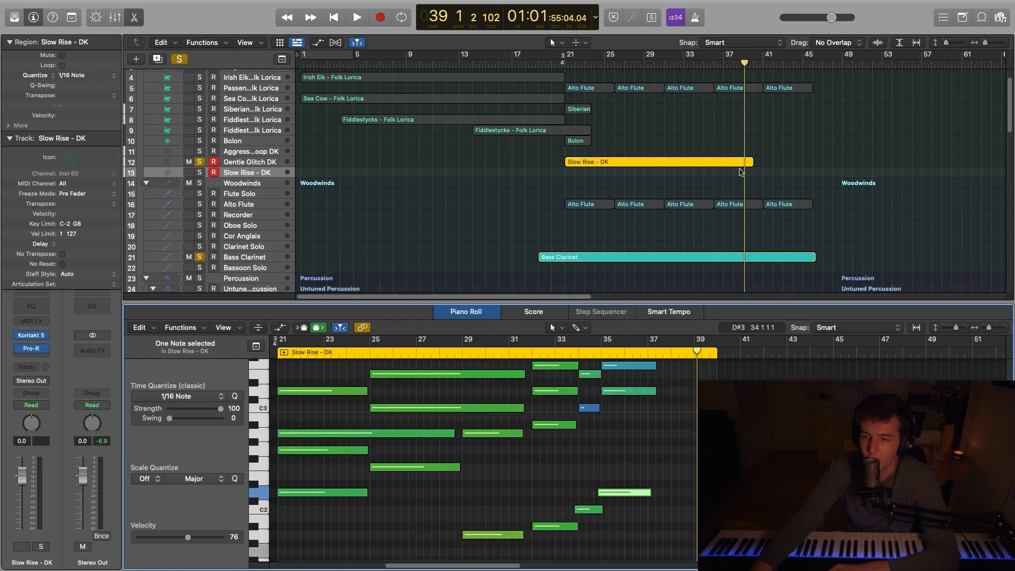
# Show the global tracks and delete the 3/4 time signature change at bar 21.
pyautogui.press('space')
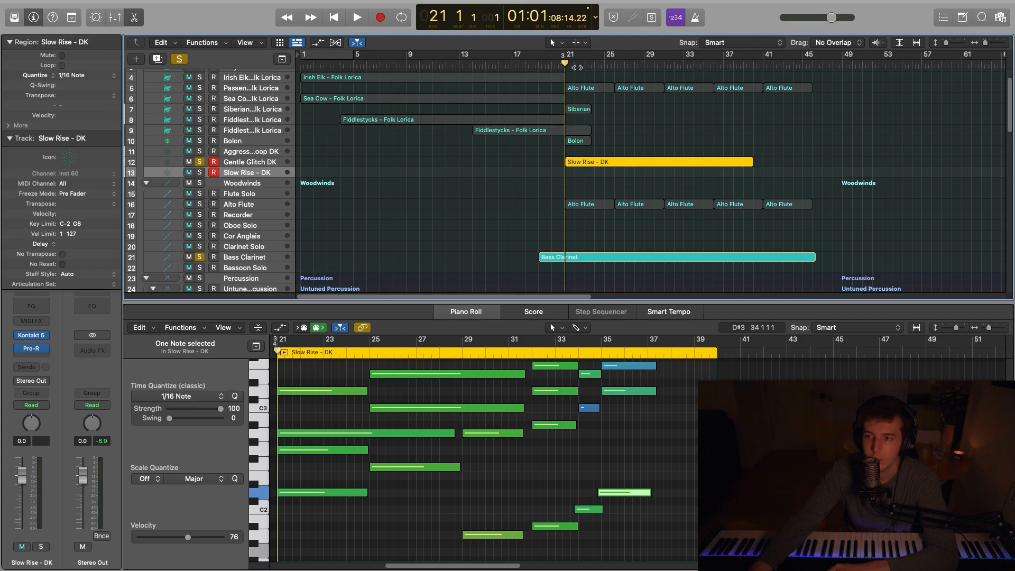
pyautogui.click(283, 59)
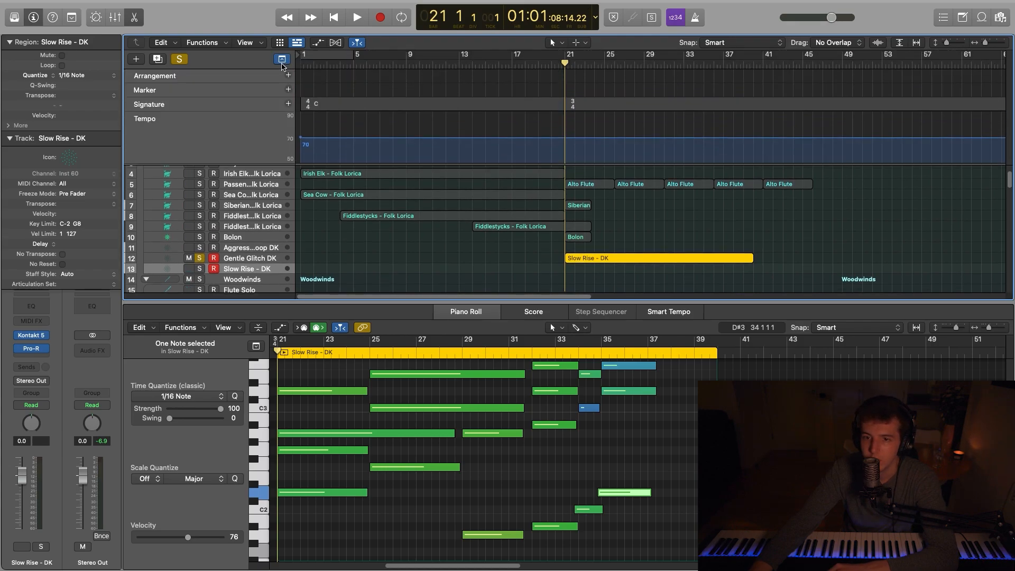
pyautogui.doubleClick(576, 106)
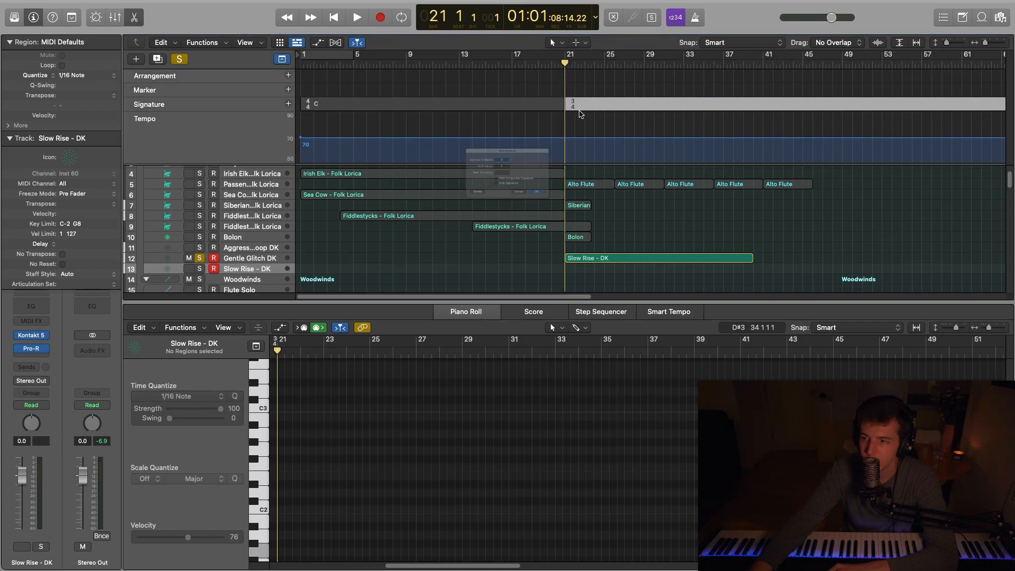
pyautogui.click(534, 216)
pyautogui.press('Delete')
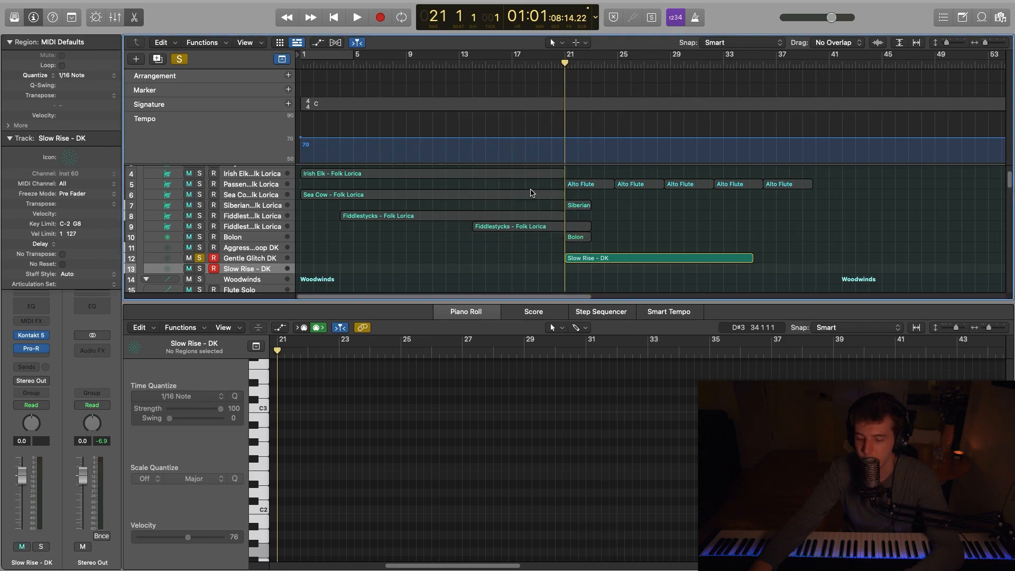
# Turn on the metronome, play the section from bar 21 in 4/4, and hide the Piano Roll.
pyautogui.press('space')
pyautogui.press('k')
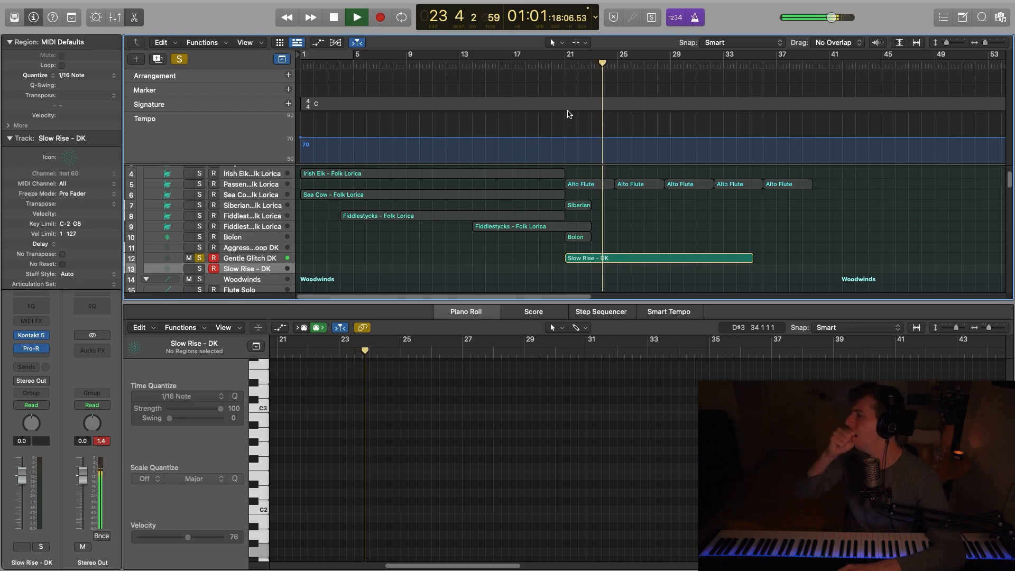
pyautogui.press('p')
pyautogui.press('space')
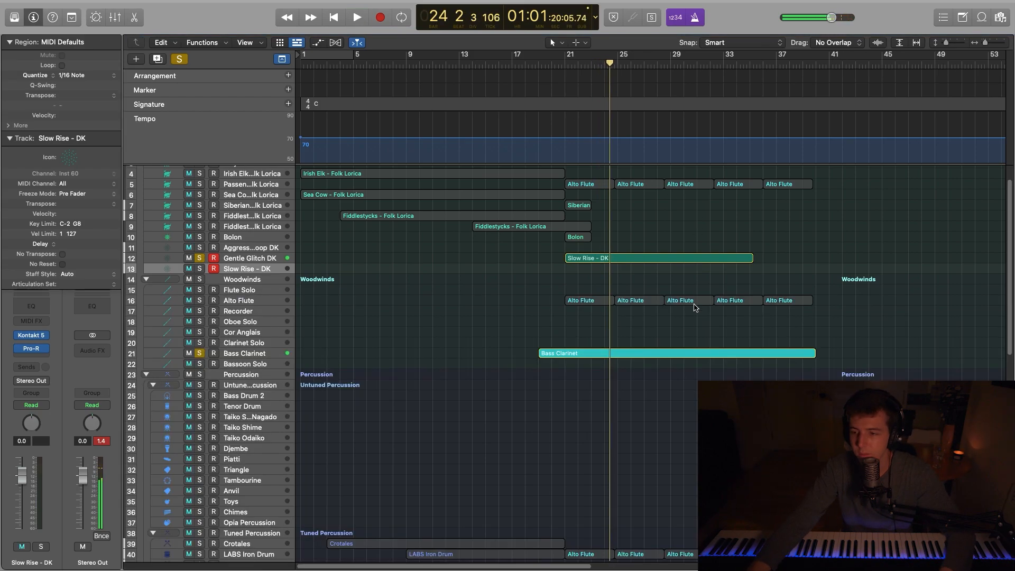
# Open the Bass Clarinet region in the Piano Roll and lengthen its D1 note at bar 21 to four bars.
pyautogui.scroll(-3, 697, 312)
pyautogui.doubleClick(634, 303)
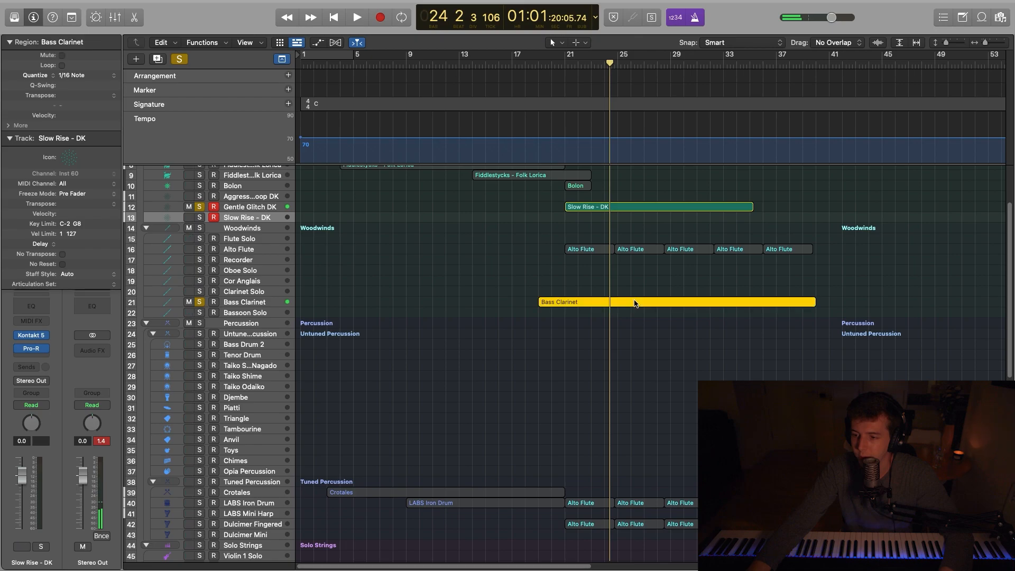
pyautogui.moveTo(384, 425); pyautogui.dragTo(400, 448)
pyautogui.press('space')
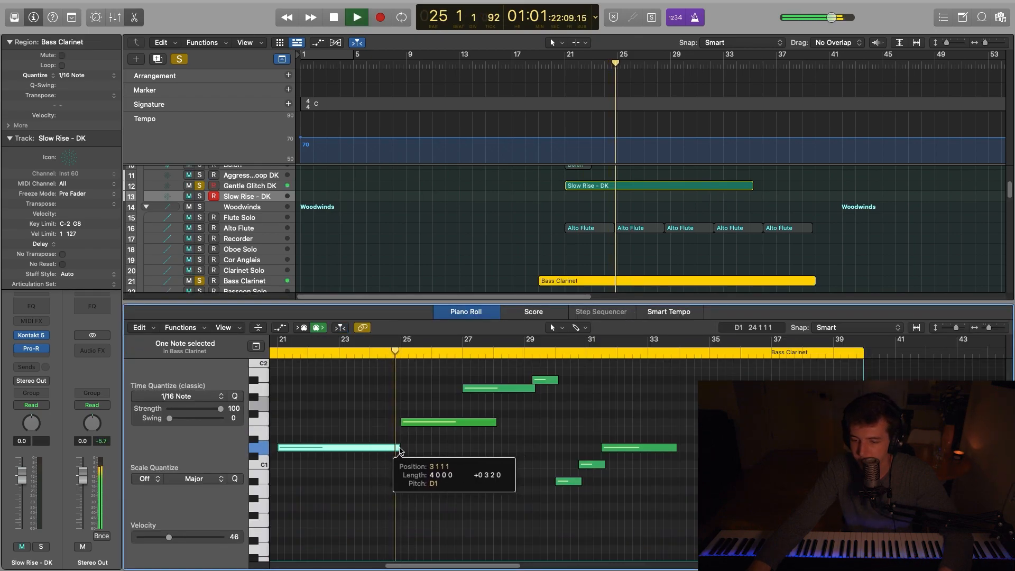
pyautogui.press('space')
# Trim the Bass Clarinet F1 note to end at bar 27 and make the A#1 note start at bar 29.
pyautogui.click(632, 487)
pyautogui.moveTo(631, 471); pyautogui.dragTo(514, 385)
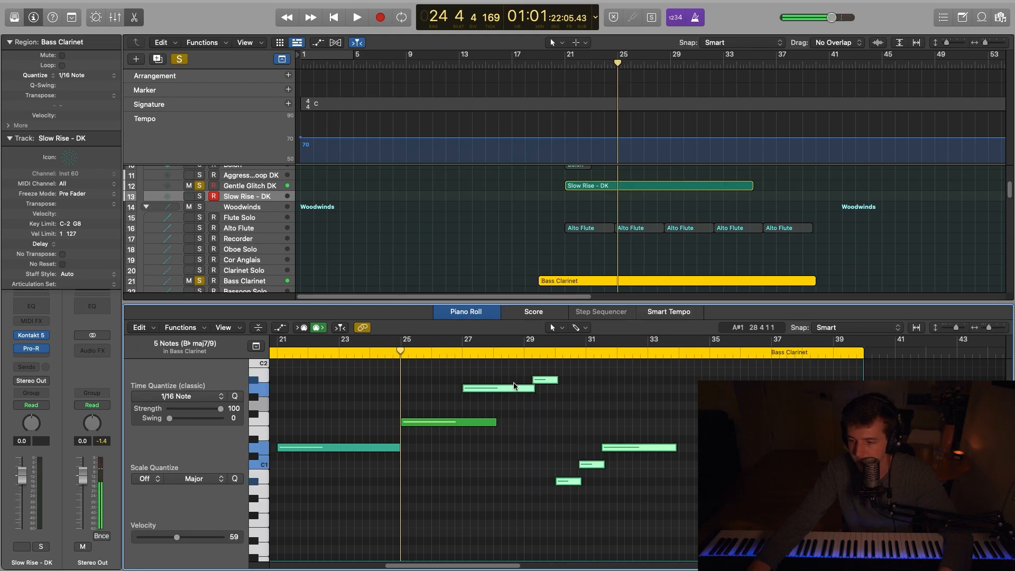
pyautogui.click(502, 388)
pyautogui.click(491, 430)
pyautogui.moveTo(495, 423); pyautogui.dragTo(461, 424)
pyautogui.click(515, 418)
pyautogui.moveTo(538, 382); pyautogui.dragTo(562, 379)
pyautogui.click(537, 394)
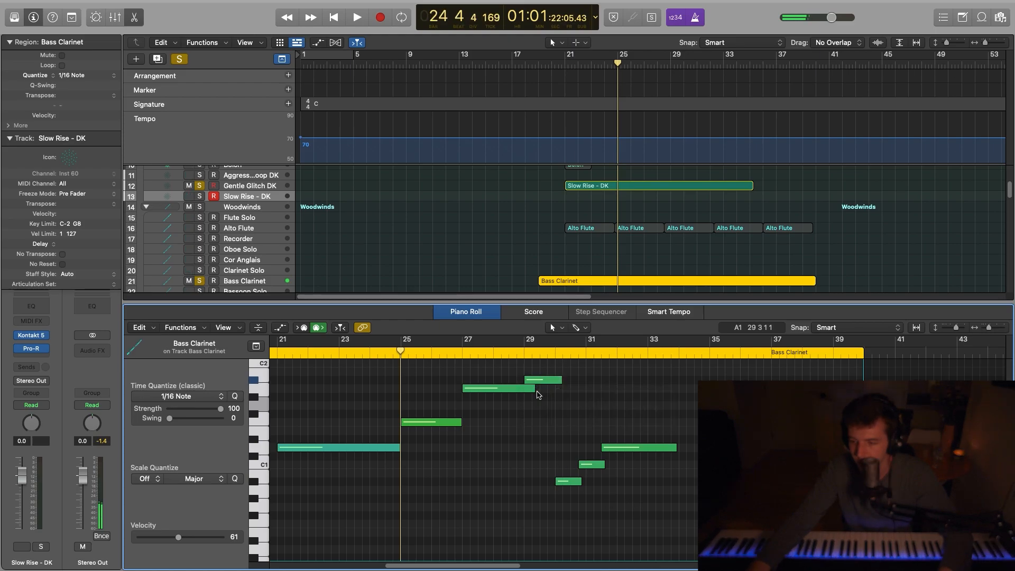
# Lengthen the Bass Clarinet A#0 note to bar 31, and move the C1 note to bar 31 and the D1 note to bar 32.
pyautogui.scroll(1, 628, 483)
pyautogui.moveTo(588, 468); pyautogui.dragTo(596, 469)
pyautogui.moveTo(626, 452); pyautogui.dragTo(586, 488)
pyautogui.click(614, 470)
# Compare the notes of the Slow Rise - DK and Bass Clarinet regions together in the Piano Roll, then show only Slow Rise - DK.
pyautogui.scroll(1, 678, 241)
pyautogui.click(627, 195)
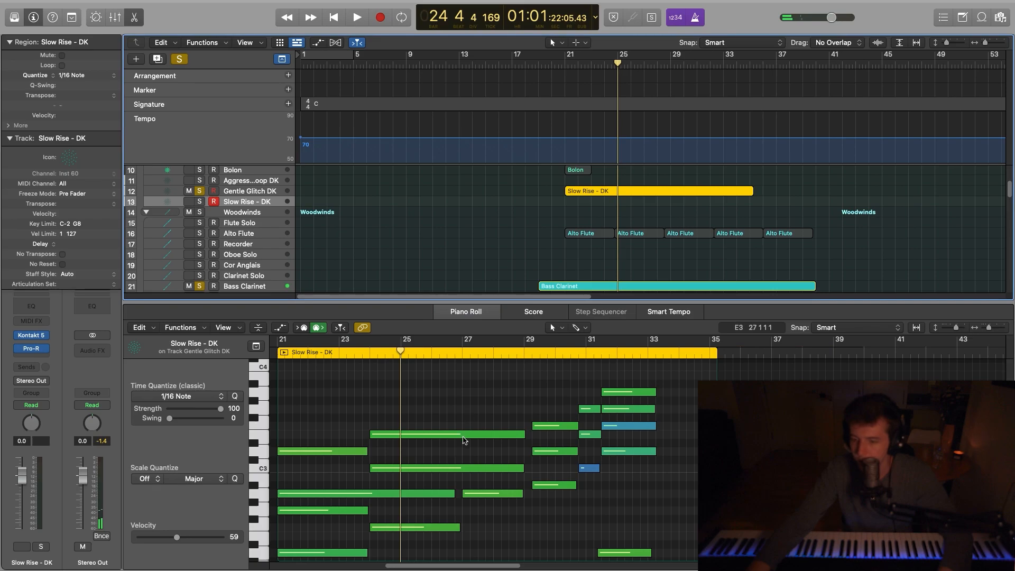
pyautogui.keyDown('shift'); pyautogui.click(578, 288); pyautogui.keyUp('shift')
pyautogui.click(408, 472)
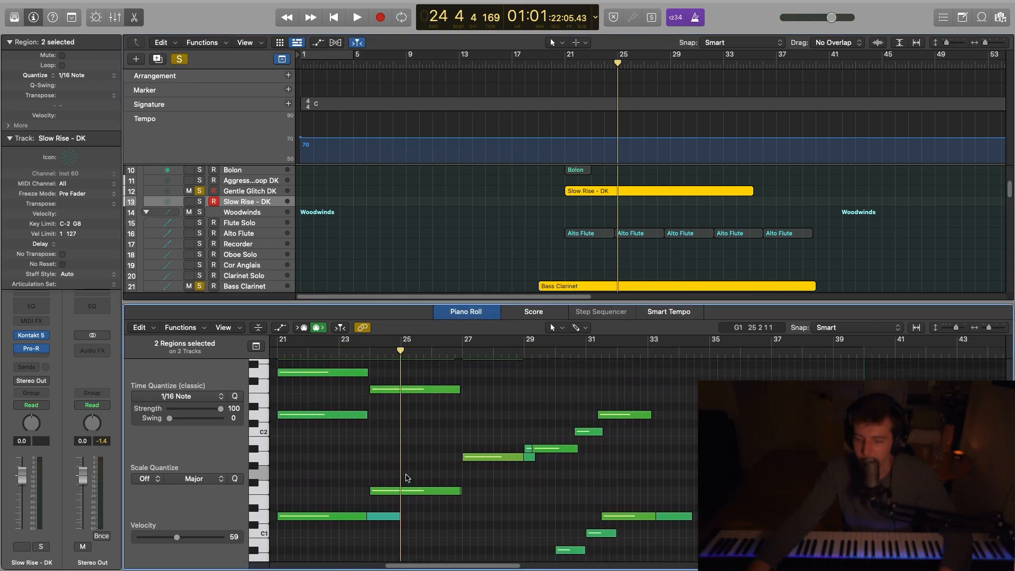
pyautogui.scroll(8, 418, 413)
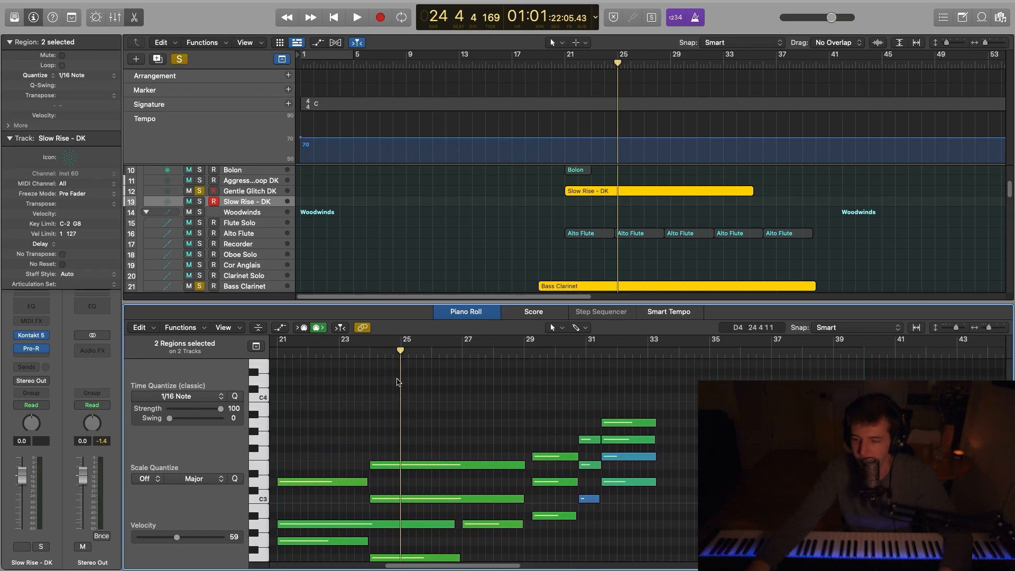
pyautogui.scroll(-2, 432, 370)
pyautogui.click(656, 208)
pyautogui.click(620, 193)
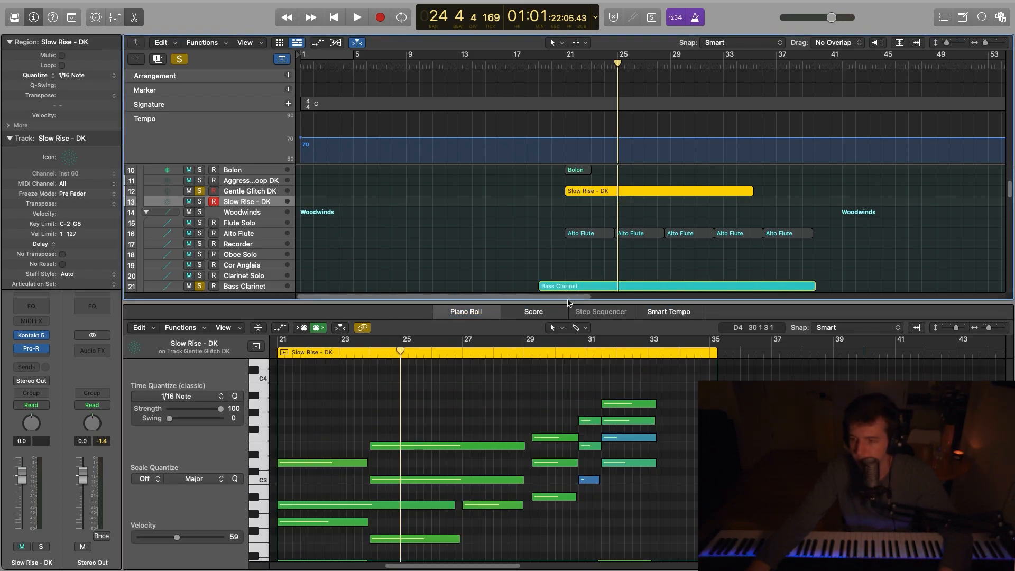
# Break the long A2 note in the Slow Rise - DK region into separate notes at bar 24.
pyautogui.scroll(-8, 469, 478)
pyautogui.moveTo(956, 328); pyautogui.dragTo(952, 327)
pyautogui.scroll(3, 624, 444)
pyautogui.moveTo(666, 530); pyautogui.dragTo(616, 374)
pyautogui.moveTo(657, 527); pyautogui.dragTo(400, 401)
pyautogui.click(444, 446)
pyautogui.moveTo(452, 441); pyautogui.dragTo(379, 444)
pyautogui.click(374, 448)
pyautogui.click(485, 448)
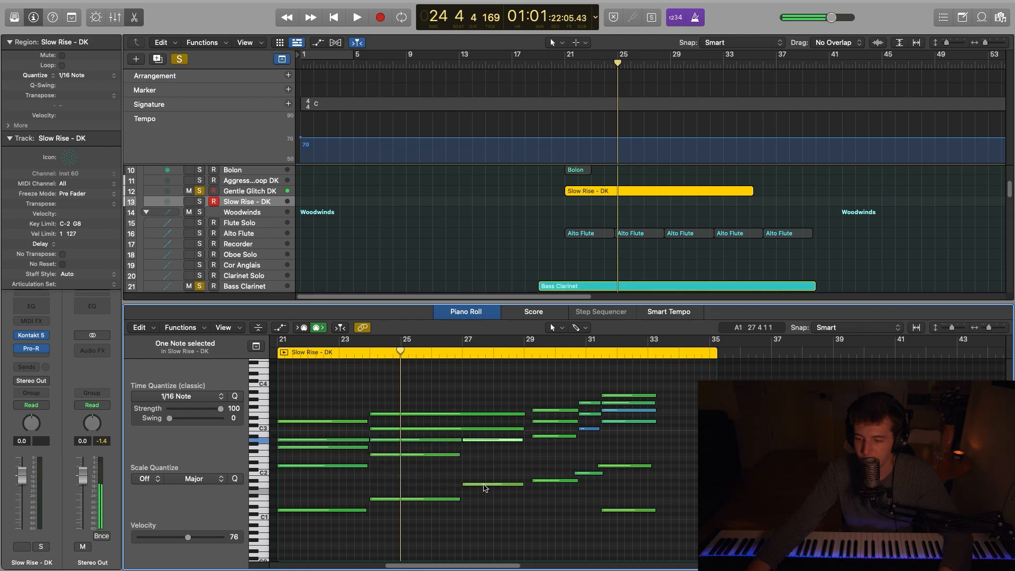
# Extend the F2 and F1 chord notes to bar 27 and move the following four-note B-flat chord to bar 29.
pyautogui.moveTo(458, 456); pyautogui.dragTo(462, 456)
pyautogui.moveTo(459, 500); pyautogui.dragTo(462, 500)
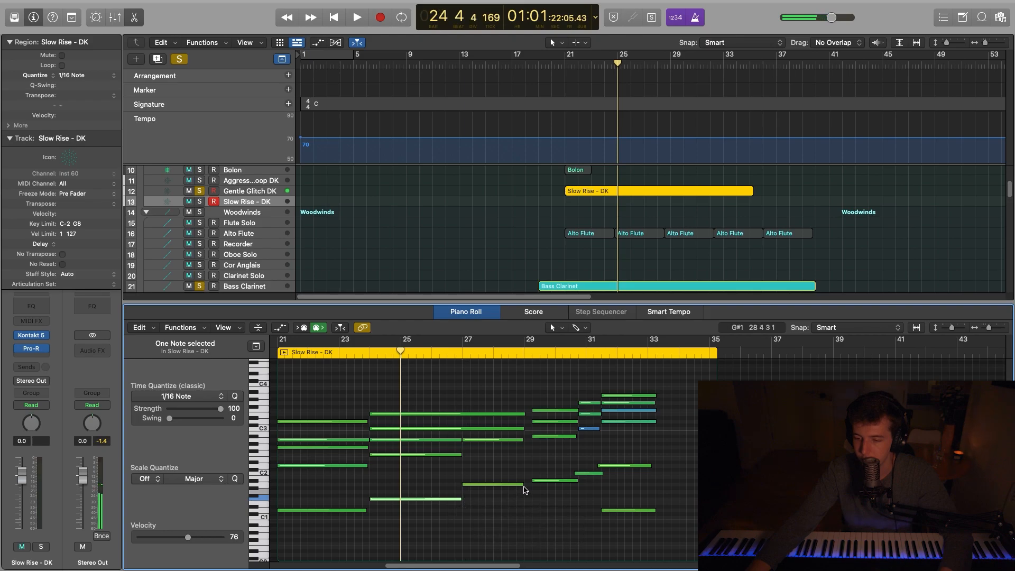
pyautogui.moveTo(566, 500); pyautogui.dragTo(532, 413)
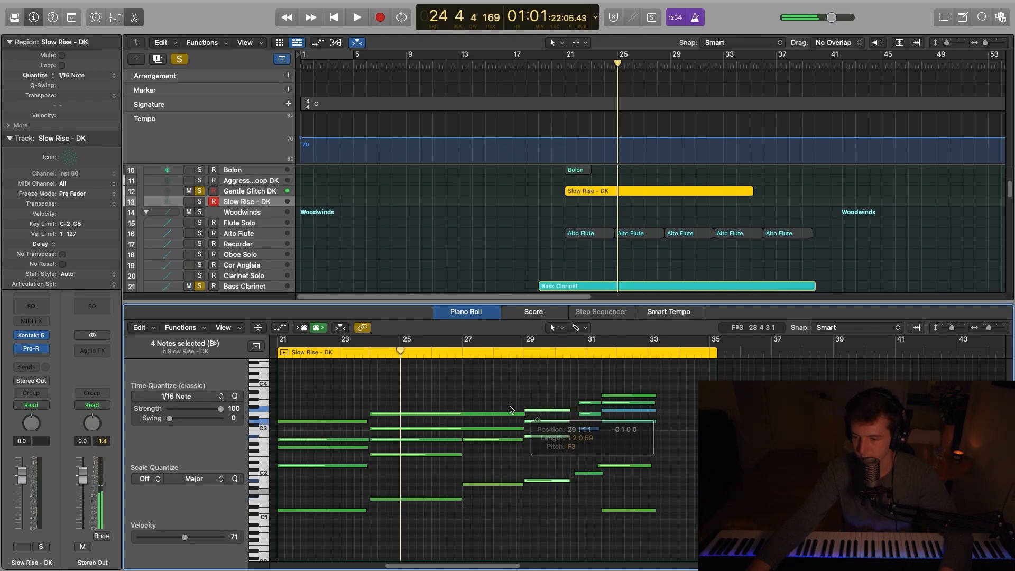
# Shift all notes from the second chord onward one bar to bar 25, extend the opening chord to bar 25, and play from bar 27.
pyautogui.moveTo(676, 530); pyautogui.dragTo(420, 379)
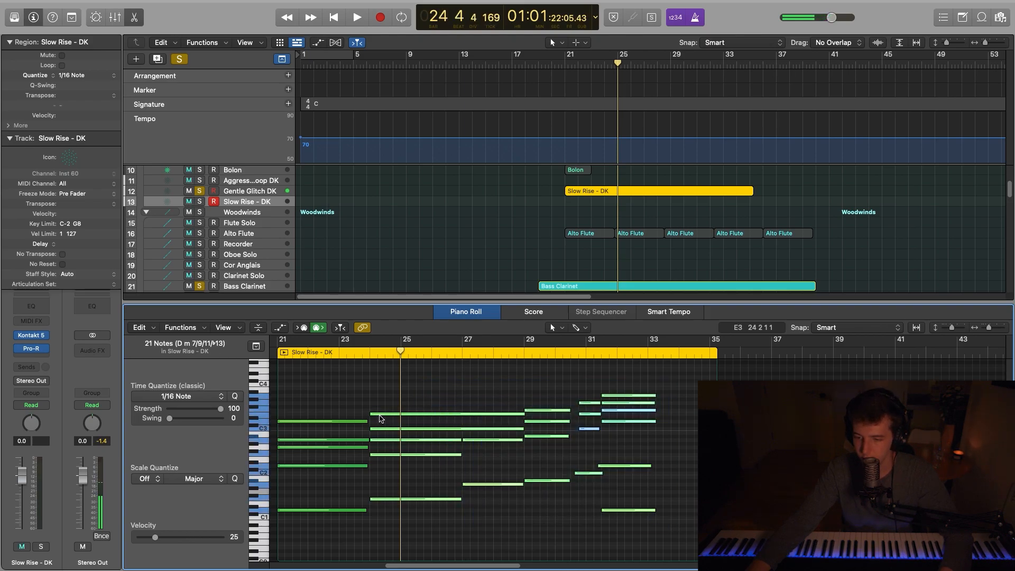
pyautogui.moveTo(380, 415); pyautogui.dragTo(411, 415)
pyautogui.click(367, 473)
pyautogui.moveTo(374, 524); pyautogui.dragTo(401, 418)
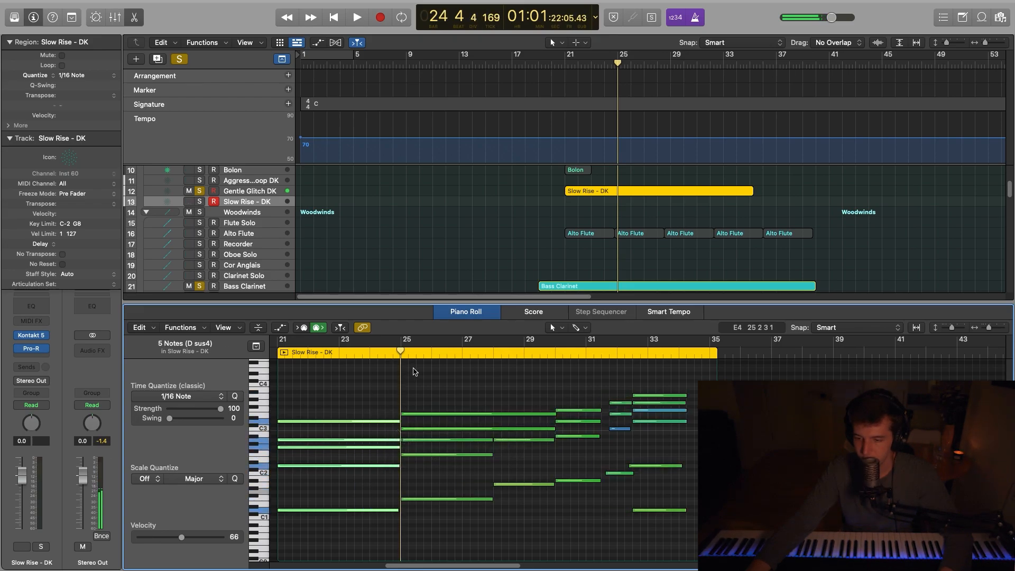
pyautogui.press('space')
pyautogui.click(464, 354)
pyautogui.press('space')
# Trim the bar 25 chord so its F1, F2 and A2 notes end at bar 27 and its C3 and E3 notes at bar 29.
pyautogui.moveTo(474, 508); pyautogui.dragTo(481, 416)
pyautogui.moveTo(554, 429); pyautogui.dragTo(541, 389)
pyautogui.click(521, 482)
pyautogui.moveTo(554, 428); pyautogui.dragTo(461, 430)
pyautogui.moveTo(470, 527); pyautogui.dragTo(462, 447)
pyautogui.click(471, 448)
pyautogui.moveTo(470, 400); pyautogui.dragTo(523, 428)
# Move the A1 and A2 notes to bar 27 and the four-note B-flat chord to bar 29, and play from there.
pyautogui.moveTo(541, 493); pyautogui.dragTo(503, 440)
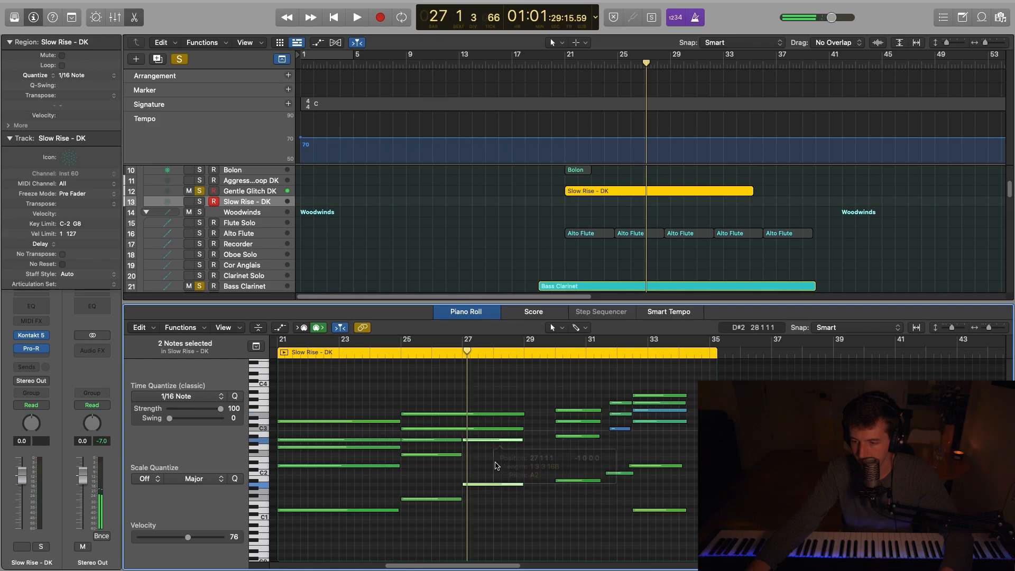
pyautogui.moveTo(569, 500); pyautogui.dragTo(535, 407)
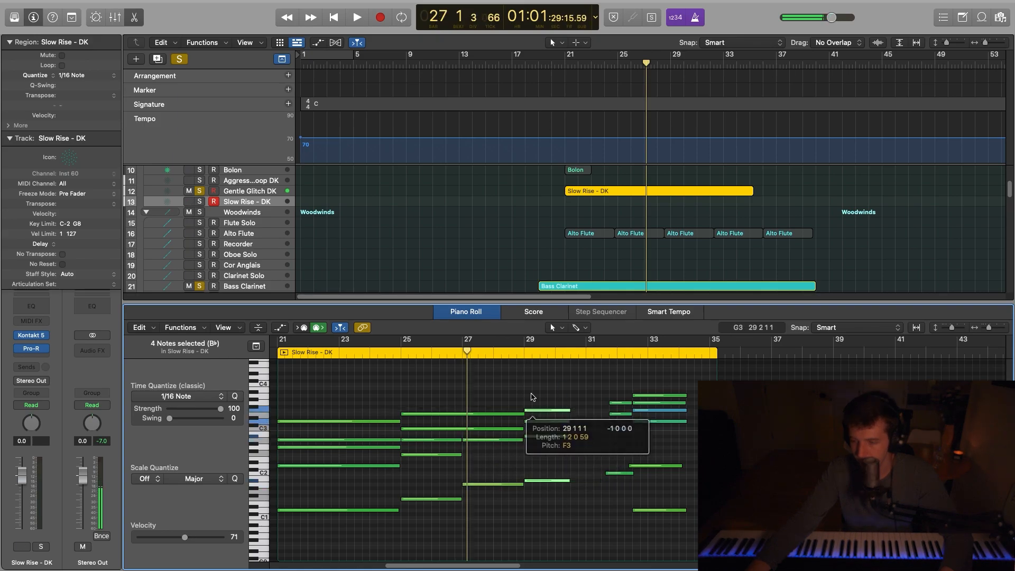
pyautogui.doubleClick(527, 355)
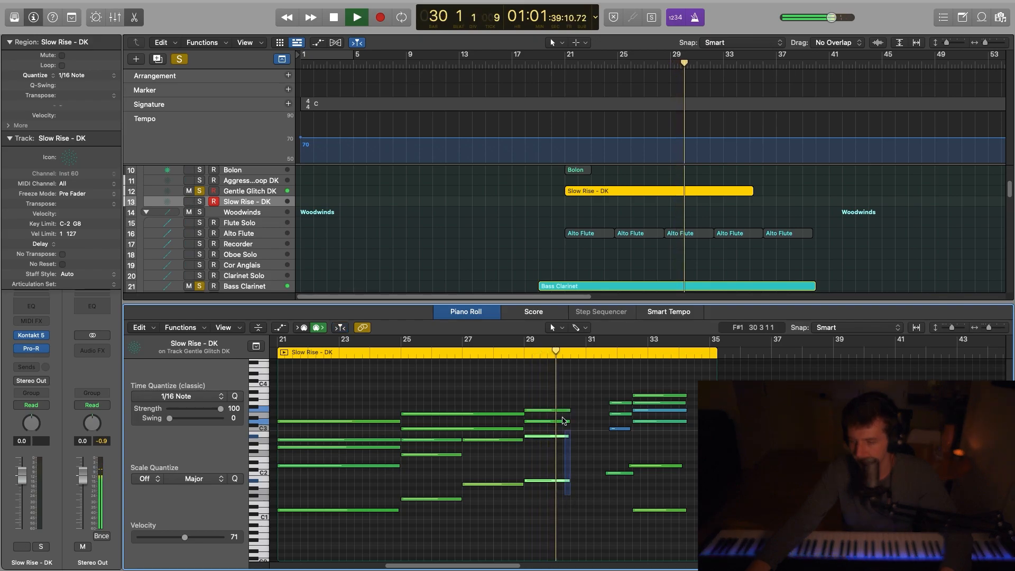
# Extend the bar 29 chord to bar 31, split its top note at bar 30 and raise the second half to G3.
pyautogui.moveTo(571, 416); pyautogui.dragTo(591, 418)
pyautogui.press('space')
pyautogui.click(585, 437)
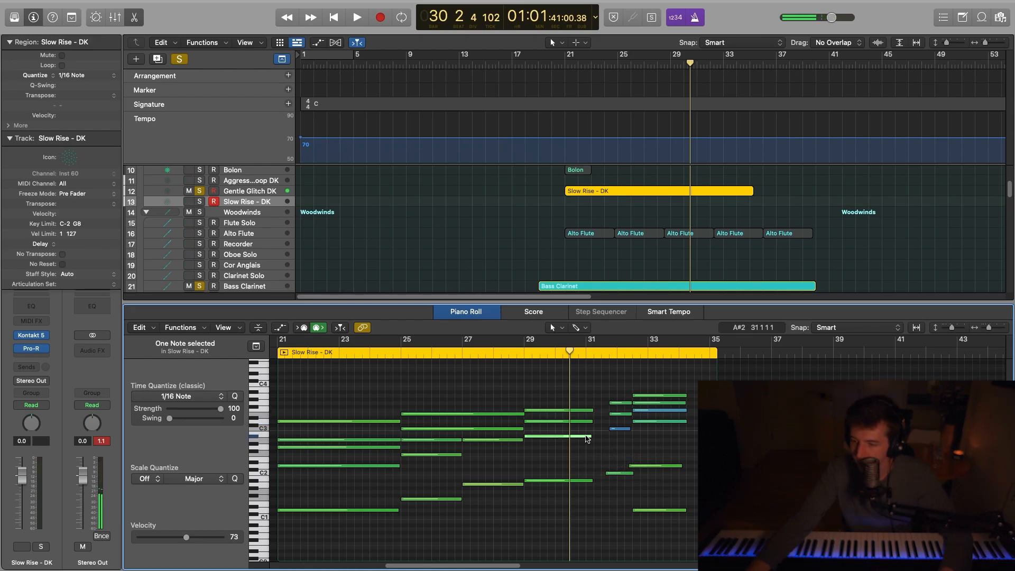
pyautogui.moveTo(590, 416); pyautogui.dragTo(565, 403)
pyautogui.press('Up')
pyautogui.press('space')
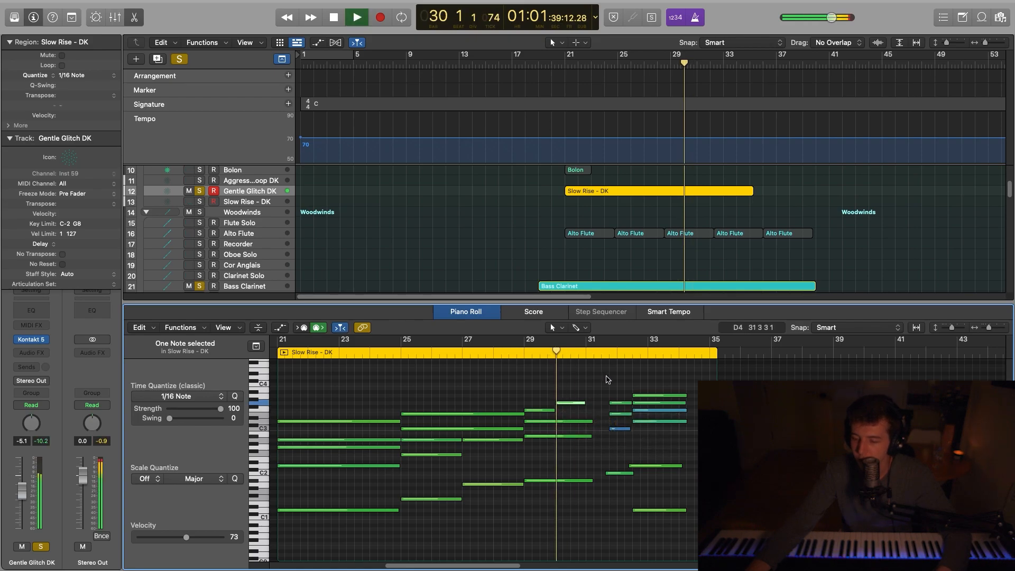
# Trim the bar 29 chord's overhanging notes to end together and move the following four-note chord to bar 31.
pyautogui.moveTo(591, 422); pyautogui.dragTo(585, 425)
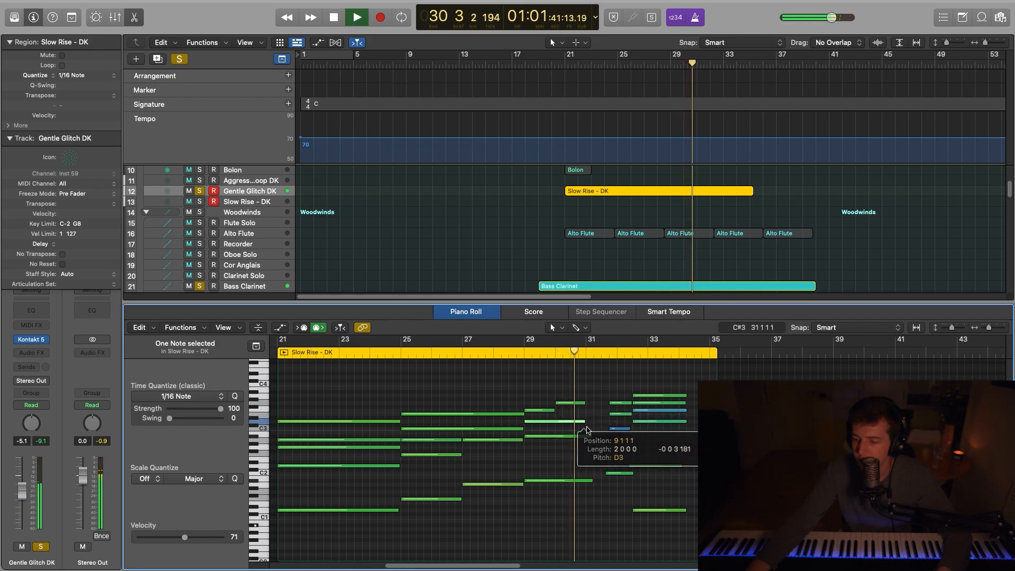
pyautogui.moveTo(592, 480); pyautogui.dragTo(596, 404)
pyautogui.press('space')
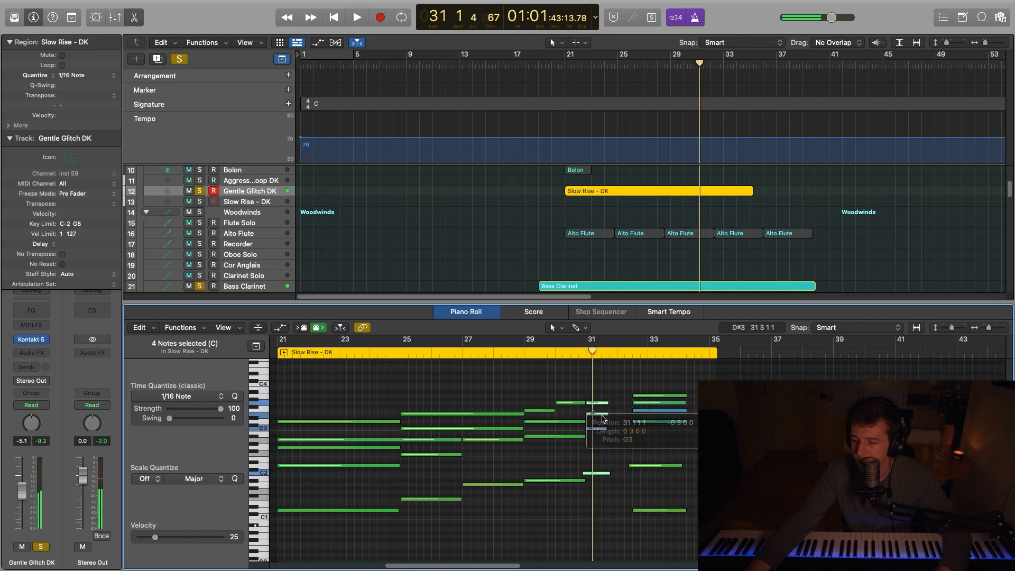
pyautogui.moveTo(584, 474); pyautogui.dragTo(588, 474)
# Move the final six-note chord to bar 32 and extend the bar 31 chord's notes to meet it.
pyautogui.moveTo(685, 526); pyautogui.dragTo(629, 512)
pyautogui.click(648, 395)
pyautogui.click(610, 484)
pyautogui.moveTo(609, 474); pyautogui.dragTo(618, 467)
pyautogui.moveTo(612, 414); pyautogui.dragTo(617, 415)
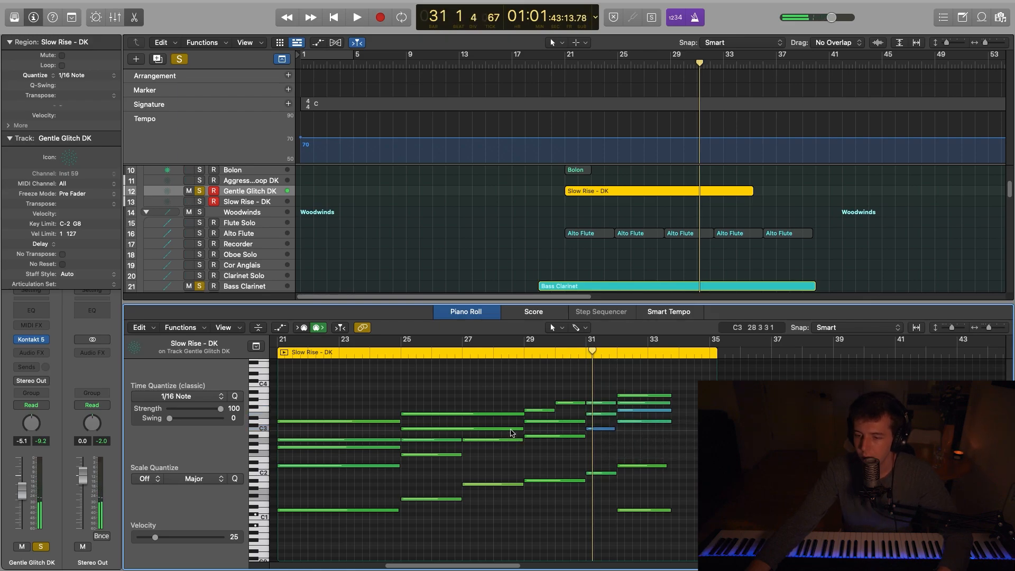
# Copy the Slow Rise - DK region from the Gentle Glitch DK track to the Aggressive Loop DK track and play from bar 21.
pyautogui.click(277, 352)
pyautogui.press('p')
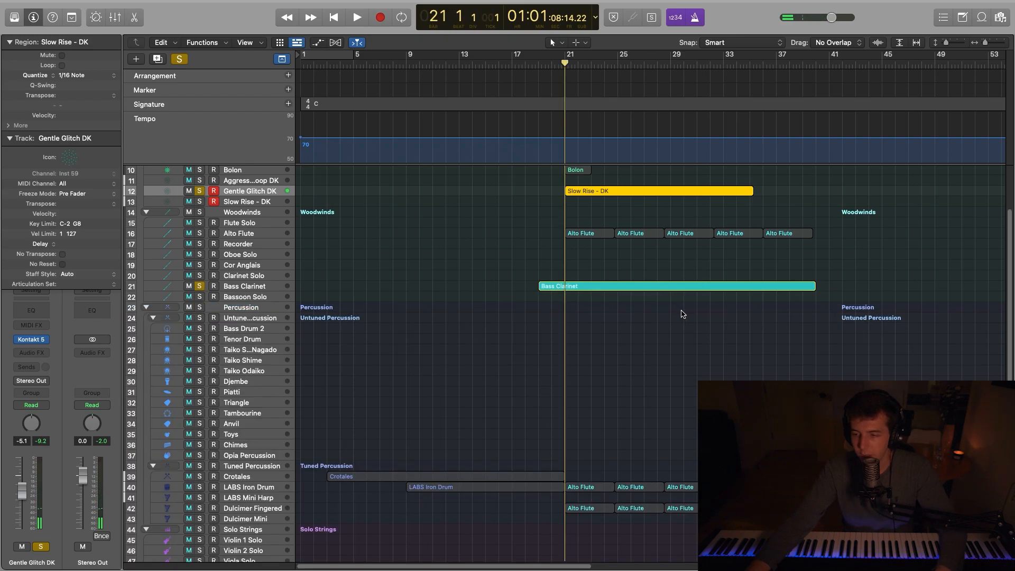
pyautogui.scroll(5, 667, 299)
pyautogui.moveTo(586, 290); pyautogui.dragTo(585, 284)
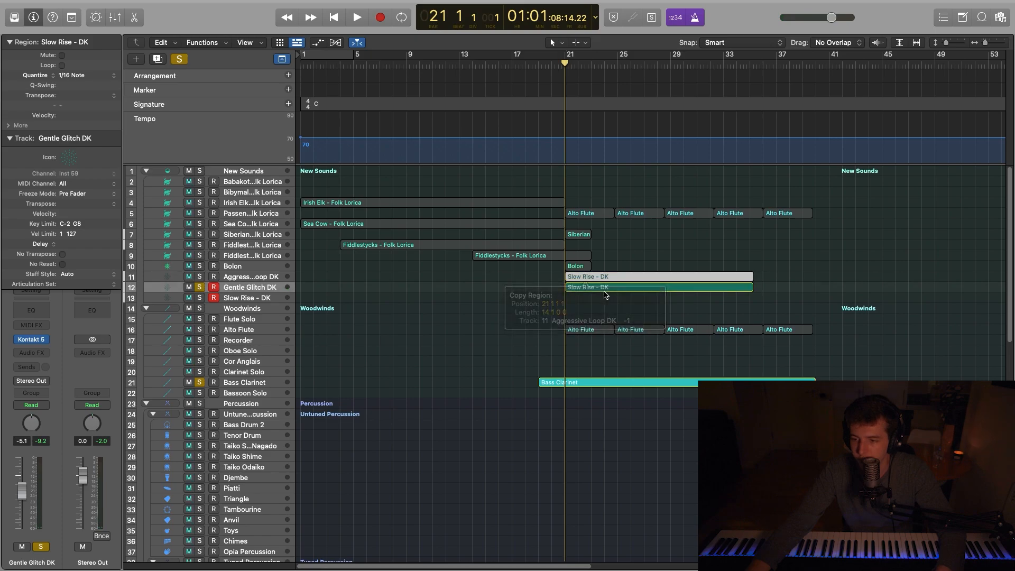
pyautogui.press('space')
pyautogui.click(200, 276)
pyautogui.click(199, 277)
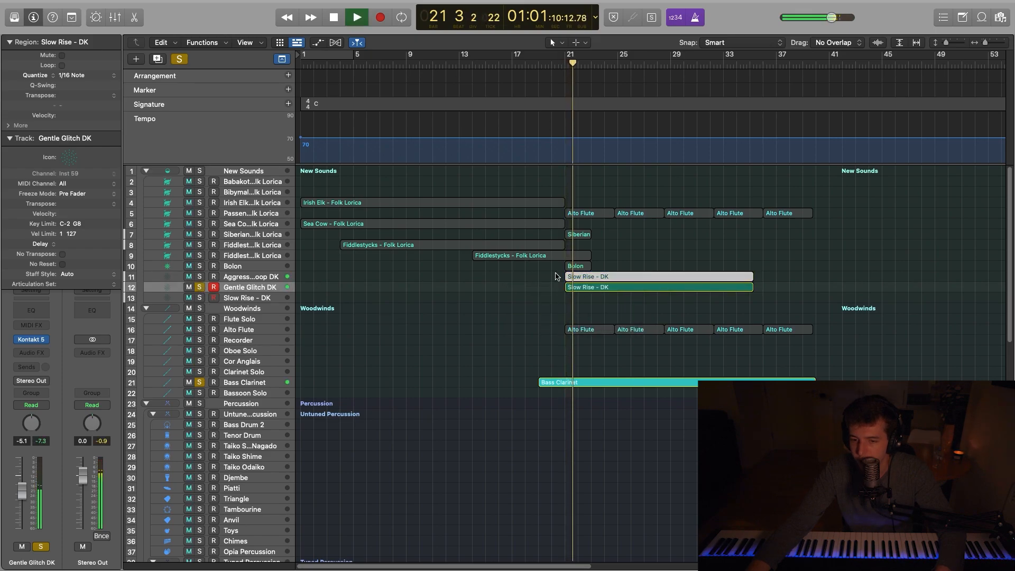
# Move the copied region to the Slow Rise - DK track, solo that track and set its volume to -5.0 dB.
pyautogui.moveTo(607, 280); pyautogui.dragTo(602, 299)
pyautogui.press('super+z')
pyautogui.press('s')
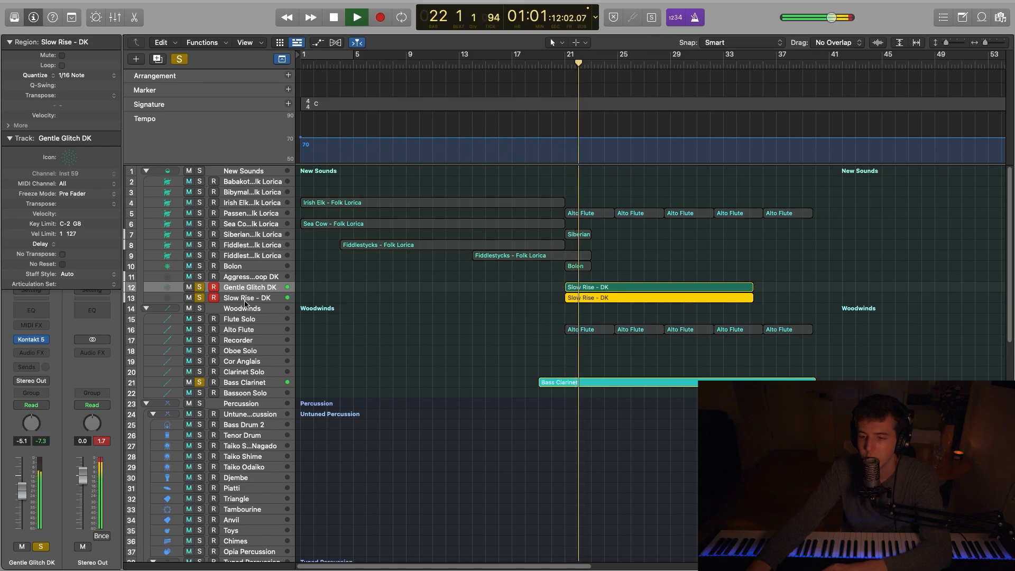
pyautogui.press('Down')
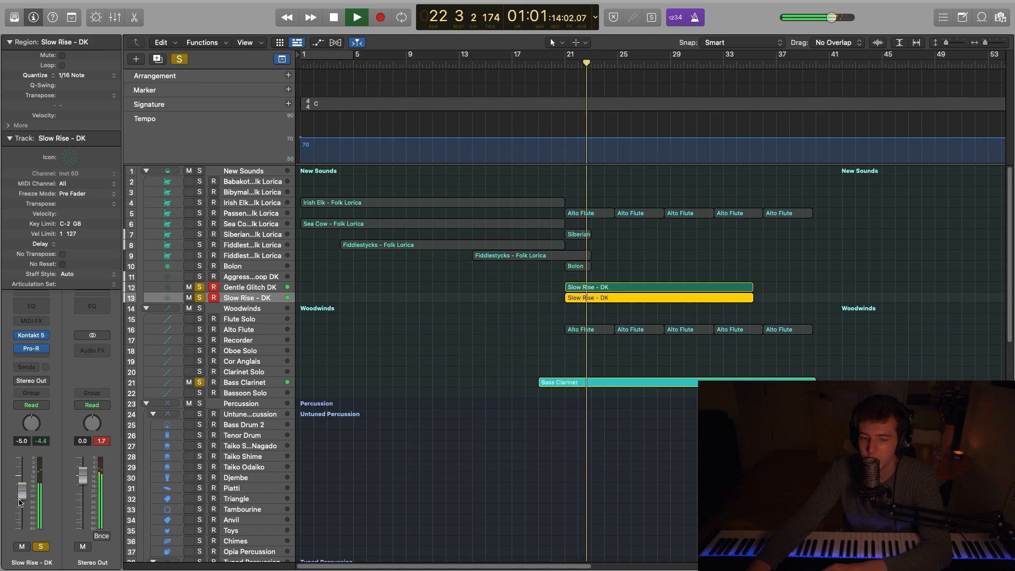
pyautogui.click(259, 288)
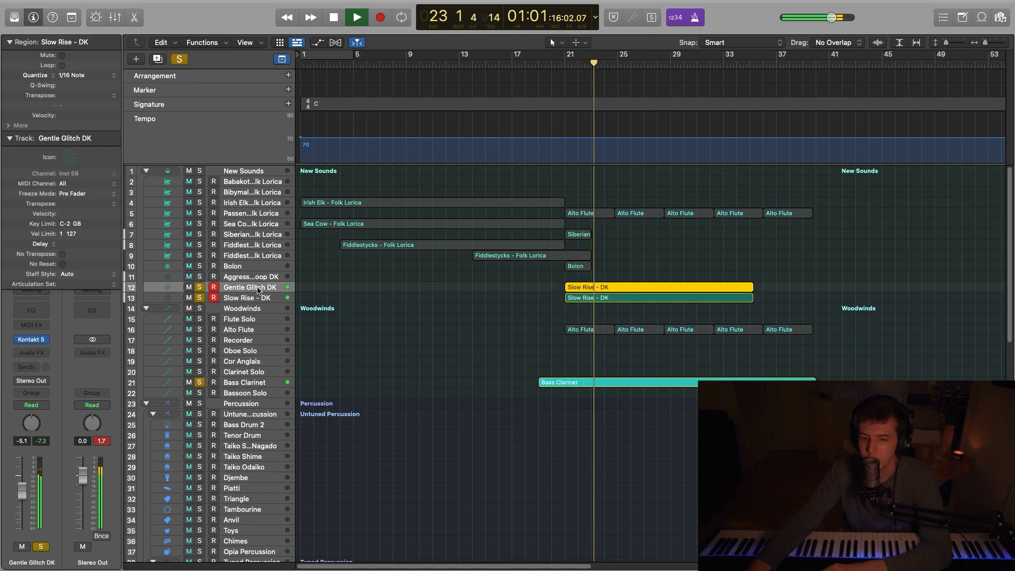
# Check the Pro-R reverb on the Slow Rise - DK track and insert Pro-R with Medium Hall 2 on the Gentle Glitch DK track.
pyautogui.click(259, 299)
pyautogui.click(31, 348)
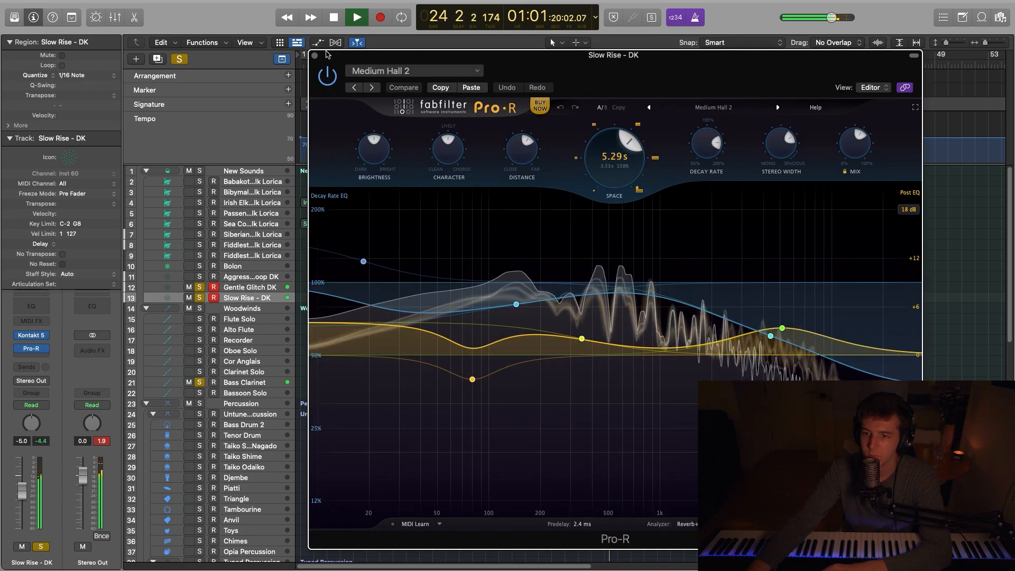
pyautogui.click(314, 55)
pyautogui.click(272, 288)
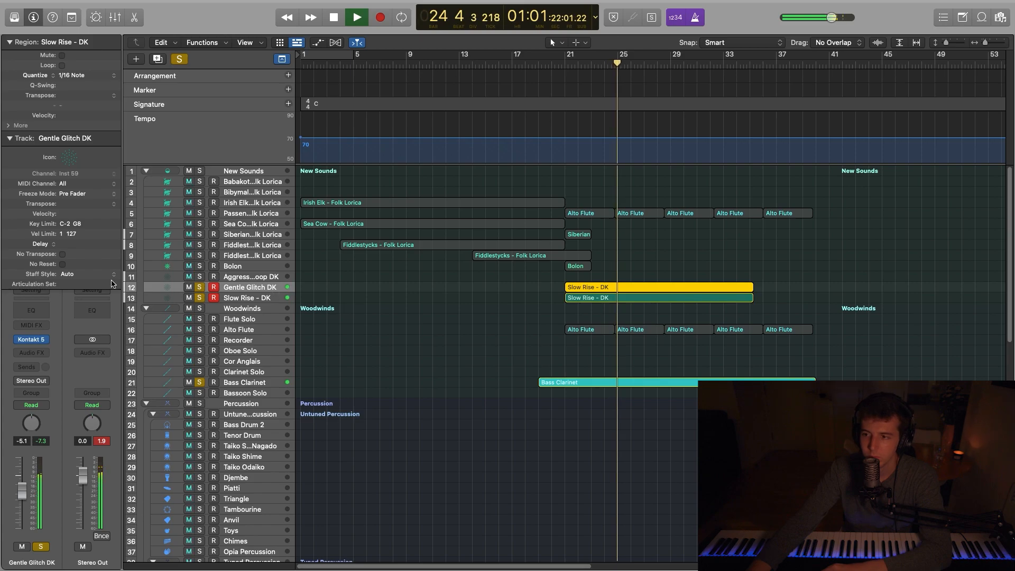
pyautogui.click(35, 342)
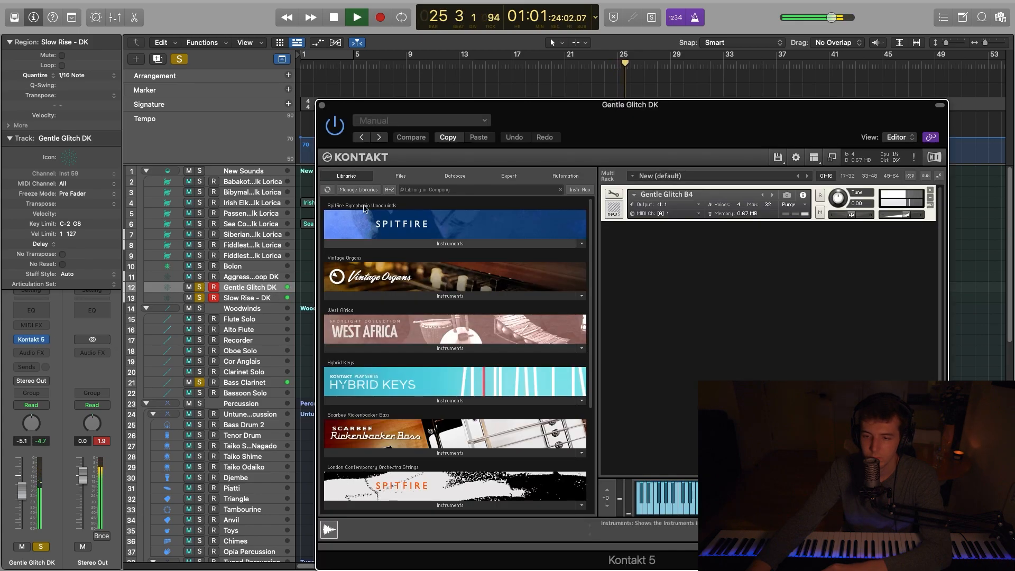
pyautogui.click(34, 341)
pyautogui.click(37, 353)
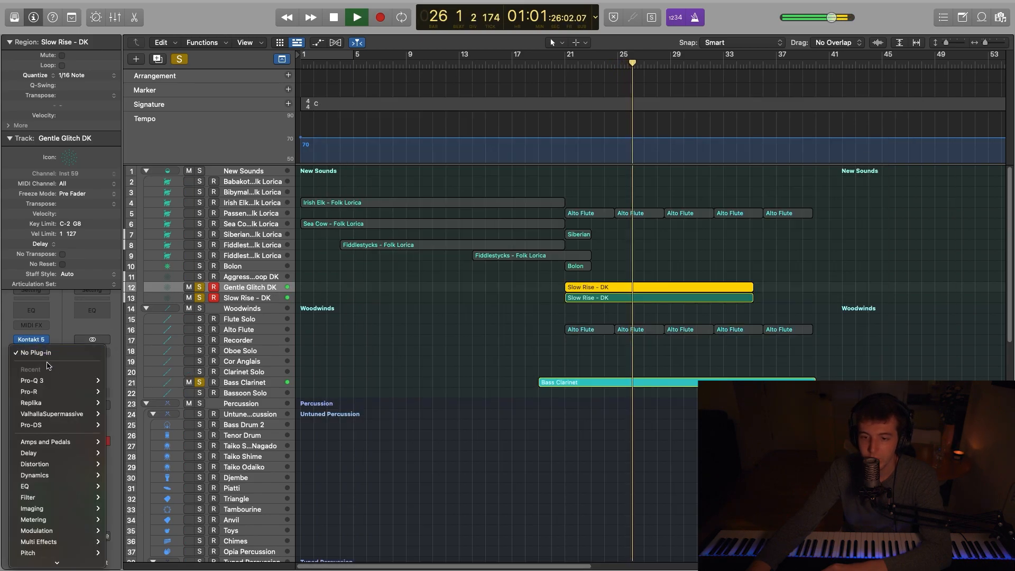
pyautogui.click(605, 189)
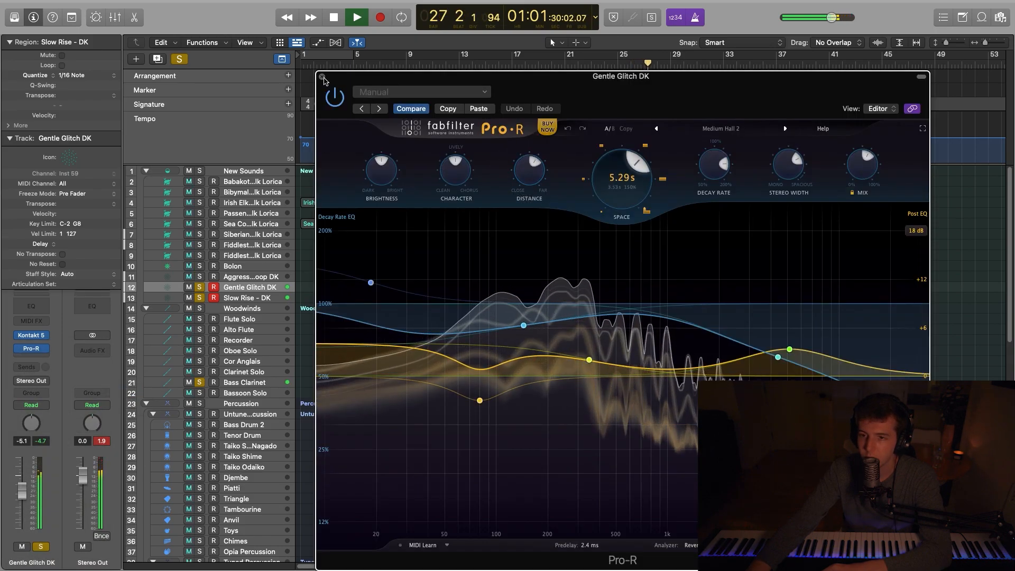
# Set the Gentle Glitch DK reverb's space to 2.71 s and mix to about 34%, and increase its distance.
pyautogui.moveTo(611, 179)
pyautogui.mouseDown()
pyautogui.moveTo(616, 204)
pyautogui.moveTo(628, 176)
pyautogui.mouseUp()
pyautogui.moveTo(849, 231); pyautogui.dragTo(850, 211)
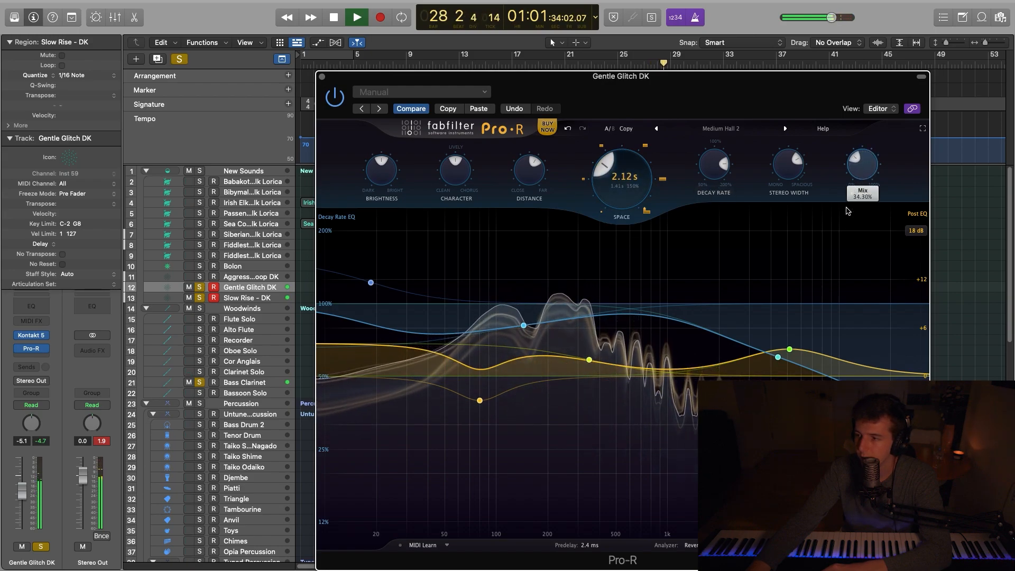
pyautogui.moveTo(617, 183); pyautogui.dragTo(614, 165)
pyautogui.moveTo(532, 168); pyautogui.dragTo(528, 132)
pyautogui.moveTo(551, 67); pyautogui.dragTo(551, 91)
# Set the Gentle Glitch DK reverb's character to about 73% and brightness to about 29%, and close the plug-in.
pyautogui.moveTo(455, 168); pyautogui.dragTo(459, 145)
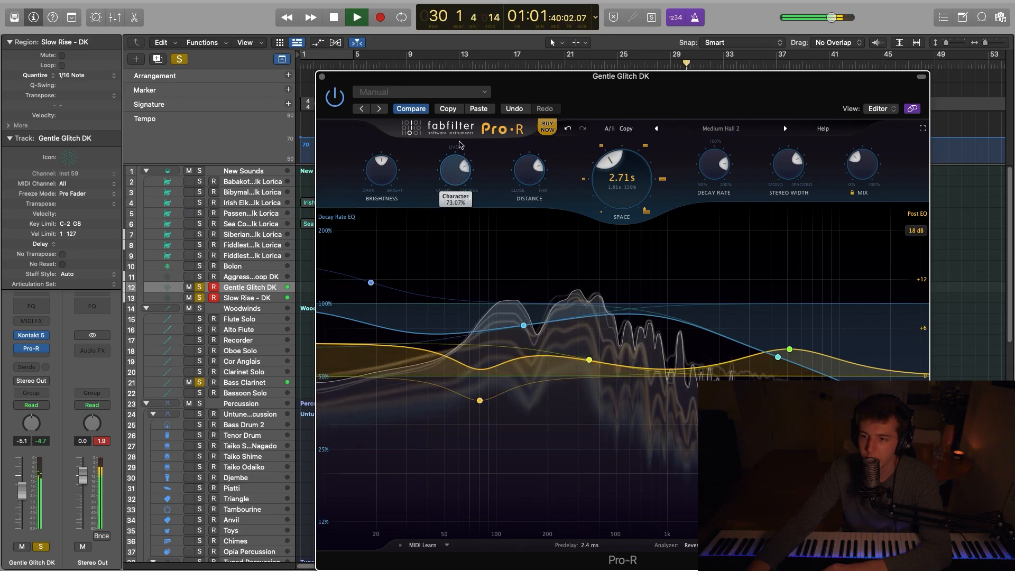
pyautogui.moveTo(385, 175)
pyautogui.moveTo(375, 196); pyautogui.dragTo(373, 203)
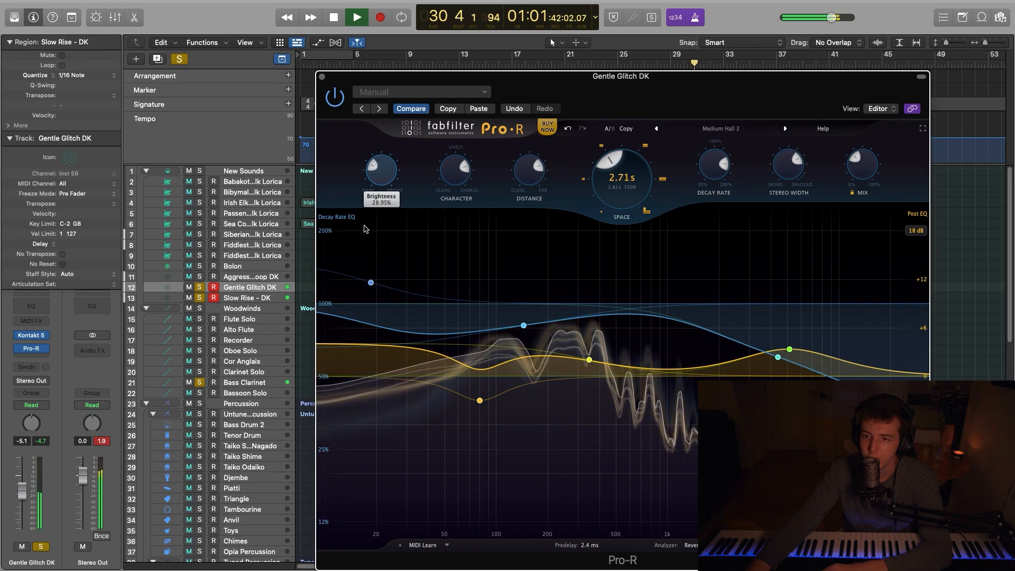
pyautogui.moveTo(645, 196)
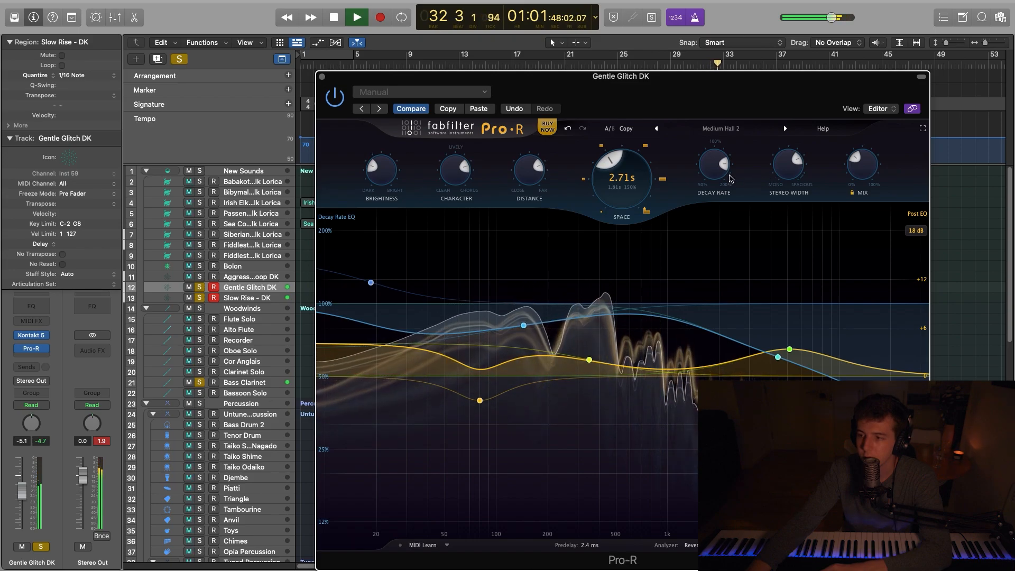
pyautogui.press('super+w')
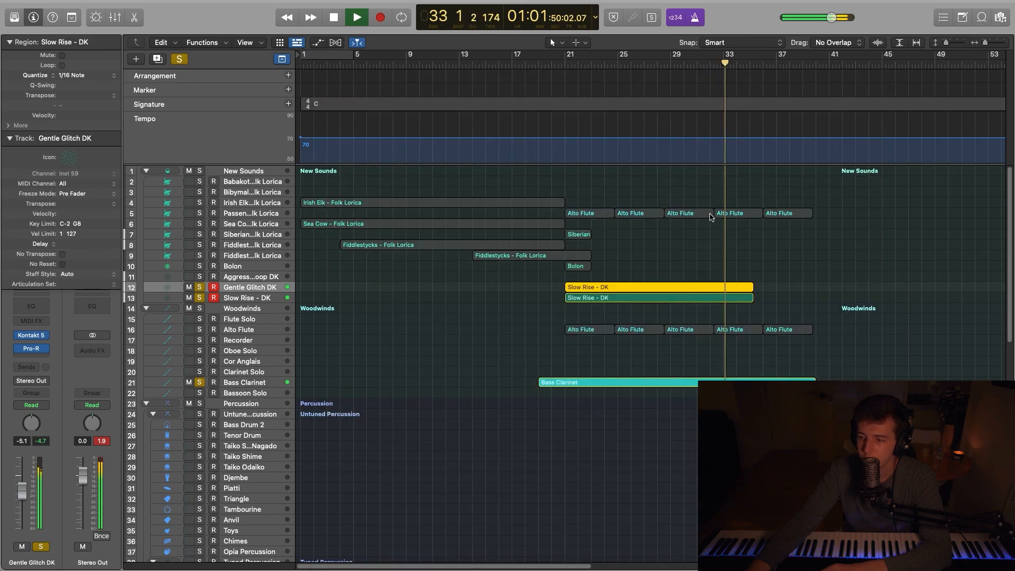
# Extend the Gentle Glitch DK track's region to bar 40, level with the Bass Clarinet region's end, and open it for note editing.
pyautogui.scroll(-1, 772, 248)
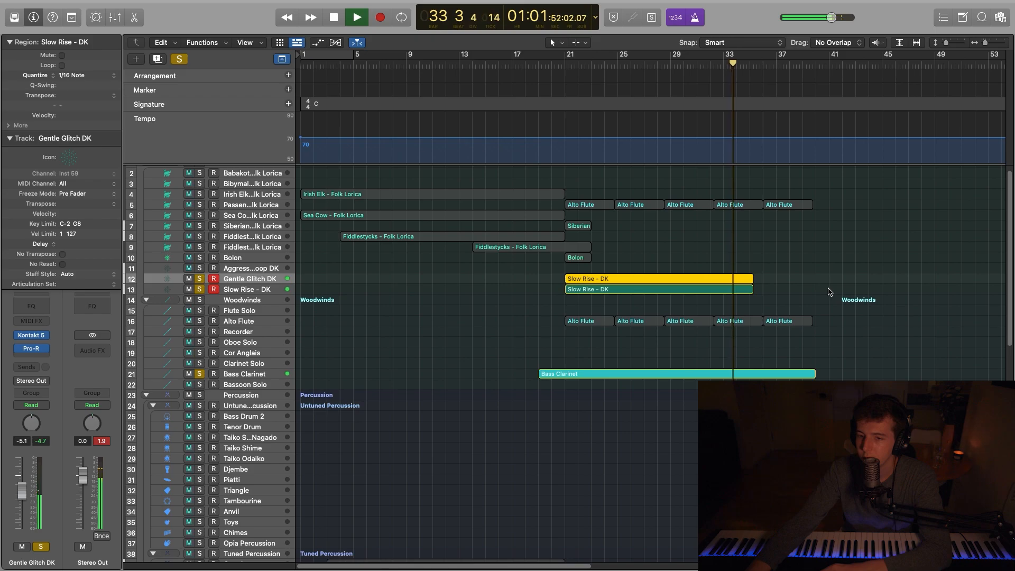
pyautogui.click(788, 284)
pyautogui.click(747, 279)
pyautogui.press('space')
pyautogui.moveTo(752, 279); pyautogui.dragTo(814, 278)
pyautogui.doubleClick(766, 280)
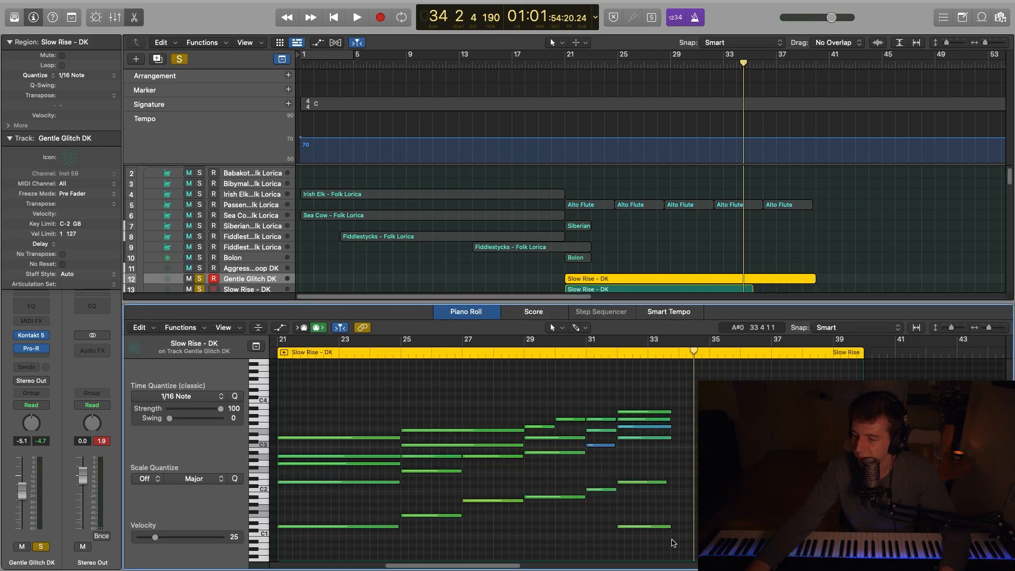
# Extend the final six-note chord to the end of the Gentle Glitch DK region and briefly play it back.
pyautogui.moveTo(673, 543); pyautogui.dragTo(614, 408)
pyautogui.moveTo(669, 426); pyautogui.dragTo(696, 427)
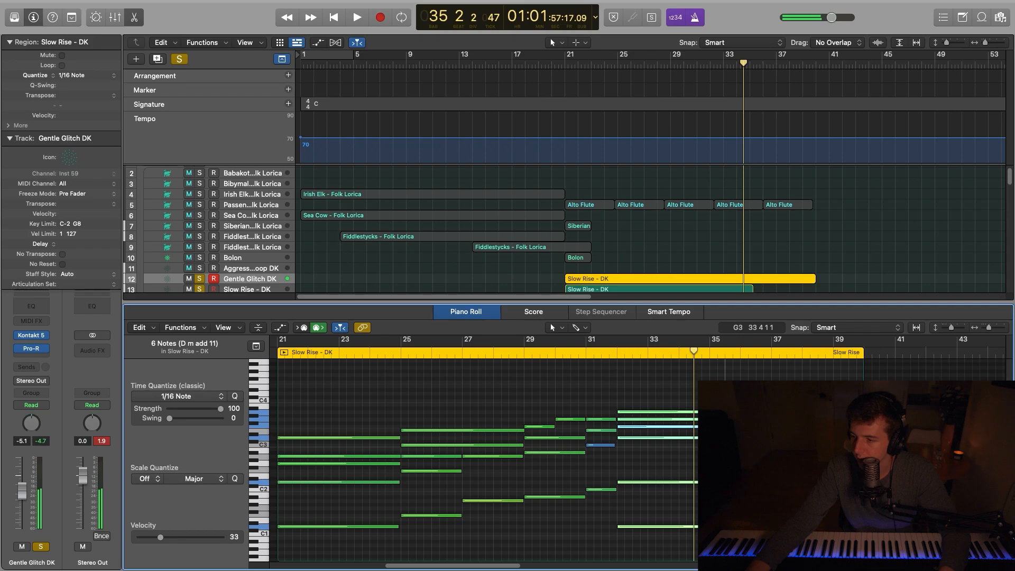
pyautogui.press('space')
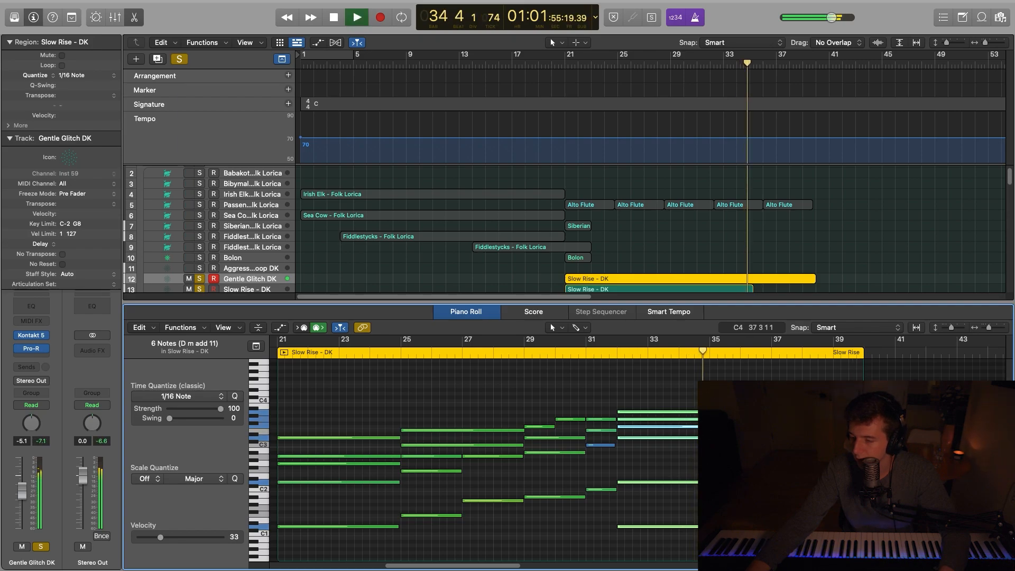
pyautogui.press('p')
pyautogui.press('space')
# Automate the Gentle Glitch DK volume to fade from -5.1 dB at bar 32 to -∞ dB at about bar 42, and play it.
pyautogui.click(796, 195)
pyautogui.press('s')
pyautogui.click(658, 278)
pyautogui.press('s')
pyautogui.click(258, 276)
pyautogui.press('a')
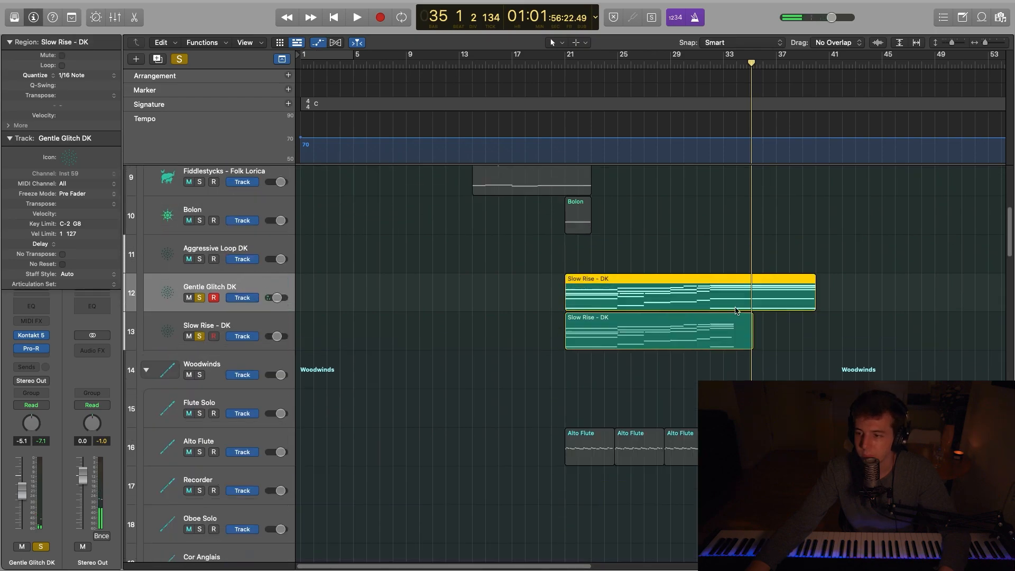
pyautogui.click(729, 300)
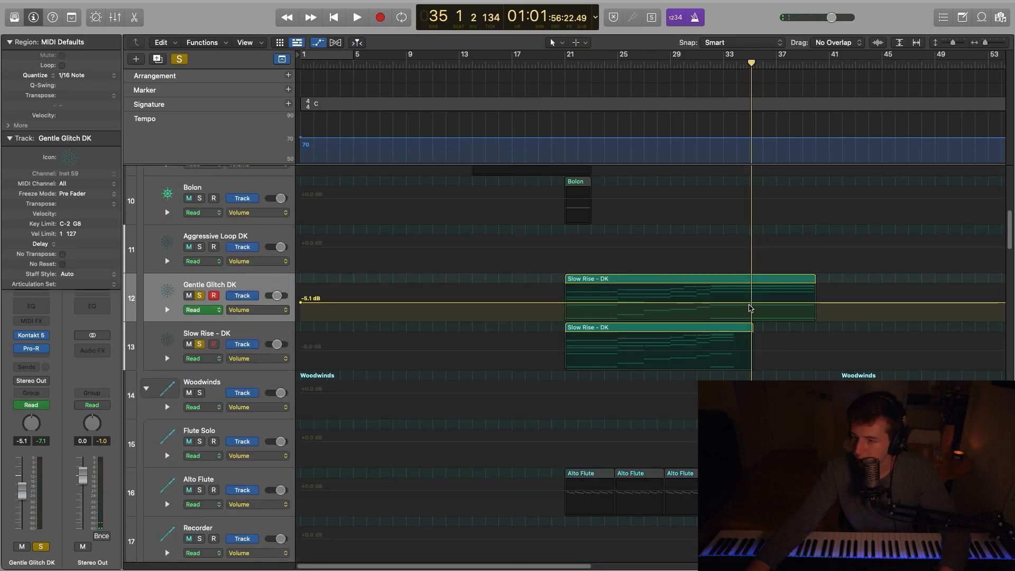
pyautogui.click(711, 303)
pyautogui.click(816, 303)
pyautogui.moveTo(816, 303); pyautogui.dragTo(839, 356)
pyautogui.press('space')
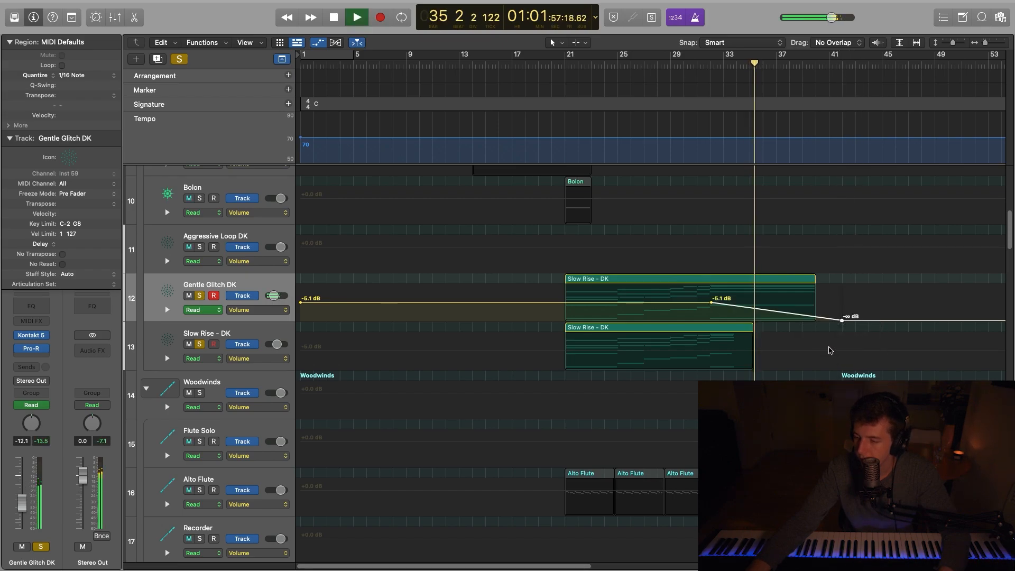
# Stop playback, unsolo the Gentle Glitch DK, Slow Rise - DK and Bass Clarinet tracks, and hide the automation.
pyautogui.press('space')
pyautogui.click(200, 296)
pyautogui.click(200, 344)
pyautogui.press('s')
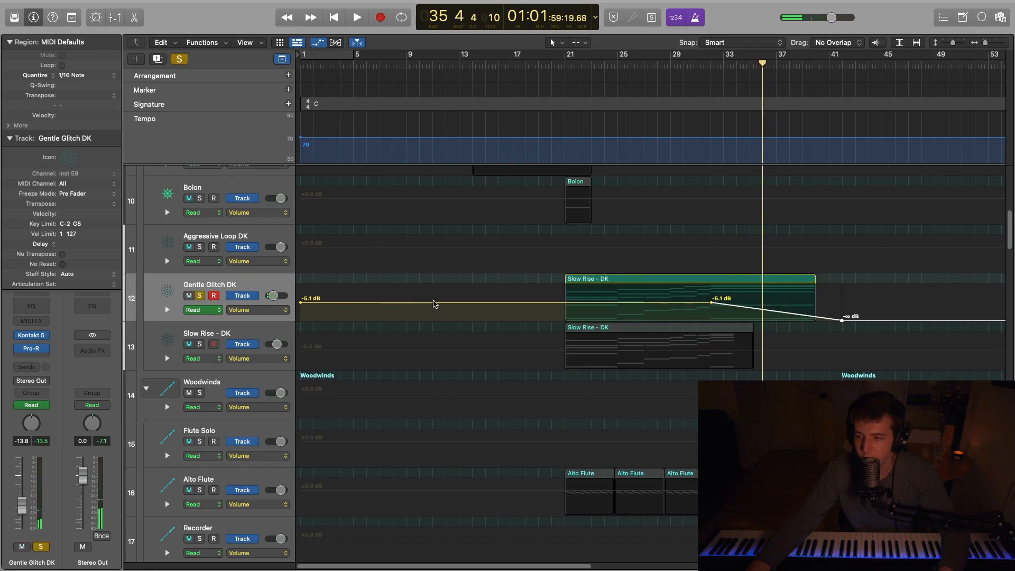
pyautogui.press('s')
pyautogui.press('a')
pyautogui.click(199, 374)
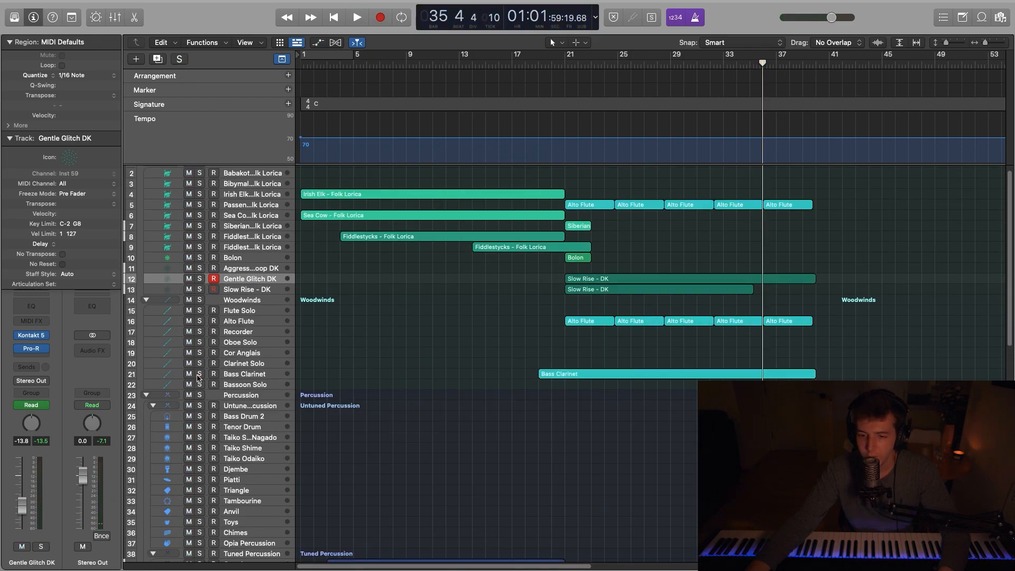
# Look over the full arrangement, play all tracks from bar 21, and select the Bolon track.
pyautogui.scroll(1, 510, 352)
pyautogui.scroll(-10, 512, 345)
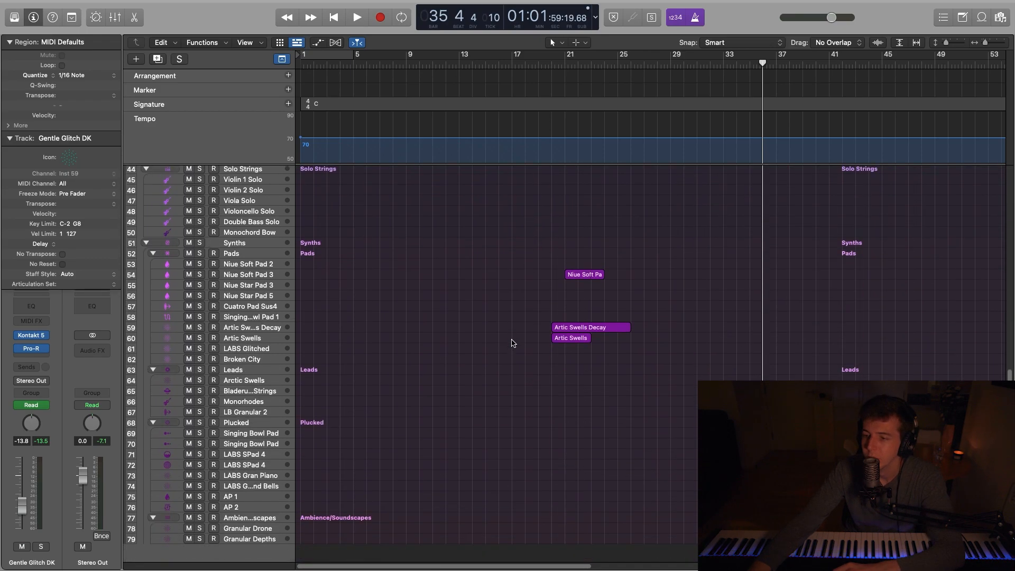
pyautogui.scroll(12, 514, 344)
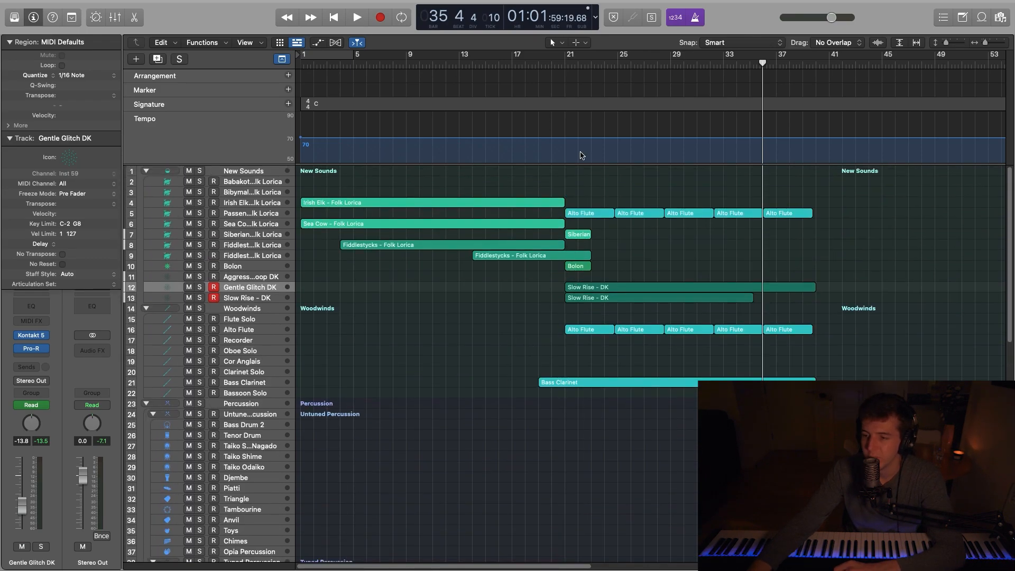
pyautogui.click(564, 64)
pyautogui.press('space')
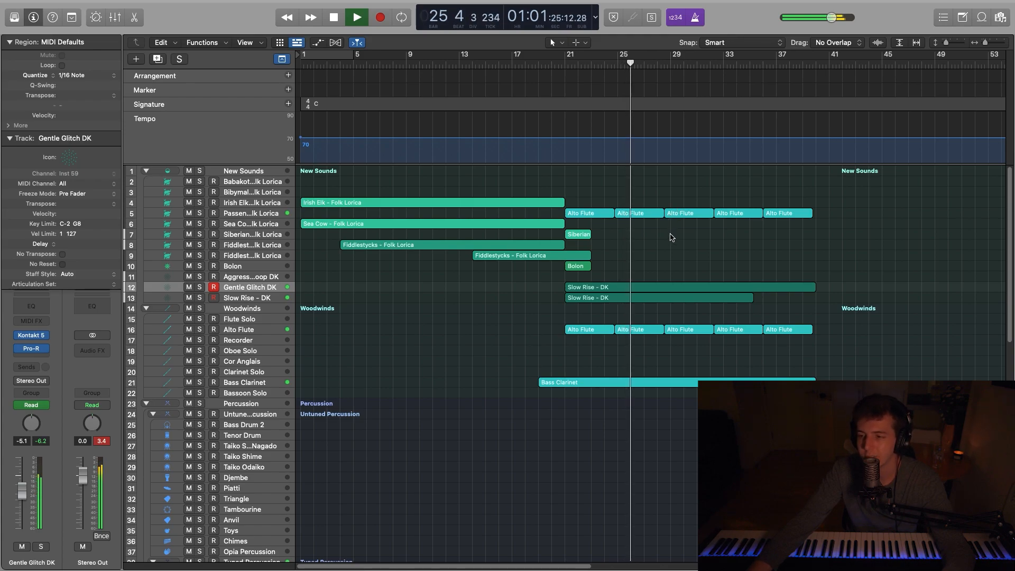
pyautogui.press('space')
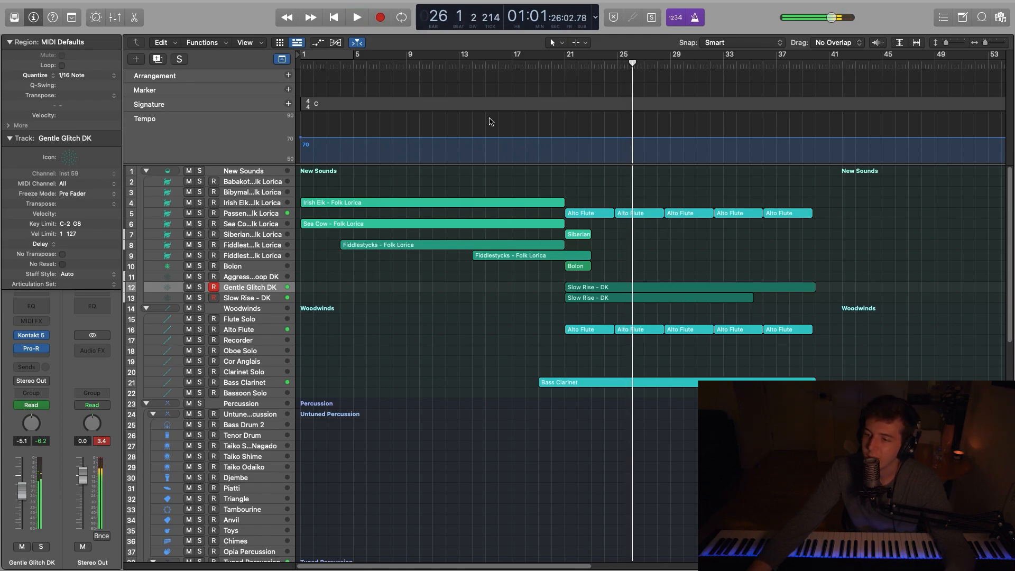
pyautogui.click(285, 268)
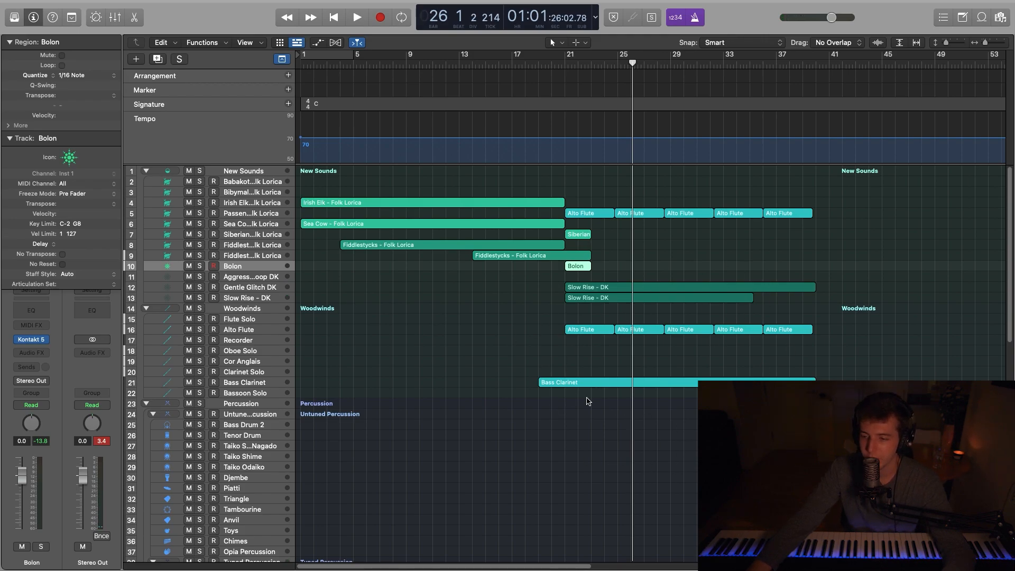
# Audition the two Fiddlestycks - Folk Lorica tracks as possible additional layers for the 4/4 section.
pyautogui.scroll(-10, 503, 403)
pyautogui.scroll(10, 601, 408)
pyautogui.scroll(1, 608, 407)
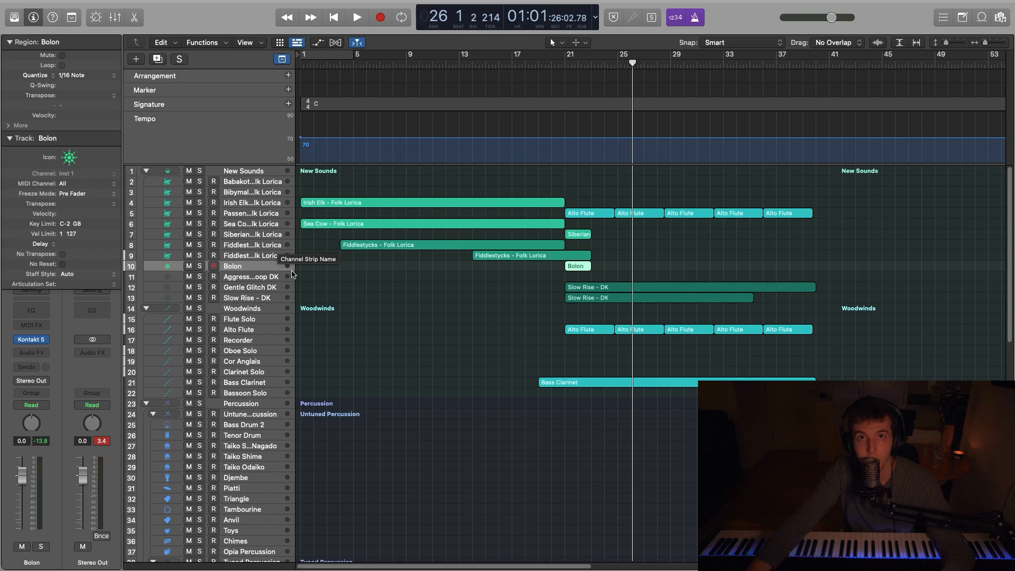
pyautogui.click(262, 247)
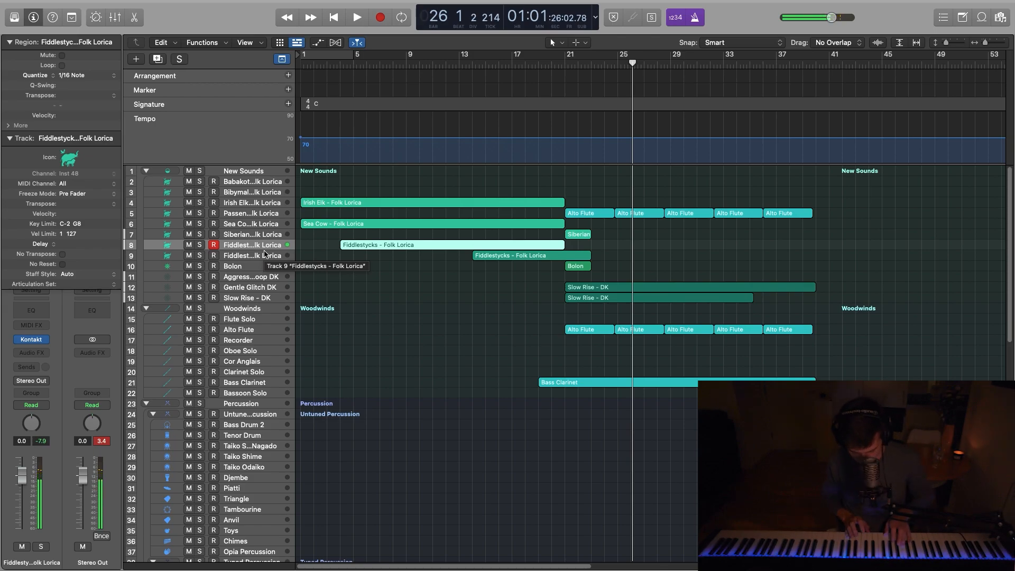
pyautogui.rightClick(265, 255)
pyautogui.click(323, 280)
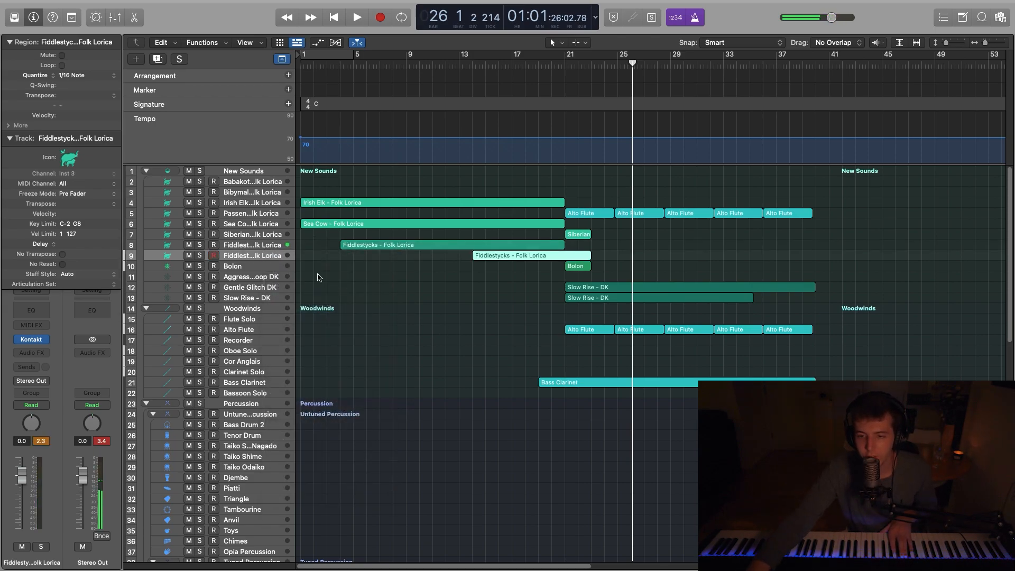
pyautogui.click(270, 246)
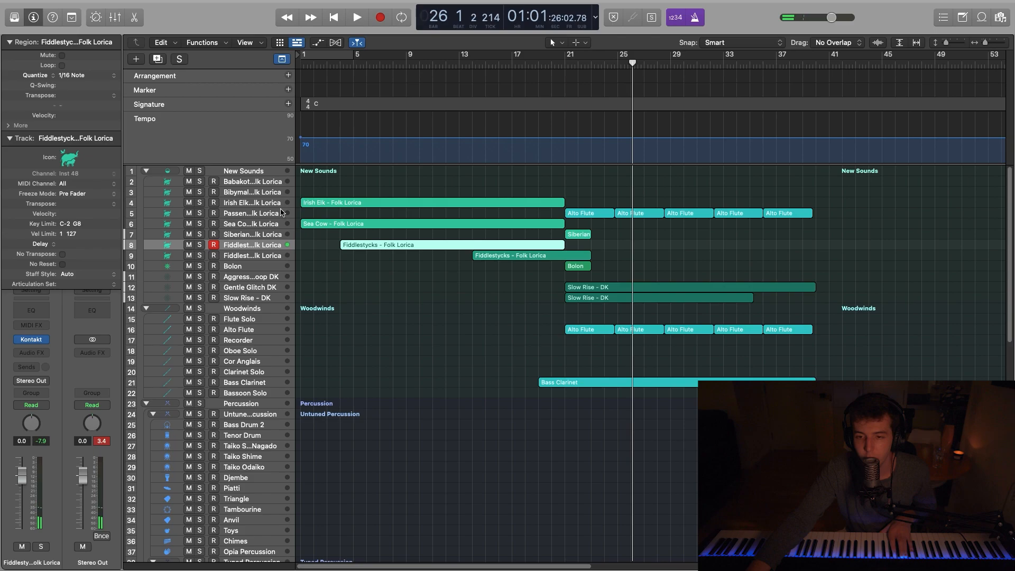
# Record a chord part on the Irish Elk - Folk Lorica track from bar 21 to about bar 33.
pyautogui.click(566, 62)
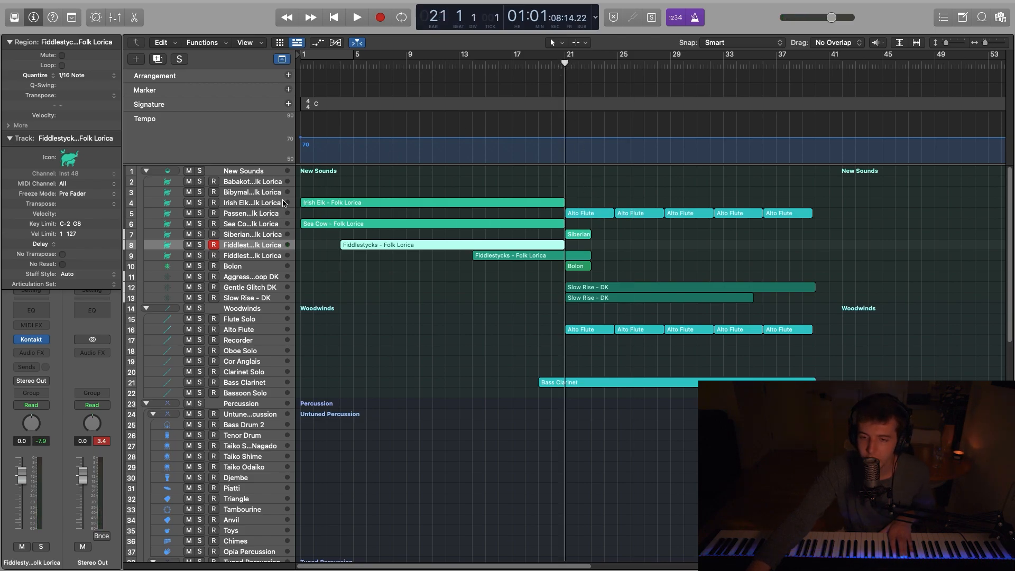
pyautogui.click(284, 203)
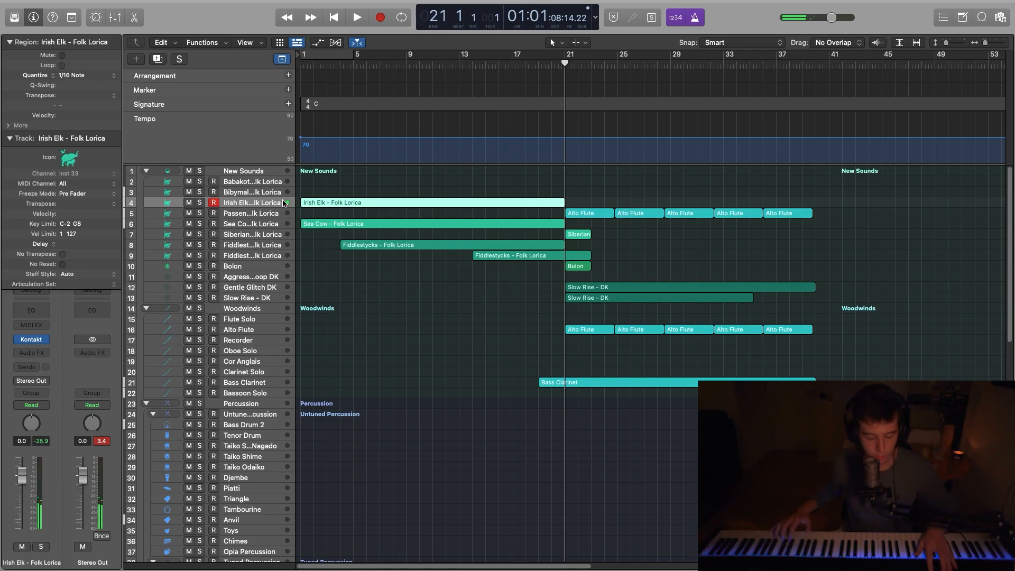
pyautogui.press('r')
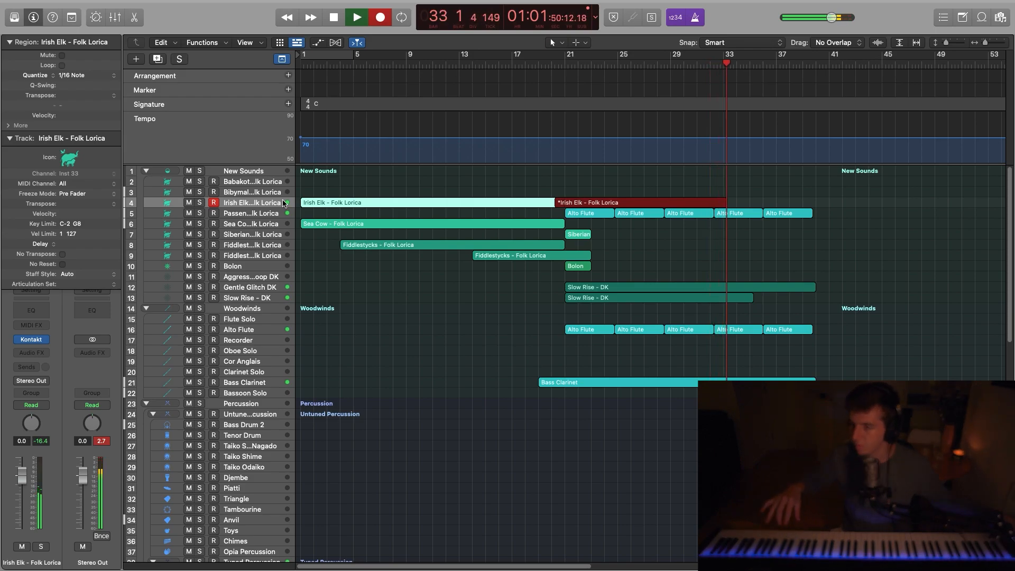
pyautogui.press('space')
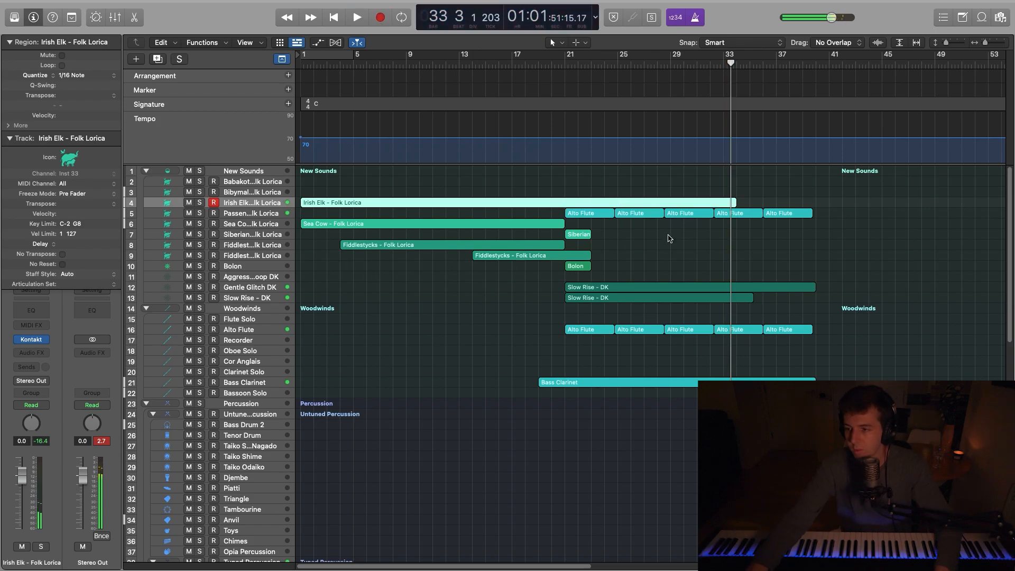
# In the Irish Elk region, shorten the four-note chord at bar 21 to two bars, fill bars 23–25 with a five-note chord, and play it.
pyautogui.doubleClick(706, 203)
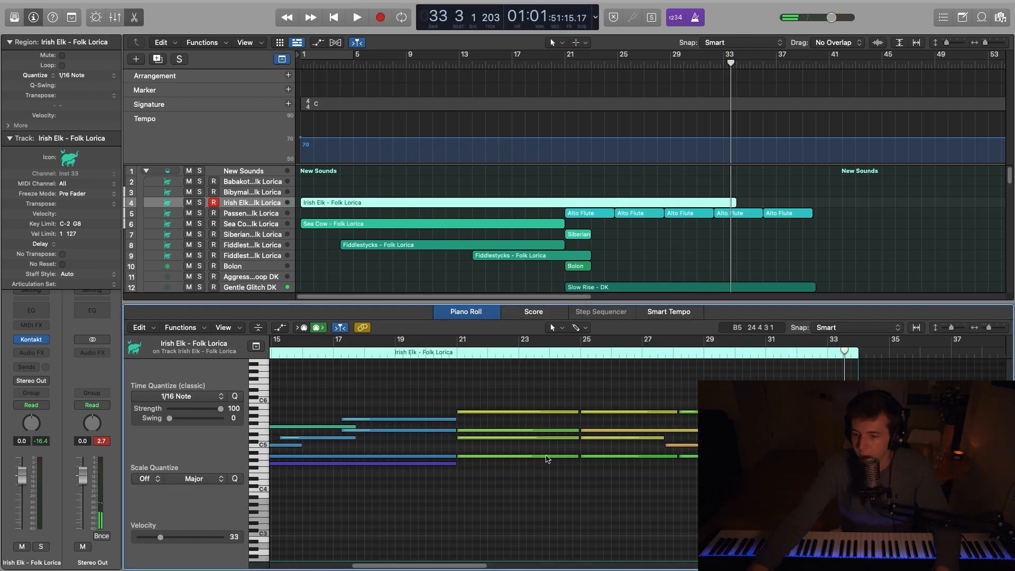
pyautogui.hscroll(-5, 568, 455)
pyautogui.hscroll(1, 572, 485)
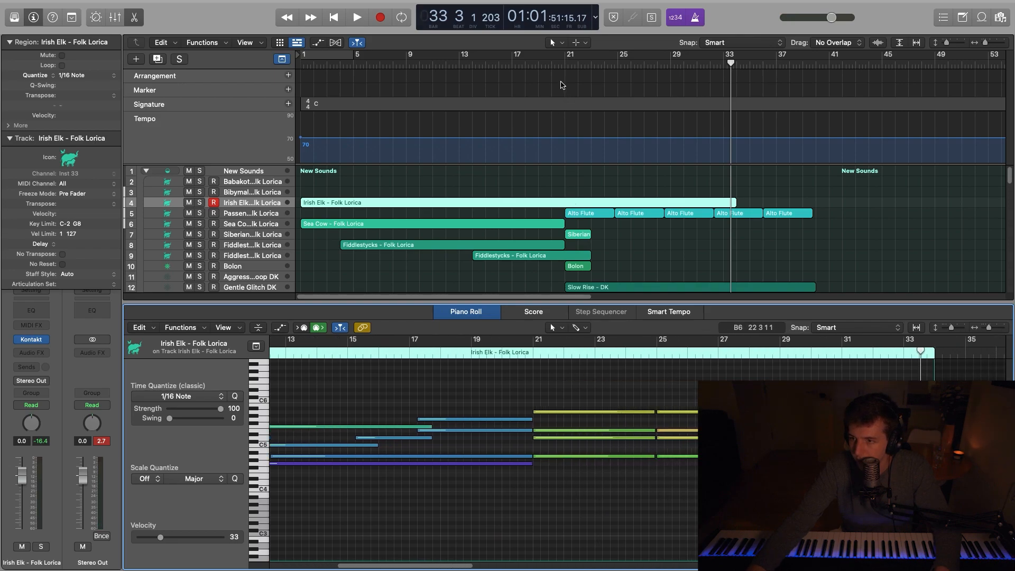
pyautogui.click(565, 56)
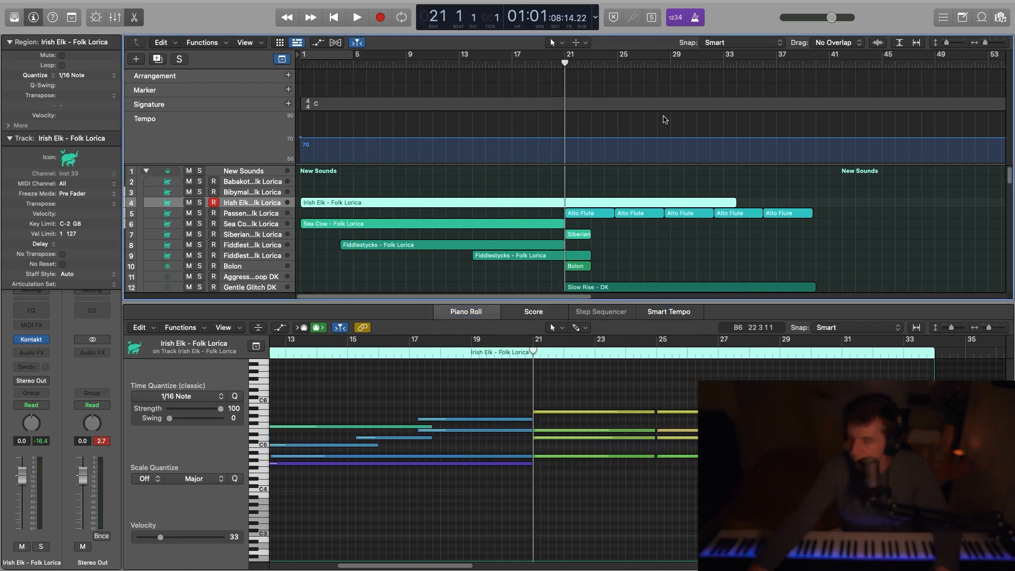
pyautogui.moveTo(665, 61)
pyautogui.mouseDown()
pyautogui.moveTo(694, 61)
pyautogui.moveTo(654, 63)
pyautogui.mouseUp()
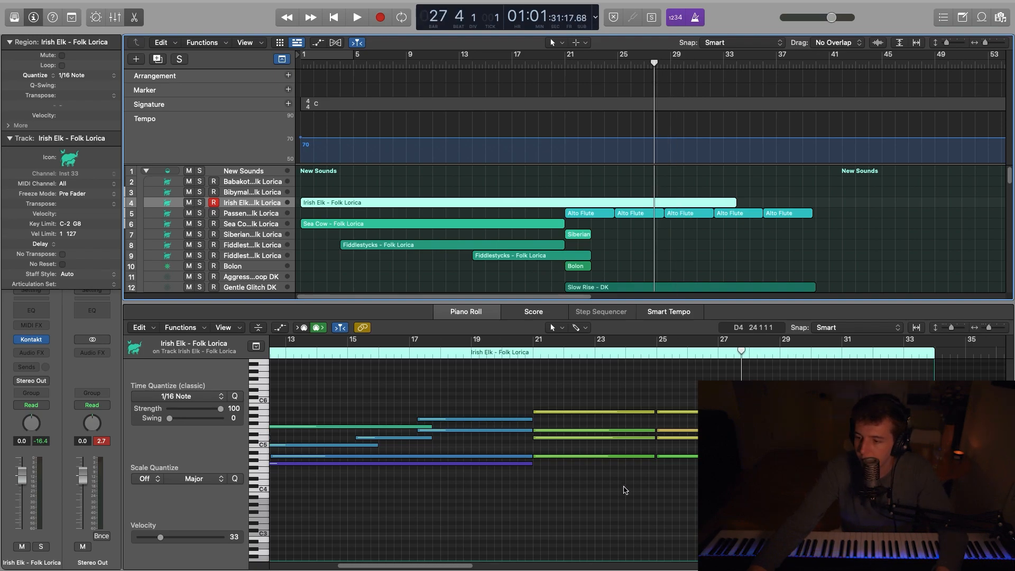
pyautogui.moveTo(625, 486); pyautogui.dragTo(604, 365)
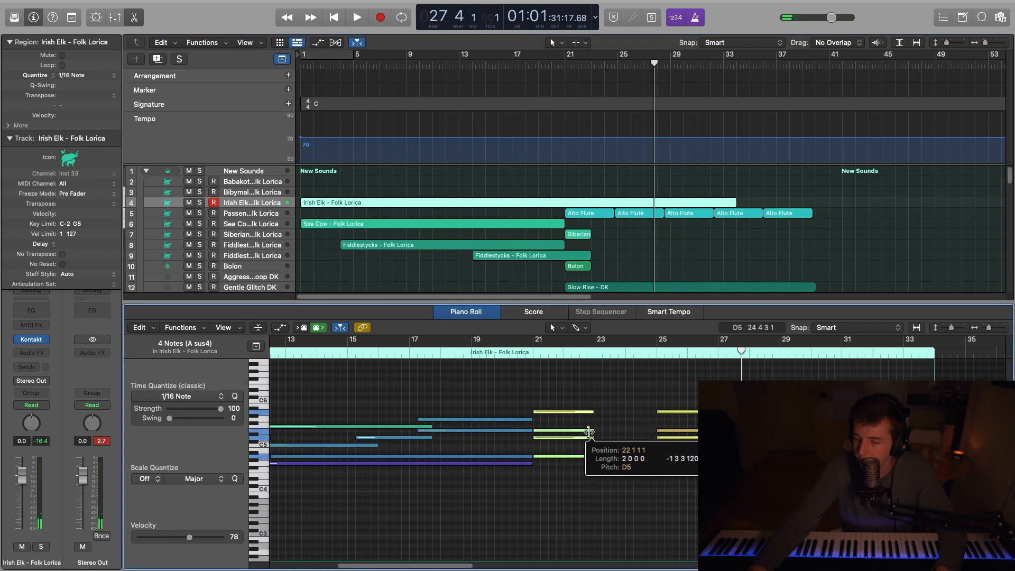
pyautogui.moveTo(570, 415); pyautogui.dragTo(611, 423)
pyautogui.moveTo(607, 458); pyautogui.dragTo(605, 426)
pyautogui.click(652, 353)
pyautogui.press('space')
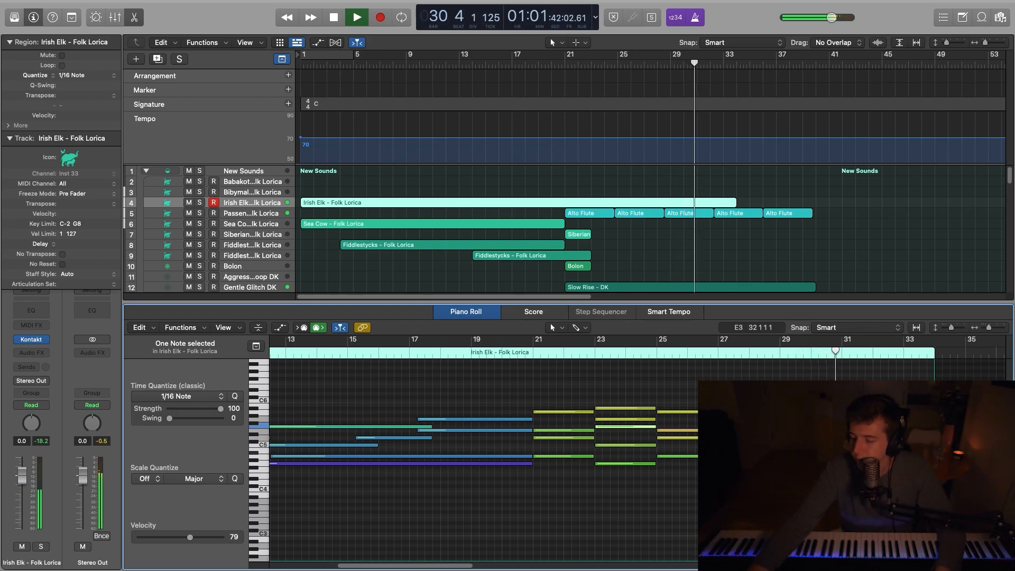
# Stop playback, trim the overlapping Irish Elk bar-31 notes to end at bar 32, and place G5, A4 and D4 notes starting at bar 32.
pyautogui.hscroll(8, 870, 462)
pyautogui.moveTo(951, 328); pyautogui.dragTo(957, 327)
pyautogui.scroll(3, 637, 411)
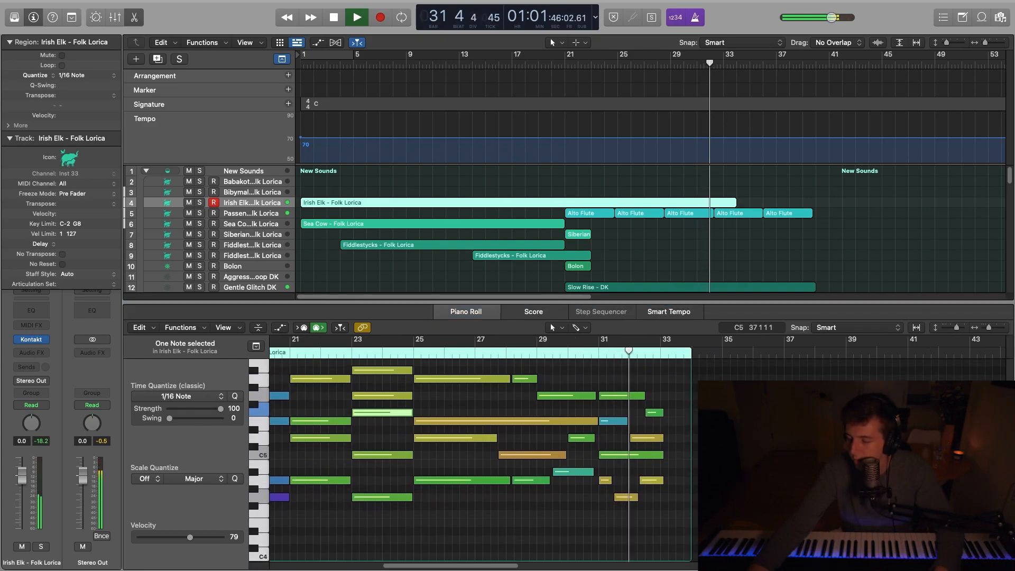
pyautogui.press('space')
pyautogui.moveTo(645, 396); pyautogui.dragTo(659, 396)
pyautogui.moveTo(655, 413); pyautogui.dragTo(654, 379)
pyautogui.click(651, 438)
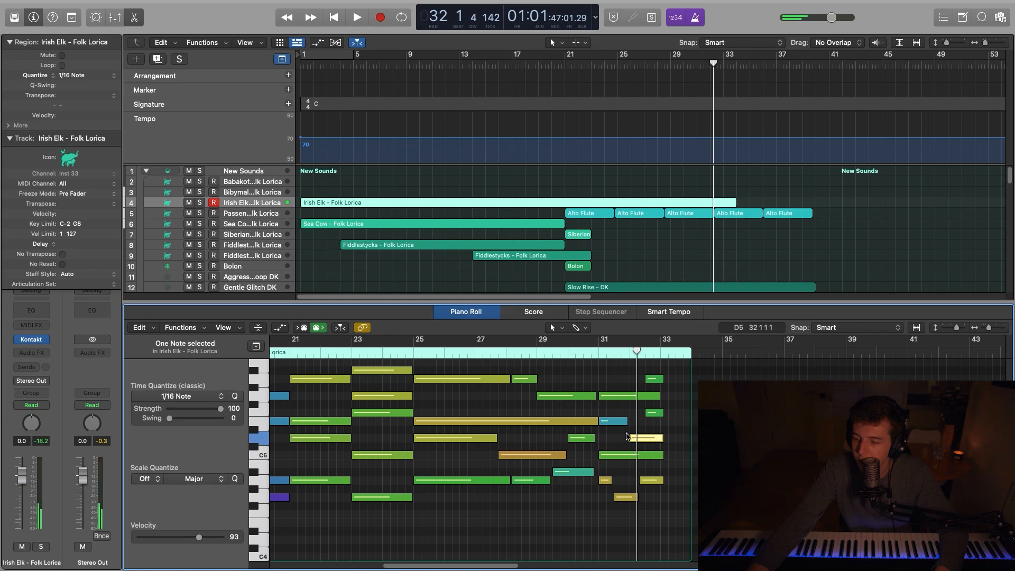
pyautogui.click(626, 421)
pyautogui.click(640, 438)
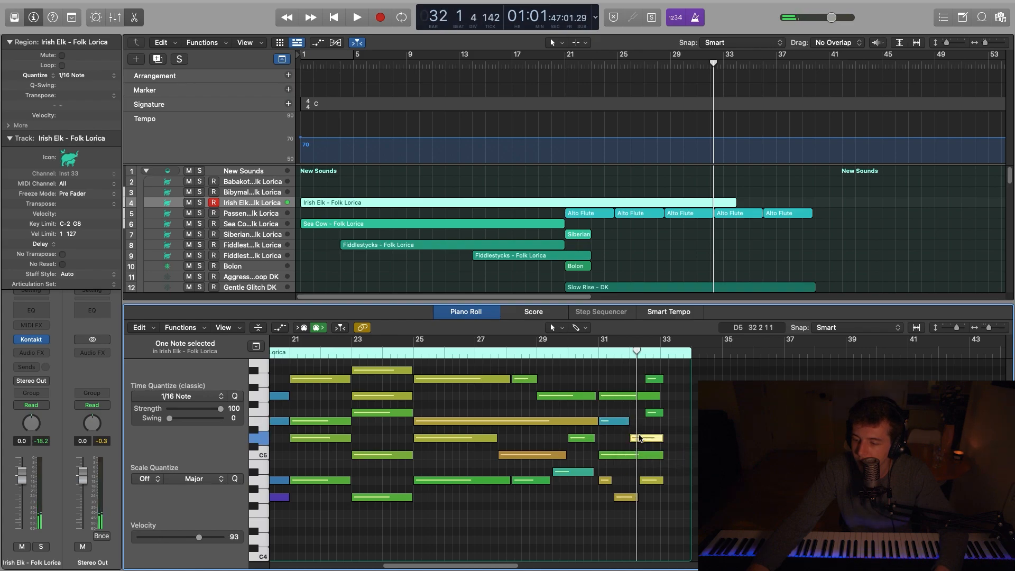
pyautogui.moveTo(638, 455); pyautogui.dragTo(661, 543)
pyautogui.click(662, 417)
pyautogui.moveTo(658, 396)
pyautogui.mouseDown()
pyautogui.moveTo(629, 398)
pyautogui.moveTo(653, 400)
pyautogui.mouseUp()
pyautogui.moveTo(654, 481); pyautogui.dragTo(815, 485)
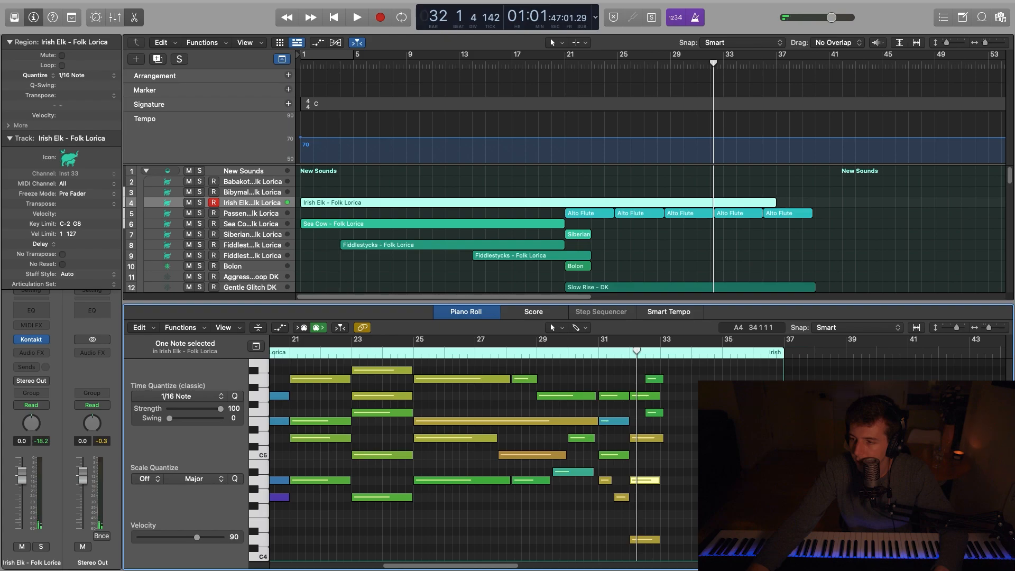
# Align the final six-note Irish Elk chord to start at bar 32 and extend it to about the end of bar 36.
pyautogui.moveTo(675, 549); pyautogui.dragTo(649, 369)
pyautogui.click(684, 427)
pyautogui.moveTo(655, 413); pyautogui.dragTo(640, 414)
pyautogui.moveTo(656, 379); pyautogui.dragTo(642, 380)
pyautogui.click(650, 418)
pyautogui.moveTo(646, 414); pyautogui.dragTo(657, 414)
pyautogui.moveTo(645, 380); pyautogui.dragTo(656, 380)
pyautogui.moveTo(673, 552); pyautogui.dragTo(654, 355)
pyautogui.moveTo(656, 492); pyautogui.dragTo(725, 492)
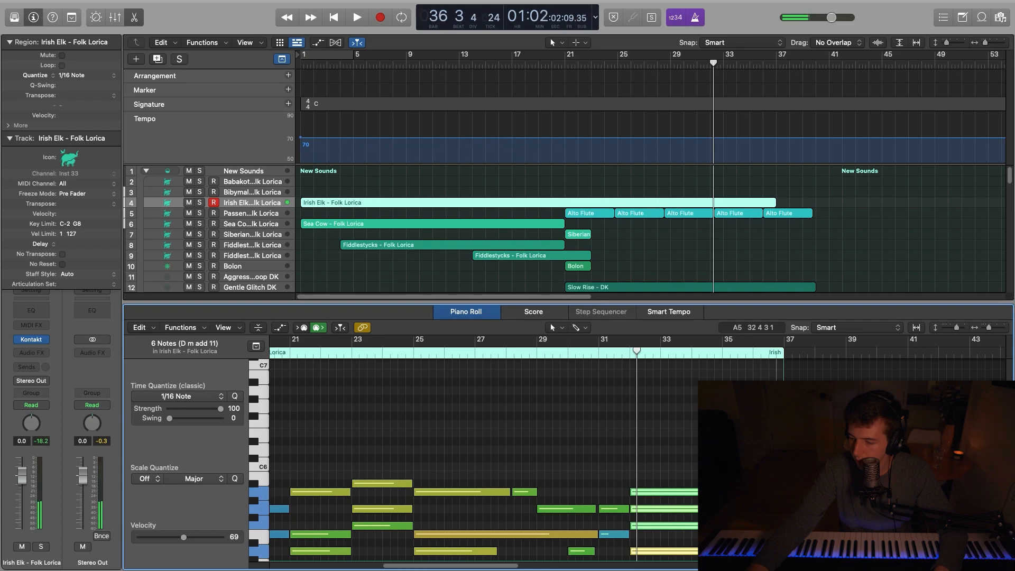
# Play the revised Irish Elk ending with the other tracks from bar 32, closing the Piano Roll.
pyautogui.press('space')
pyautogui.press('e')
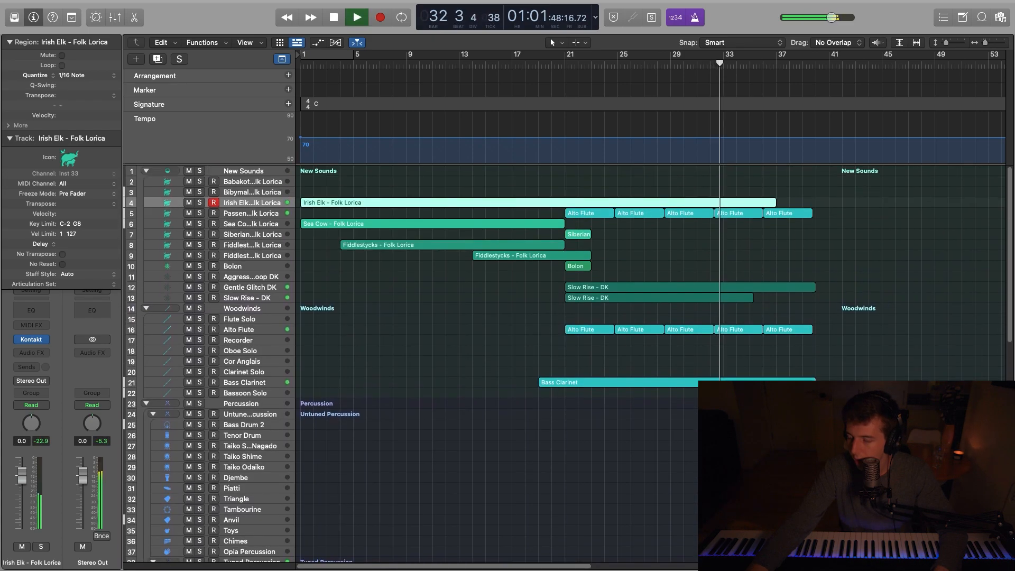
pyautogui.scroll(-1, 472, 265)
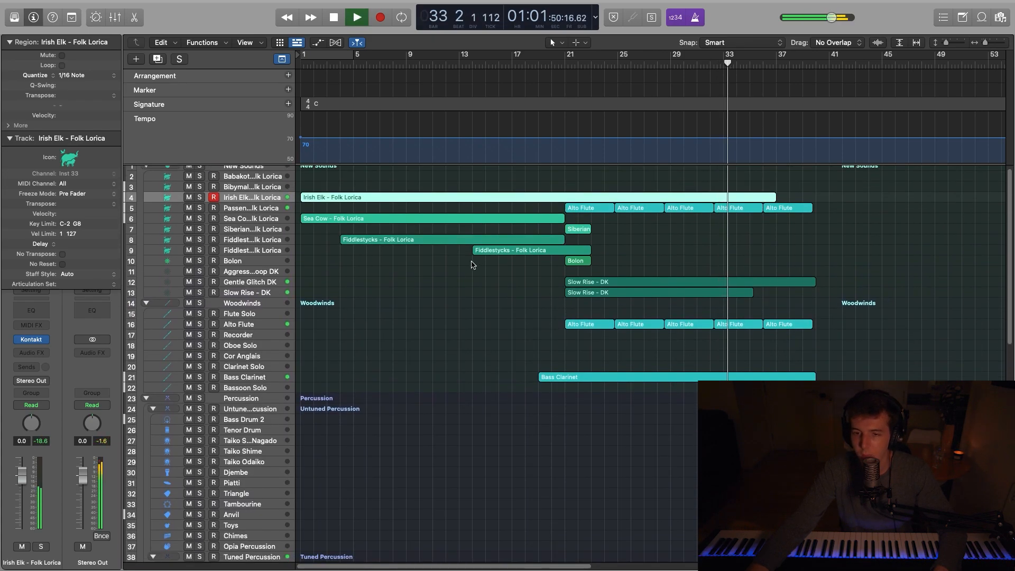
pyautogui.press('space')
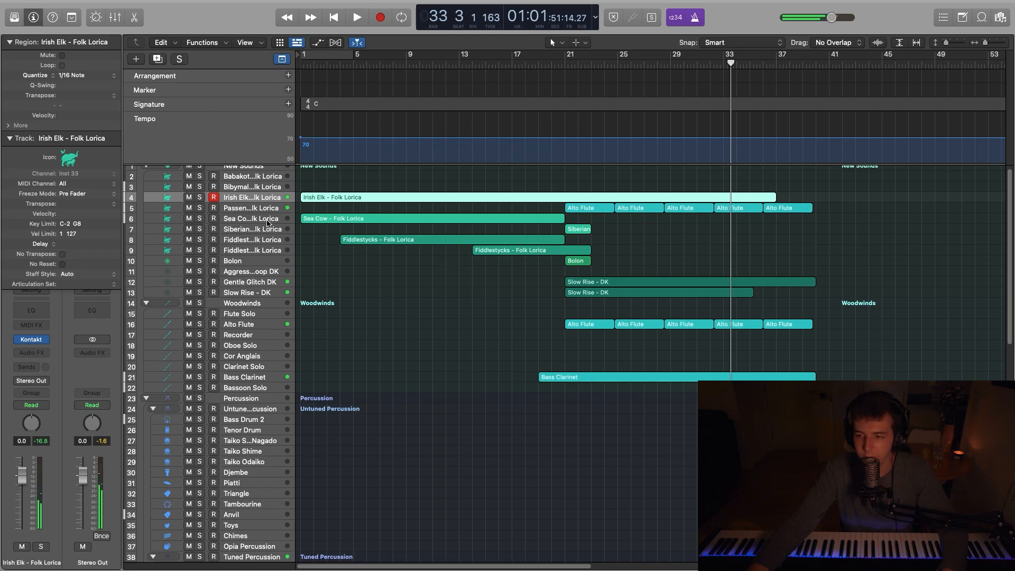
# Record a new part on the Bibymalagasy - Folk Lorica track from bar 21 to about bar 40.
pyautogui.click(270, 188)
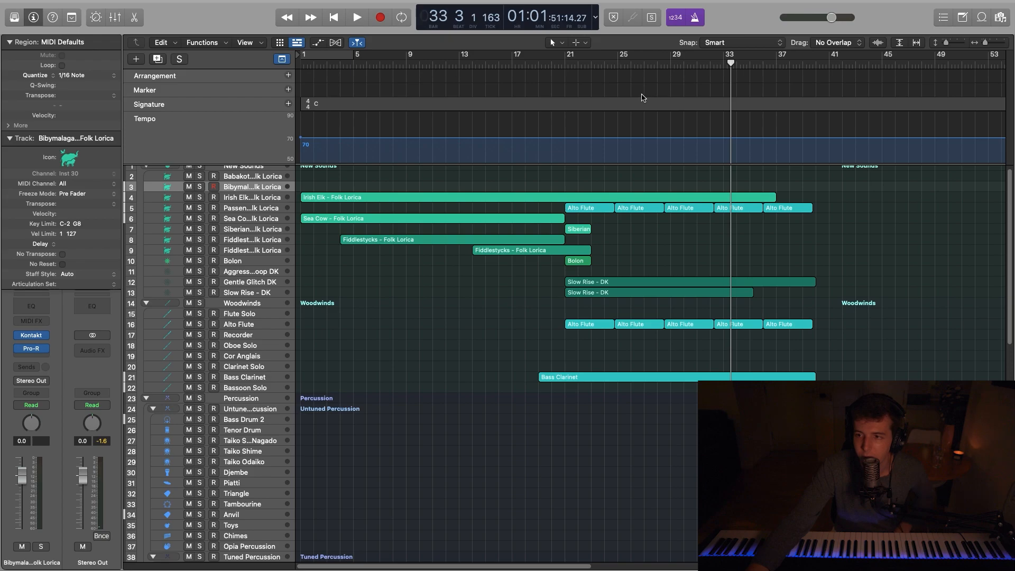
pyautogui.click(562, 64)
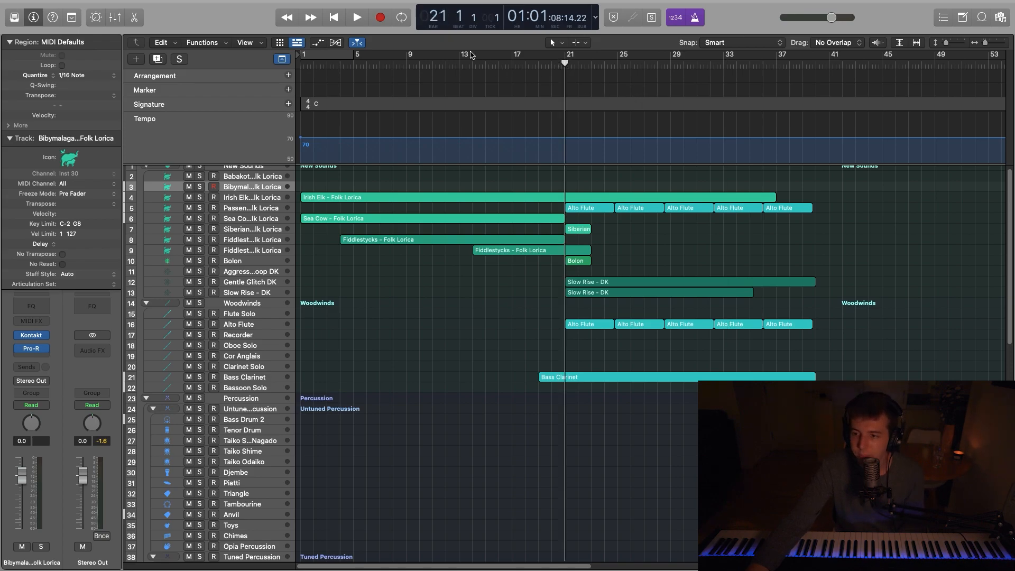
pyautogui.click(378, 18)
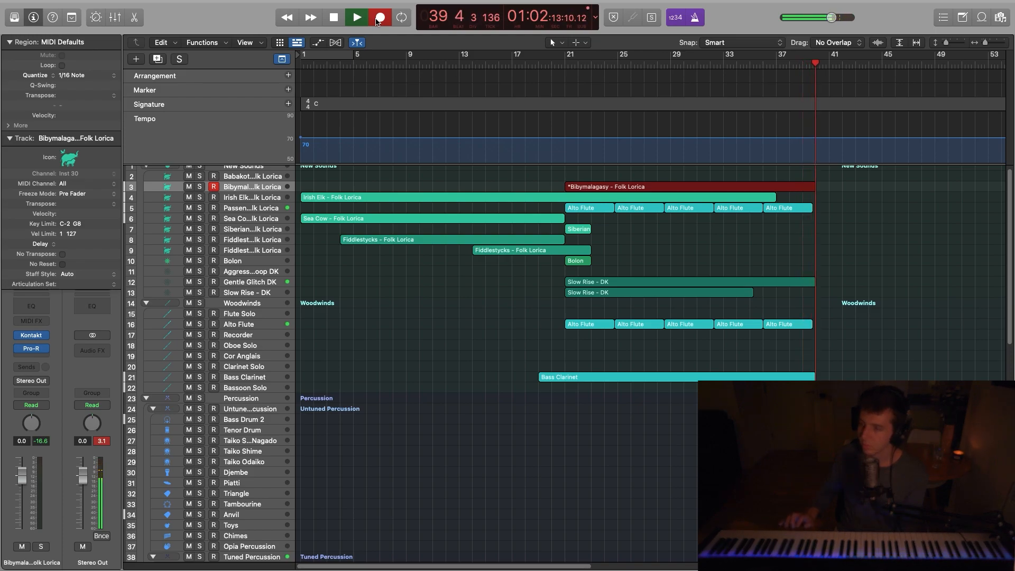
pyautogui.press('space')
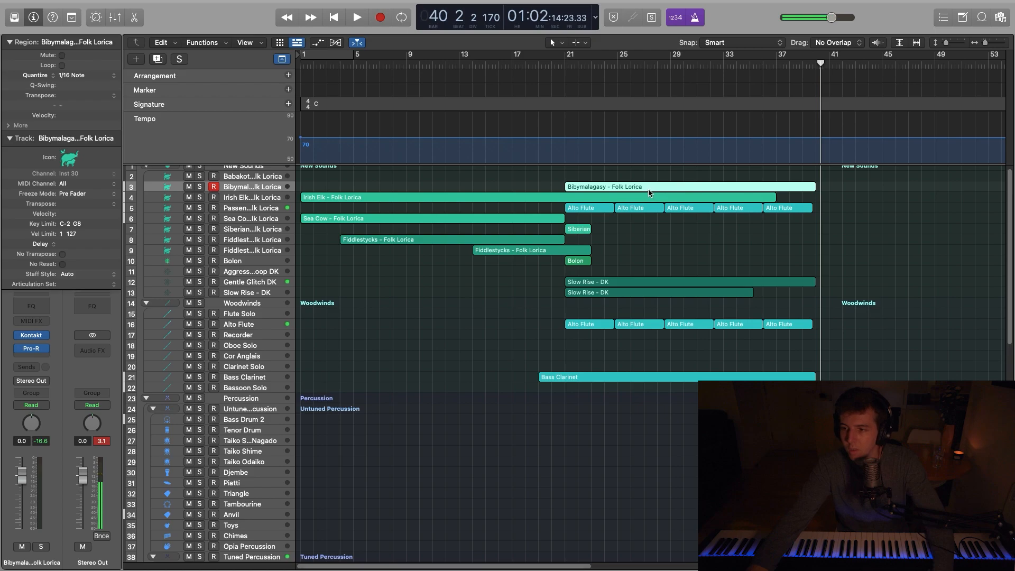
# Open the recorded Bibymalagasy region for note editing and pick out its notes between bars 31 and 34, ending on the A4 note.
pyautogui.doubleClick(586, 187)
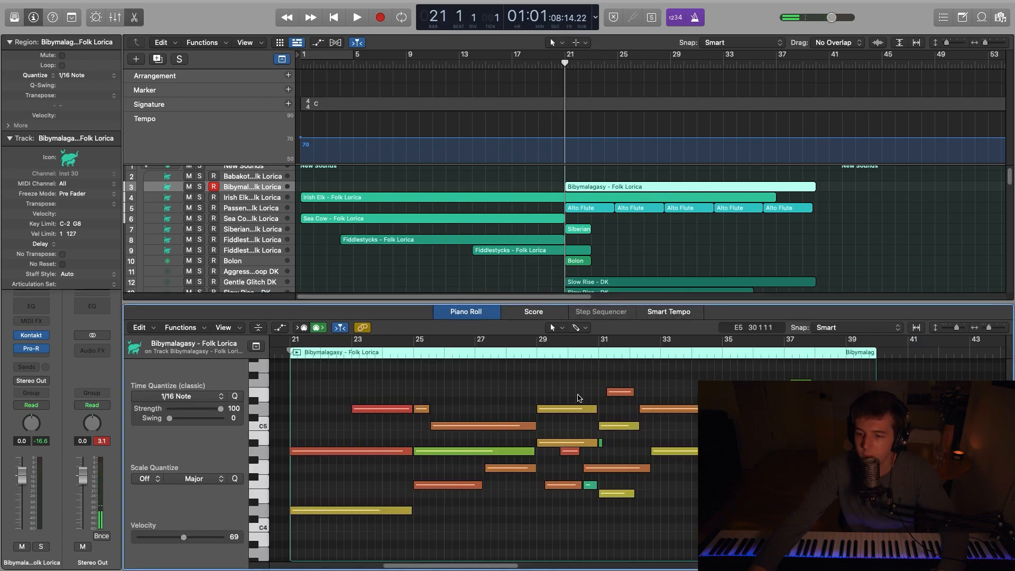
pyautogui.click(624, 392)
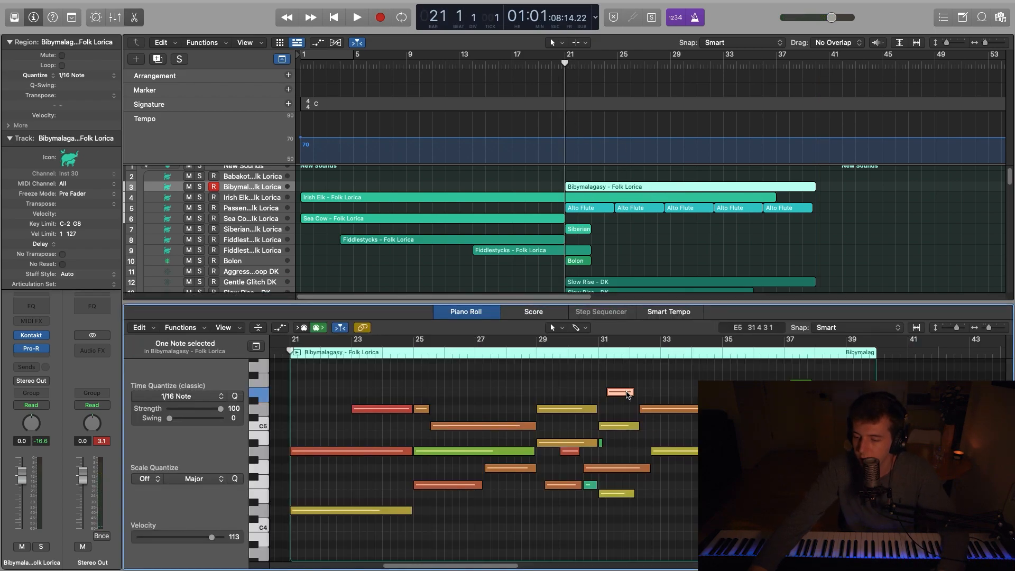
pyautogui.click(672, 410)
pyautogui.click(731, 452)
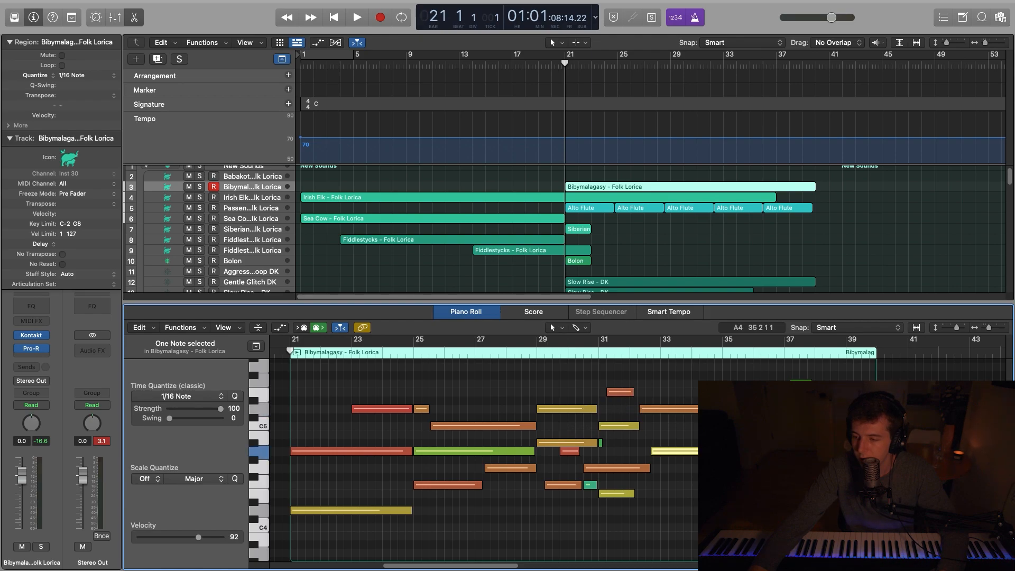
pyautogui.hotkey('shift', 'space')
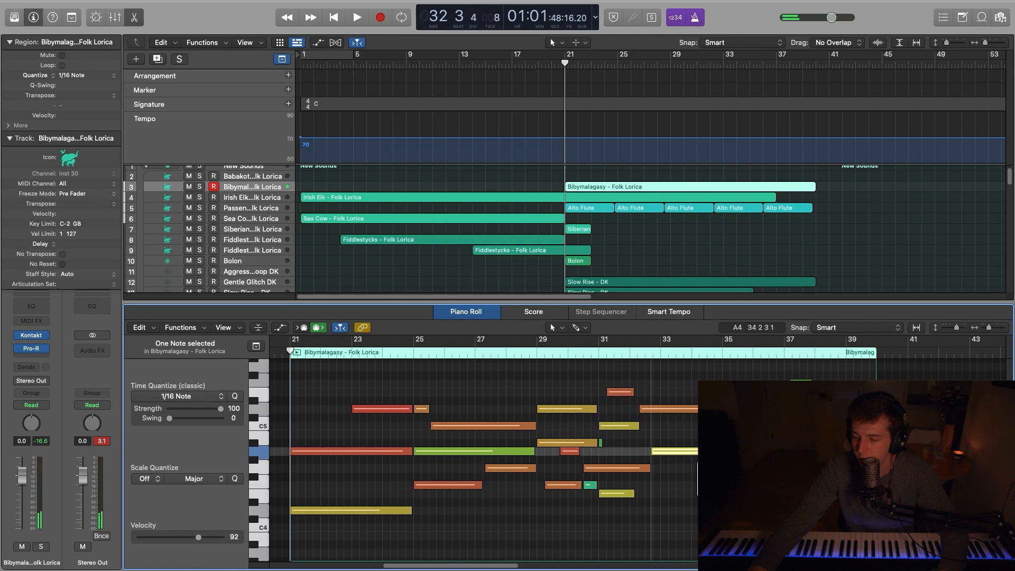
# Transpose the seven highest notes of the Bibymalagasy region, at D5 and above, down an octave.
pyautogui.press('space')
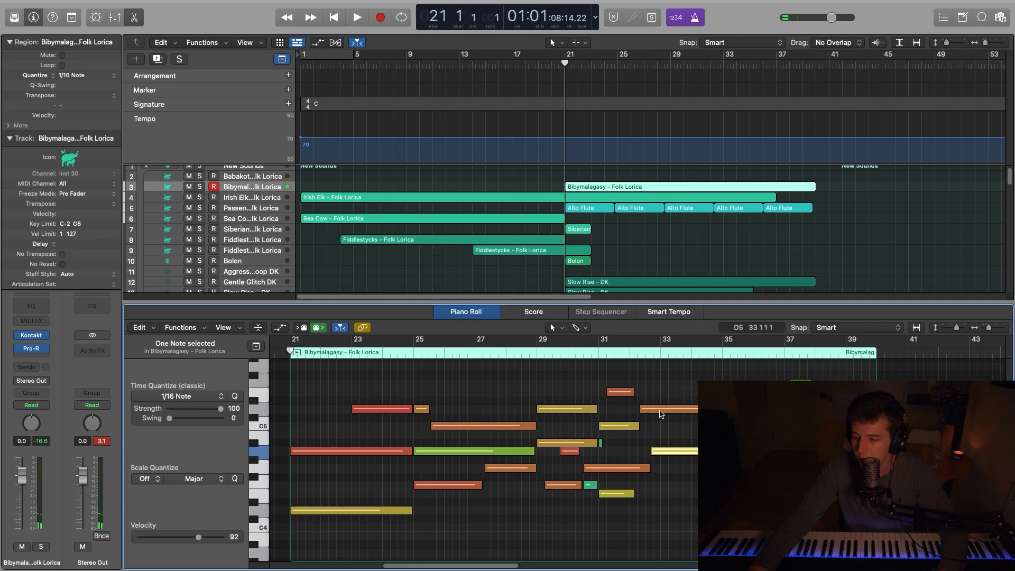
pyautogui.click(463, 430)
pyautogui.click(556, 410)
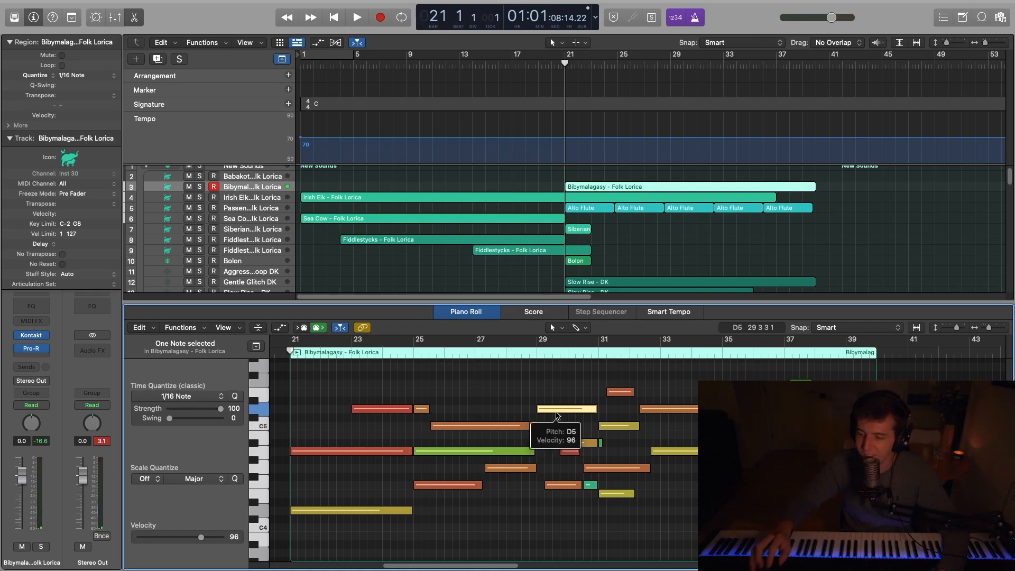
pyautogui.moveTo(909, 476); pyautogui.dragTo(606, 366)
pyautogui.click(901, 425)
pyautogui.moveTo(901, 425); pyautogui.dragTo(708, 383)
pyautogui.moveTo(928, 414); pyautogui.dragTo(378, 384)
pyautogui.hotkey('shift', 'Down')
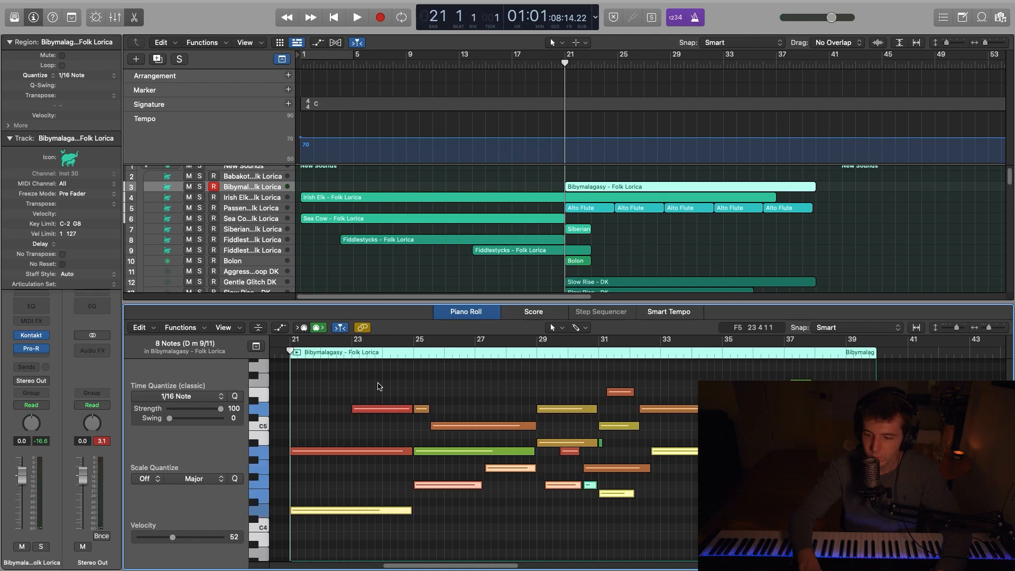
pyautogui.moveTo(906, 414); pyautogui.dragTo(365, 372)
pyautogui.hotkey('alt', 'shift', 'Down')
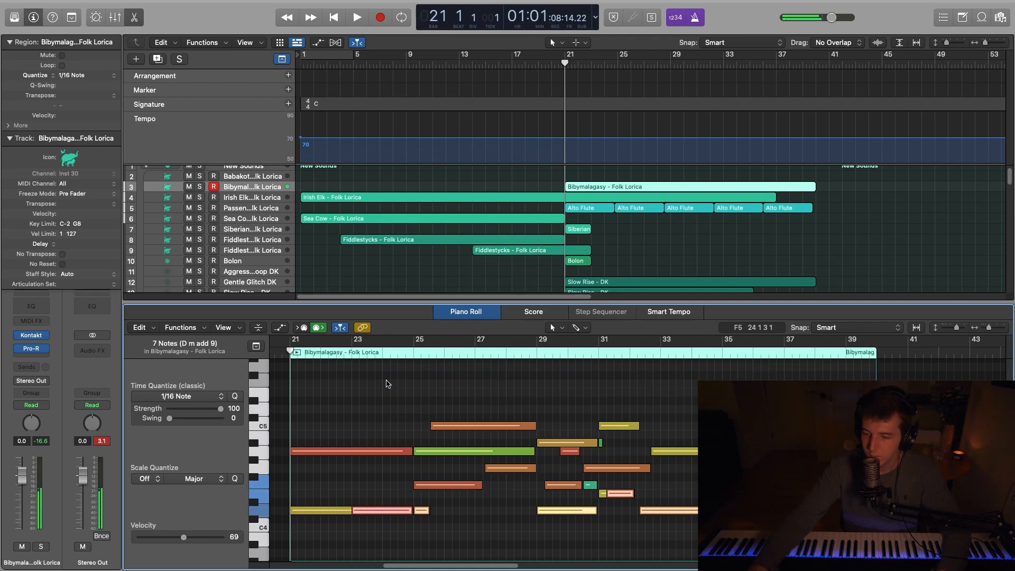
# Play back the Bibymalagasy region from about bar 24, and reopen its notes for editing.
pyautogui.press('space')
pyautogui.click(395, 352)
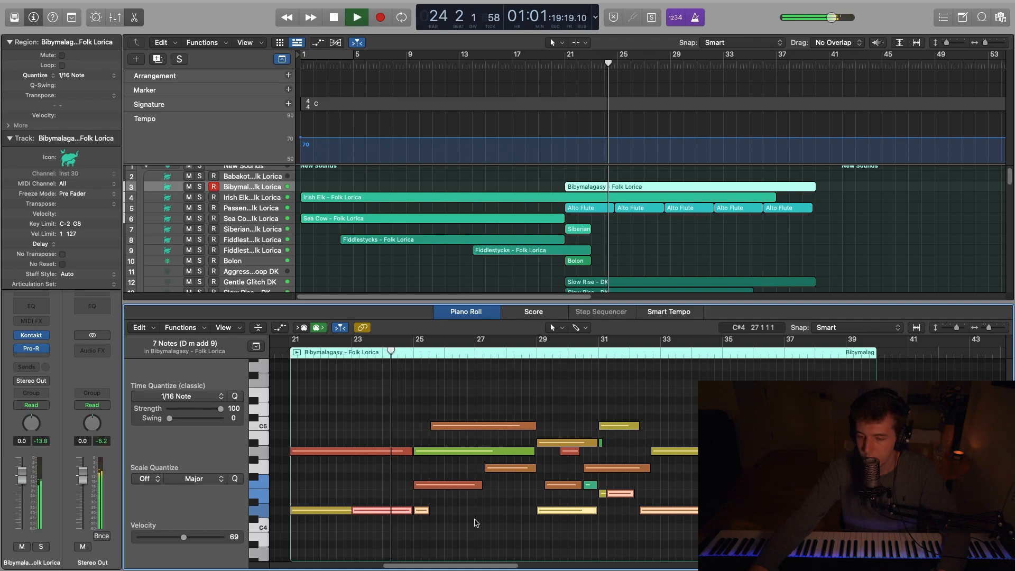
pyautogui.press('p')
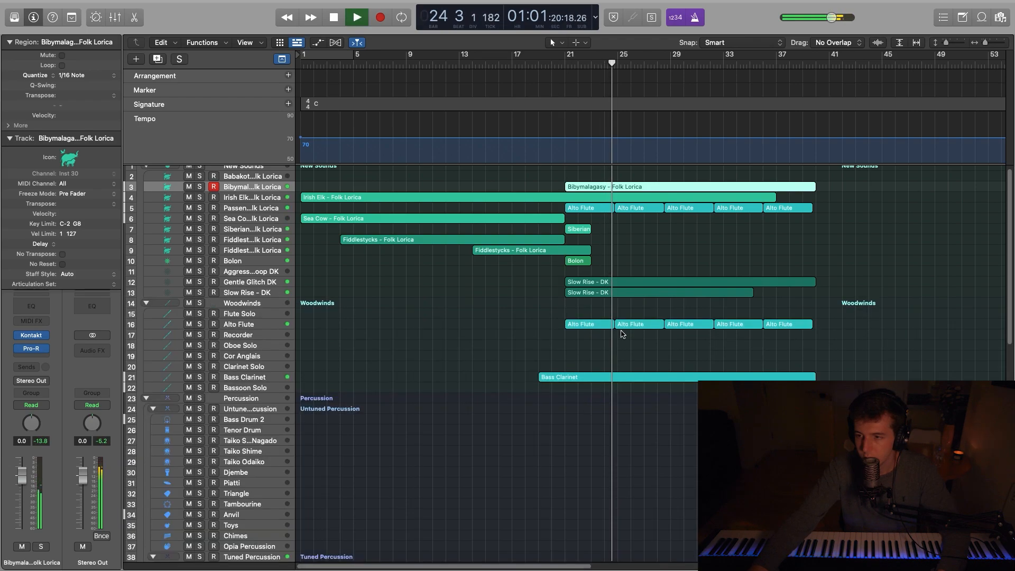
pyautogui.doubleClick(609, 189)
pyautogui.scroll(3, 478, 458)
# Move the short D4 note at bar 25 up to E4 and lengthen it to match the F4 note above.
pyautogui.click(440, 495)
pyautogui.press('space')
pyautogui.click(411, 475)
pyautogui.moveTo(422, 476); pyautogui.dragTo(482, 462)
# Audition individual notes between bars 25 and 29, and play back the region from bar 29.
pyautogui.click(473, 450)
pyautogui.click(468, 404)
pyautogui.click(469, 415)
pyautogui.click(467, 392)
pyautogui.click(505, 435)
pyautogui.click(564, 408)
pyautogui.click(536, 352)
pyautogui.press('space')
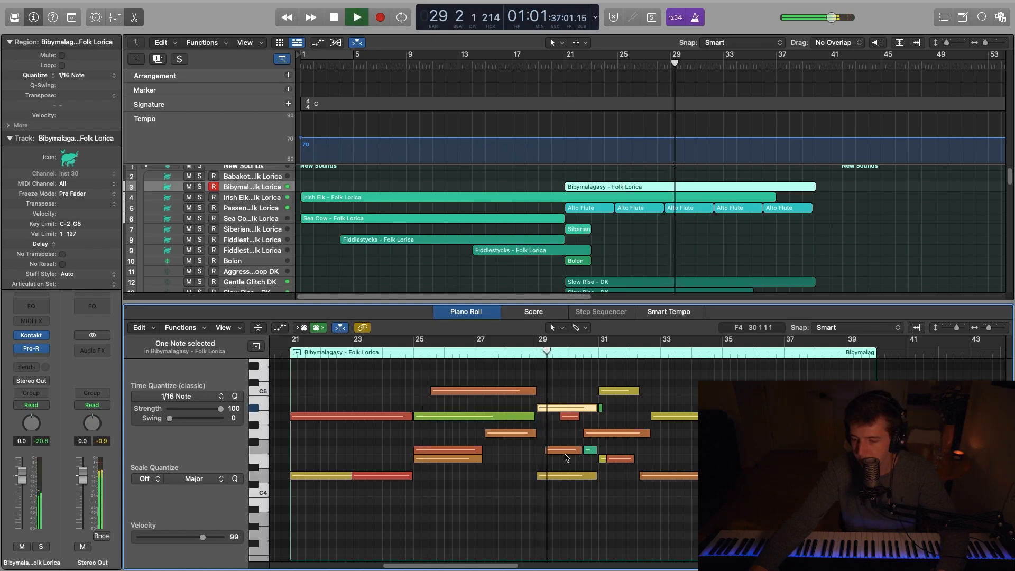
# Solo the Bibymalagasy track briefly to check the harmony, then unsolo it and replay from bar 32.
pyautogui.press('s')
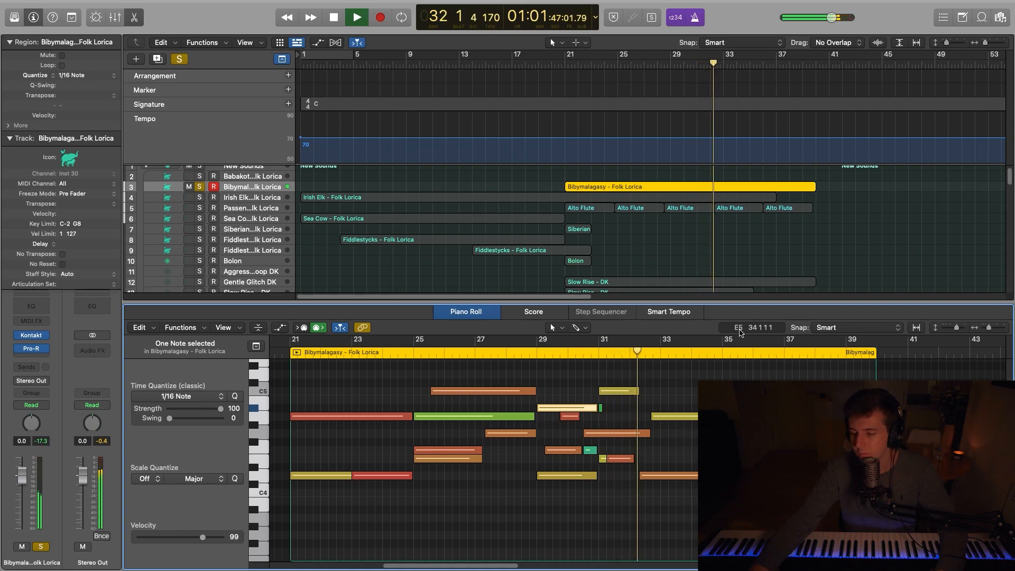
pyautogui.click(640, 402)
pyautogui.click(630, 343)
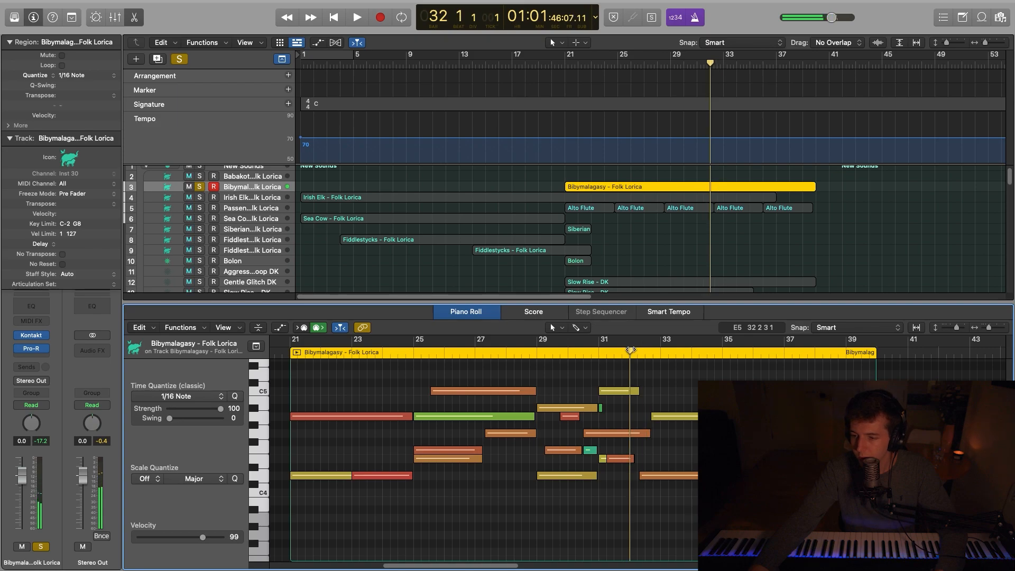
pyautogui.press('s')
pyautogui.press('space')
pyautogui.press('space')
# Align the chord change to bar 32 by starting the A4 and D4 notes there and ending the C5 and G4 notes there.
pyautogui.click(662, 417)
pyautogui.moveTo(654, 417); pyautogui.dragTo(629, 432)
pyautogui.click(646, 433)
pyautogui.click(642, 476)
pyautogui.moveTo(641, 478); pyautogui.dragTo(634, 477)
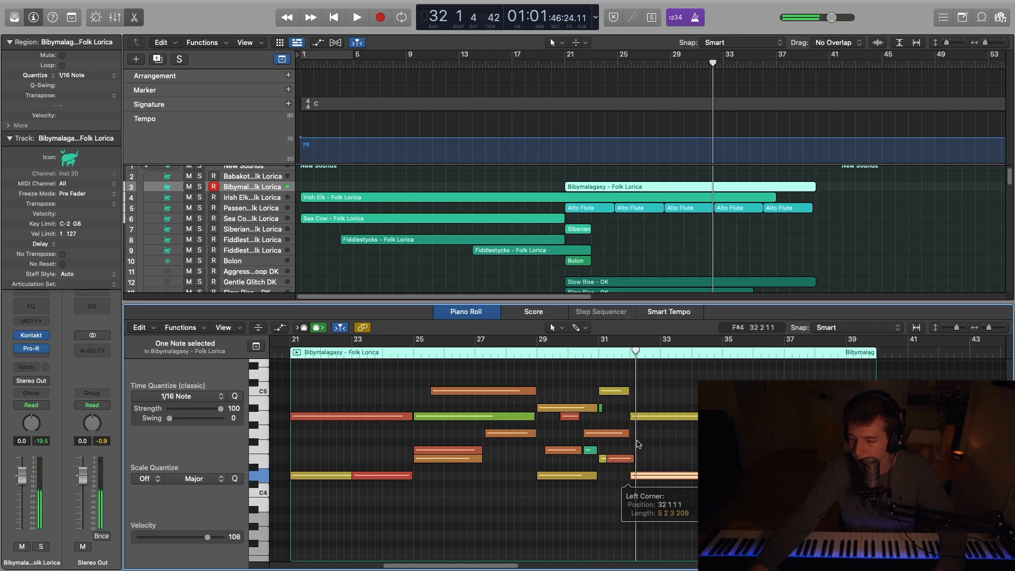
# Set the velocity of the A4 note at bar 32 to 116 and play back the passage.
pyautogui.click(639, 418)
pyautogui.moveTo(198, 537); pyautogui.dragTo(213, 539)
pyautogui.press('space')
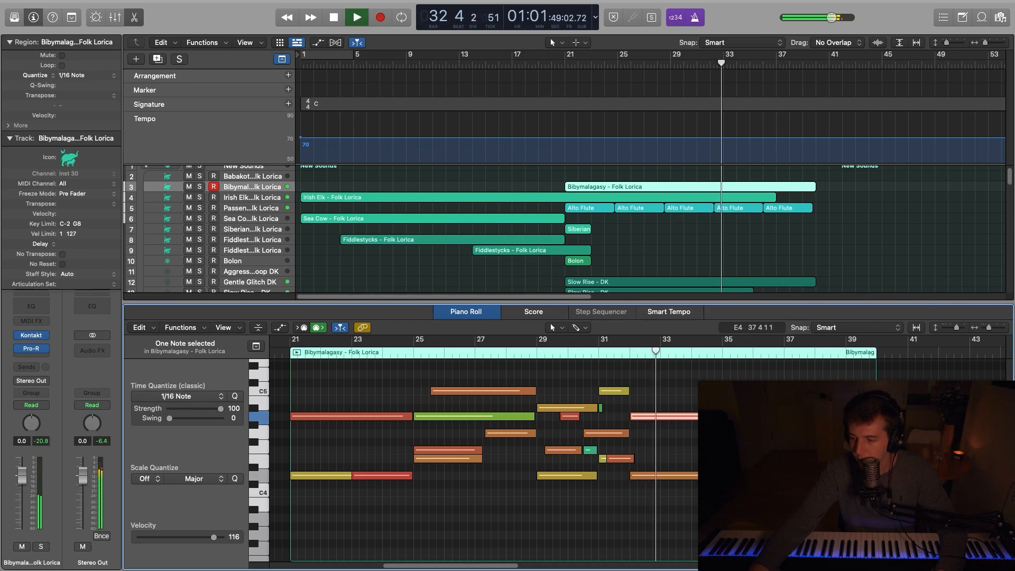
pyautogui.press('e')
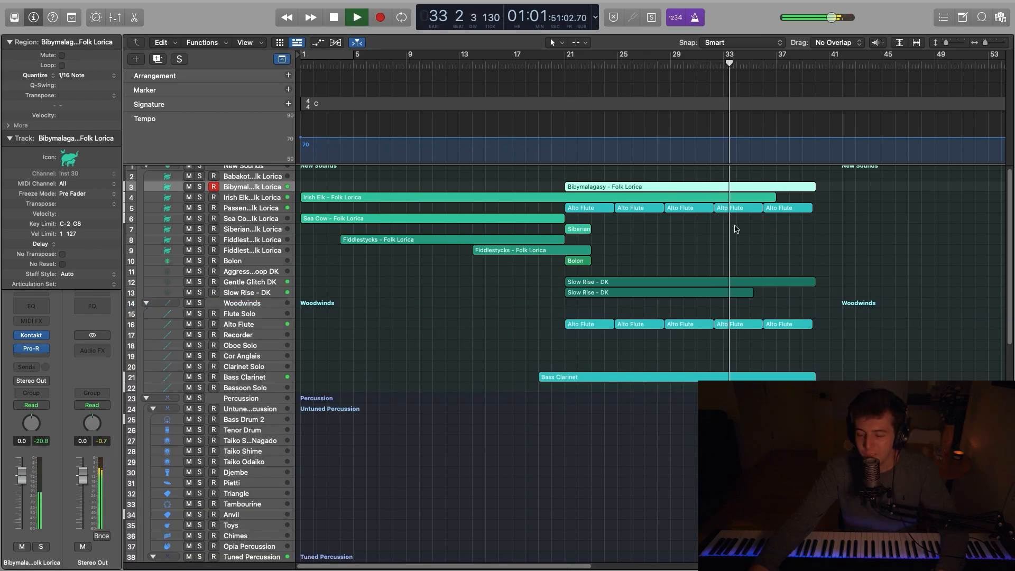
pyautogui.press('space')
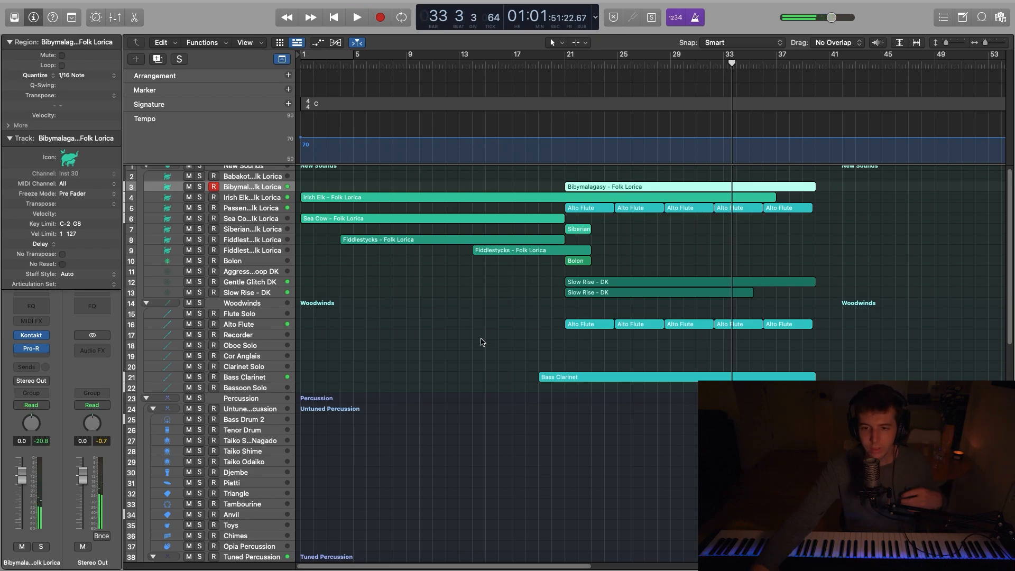
# Try out the Babakotia and Oboe Solo tracks as possible added sounds.
pyautogui.click(268, 177)
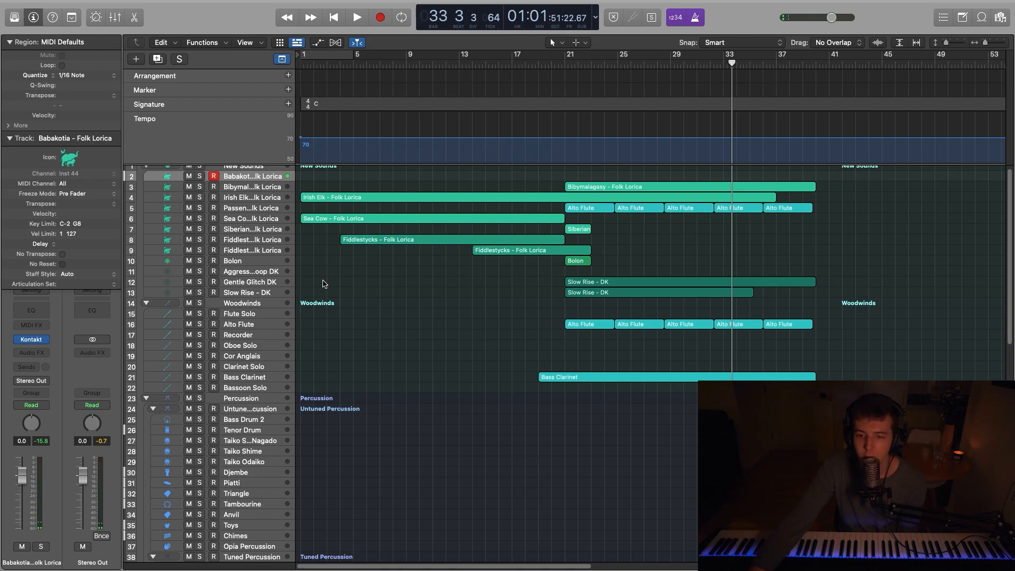
pyautogui.scroll(-3, 360, 374)
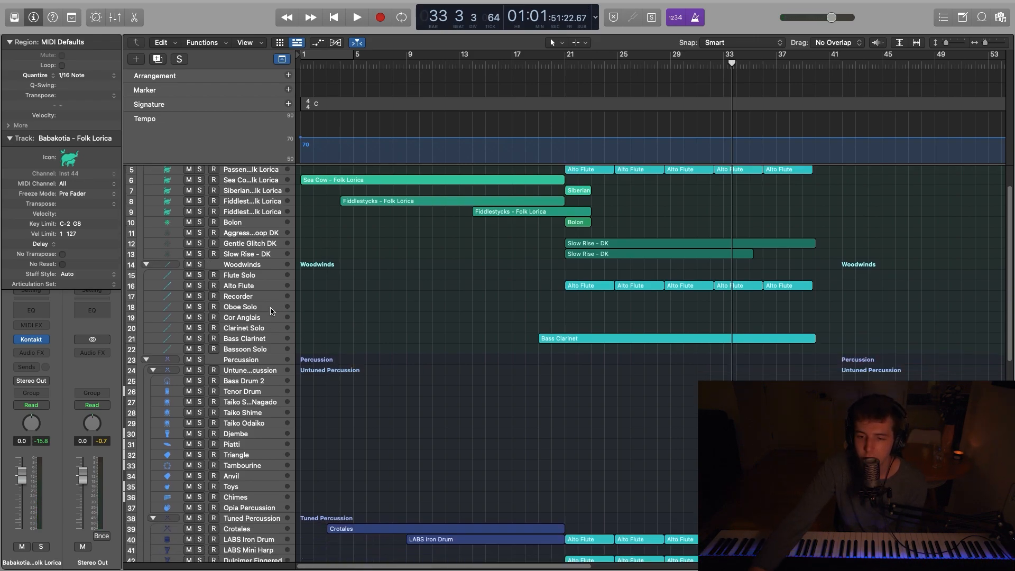
pyautogui.click(270, 310)
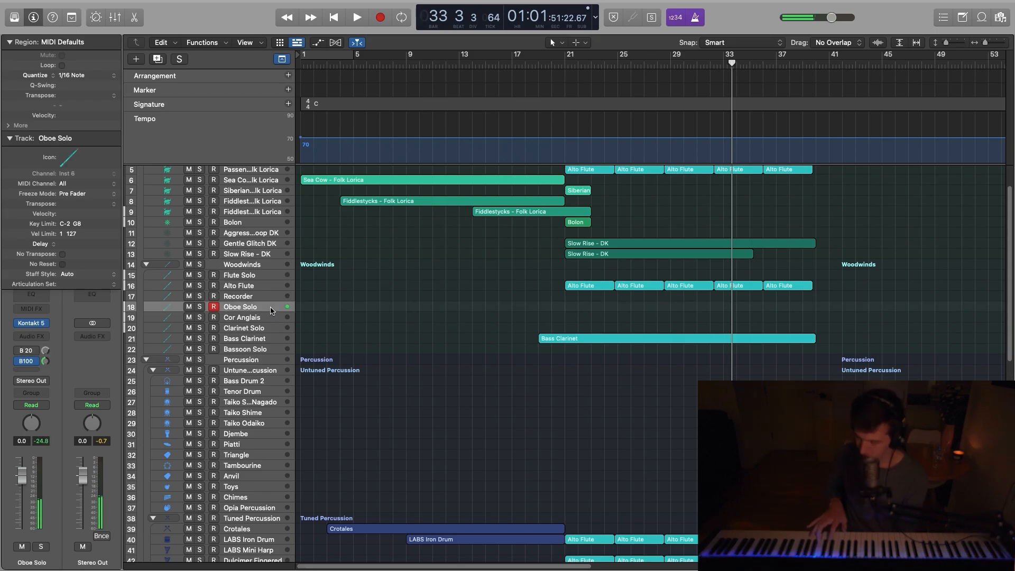
pyautogui.scroll(-10, 314, 370)
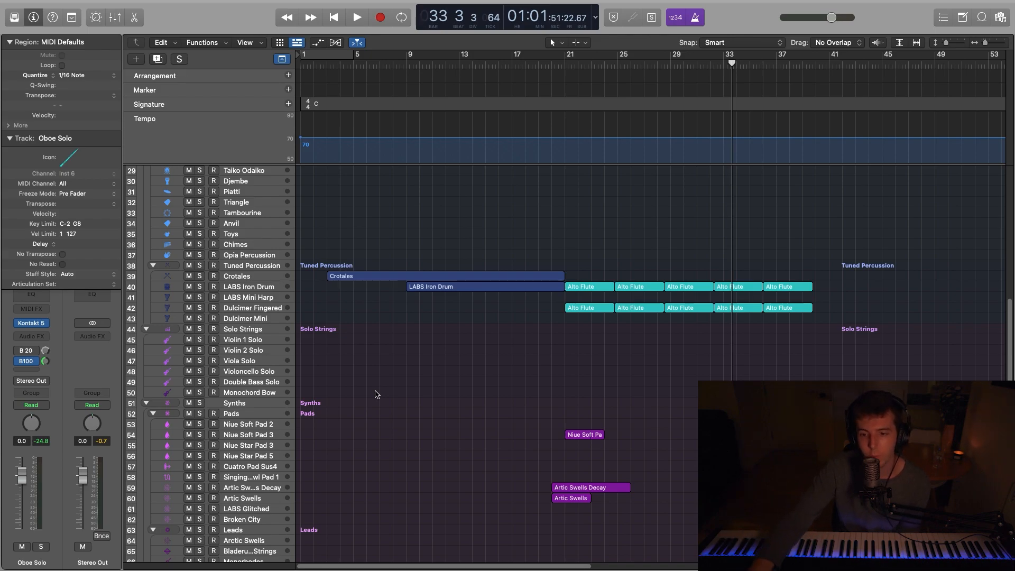
# Select the Violin 1 Solo track and check the articulations loaded in its BBC Symphony Orchestra instrument.
pyautogui.click(262, 339)
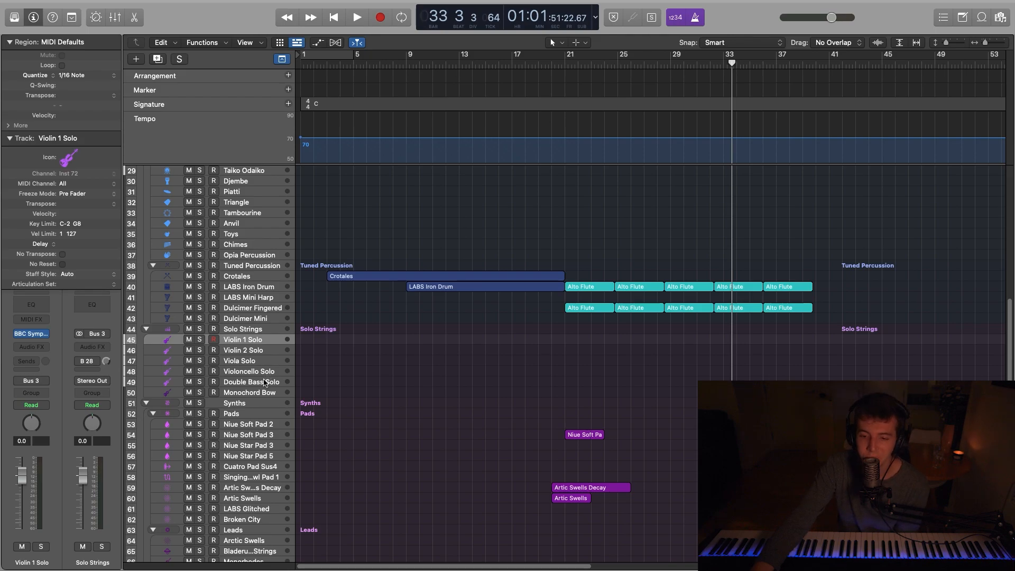
pyautogui.scroll(10, 296, 365)
pyautogui.scroll(-12, 345, 351)
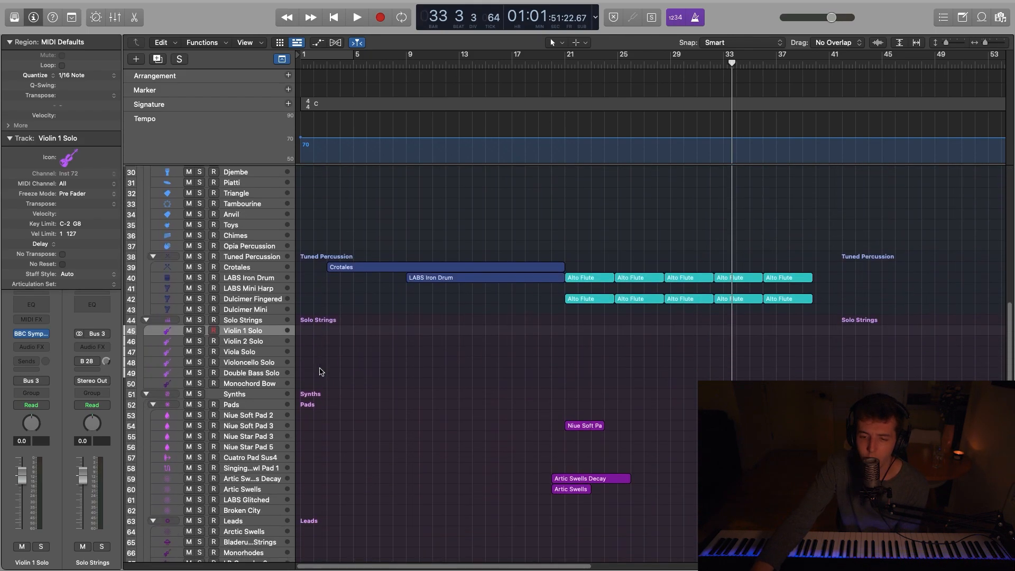
pyautogui.scroll(3, 320, 370)
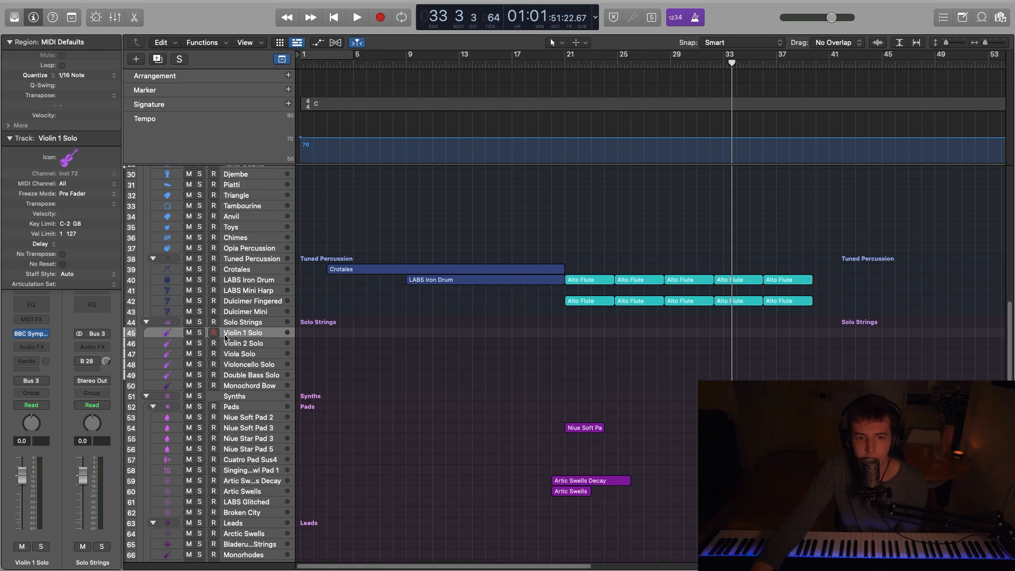
pyautogui.click(34, 334)
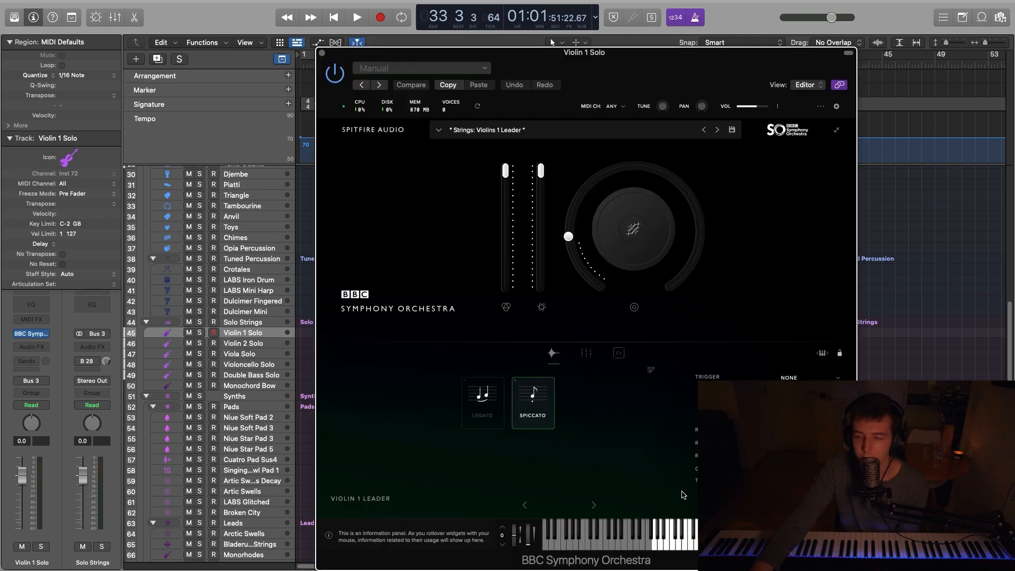
pyautogui.click(322, 53)
# Add the Short Spiccato technique to the Violin 2 Solo instrument and make it the active articulation.
pyautogui.click(254, 343)
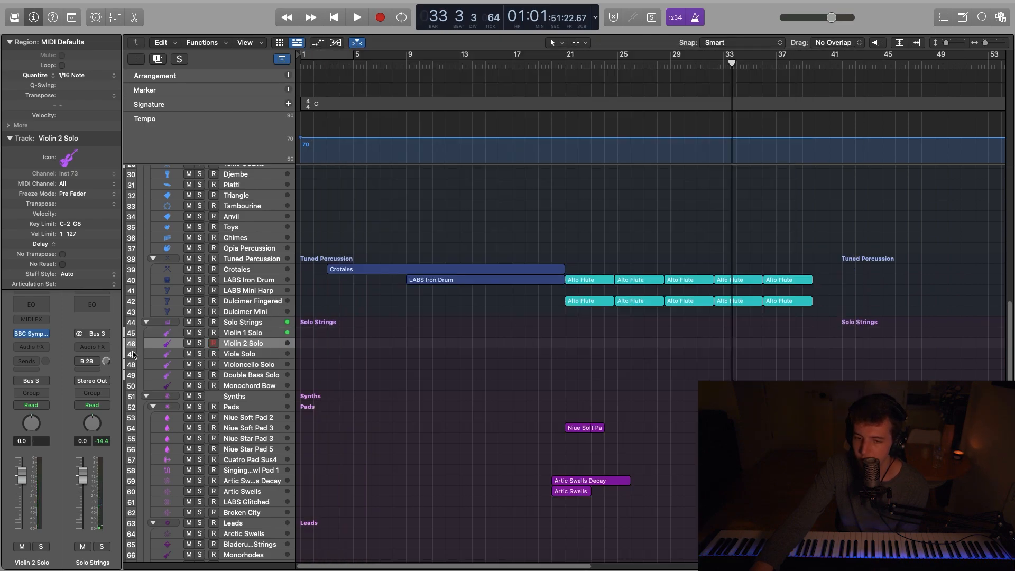
pyautogui.click(31, 333)
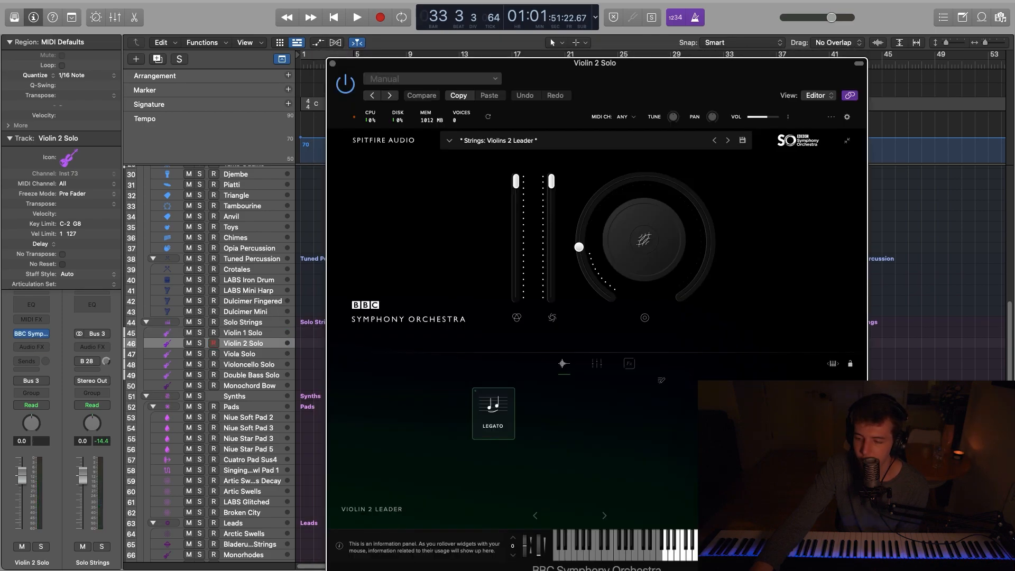
pyautogui.scroll(-2, 500, 370)
pyautogui.click(478, 384)
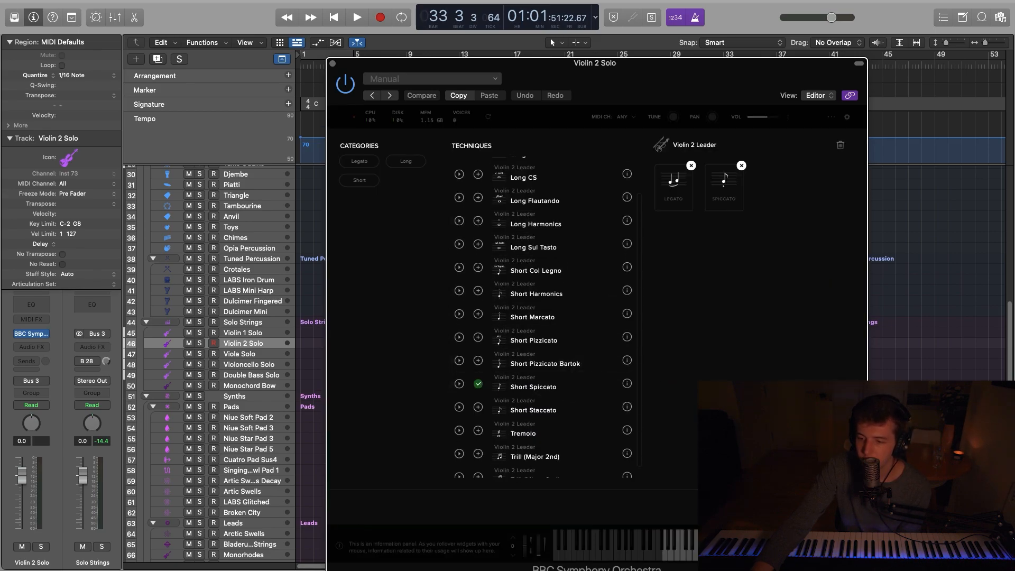
pyautogui.click(422, 119)
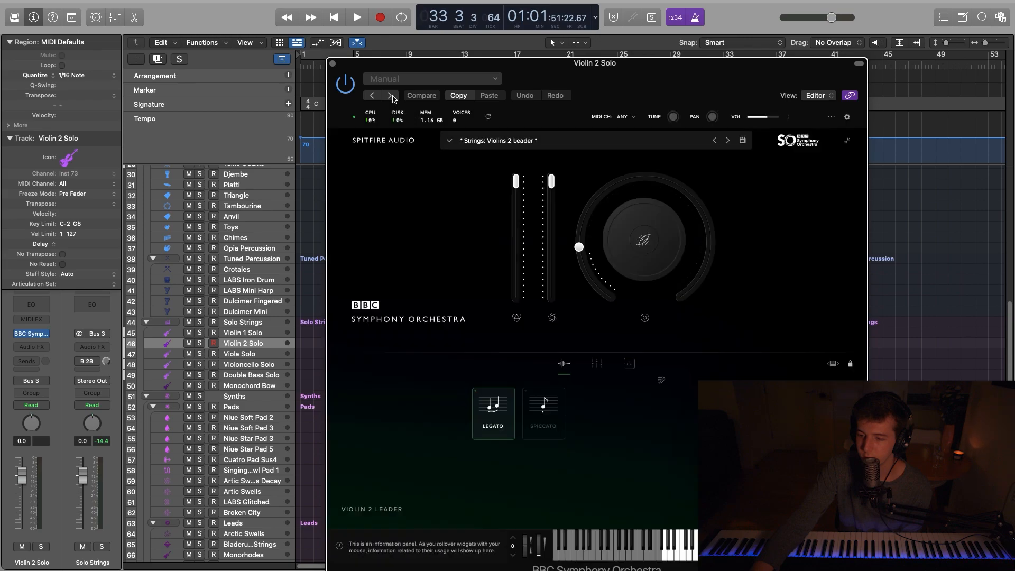
pyautogui.click(541, 413)
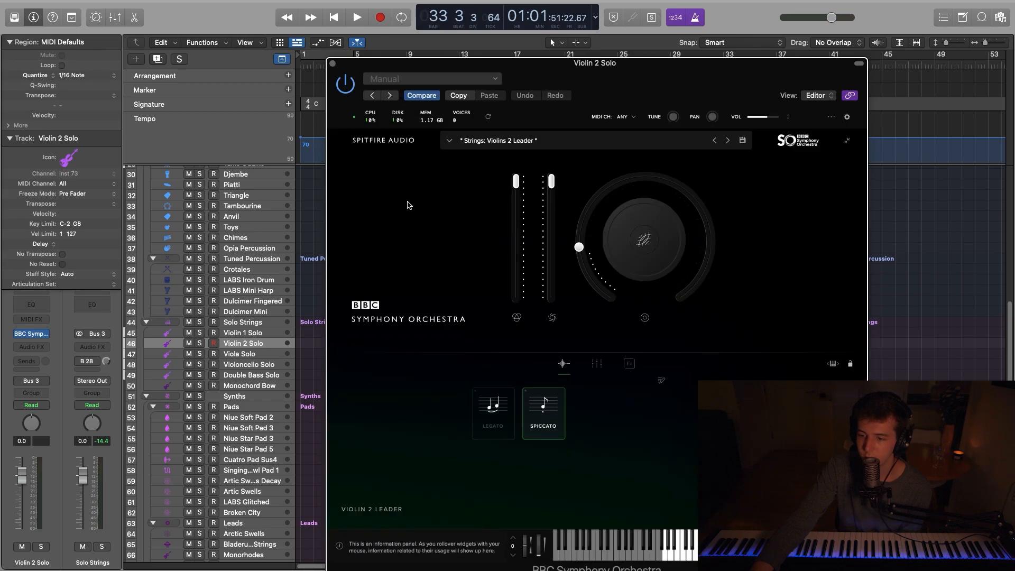
pyautogui.click(333, 63)
# Add the Short Spiccato technique to the Viola Solo track's BBC Symphony Orchestra instrument.
pyautogui.click(254, 354)
pyautogui.moveTo(30, 335)
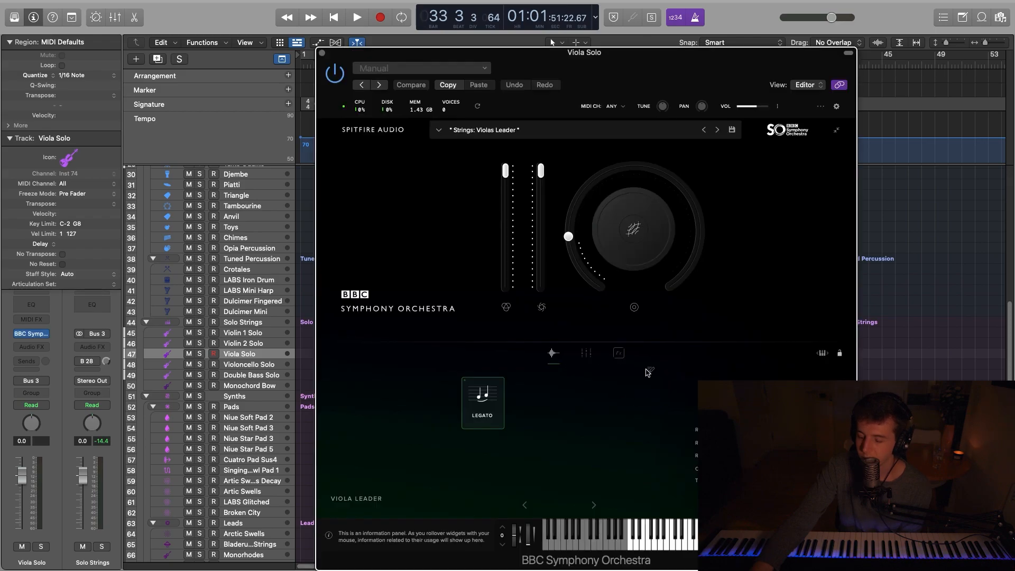
pyautogui.click(649, 372)
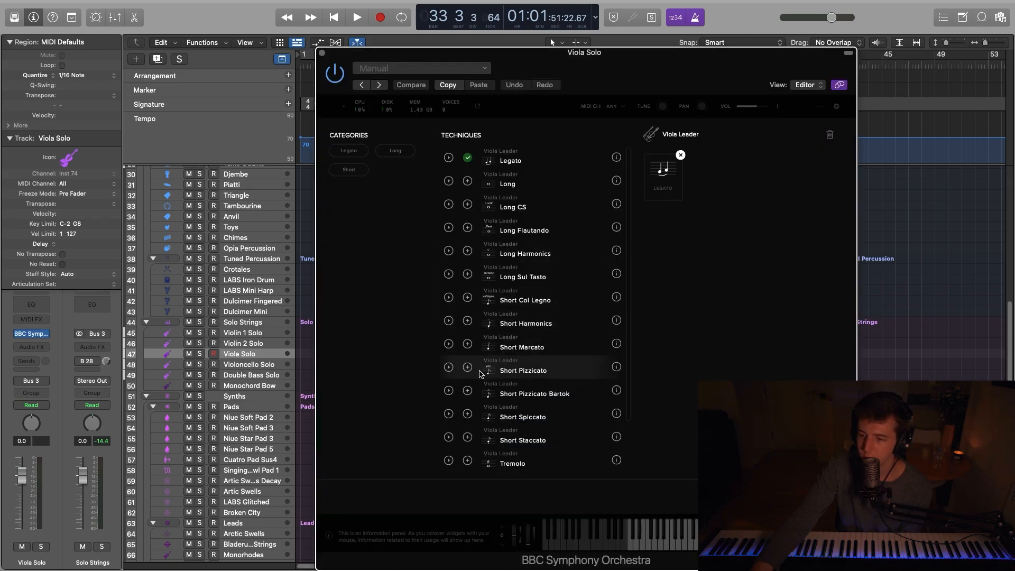
pyautogui.click(468, 414)
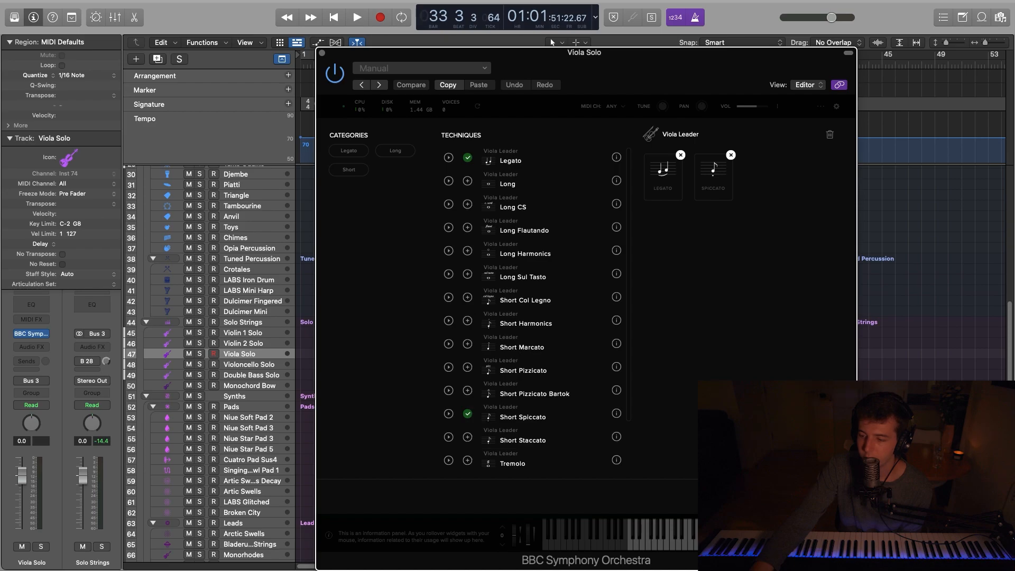
pyautogui.click(322, 52)
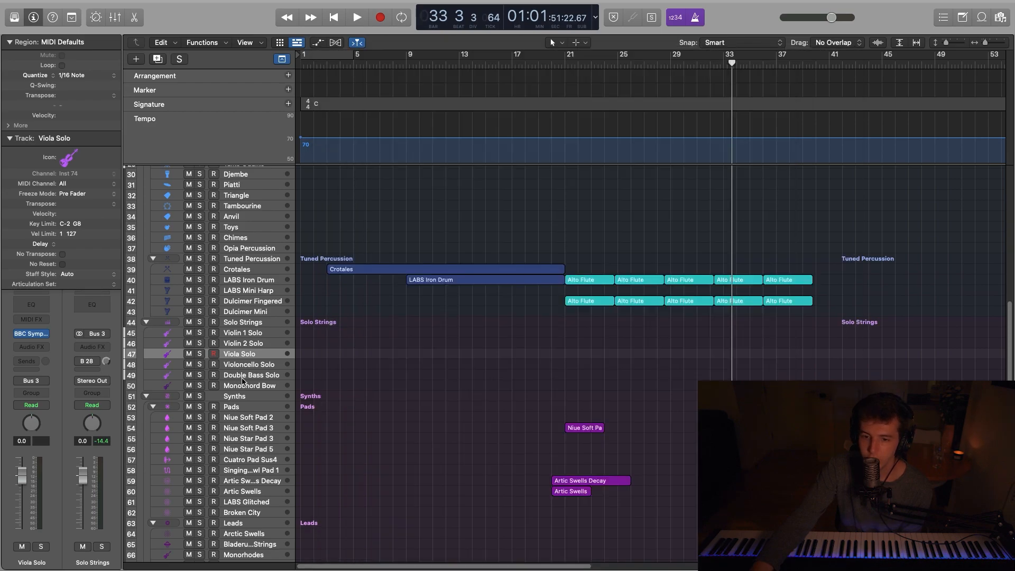
# Add the Short Spiccato technique to the Violoncello Solo instrument and make it the active articulation.
pyautogui.click(263, 369)
pyautogui.click(31, 334)
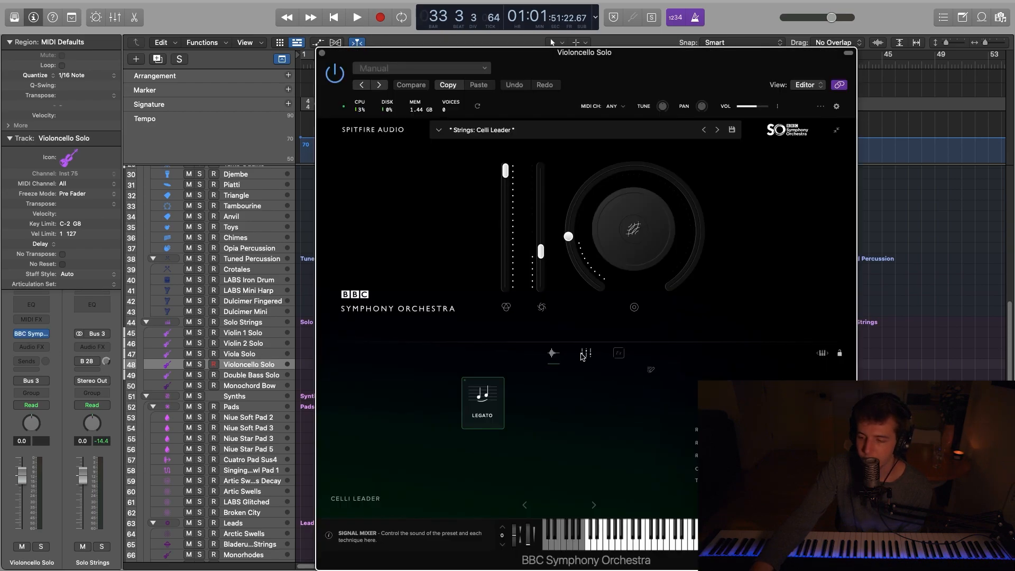
pyautogui.click(587, 353)
pyautogui.click(553, 353)
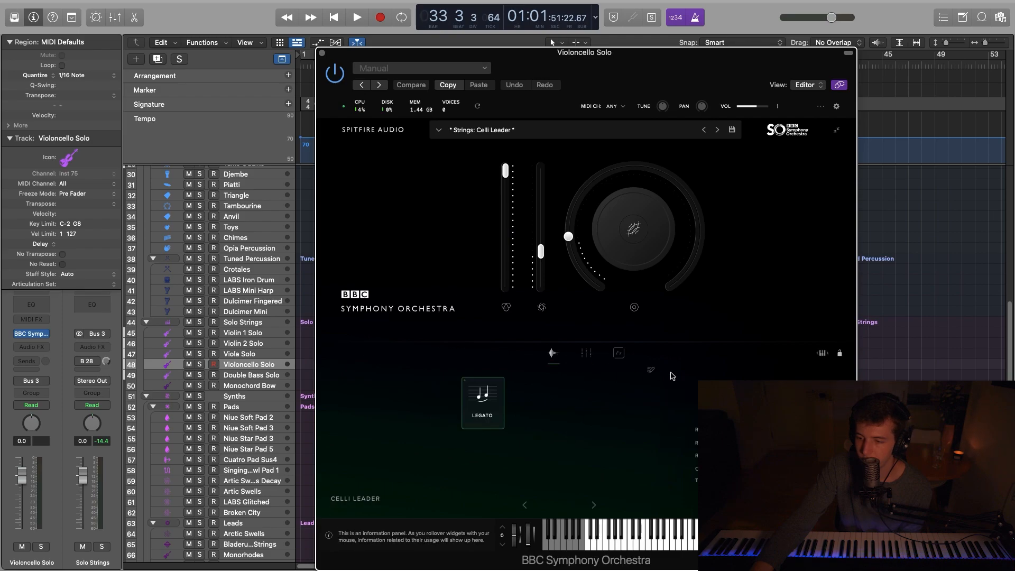
pyautogui.click(651, 370)
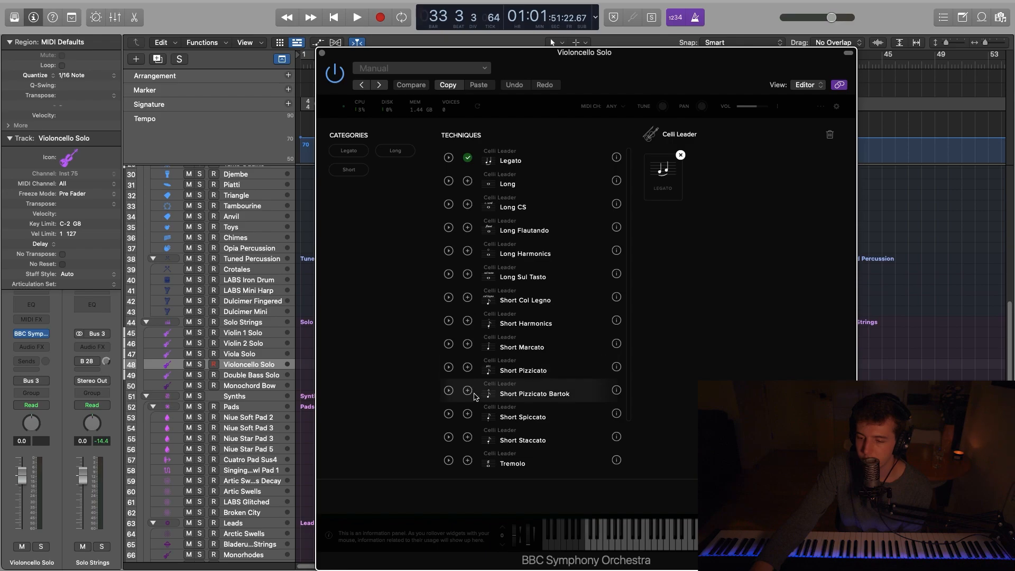
pyautogui.scroll(-2, 521, 366)
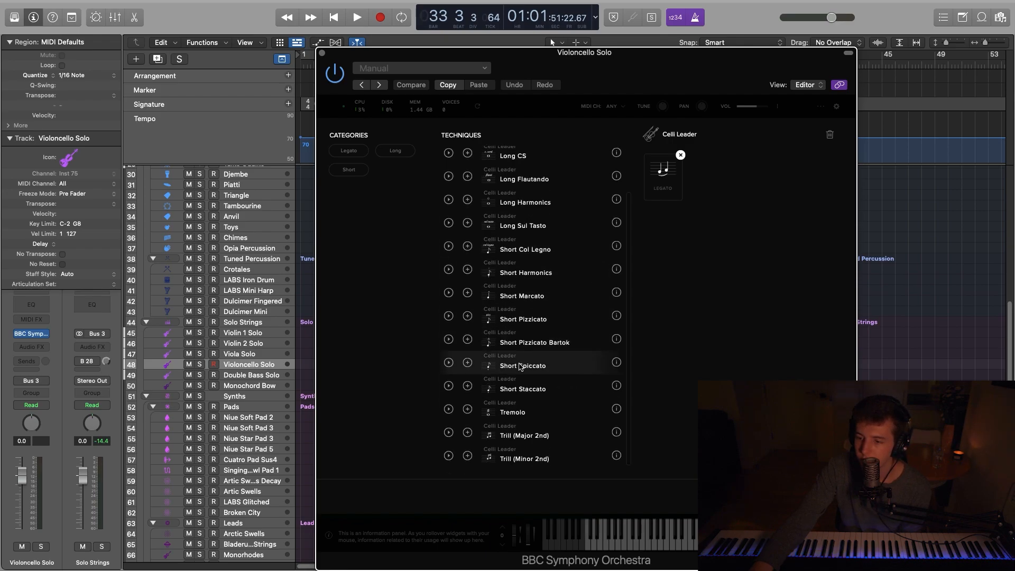
pyautogui.click(467, 362)
pyautogui.click(817, 497)
pyautogui.click(527, 411)
pyautogui.click(323, 54)
# Raise the Close microphone to about 74% in the Violoncello Solo instrument's signal mixer and close the instrument window.
pyautogui.click(244, 376)
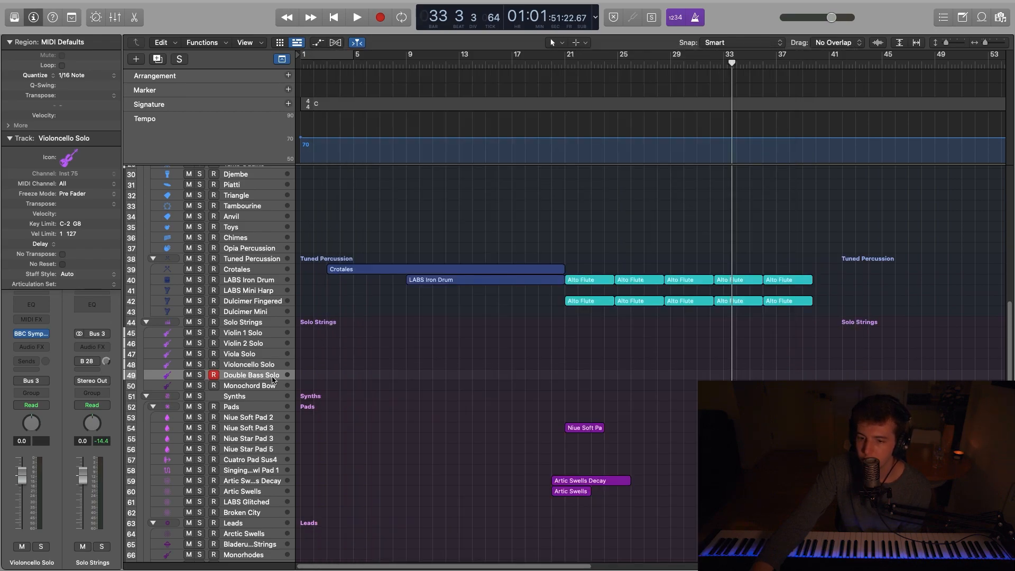
pyautogui.click(268, 366)
pyautogui.click(281, 372)
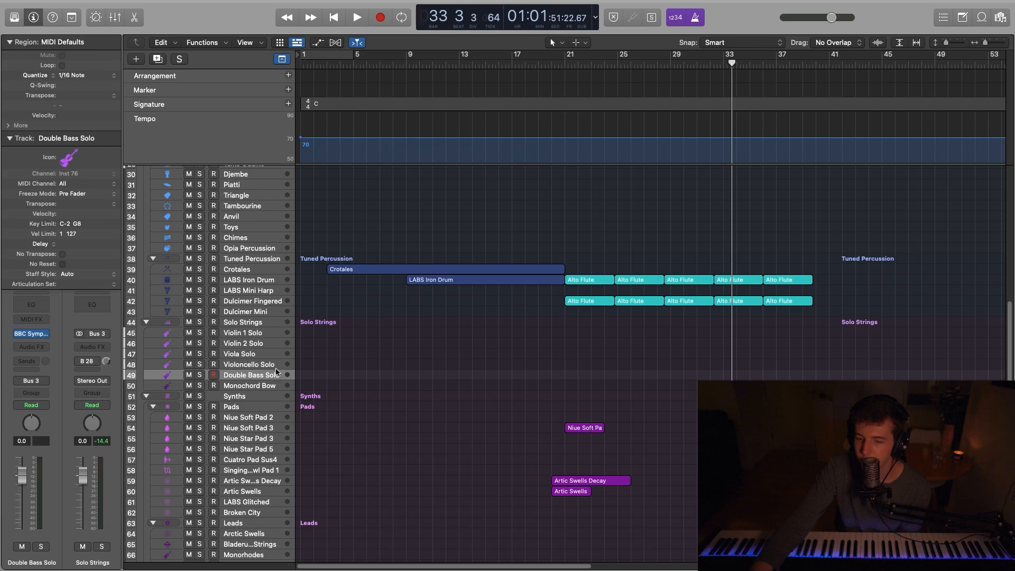
pyautogui.click(280, 368)
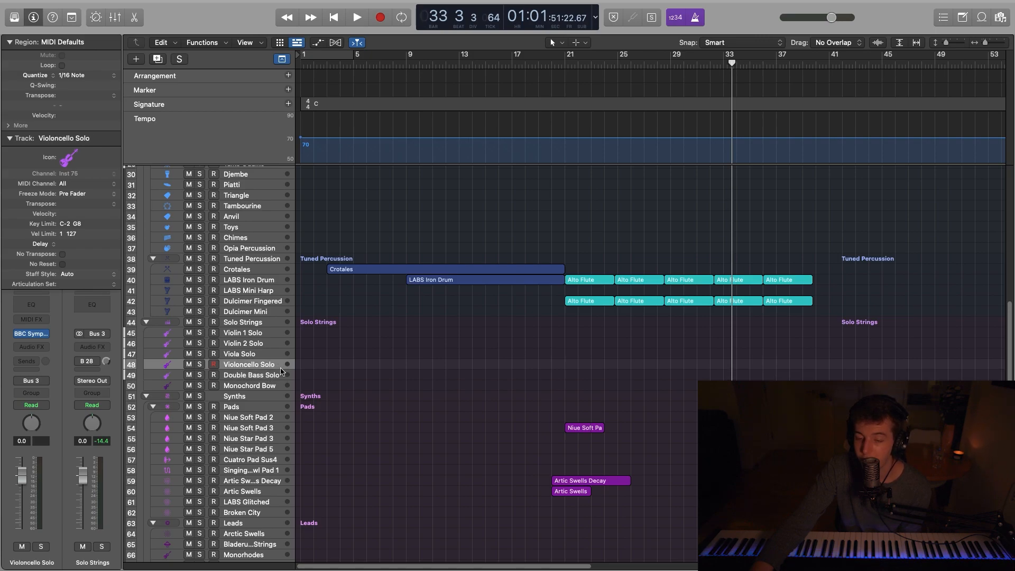
pyautogui.click(32, 334)
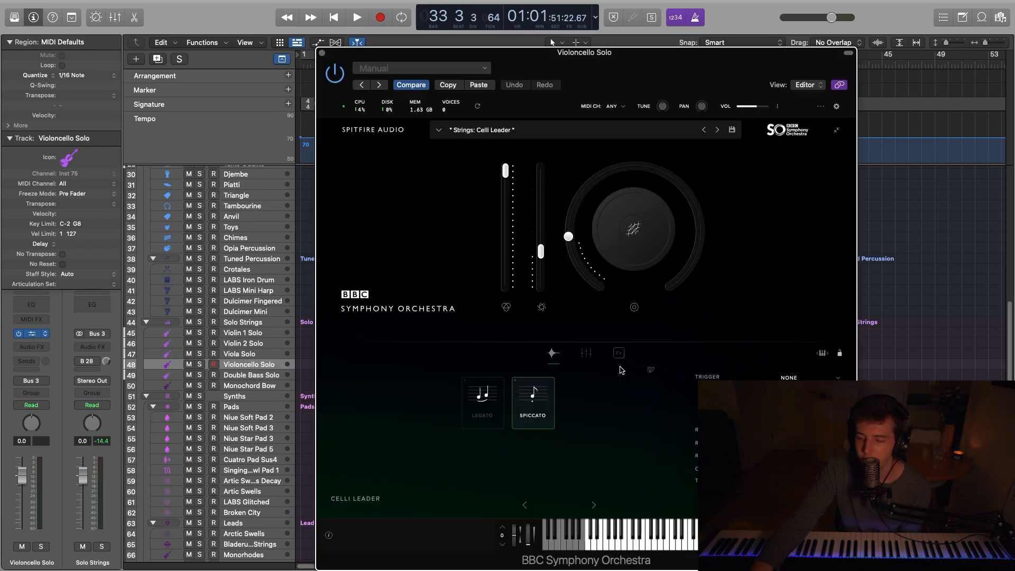
pyautogui.click(585, 353)
pyautogui.moveTo(570, 439); pyautogui.dragTo(571, 401)
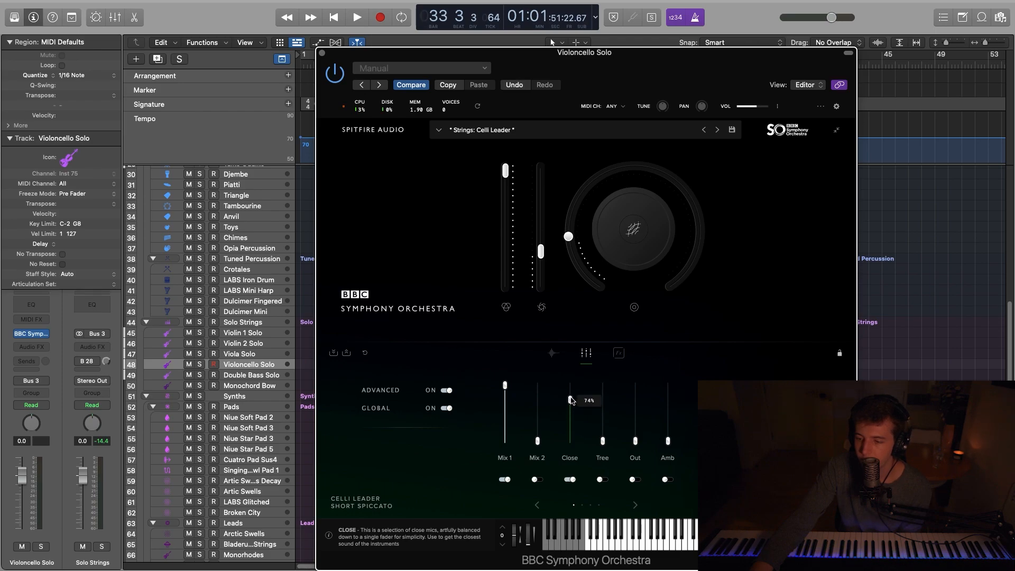
pyautogui.click(322, 53)
# Raise the Close microphone to just below the Mix 1 level in the Viola Solo instrument's signal mixer.
pyautogui.click(259, 354)
pyautogui.click(31, 334)
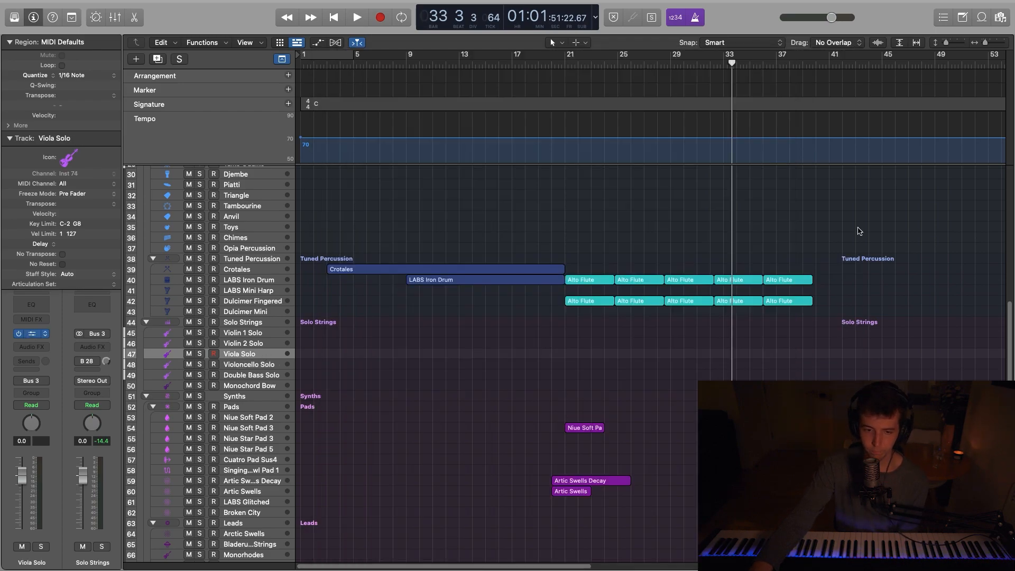
pyautogui.click(586, 353)
pyautogui.moveTo(570, 440); pyautogui.dragTo(572, 397)
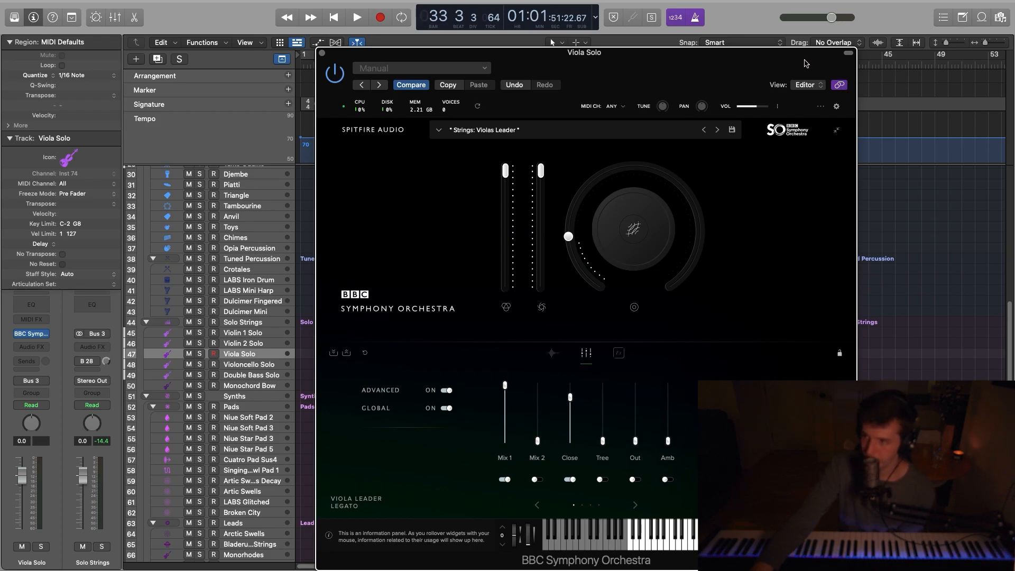
pyautogui.moveTo(805, 60); pyautogui.dragTo(804, 57)
# Raise the Close microphone to just below the Mix 1 level in the Violin 2 Solo instrument's signal mixer.
pyautogui.click(237, 342)
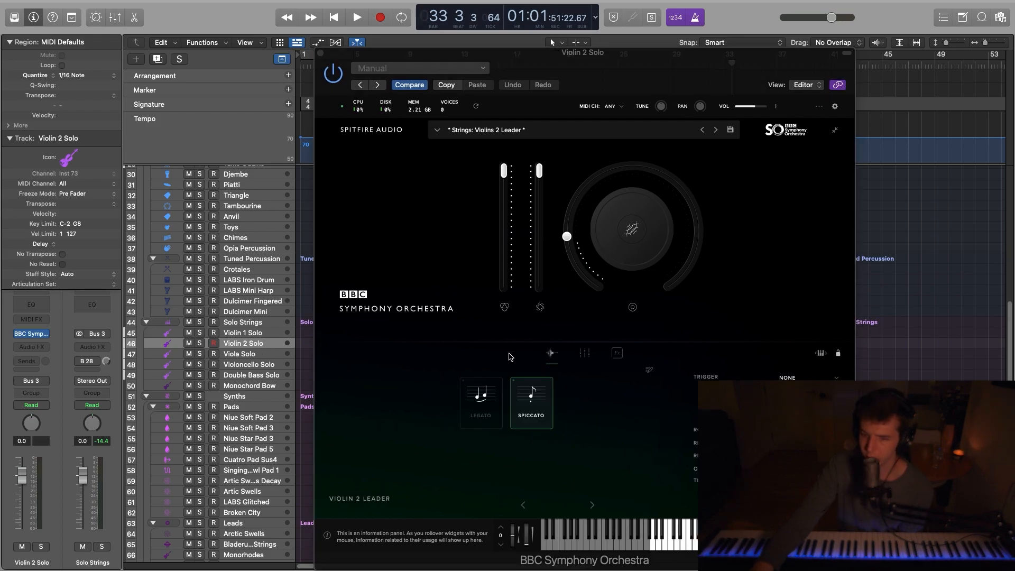
pyautogui.click(584, 353)
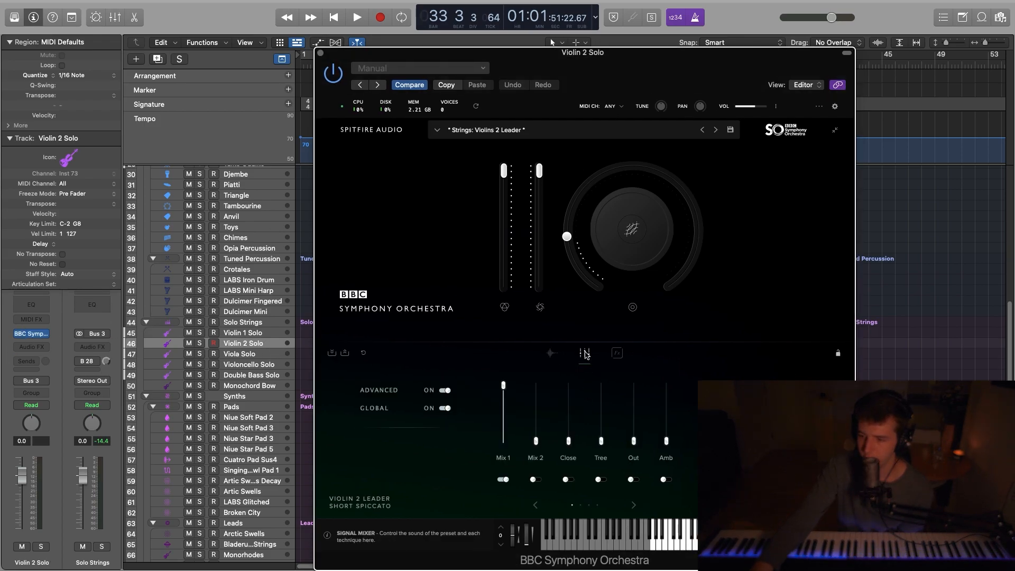
pyautogui.moveTo(569, 423); pyautogui.dragTo(570, 394)
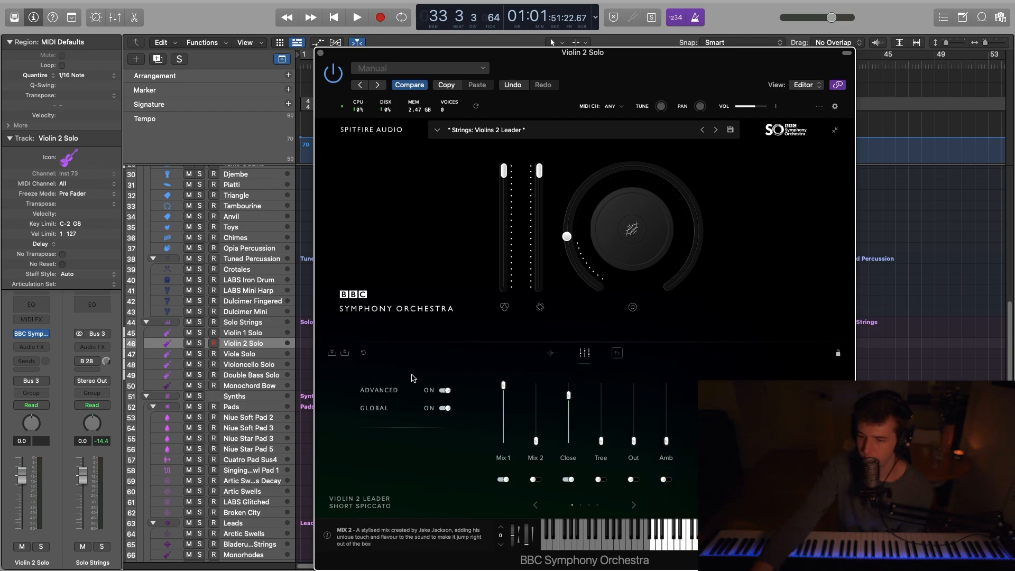
# Raise the Close microphone in the Violin 1 Solo instrument's signal mixer, close the instrument and select the Solo Strings stack.
pyautogui.press('Up')
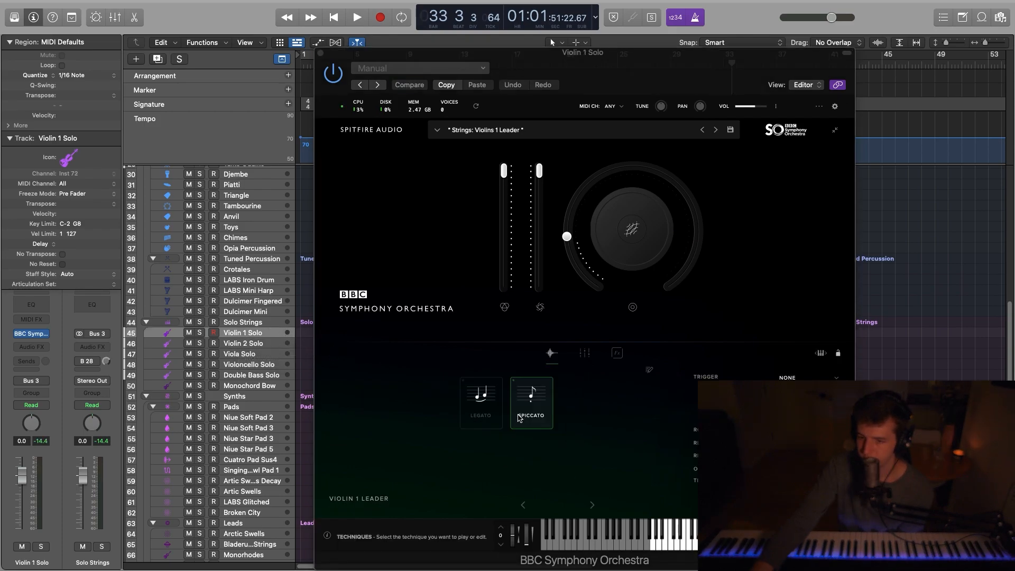
pyautogui.click(585, 353)
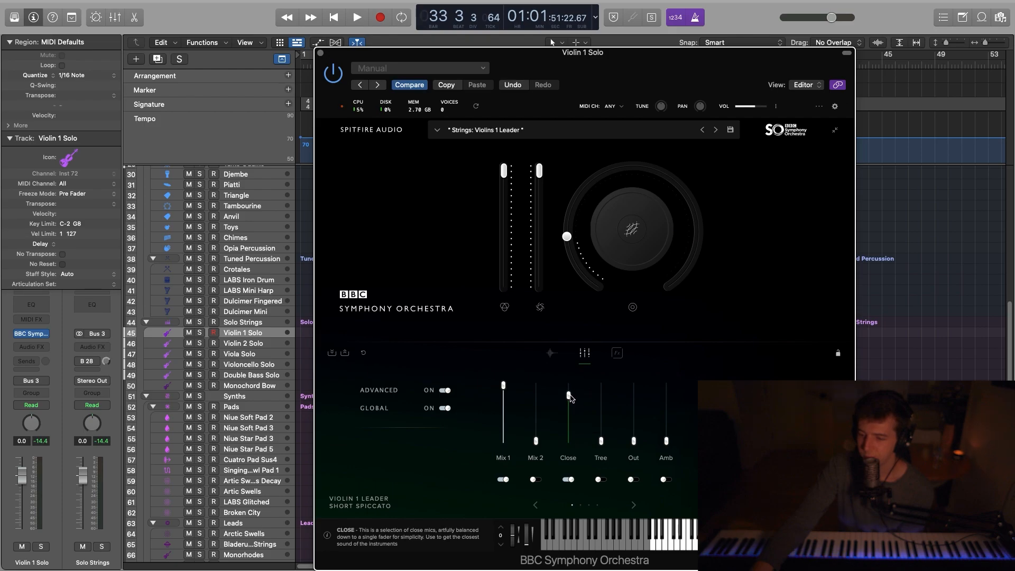
pyautogui.moveTo(569, 395); pyautogui.dragTo(570, 398)
pyautogui.click(321, 53)
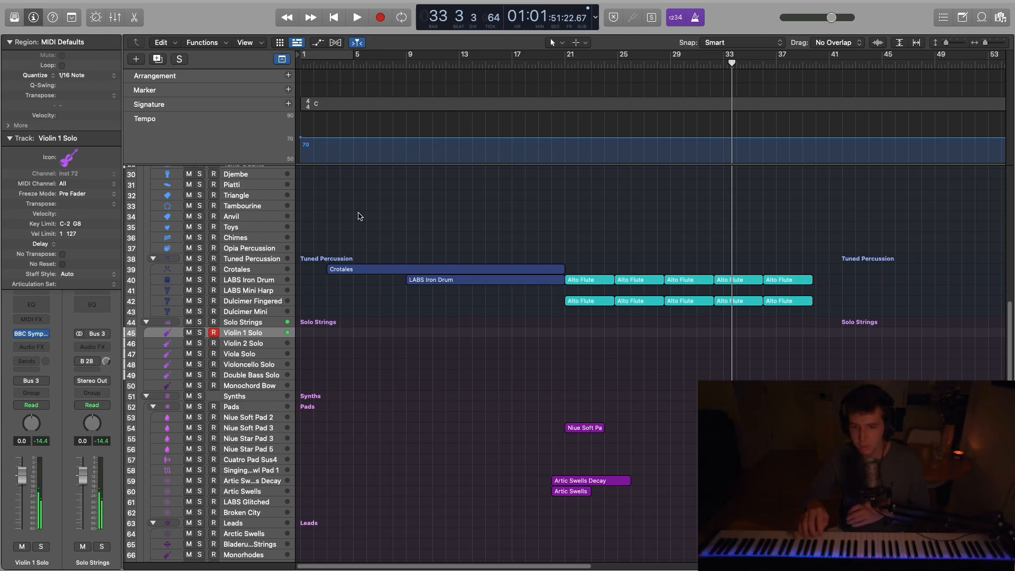
pyautogui.click(277, 323)
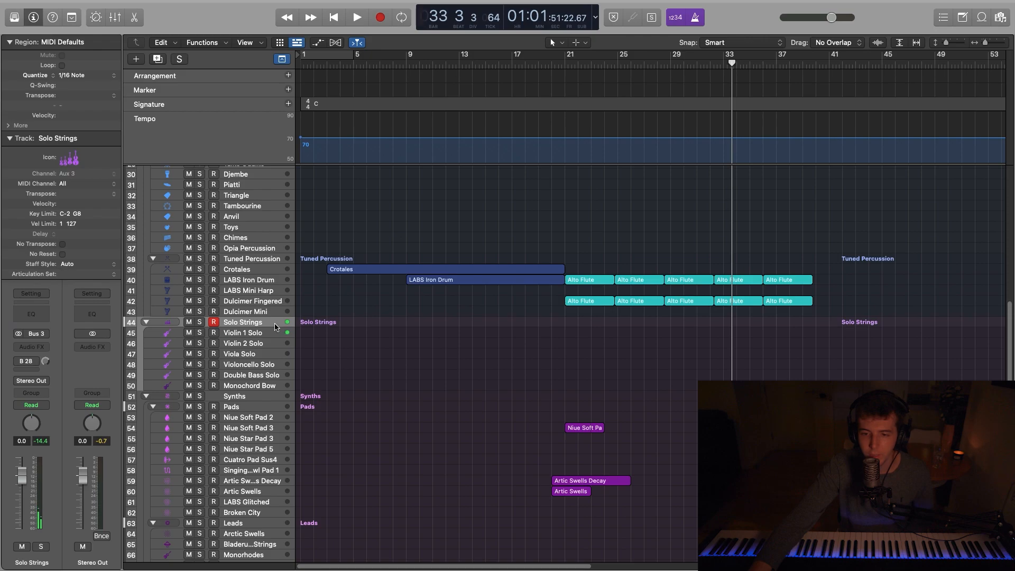
pyautogui.click(25, 347)
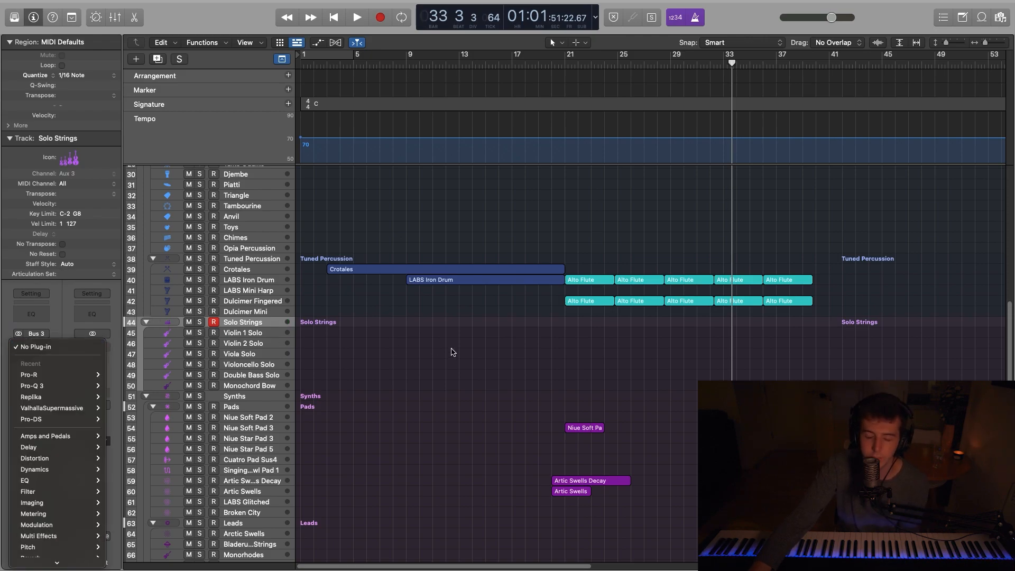
pyautogui.click(332, 341)
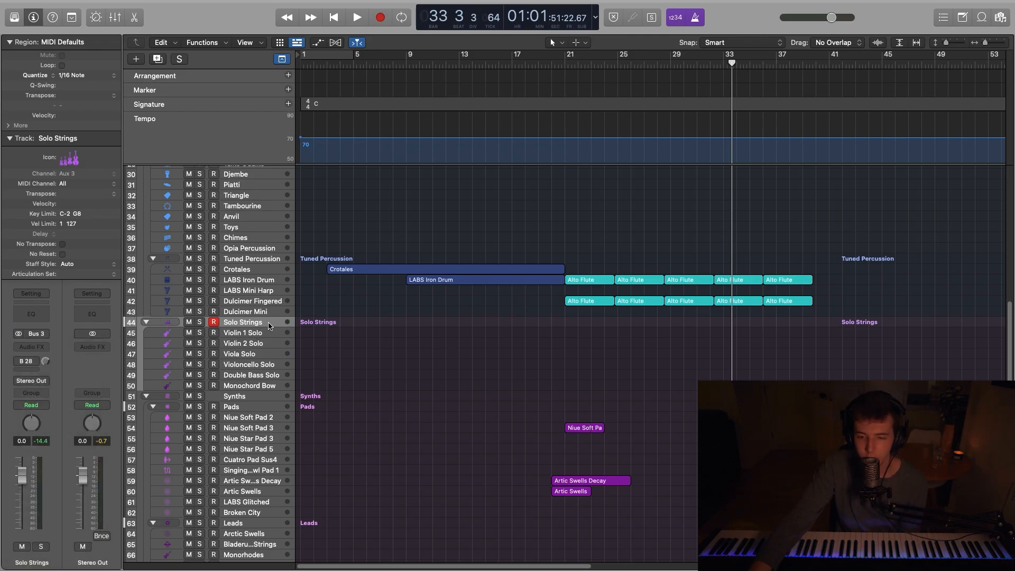
pyautogui.rightClick(286, 339)
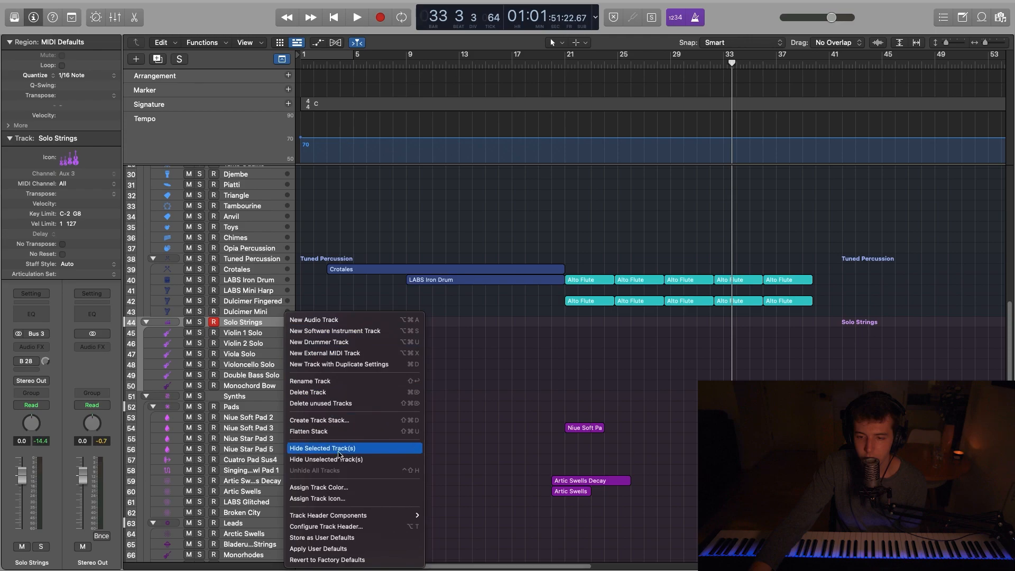
pyautogui.click(344, 421)
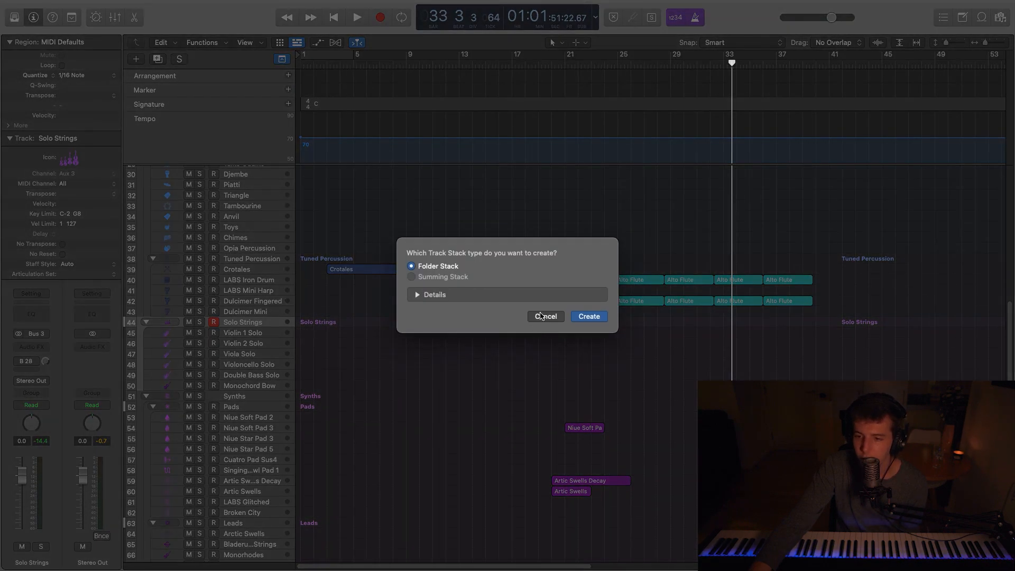
pyautogui.click(541, 316)
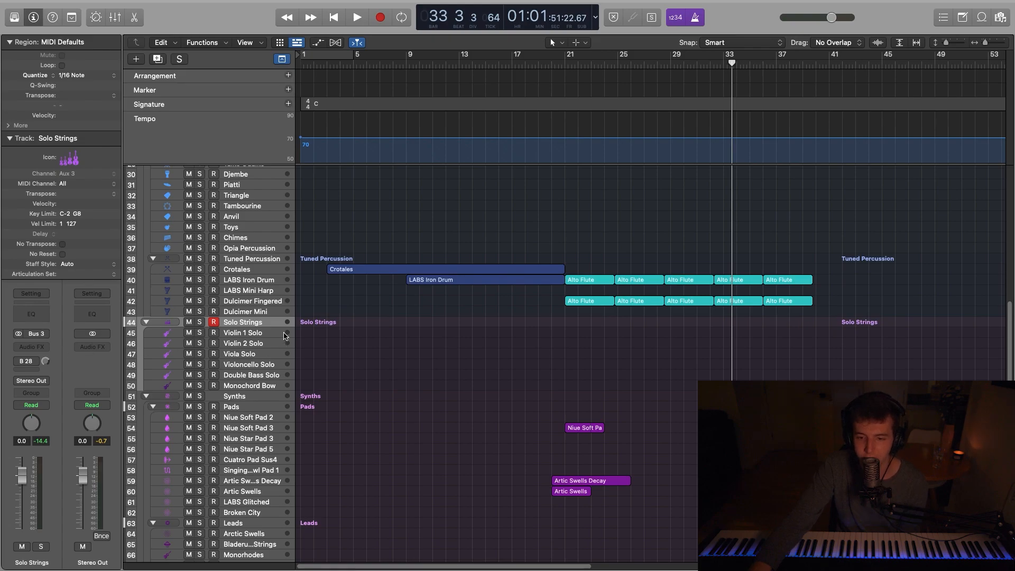
# Insert the Pro-R reverb on the Solo Strings stack and load its large-space preset Dark yet Light Space.
pyautogui.click(33, 348)
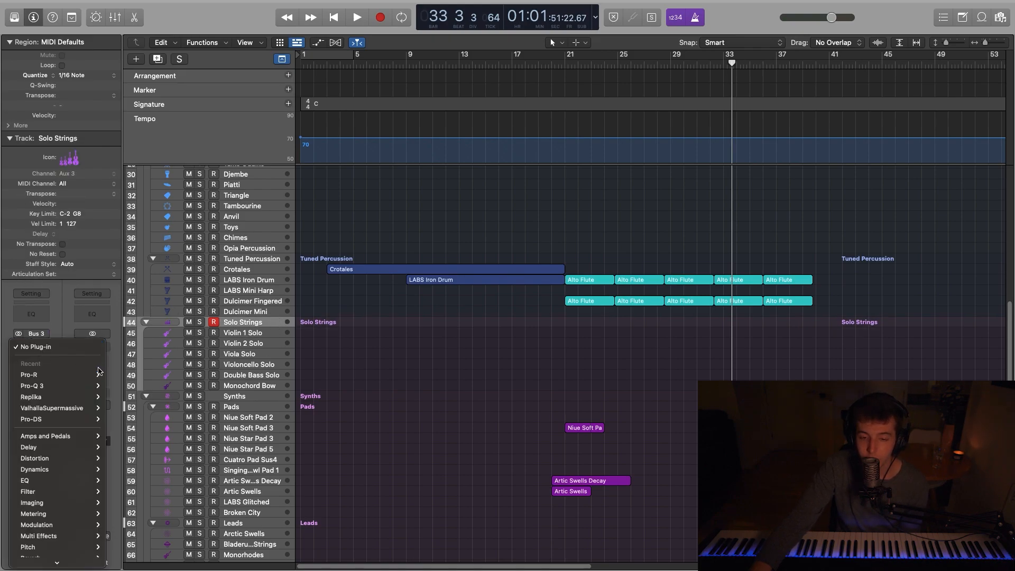
pyautogui.click(124, 375)
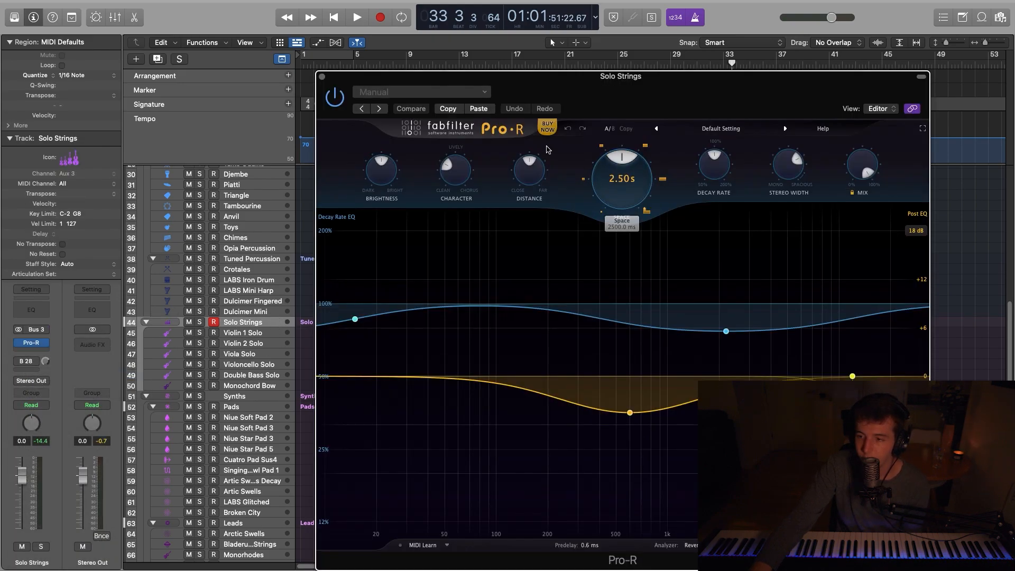
pyautogui.click(721, 129)
pyautogui.moveTo(711, 191)
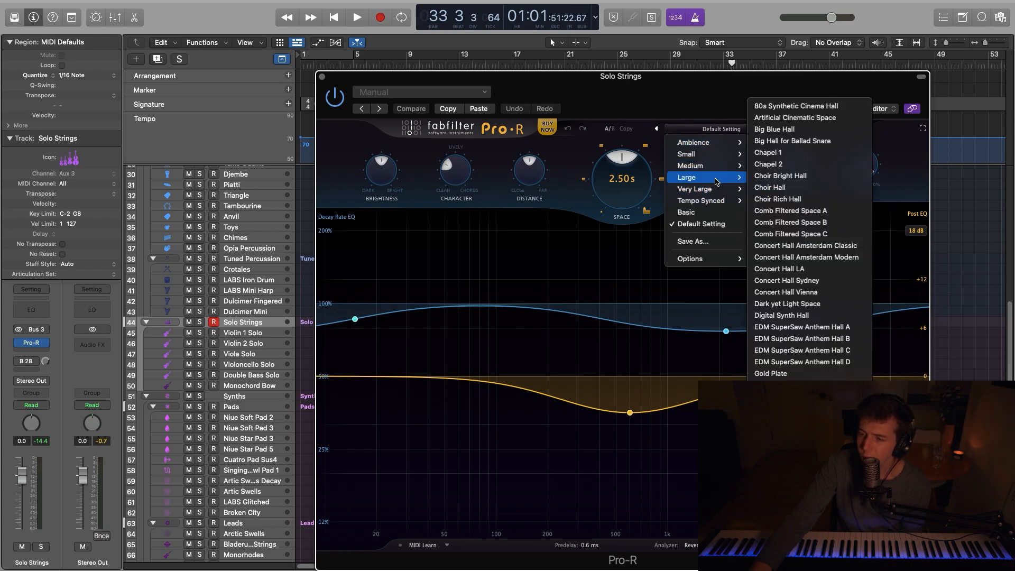
pyautogui.click(840, 308)
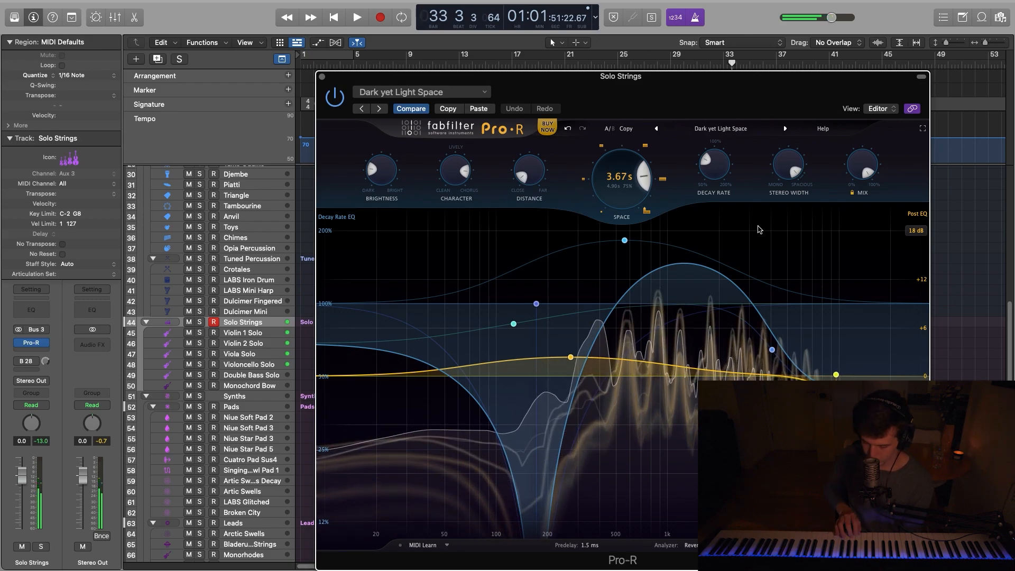
# Switch the Solo Strings reverb to the large Chapel 1 preset, lower its Mix to about half and close the plug-in.
pyautogui.click(721, 129)
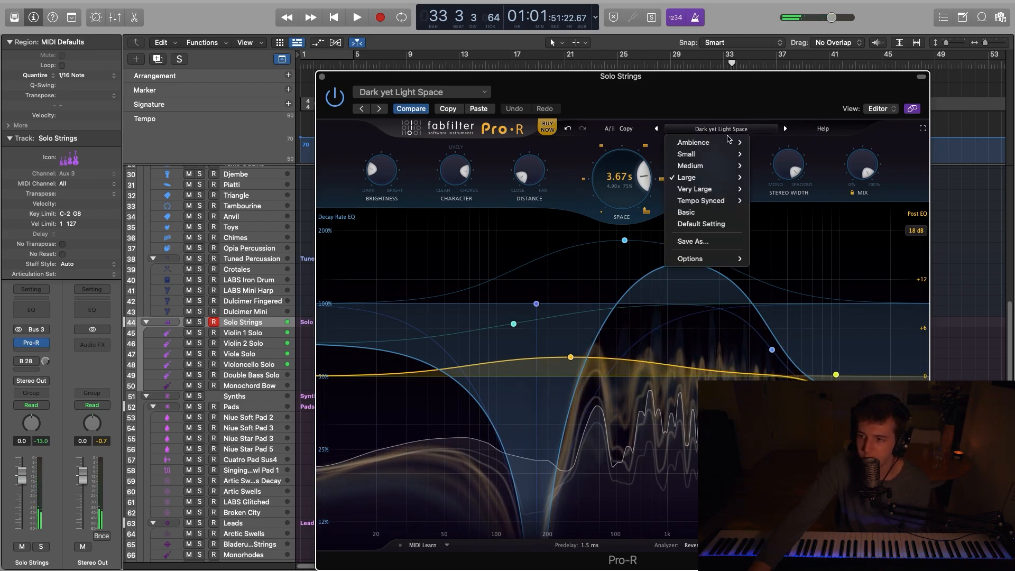
pyautogui.moveTo(770, 191)
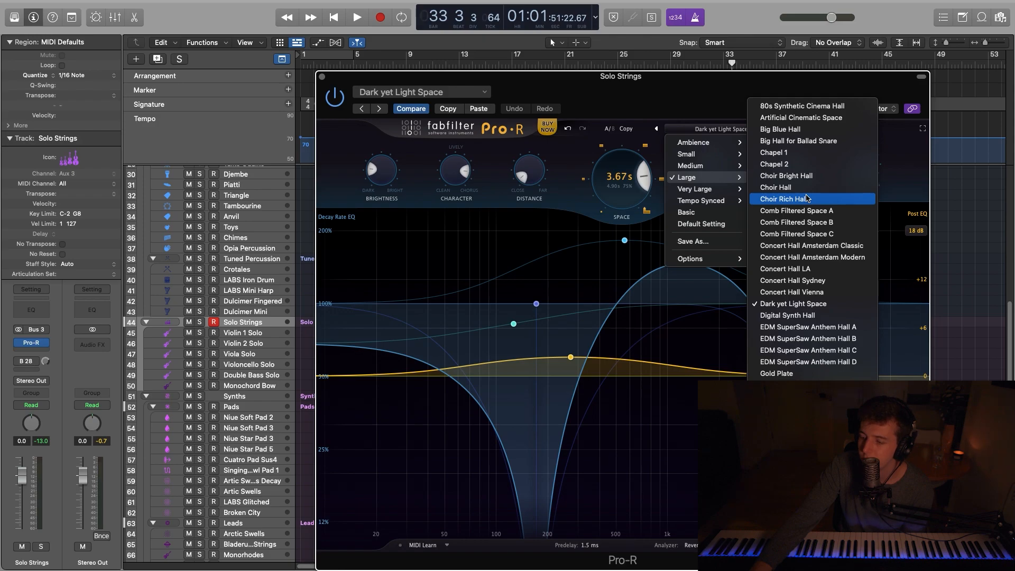
pyautogui.click(793, 153)
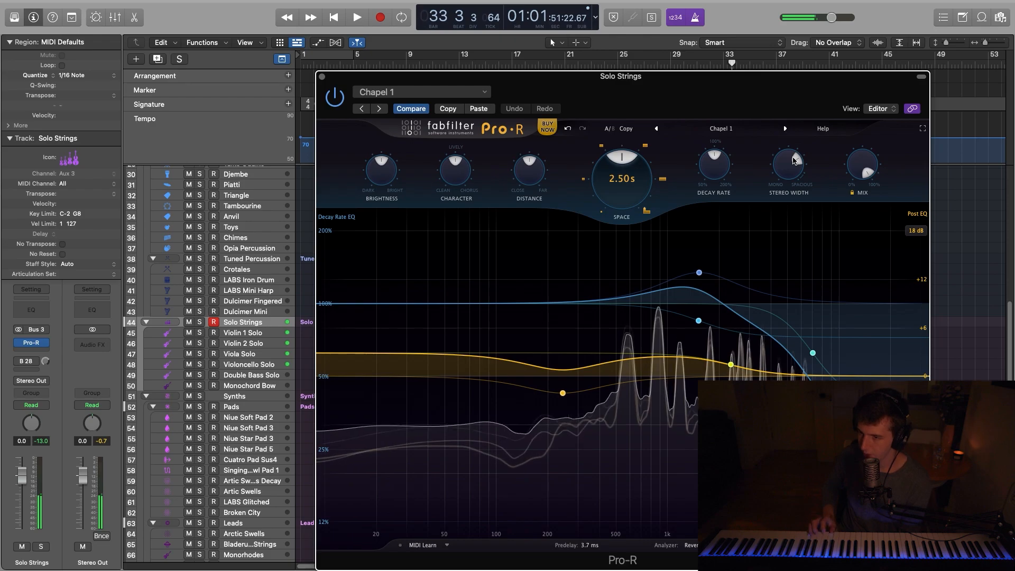
pyautogui.moveTo(863, 164); pyautogui.dragTo(862, 195)
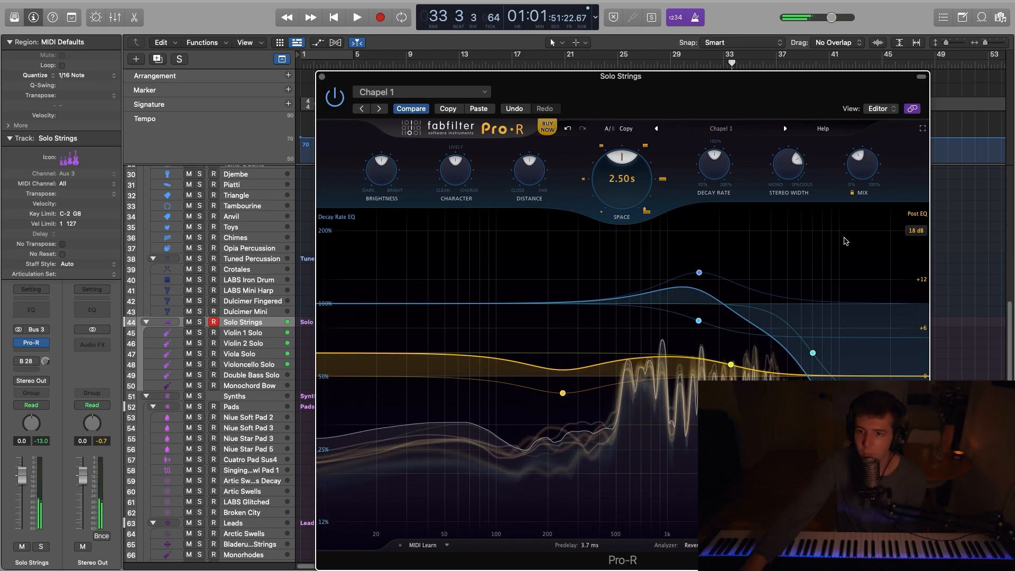
pyautogui.click(322, 77)
# Record a spiccato part on the Solo Strings stack, starting the transport at bar 21 and stopping around bar 40.
pyautogui.click(565, 61)
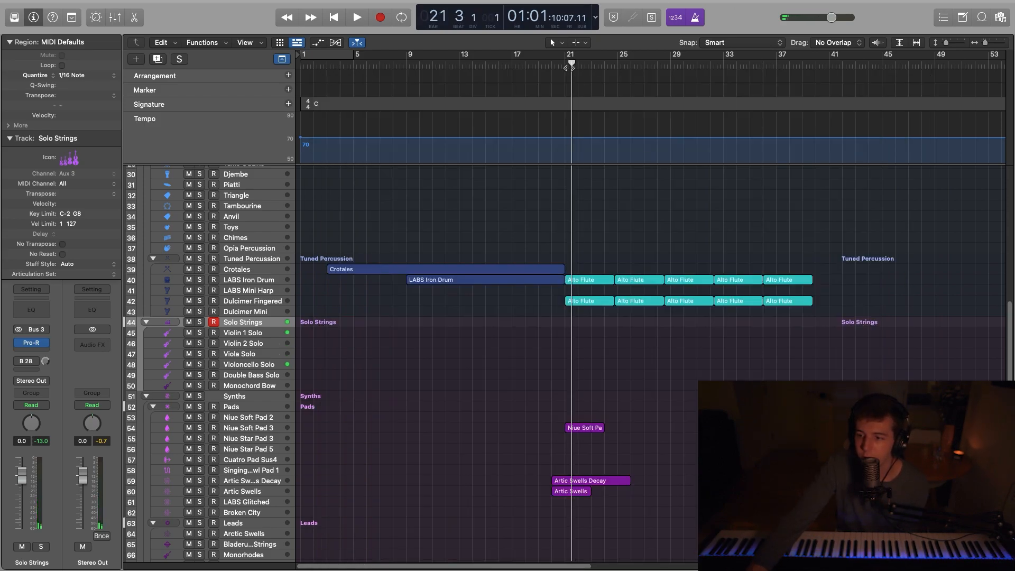
pyautogui.click(380, 19)
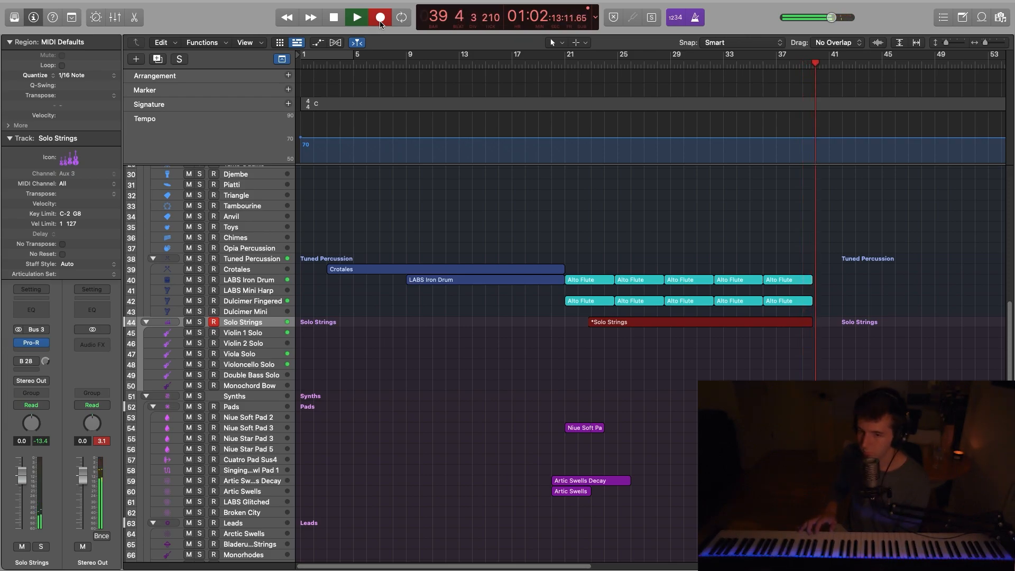
pyautogui.press('space')
# Check which articulation is active in the Violin 1, Violin 2, Viola and Violoncello Solo instruments.
pyautogui.click(154, 333)
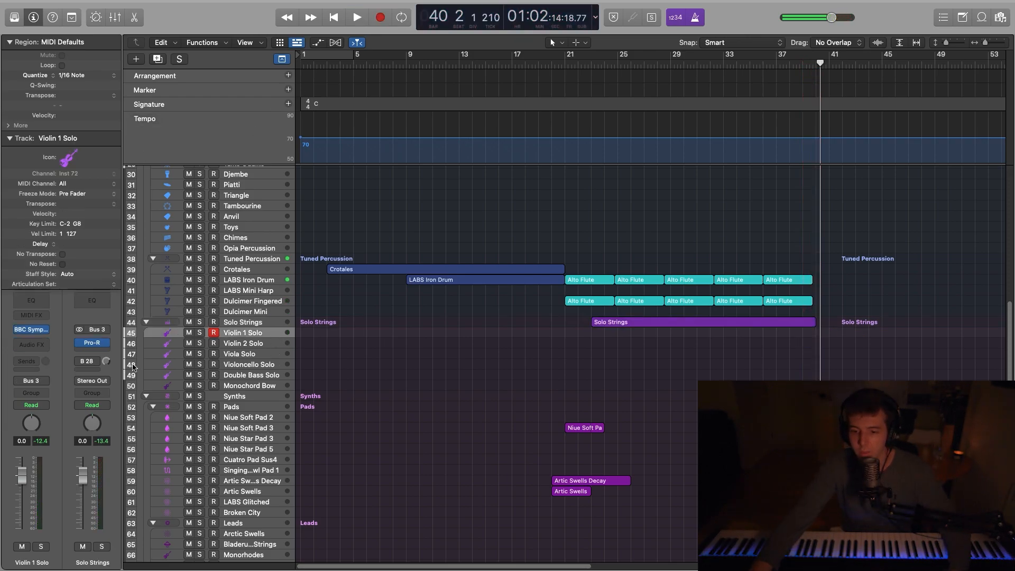
pyautogui.press('v')
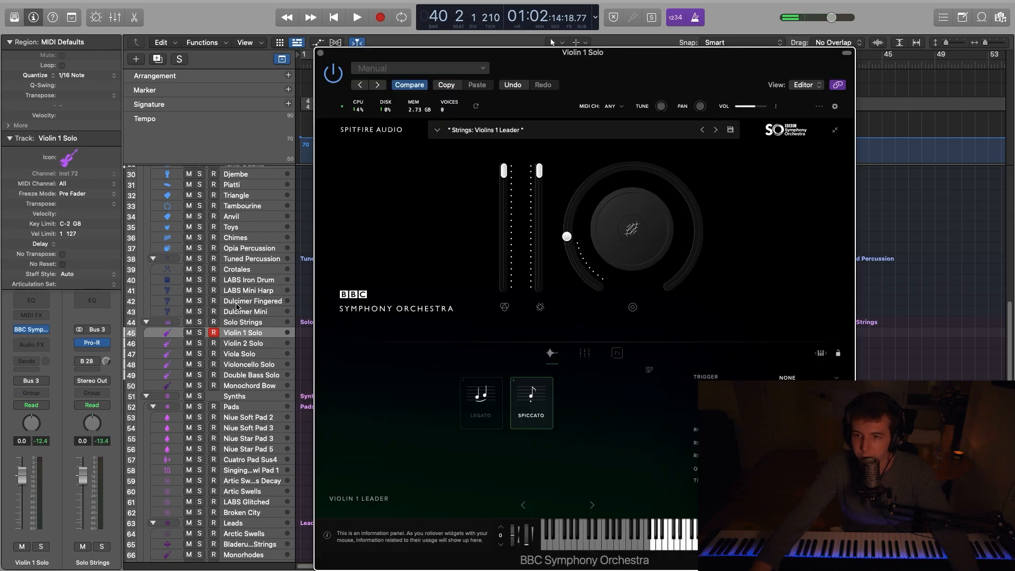
pyautogui.click(276, 345)
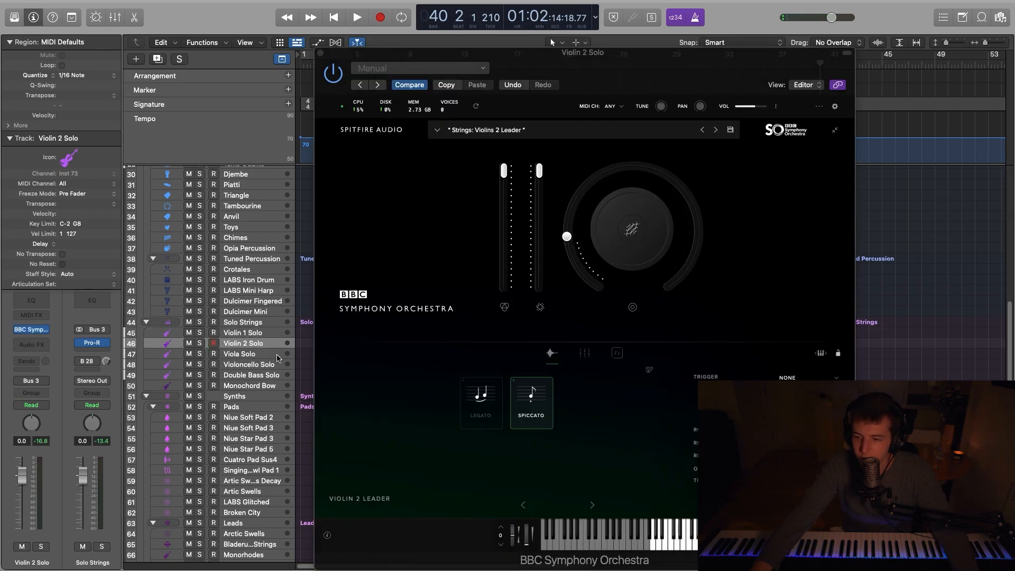
pyautogui.click(278, 356)
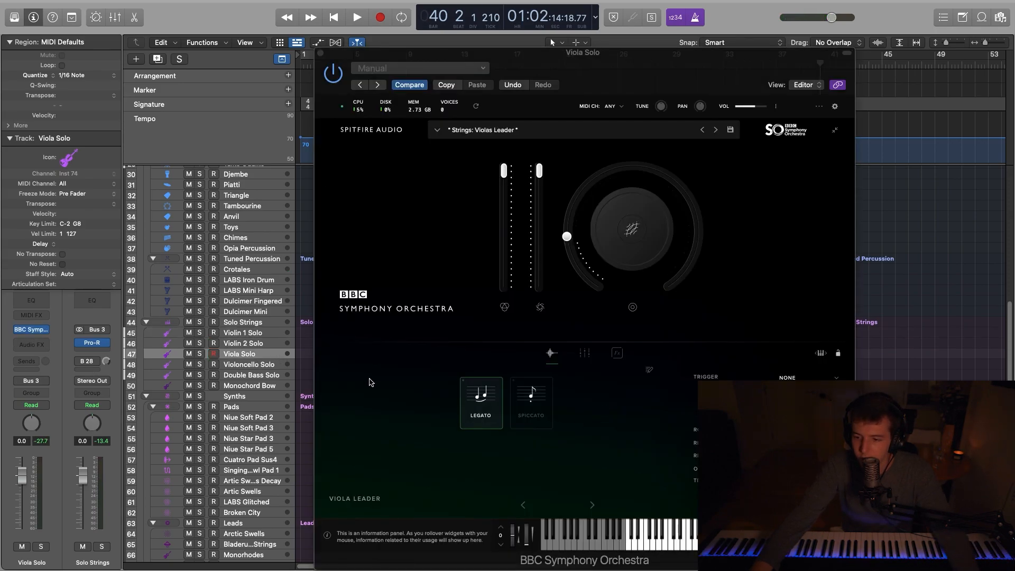
pyautogui.click(280, 365)
pyautogui.press('v')
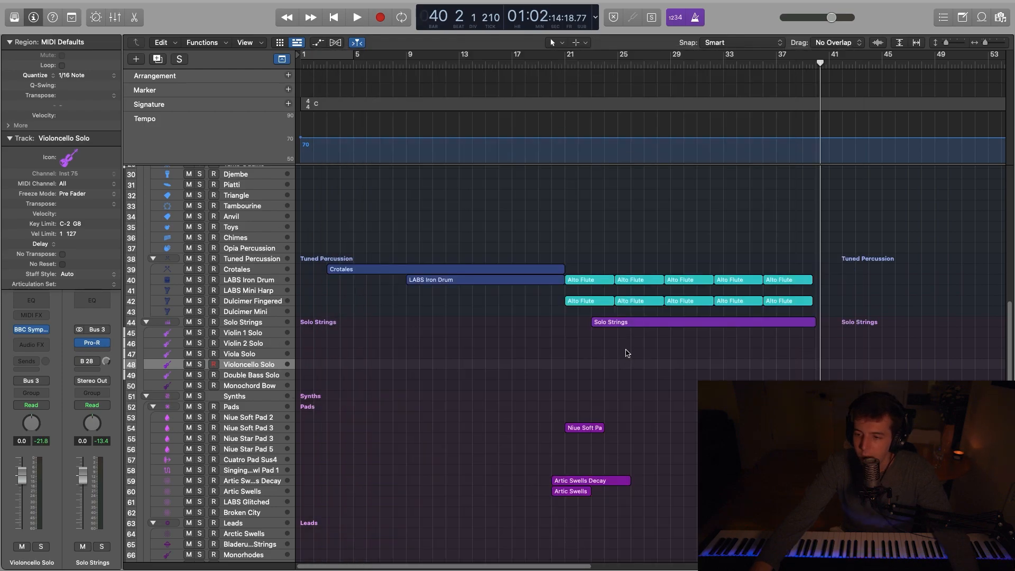
# Move the recorded Solo Strings region down onto the Violin 1 Solo track, keeping its timeline position.
pyautogui.click(624, 333)
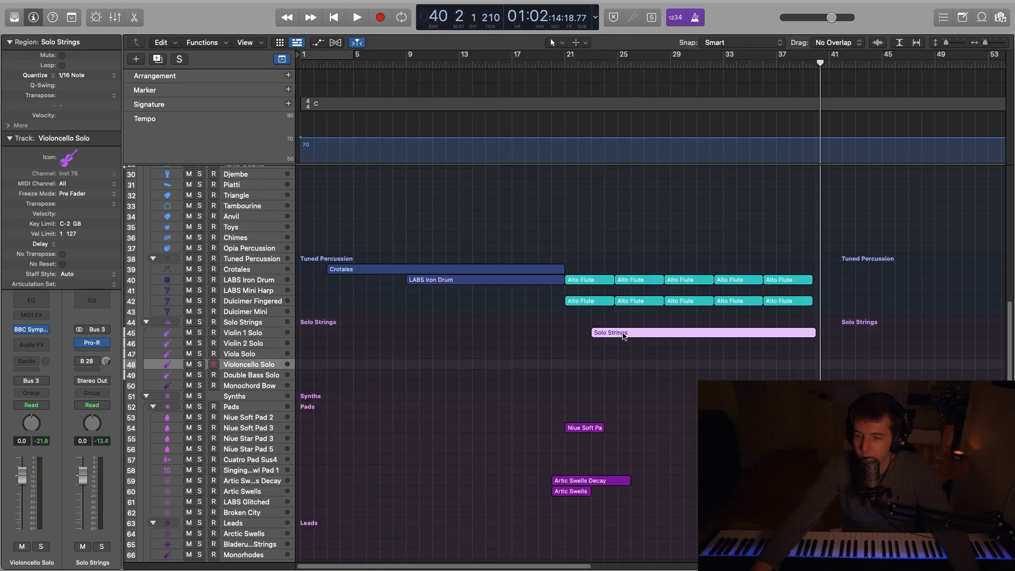
# Open the Solo Strings region on the Violin 1 Solo track in the Piano Roll and quantize all its notes to 1/8 Triplet.
pyautogui.doubleClick(625, 332)
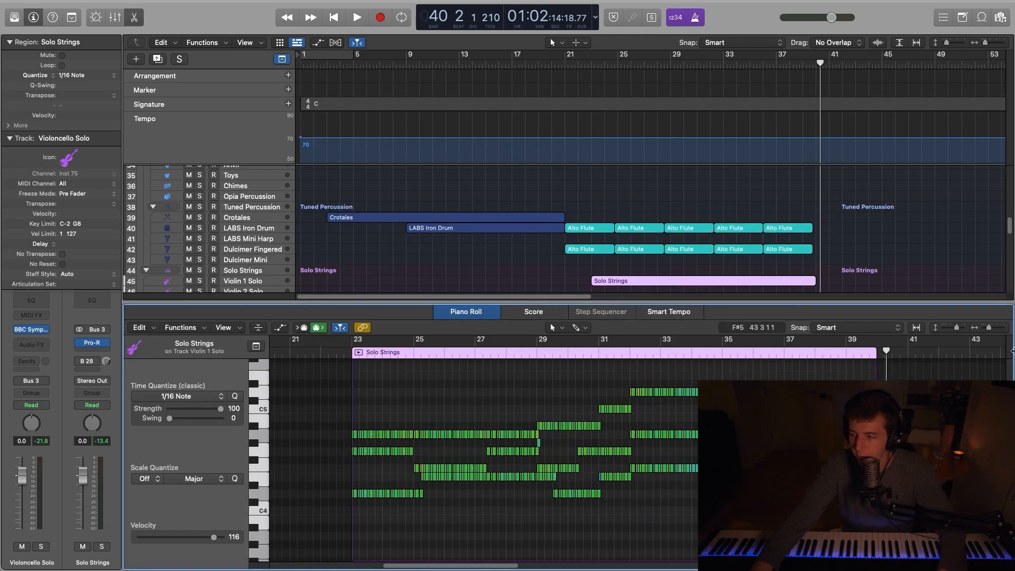
pyautogui.moveTo(989, 328); pyautogui.dragTo(996, 330)
pyautogui.hscroll(-10, 660, 425)
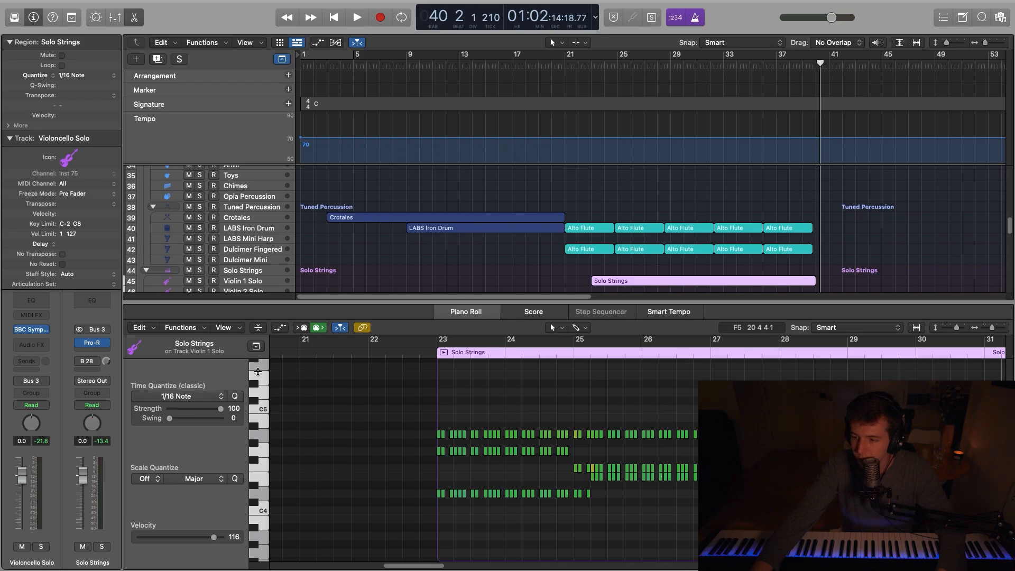
pyautogui.click(176, 396)
pyautogui.scroll(-3, 195, 501)
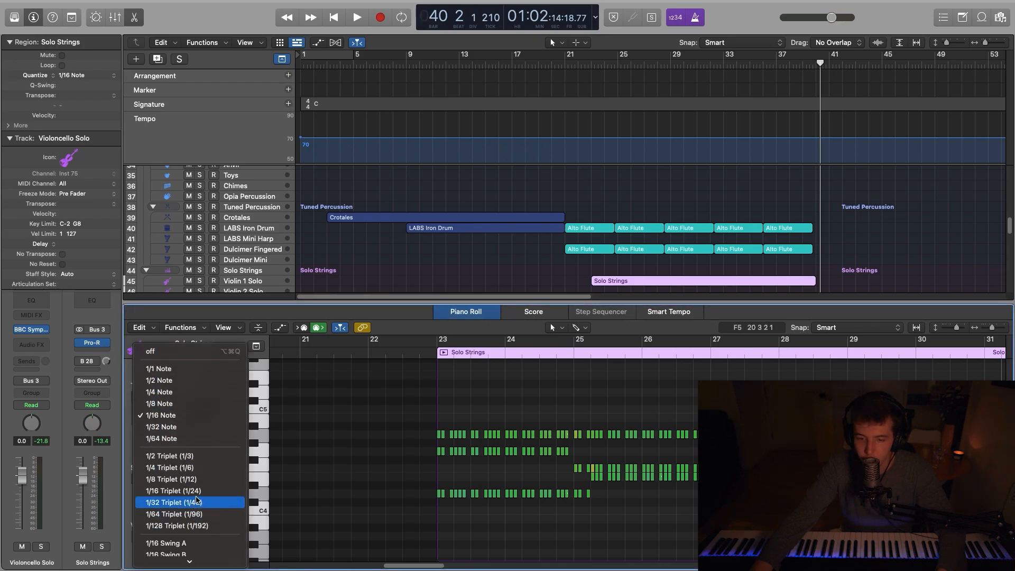
pyautogui.click(195, 479)
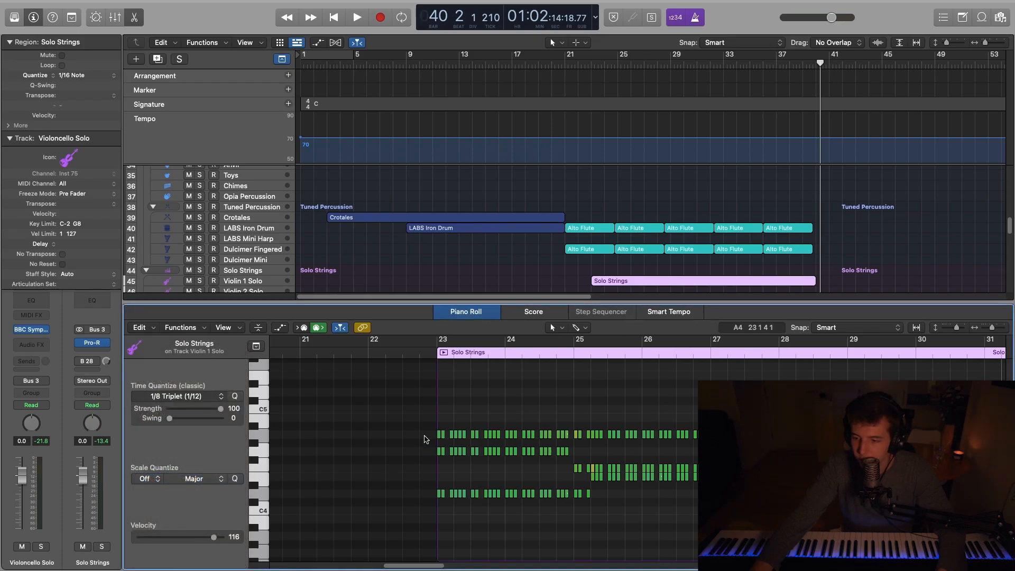
pyautogui.moveTo(991, 327); pyautogui.dragTo(994, 328)
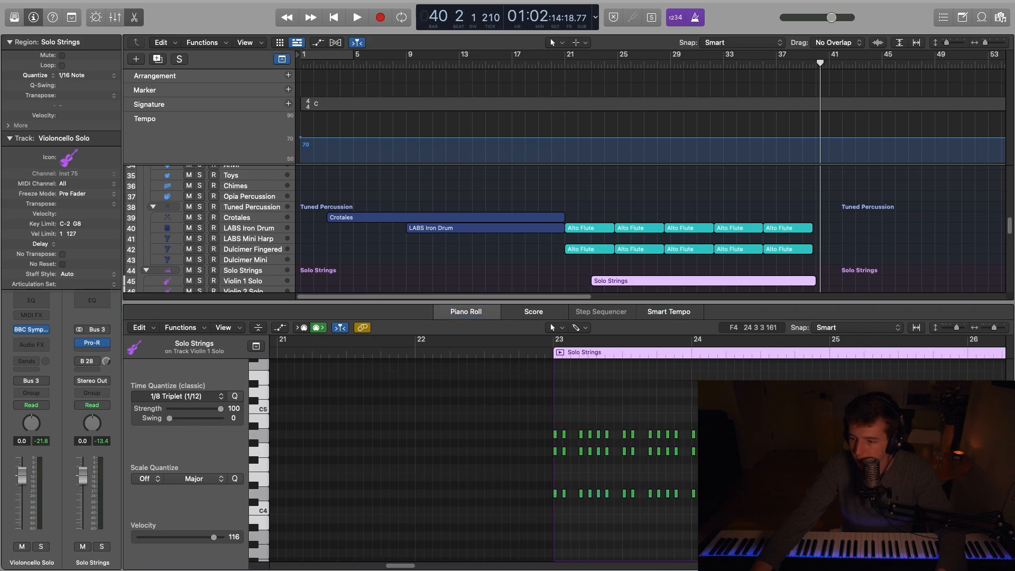
pyautogui.press('super+a')
pyautogui.press('q')
# Play the quantized Solo Strings region from bar 23, inspect its notes through to the end, and close the Piano Roll.
pyautogui.click(552, 353)
pyautogui.press('space')
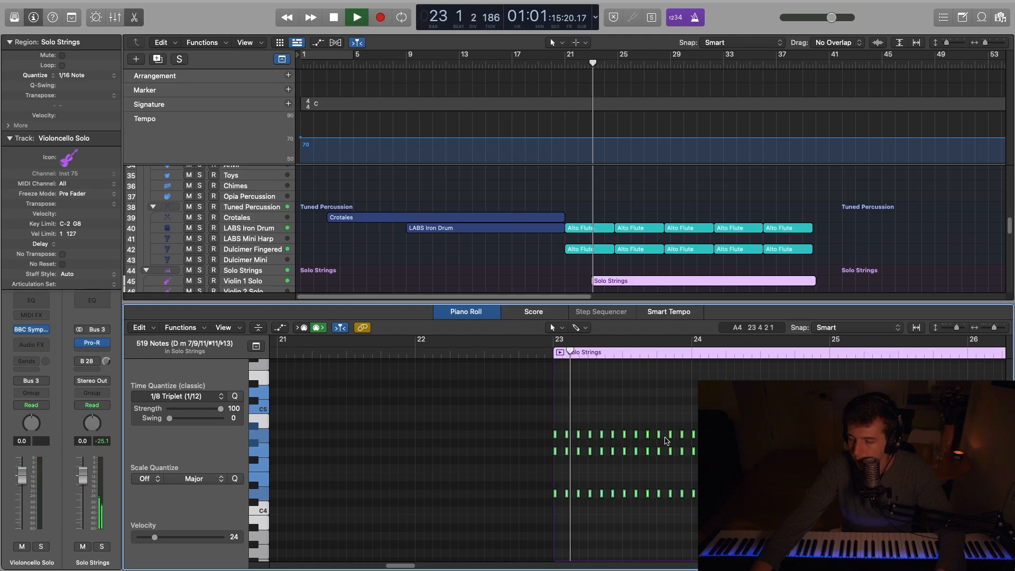
pyautogui.hscroll(4, 671, 443)
pyautogui.hscroll(3, 672, 443)
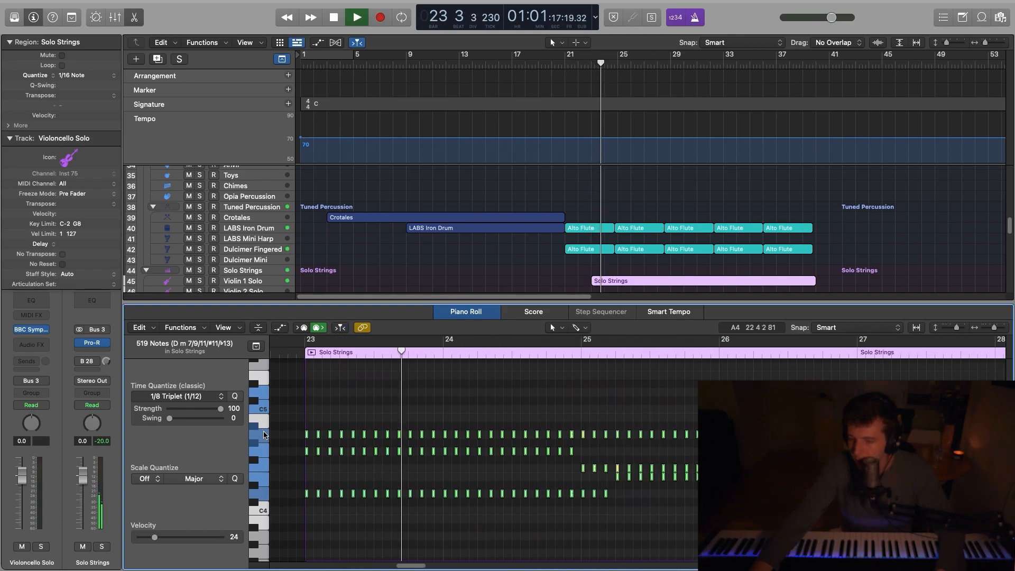
pyautogui.press('p')
pyautogui.click(682, 322)
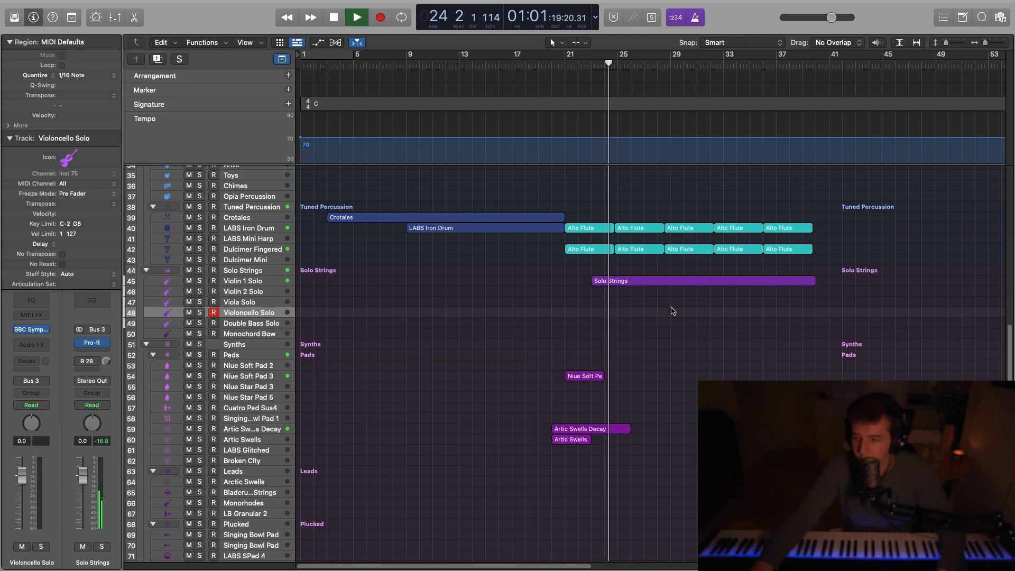
pyautogui.click(633, 283)
pyautogui.press('p')
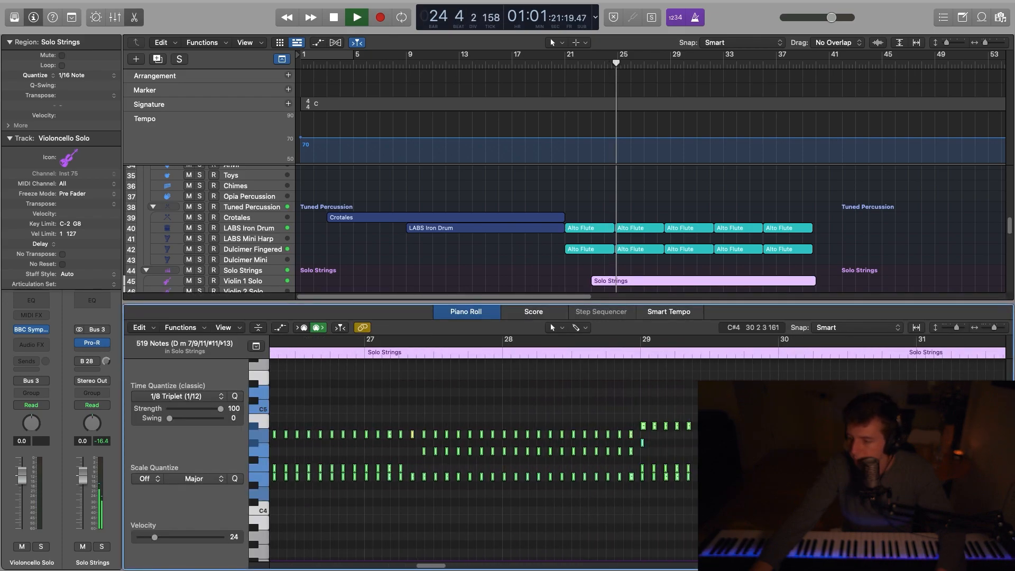
pyautogui.hscroll(10, 836, 493)
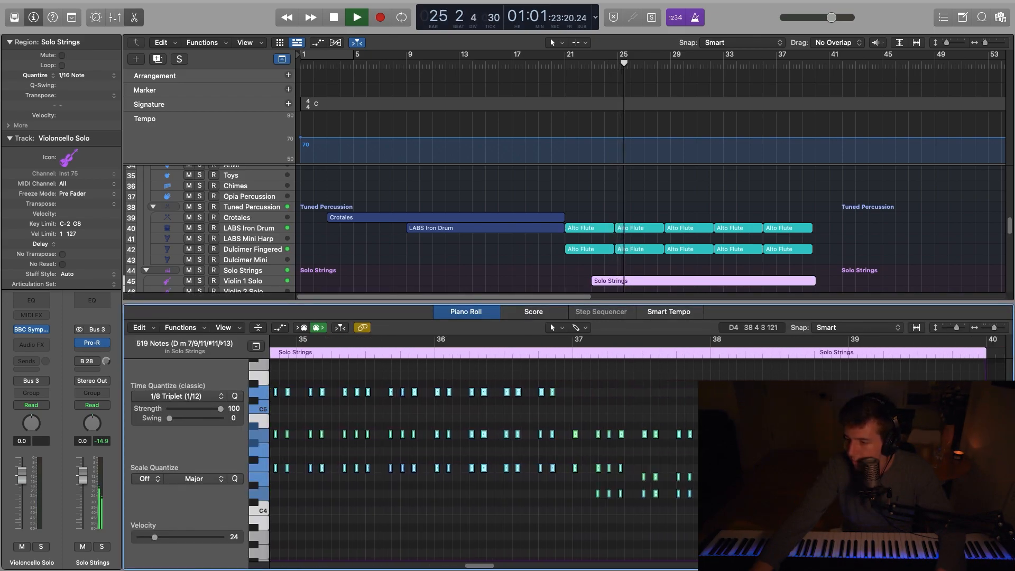
pyautogui.press('p')
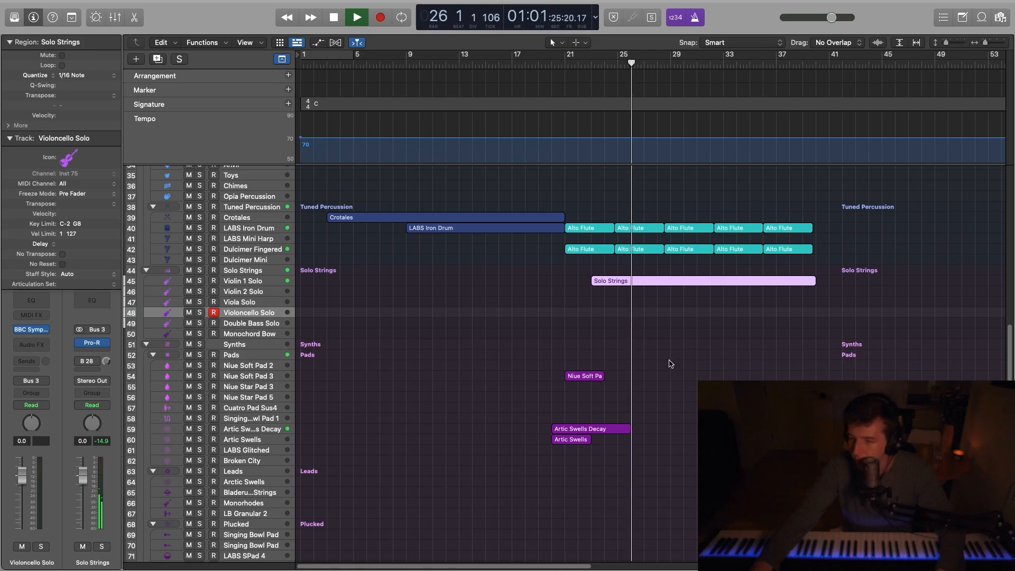
pyautogui.press('space')
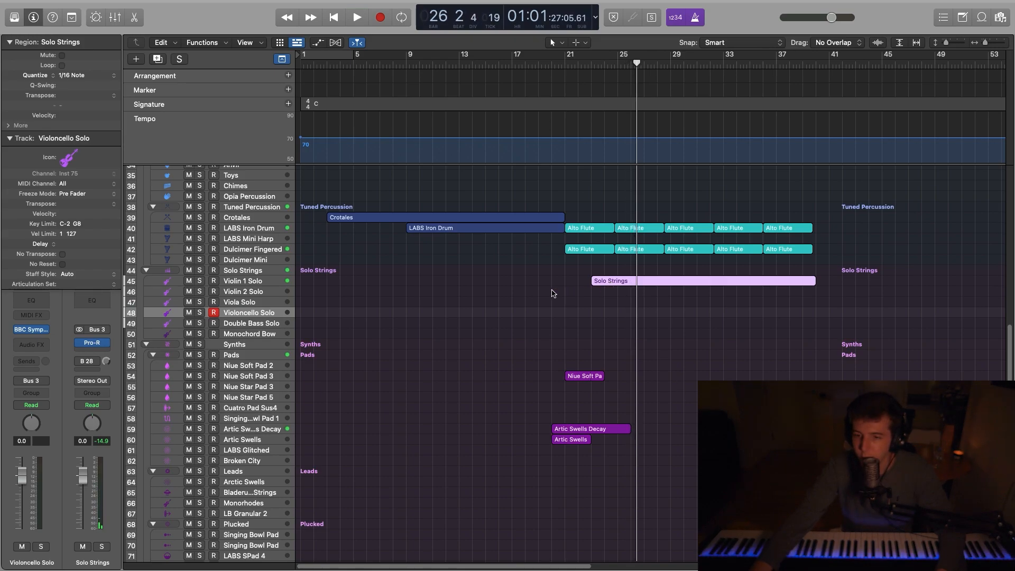
# Record a part on the Violin 2 Solo track from bar 23, stopping around bar 40.
pyautogui.click(257, 293)
pyautogui.doubleClick(611, 281)
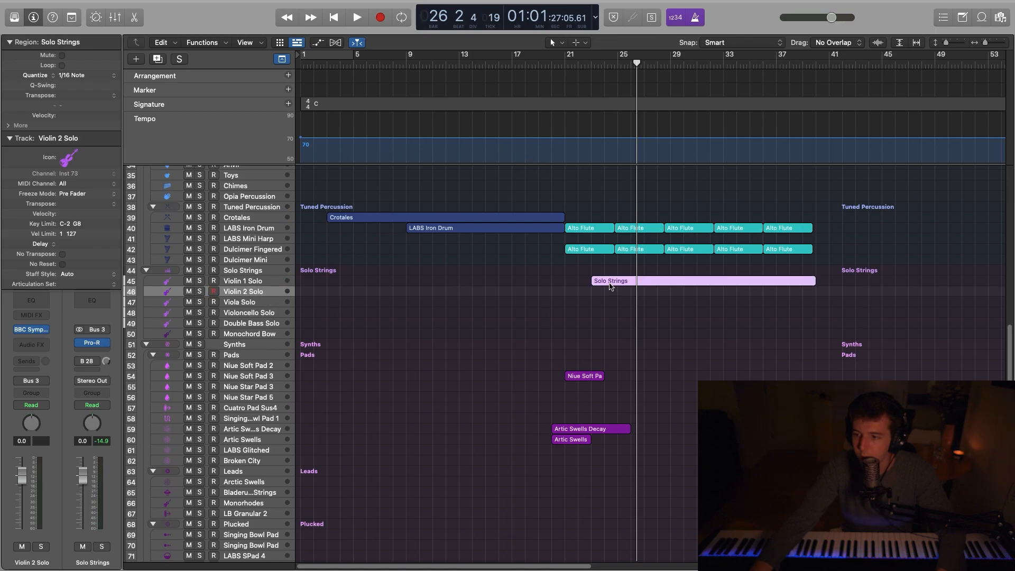
pyautogui.moveTo(996, 329); pyautogui.dragTo(987, 329)
pyautogui.press('p')
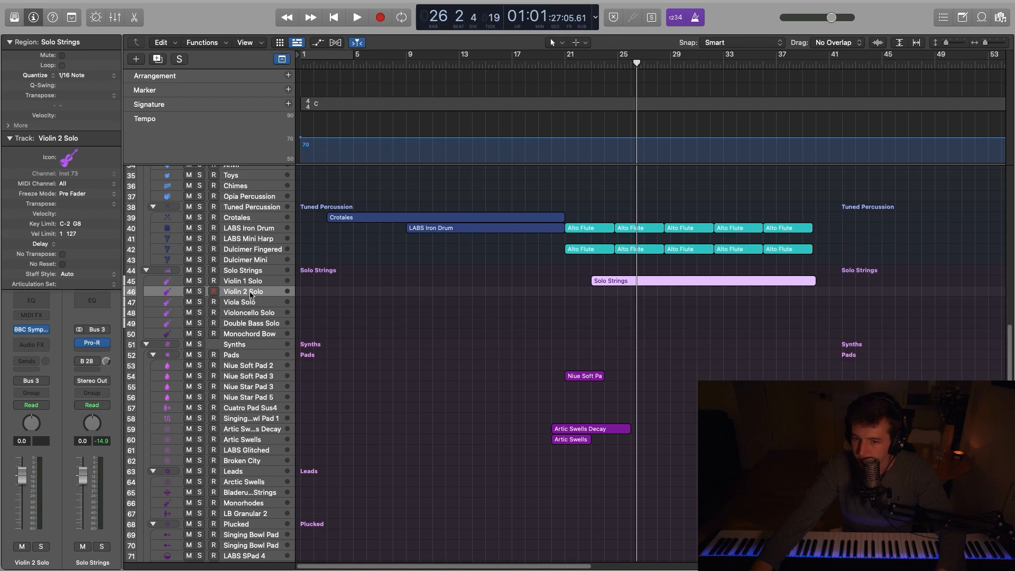
pyautogui.click(592, 64)
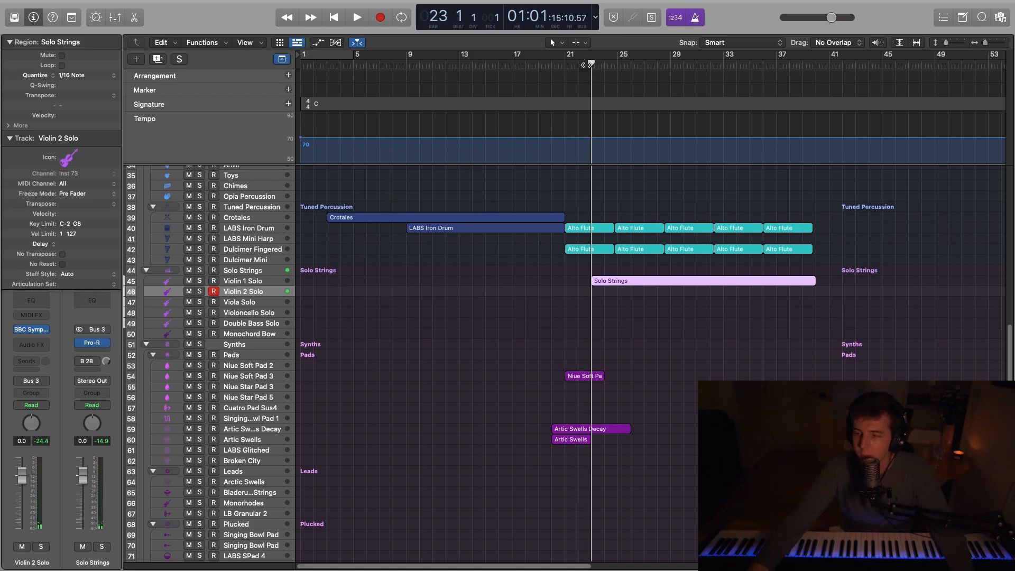
pyautogui.click(384, 21)
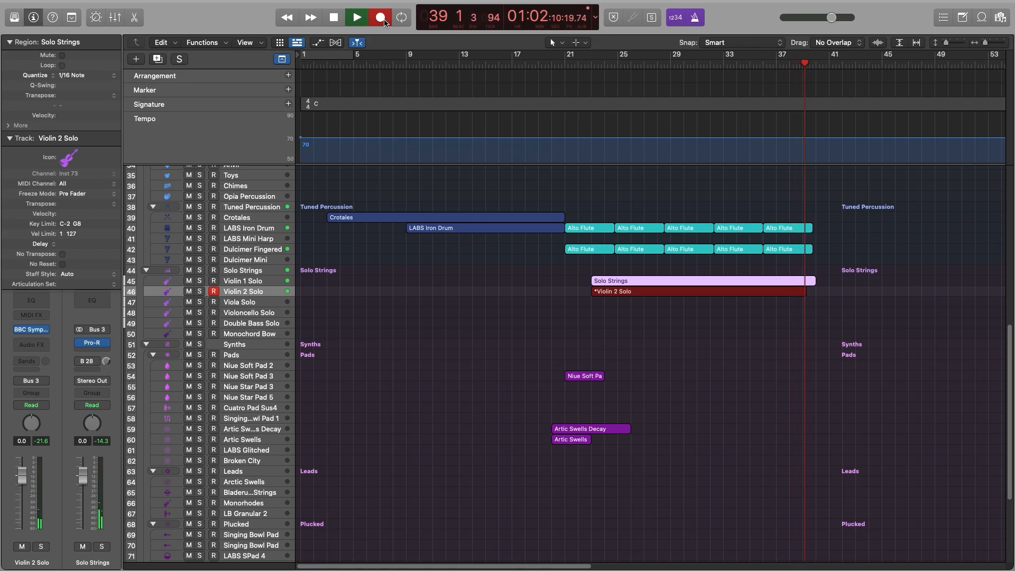
pyautogui.click(385, 21)
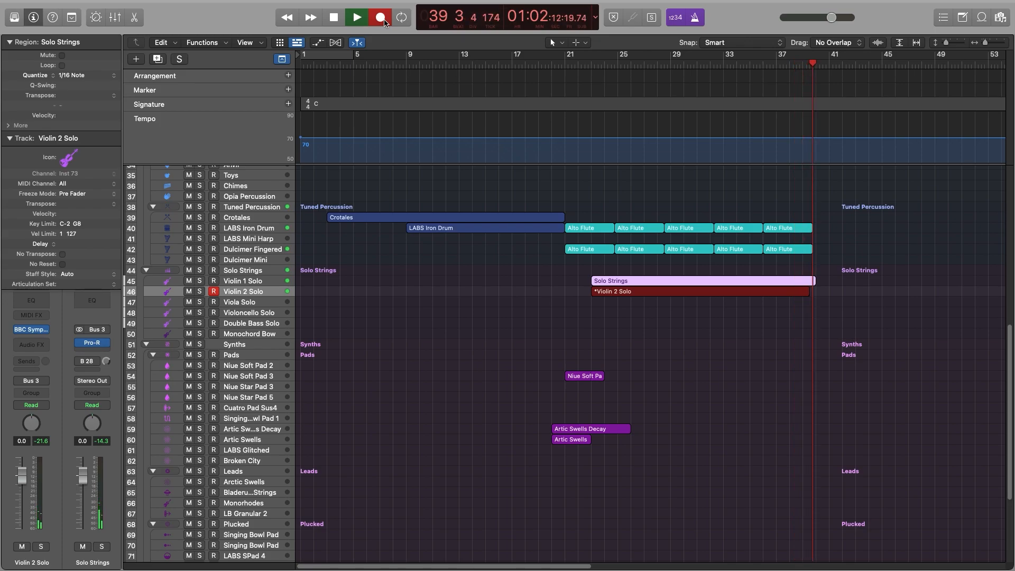
pyautogui.press('space')
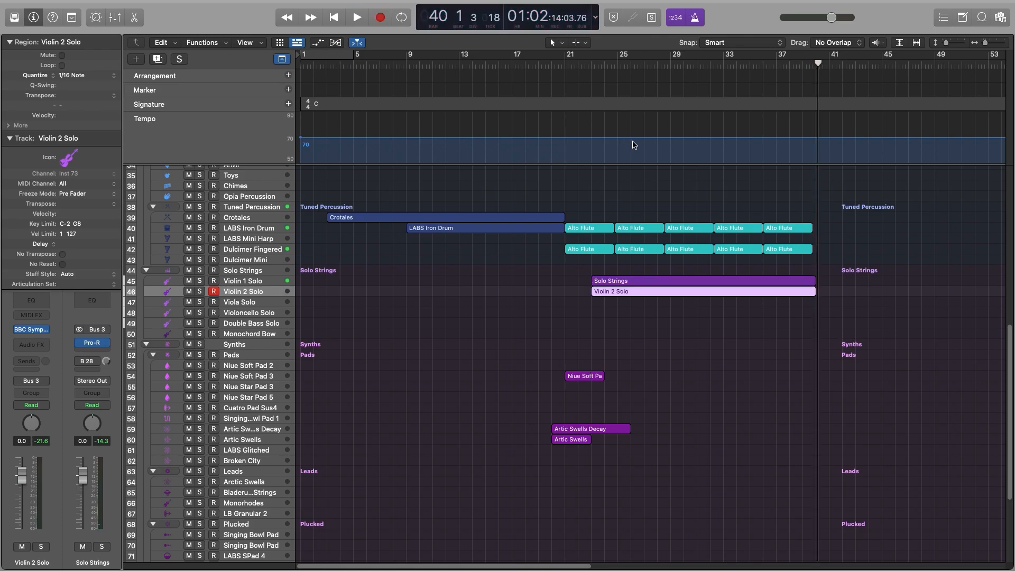
# Return the playhead to bar 23 and quantize all notes of the Violin 2 Solo region to 1/8 Triplet.
pyautogui.click(592, 63)
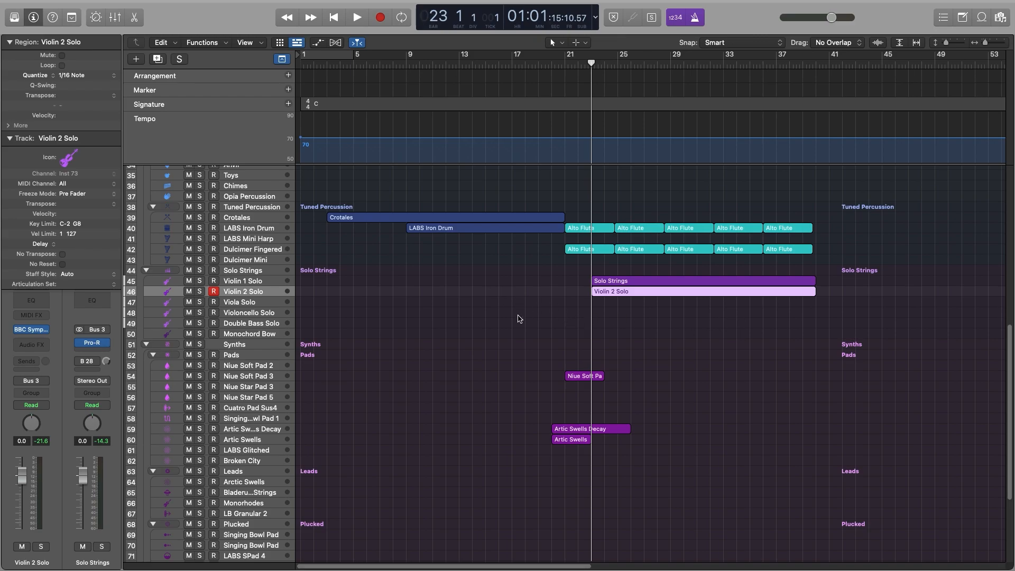
pyautogui.click(289, 305)
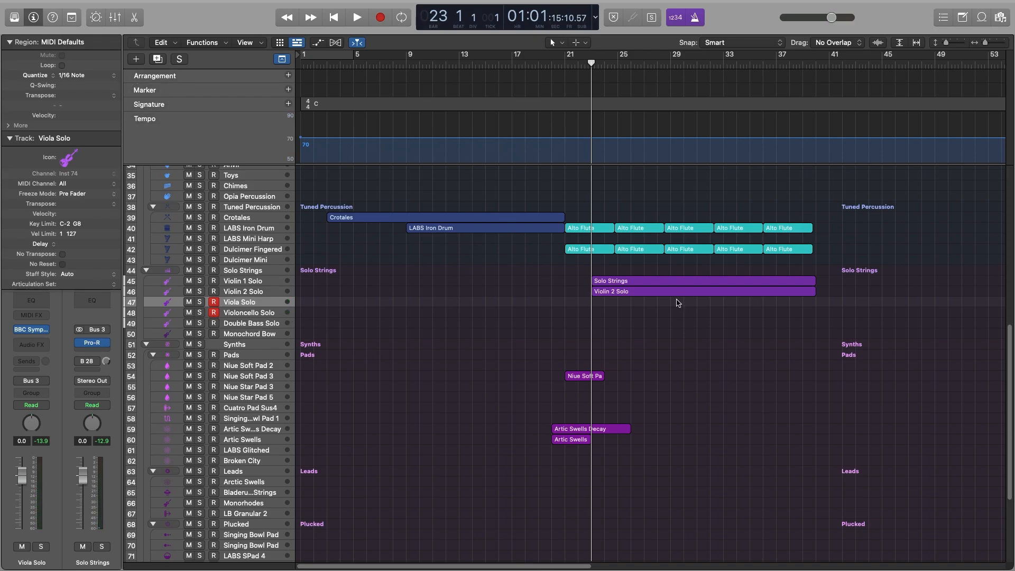
pyautogui.doubleClick(654, 291)
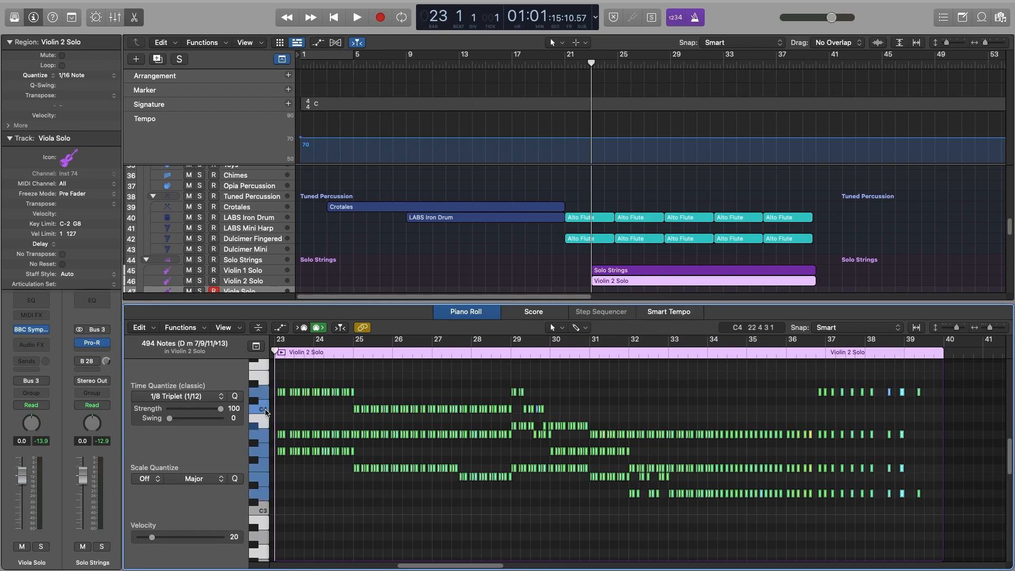
pyautogui.press('q')
# Listen to the Violin 2 Solo part in solo, briefly adding Violin 1 Solo, and clear the solo when stopping playback.
pyautogui.press('space')
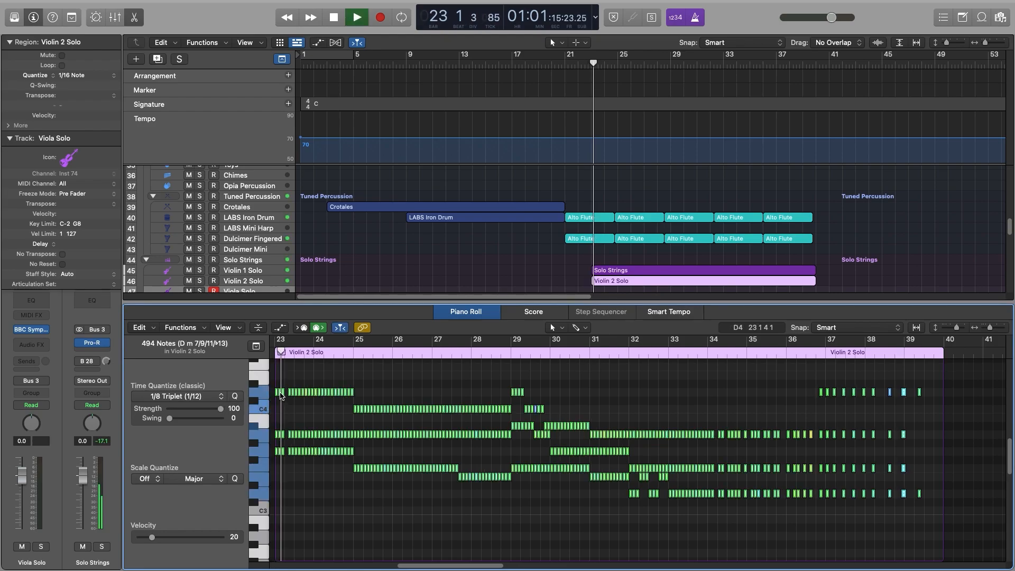
pyautogui.hotkey('ctrl', 's')
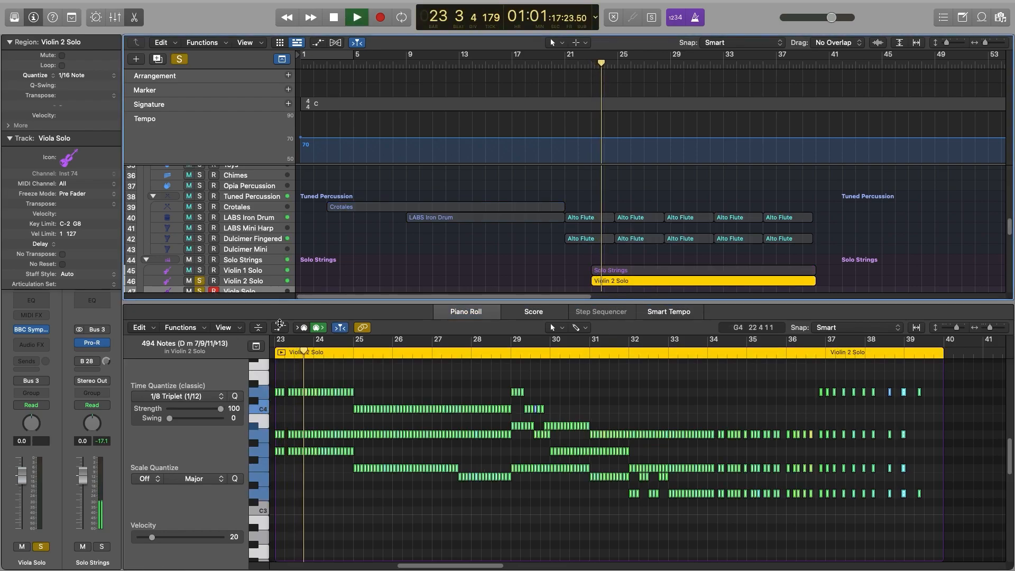
pyautogui.scroll(-4, 201, 230)
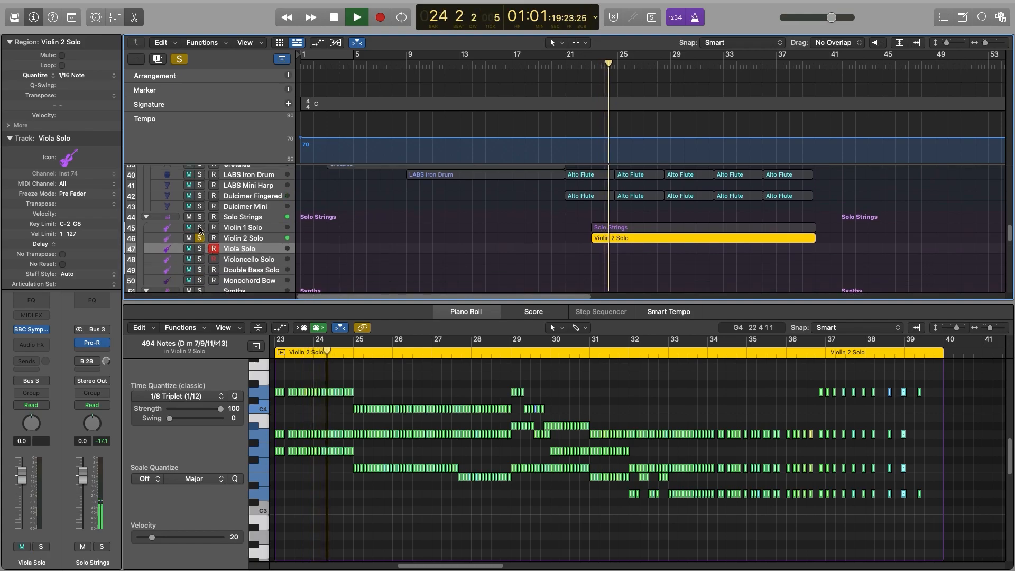
pyautogui.click(200, 228)
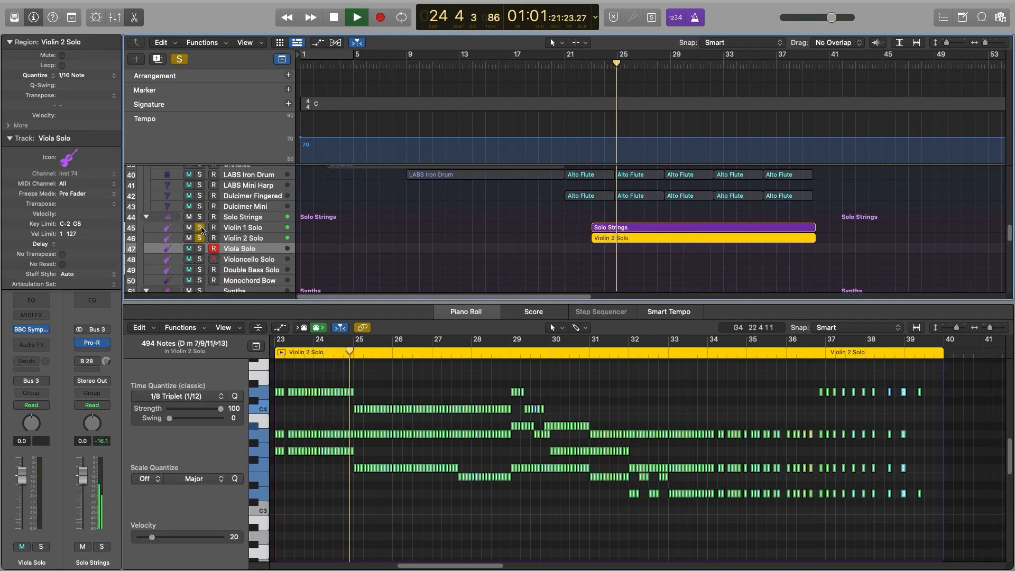
pyautogui.click(200, 228)
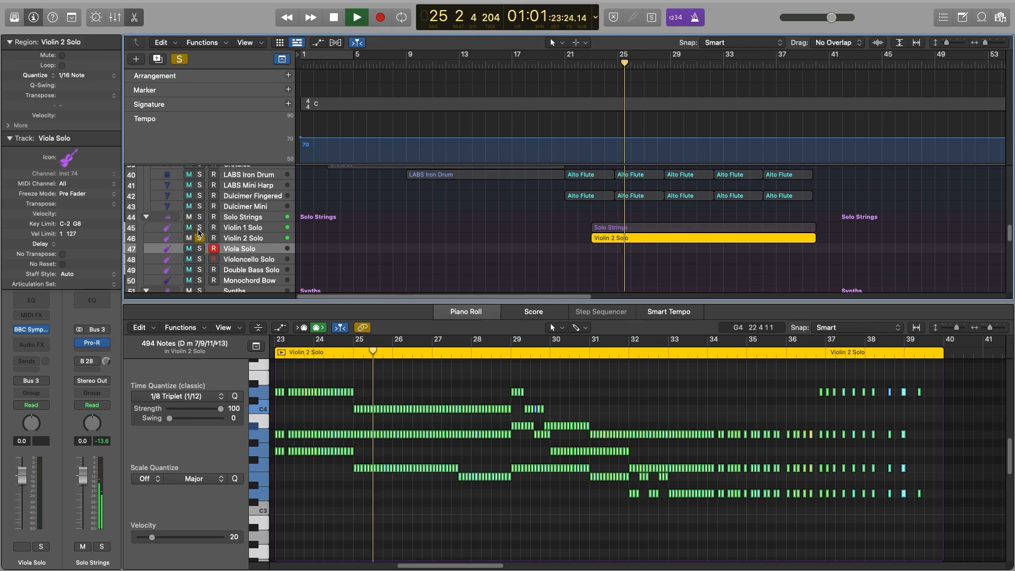
pyautogui.click(199, 236)
pyautogui.press('space')
# Select the Viola Solo track, close the Piano Roll and briefly play the arrangement from bar 21.
pyautogui.click(593, 67)
pyautogui.click(283, 254)
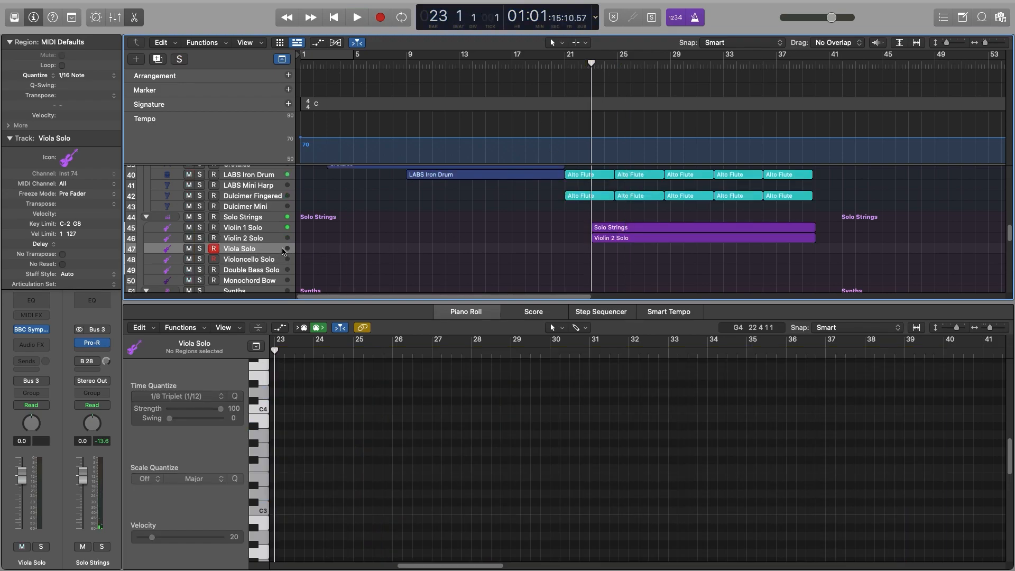
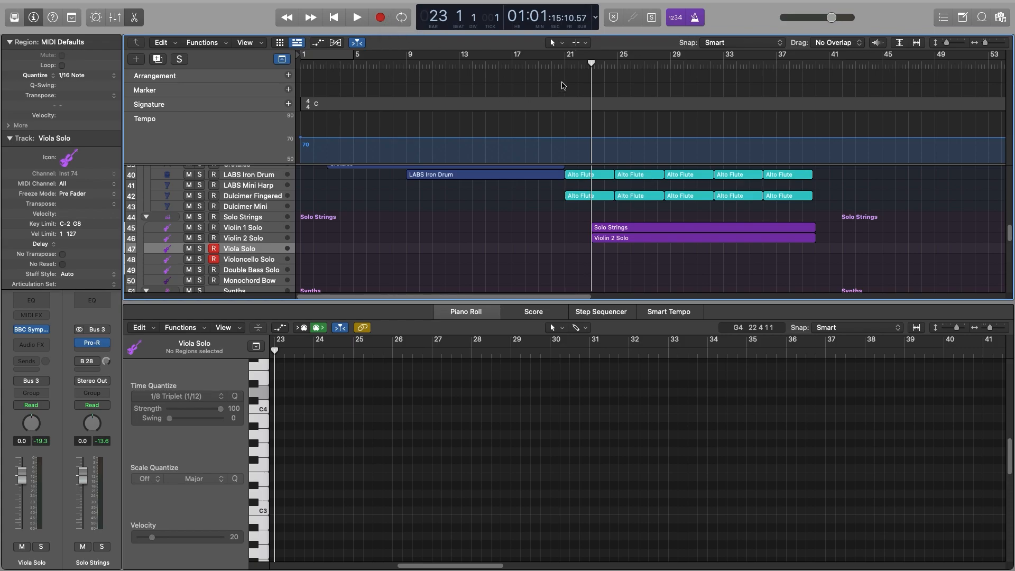
pyautogui.click(563, 64)
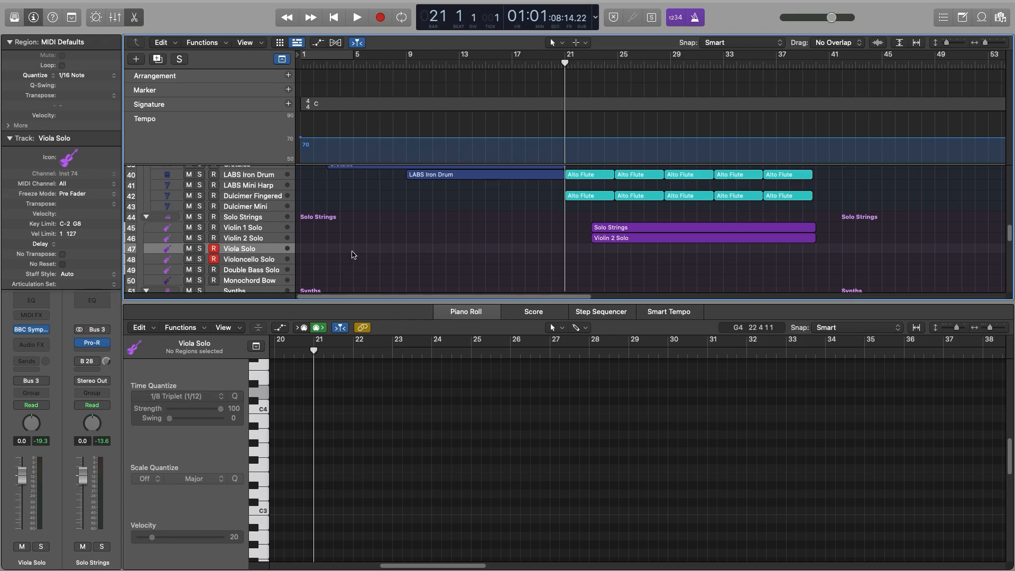
pyautogui.press('e')
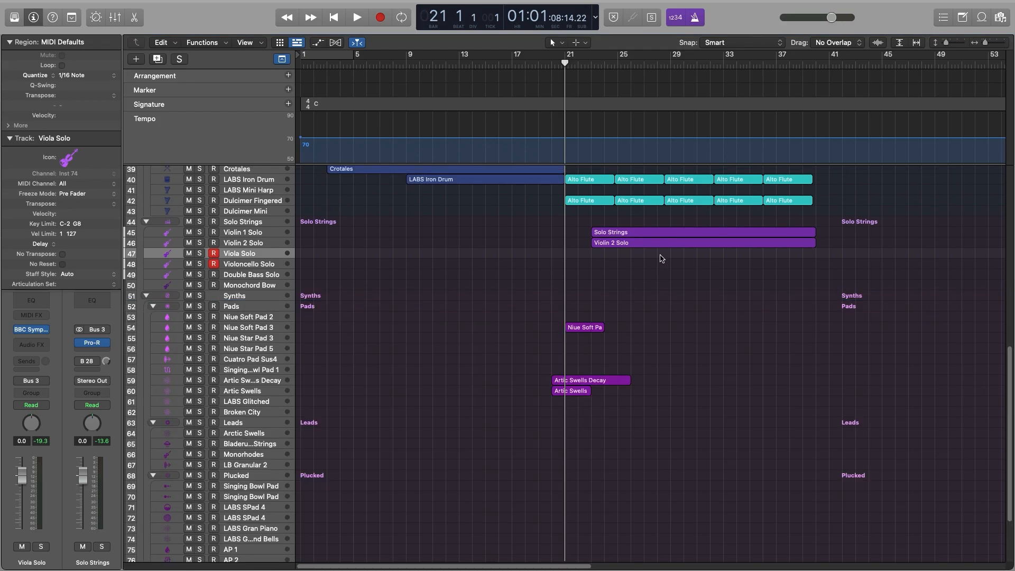
pyautogui.scroll(5, 607, 304)
pyautogui.scroll(-5, 608, 303)
pyautogui.scroll(-3, 608, 302)
pyautogui.scroll(20, 610, 301)
pyautogui.scroll(-17, 616, 300)
pyautogui.press('space')
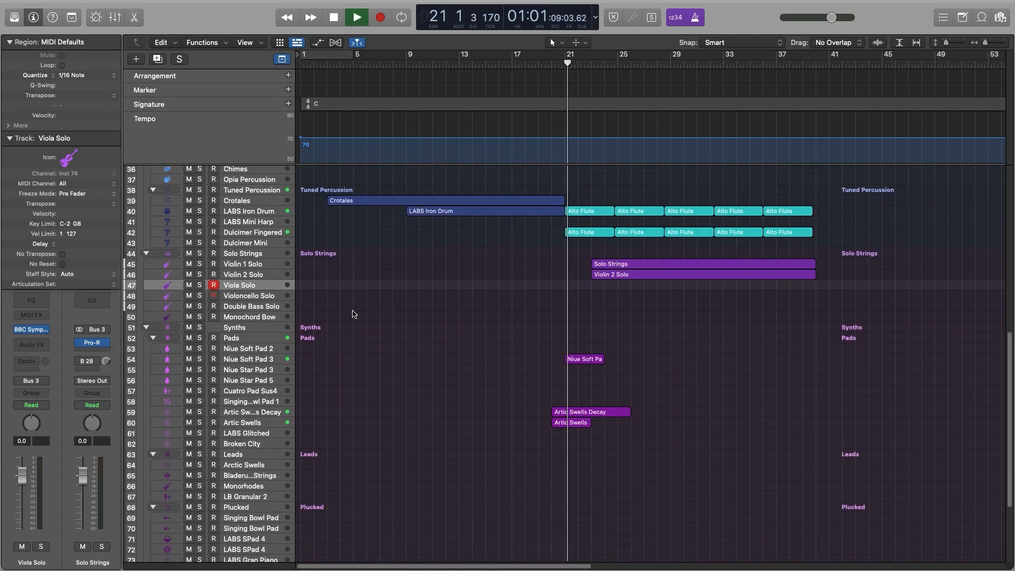
pyautogui.press('space')
# Record a part on the armed Viola Solo and Violoncello Solo tracks from bar 23 to about bar 40, and select the Viola Solo region.
pyautogui.click(593, 63)
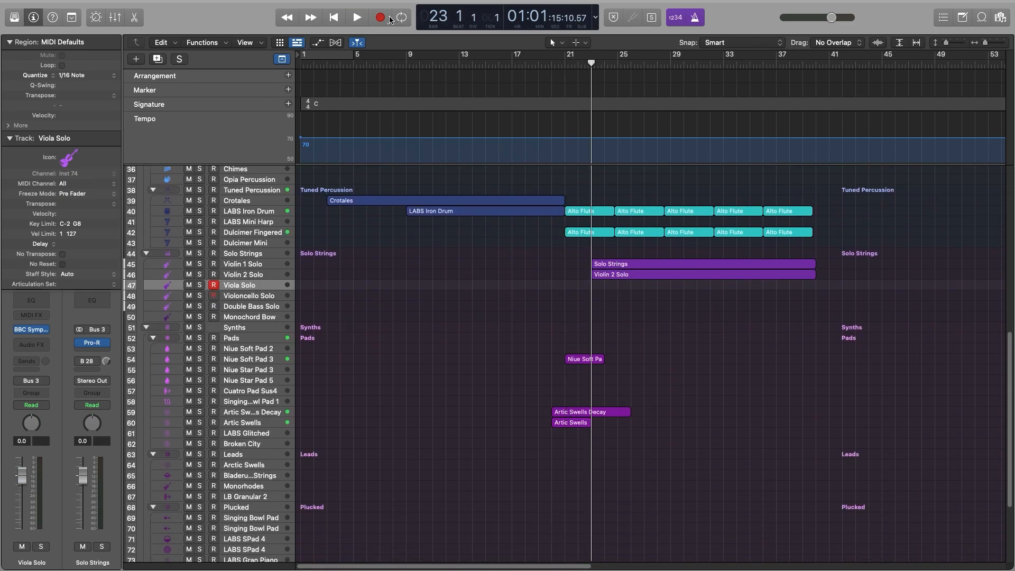
pyautogui.press('r')
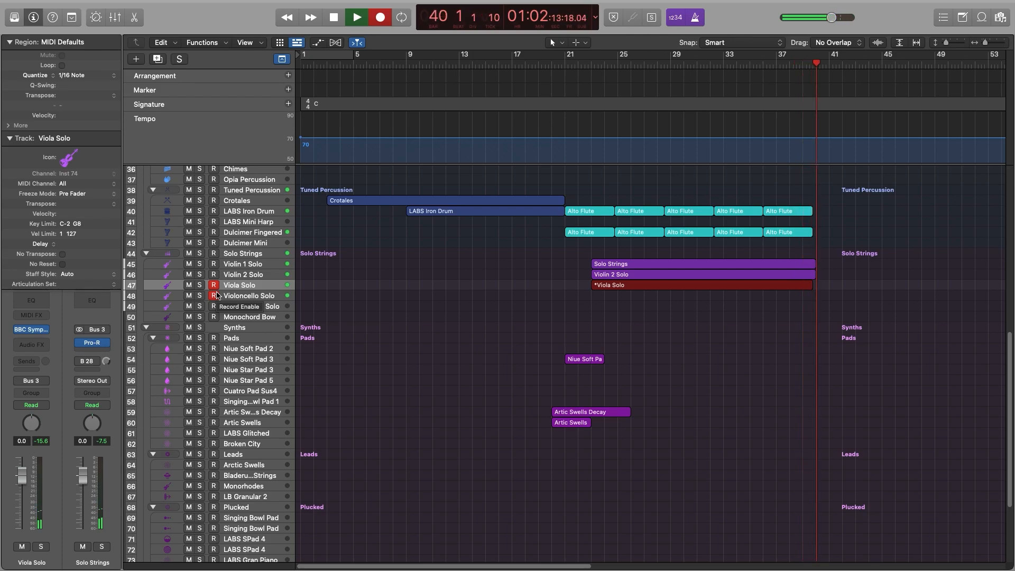
pyautogui.press('space')
pyautogui.click(680, 342)
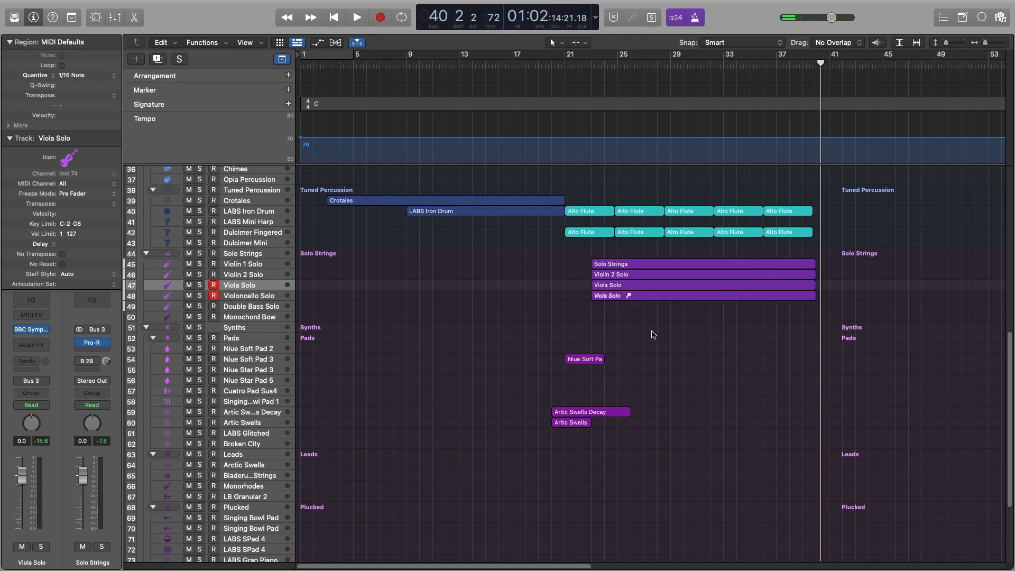
pyautogui.click(632, 286)
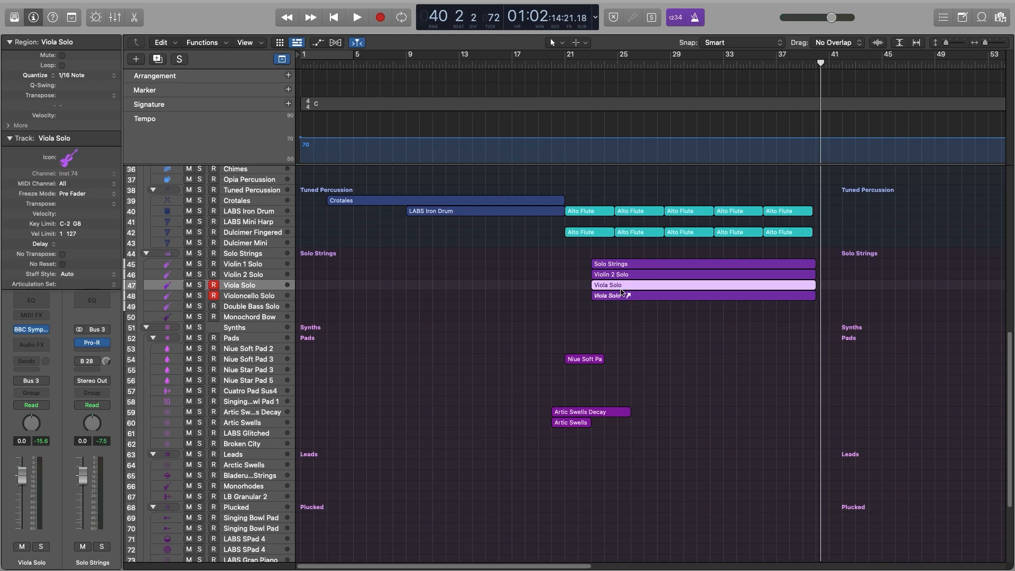
# Open the Viola Solo region in the Piano Roll, look over its notes and close the editor.
pyautogui.doubleClick(622, 288)
pyautogui.scroll(-2, 499, 522)
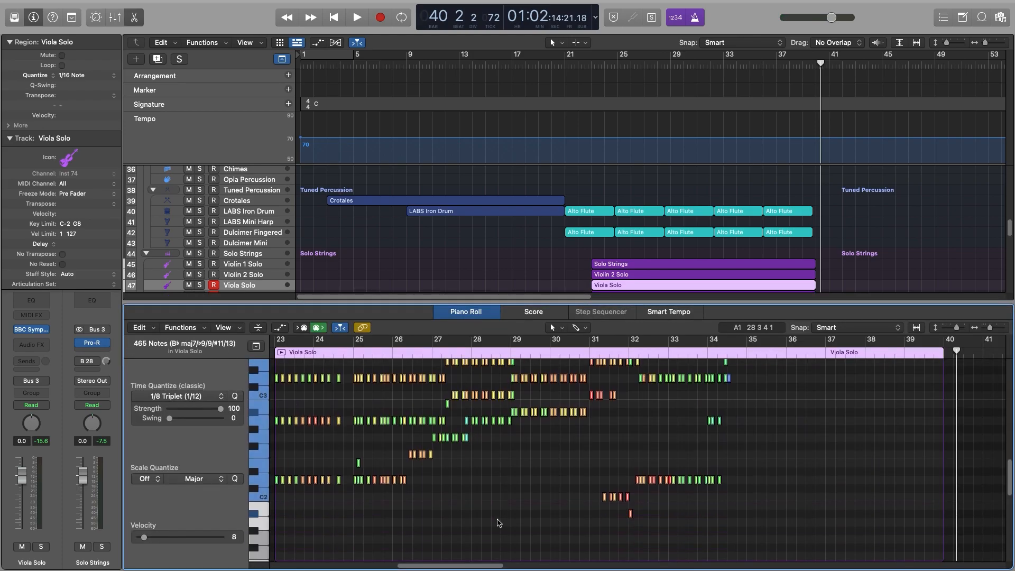
pyautogui.press('p')
pyautogui.click(607, 309)
pyautogui.scroll(1, 434, 318)
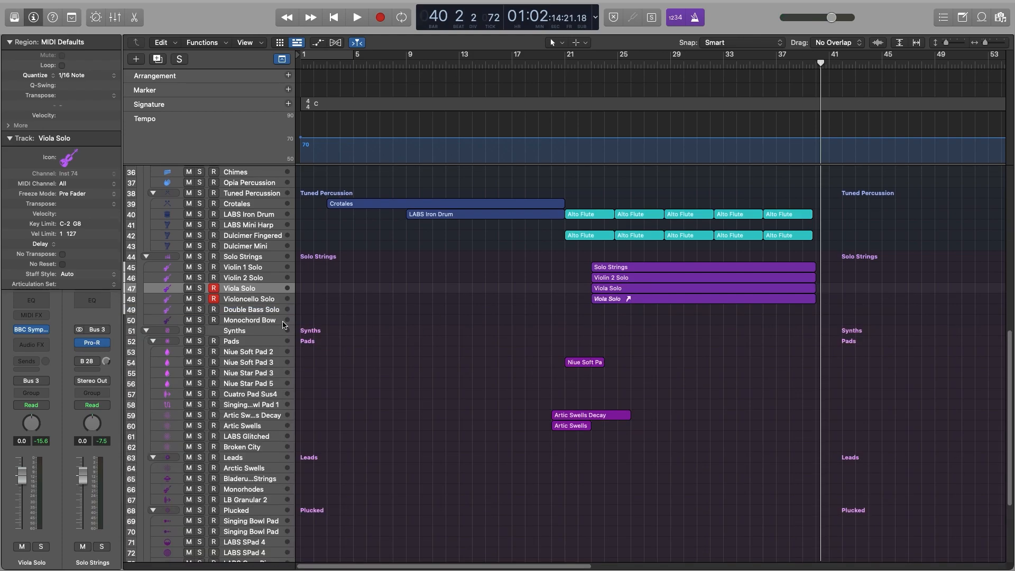
# Move the playhead to bar 21 and select the Flute Solo track in the Woodwinds group.
pyautogui.scroll(10, 439, 341)
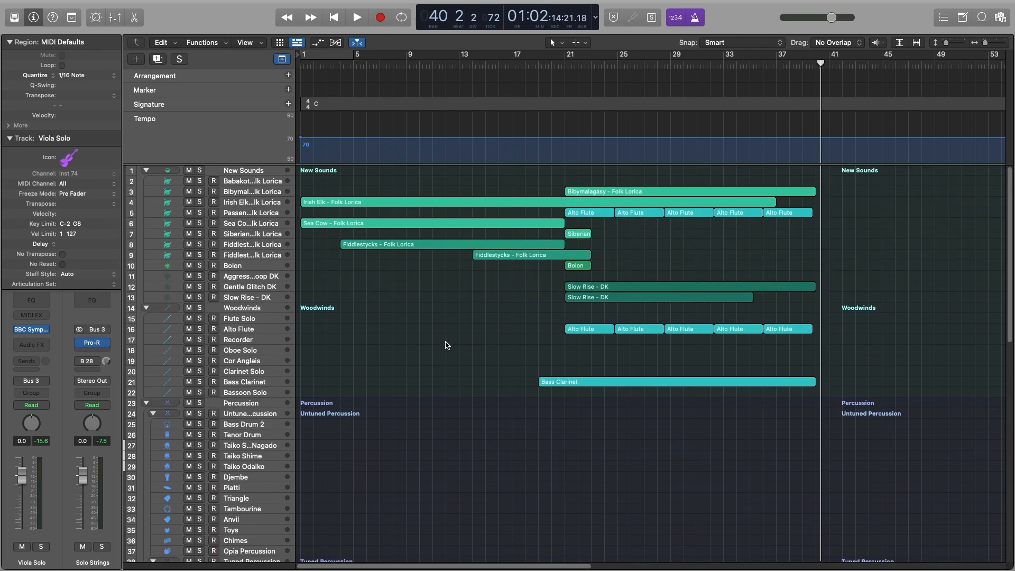
pyautogui.scroll(-5, 460, 364)
pyautogui.scroll(8, 473, 376)
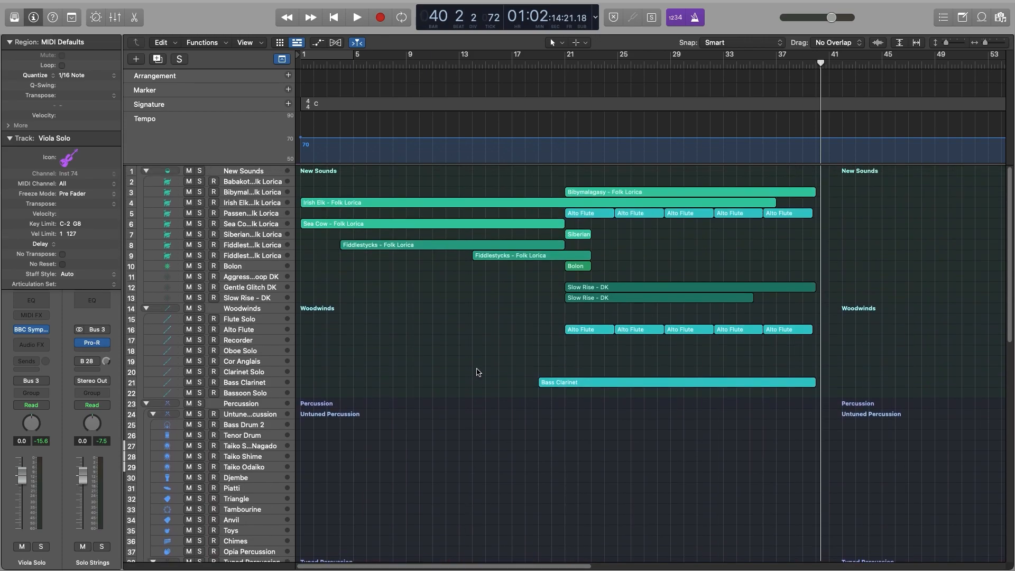
pyautogui.click(565, 66)
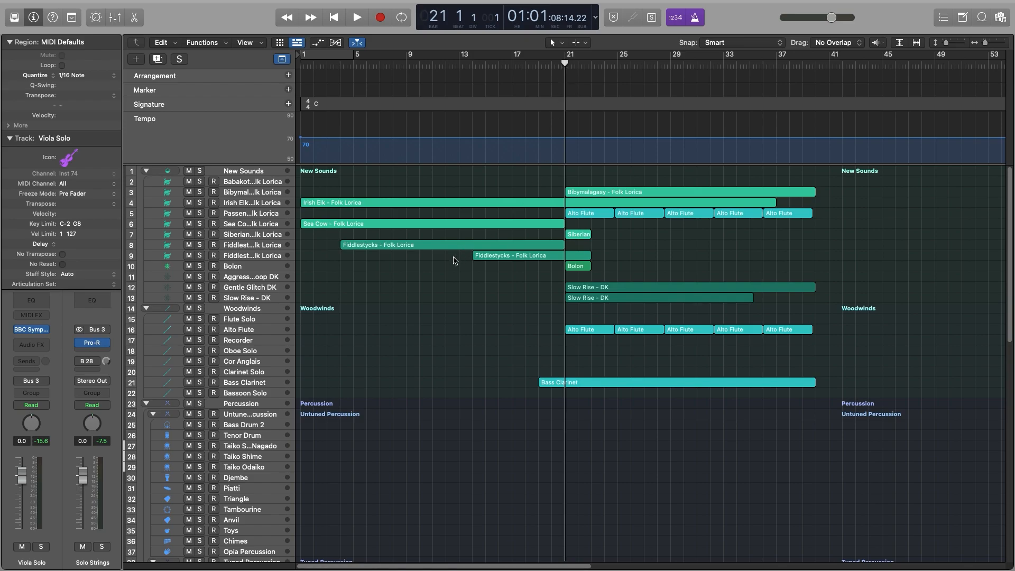
pyautogui.scroll(-3, 460, 267)
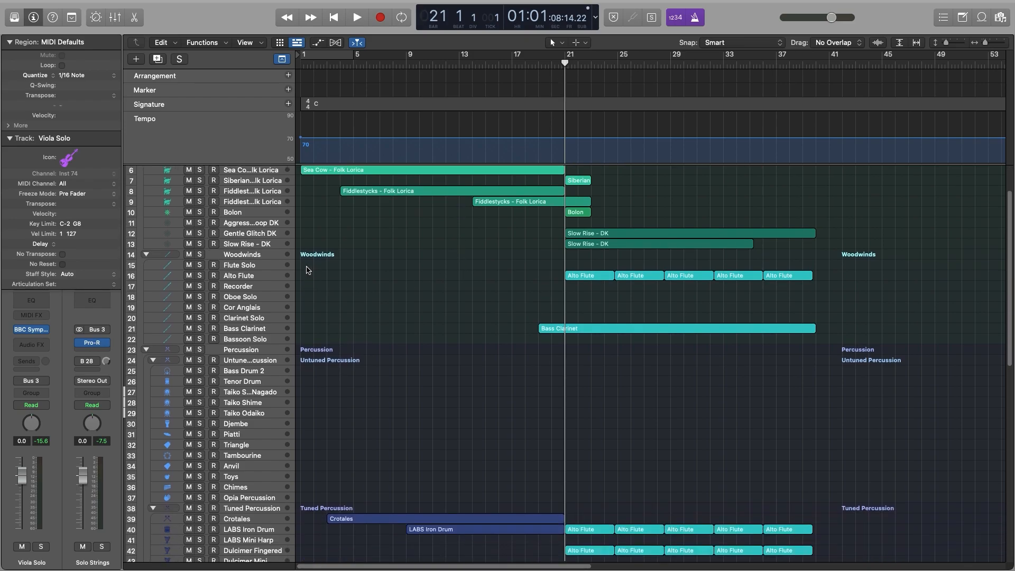
pyautogui.click(277, 267)
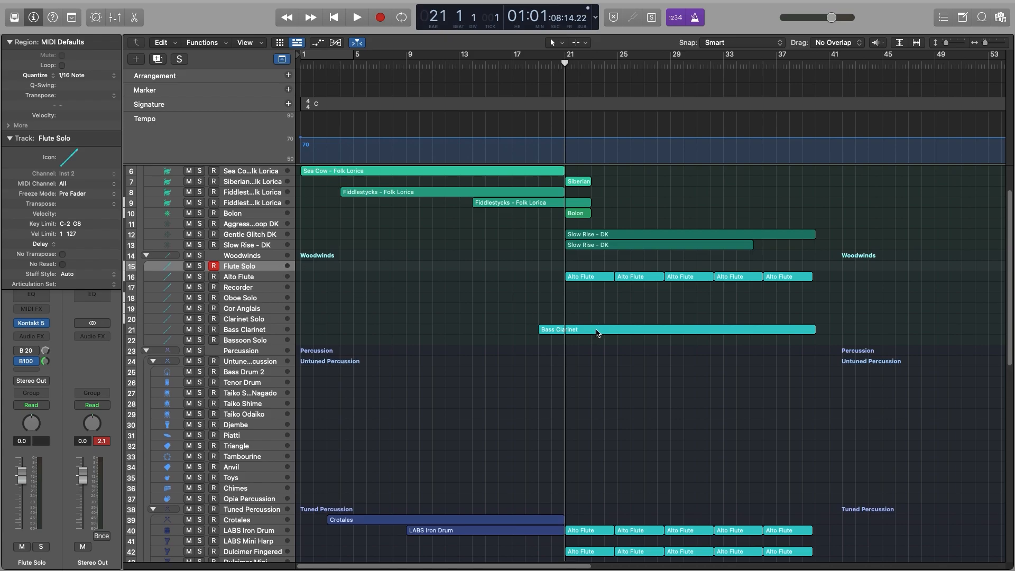
# Play the arrangement from bar 21 to about bar 24 while looking over its tracks.
pyautogui.scroll(3, 624, 359)
pyautogui.scroll(-15, 636, 368)
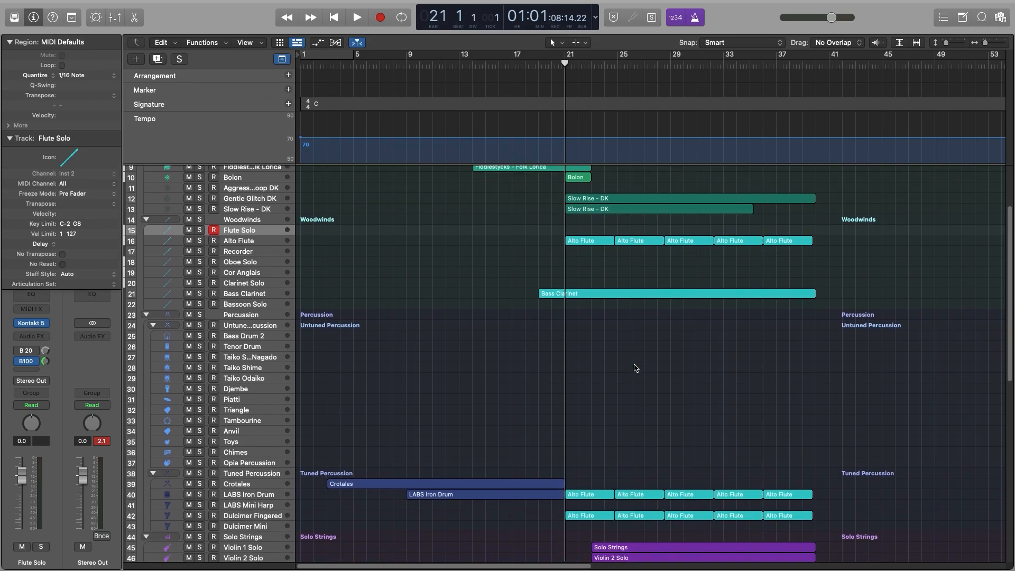
pyautogui.scroll(15, 642, 363)
pyautogui.scroll(-10, 645, 365)
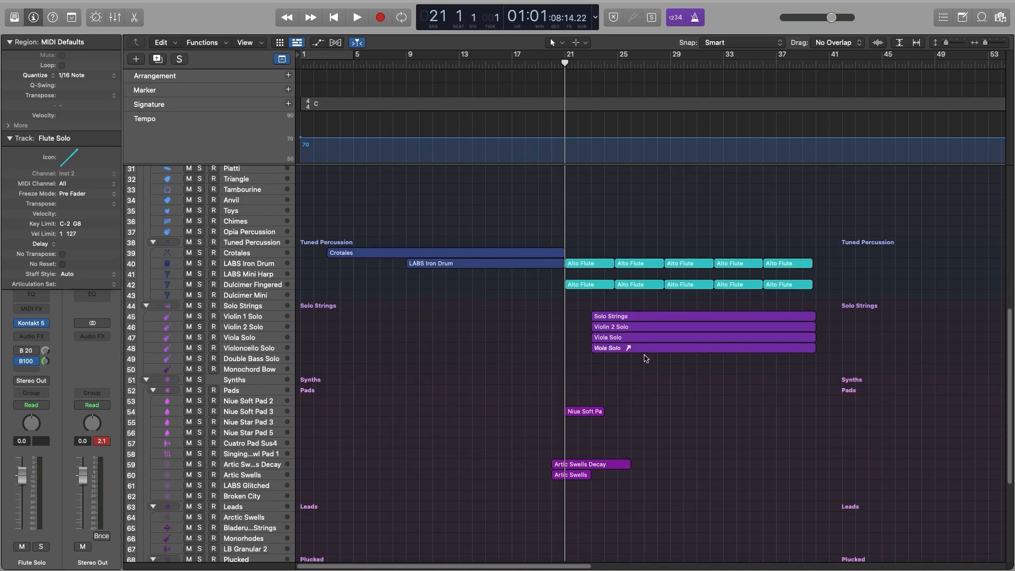
pyautogui.press('space')
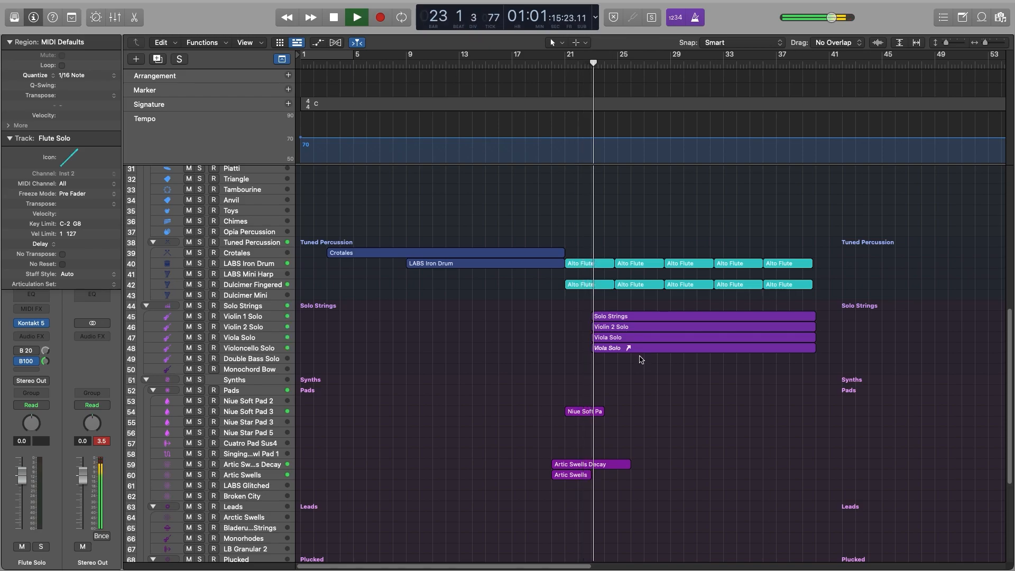
pyautogui.scroll(10, 446, 353)
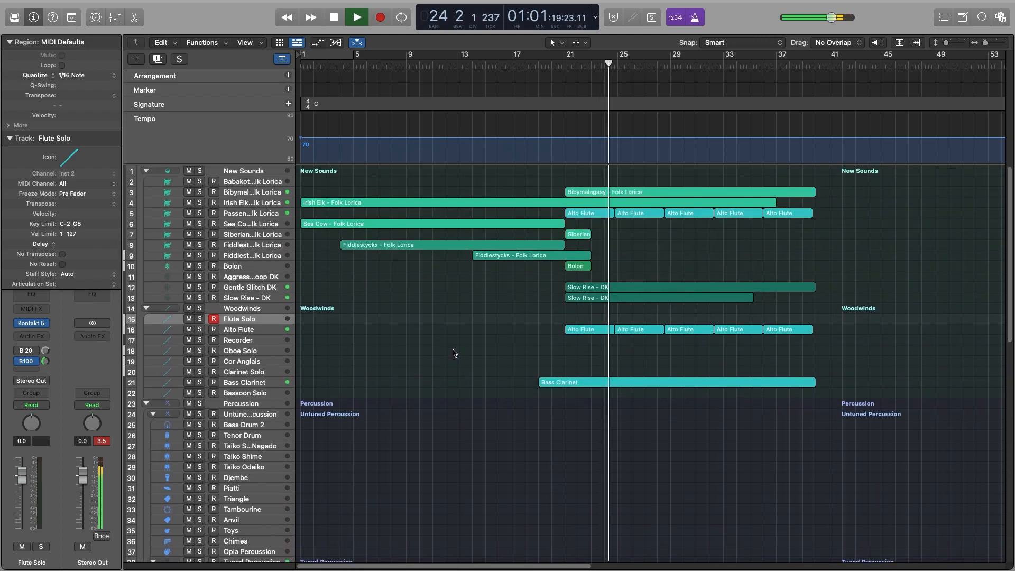
pyautogui.press('space')
# Copy the Violin 1 Solo region onto the Oboe Solo track so that it starts at bar 21.
pyautogui.press('c')
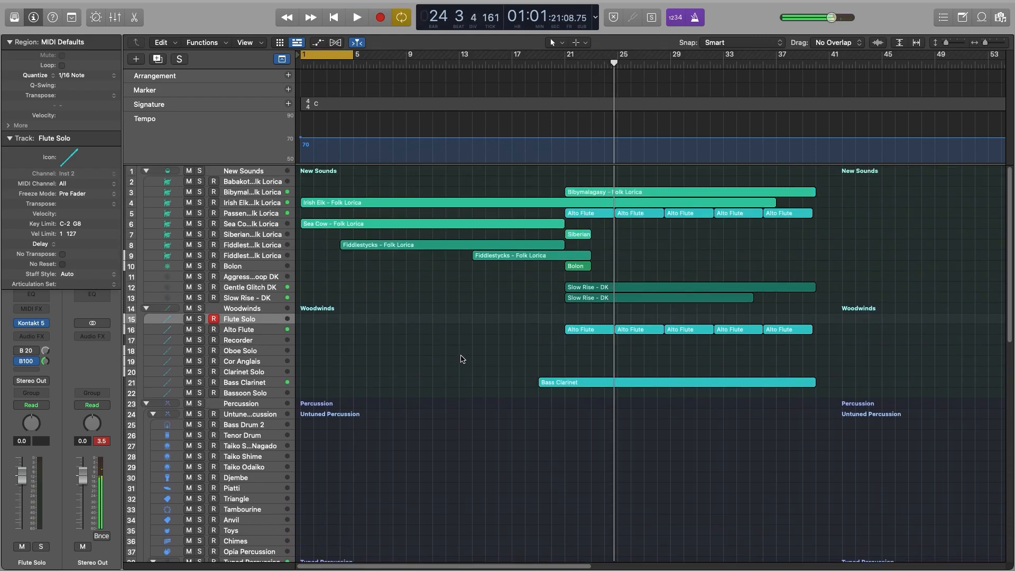
pyautogui.scroll(-5, 528, 356)
pyautogui.moveTo(856, 495); pyautogui.dragTo(753, 205)
pyautogui.click(761, 490)
pyautogui.press('p')
pyautogui.press('p')
pyautogui.moveTo(637, 206)
pyautogui.mouseDown()
pyautogui.moveTo(635, 220)
pyautogui.moveTo(625, 213)
pyautogui.mouseUp()
pyautogui.press('super+z')
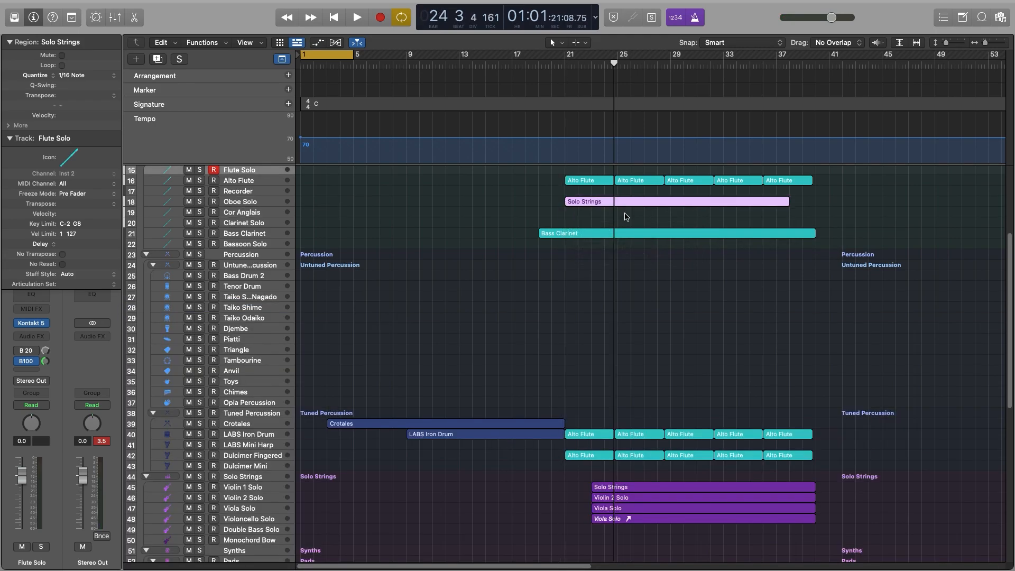
# Delete the lower harmony notes throughout the copied Oboe Solo region in the Piano Roll, keeping only the top melodic line.
pyautogui.press('p')
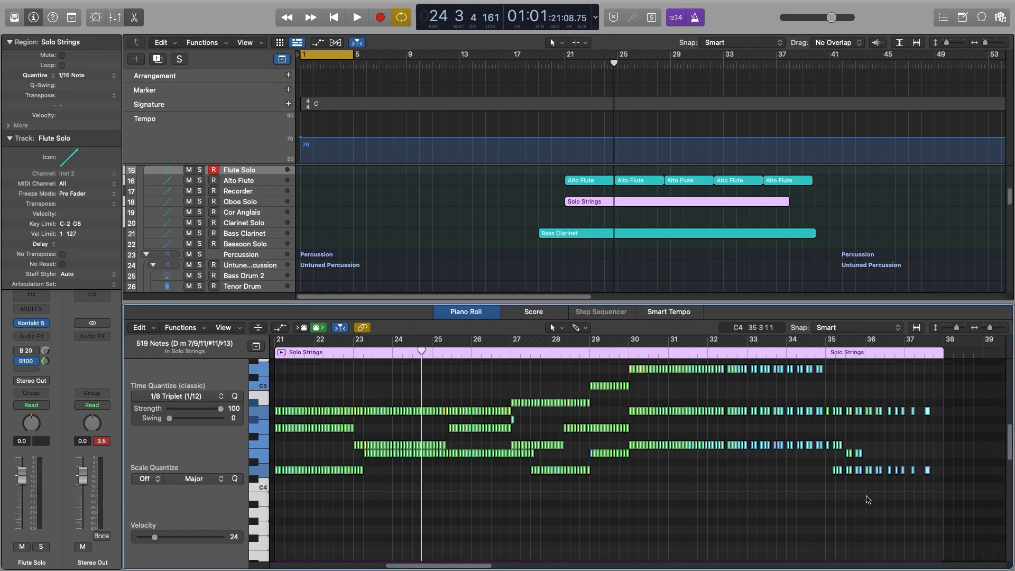
pyautogui.moveTo(975, 507); pyautogui.dragTo(635, 436)
pyautogui.press('Delete')
pyautogui.moveTo(649, 498); pyautogui.dragTo(501, 439)
pyautogui.press('Delete')
pyautogui.moveTo(642, 462); pyautogui.dragTo(551, 418)
pyautogui.press('Delete')
pyautogui.moveTo(515, 478); pyautogui.dragTo(352, 436)
pyautogui.press('Delete')
pyautogui.moveTo(375, 476); pyautogui.dragTo(648, 418)
pyautogui.press('Delete')
pyautogui.moveTo(372, 568)
pyautogui.mouseDown()
pyautogui.moveTo(491, 568)
pyautogui.moveTo(467, 566)
pyautogui.mouseUp()
pyautogui.moveTo(507, 493)
pyautogui.mouseDown()
pyautogui.moveTo(423, 422)
pyautogui.moveTo(385, 417)
pyautogui.mouseUp()
pyautogui.press('Delete')
pyautogui.moveTo(976, 457); pyautogui.dragTo(572, 406)
pyautogui.press('Delete')
pyautogui.scroll(4, 655, 421)
pyautogui.hscroll(-6, 655, 424)
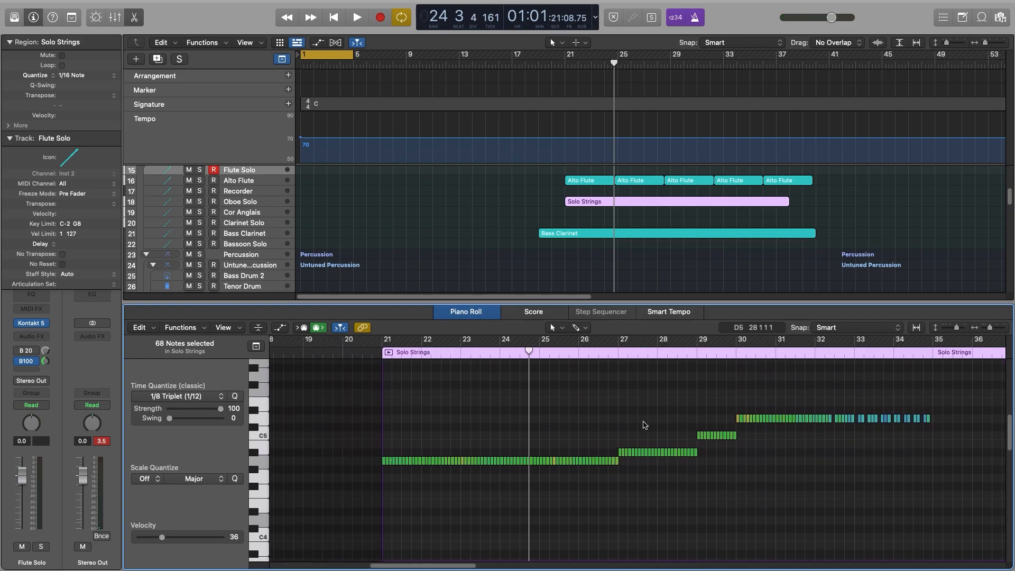
# Solo the Flute Solo track, play it briefly and close the Piano Roll.
pyautogui.press('s')
pyautogui.press('space')
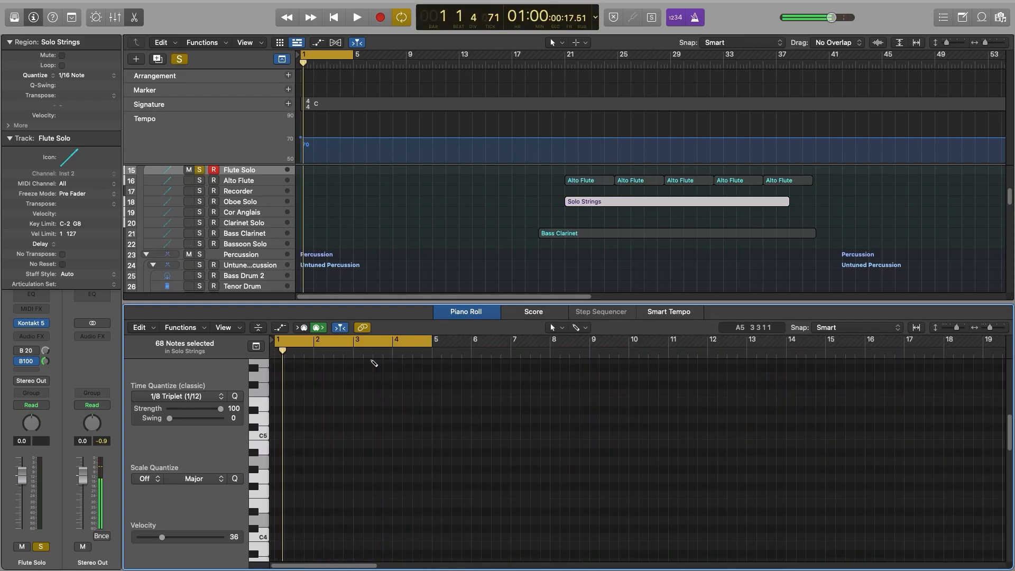
pyautogui.press('alt+super+e')
pyautogui.write('e')
pyautogui.click(761, 350)
pyautogui.press('e')
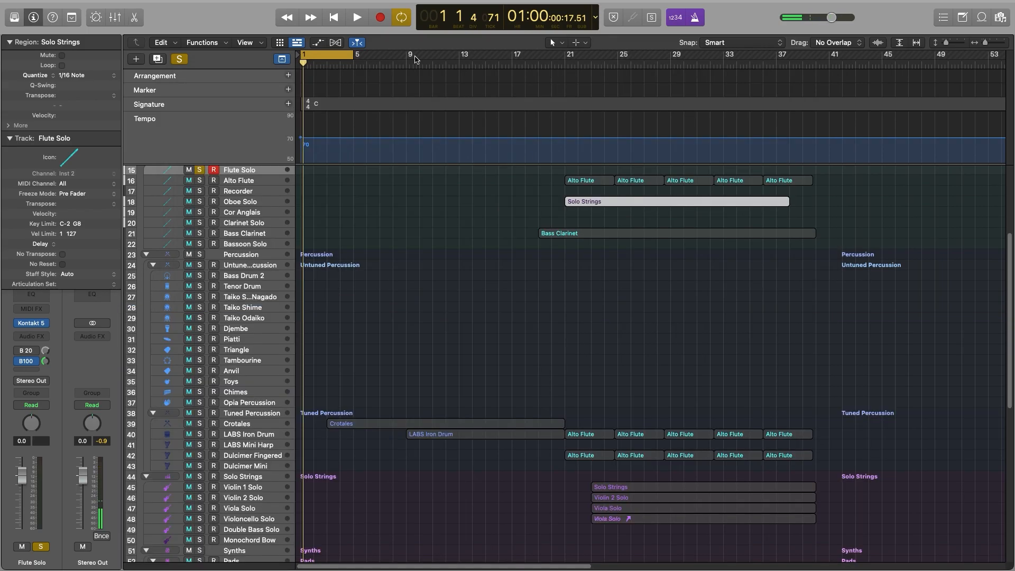
# Turn off cycle mode, return the playhead to bar 21 and clear the solo on the Flute Solo track.
pyautogui.press('c')
pyautogui.scroll(6, 660, 317)
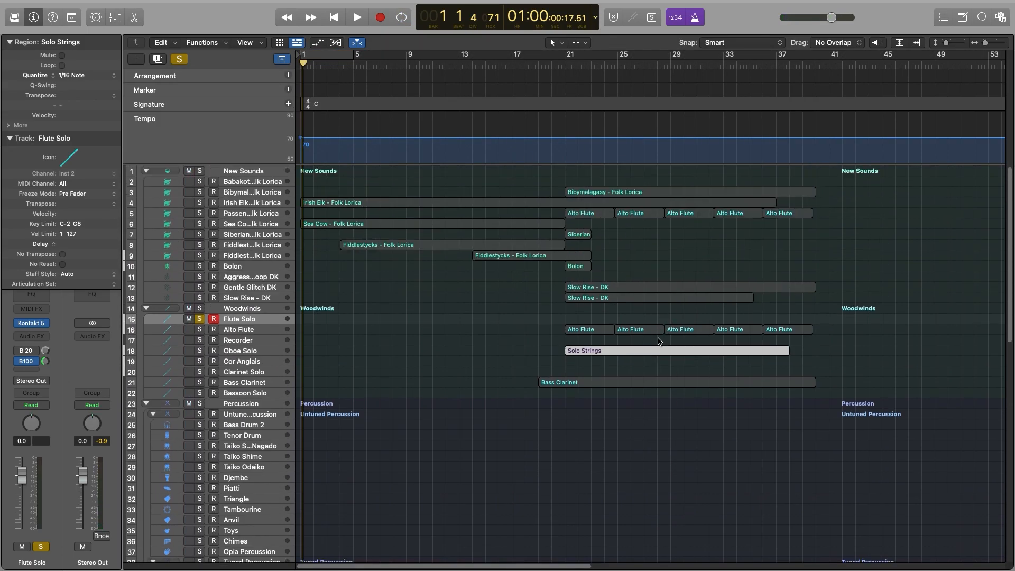
pyautogui.click(565, 62)
pyautogui.press('s')
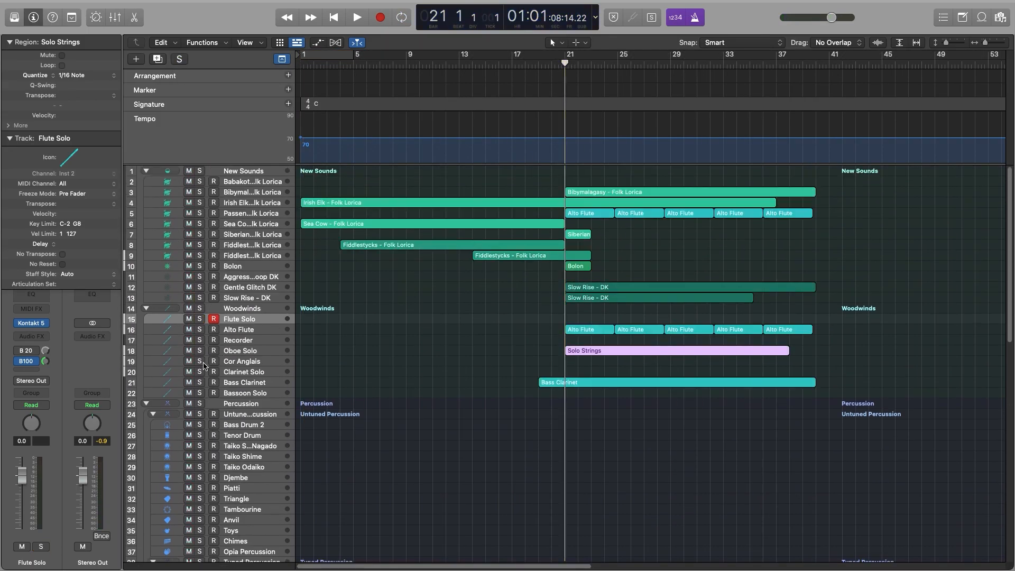
# Select and solo the Oboe Solo track and play its part briefly from bar 21.
pyautogui.click(235, 372)
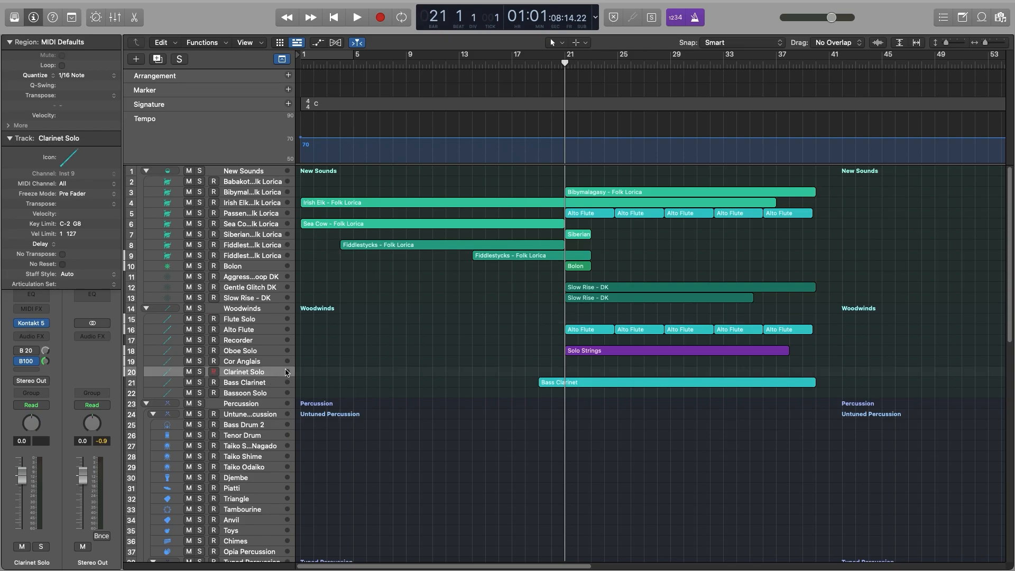
pyautogui.click(270, 353)
pyautogui.click(200, 351)
pyautogui.press('space')
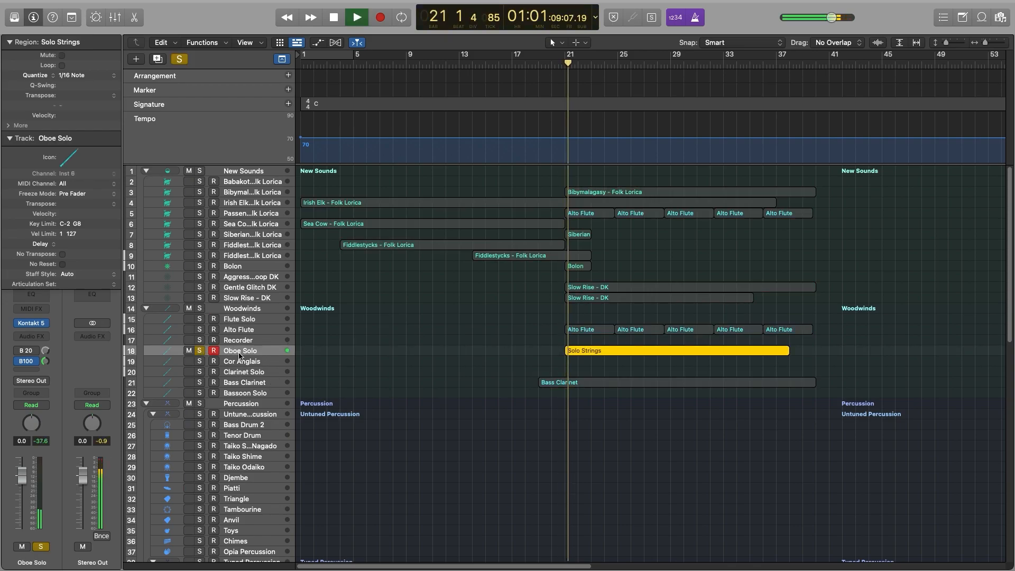
pyautogui.press('space')
# Copy the Violin 1 Solo region onto the Clarinet Solo track at bar 21 and solo and select that track.
pyautogui.scroll(-5, 648, 459)
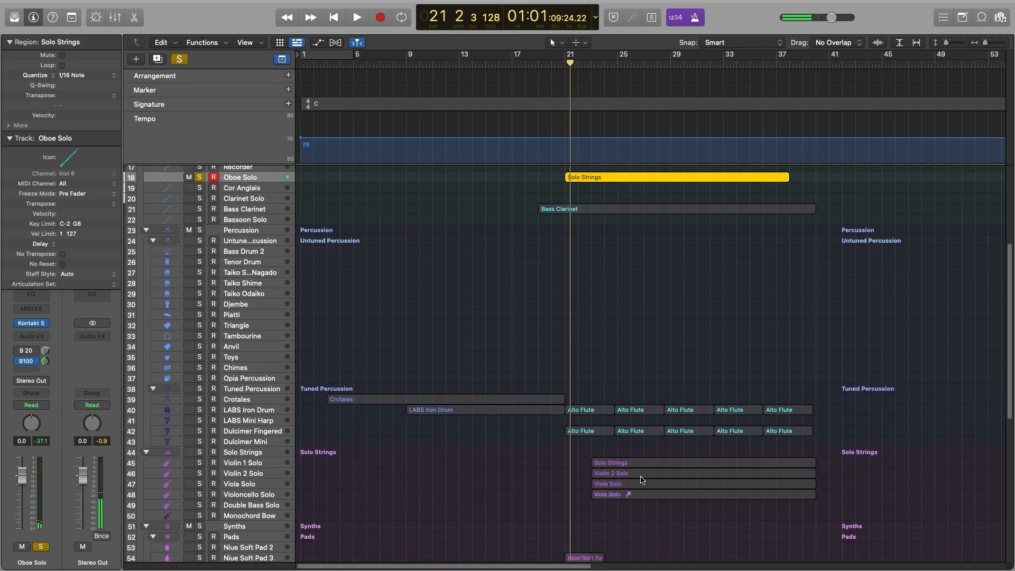
pyautogui.moveTo(635, 466); pyautogui.dragTo(597, 205)
pyautogui.press('p')
pyautogui.click(467, 495)
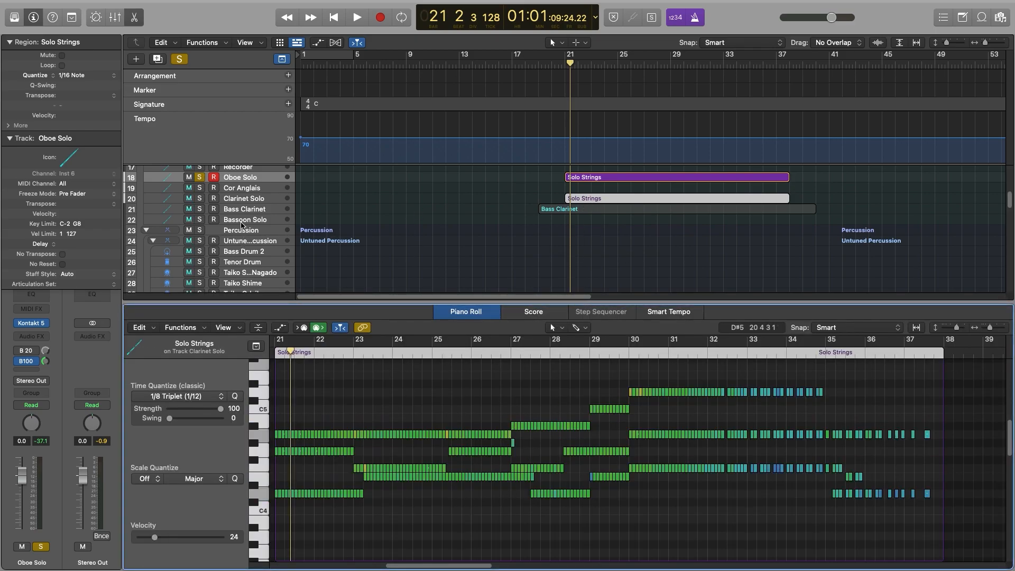
pyautogui.click(200, 199)
pyautogui.click(258, 202)
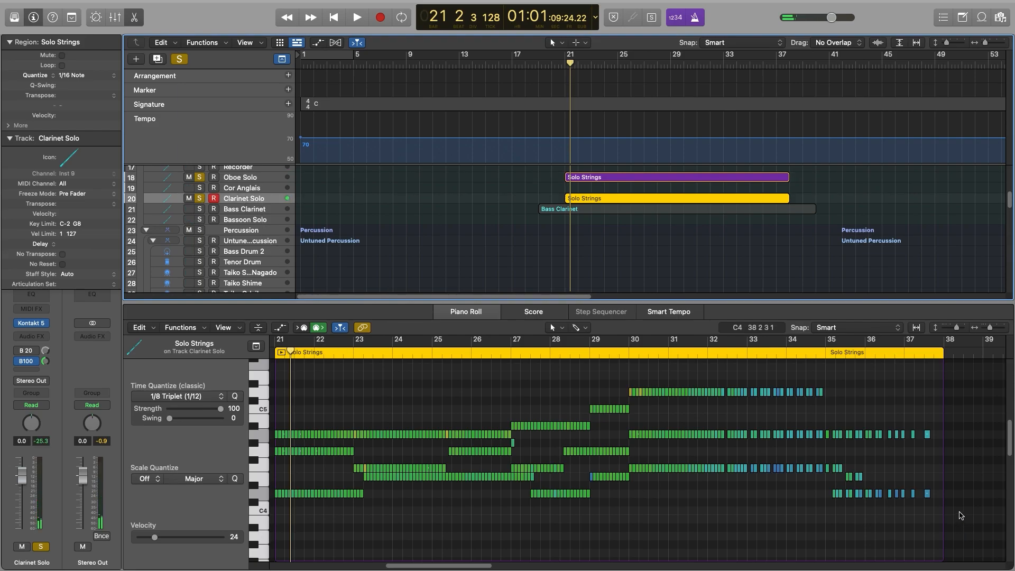
# Delete the upper notes of the copied Clarinet Solo region in the Piano Roll, keeping only the lowest line.
pyautogui.moveTo(960, 456); pyautogui.dragTo(279, 380)
pyautogui.press('Delete')
pyautogui.moveTo(356, 468); pyautogui.dragTo(579, 484)
pyautogui.press('Delete')
pyautogui.press('super+a')
pyautogui.press('Delete')
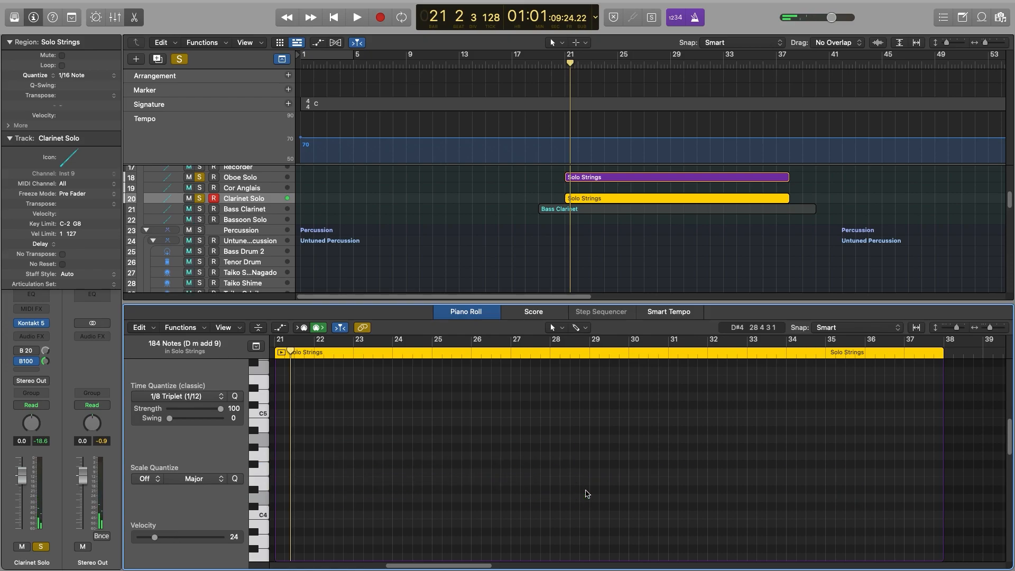
pyautogui.press('super+z')
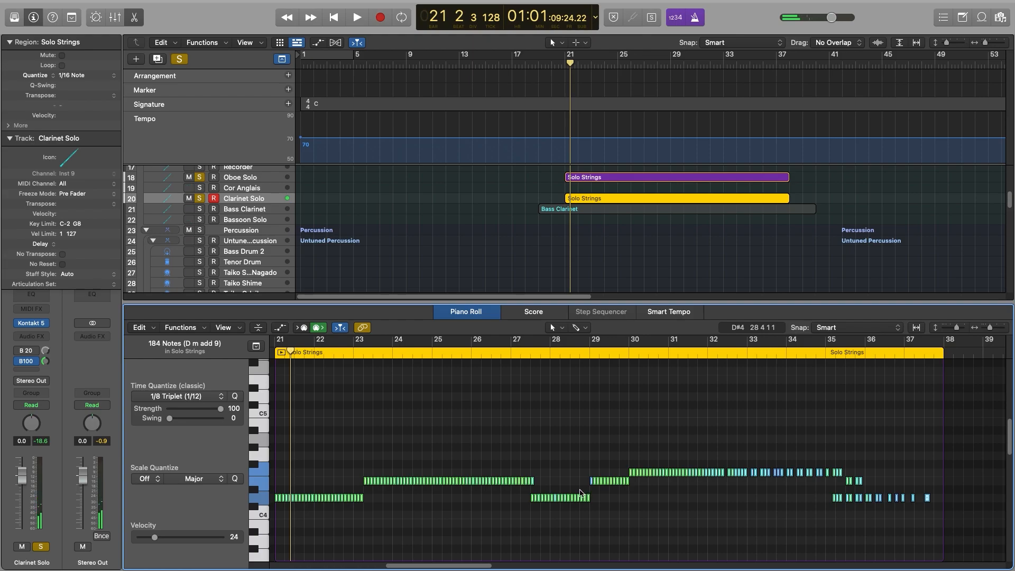
# Close the Piano Roll and play the soloed Oboe Solo and Clarinet Solo parts together.
pyautogui.press('p')
pyautogui.scroll(-3, 618, 333)
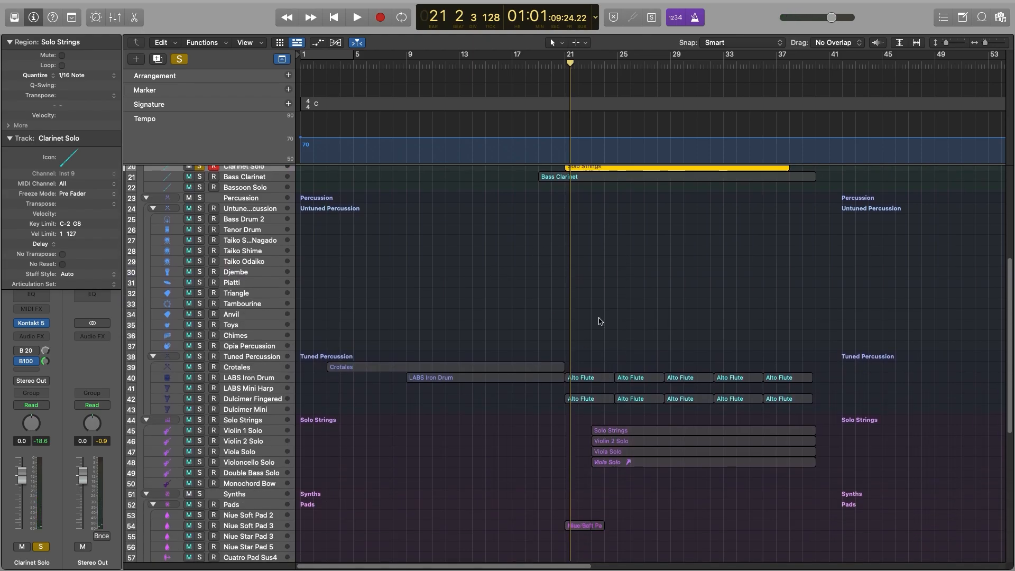
pyautogui.scroll(2, 560, 274)
pyautogui.press('space')
pyautogui.press('space')
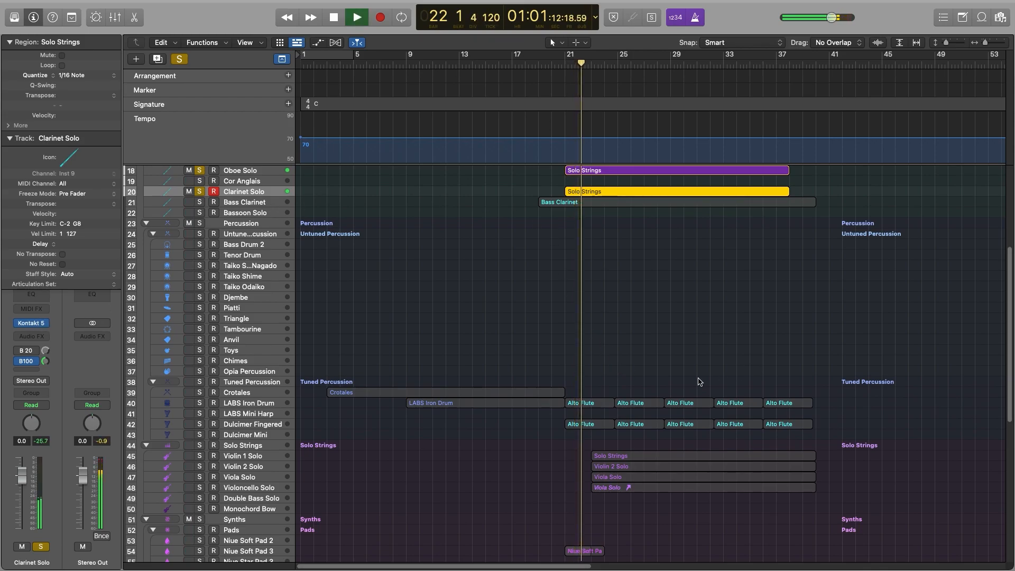
# Switch the Clarinet Solo's Kontakt instrument to the Staccato articulation and close the plug-in window.
pyautogui.click(32, 323)
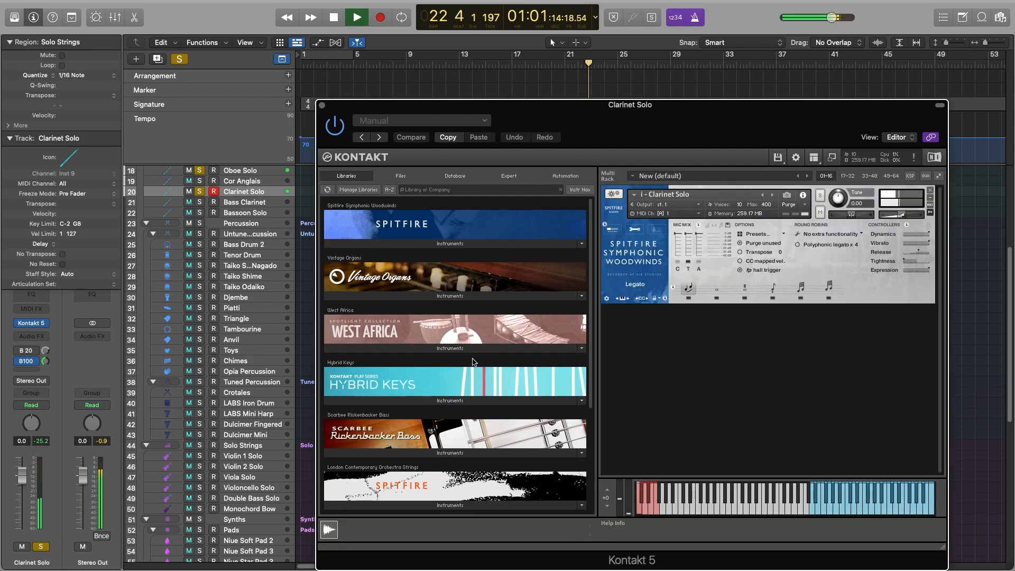
pyautogui.click(771, 289)
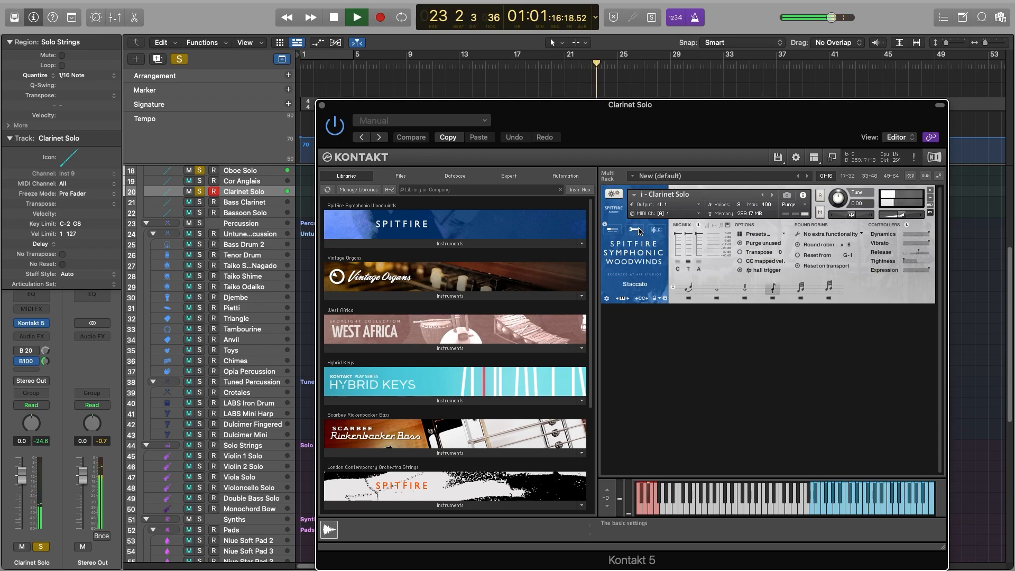
pyautogui.click(321, 105)
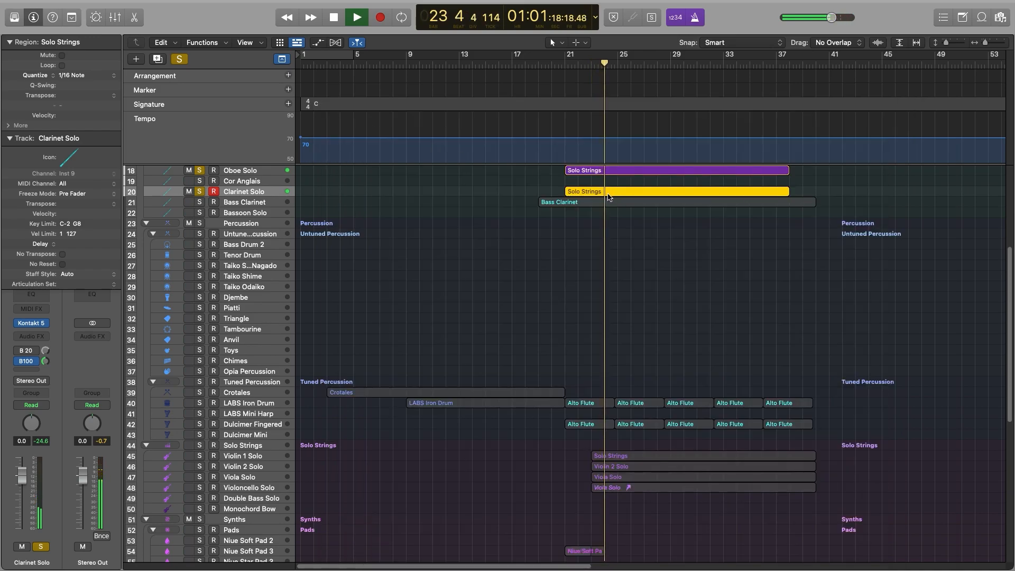
# Select the Oboe Solo and Clarinet Solo regions in turn while listening, and stop playback at about bar 26.
pyautogui.click(599, 173)
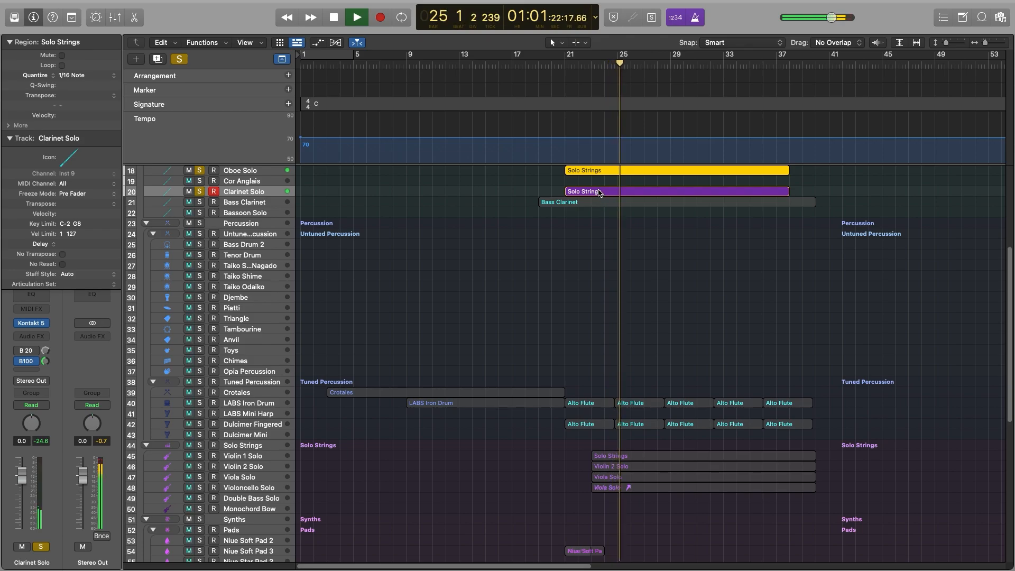
pyautogui.keyDown('shift'); pyautogui.click(599, 194); pyautogui.keyUp('shift')
pyautogui.click(599, 193)
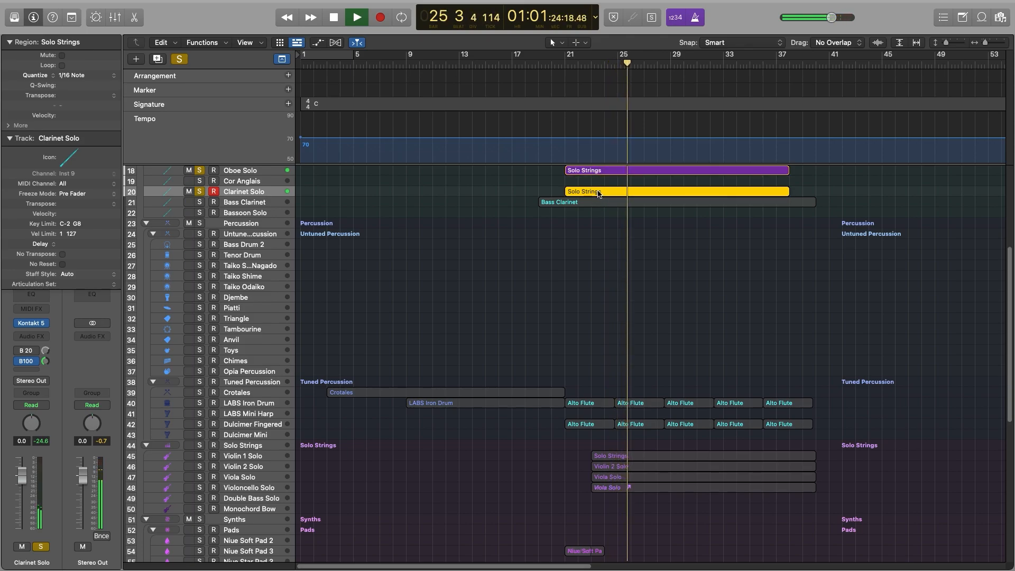
pyautogui.press('space')
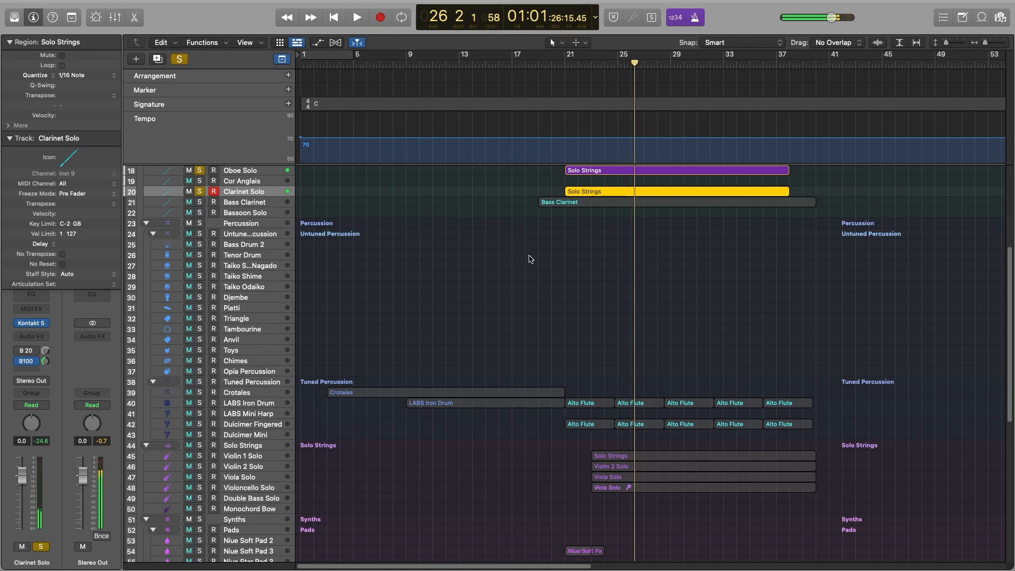
# Copy the Violin 2 Solo region onto the Flute Solo track just before bar 21 and open it in the Piano Roll.
pyautogui.click(641, 456)
pyautogui.click(623, 478)
pyautogui.moveTo(622, 467); pyautogui.dragTo(619, 320)
pyautogui.doubleClick(619, 320)
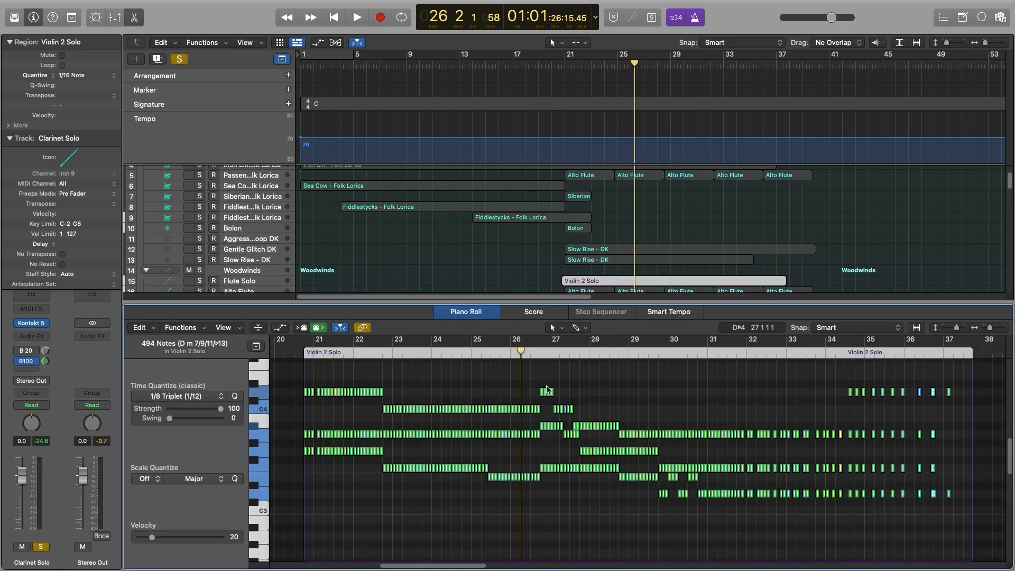
# Move the copied Violin 2 Solo region on the Flute Solo track to start exactly at bar 21.
pyautogui.click(319, 353)
pyautogui.hotkey('alt', 'space')
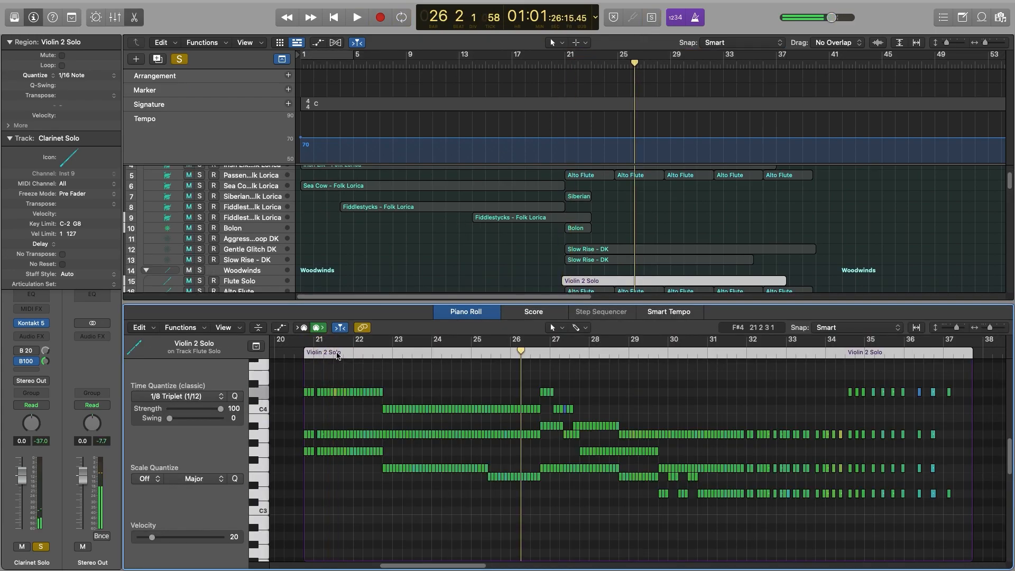
pyautogui.moveTo(336, 356); pyautogui.dragTo(346, 355)
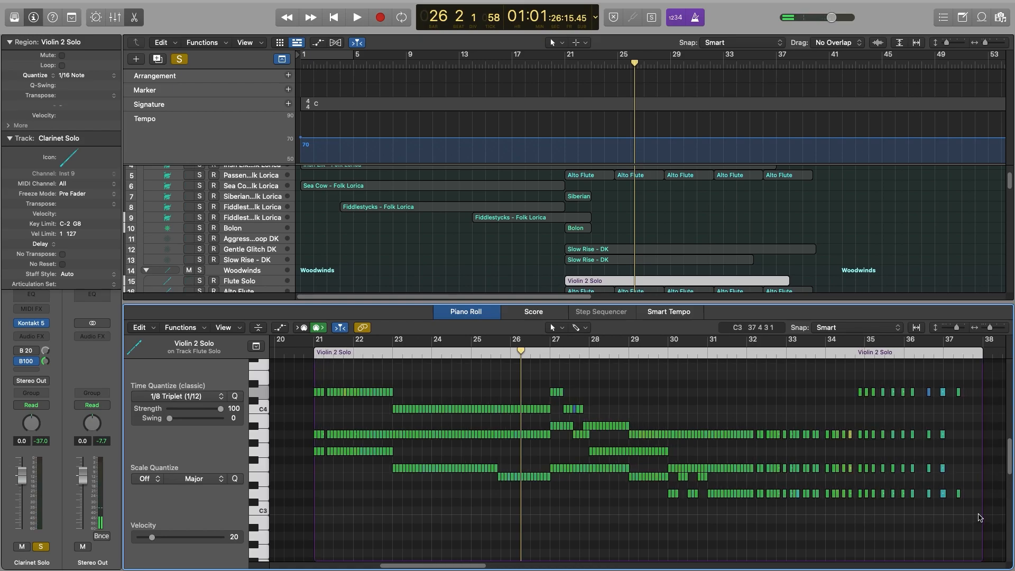
# Thin the Flute Solo part by deleting its middle-voice notes around A3 up to about bar 28 and the late ones from about bar 34.
pyautogui.moveTo(966, 517); pyautogui.dragTo(567, 490)
pyautogui.click(937, 479)
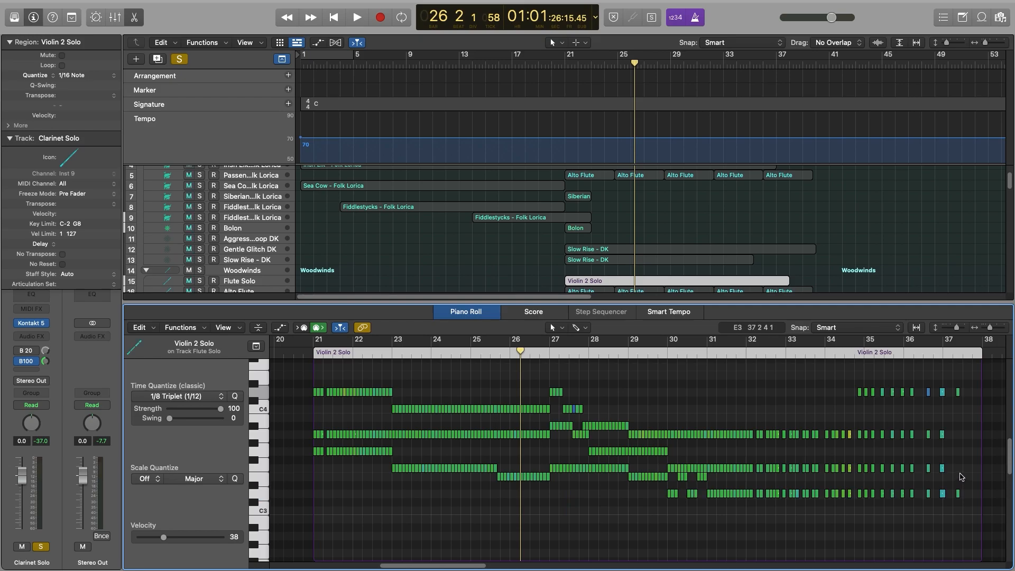
pyautogui.moveTo(959, 472); pyautogui.dragTo(439, 436)
pyautogui.press('Delete')
pyautogui.press('Delete')
pyautogui.press('Delete')
pyautogui.click(428, 434)
pyautogui.press('Delete')
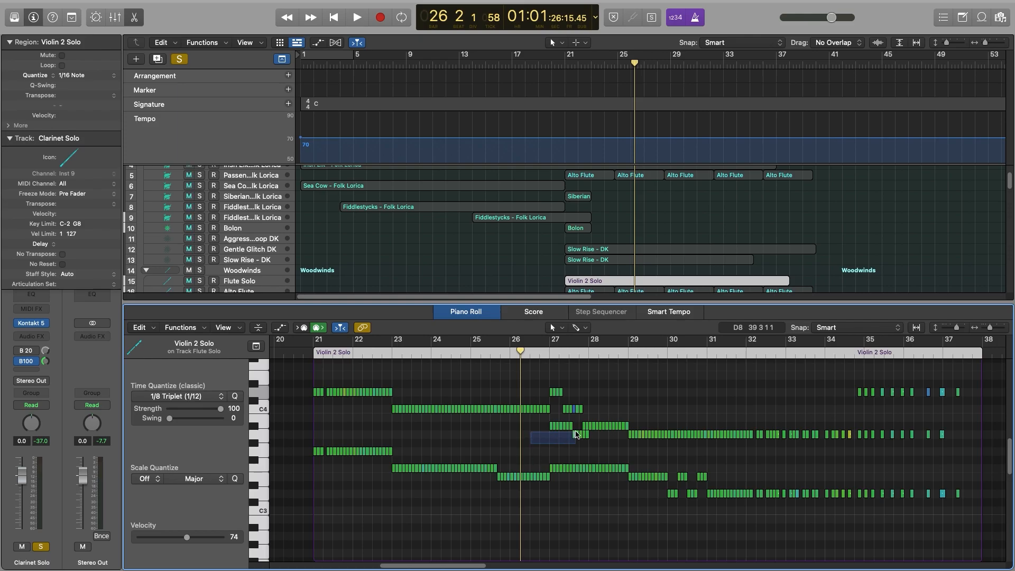
pyautogui.moveTo(579, 429); pyautogui.dragTo(580, 430)
pyautogui.press('Delete')
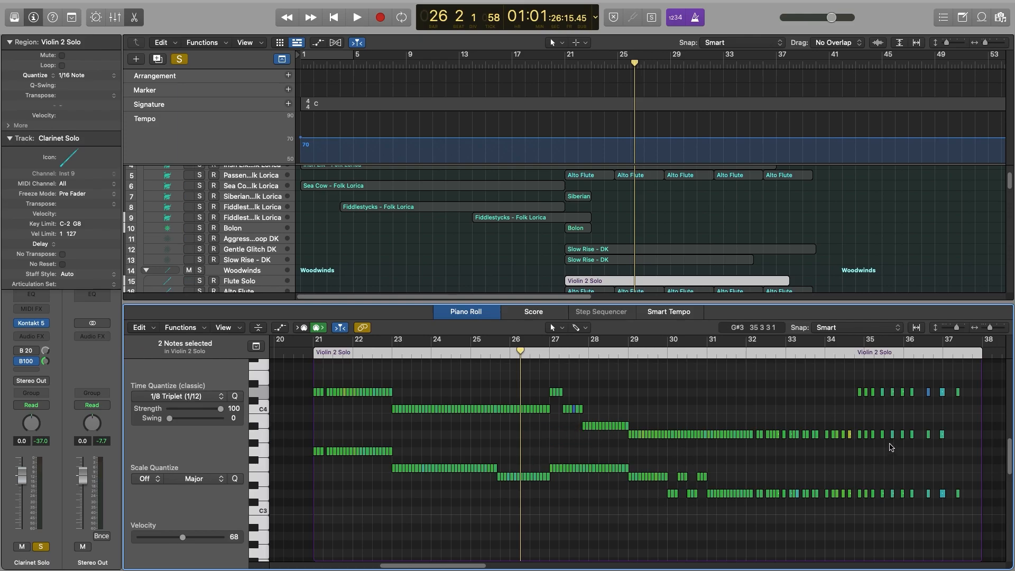
pyautogui.moveTo(889, 436); pyautogui.dragTo(951, 435)
pyautogui.press('Delete')
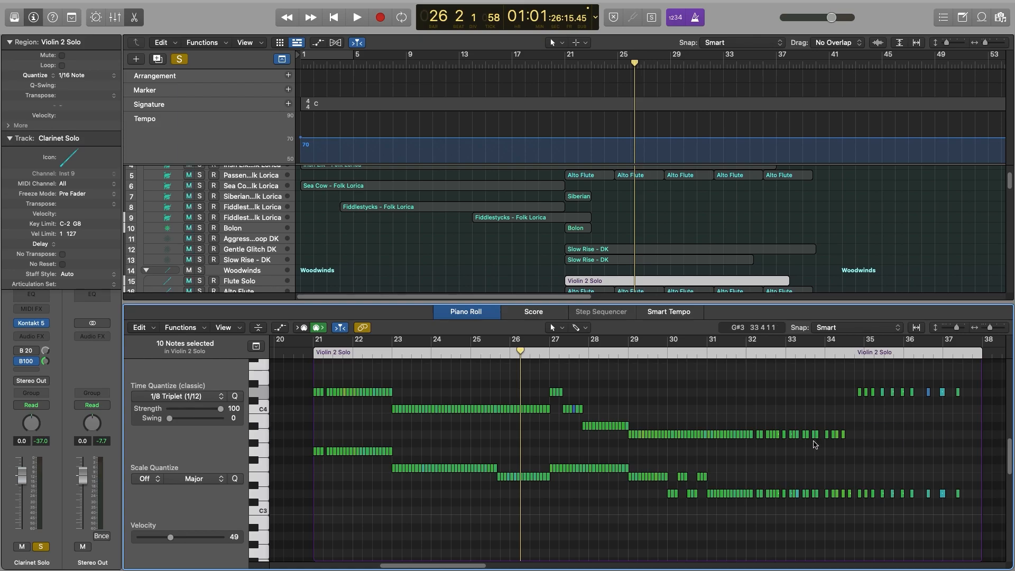
# Play the soloed Flute Solo with the Oboe and Clarinet Solo, clear the solos on all three tracks, and stop playback.
pyautogui.press('space')
pyautogui.click(202, 282)
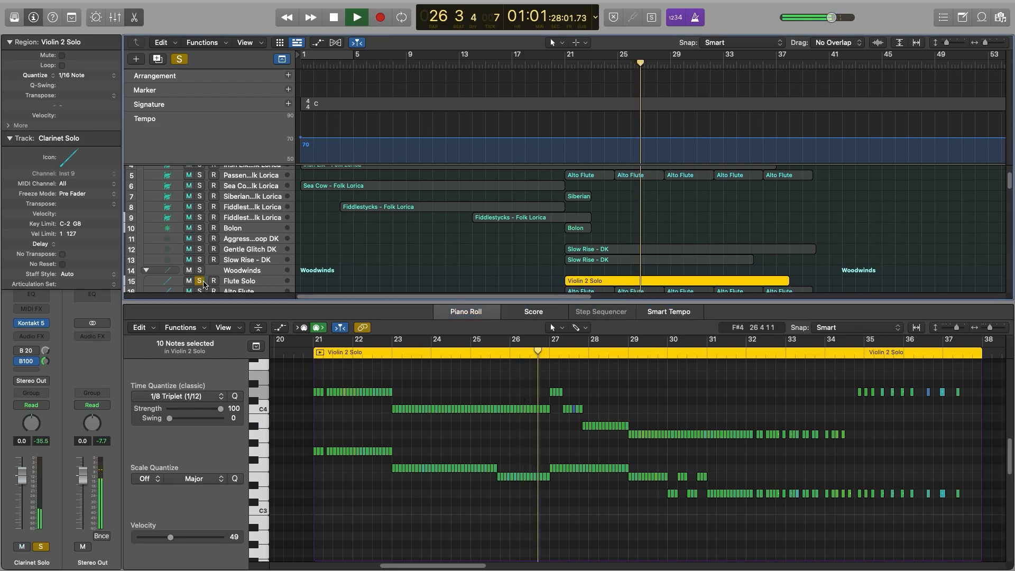
pyautogui.press('p')
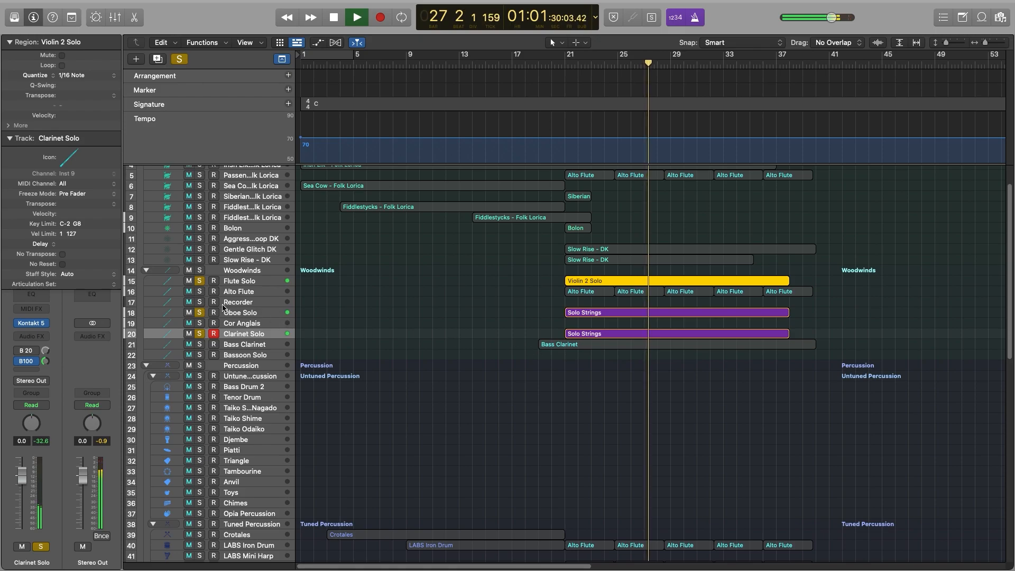
pyautogui.moveTo(201, 282); pyautogui.dragTo(201, 334)
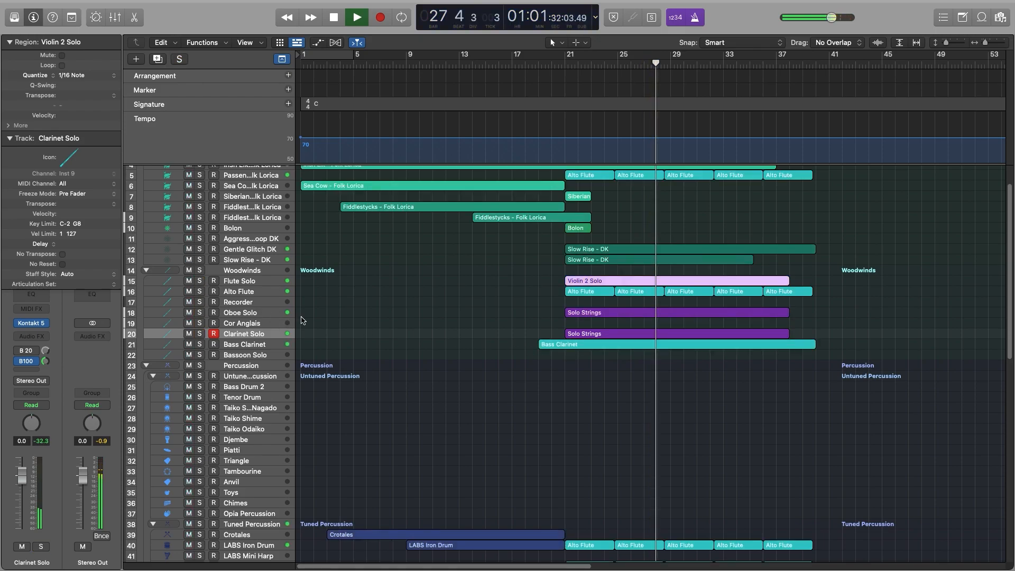
pyautogui.scroll(-5, 568, 334)
pyautogui.press('space')
pyautogui.scroll(7, 560, 337)
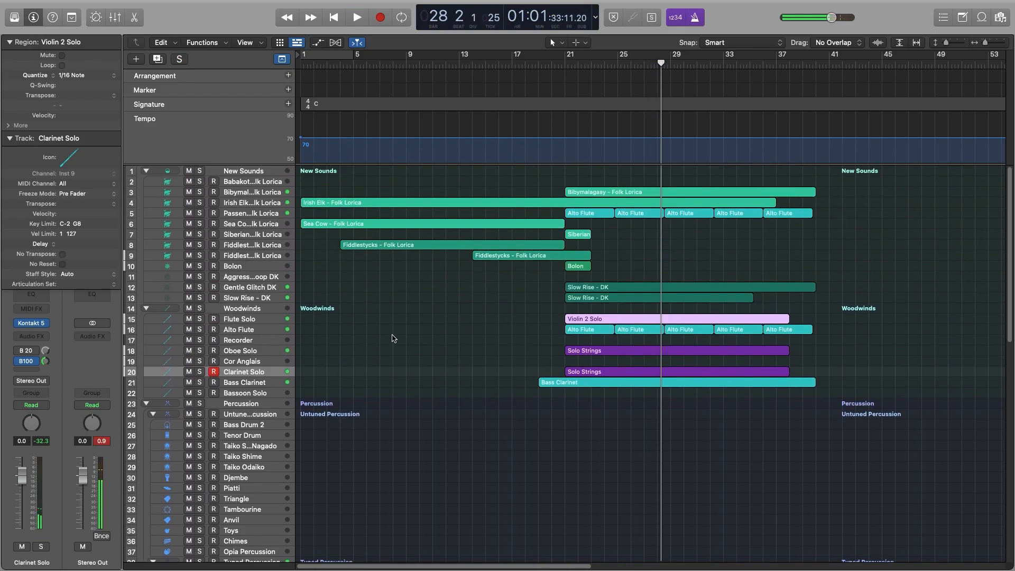
# Set the velocity of all Flute Solo notes to 61 while playing with the Woodwinds stack soloed.
pyautogui.press('p')
pyautogui.moveTo(164, 539); pyautogui.dragTo(177, 538)
pyautogui.press('space')
pyautogui.press('s')
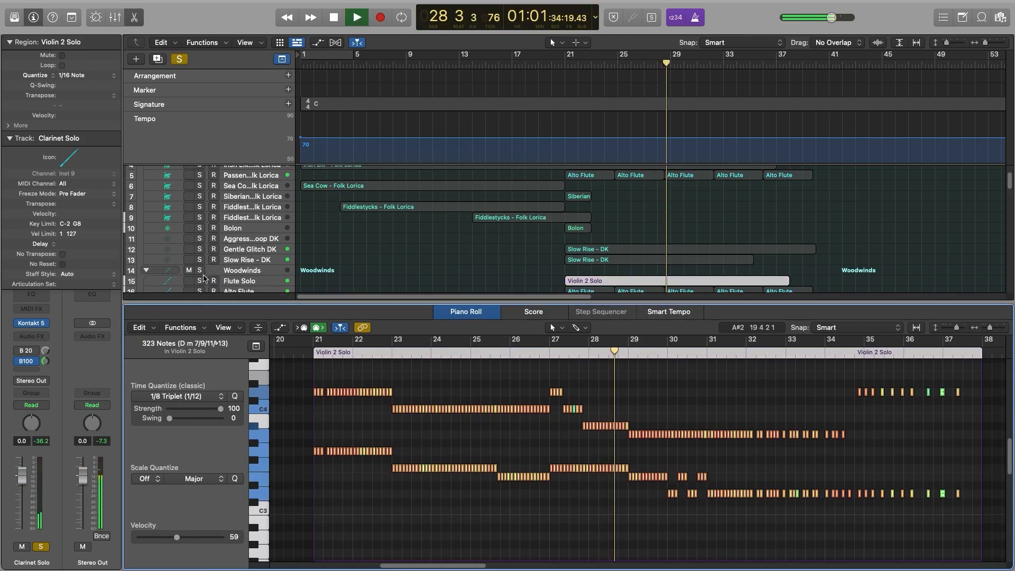
pyautogui.click(200, 270)
pyautogui.moveTo(177, 538)
pyautogui.mouseDown()
pyautogui.moveTo(206, 539)
pyautogui.moveTo(192, 539)
pyautogui.mouseUp()
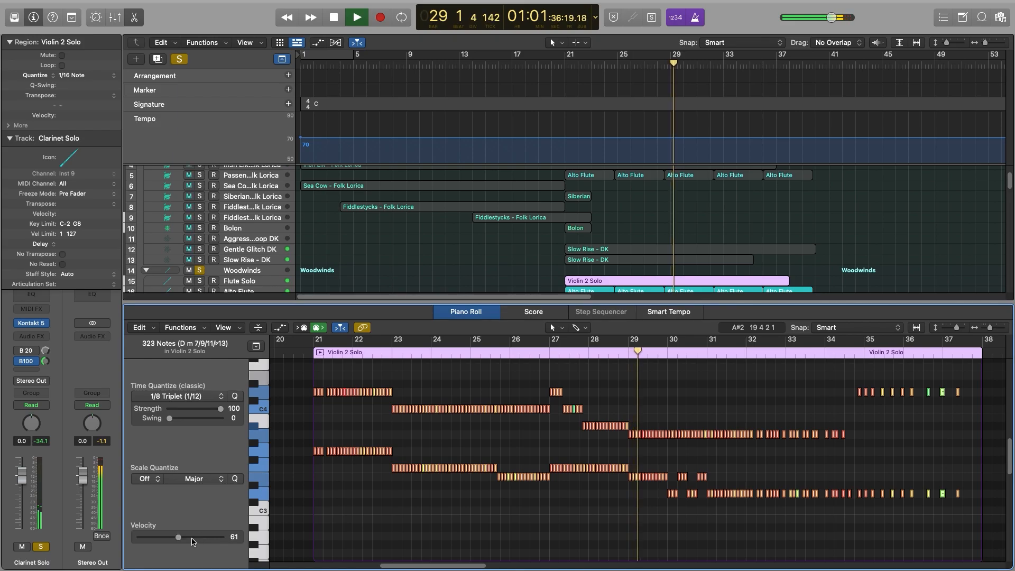
# Open the Oboe Solo region in the Piano Roll and set the velocity of all its notes to 55.
pyautogui.press('p')
pyautogui.click(541, 401)
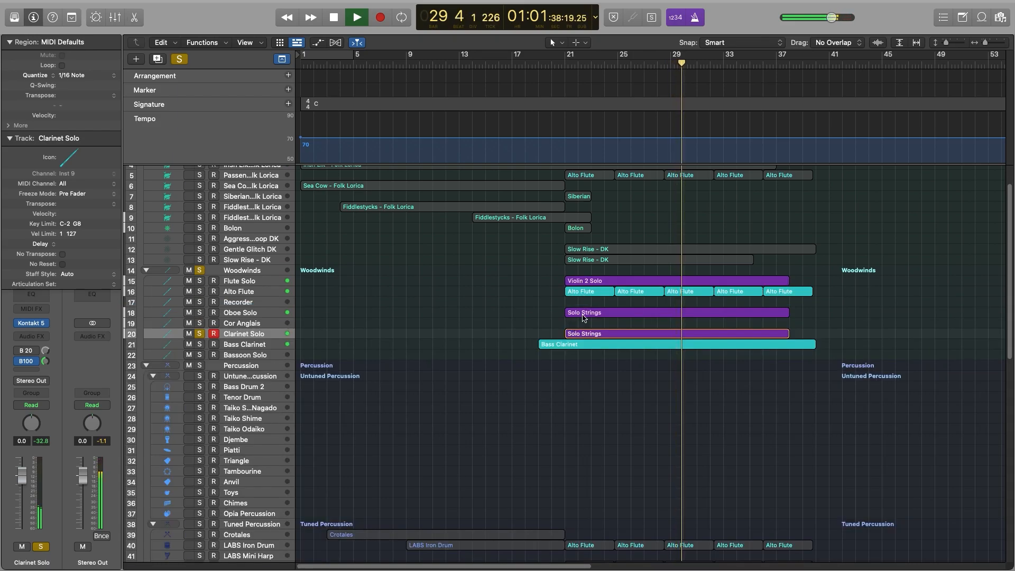
pyautogui.click(584, 312)
pyautogui.press('p')
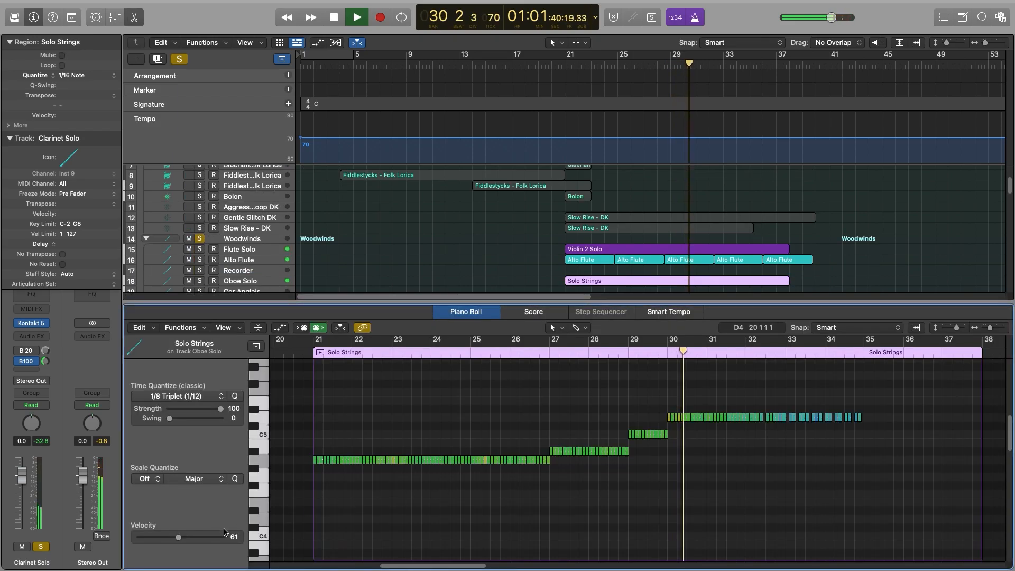
pyautogui.press('super+a')
pyautogui.moveTo(178, 537); pyautogui.dragTo(175, 537)
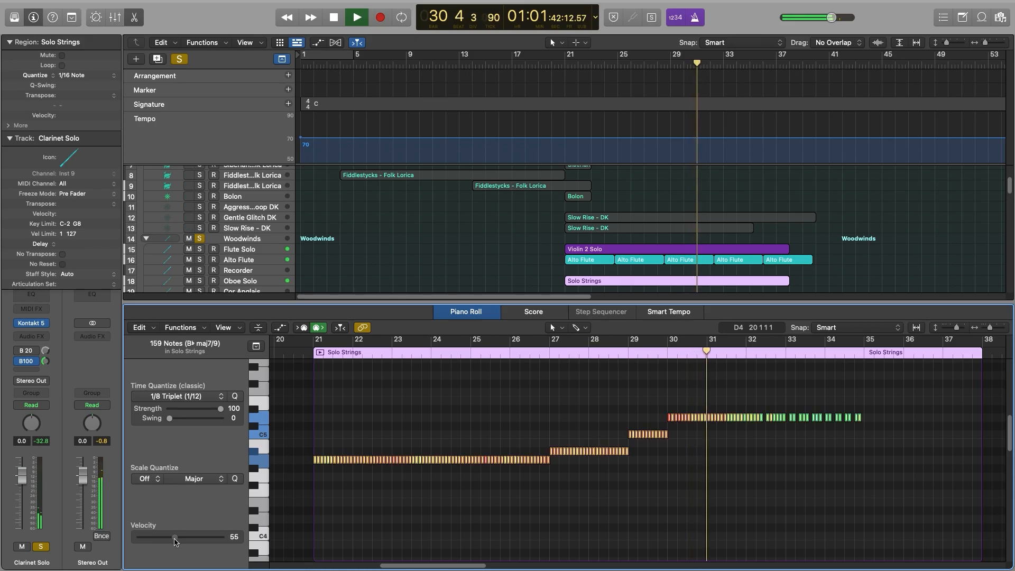
# Set the velocity of all Clarinet Solo notes to 39, close the Piano Roll, and stop playback.
pyautogui.press('p')
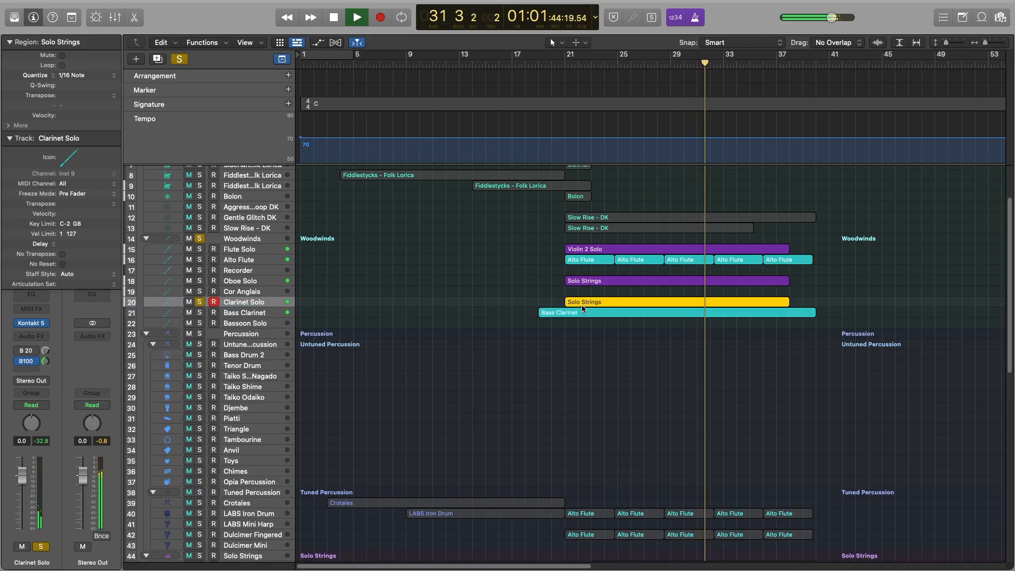
pyautogui.click(582, 305)
pyautogui.press('p')
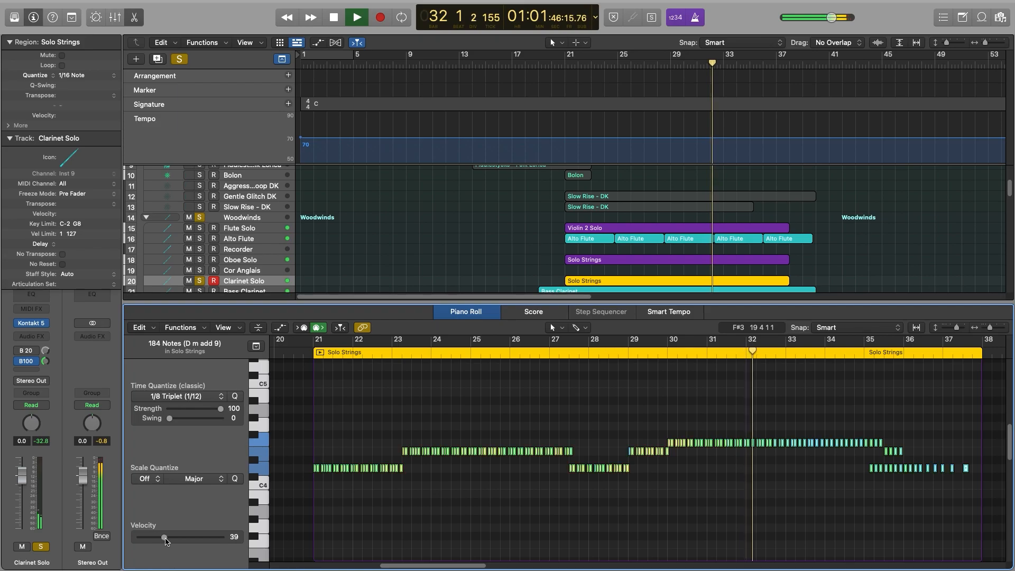
pyautogui.press('p')
pyautogui.click(476, 321)
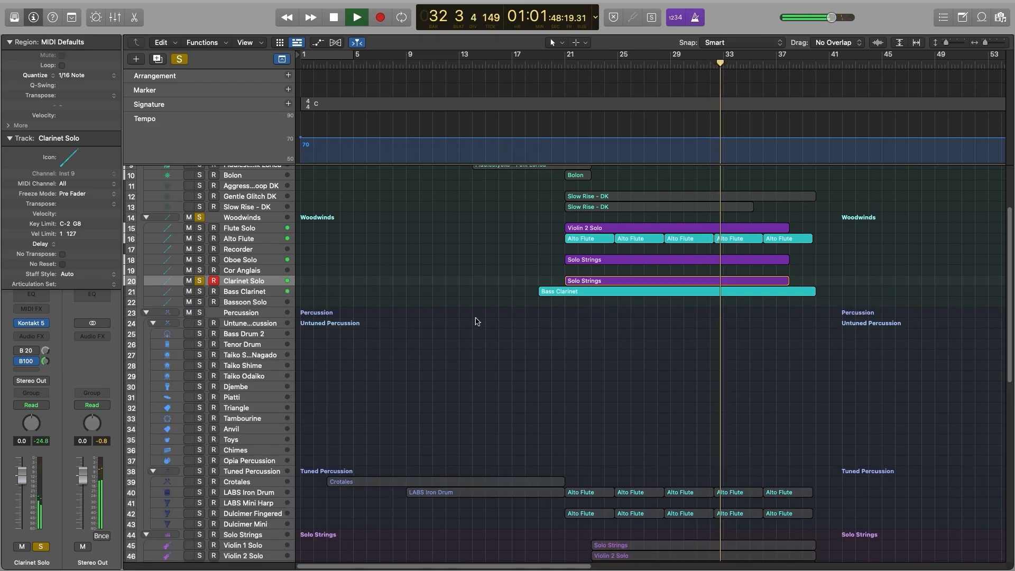
pyautogui.press('space')
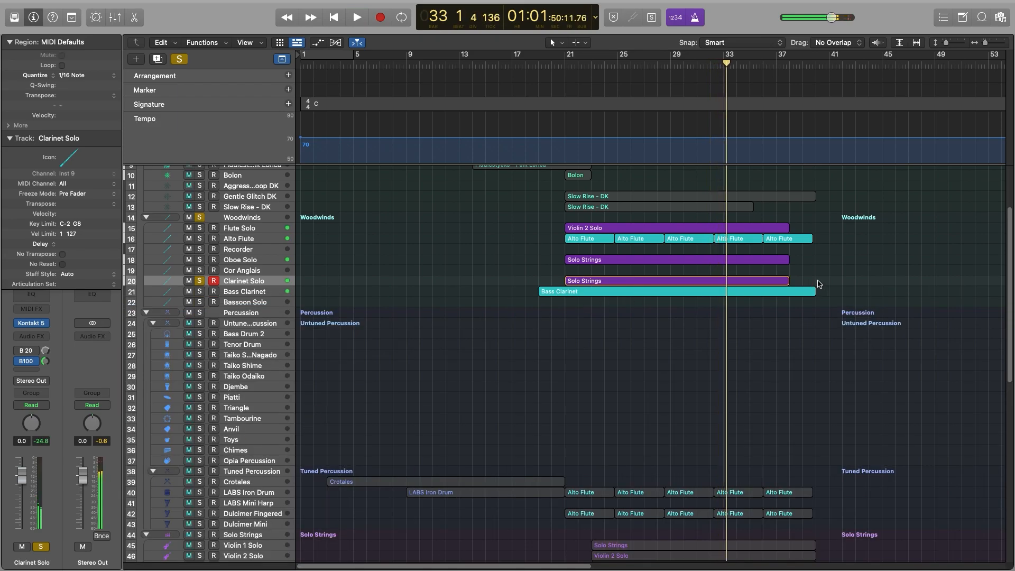
# Name and color all regions in the project by their tracks.
pyautogui.press('super+a')
pyautogui.rightClick(612, 294)
pyautogui.click(615, 284)
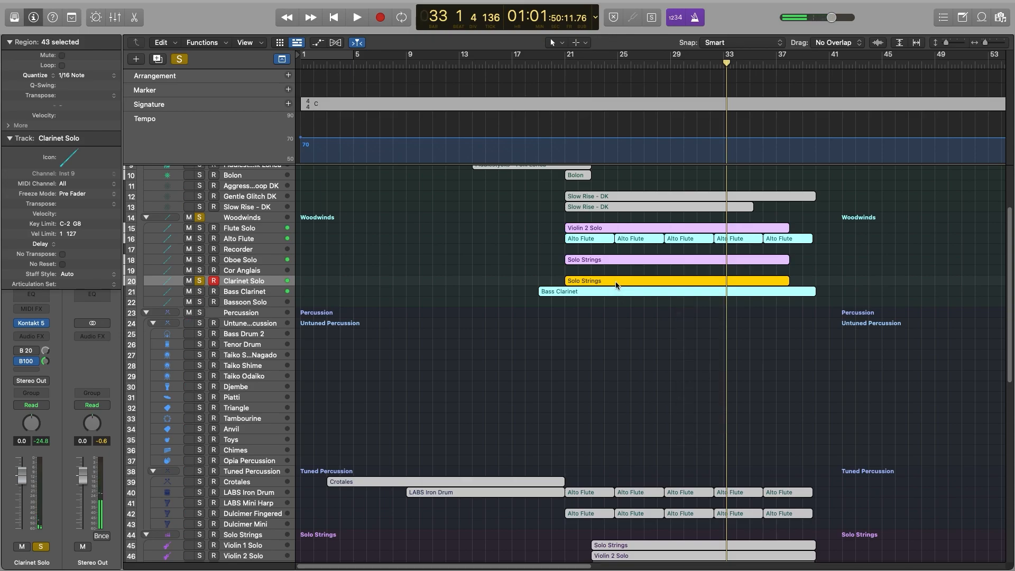
pyautogui.rightClick(615, 281)
pyautogui.moveTo(703, 469)
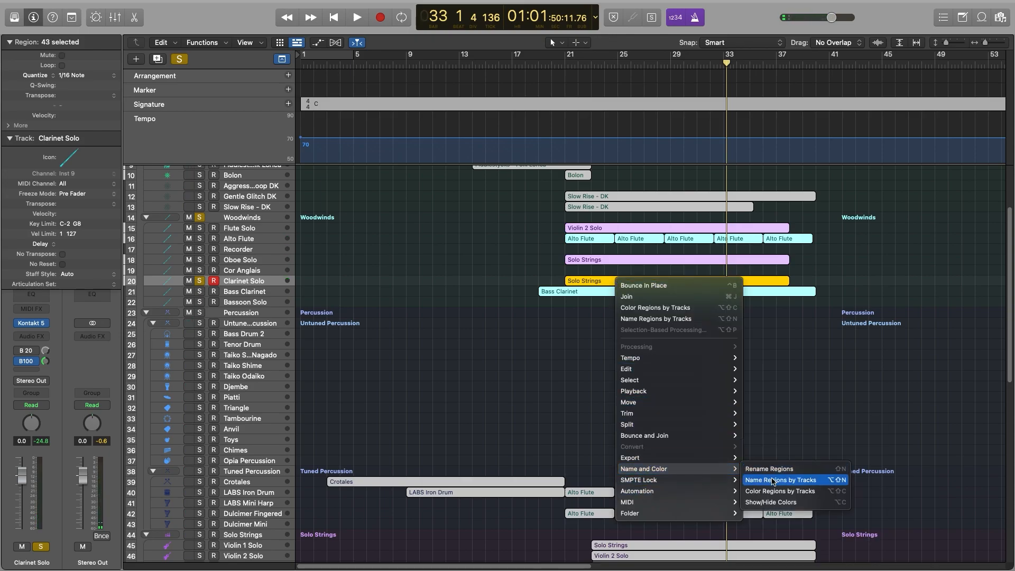
pyautogui.press('Return')
pyautogui.rightClick(594, 293)
pyautogui.moveTo(660, 482)
pyautogui.click(738, 505)
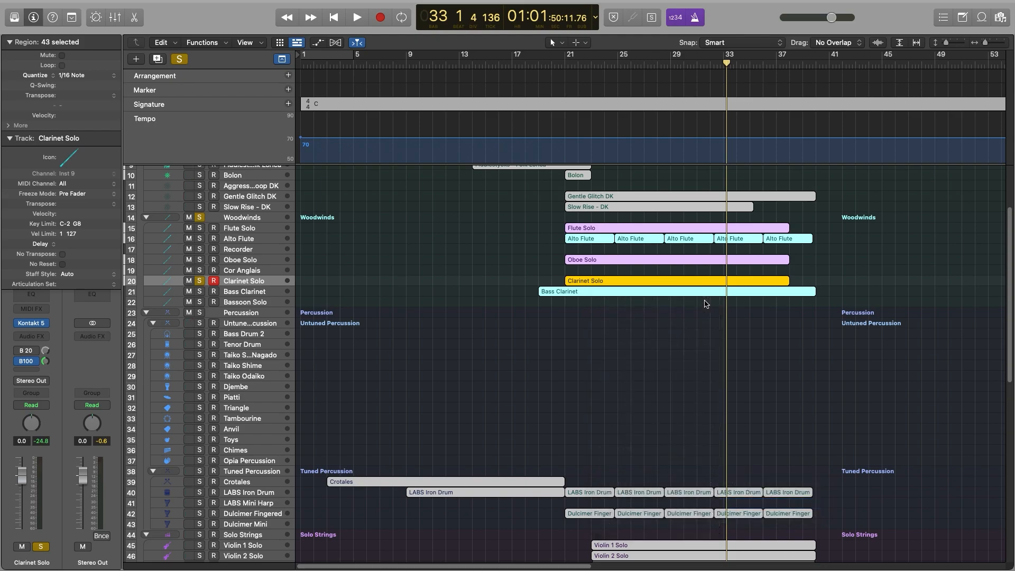
# Clear the region selection and turn off solo on the Woodwinds stack.
pyautogui.click(689, 329)
pyautogui.scroll(5, 635, 323)
pyautogui.click(200, 309)
# Look through the arrangement from the woodwinds down to the strings and synths to review the existing parts.
pyautogui.scroll(-8, 608, 370)
pyautogui.scroll(-6, 614, 377)
pyautogui.scroll(10, 616, 371)
pyautogui.scroll(-12, 617, 368)
pyautogui.scroll(6, 617, 365)
pyautogui.scroll(2, 618, 365)
pyautogui.scroll(-8, 618, 366)
pyautogui.scroll(15, 620, 369)
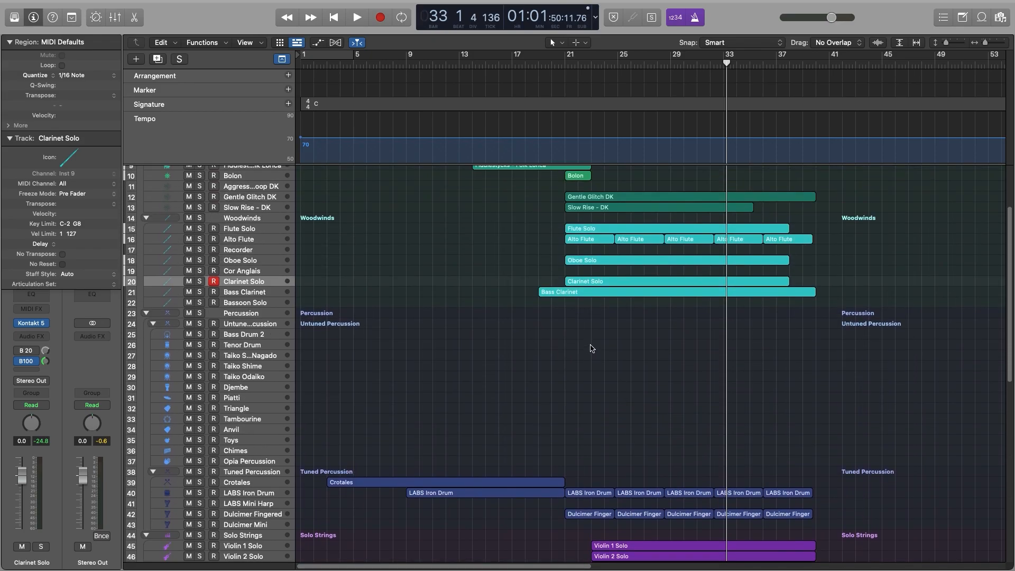
pyautogui.scroll(-3, 590, 351)
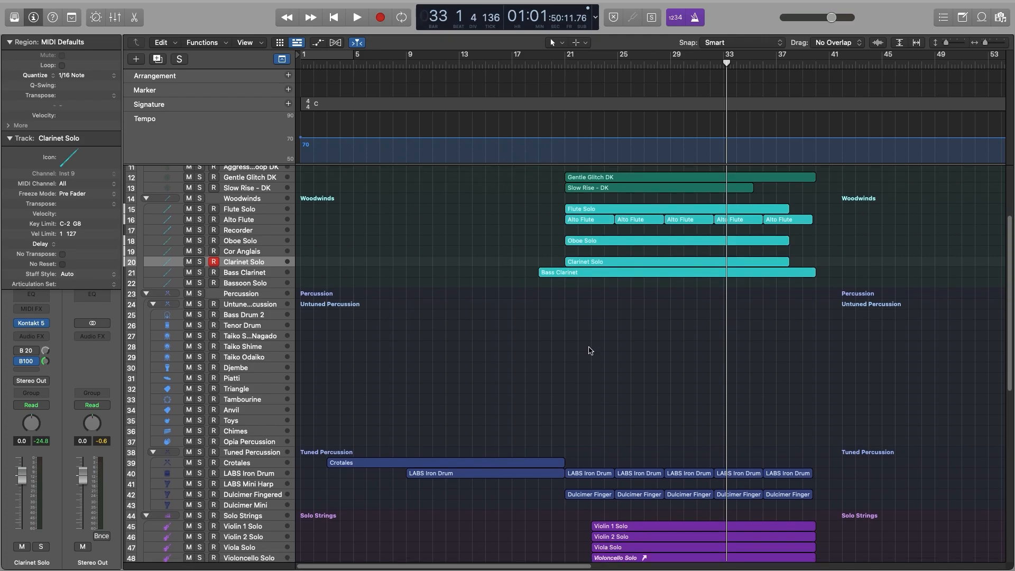
pyautogui.scroll(2, 391, 441)
pyautogui.scroll(-5, 413, 441)
pyautogui.scroll(4, 417, 437)
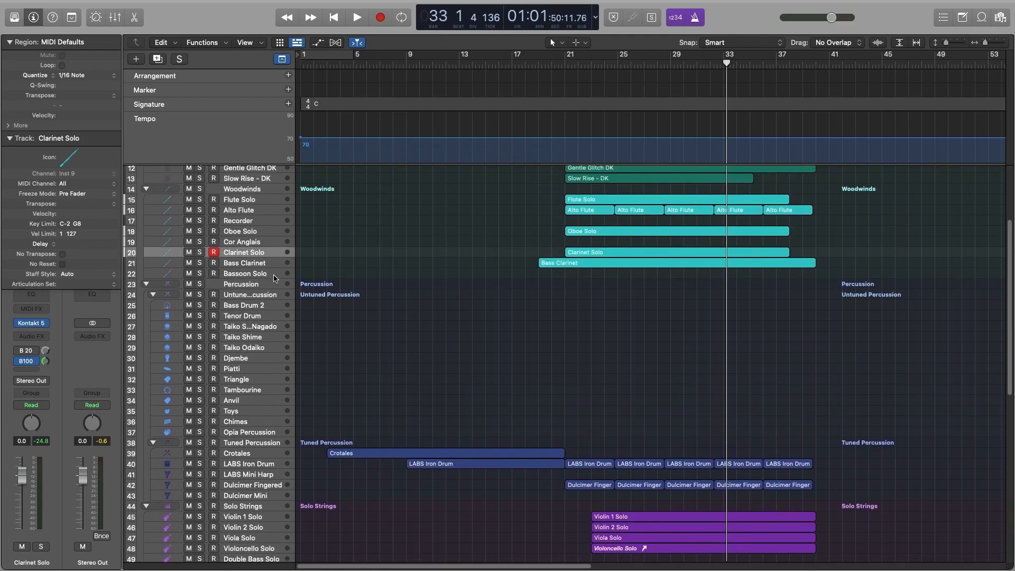
# Select the Bassoon Solo and Bass Clarinet, then the Siberian and both Fiddlestycks tracks to try their sounds.
pyautogui.click(275, 275)
pyautogui.press('Up')
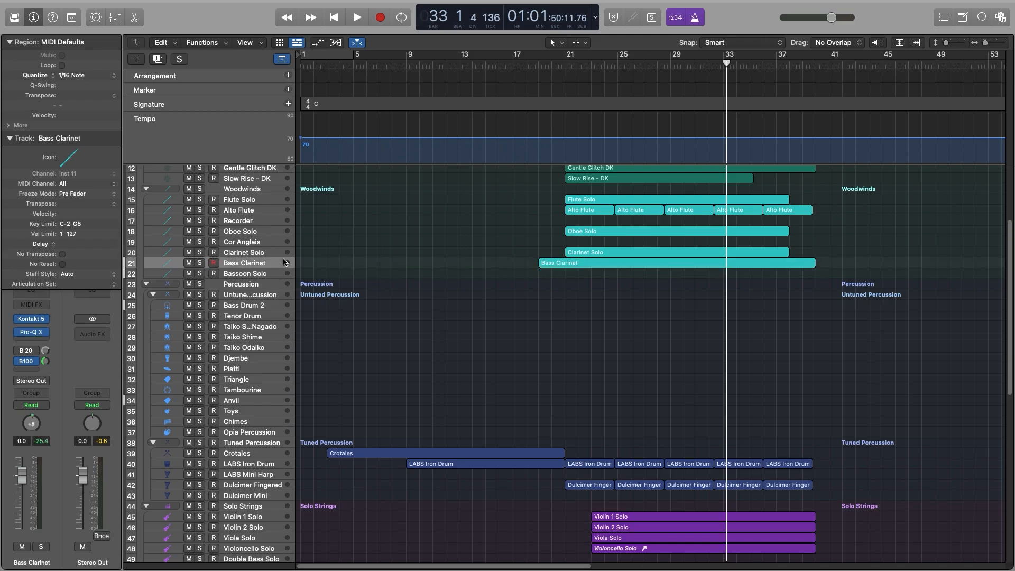
pyautogui.scroll(6, 281, 243)
pyautogui.click(281, 255)
pyautogui.click(278, 247)
pyautogui.click(279, 235)
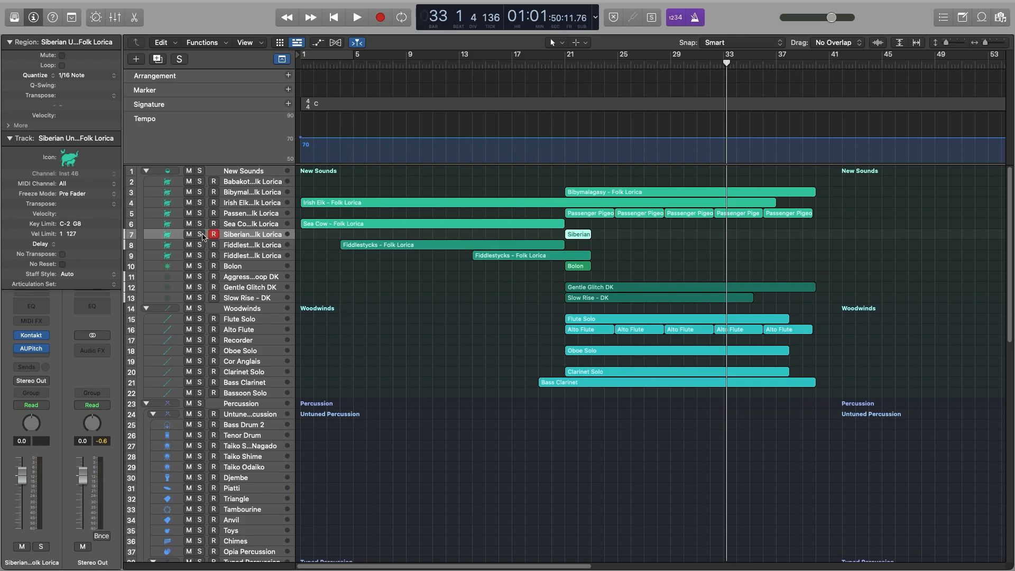
pyautogui.click(271, 254)
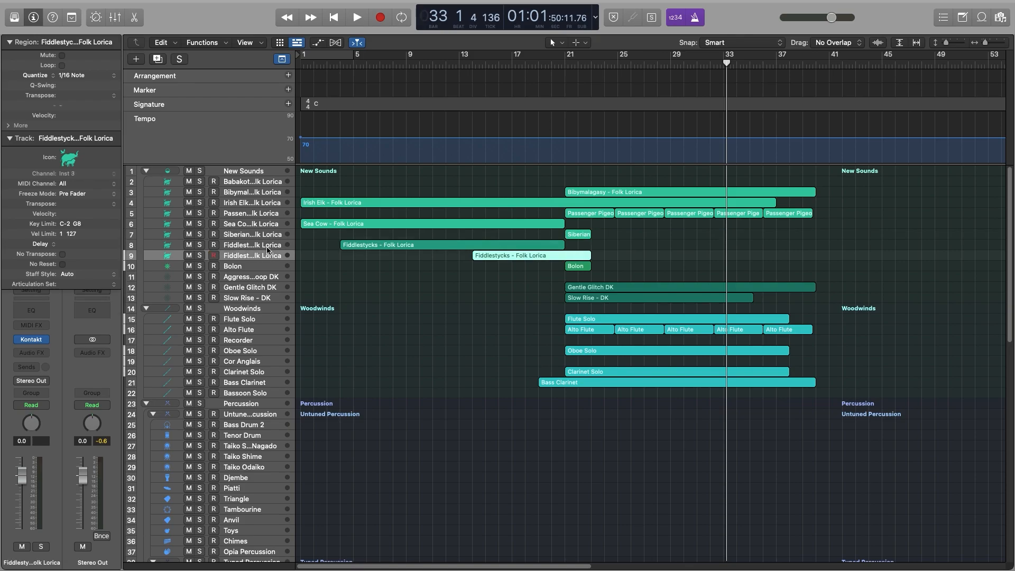
pyautogui.click(266, 246)
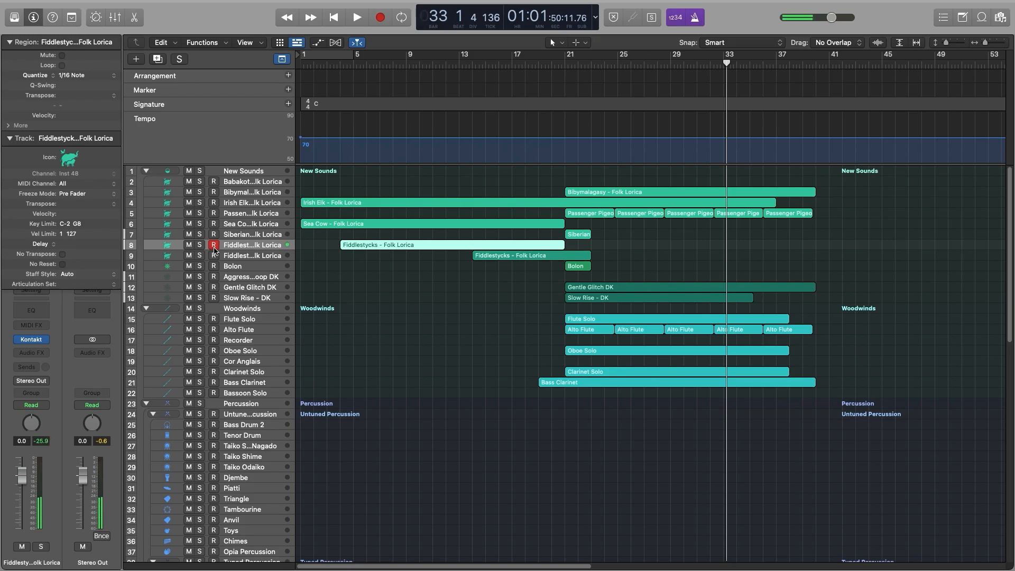
# Record-enable the Arctic Swells and Bladerunner Strings lead tracks together and select Bladerunner Strings.
pyautogui.scroll(-4, 249, 322)
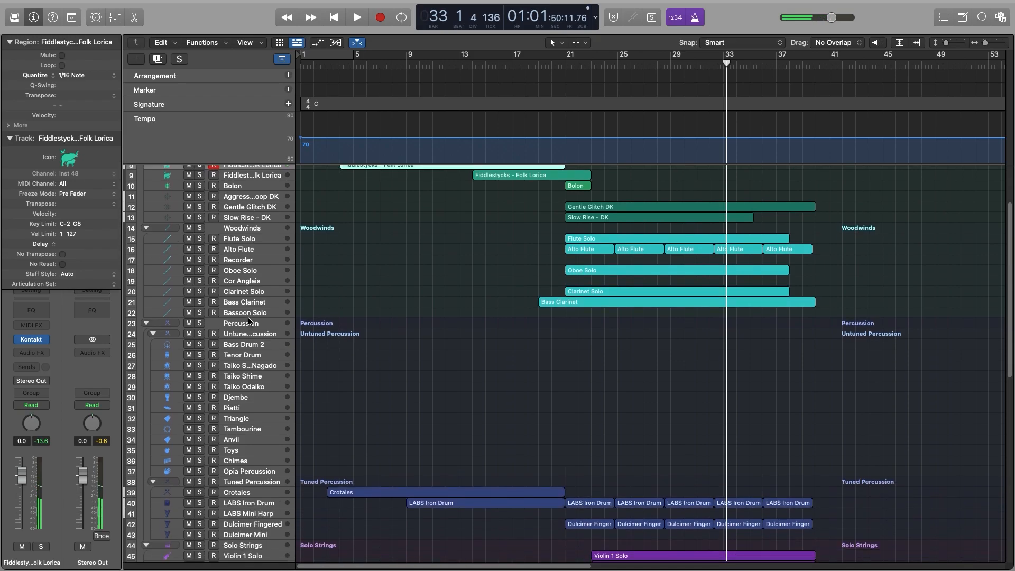
pyautogui.moveTo(34, 341)
pyautogui.scroll(-3, 294, 338)
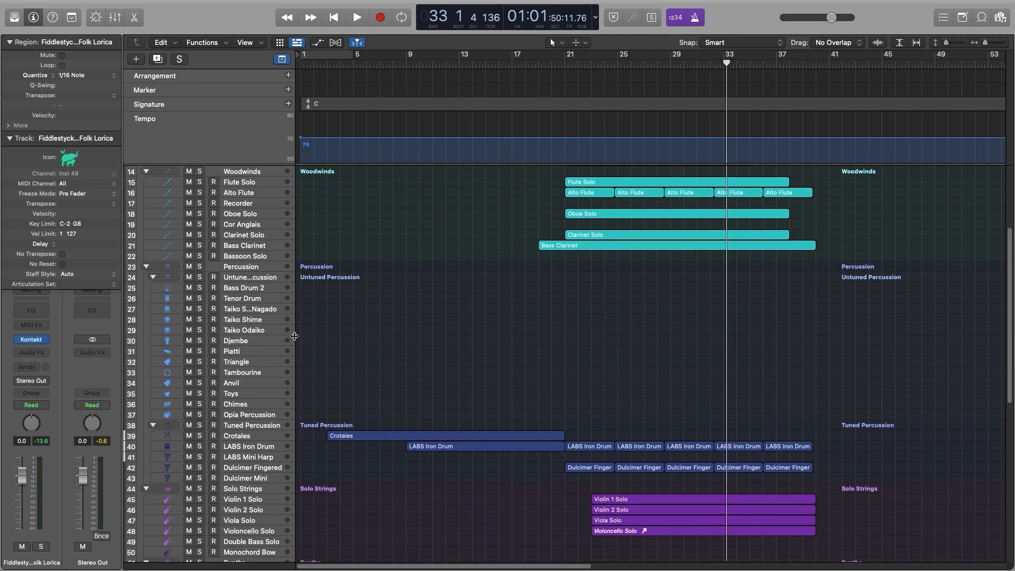
pyautogui.scroll(-7, 268, 348)
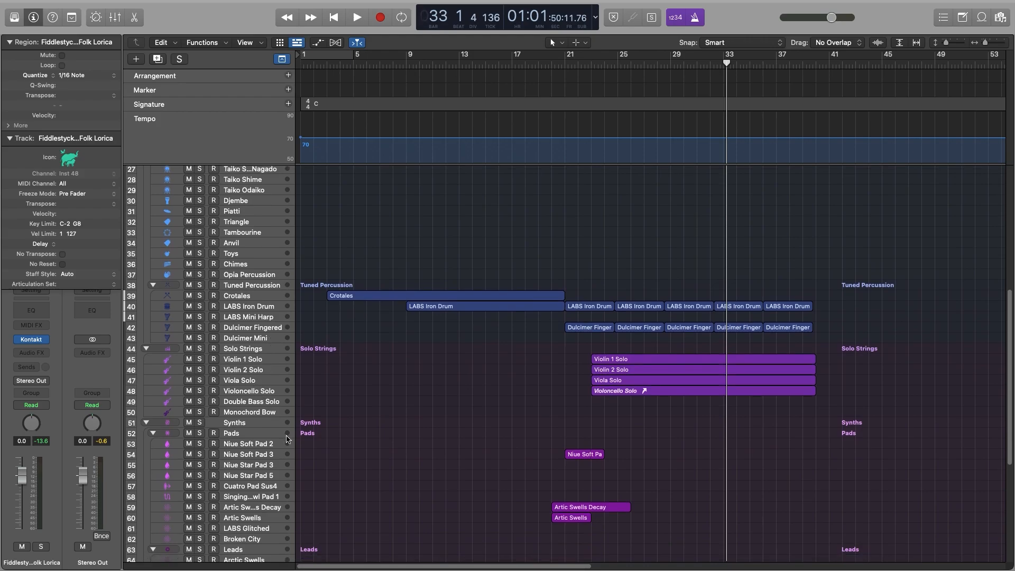
pyautogui.scroll(-10, 288, 438)
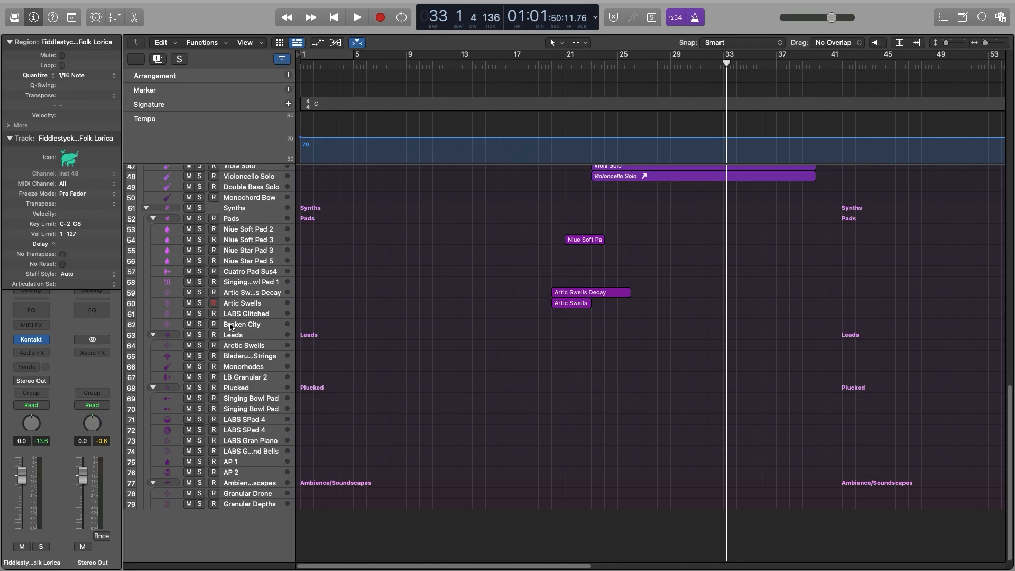
pyautogui.click(215, 357)
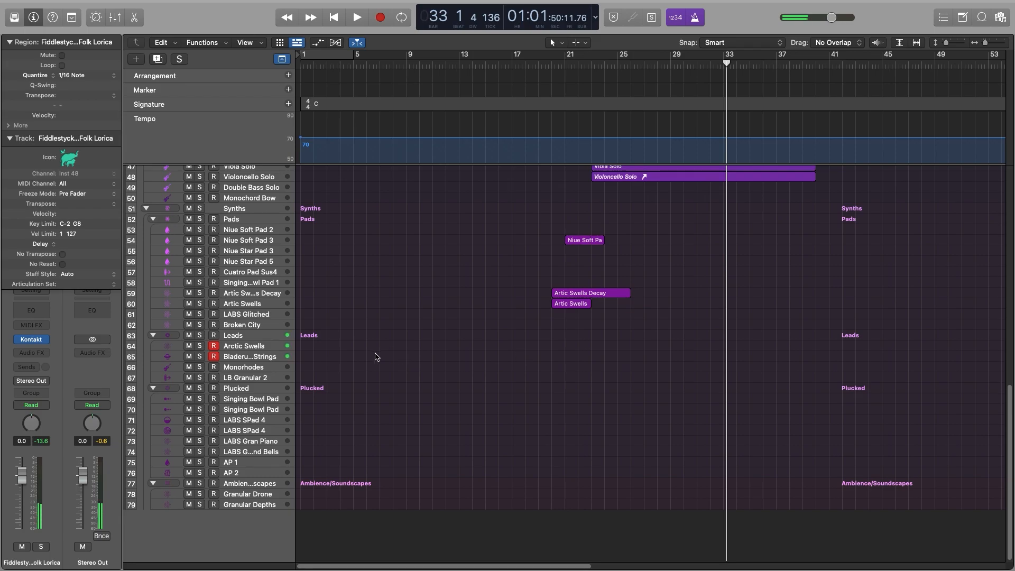
pyautogui.click(291, 359)
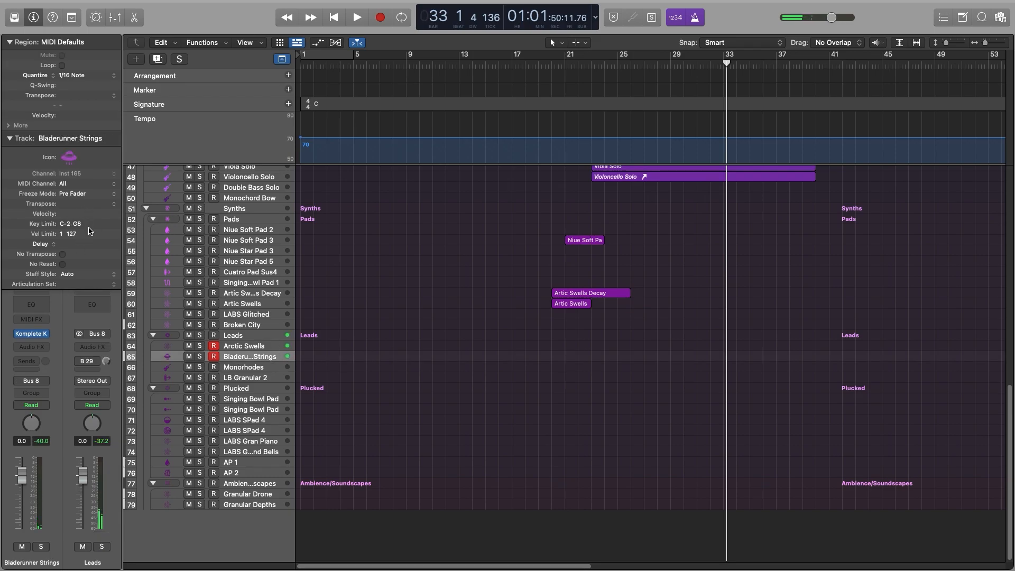
# Transpose the Bladerunner Strings track by +24 semitones and lower its volume to about -9.8 dB.
pyautogui.click(112, 209)
pyautogui.click(68, 184)
pyautogui.click(274, 350)
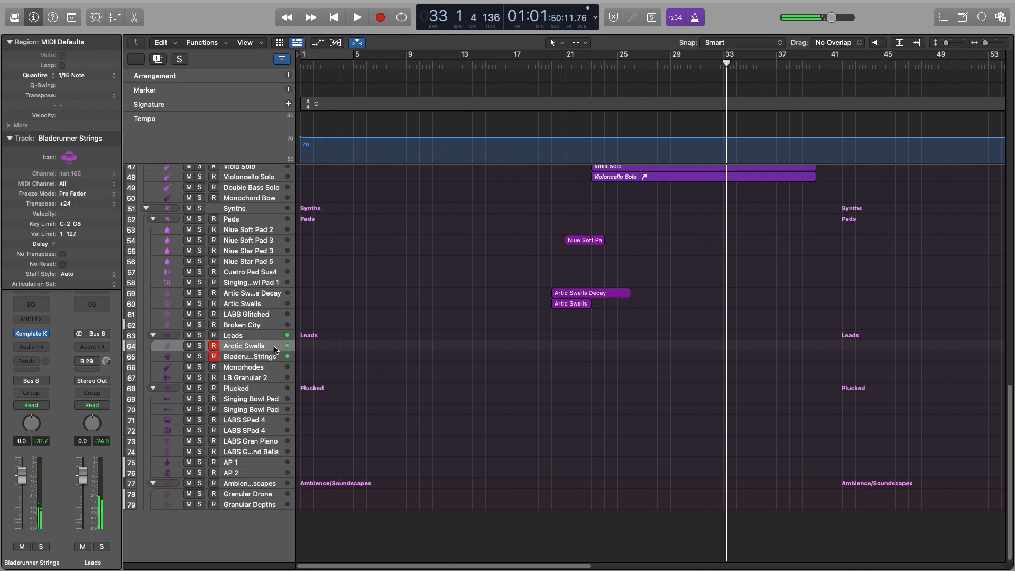
pyautogui.click(276, 360)
pyautogui.moveTo(22, 475); pyautogui.dragTo(21, 492)
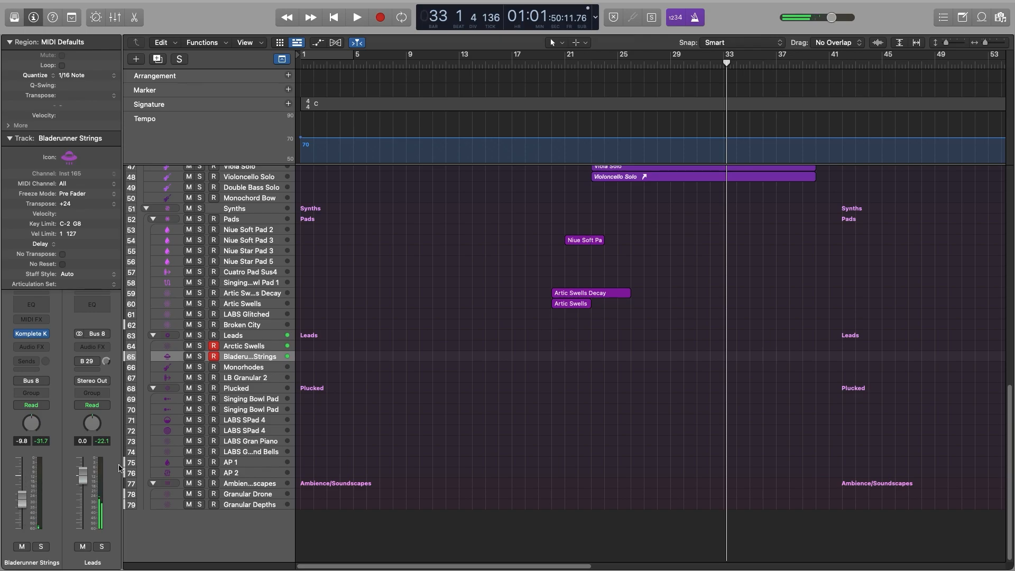
# Transpose the Arctic Swells lead track by +24 semitones.
pyautogui.click(280, 346)
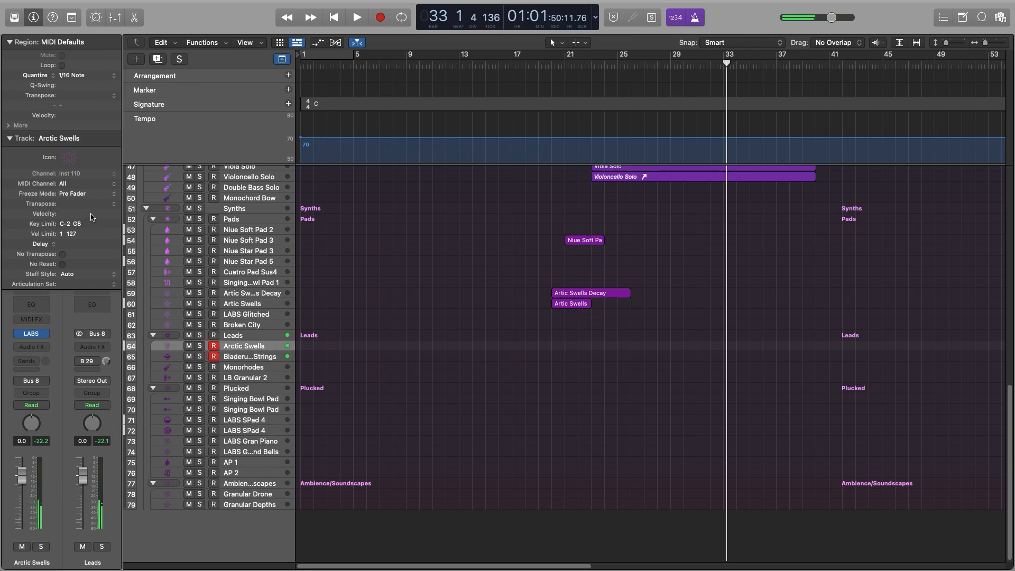
pyautogui.click(113, 204)
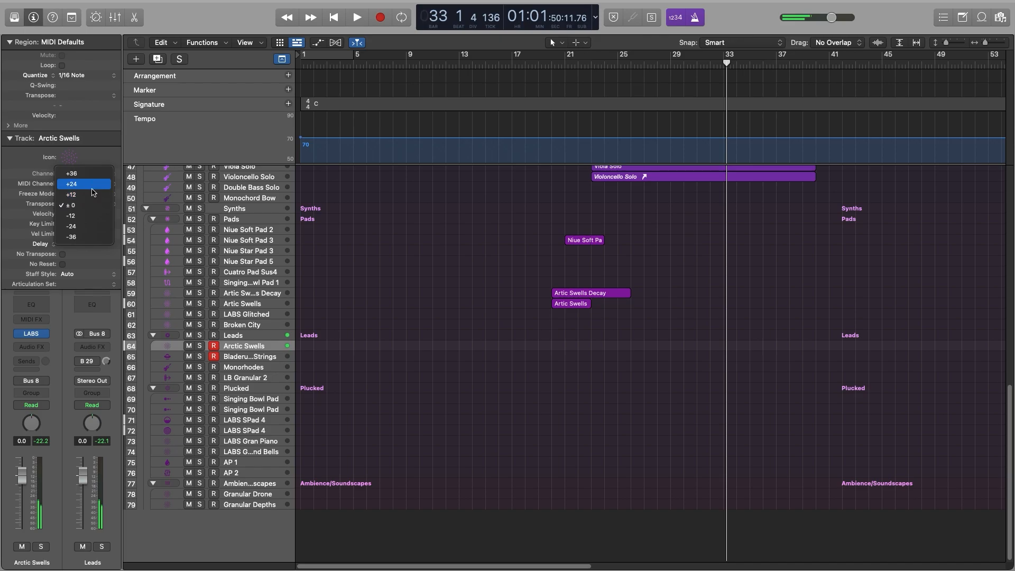
pyautogui.click(68, 185)
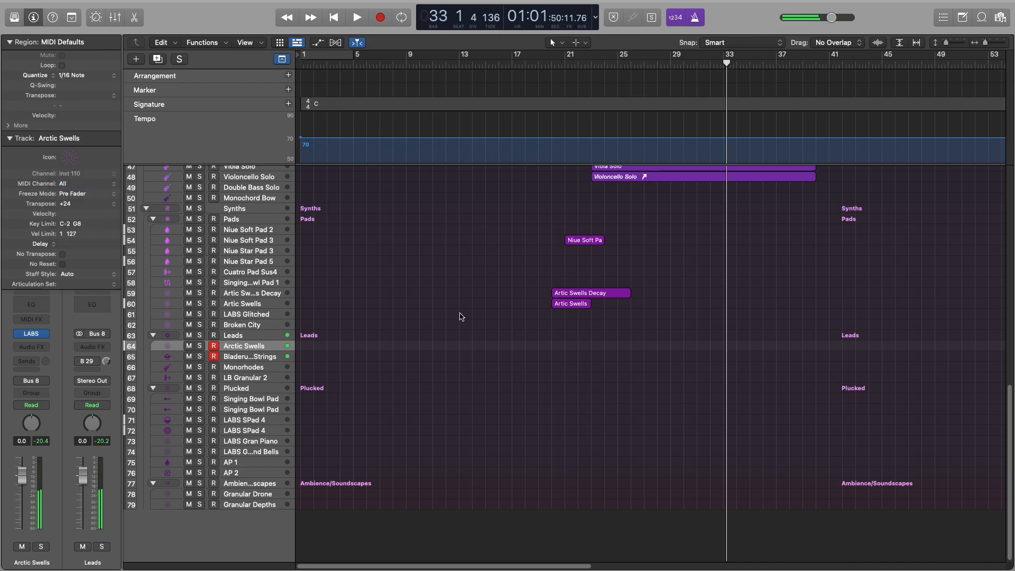
# Record a slow line on Crotales together with the other armed tracks from bar 21 to about bar 39, and deselect the regions.
pyautogui.scroll(10, 286, 389)
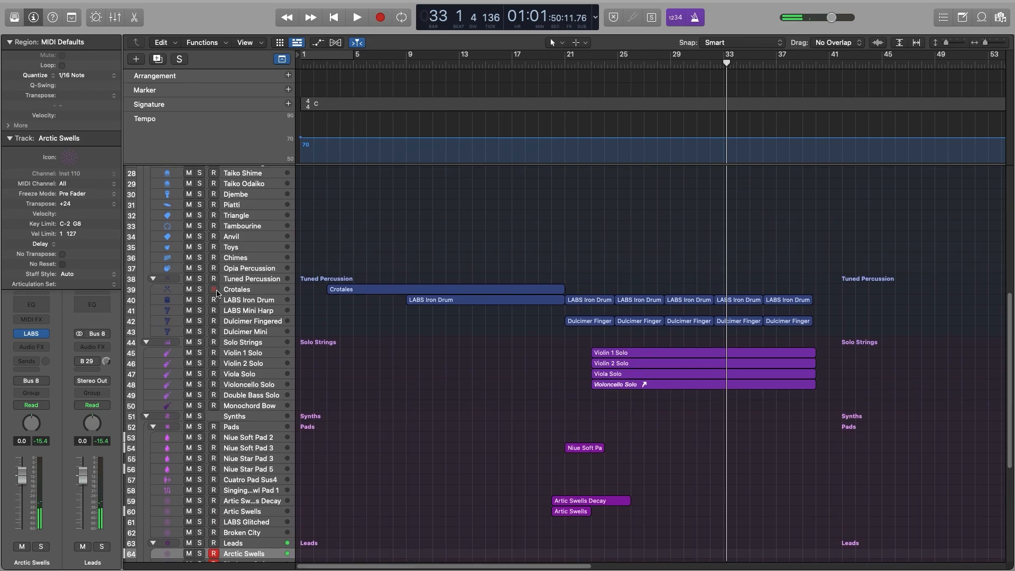
pyautogui.click(274, 294)
pyautogui.scroll(10, 716, 272)
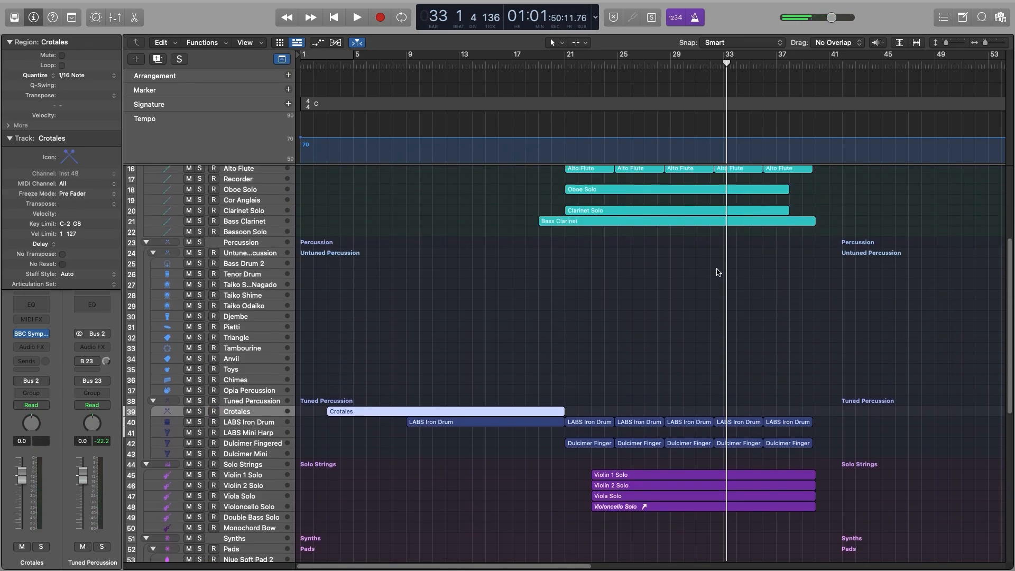
pyautogui.click(564, 66)
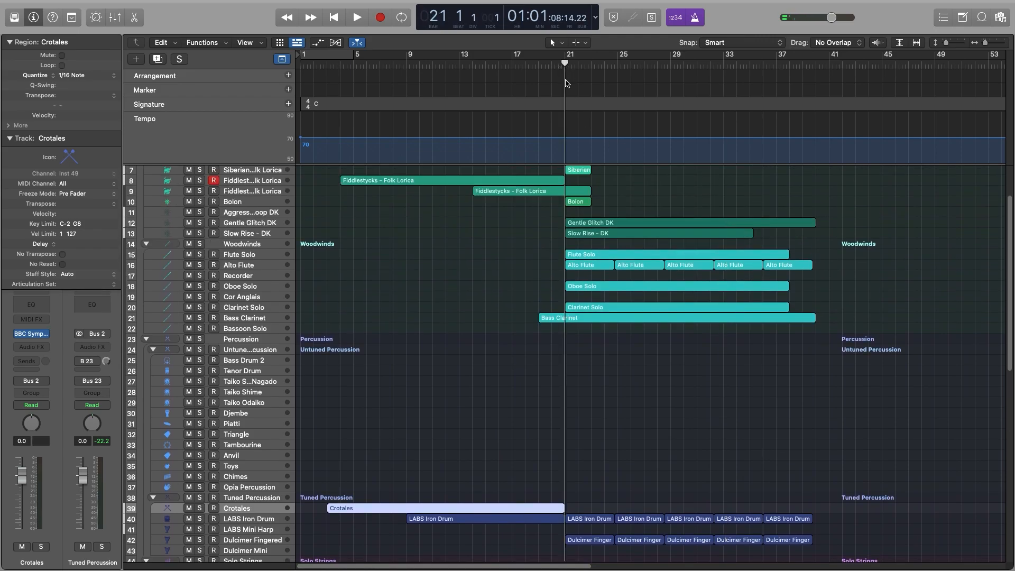
pyautogui.click(387, 19)
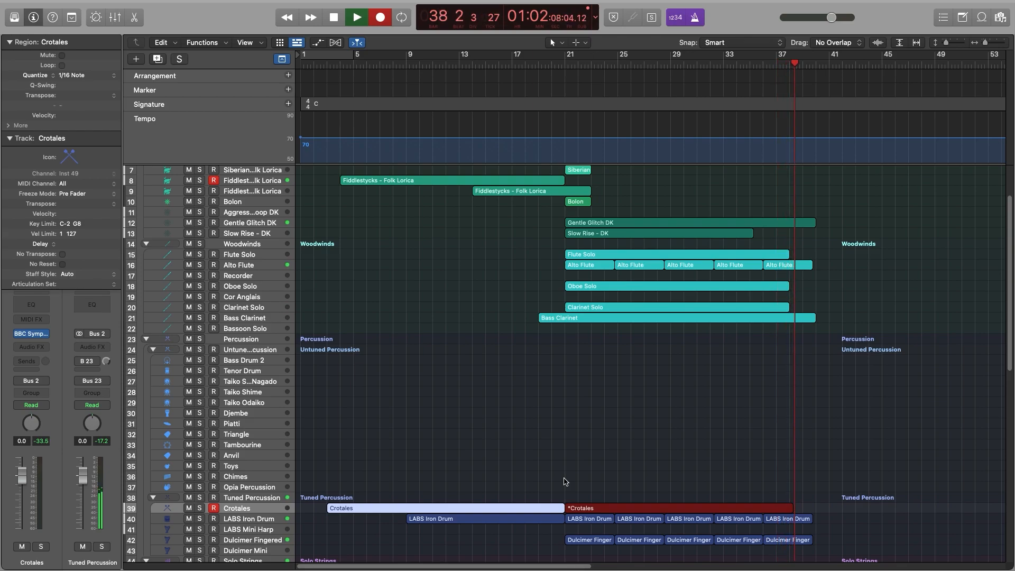
pyautogui.scroll(-5, 783, 469)
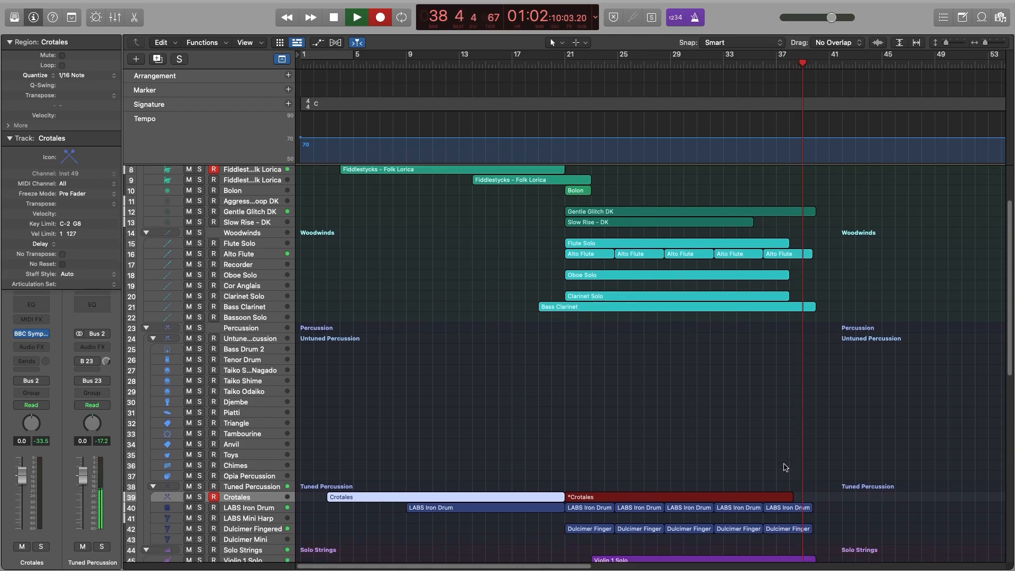
pyautogui.scroll(-10, 786, 476)
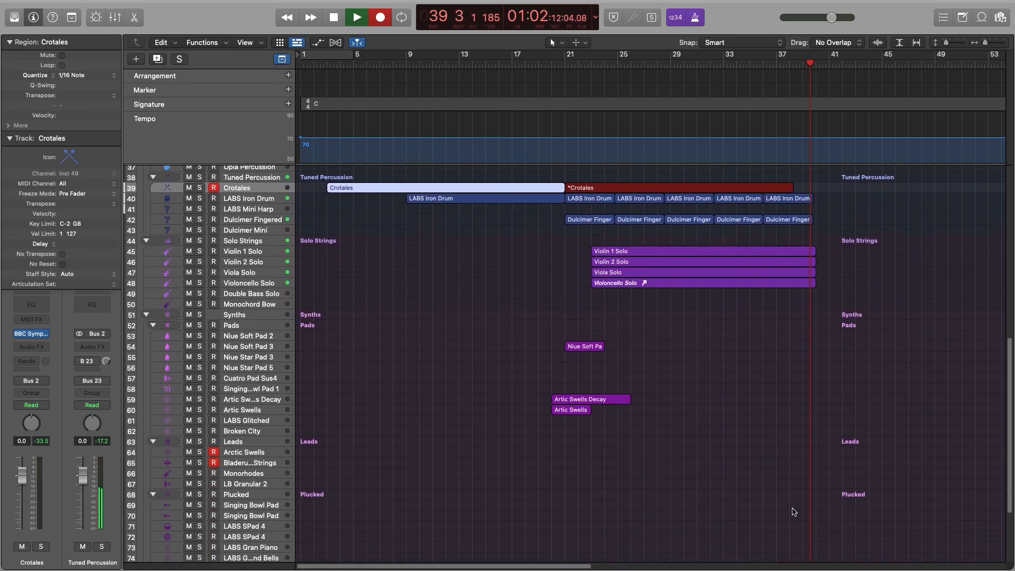
pyautogui.press('space')
pyautogui.scroll(4, 751, 454)
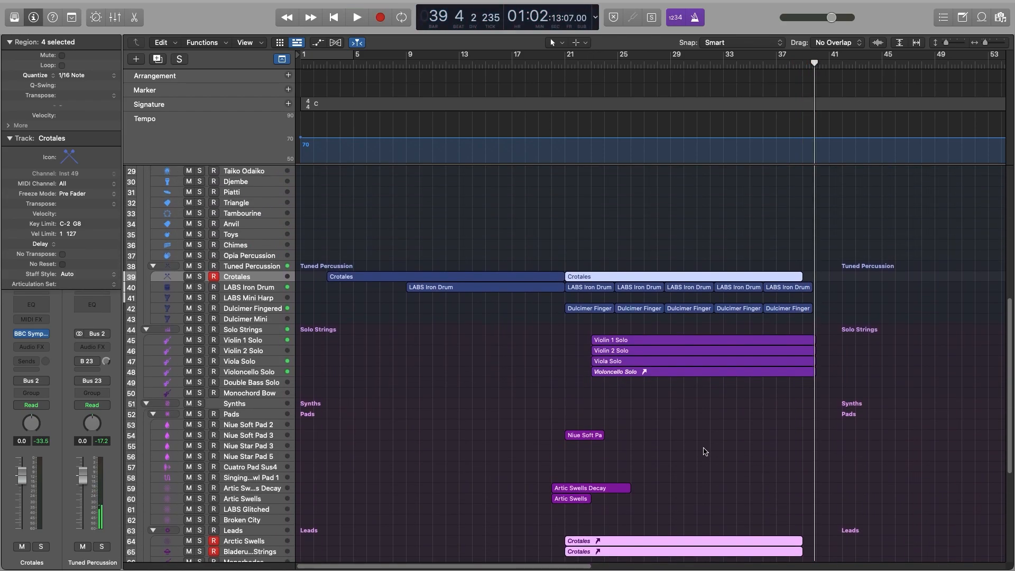
pyautogui.click(539, 355)
pyautogui.scroll(1, 438, 316)
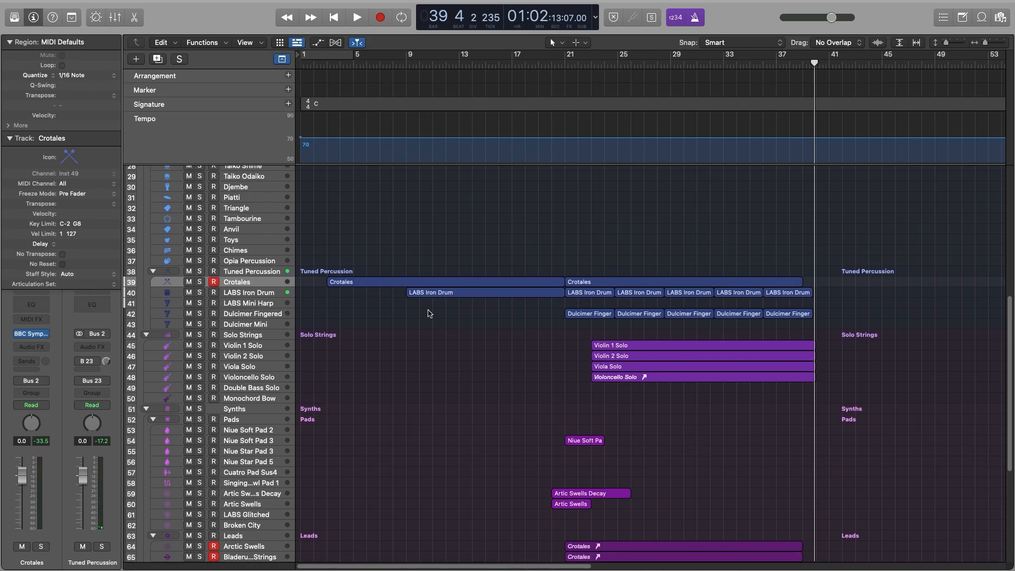
# Raise the notes in the Crotales region starting at bar 21 by two octaves in the Piano Roll.
pyautogui.click(621, 283)
pyautogui.doubleClick(619, 285)
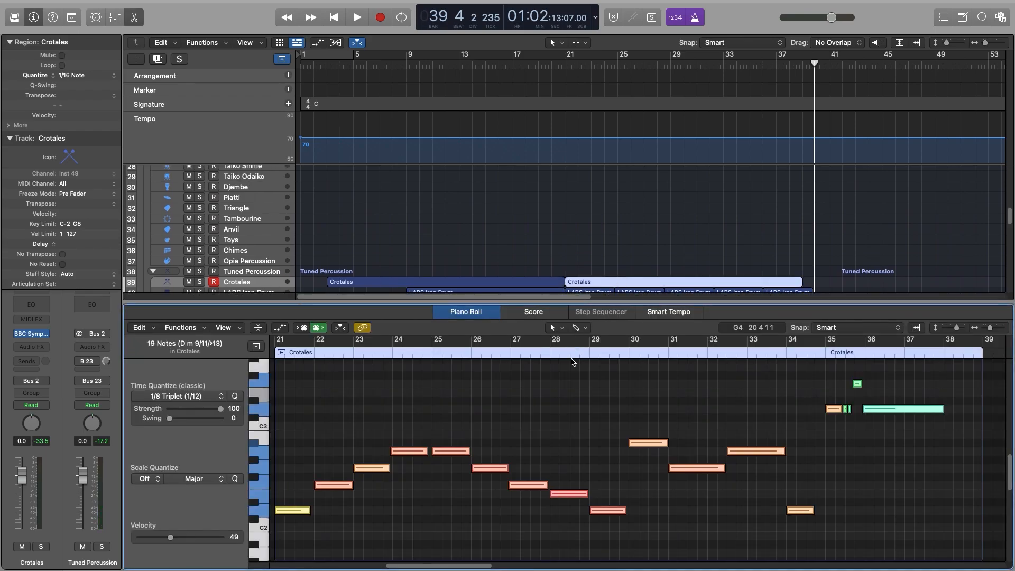
pyautogui.hotkey('alt', 'shift', 'Up')
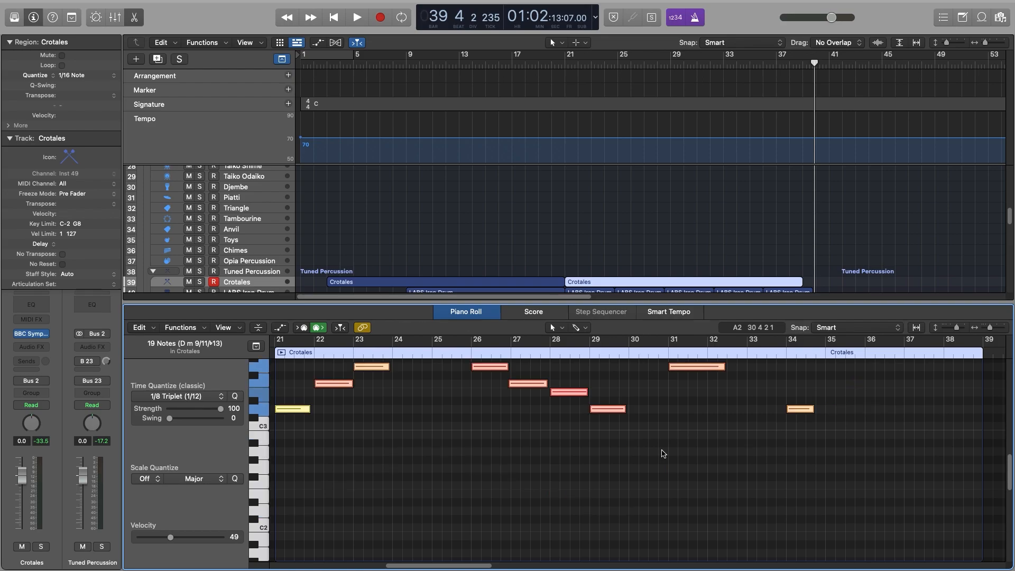
pyautogui.hotkey('alt', 'shift', 'Up')
pyautogui.press('space')
pyautogui.press('space')
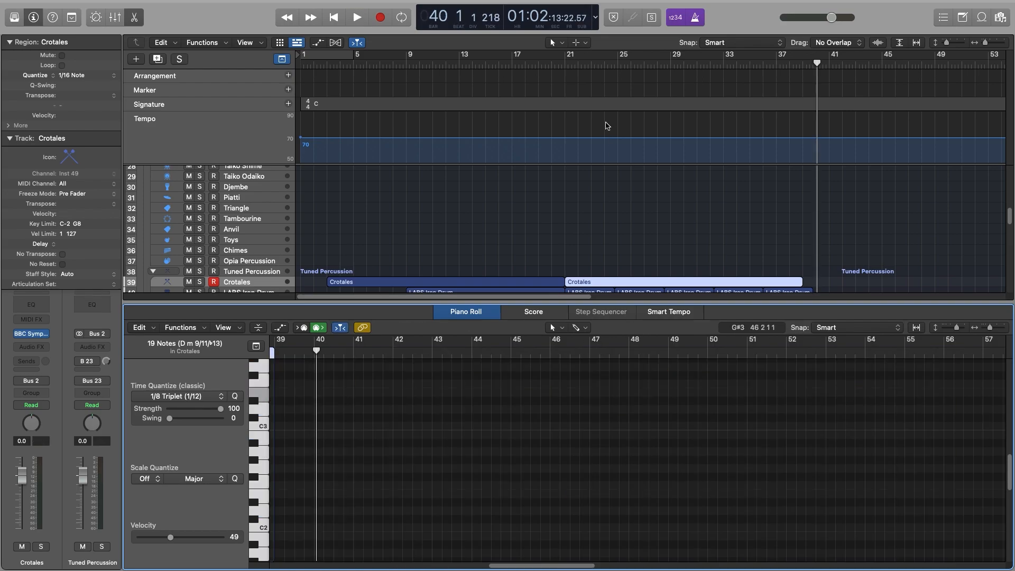
# Play the soloed Crotales track from bar 21 and set the second Crotales region's transposition to +12.
pyautogui.click(566, 68)
pyautogui.press('space')
pyautogui.click(199, 282)
pyautogui.scroll(5, 483, 537)
pyautogui.hotkey('alt', 'shift', 'Up')
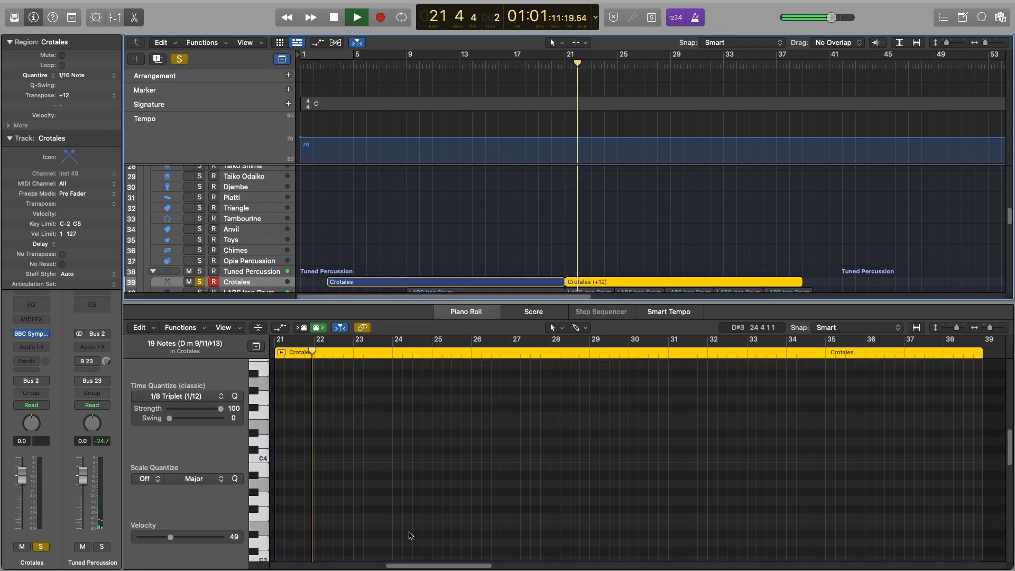
# Set the Crotales volume to 0.5 dB, turn off its solo, and stop playback with the note editor closed.
pyautogui.scroll(4, 407, 529)
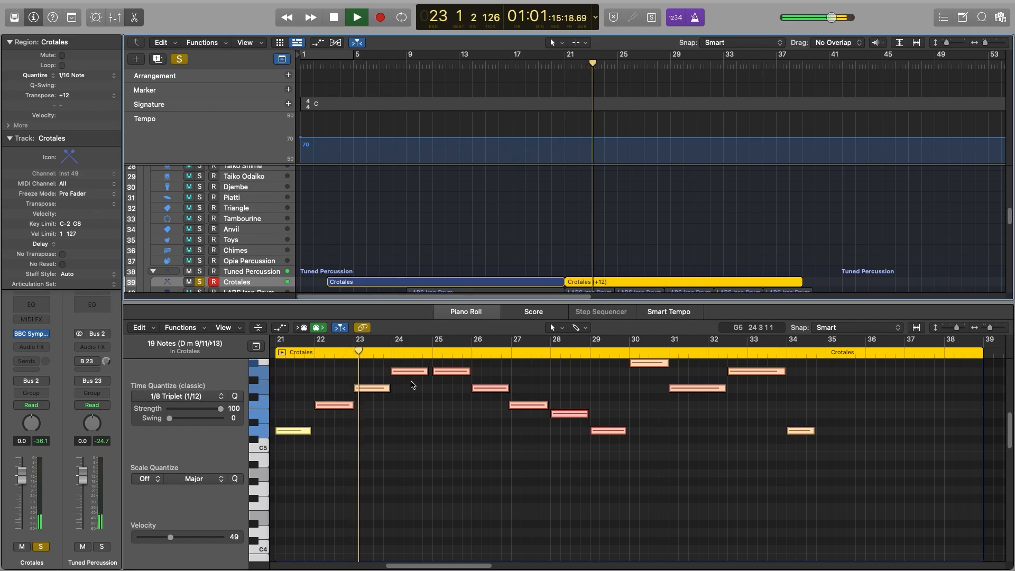
pyautogui.moveTo(26, 473); pyautogui.dragTo(25, 472)
pyautogui.click(200, 283)
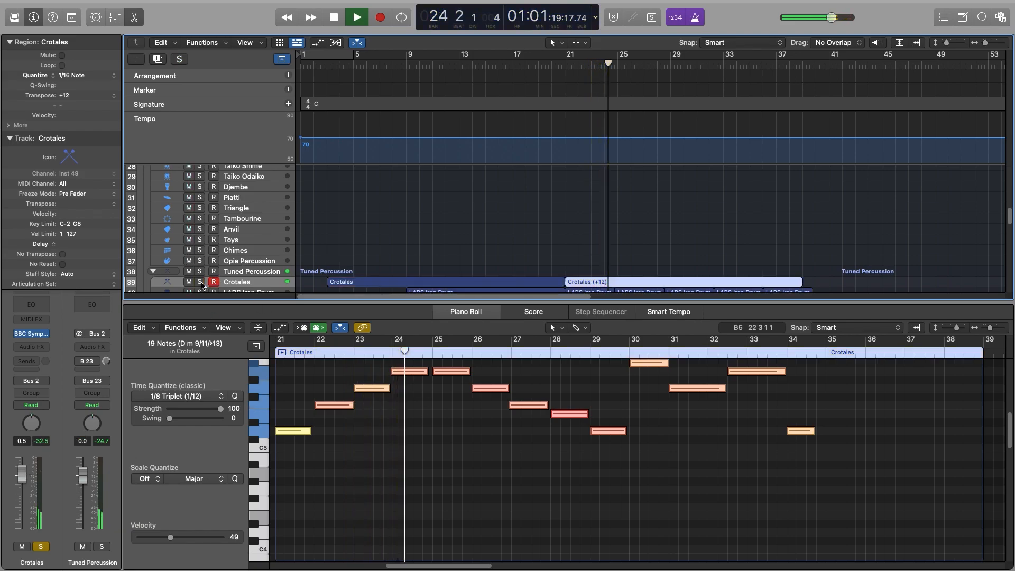
pyautogui.press('space')
pyautogui.press('e')
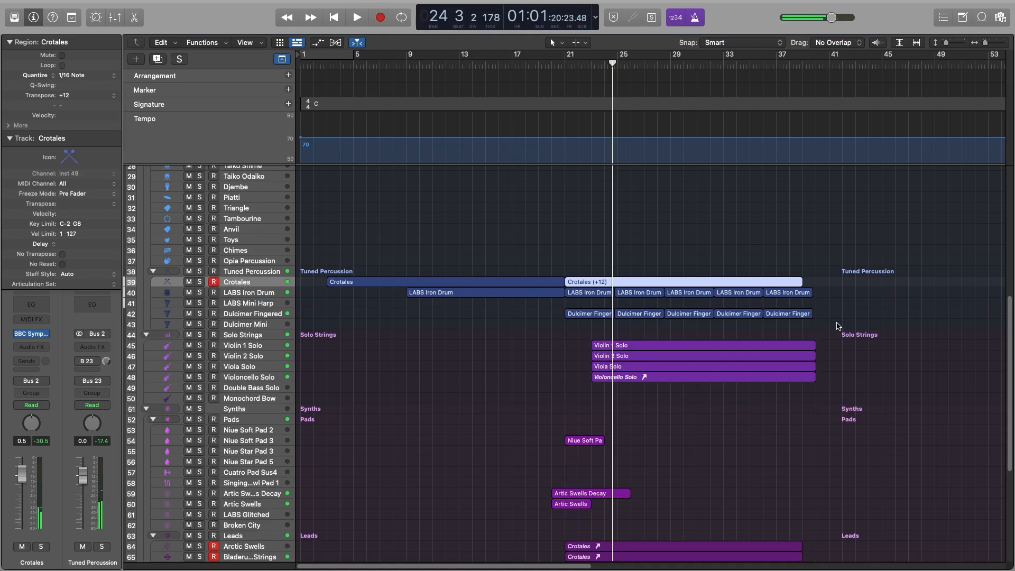
pyautogui.click(884, 340)
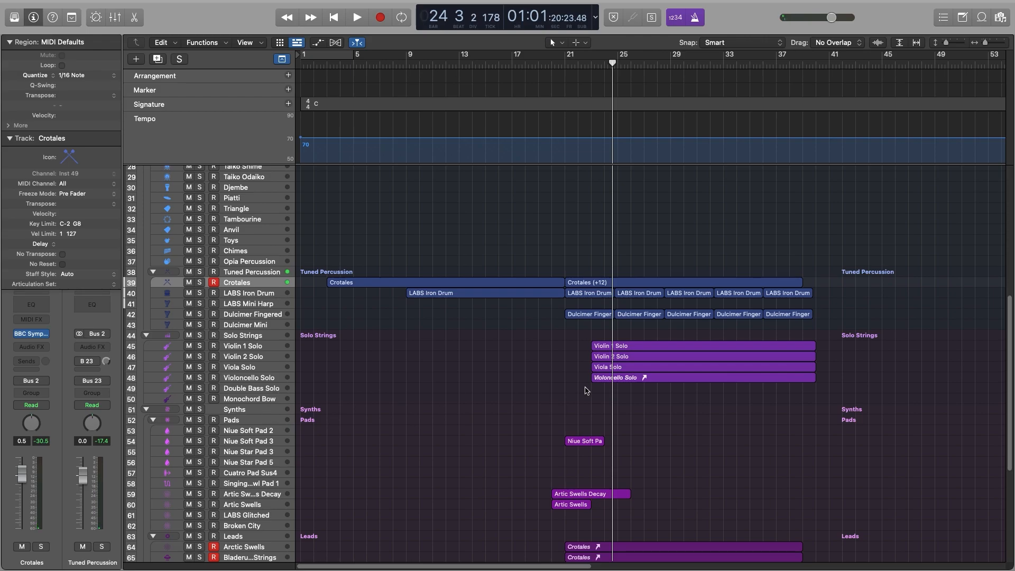
# Return the playhead to bar 21, select Bass Drum 2 and insert a Pro-Q 3 equalizer on it.
pyautogui.scroll(10, 585, 390)
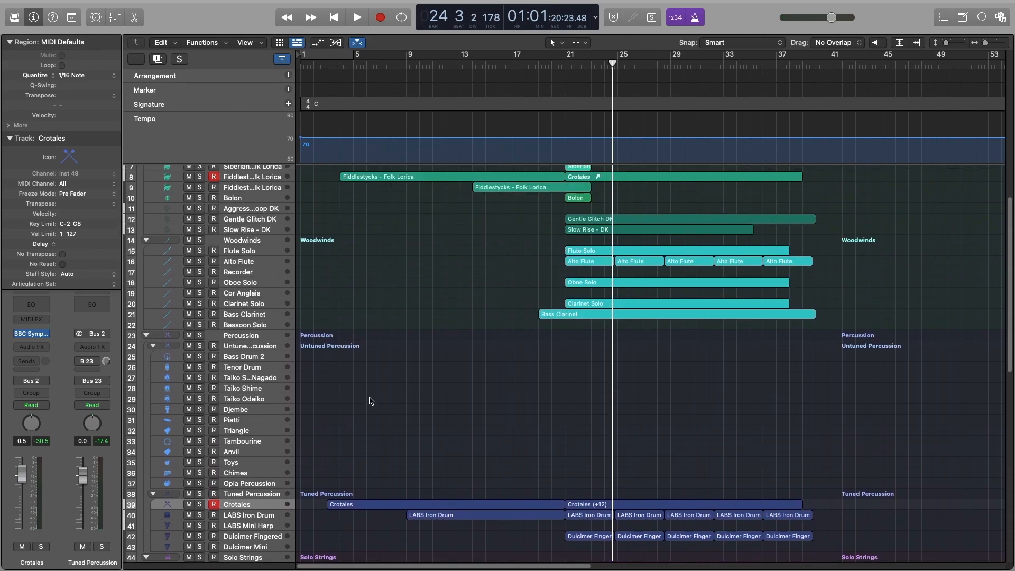
pyautogui.click(570, 66)
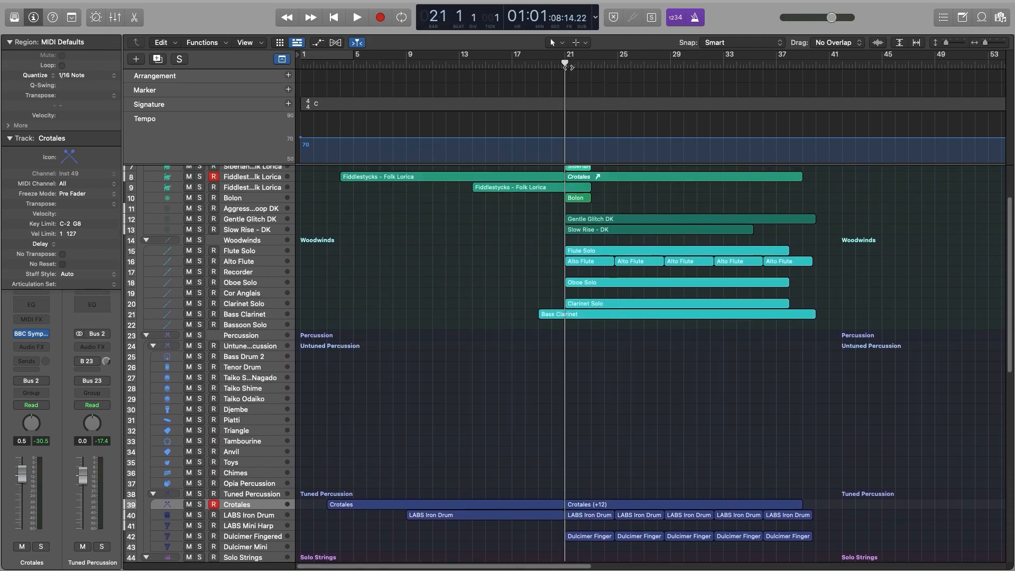
pyautogui.click(279, 359)
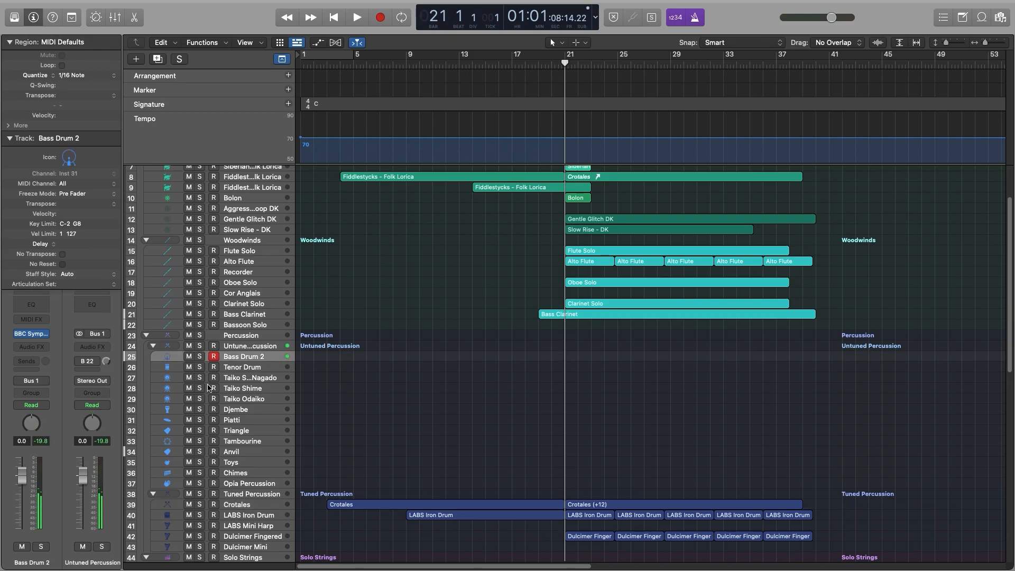
pyautogui.click(31, 347)
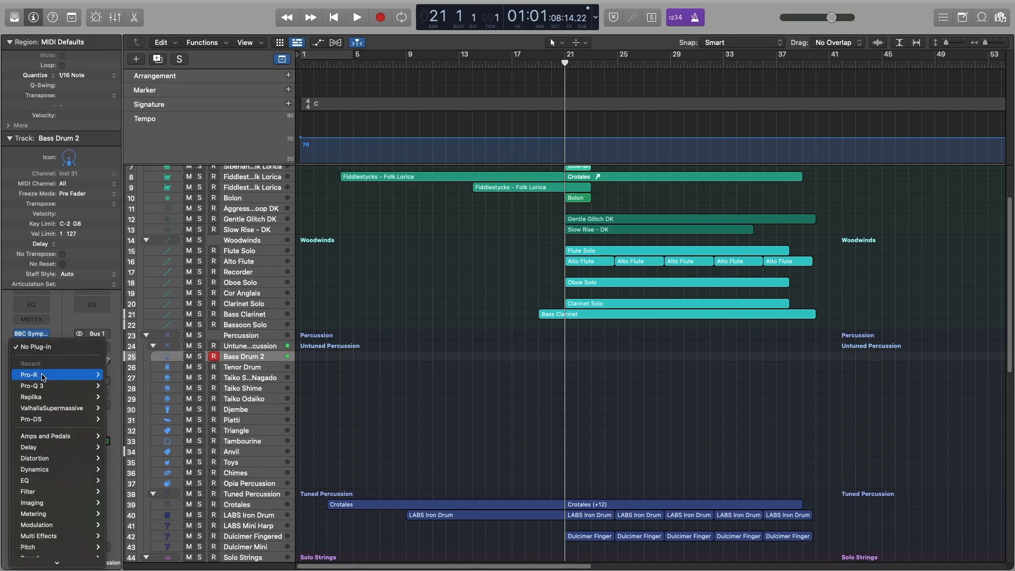
pyautogui.moveTo(58, 389)
pyautogui.click(130, 386)
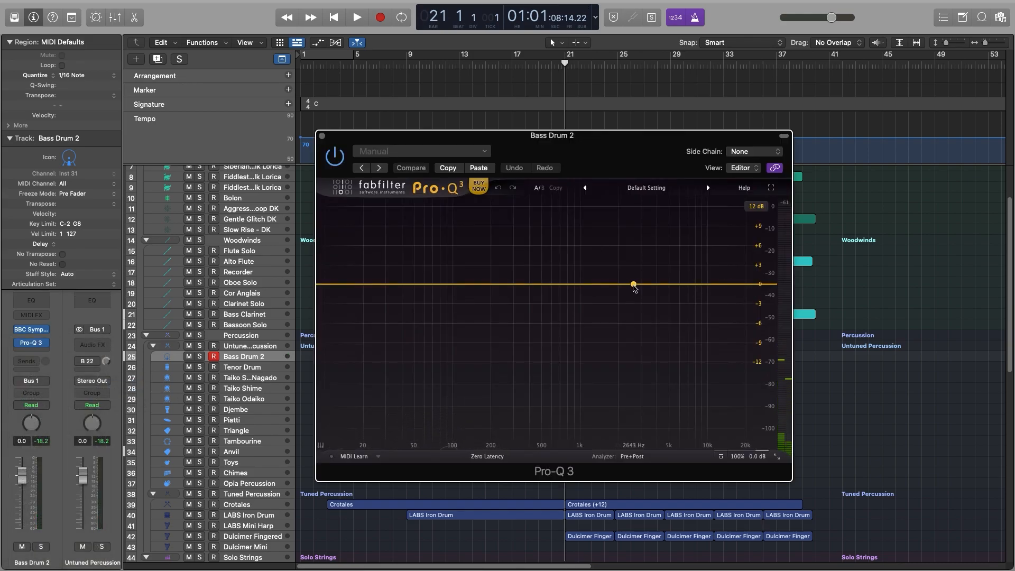
# Add a high-cut band slightly above 2 kHz in the Bass Drum 2 equalizer.
pyautogui.moveTo(635, 285); pyautogui.dragTo(632, 295)
pyautogui.click(540, 410)
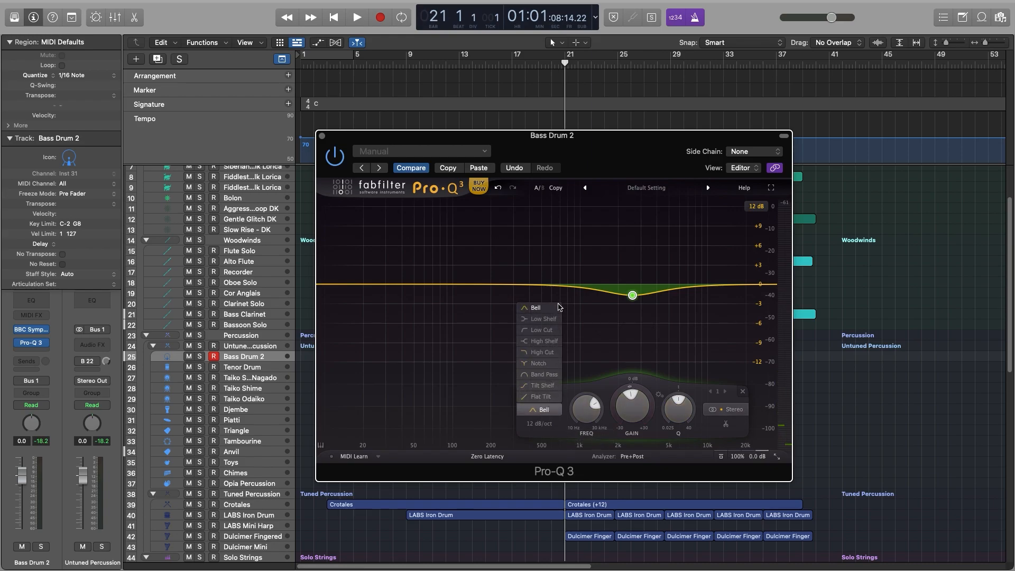
pyautogui.click(542, 352)
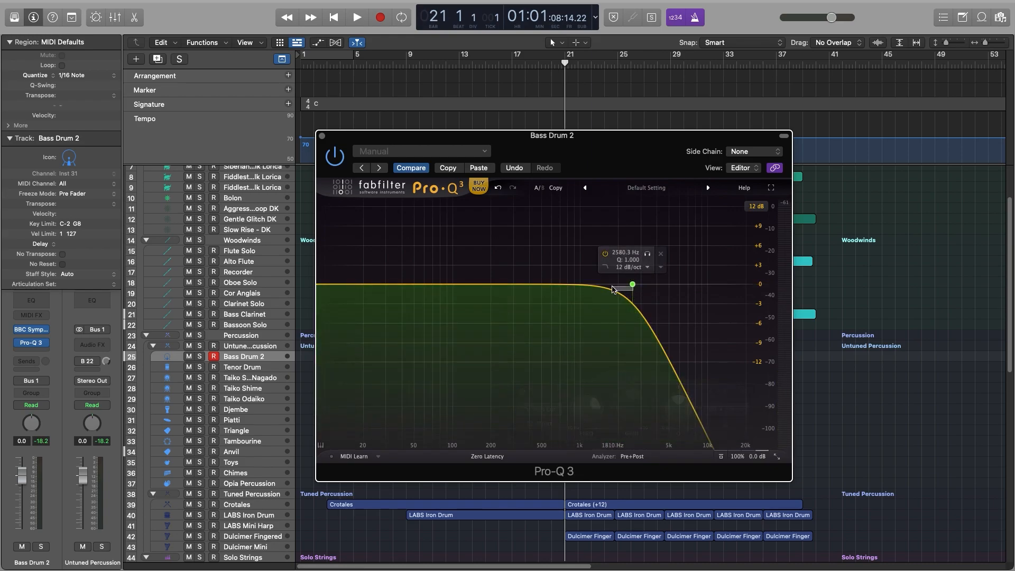
pyautogui.moveTo(634, 285)
pyautogui.mouseDown()
pyautogui.moveTo(571, 284)
pyautogui.moveTo(621, 278)
pyautogui.mouseUp()
# Add a wide bell boost of about 4.7 dB near 143 Hz with Q about 0.47, and close the equalizer.
pyautogui.moveTo(453, 285); pyautogui.dragTo(459, 251)
pyautogui.moveTo(505, 400)
pyautogui.mouseDown()
pyautogui.moveTo(491, 403)
pyautogui.moveTo(491, 386)
pyautogui.mouseUp()
pyautogui.moveTo(460, 250); pyautogui.dragTo(471, 255)
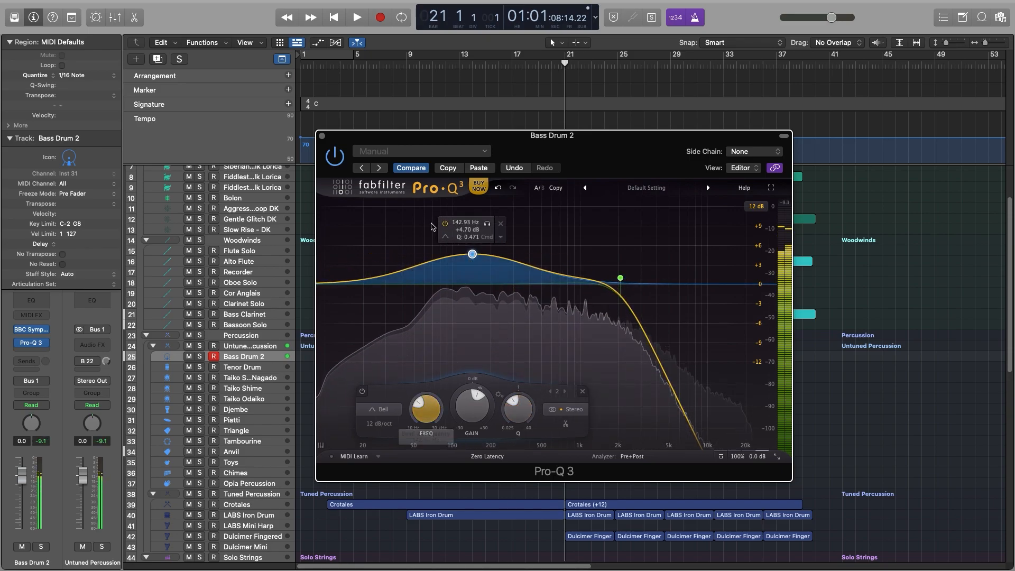
pyautogui.click(322, 136)
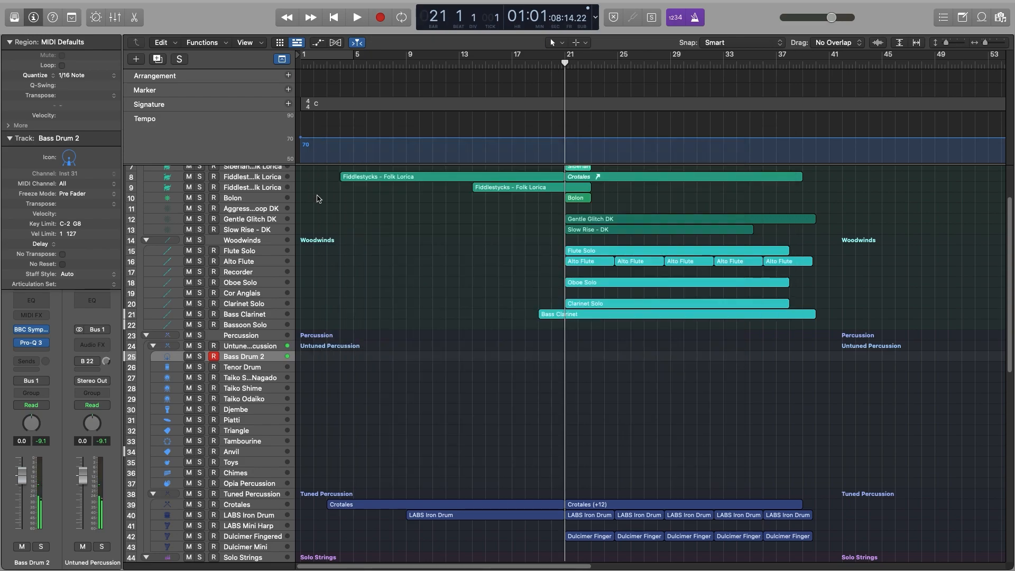
# Record-enable Tenor Drum and Djembe along with Bass Drum 2, and lower the Djembe volume to -5.9 dB.
pyautogui.click(215, 380)
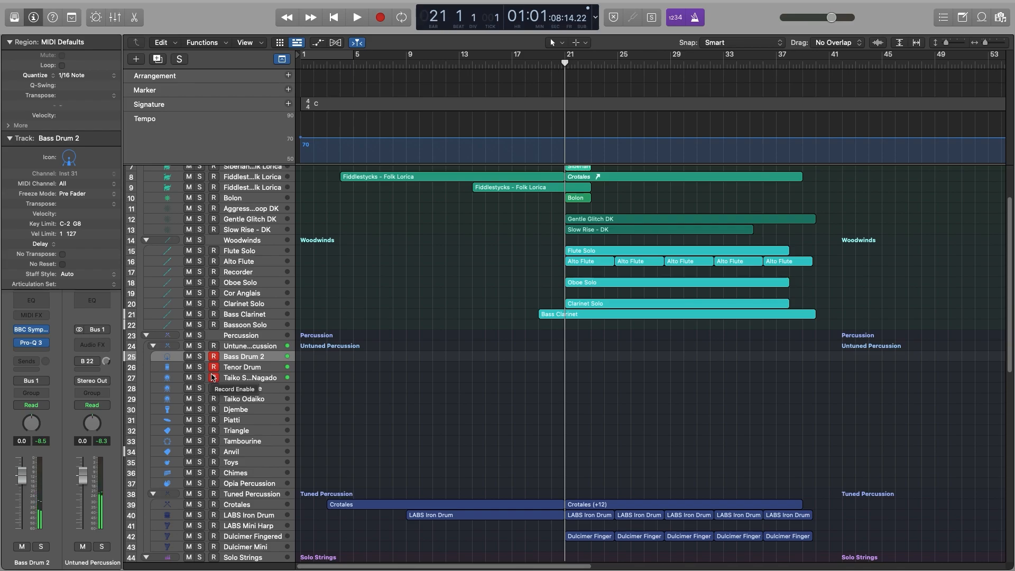
pyautogui.click(213, 377)
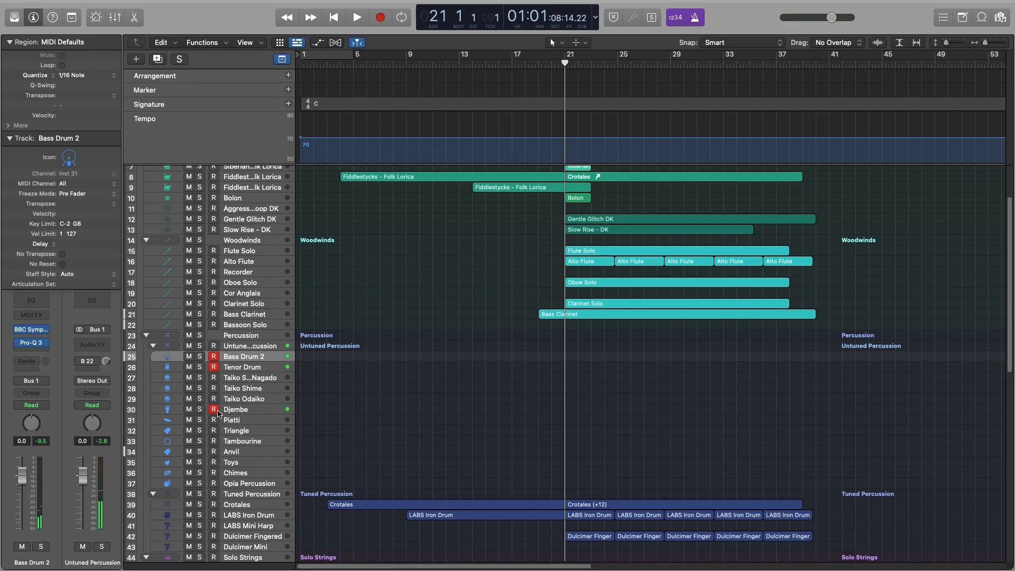
pyautogui.click(261, 412)
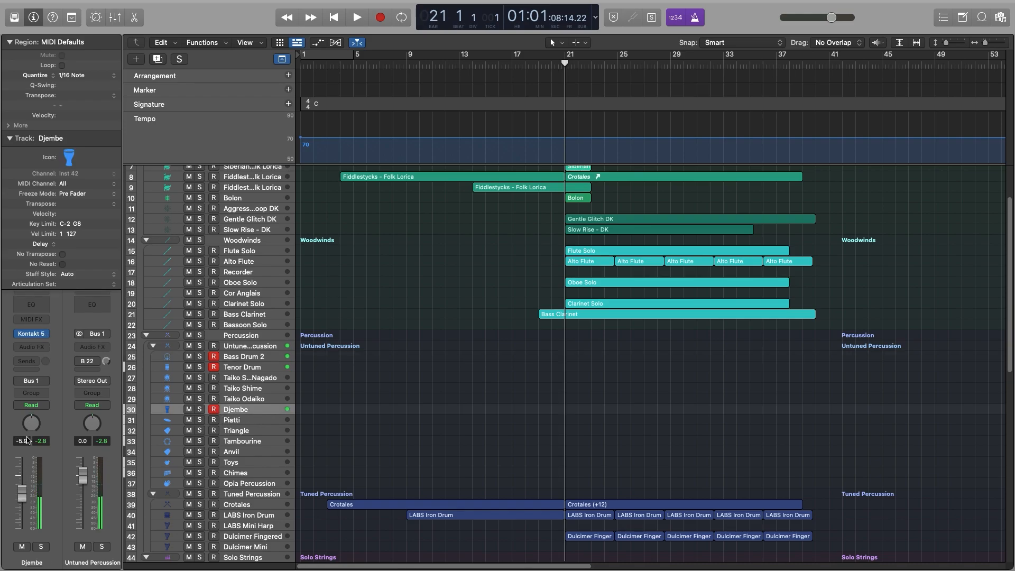
# Insert a Pro-R reverb on the Djembe track and load its Medium Hall 2 preset.
pyautogui.click(39, 348)
pyautogui.moveTo(66, 386)
pyautogui.click(119, 386)
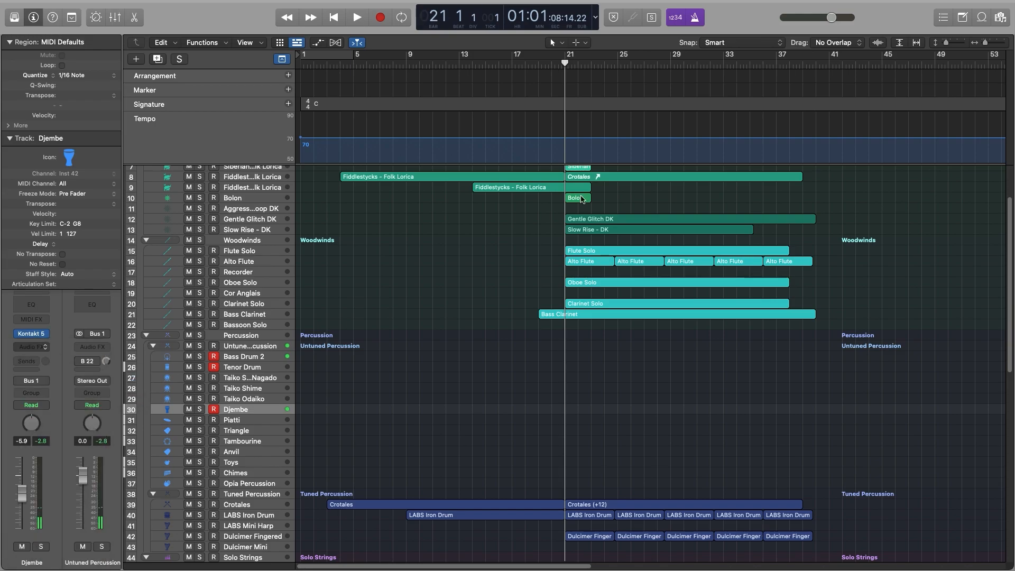
pyautogui.click(721, 128)
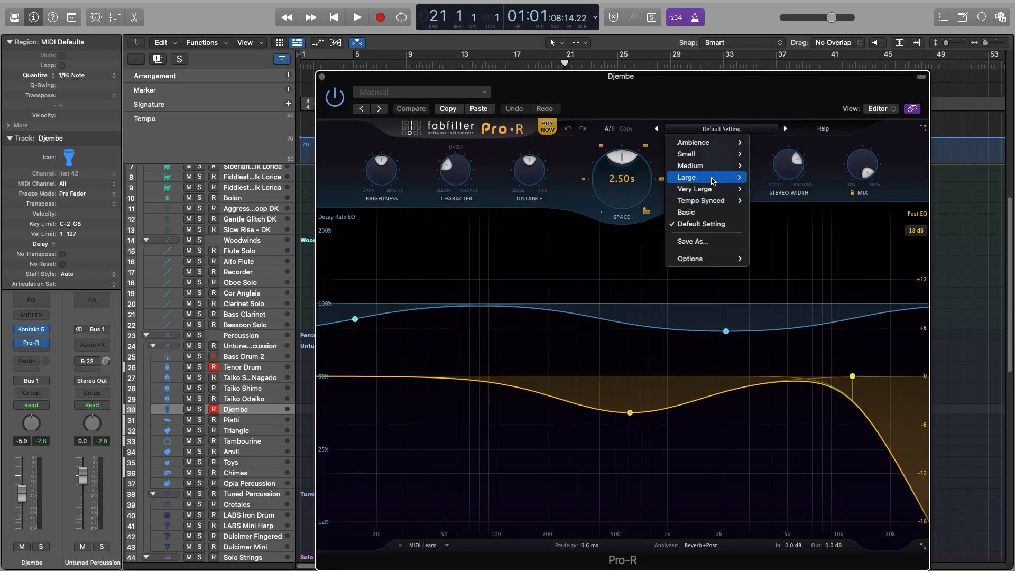
pyautogui.moveTo(690, 165)
pyautogui.click(788, 292)
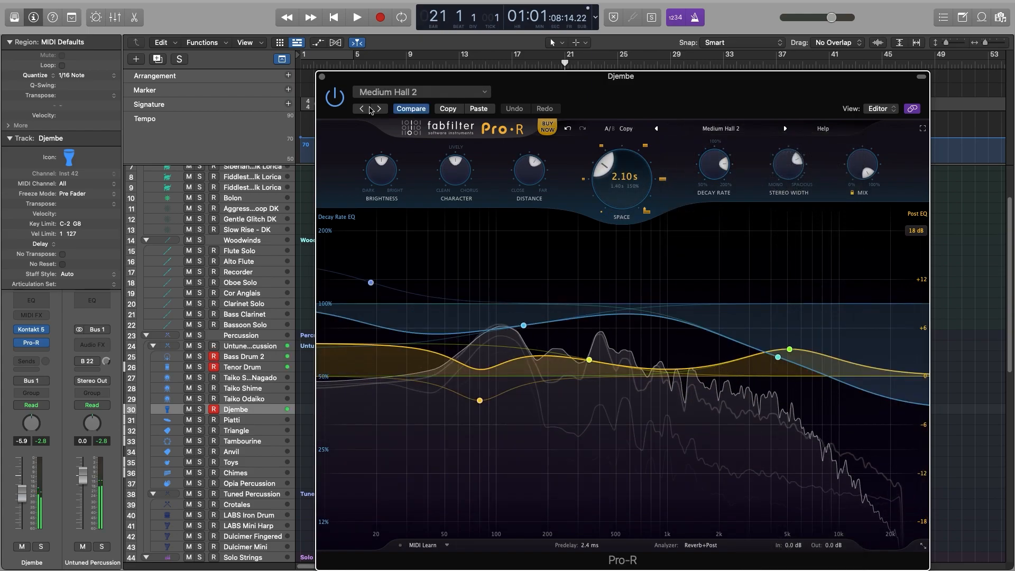
# Lower the Djembe reverb's mix, adjust its distance and space, and close the reverb.
pyautogui.moveTo(862, 165); pyautogui.dragTo(862, 291)
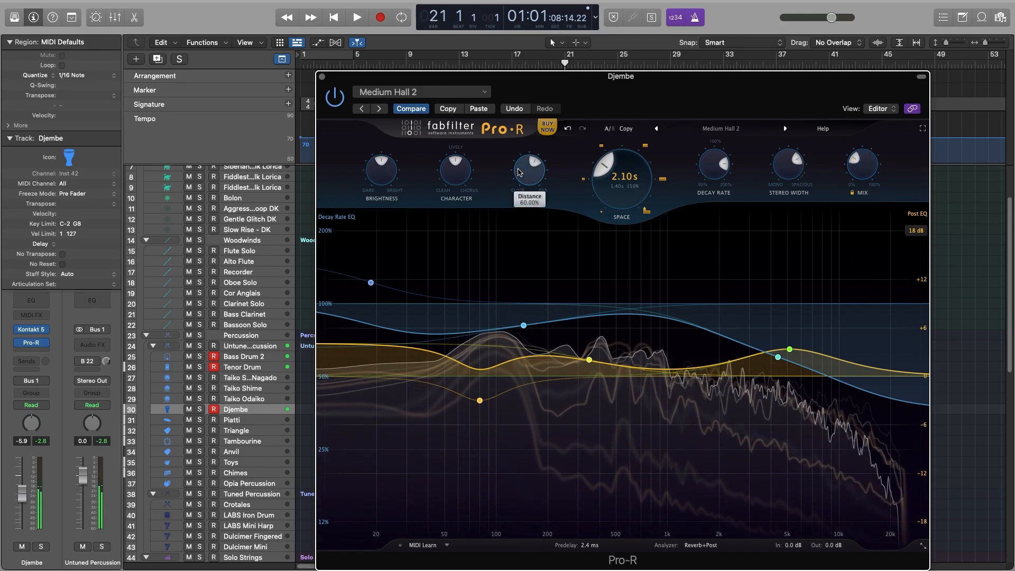
pyautogui.moveTo(530, 170); pyautogui.dragTo(545, 110)
pyautogui.moveTo(624, 180)
pyautogui.mouseDown()
pyautogui.moveTo(645, 218)
pyautogui.moveTo(611, 185)
pyautogui.mouseUp()
pyautogui.click(321, 76)
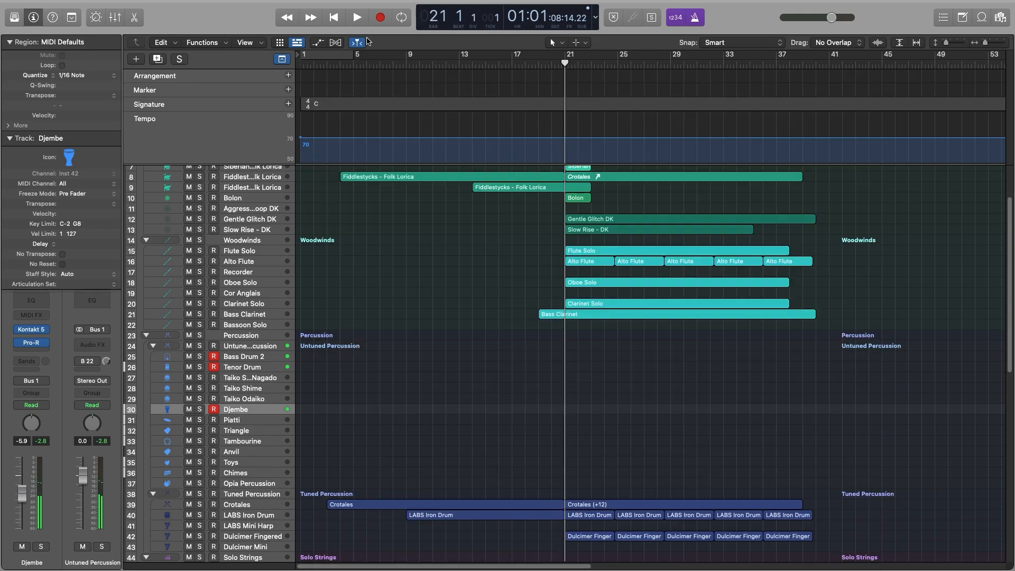
# Record a drum part from bar 21 to bar 36 on Bass Drum 2, Tenor Drum and Djembe, and check its notes.
pyautogui.click(380, 18)
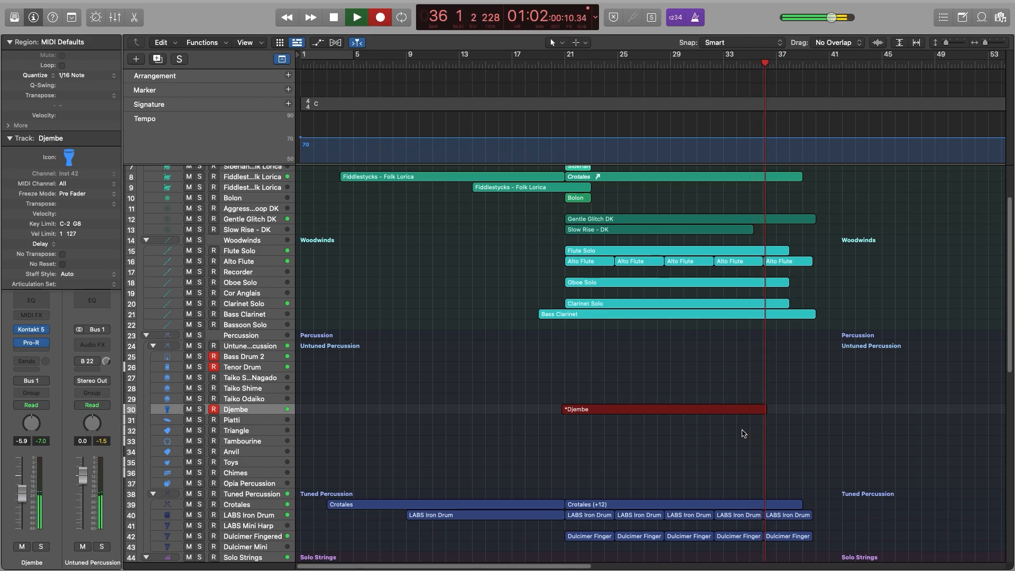
pyautogui.press('space')
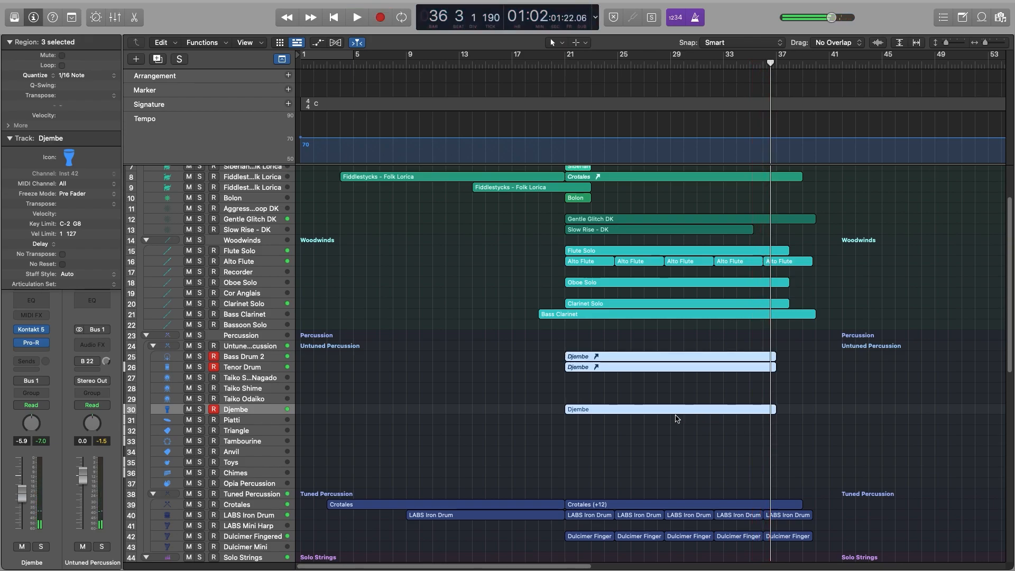
pyautogui.doubleClick(656, 410)
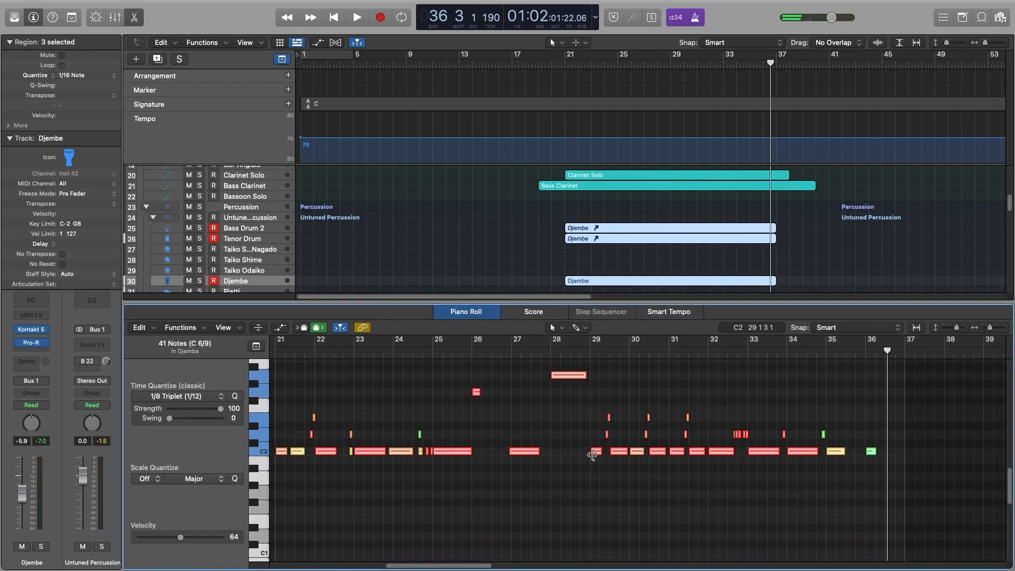
pyautogui.press('e')
pyautogui.click(536, 279)
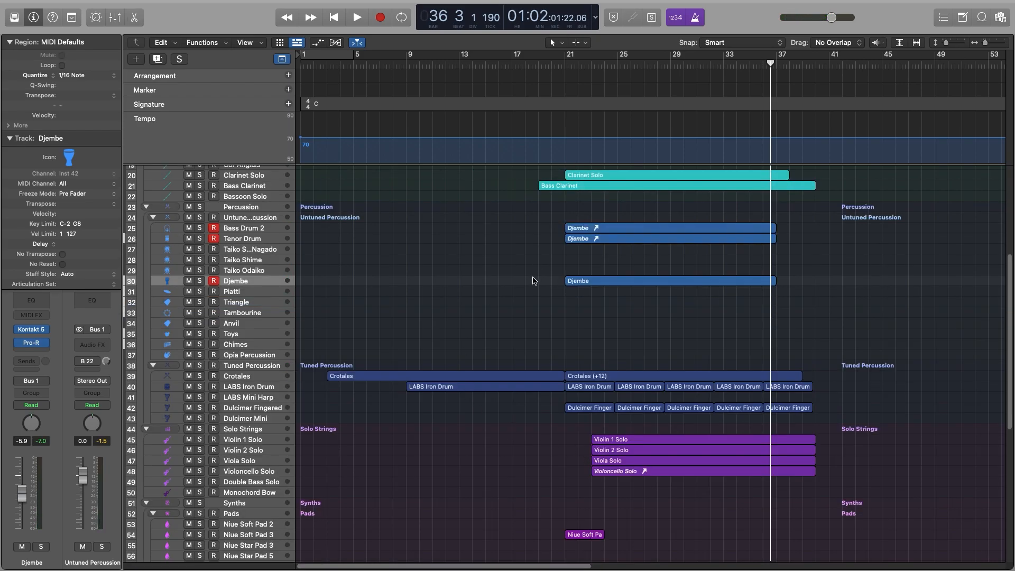
# Try deleting the two highest notes in the Djembe region, at bars 26 and 28.
pyautogui.scroll(1, 629, 263)
pyautogui.doubleClick(629, 285)
pyautogui.click(548, 392)
pyautogui.click(570, 376)
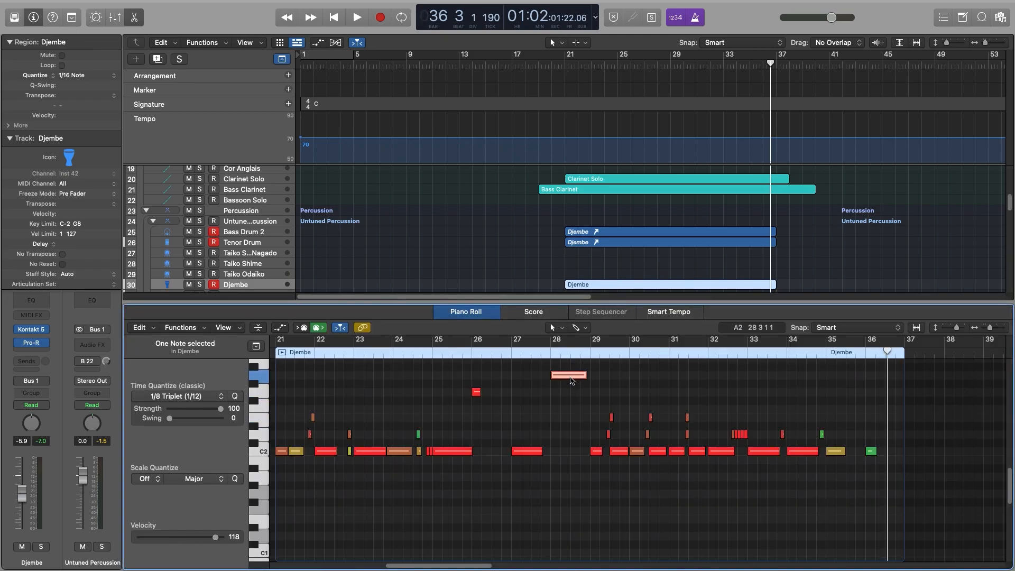
pyautogui.press('Delete')
pyautogui.moveTo(486, 404); pyautogui.dragTo(457, 374)
pyautogui.press('Delete')
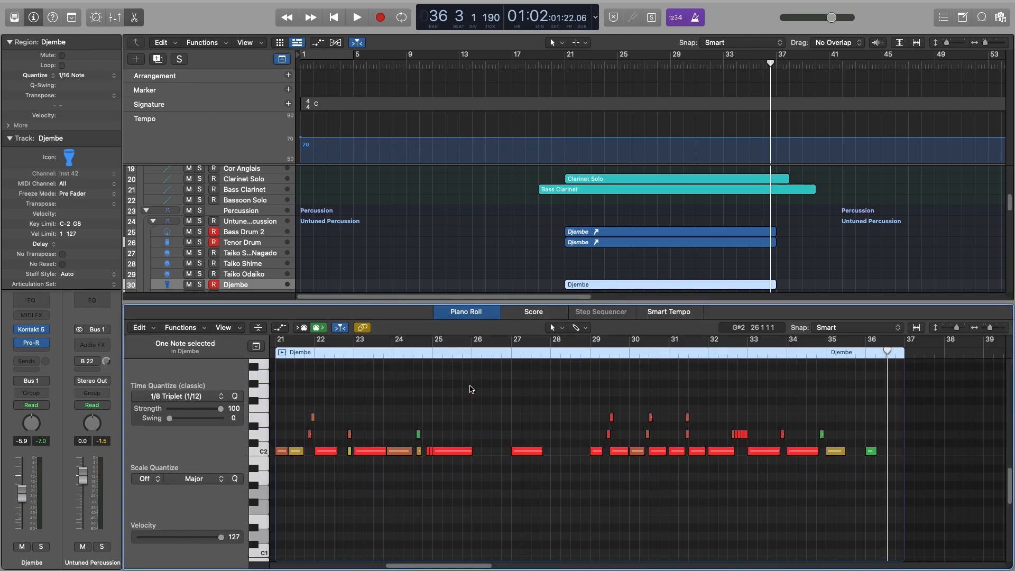
# Select the short upper notes of the Djembe region, close the editor and inspect the Tenor Drum alias.
pyautogui.moveTo(855, 439); pyautogui.dragTo(262, 406)
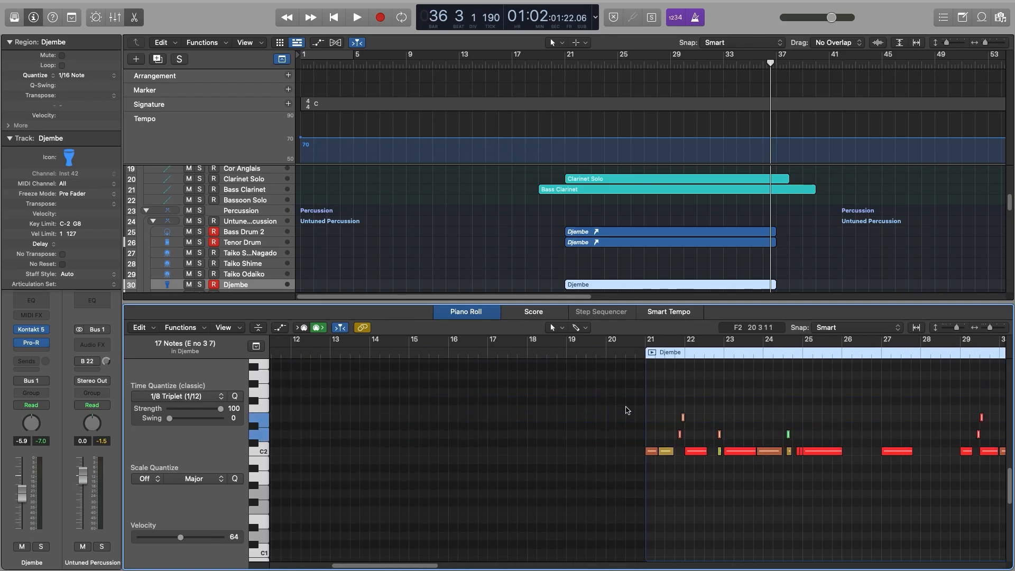
pyautogui.press('p')
pyautogui.click(665, 241)
pyautogui.doubleClick(596, 245)
pyautogui.click(534, 235)
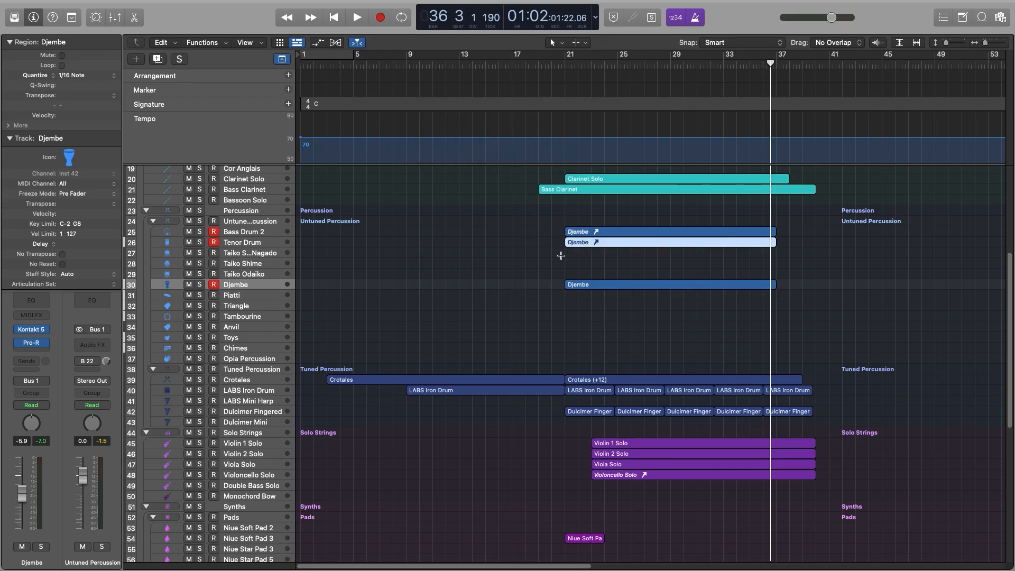
# Reopen the Djembe region's notes and display its channel 1 modulation data.
pyautogui.click(587, 270)
pyautogui.doubleClick(591, 286)
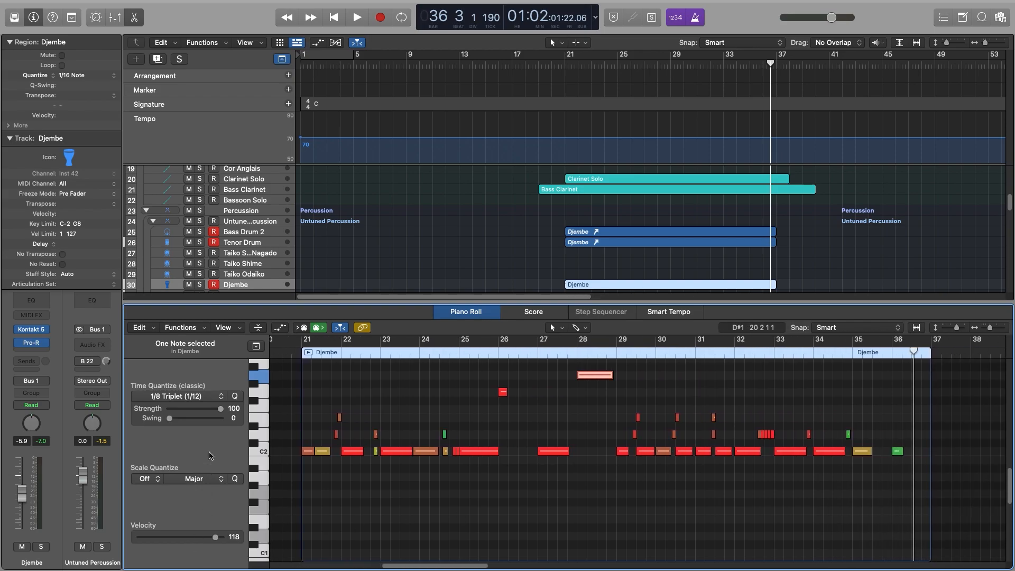
pyautogui.click(281, 328)
pyautogui.click(219, 529)
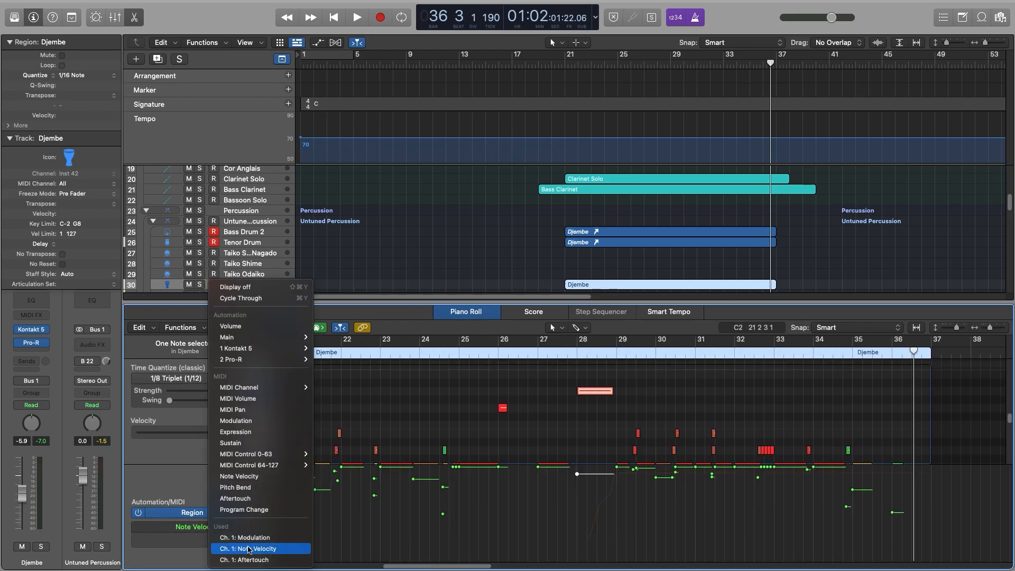
pyautogui.click(243, 537)
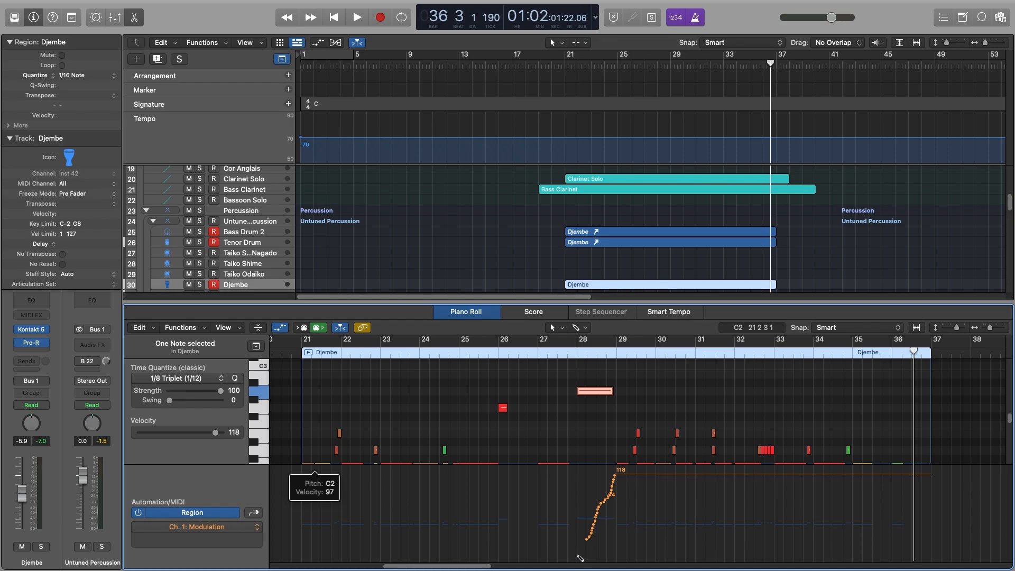
# Rework the rising modulation curve around bar 28 of the Djembe region and close the editor.
pyautogui.hscroll(3, 571, 563)
pyautogui.hscroll(-1, 460, 567)
pyautogui.moveTo(519, 558); pyautogui.dragTo(563, 480)
pyautogui.moveTo(545, 521); pyautogui.dragTo(564, 503)
pyautogui.press('p')
pyautogui.click(649, 303)
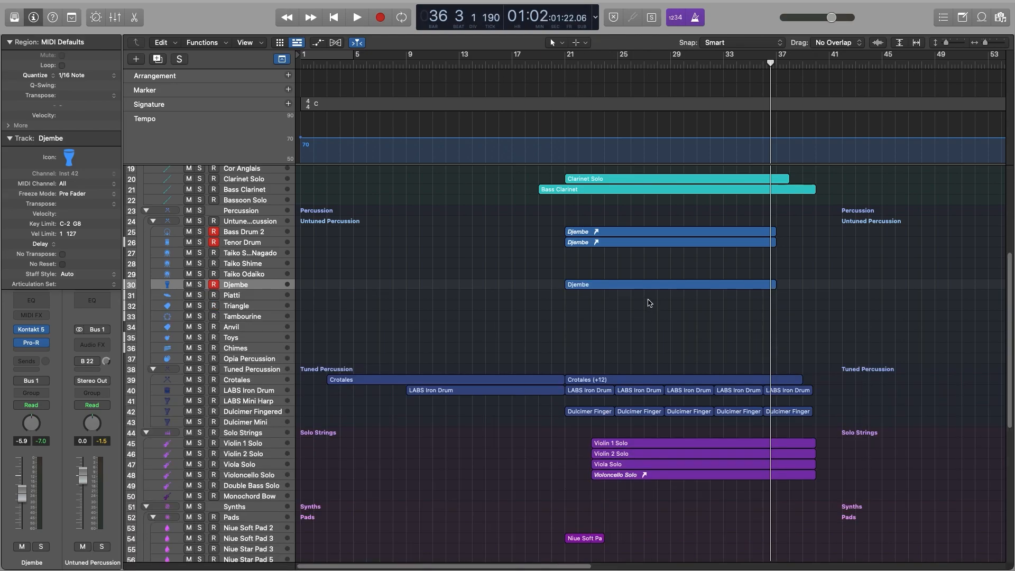
# Select the Piatti track, place the playhead at bar 19 beat 3 and adjust the two level sliders of its instrument.
pyautogui.press('Down')
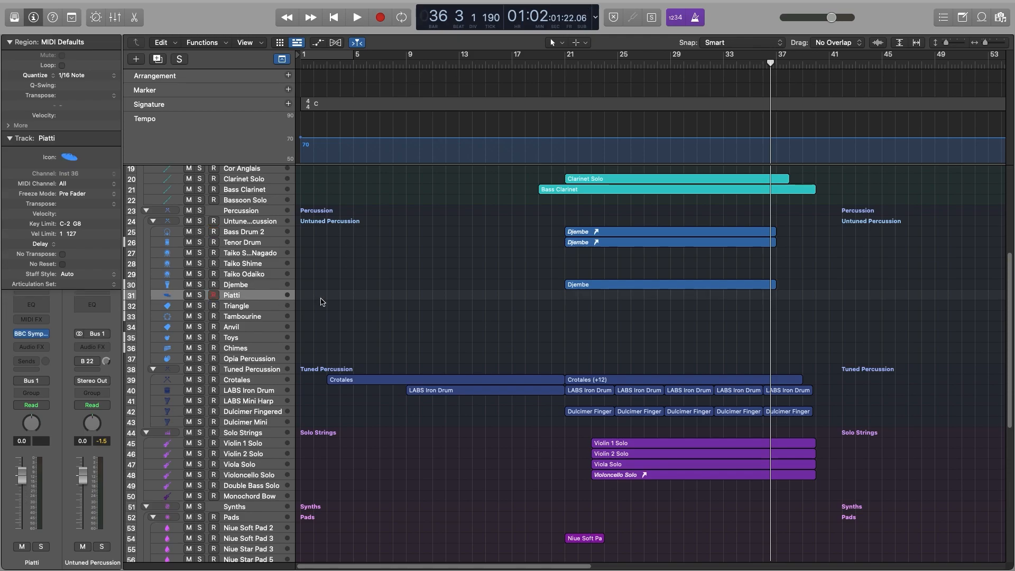
pyautogui.click(545, 65)
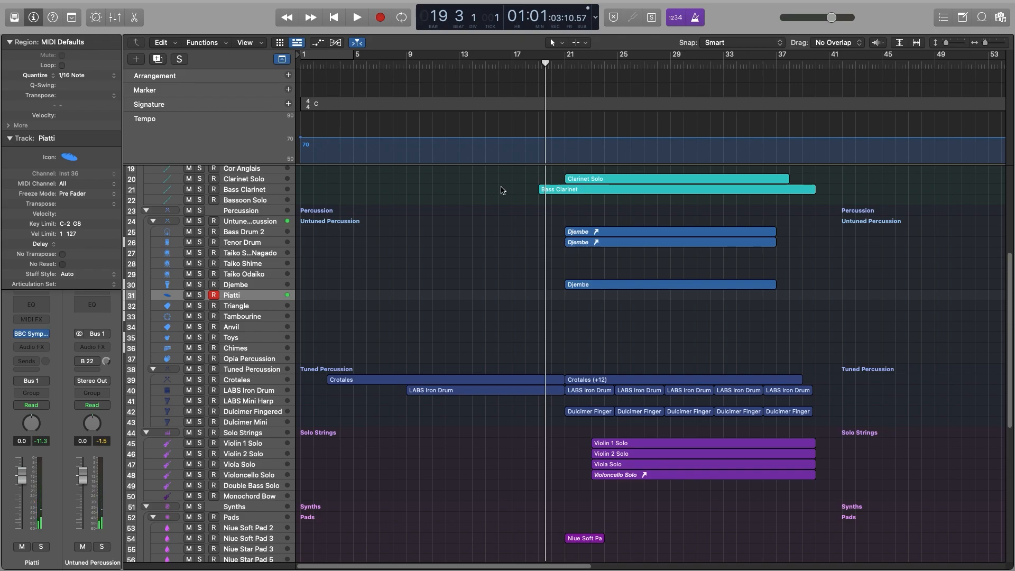
pyautogui.click(33, 335)
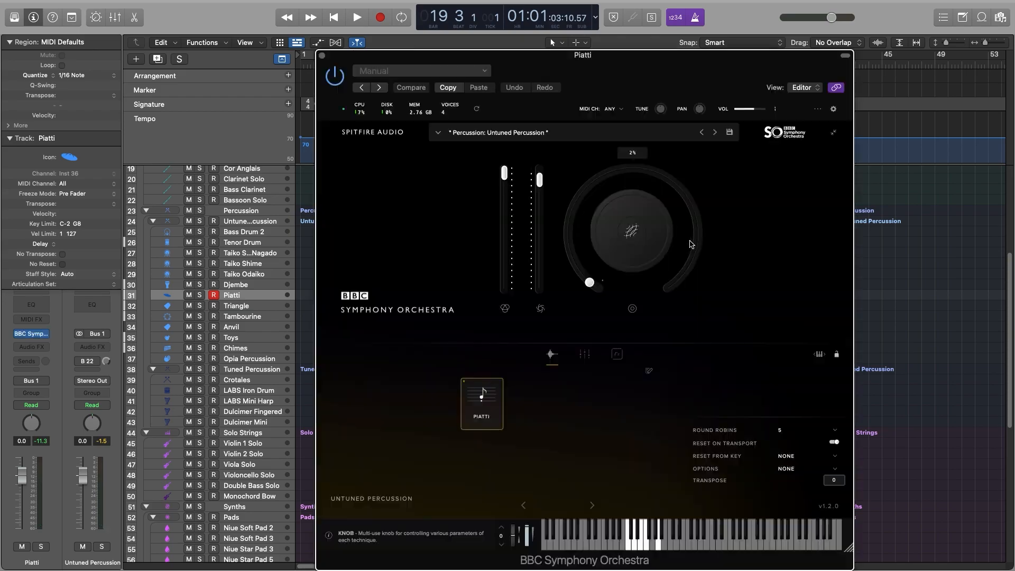
pyautogui.moveTo(542, 205); pyautogui.dragTo(549, 312)
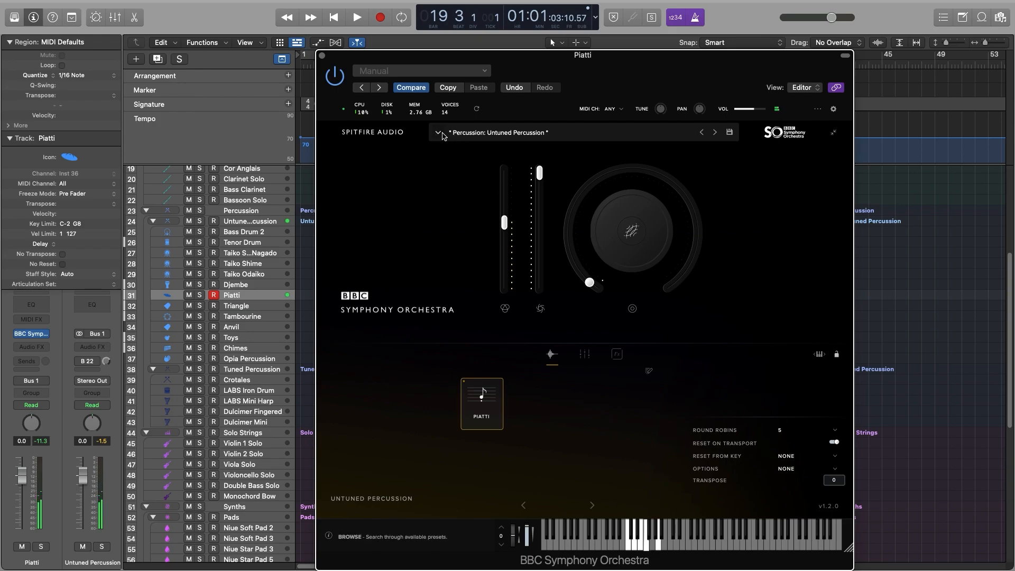
pyautogui.click(322, 55)
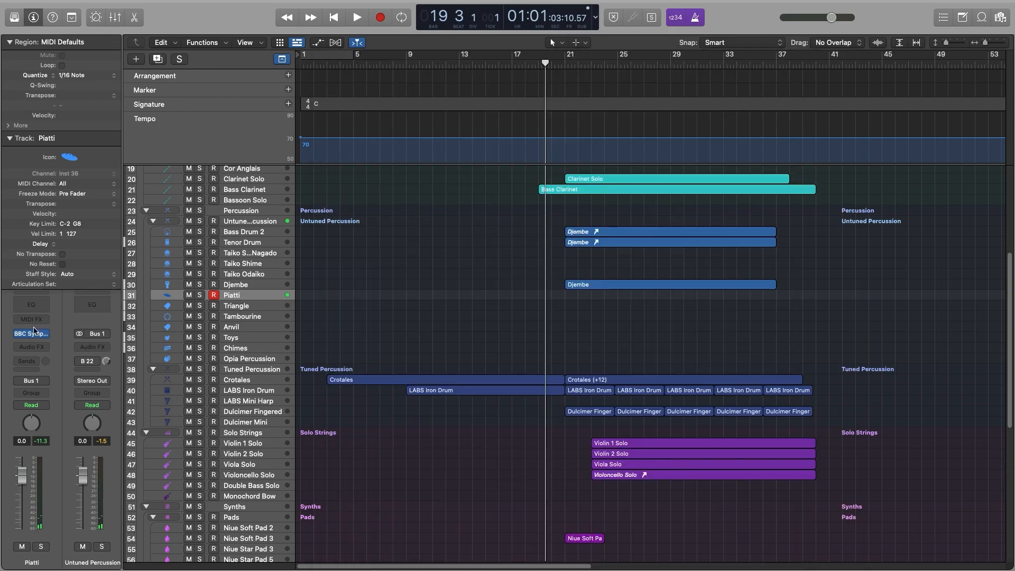
# Record a Piatti part around bar 21, starting playback from bar 19.
pyautogui.press('space')
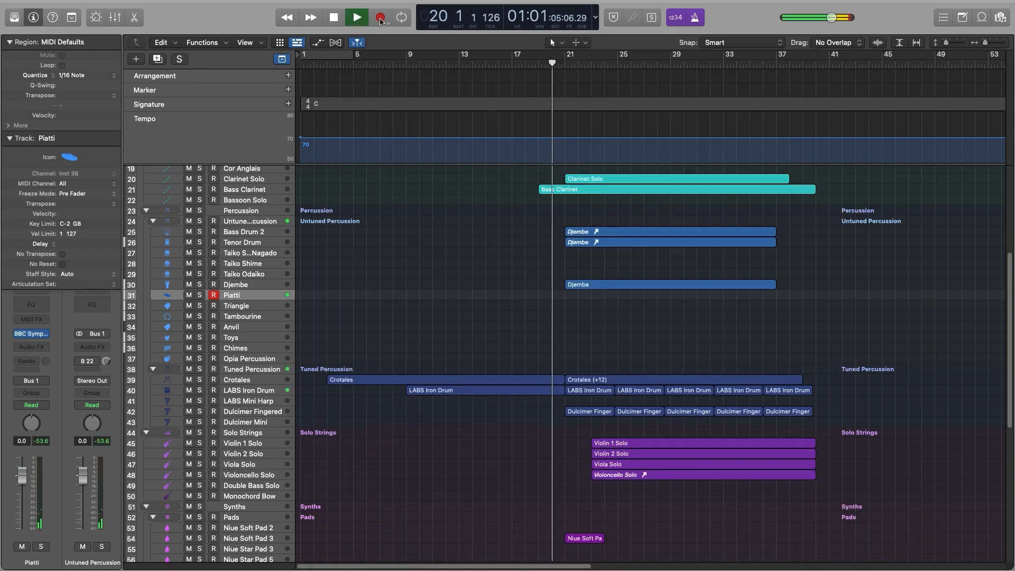
pyautogui.click(381, 20)
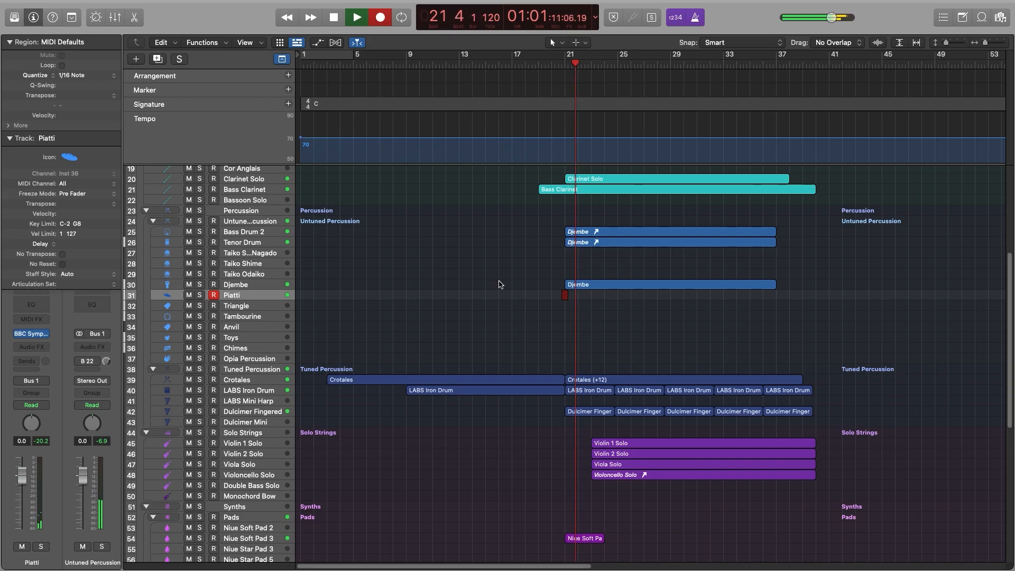
pyautogui.press('space')
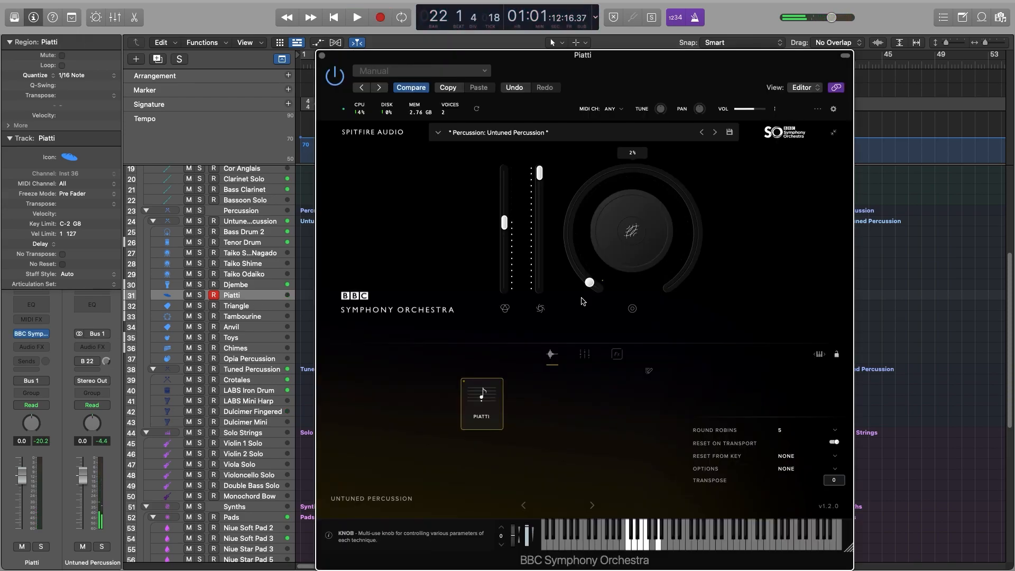
# Adjust the Mix 1 signal level of the Piatti instrument, set its large knob to 35% and close it.
pyautogui.click(589, 356)
pyautogui.moveTo(507, 399); pyautogui.dragTo(506, 395)
pyautogui.moveTo(590, 281); pyautogui.dragTo(586, 253)
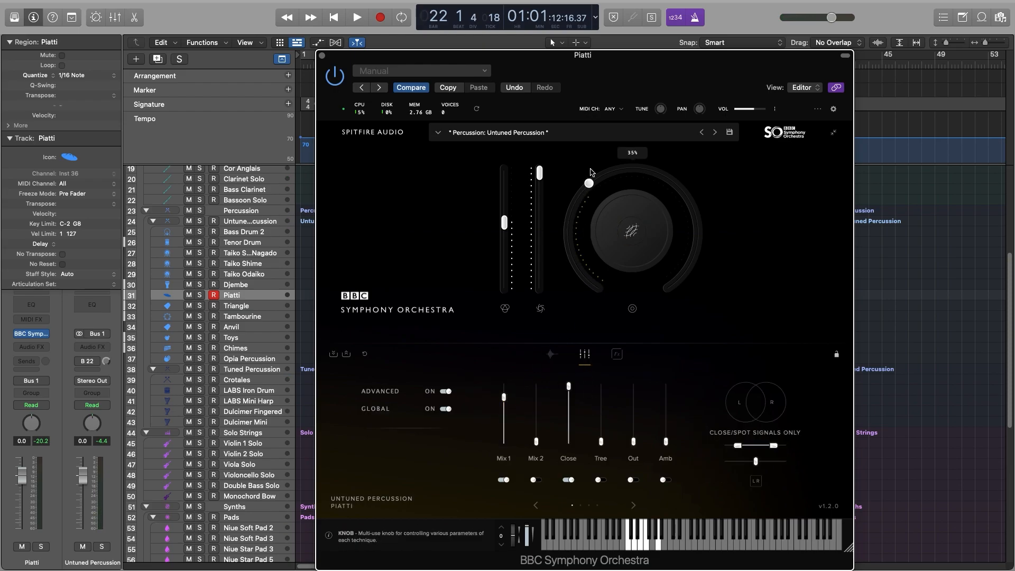
pyautogui.click(322, 55)
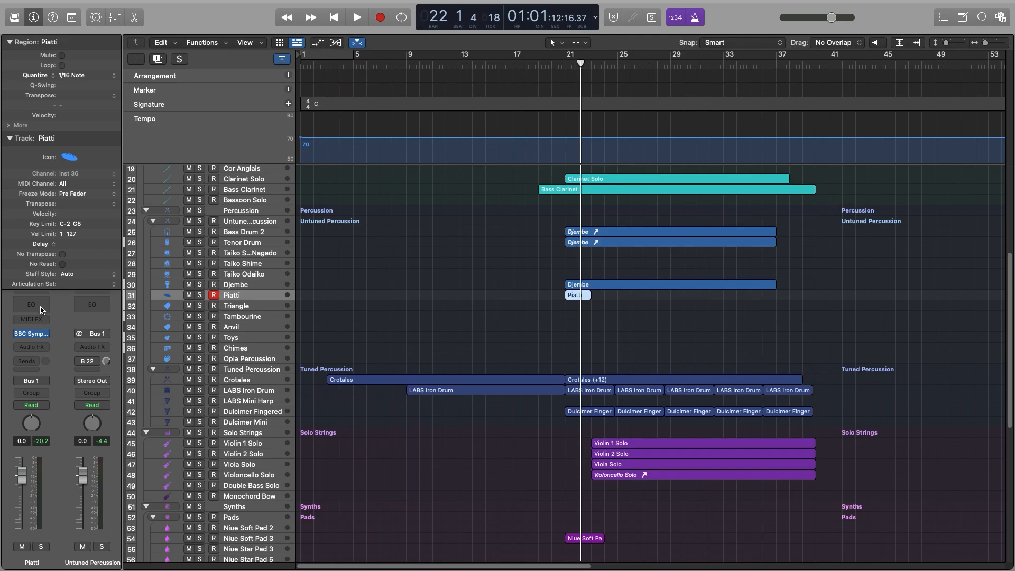
# Insert a Pro-Q 3 equalizer on Piatti and add a 12 dB/oct high-cut band at about 6.5 kHz.
pyautogui.click(35, 348)
pyautogui.moveTo(38, 386)
pyautogui.click(124, 386)
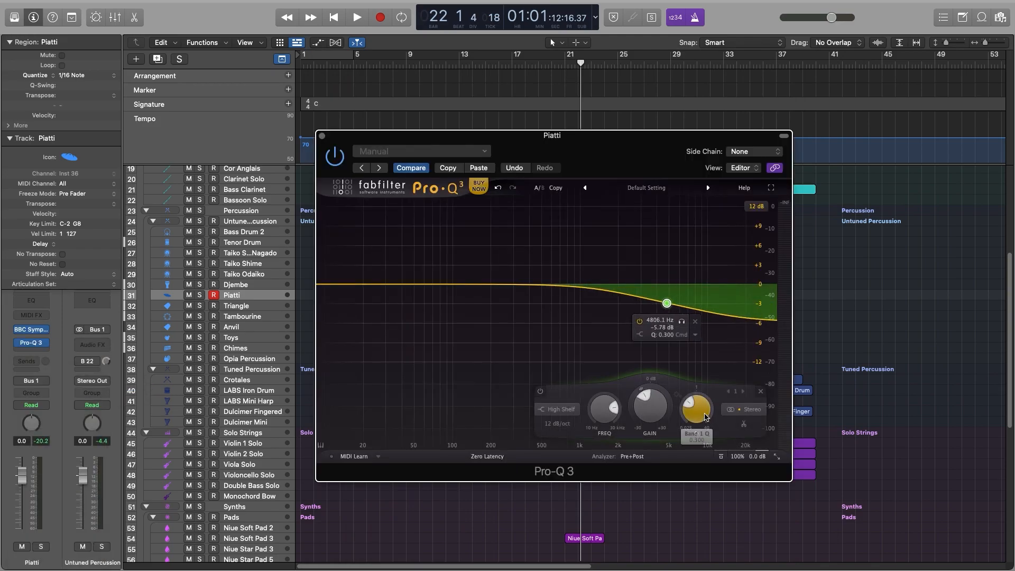
pyautogui.click(573, 416)
pyautogui.click(561, 352)
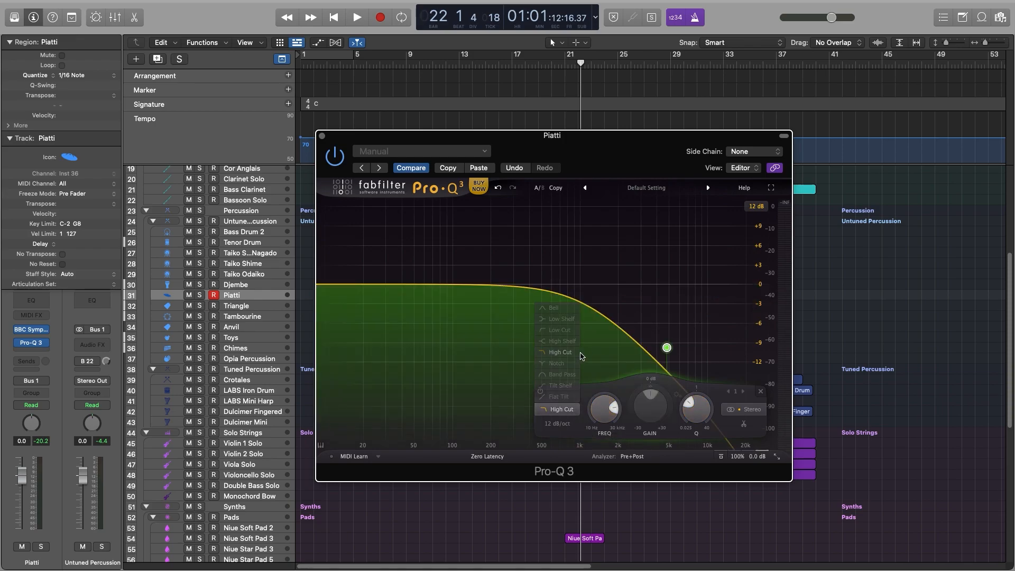
pyautogui.moveTo(653, 348); pyautogui.dragTo(685, 324)
# Add a wide bell boost of about 1.7 dB near 300 Hz with Q about 0.35 on Piatti, and close the equalizer.
pyautogui.moveTo(451, 285); pyautogui.dragTo(465, 263)
pyautogui.moveTo(511, 405)
pyautogui.mouseDown()
pyautogui.moveTo(512, 386)
pyautogui.moveTo(511, 422)
pyautogui.mouseUp()
pyautogui.moveTo(465, 262); pyautogui.dragTo(514, 274)
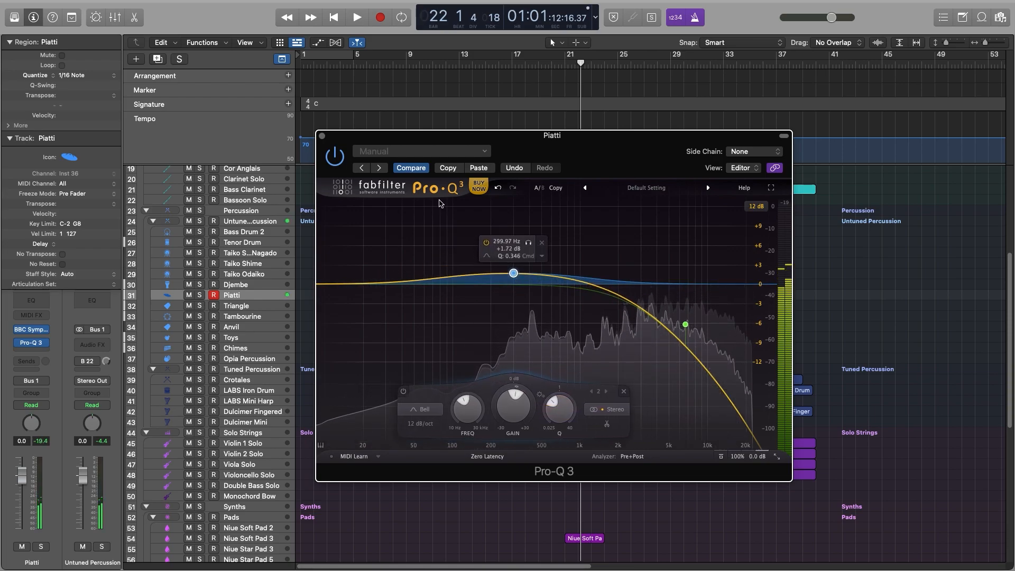
pyautogui.press('super+w')
# Play back the arrangement from bar 21 to hear the processed Piatti with the drums.
pyautogui.click(567, 58)
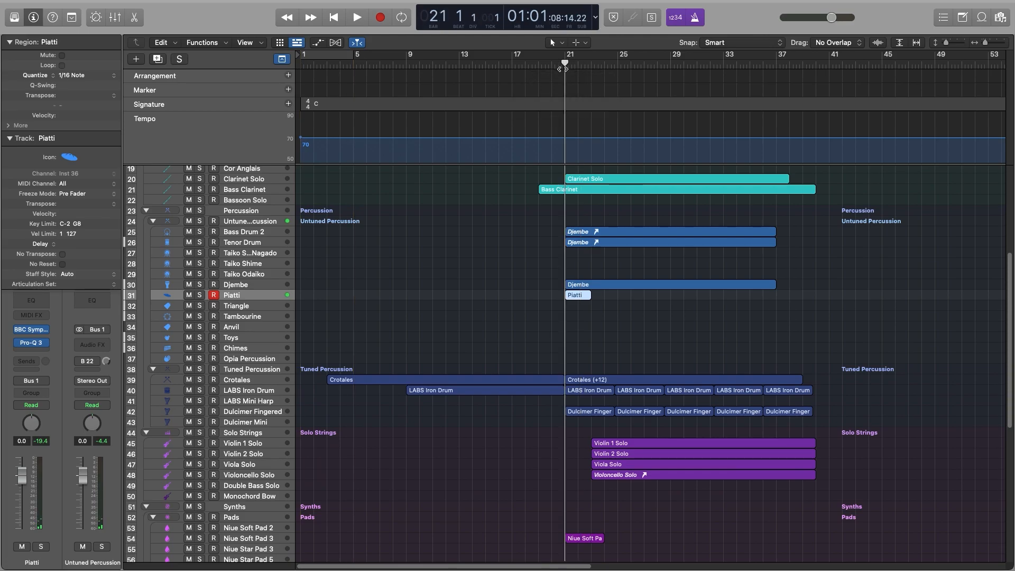
pyautogui.press('space')
pyautogui.press('space')
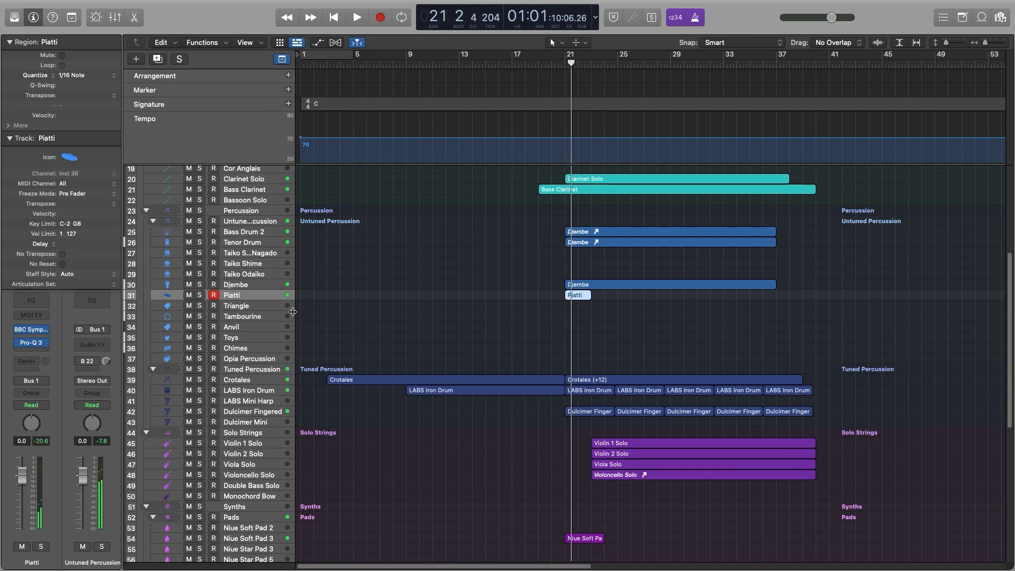
# Insert a Pro-R reverb on the Chimes track and load the large Chapel 2 preset.
pyautogui.click(281, 338)
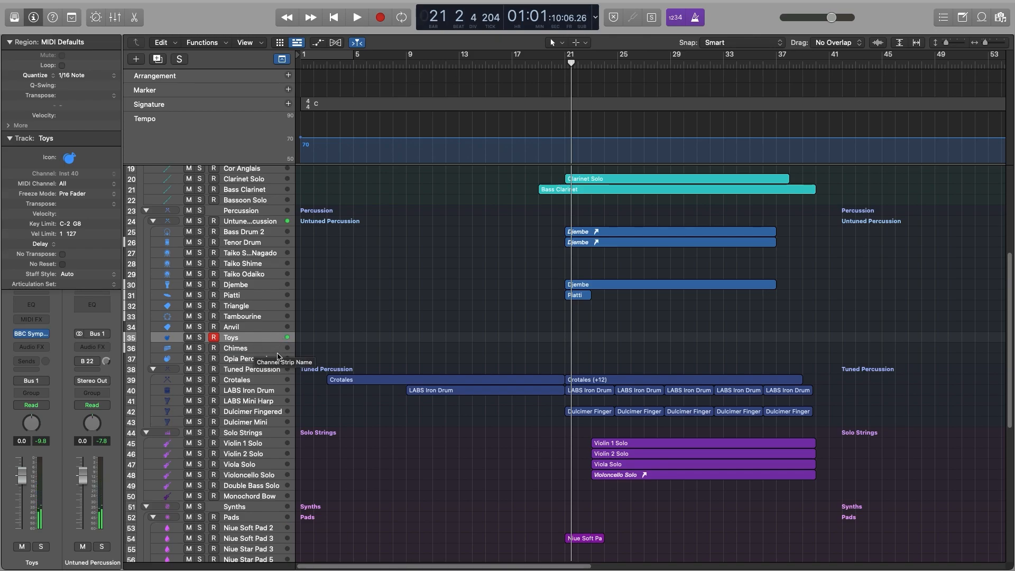
pyautogui.click(280, 351)
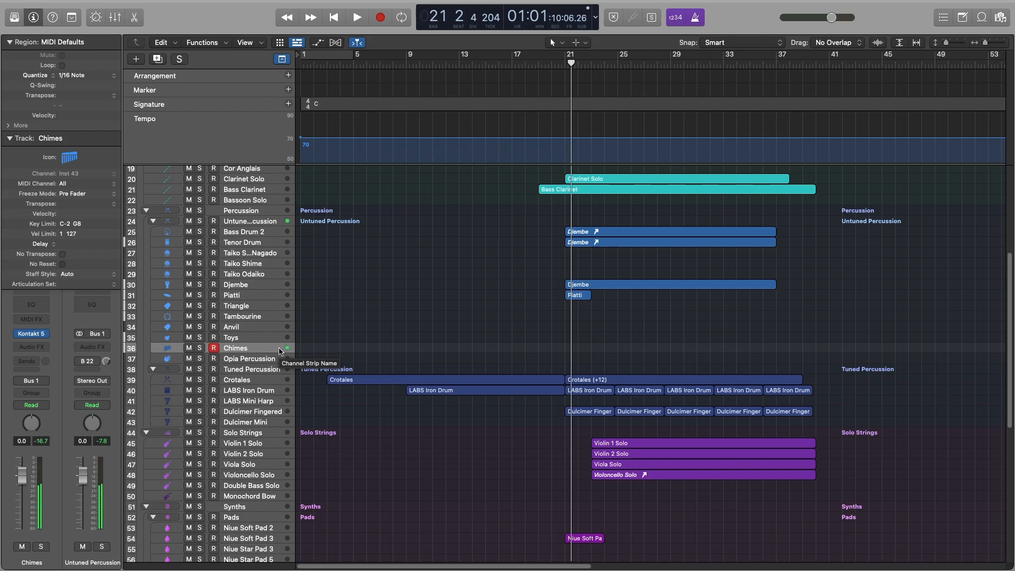
pyautogui.click(45, 347)
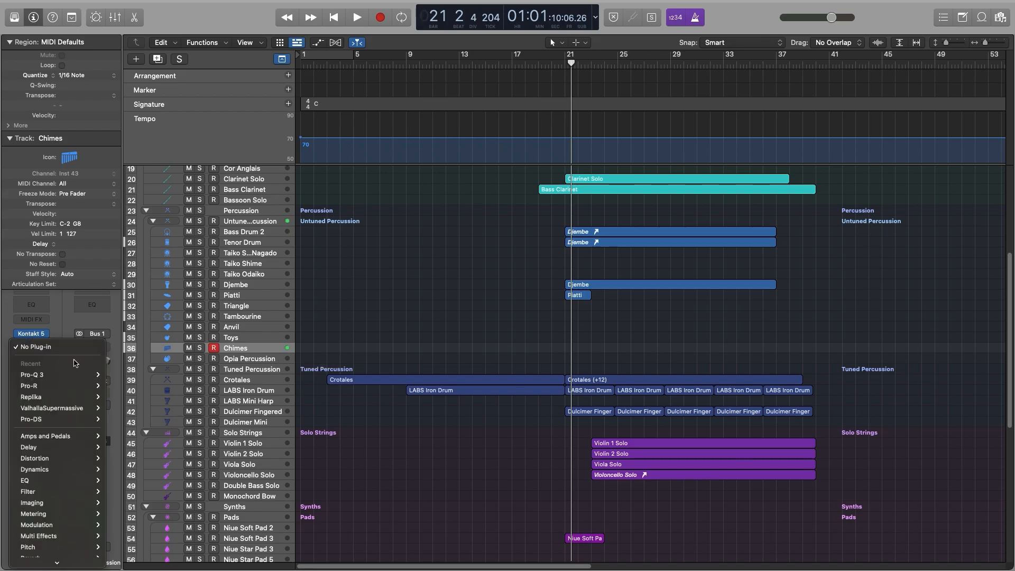
pyautogui.moveTo(66, 385)
pyautogui.click(112, 387)
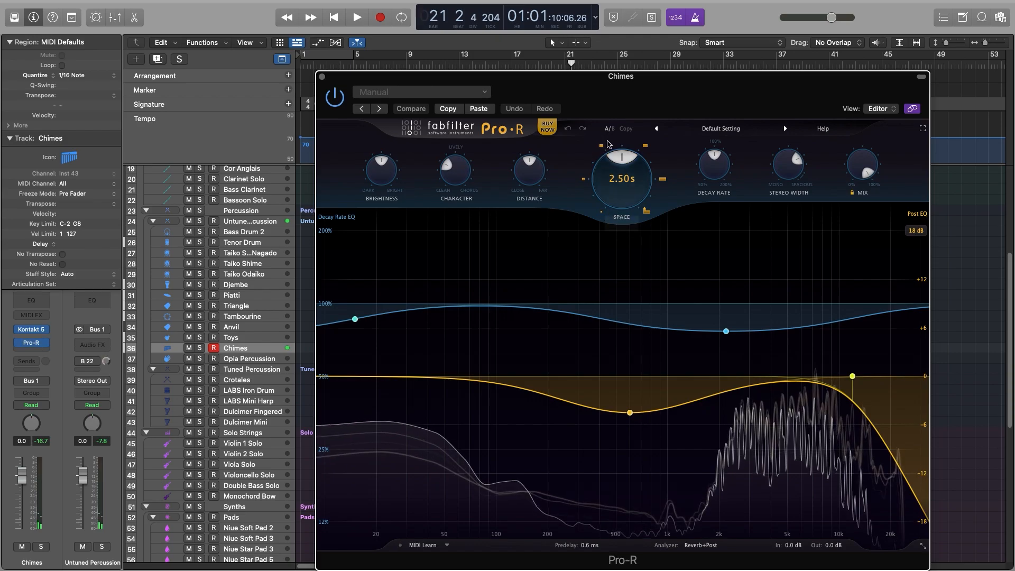
pyautogui.click(705, 132)
pyautogui.moveTo(714, 106)
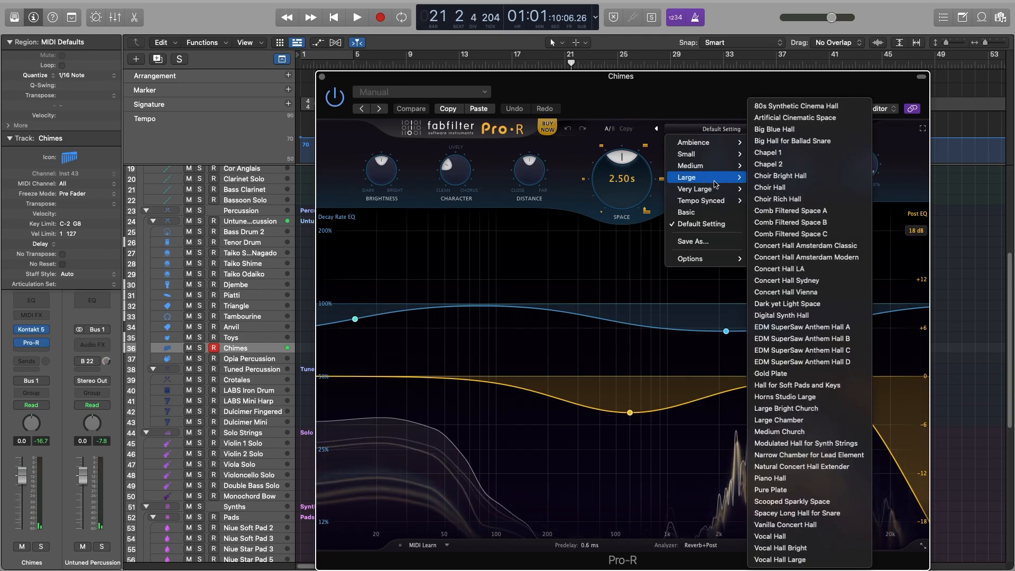
pyautogui.click(846, 160)
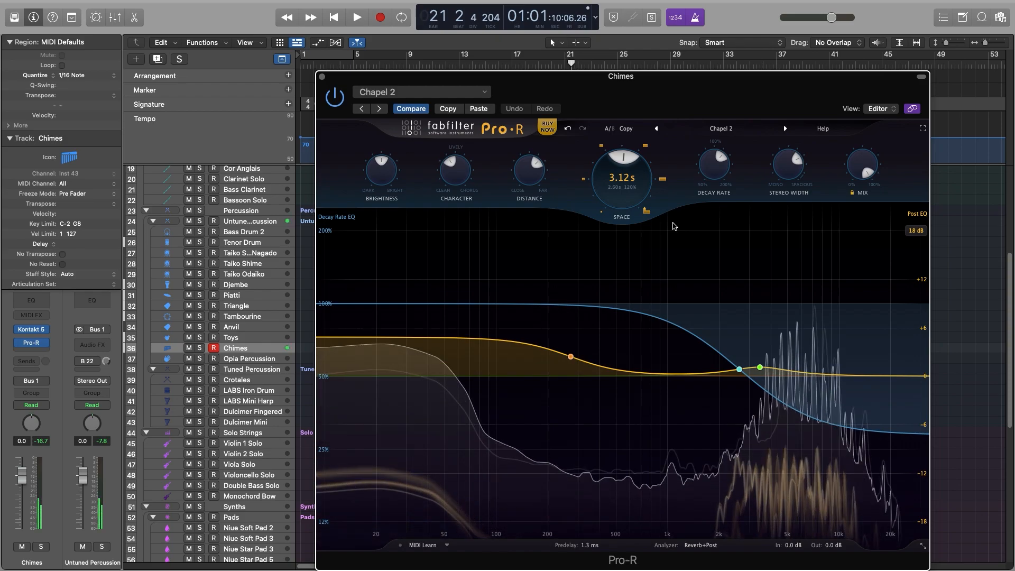
# Set the Chimes reverb mix to about 35%, adjust its Space setting and close Pro-R.
pyautogui.moveTo(861, 165); pyautogui.dragTo(839, 273)
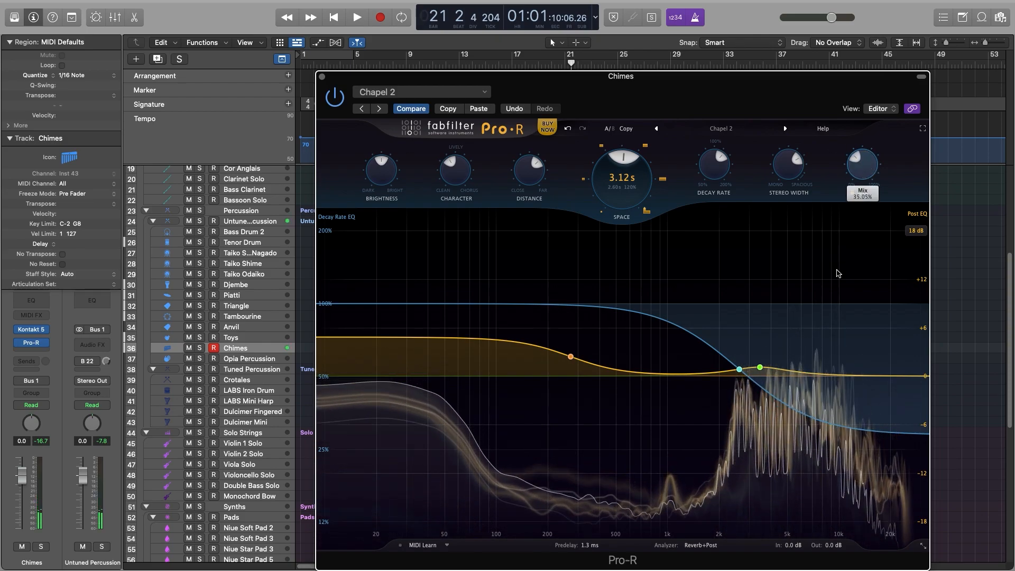
pyautogui.moveTo(616, 170); pyautogui.dragTo(561, 141)
pyautogui.click(323, 78)
# Record a Chimes part leading into bar 21 and set the Chimes 2 instrument volume in Kontakt to about -17.4 dB.
pyautogui.press('space')
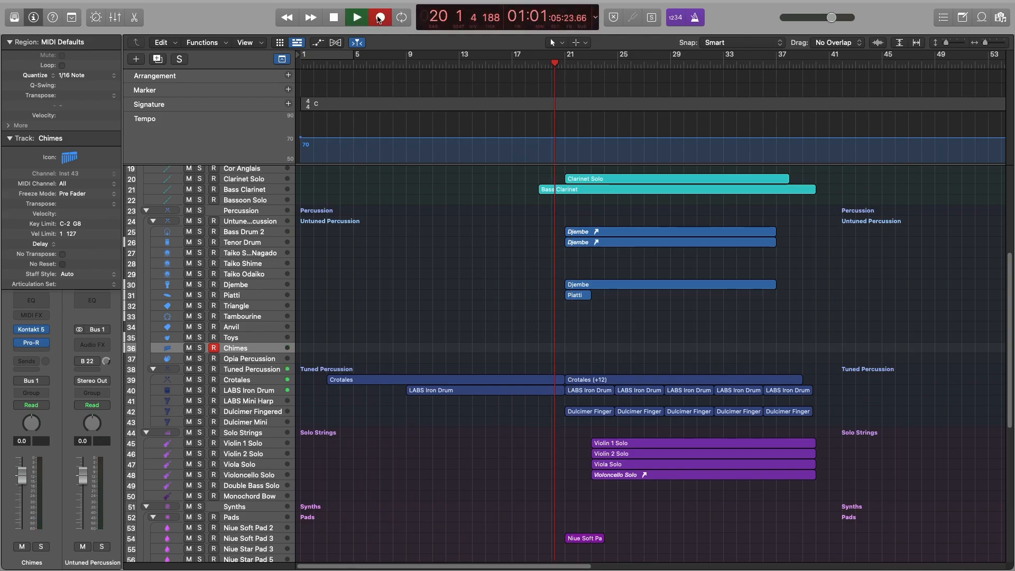
pyautogui.click(380, 17)
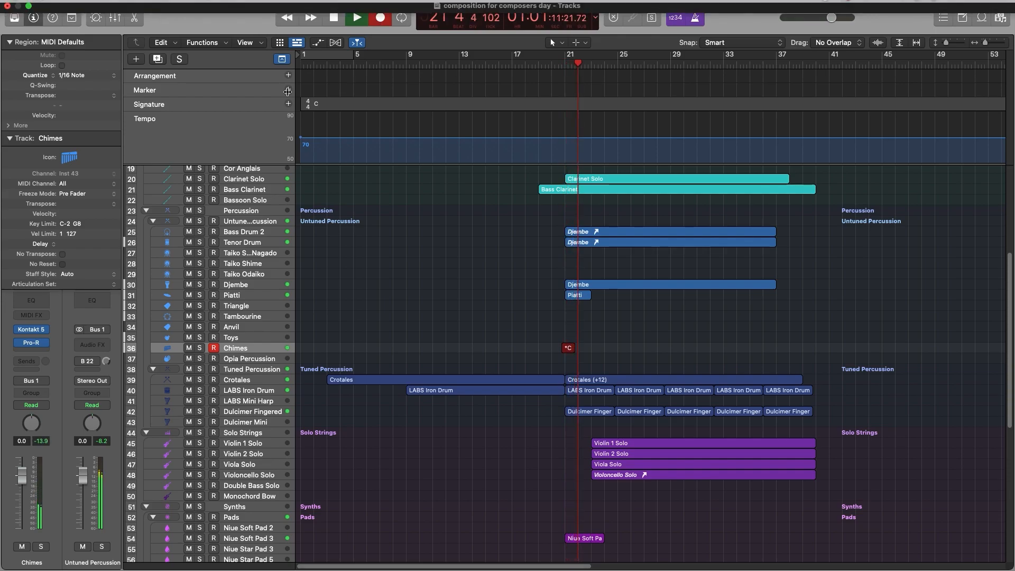
pyautogui.click(30, 329)
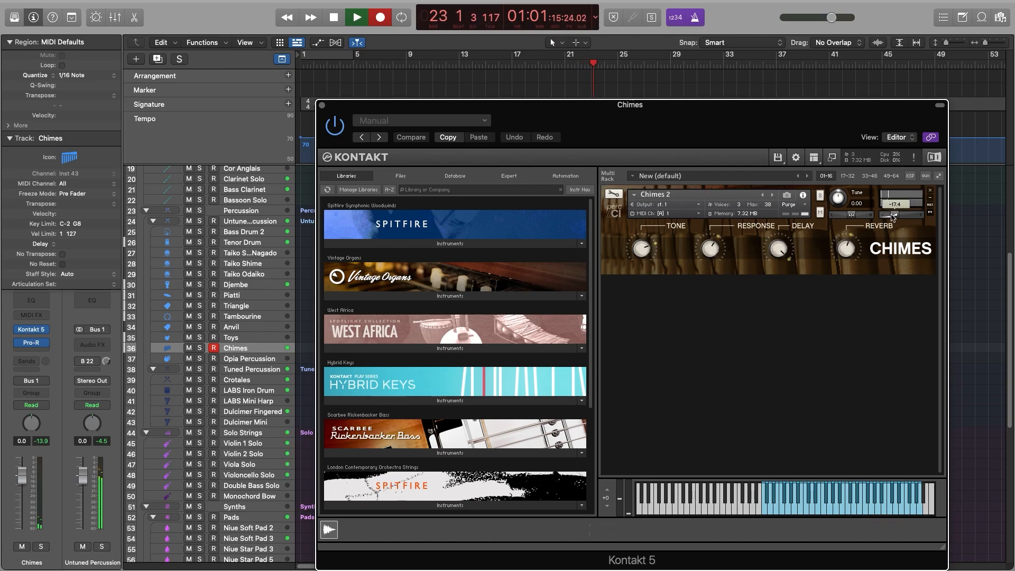
pyautogui.click(322, 105)
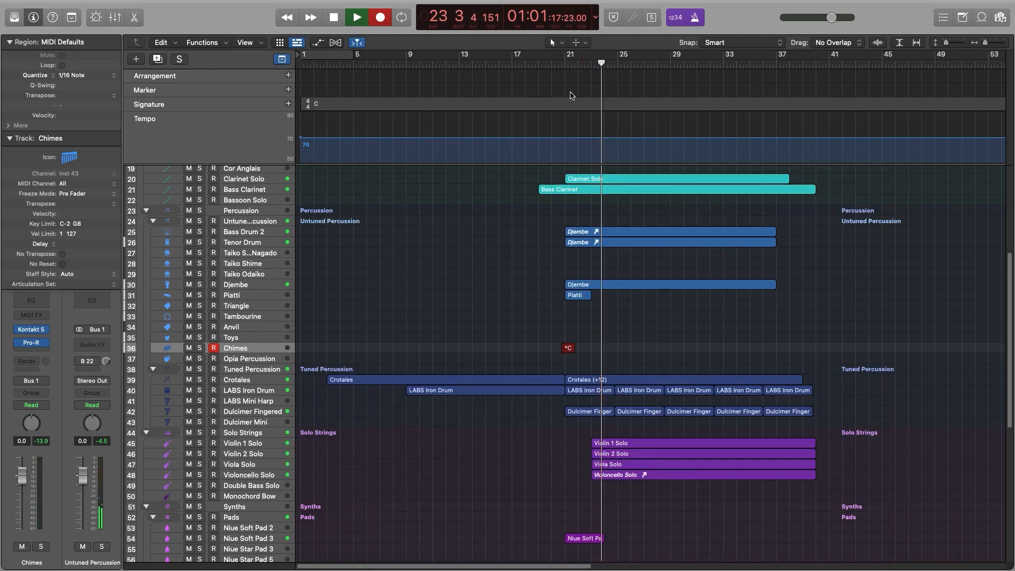
pyautogui.press('space')
# Play back the transition into bar 21 to hear the recorded Chimes.
pyautogui.press('space')
pyautogui.click(558, 65)
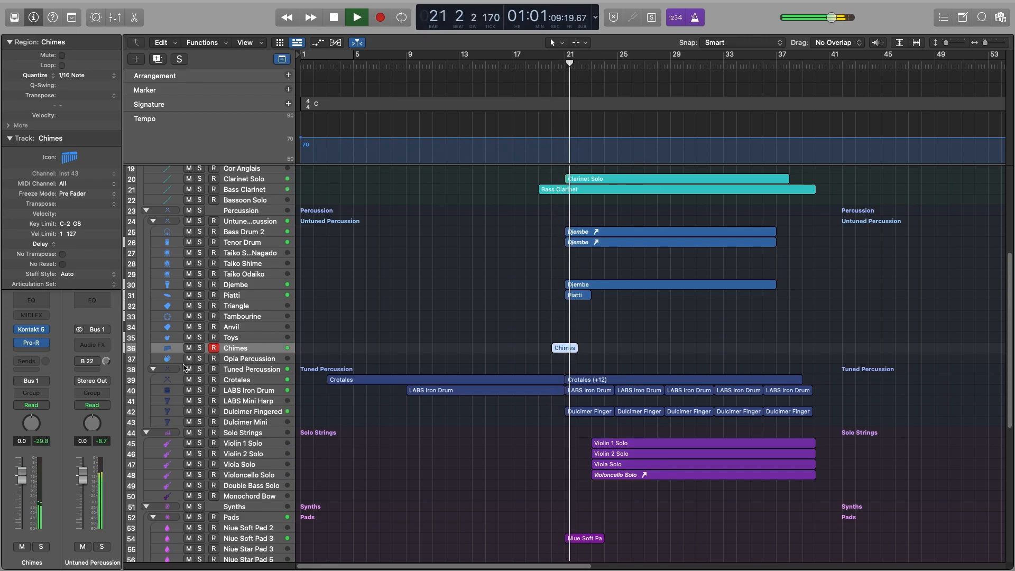
pyautogui.press('space')
# Open the Taiko Odaiko instrument, enable its C microphone alongside the R AB one and close it.
pyautogui.scroll(4, 324, 340)
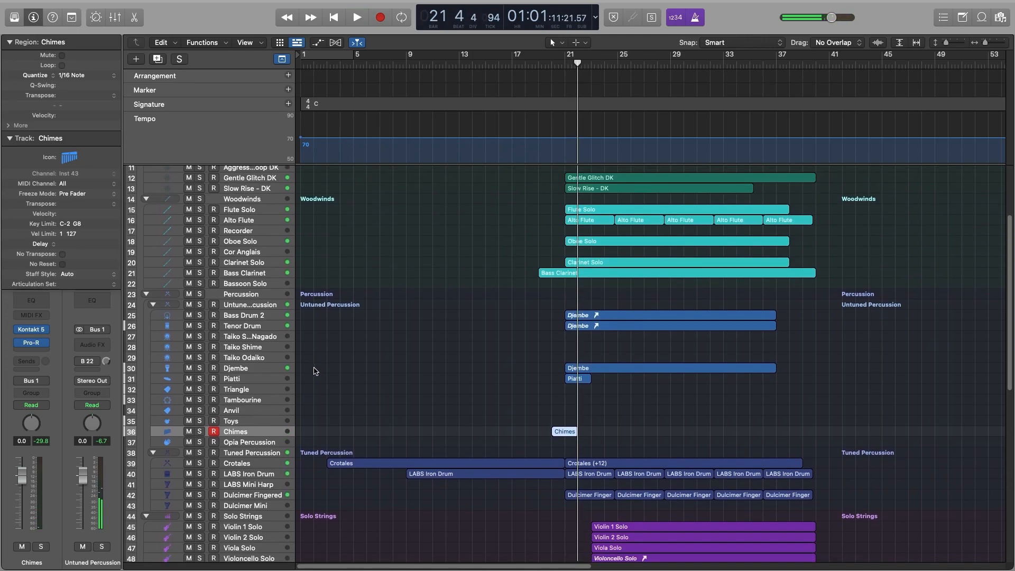
pyautogui.click(276, 350)
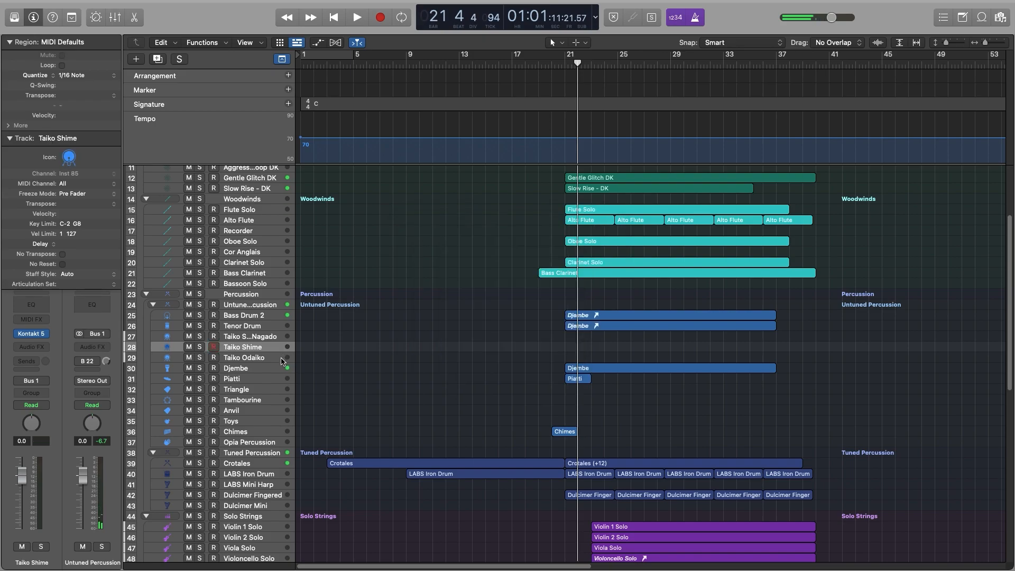
pyautogui.click(282, 362)
pyautogui.click(31, 333)
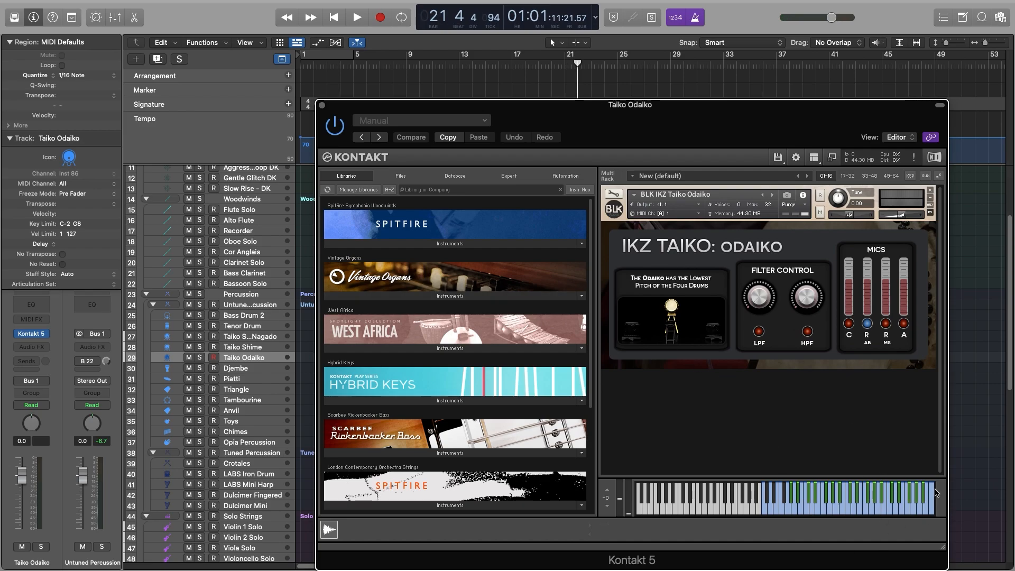
pyautogui.moveTo(774, 125); pyautogui.dragTo(755, 99)
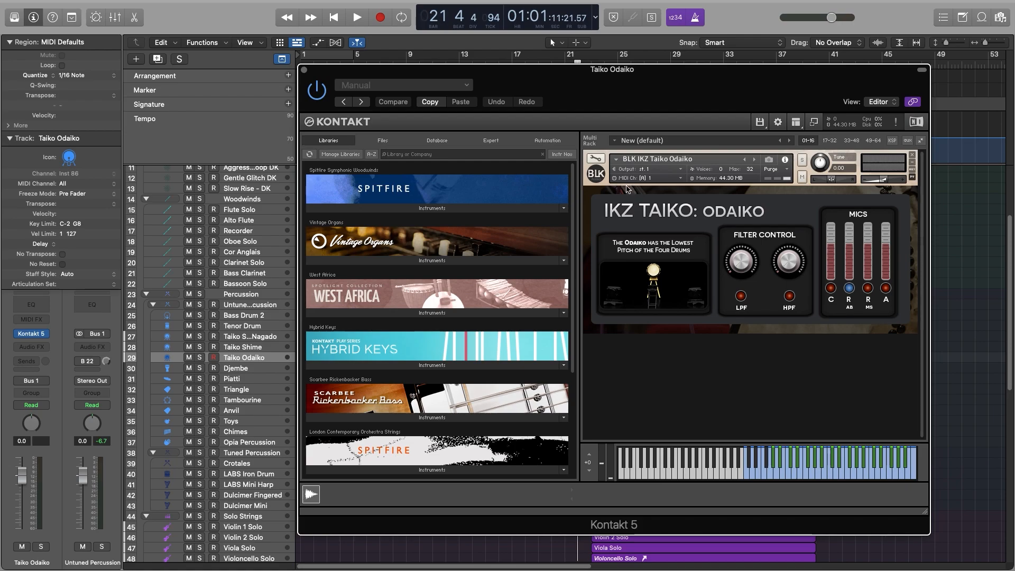
pyautogui.moveTo(639, 94)
pyautogui.mouseDown()
pyautogui.moveTo(630, 93)
pyautogui.moveTo(645, 101)
pyautogui.mouseUp()
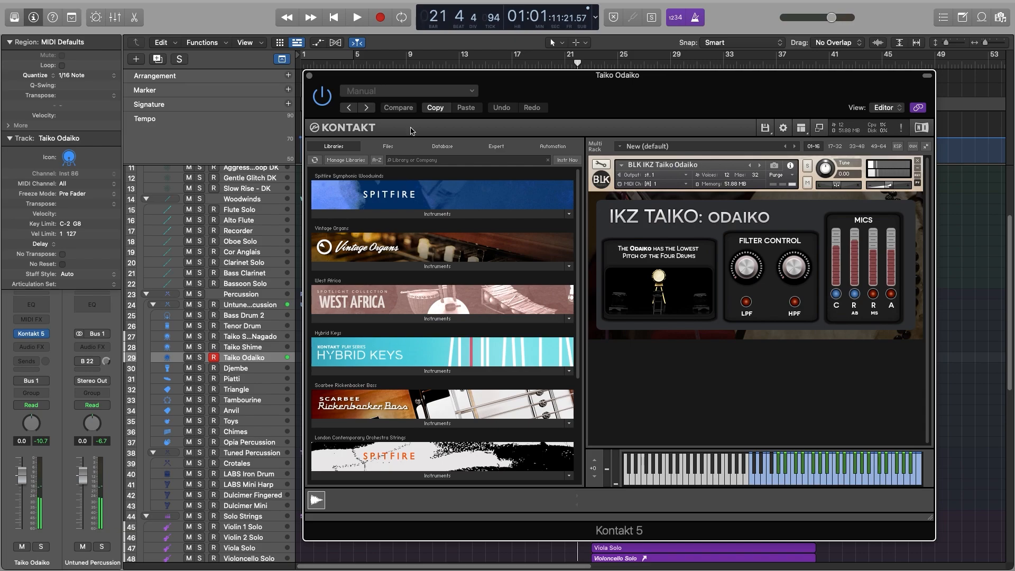
pyautogui.click(310, 77)
# Copy the Djembe region at bar 21 onto the Taiko Odaiko track and play it back briefly.
pyautogui.moveTo(628, 369); pyautogui.dragTo(622, 360)
pyautogui.press('space')
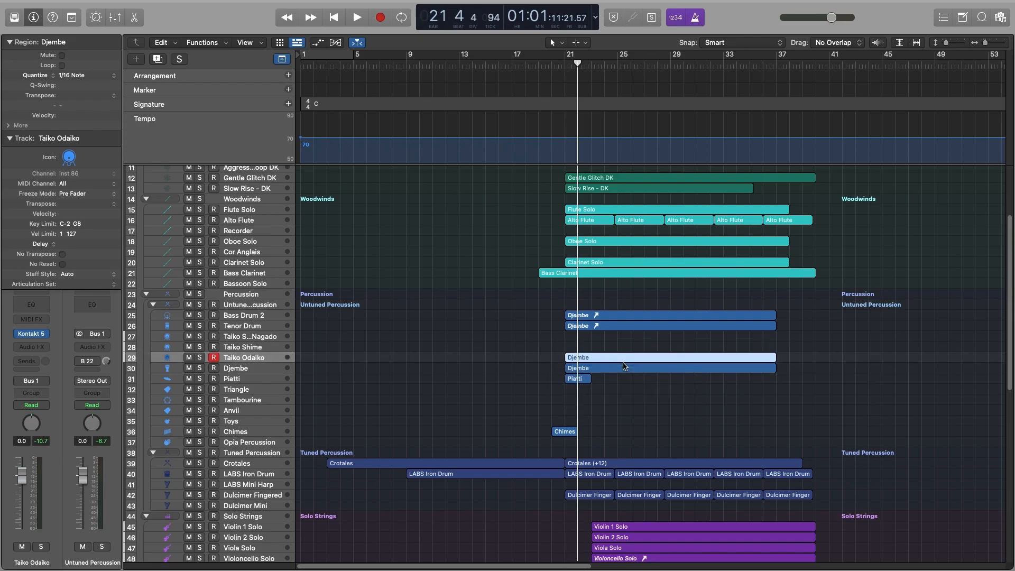
pyautogui.press('space')
# Place the playhead at bar 21, try the Taiko Small Nagado and Taiko Shime tracks, and leave only Taiko Shime armed.
pyautogui.click(284, 344)
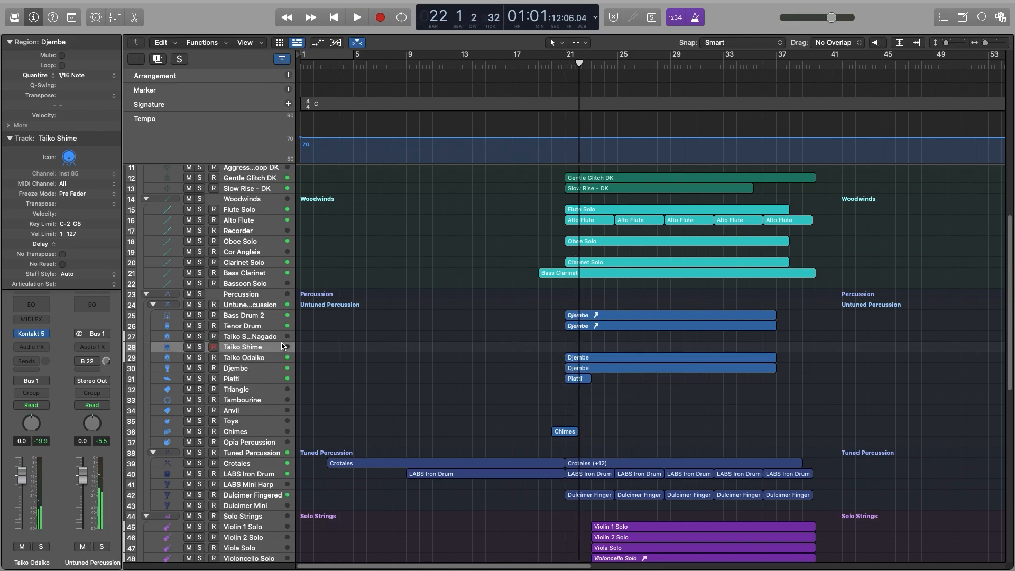
pyautogui.click(283, 341)
pyautogui.click(564, 65)
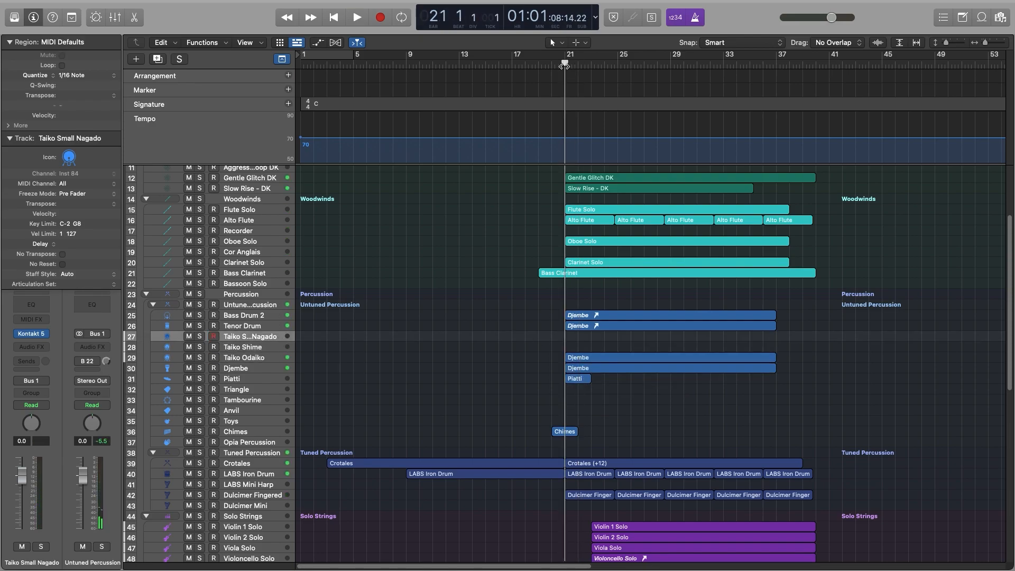
pyautogui.click(277, 349)
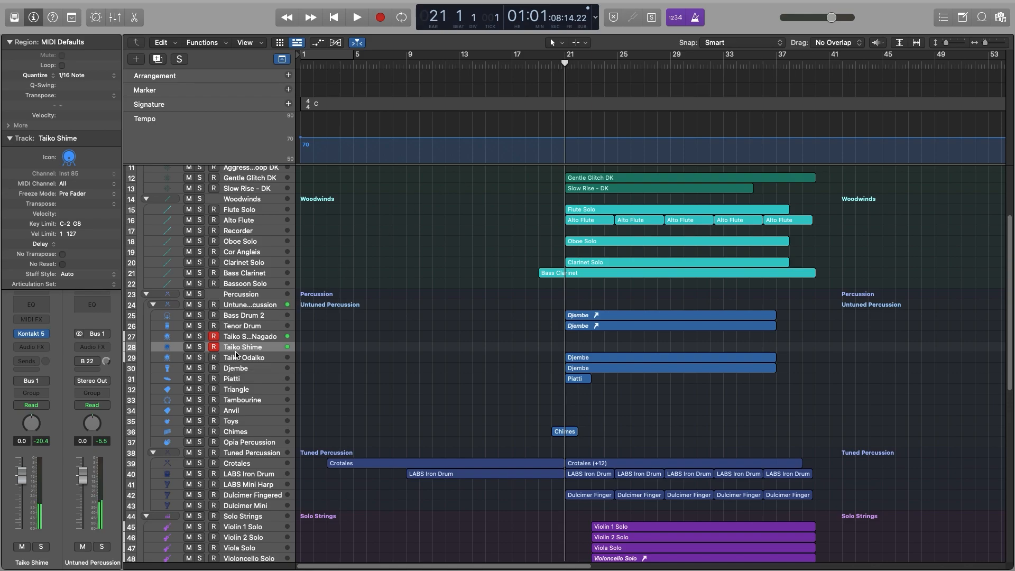
pyautogui.click(209, 337)
# In the Taiko Shime instrument, enable the low-pass filter at 855.0 Hz, turn on the C mic and adjust the C and R AB mic levels.
pyautogui.click(45, 337)
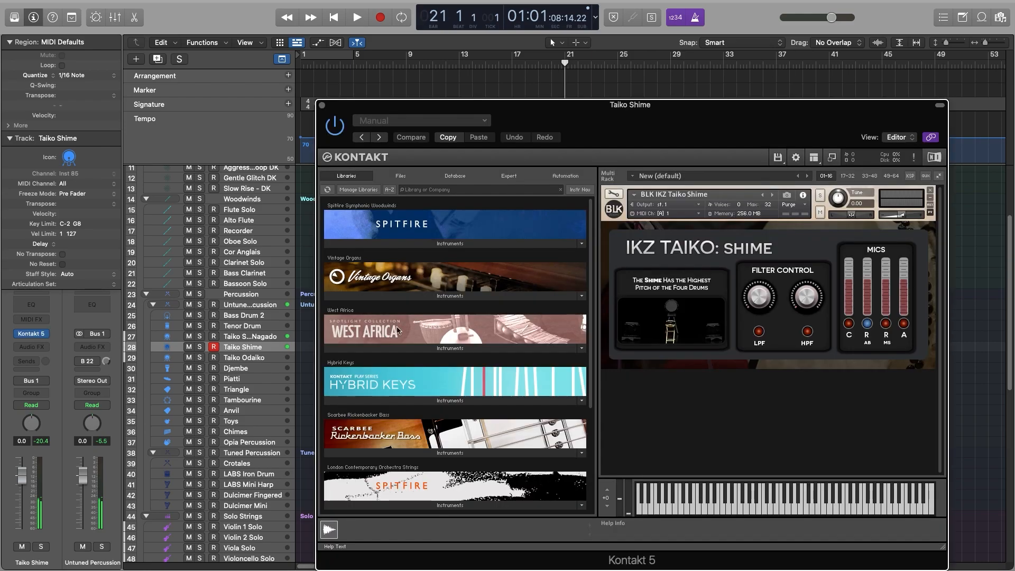
pyautogui.moveTo(767, 285); pyautogui.dragTo(769, 345)
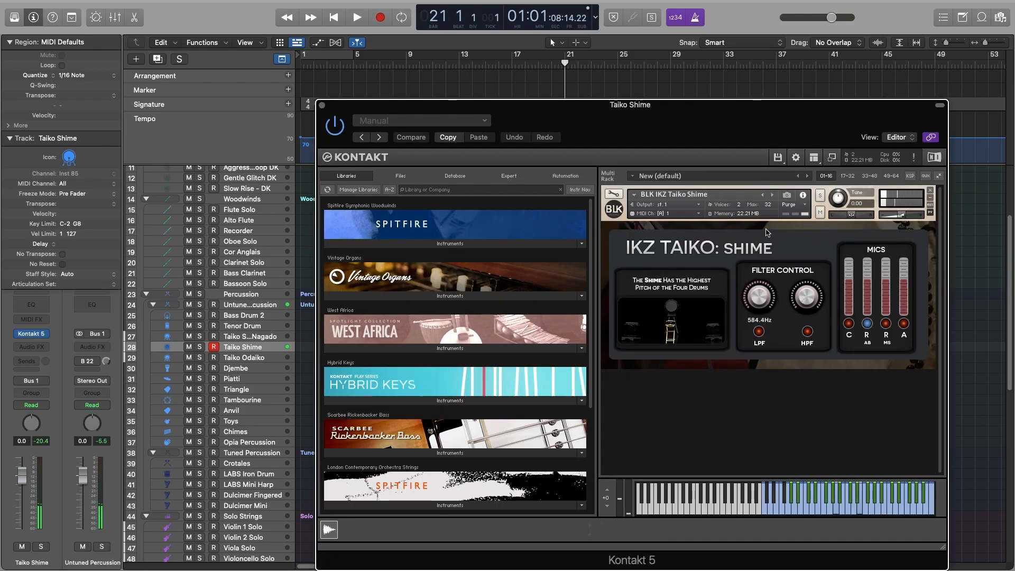
pyautogui.moveTo(761, 300); pyautogui.dragTo(762, 263)
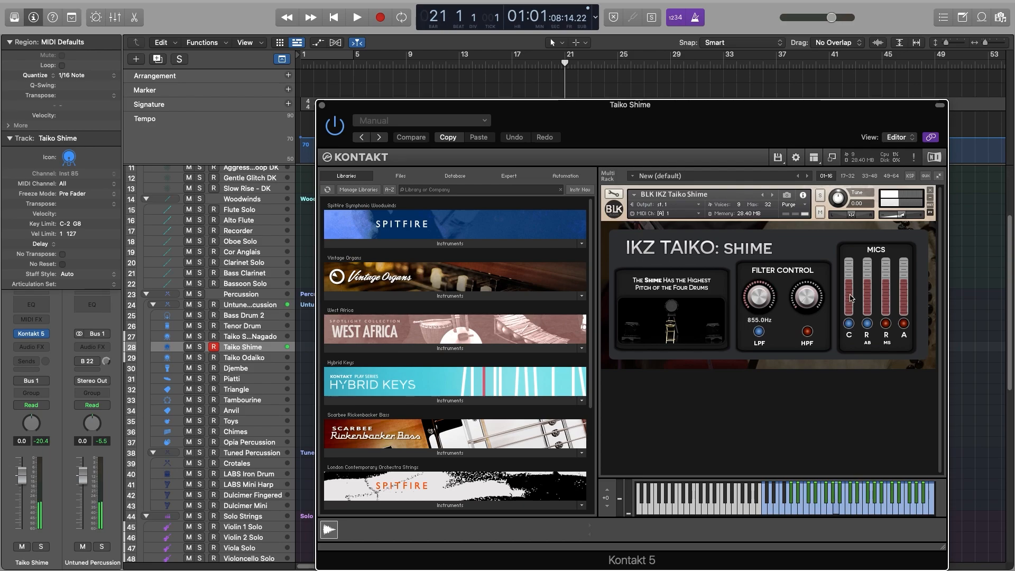
pyautogui.moveTo(847, 276); pyautogui.dragTo(867, 272)
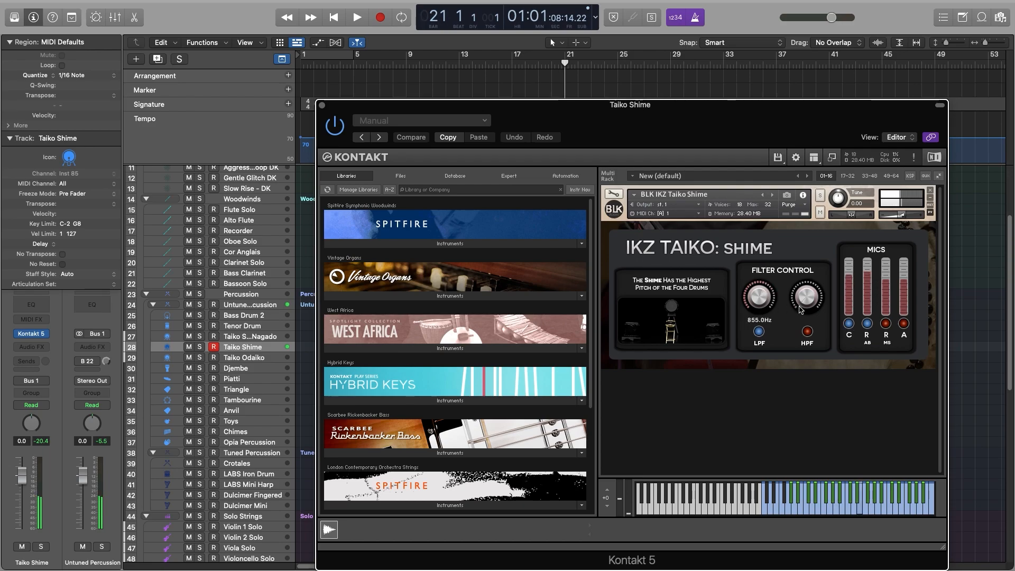
pyautogui.click(322, 105)
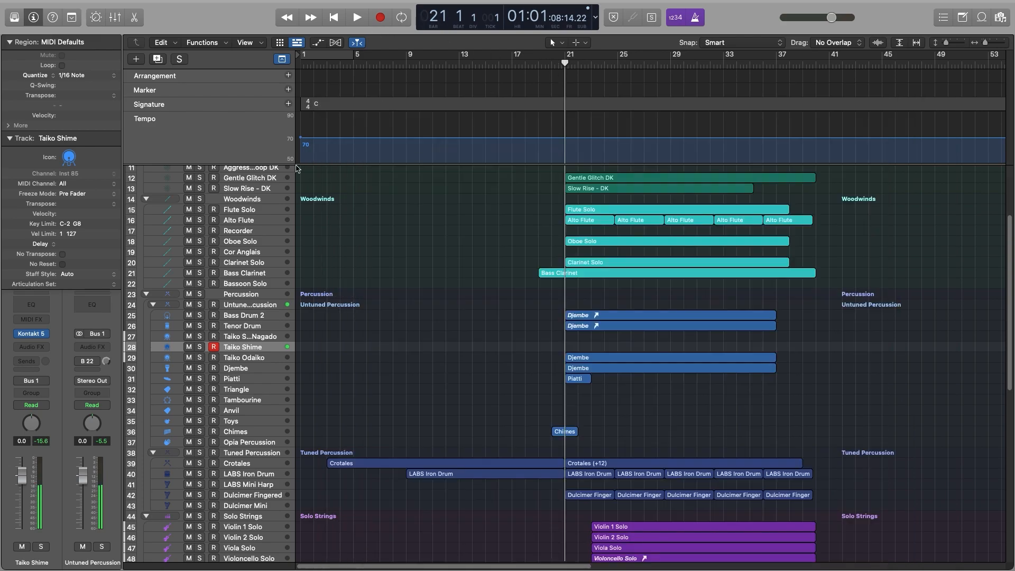
# Insert a Pro-R reverb on the Taiko Shime track.
pyautogui.click(247, 307)
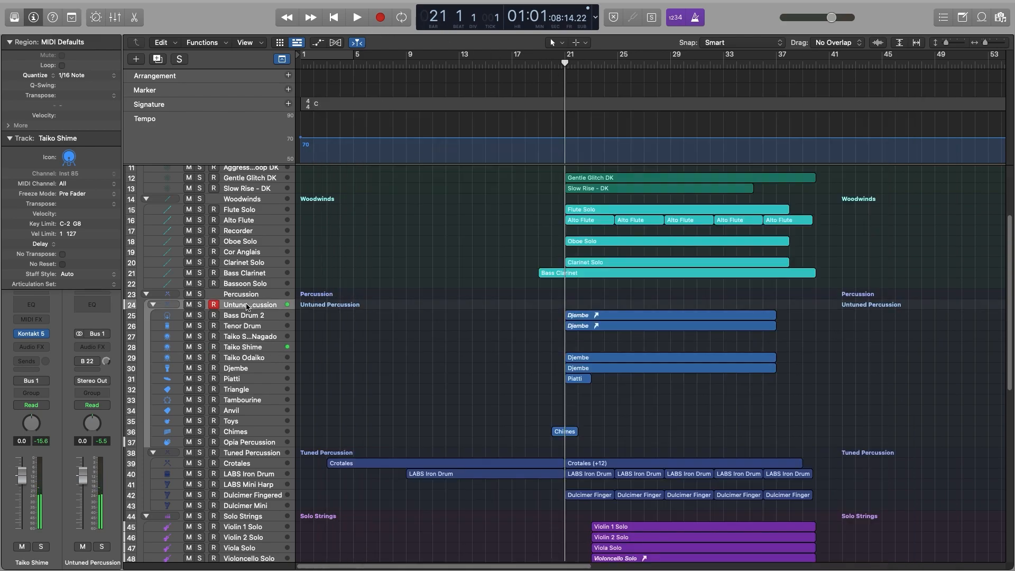
pyautogui.click(254, 348)
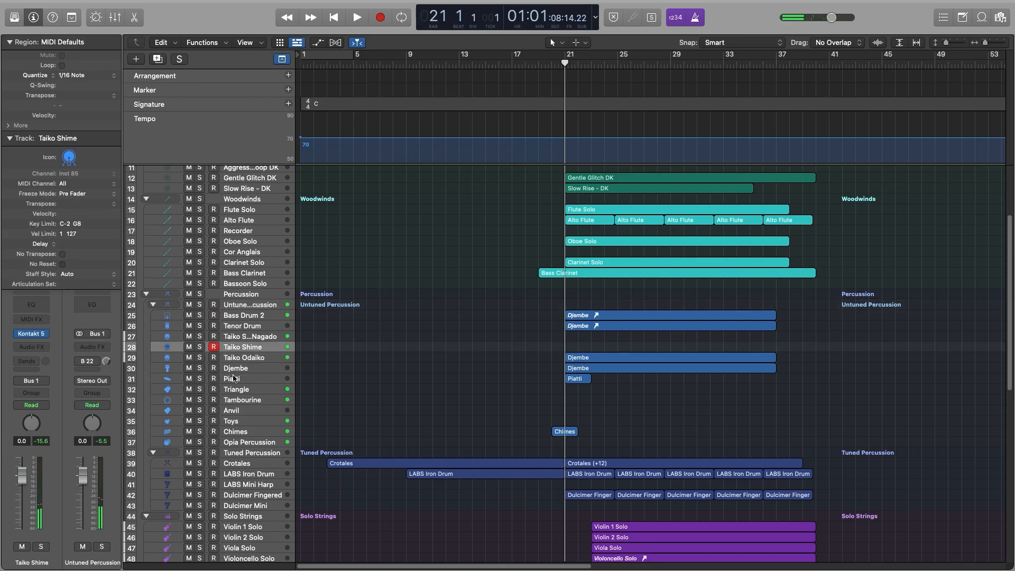
pyautogui.click(31, 347)
pyautogui.moveTo(53, 370)
pyautogui.click(126, 372)
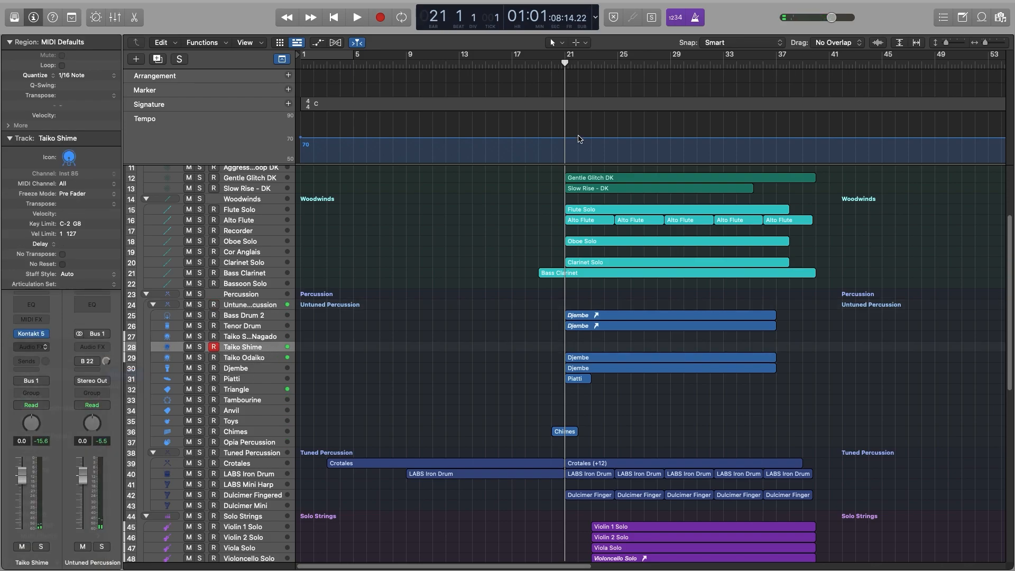
# Load the Medium Hall 1 preset on the Taiko Shime reverb, set its mix to about 51% and close it.
pyautogui.click(721, 128)
pyautogui.moveTo(718, 170)
pyautogui.click(788, 281)
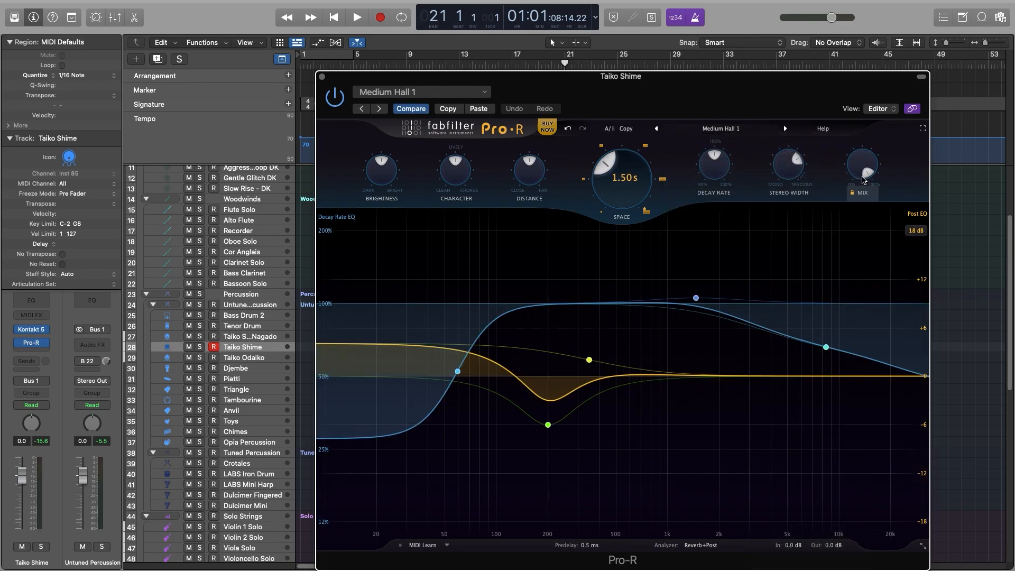
pyautogui.moveTo(852, 170); pyautogui.dragTo(842, 244)
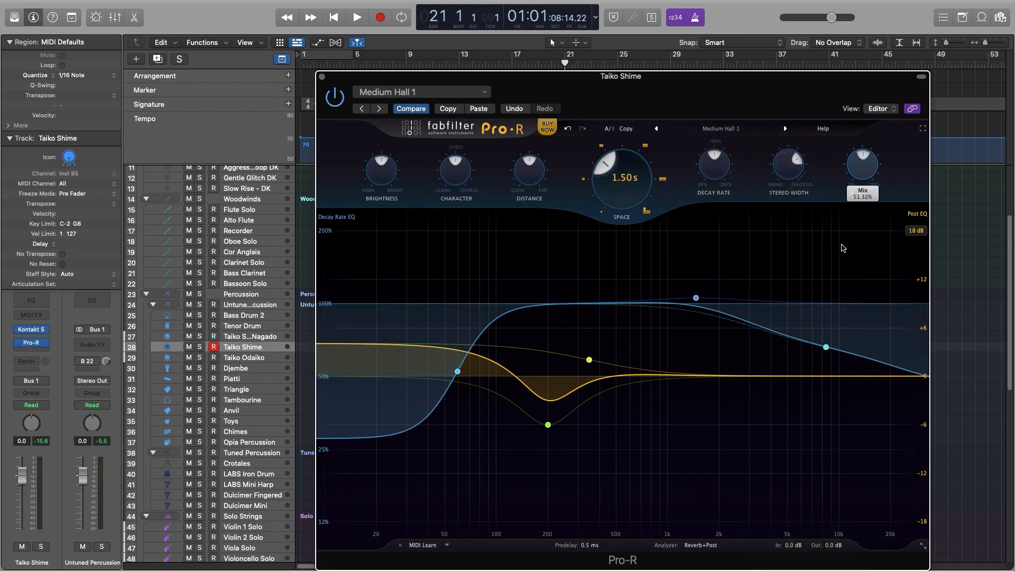
pyautogui.click(322, 77)
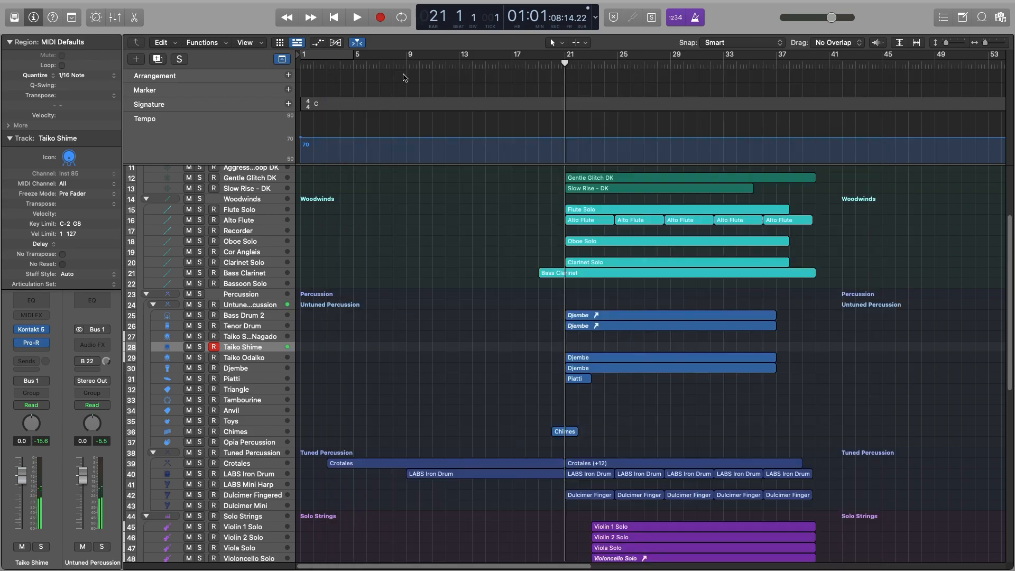
# Record a Taiko Shime part from bar 21 to about bar 32 and copy the region to the Taiko Small Nagado track.
pyautogui.click(377, 18)
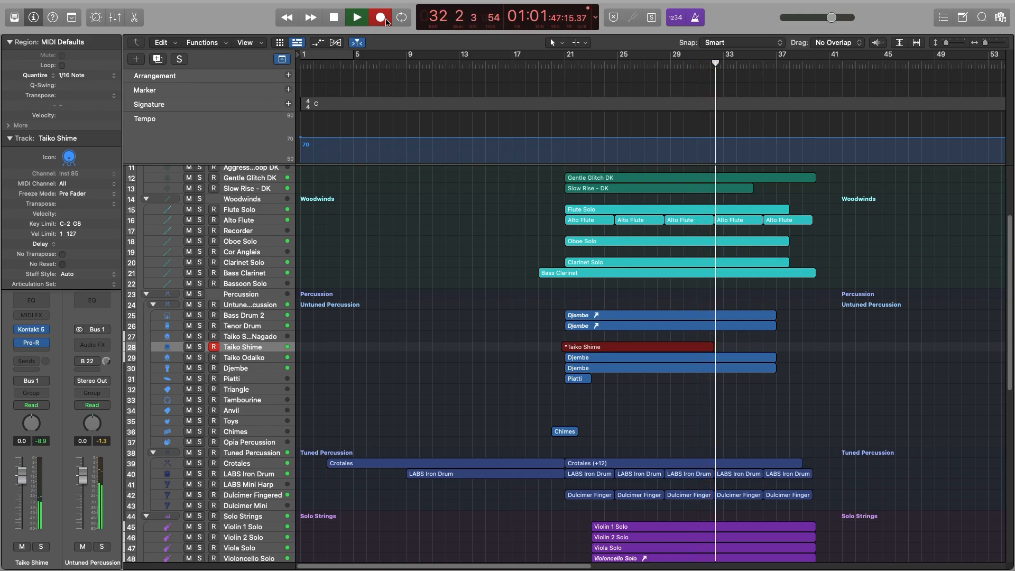
pyautogui.press('space')
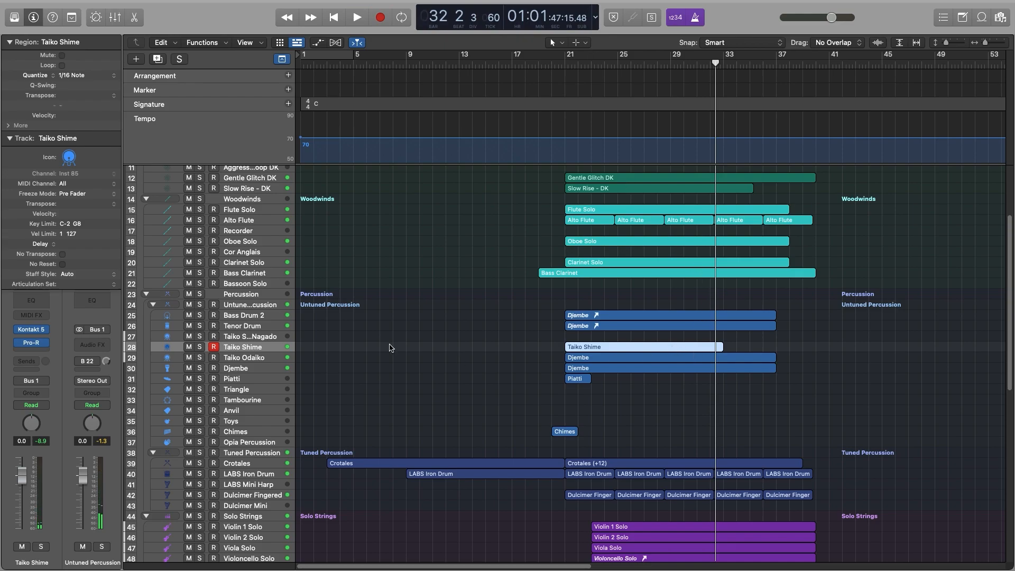
pyautogui.moveTo(663, 349); pyautogui.dragTo(662, 336)
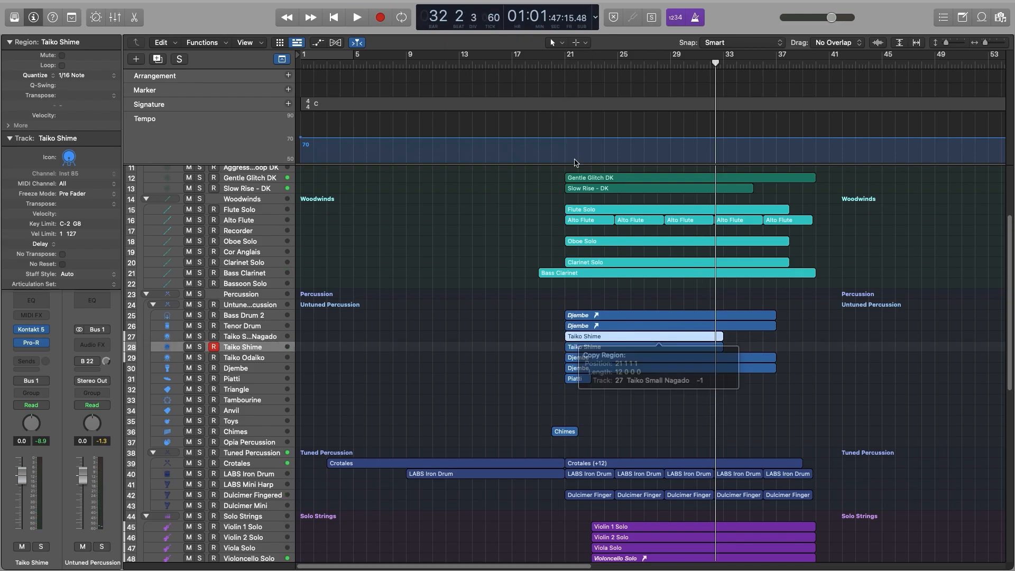
# In the Taiko Small Nagado instrument, enable the low-pass filter at 482.4 Hz, turn on the C mic and close it.
pyautogui.click(564, 64)
pyautogui.click(248, 334)
pyautogui.moveTo(32, 339)
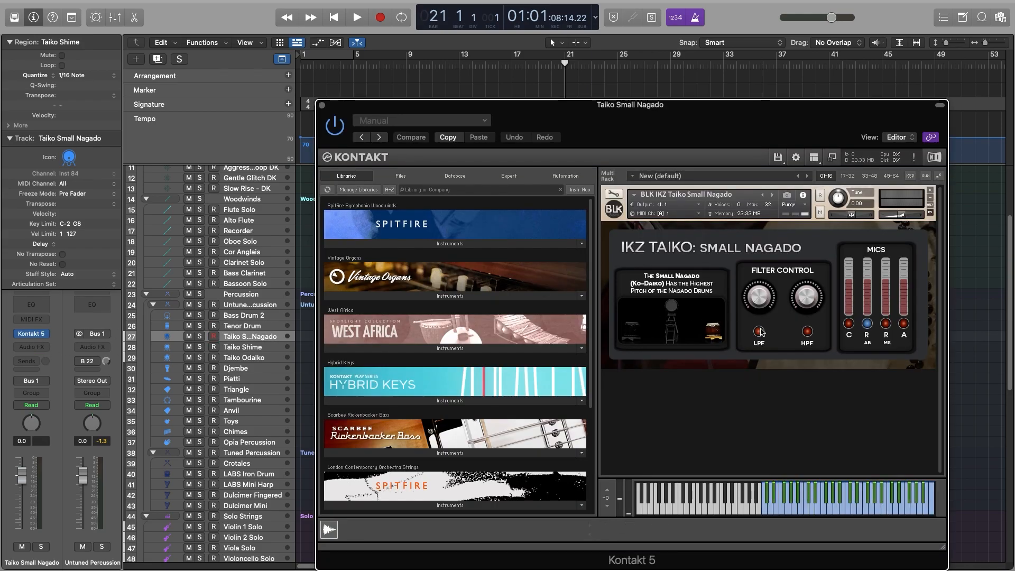
pyautogui.click(760, 331)
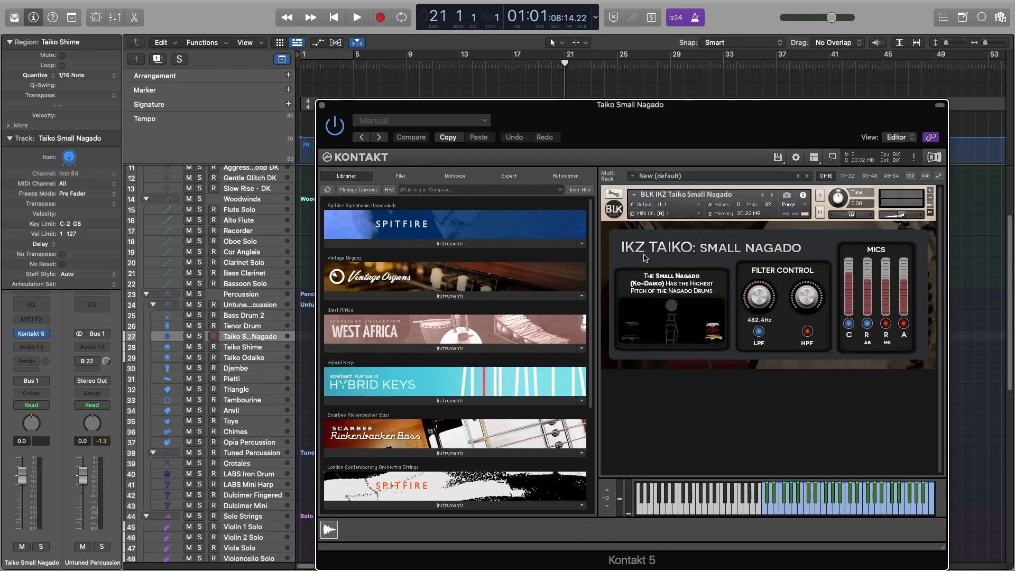
pyautogui.click(322, 106)
# Insert a Pro-R reverb on the Taiko Small Nagado track and paste in the settings copied from the Taiko Shime reverb.
pyautogui.click(259, 349)
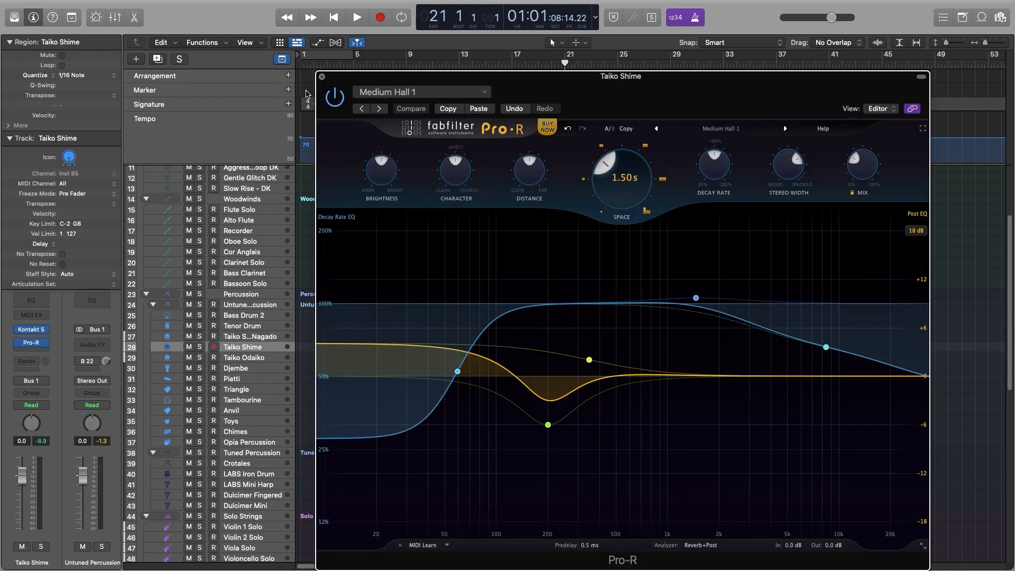
pyautogui.click(322, 77)
pyautogui.click(249, 336)
pyautogui.click(31, 344)
pyautogui.moveTo(65, 377)
pyautogui.click(132, 373)
pyautogui.click(42, 348)
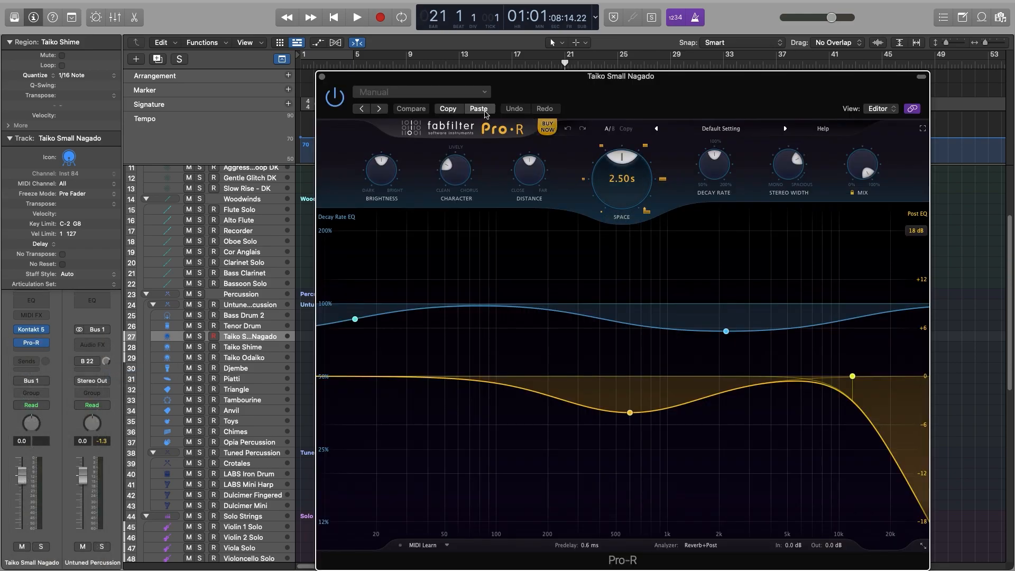
pyautogui.click(485, 112)
pyautogui.click(322, 78)
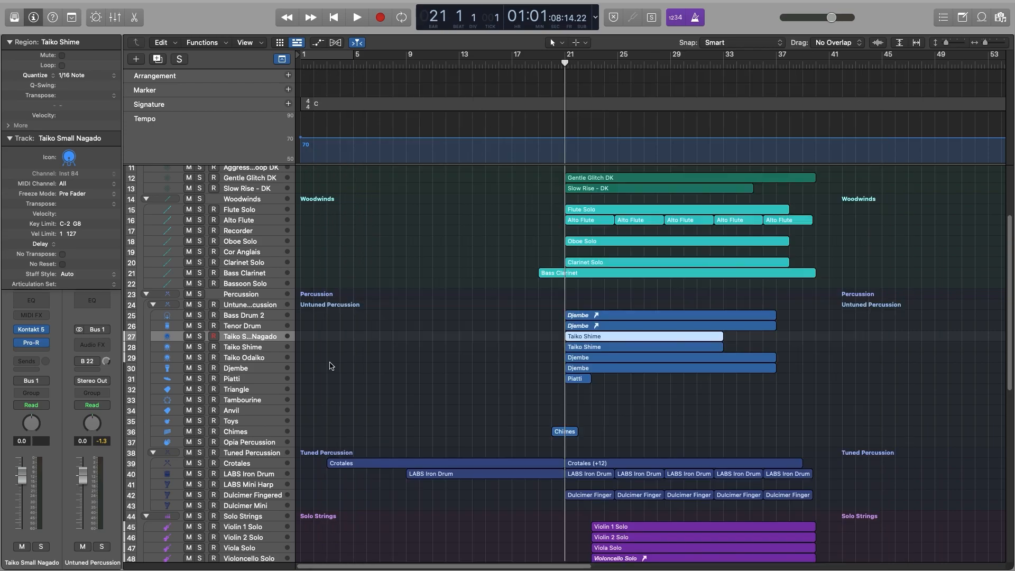
# Play the Untuned Percussion group soloed from bar 21, and return to the full mix.
pyautogui.click(200, 304)
pyautogui.press('space')
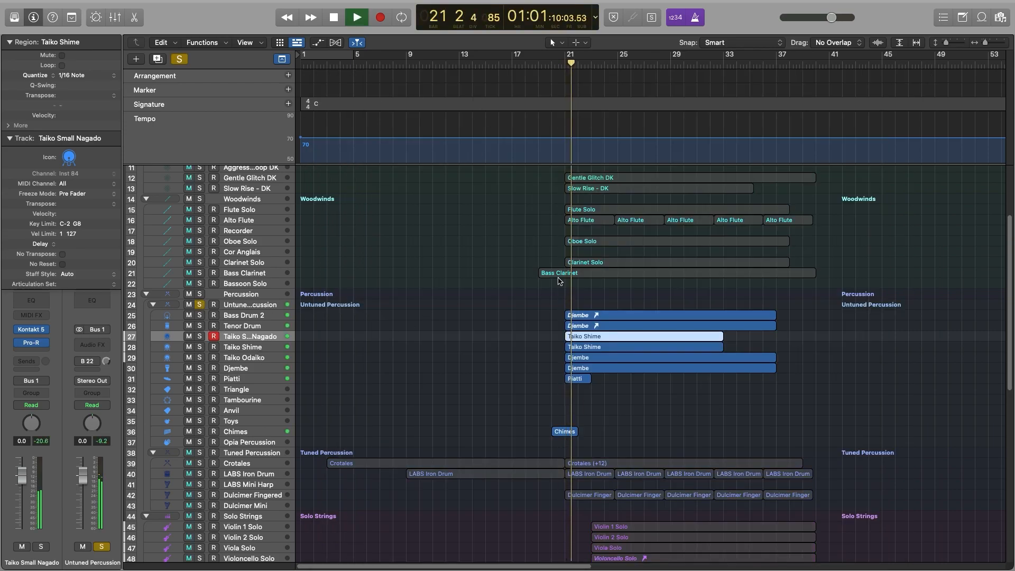
pyautogui.click(200, 305)
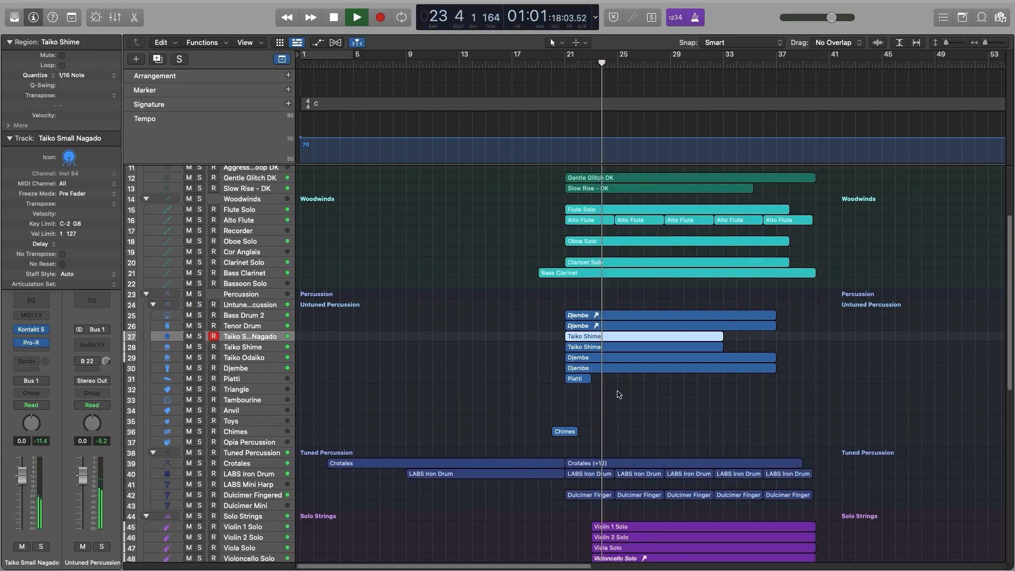
# Lower the Taiko Small Nagado track's volume to -4.8 dB during playback and stop the transport.
pyautogui.click(749, 340)
pyautogui.click(658, 336)
pyautogui.moveTo(22, 482); pyautogui.dragTo(23, 500)
pyautogui.press('space')
pyautogui.click(780, 406)
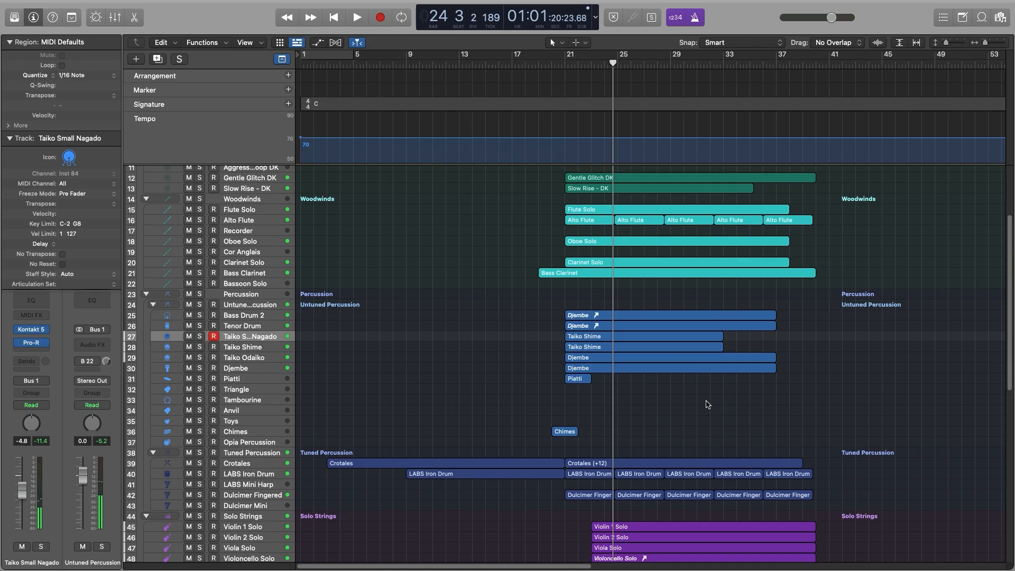
# Try out the Tambourine and Triangle sounds, and record a Triangle part from bar 21 to about bar 25.
pyautogui.click(259, 401)
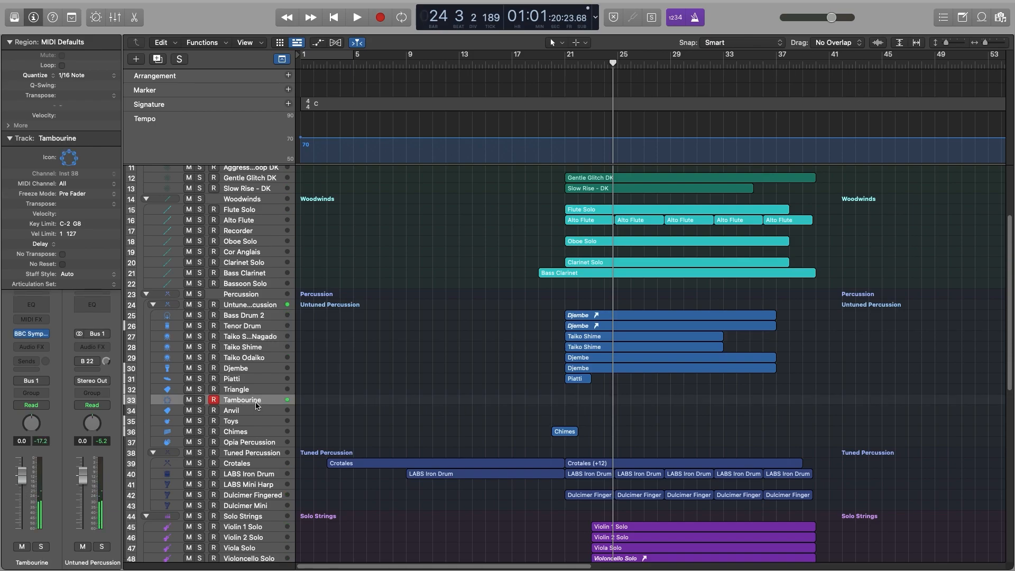
pyautogui.click(257, 391)
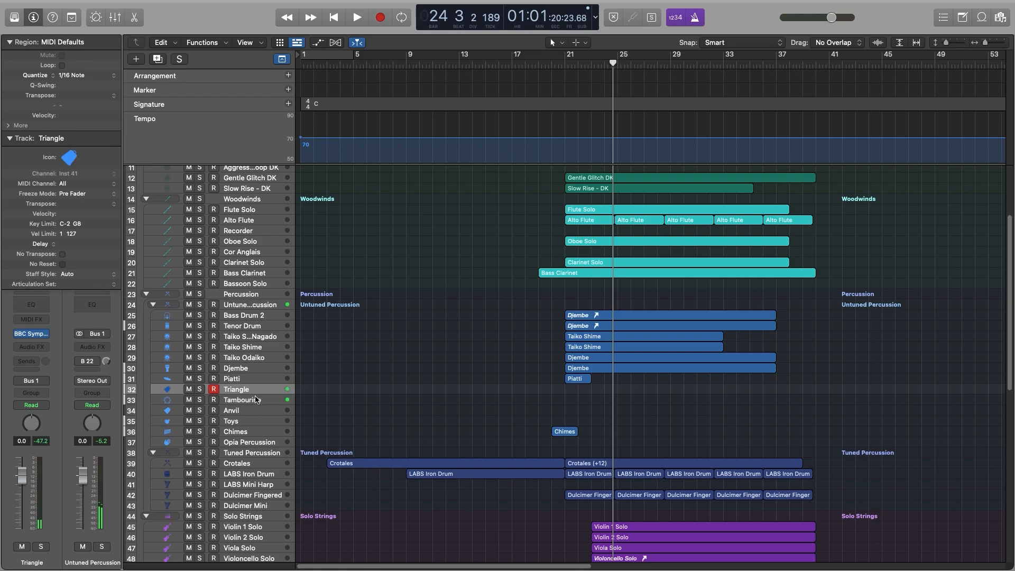
pyautogui.click(564, 65)
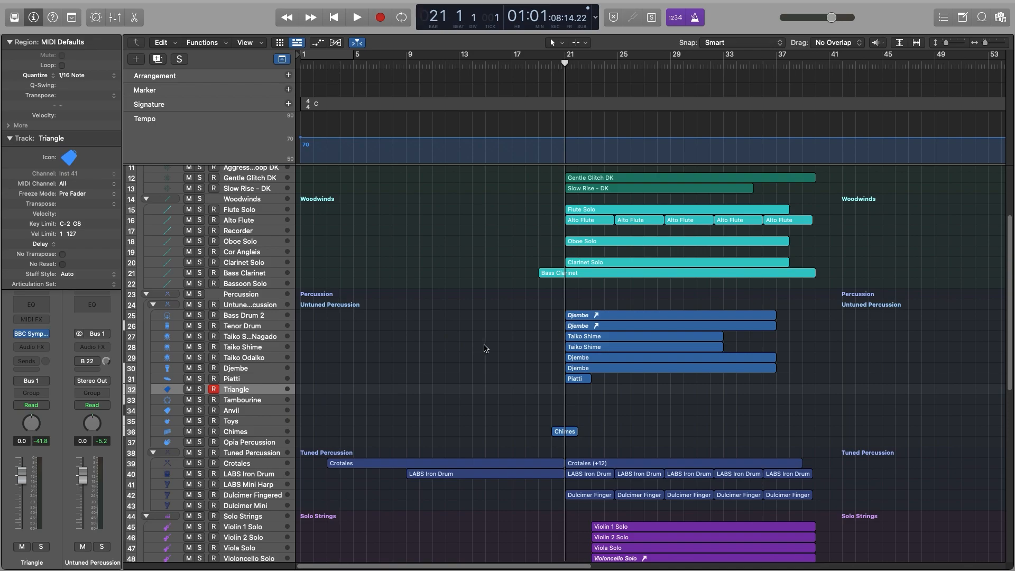
pyautogui.scroll(-5, 485, 349)
pyautogui.scroll(10, 491, 317)
pyautogui.scroll(-5, 501, 344)
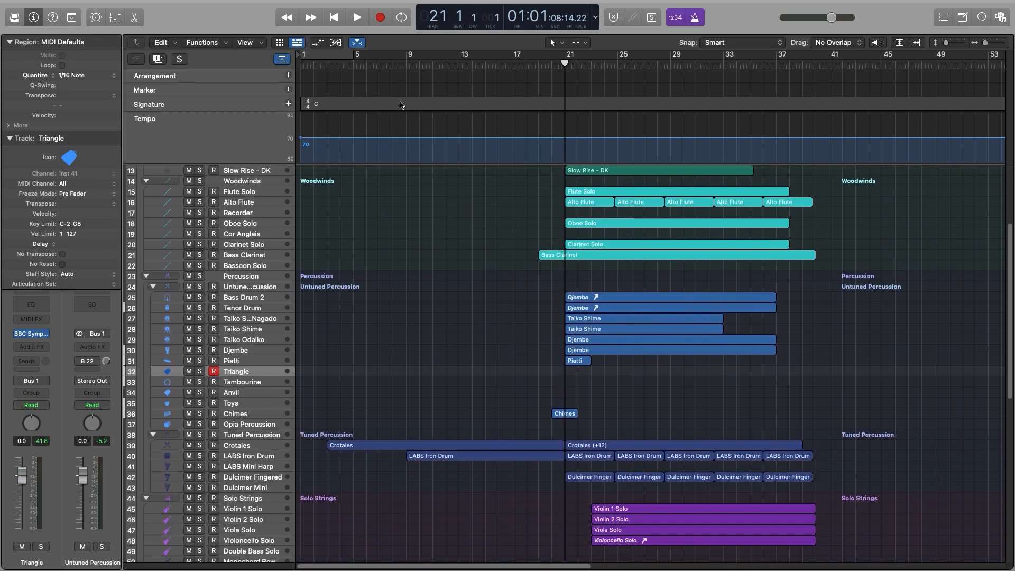
pyautogui.click(377, 21)
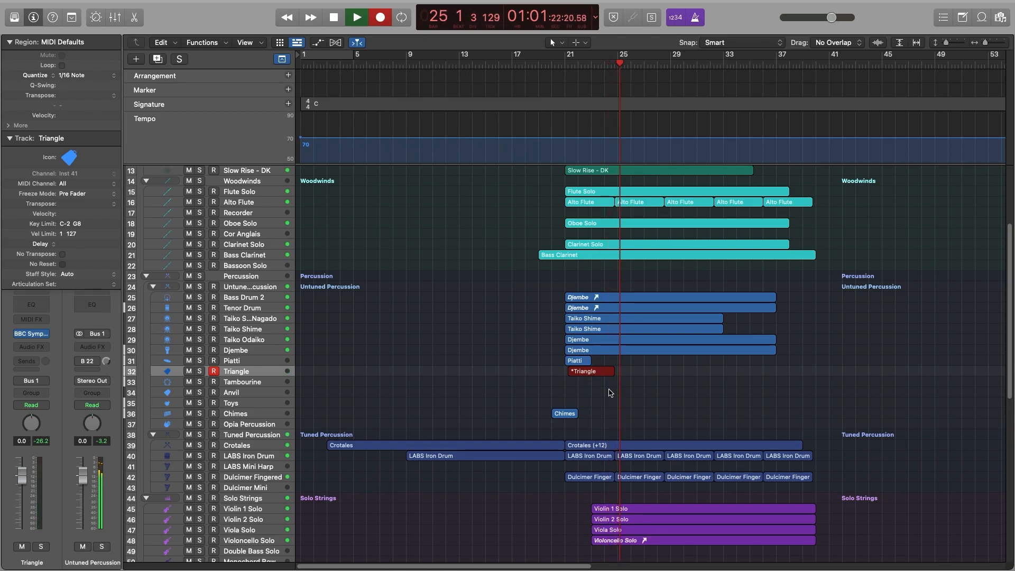
pyautogui.press('space')
# In the Triangle region's notes, duplicate the first C2 note to an earlier position around the start of bar 21.
pyautogui.doubleClick(594, 378)
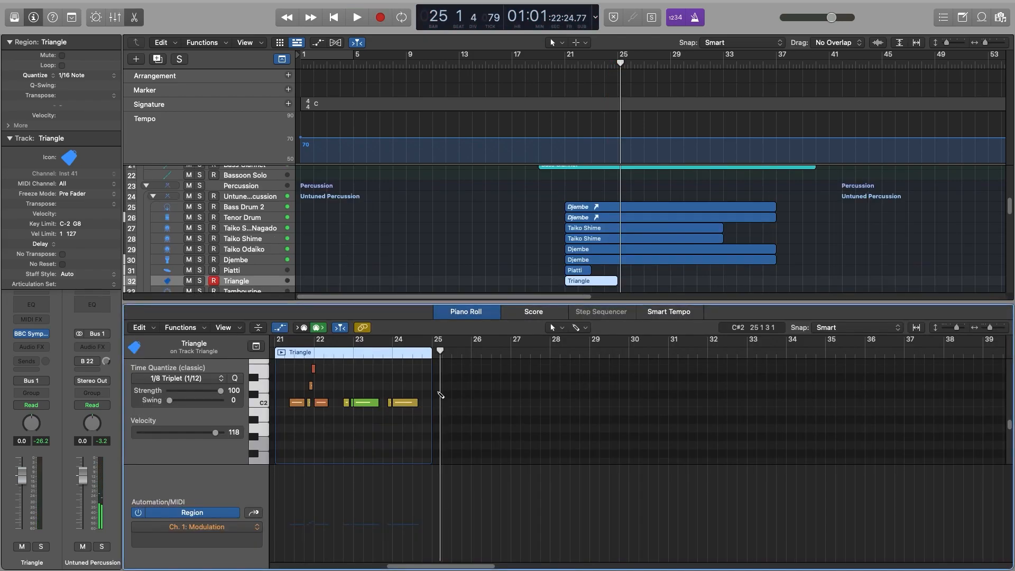
pyautogui.click(299, 403)
pyautogui.click(294, 415)
pyautogui.moveTo(294, 403); pyautogui.dragTo(289, 403)
pyautogui.click(285, 404)
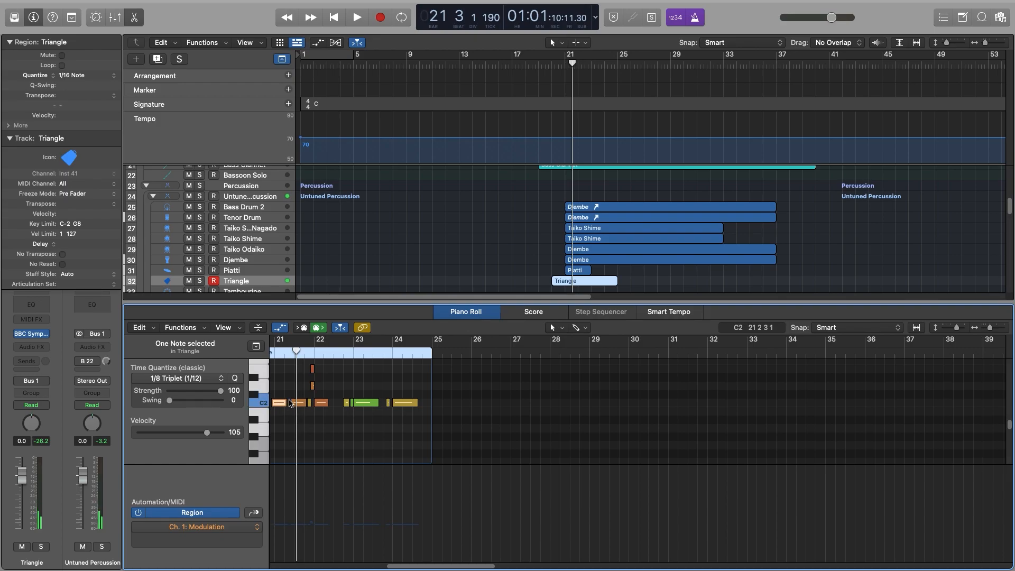
# Trim the start of the Triangle region so that it and its first note begin at bar 21.
pyautogui.press('e')
pyautogui.scroll(-3, 575, 283)
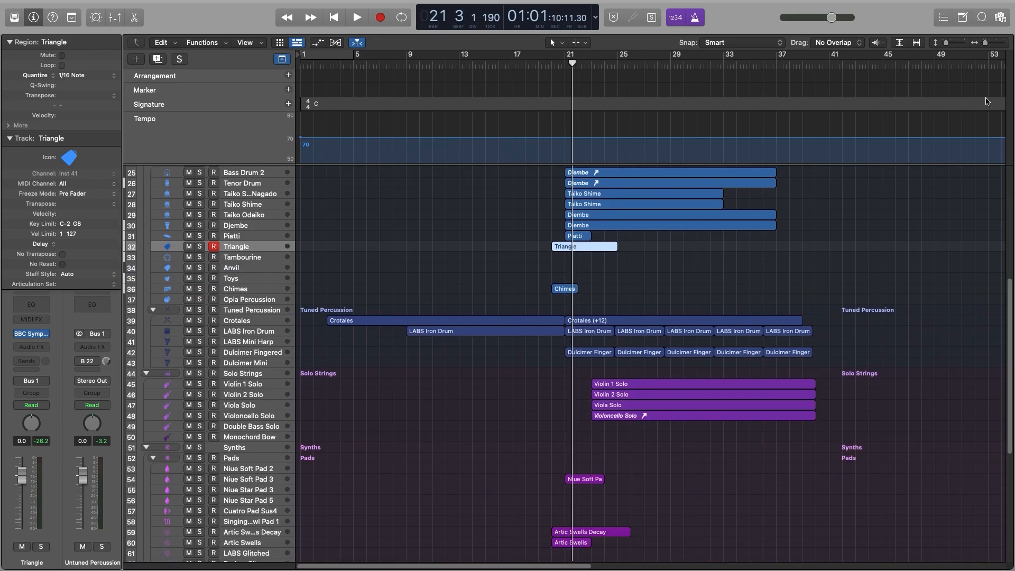
pyautogui.moveTo(987, 42); pyautogui.dragTo(990, 43)
pyautogui.click(543, 257)
pyautogui.doubleClick(543, 247)
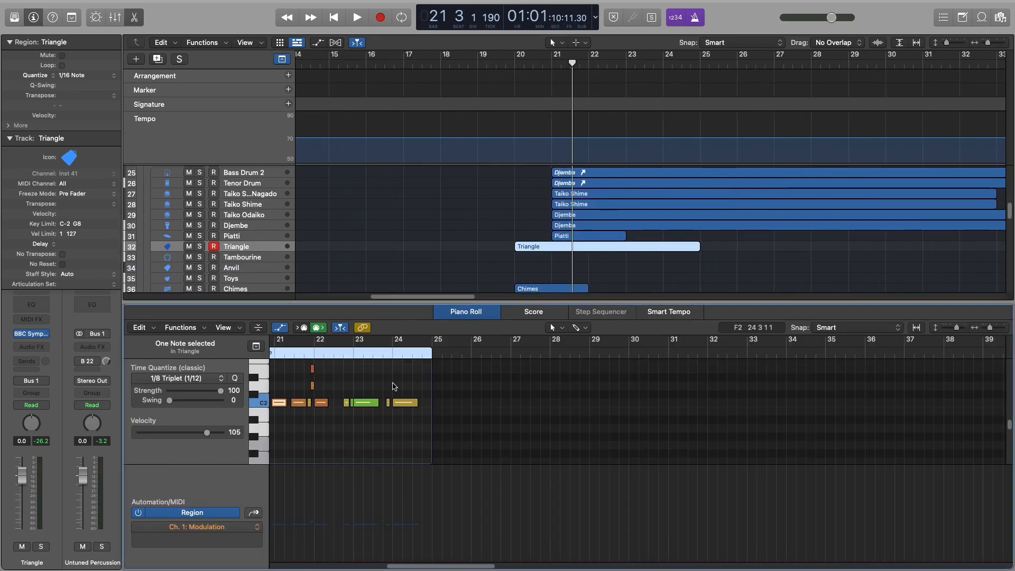
pyautogui.hscroll(-2, 353, 429)
pyautogui.moveTo(326, 403)
pyautogui.mouseDown()
pyautogui.moveTo(311, 411)
pyautogui.moveTo(326, 410)
pyautogui.mouseUp()
pyautogui.click(311, 410)
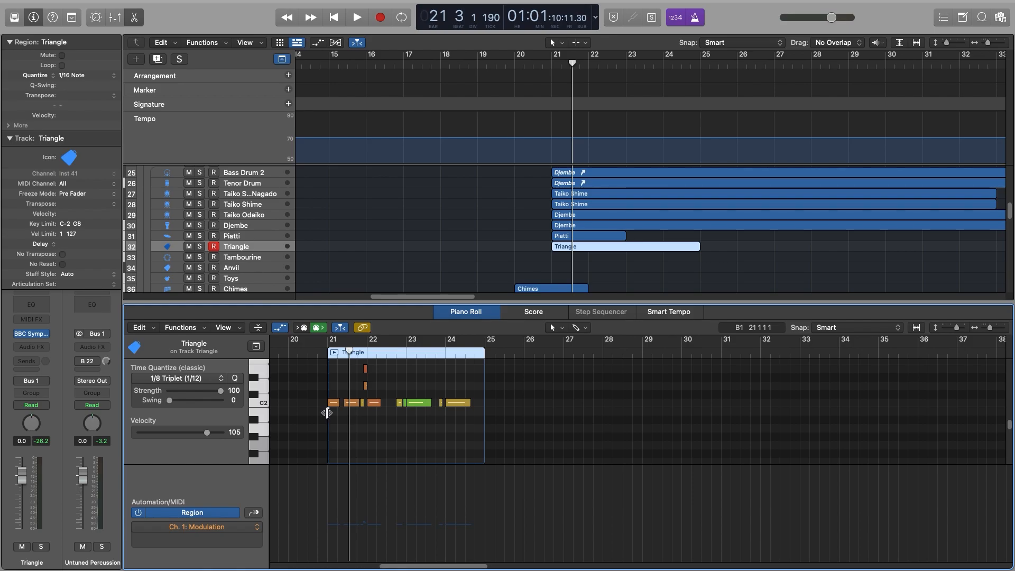
pyautogui.press('e')
pyautogui.click(601, 261)
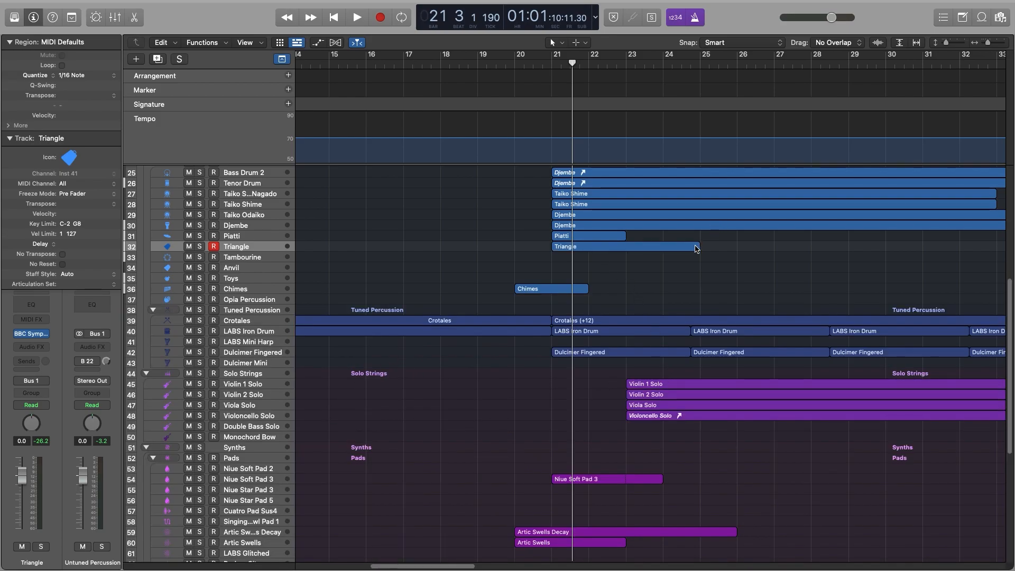
# Copy the Triangle region three times to fill up to bar 37, and lower the track's volume to -4.9 dB.
pyautogui.press('z')
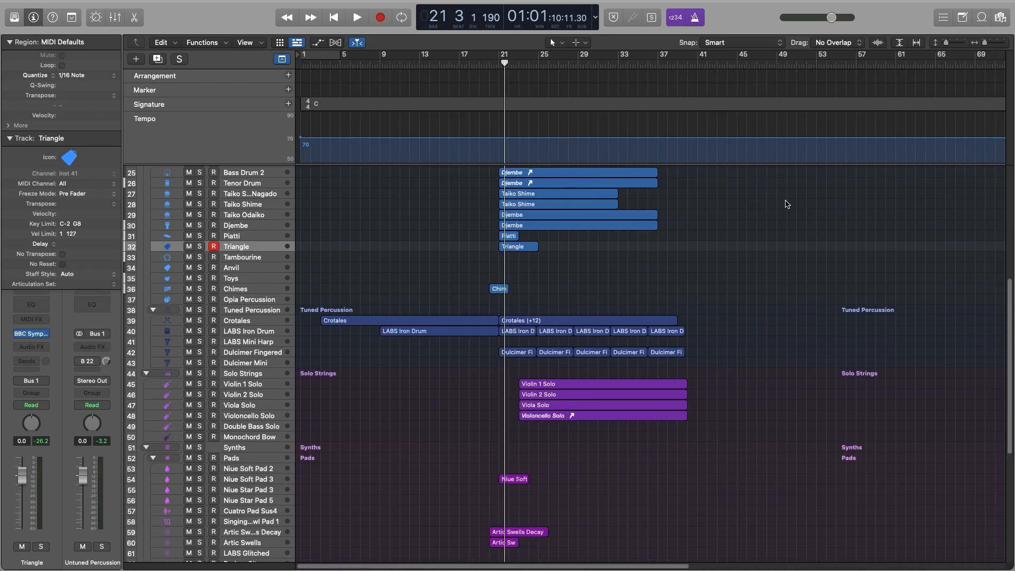
pyautogui.moveTo(516, 248); pyautogui.dragTo(593, 248)
pyautogui.keyDown('shift'); pyautogui.click(517, 248); pyautogui.keyUp('shift')
pyautogui.click(576, 260)
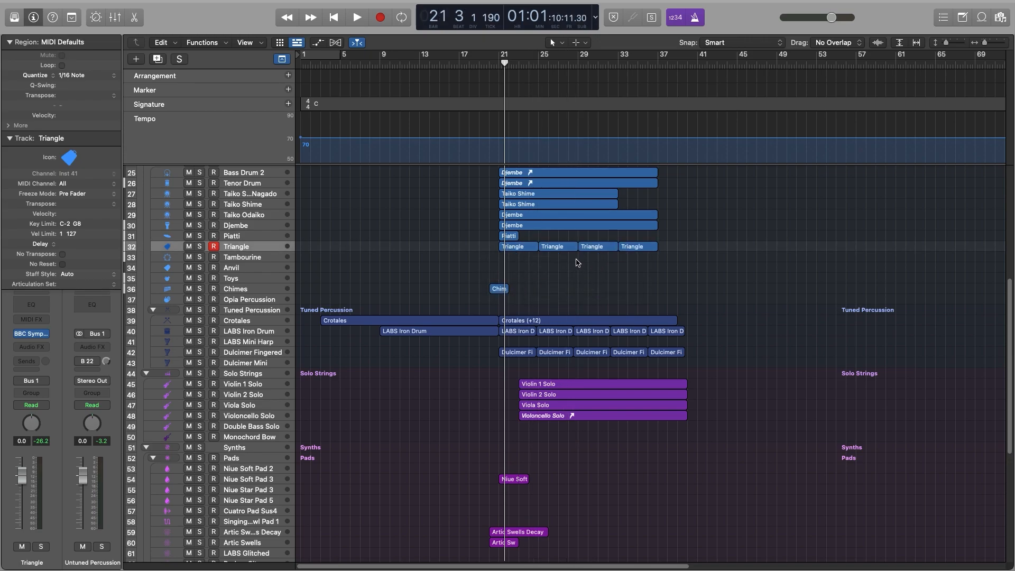
pyautogui.press('space')
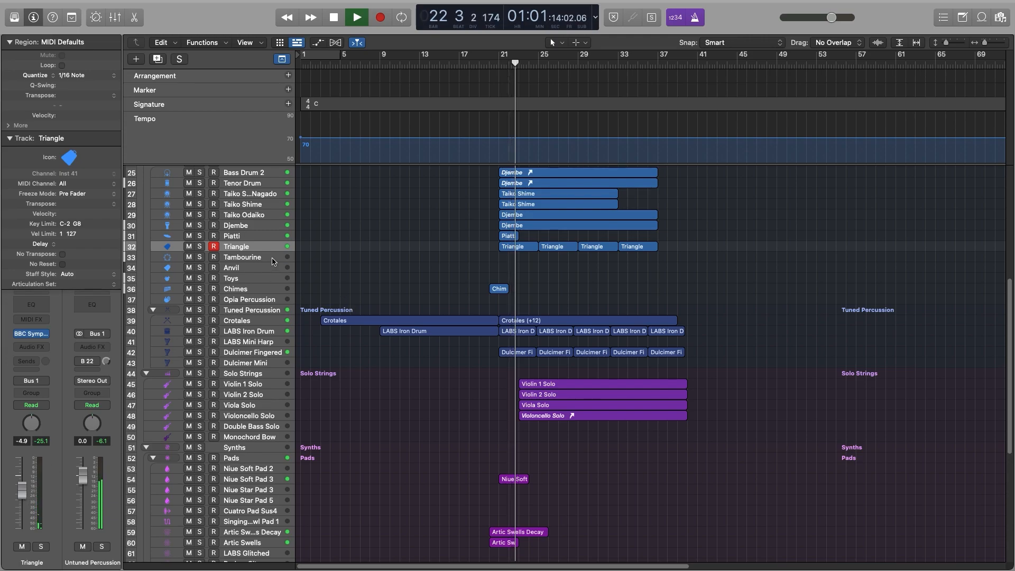
# Record a Tambourine part over the section, from the count-in at bar 20 to about bar 27.
pyautogui.press('Down')
pyautogui.click(380, 17)
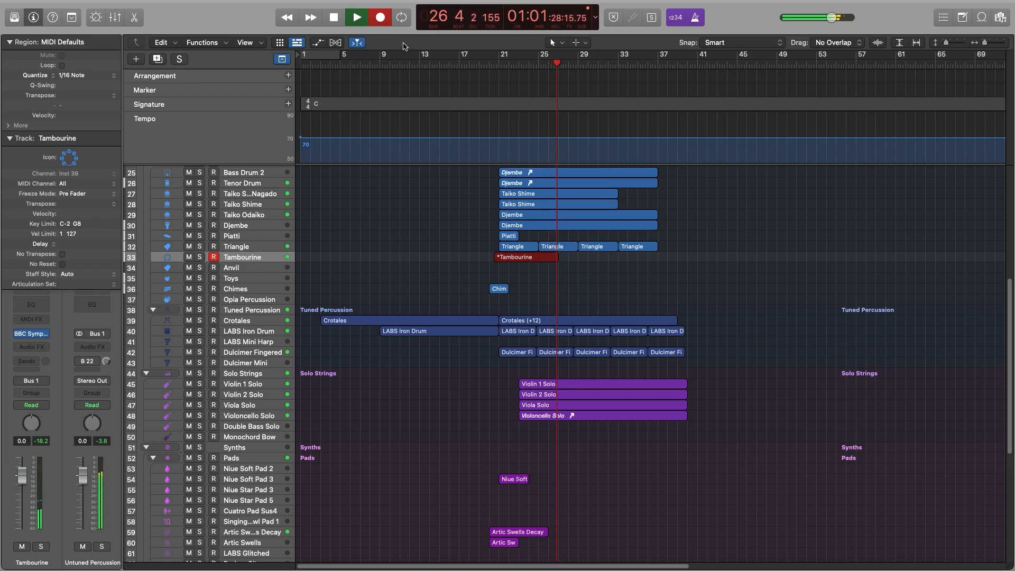
pyautogui.press('space')
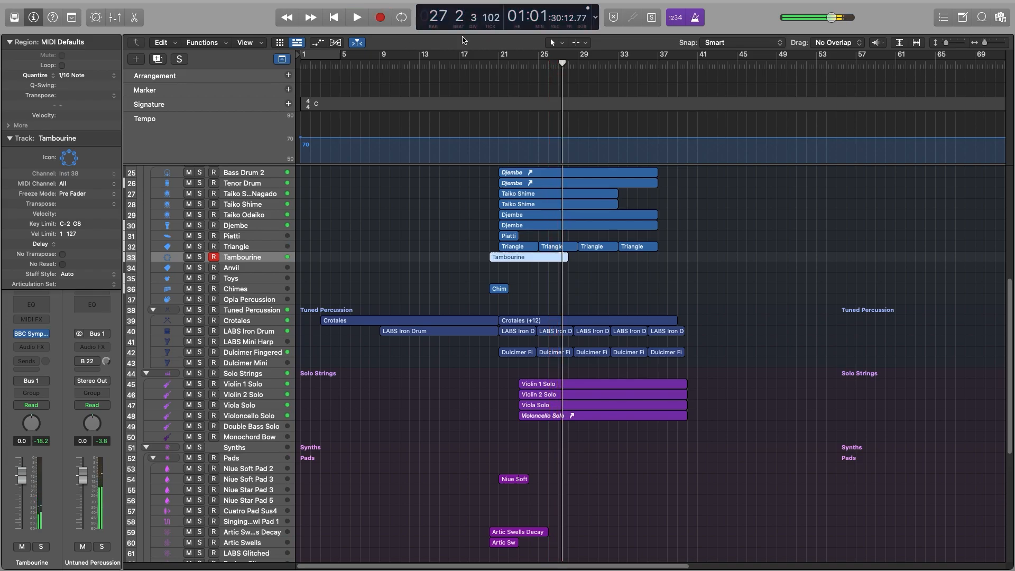
# Check the recorded Tambourine notes and split the region at bar 25 with the Scissors tool.
pyautogui.doubleClick(529, 258)
pyautogui.click(352, 403)
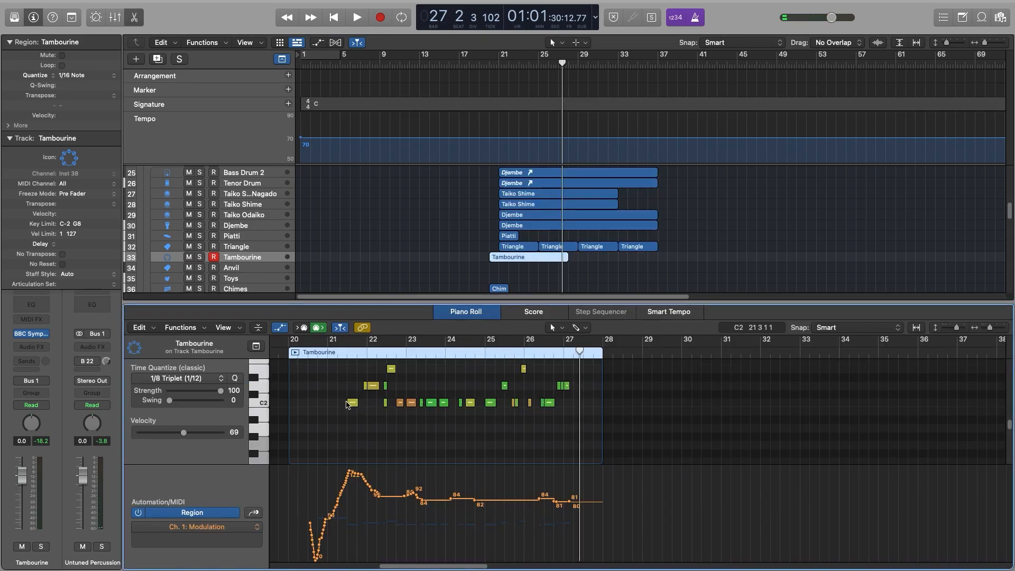
pyautogui.click(338, 353)
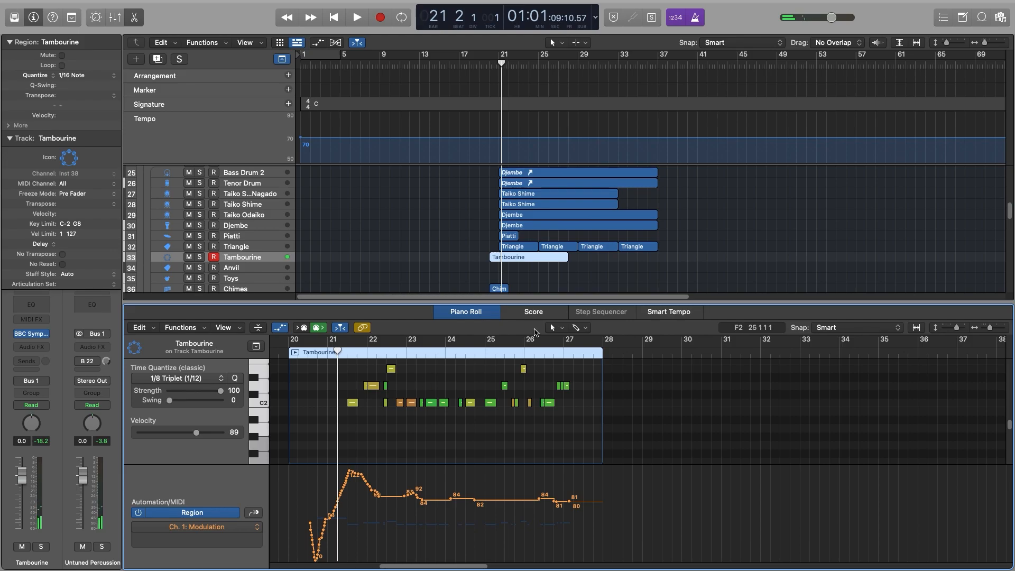
pyautogui.scroll(-3, 561, 233)
pyautogui.click(580, 42)
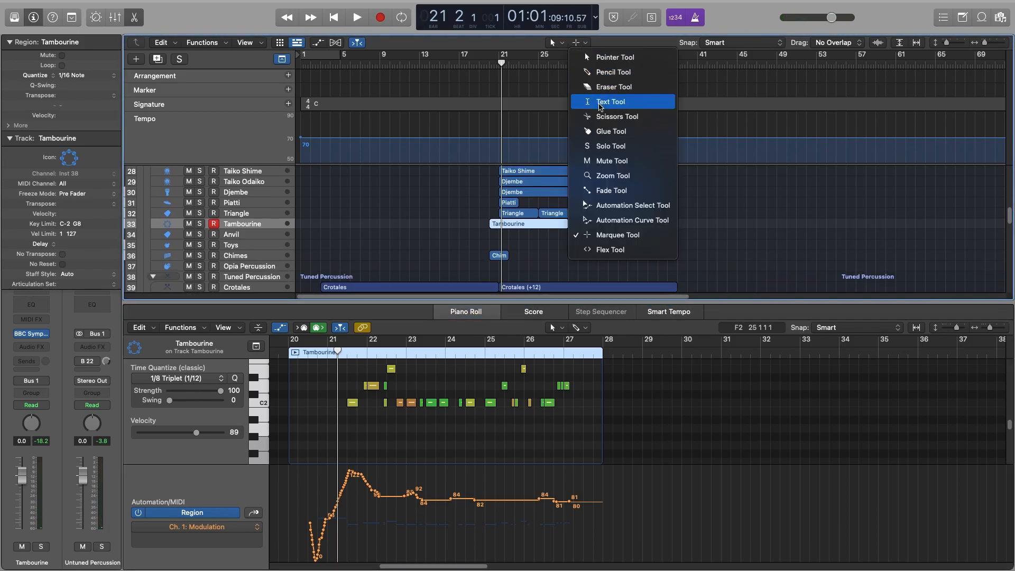
pyautogui.click(599, 118)
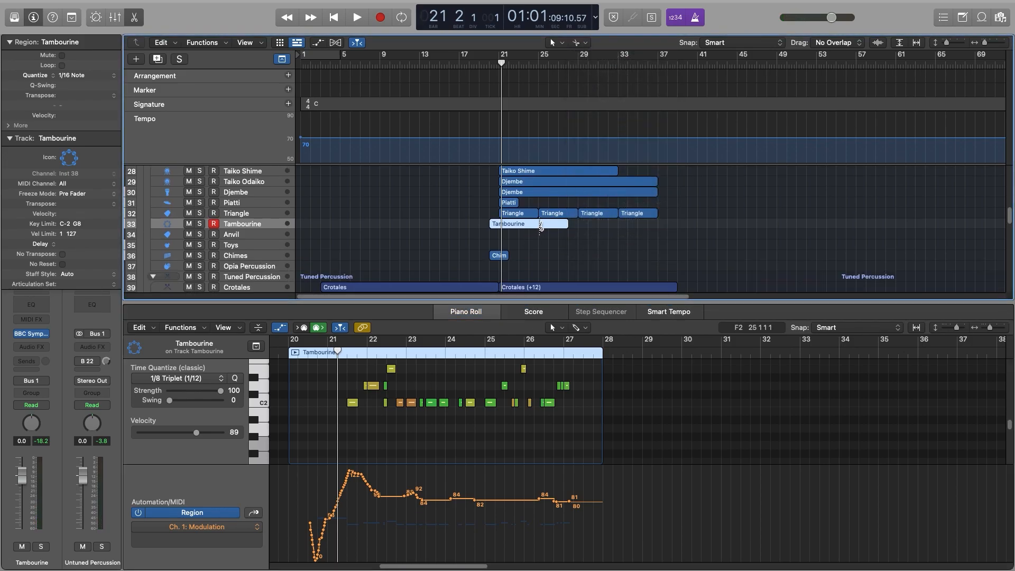
pyautogui.keyDown('super'); pyautogui.click(540, 228); pyautogui.keyUp('super')
# Copy the Tambourine section after bar 25 three times, filling the track up to bar 37.
pyautogui.moveTo(556, 225); pyautogui.dragTo(618, 226)
pyautogui.keyDown('shift'); pyautogui.click(558, 224); pyautogui.keyUp('shift')
pyautogui.click(618, 245)
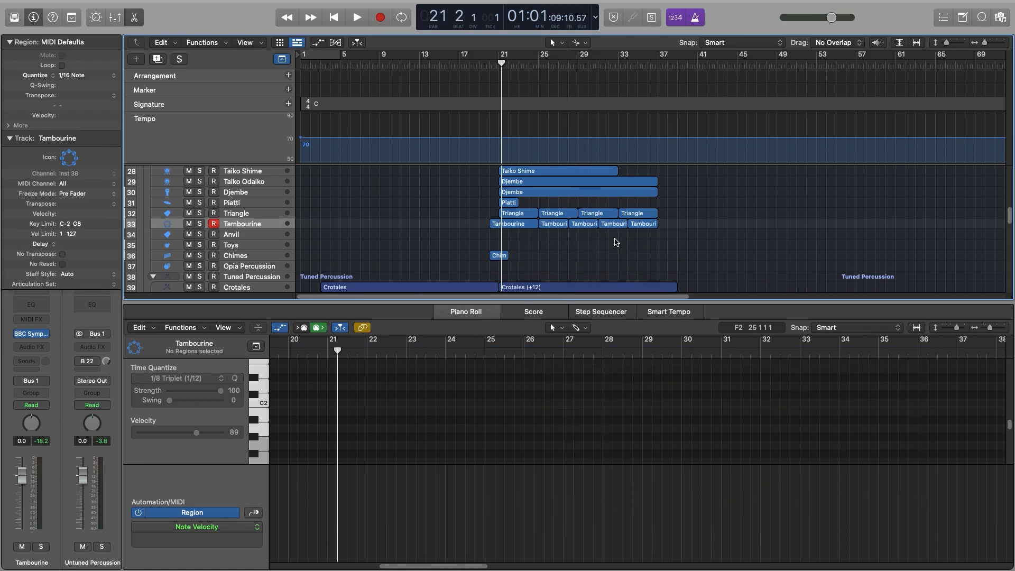
# Close the piano roll, hide the unused tracks and look over the layered regions in the arrangement.
pyautogui.press('space')
pyautogui.press('space')
pyautogui.press('e')
pyautogui.scroll(5, 450, 317)
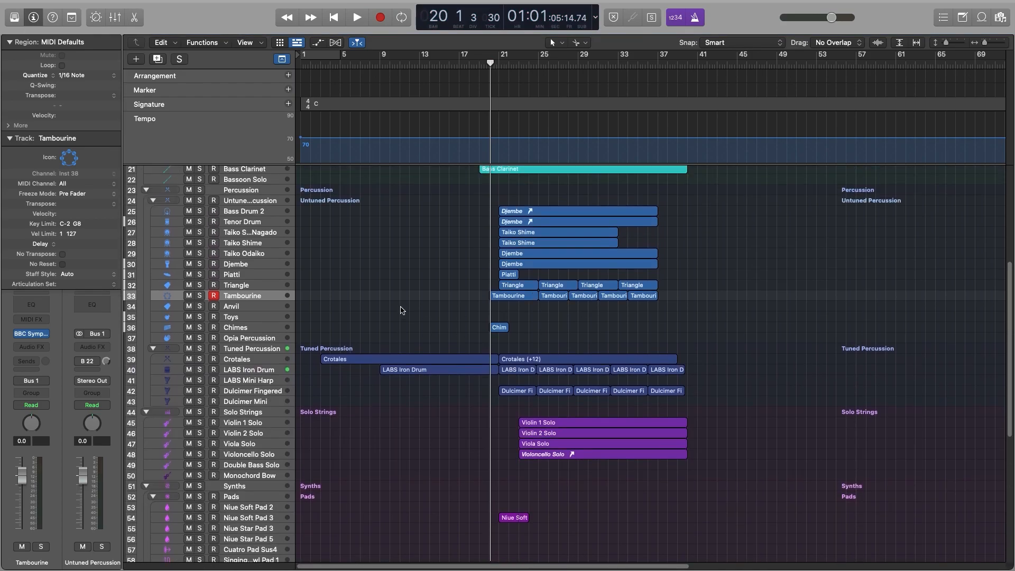
pyautogui.press('h')
pyautogui.scroll(5, 553, 308)
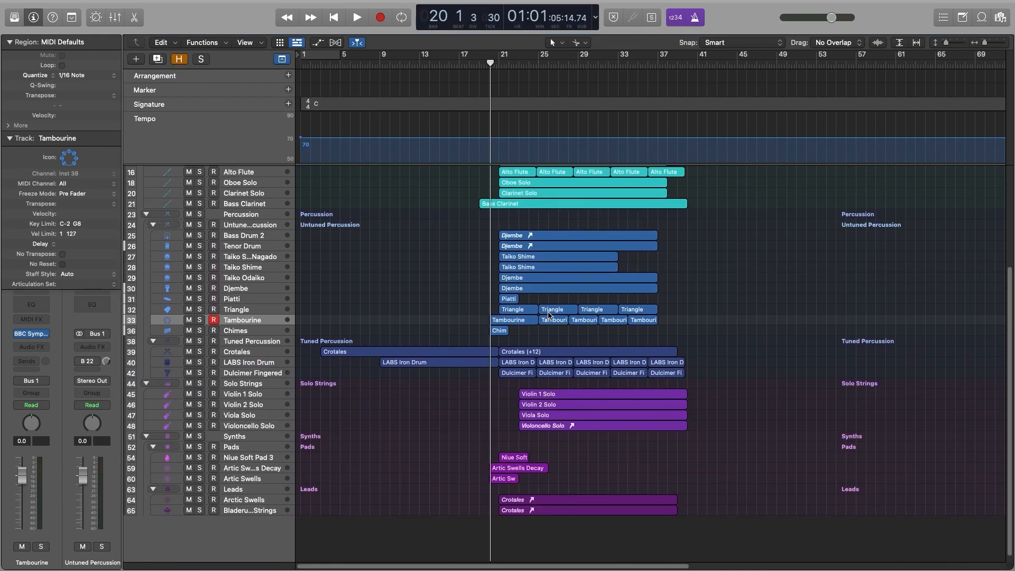
pyautogui.scroll(-3, 553, 309)
pyautogui.scroll(5, 553, 310)
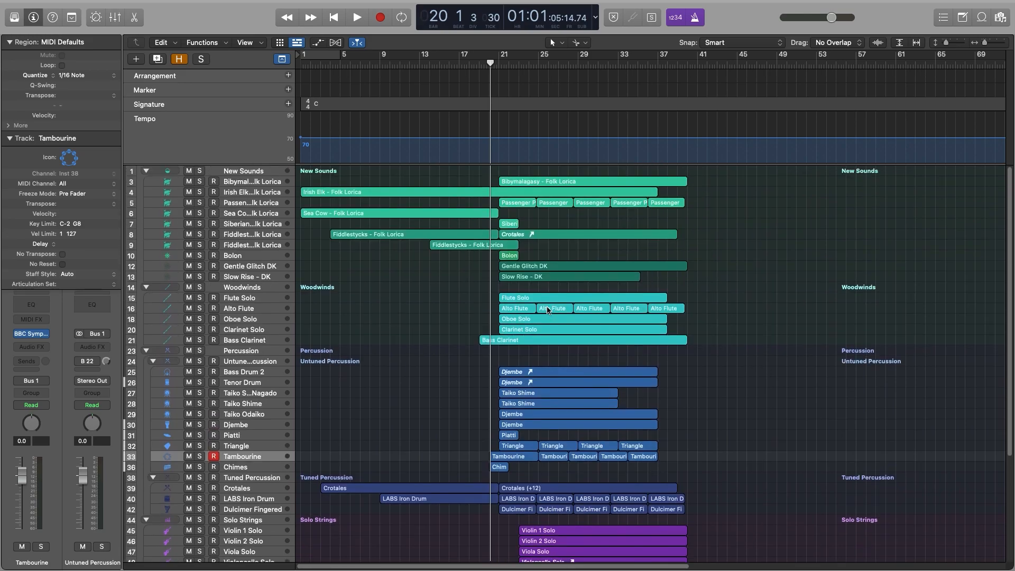
pyautogui.scroll(-5, 524, 313)
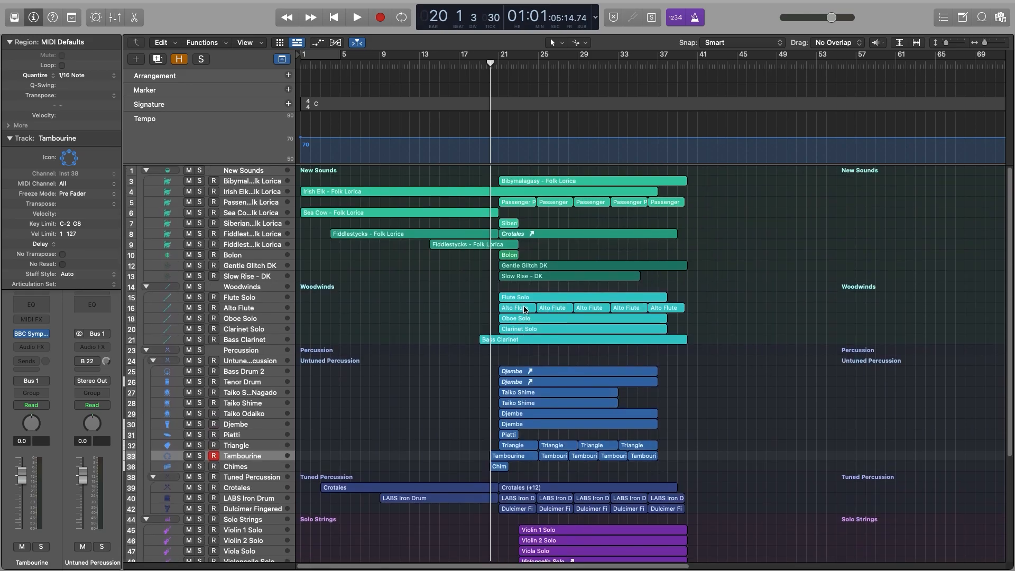
pyautogui.scroll(5, 525, 308)
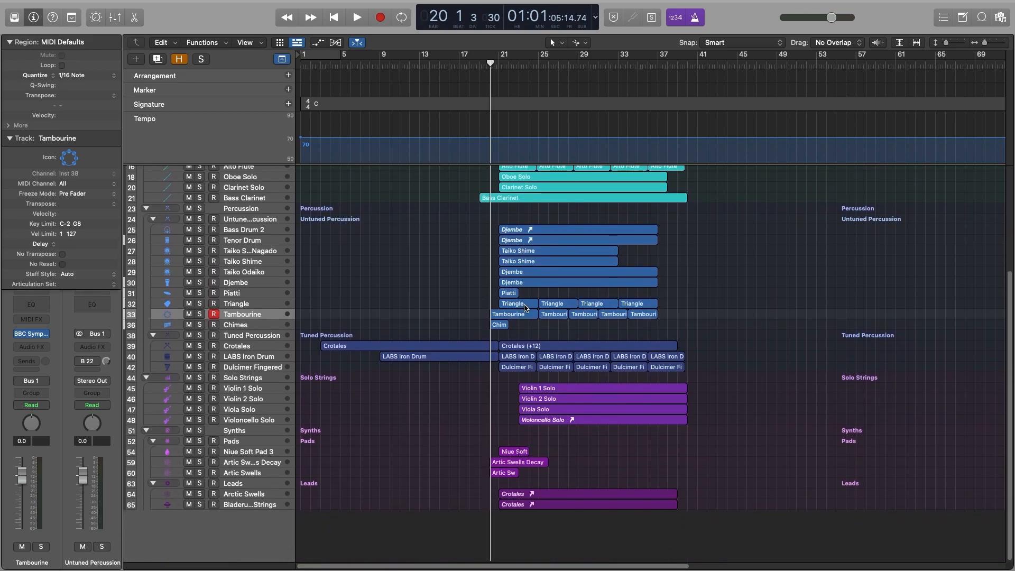